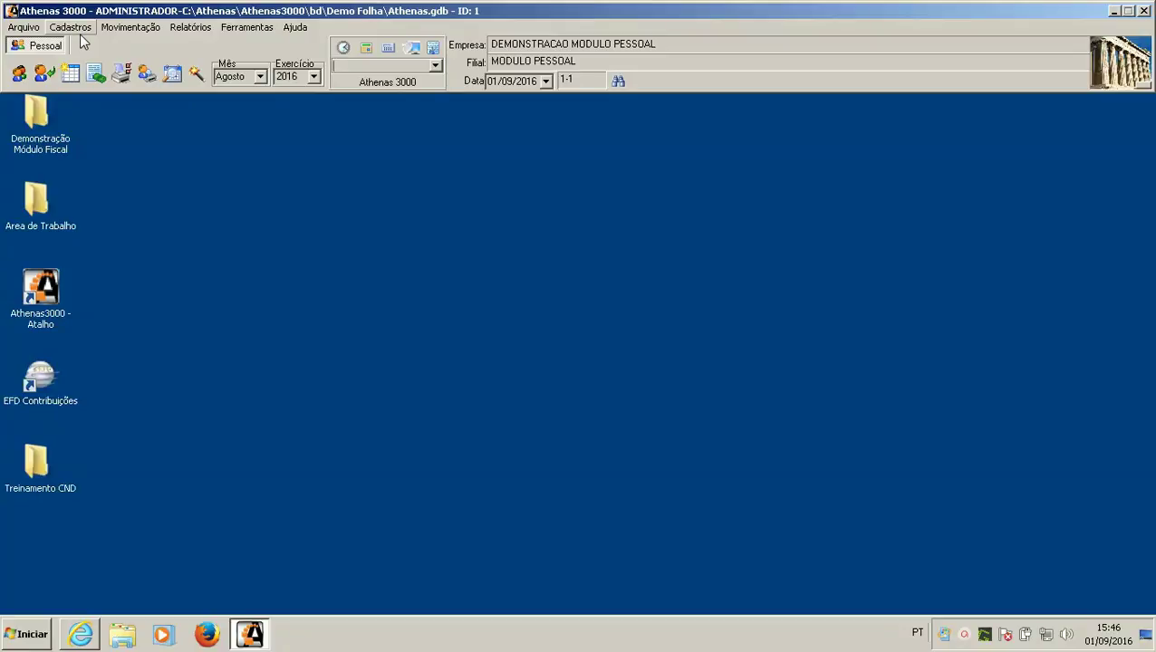
Step: Open the Empresas register and examine the company's Folha de Pagamento GPS parameters, including the Agrupamento options
{"action": "left_click", "coordinate": [81, 30]}
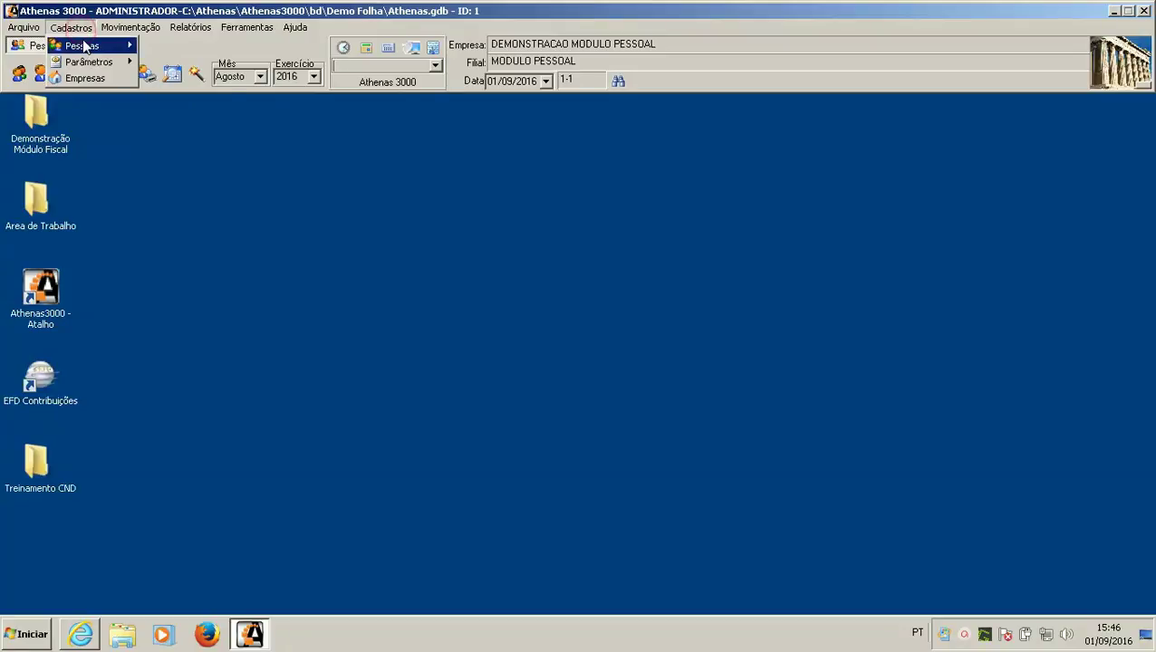
{"action": "mouse_move", "coordinate": [86, 46]}
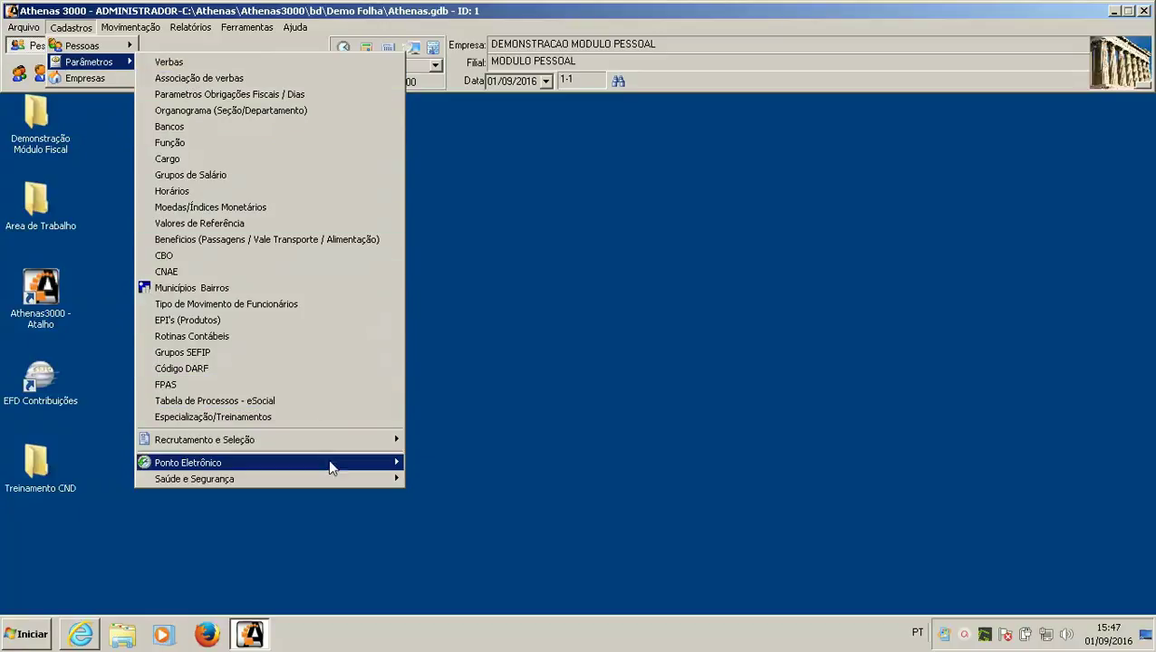
{"action": "mouse_move", "coordinate": [287, 481]}
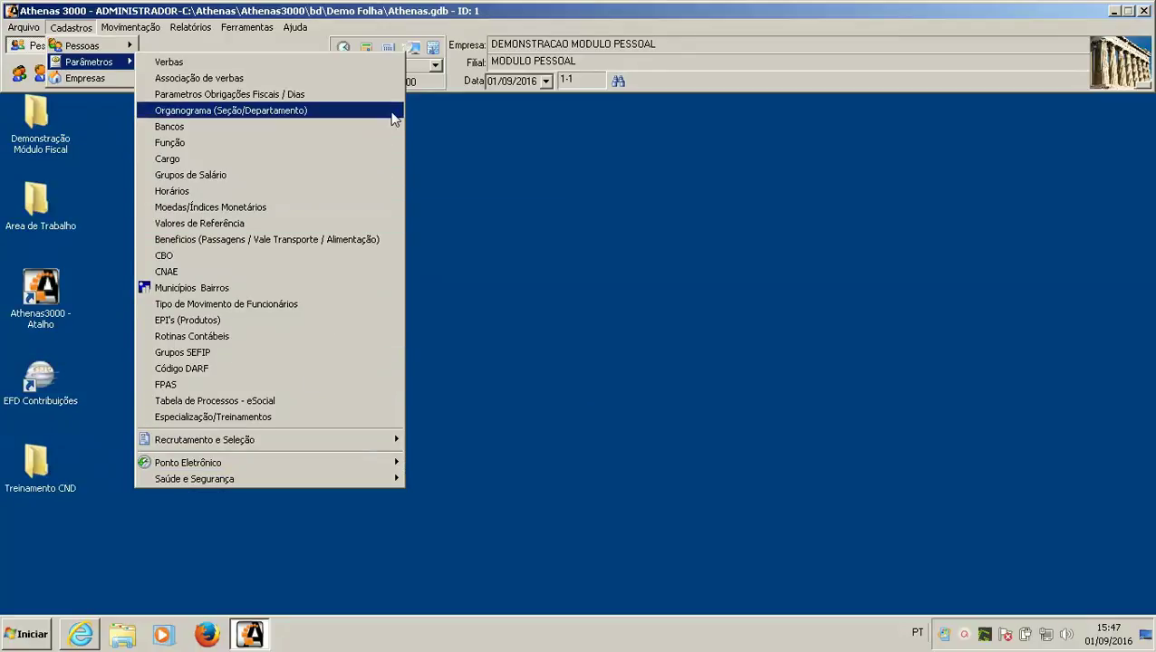
{"action": "mouse_move", "coordinate": [393, 467]}
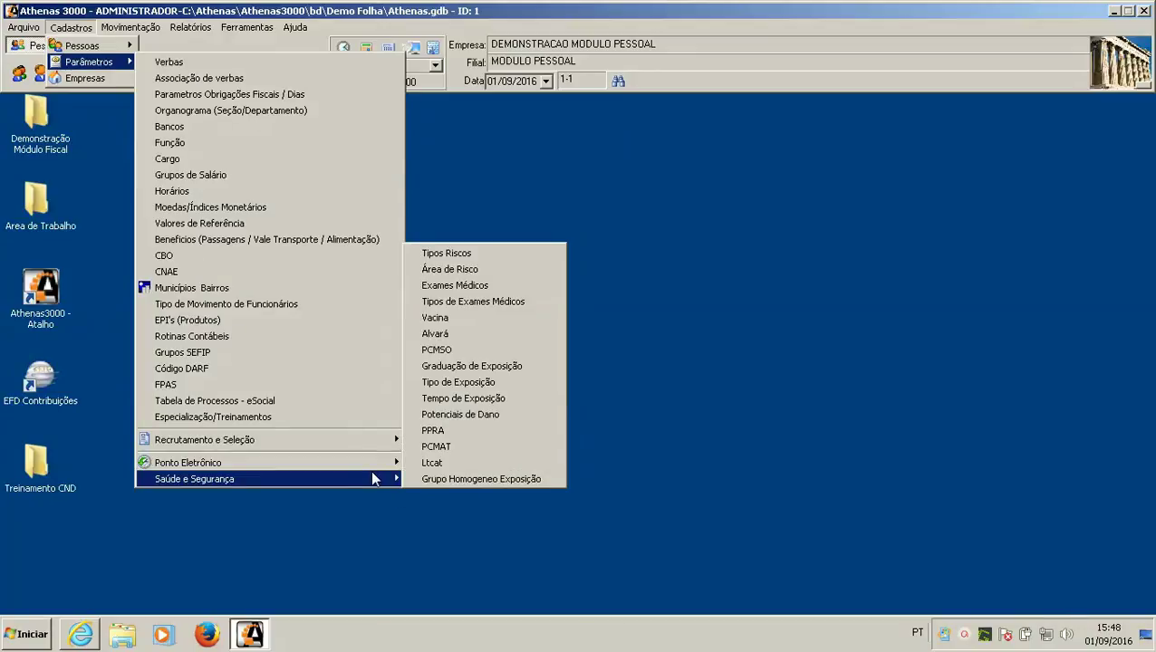
{"action": "left_click", "coordinate": [107, 79]}
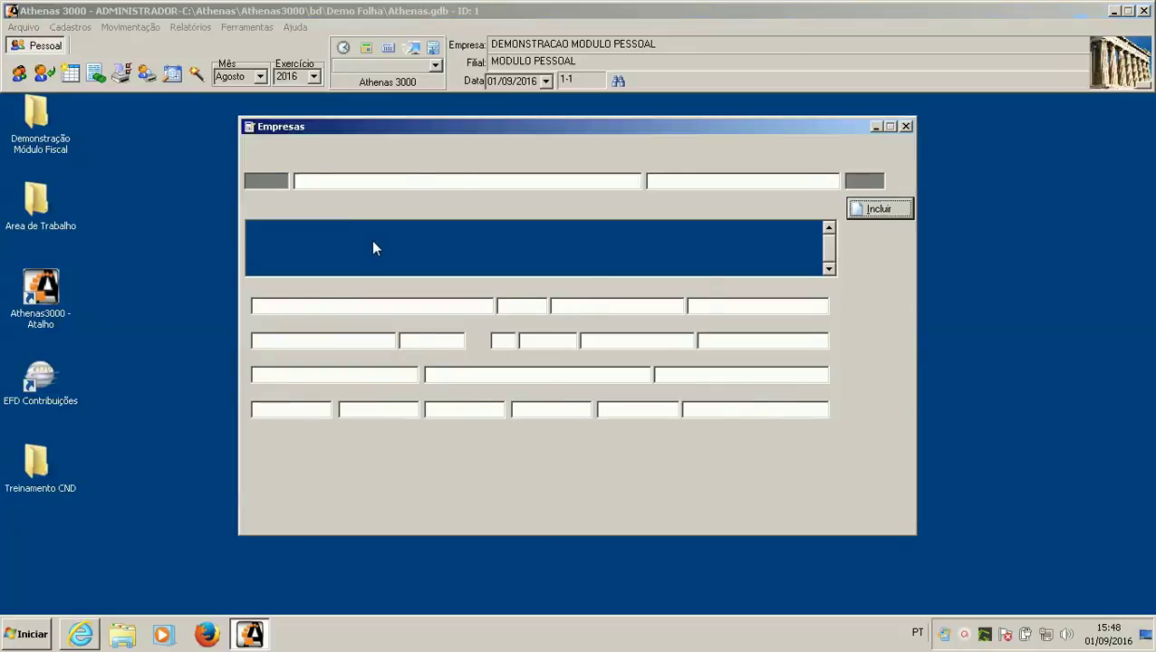
{"action": "left_click", "coordinate": [322, 204]}
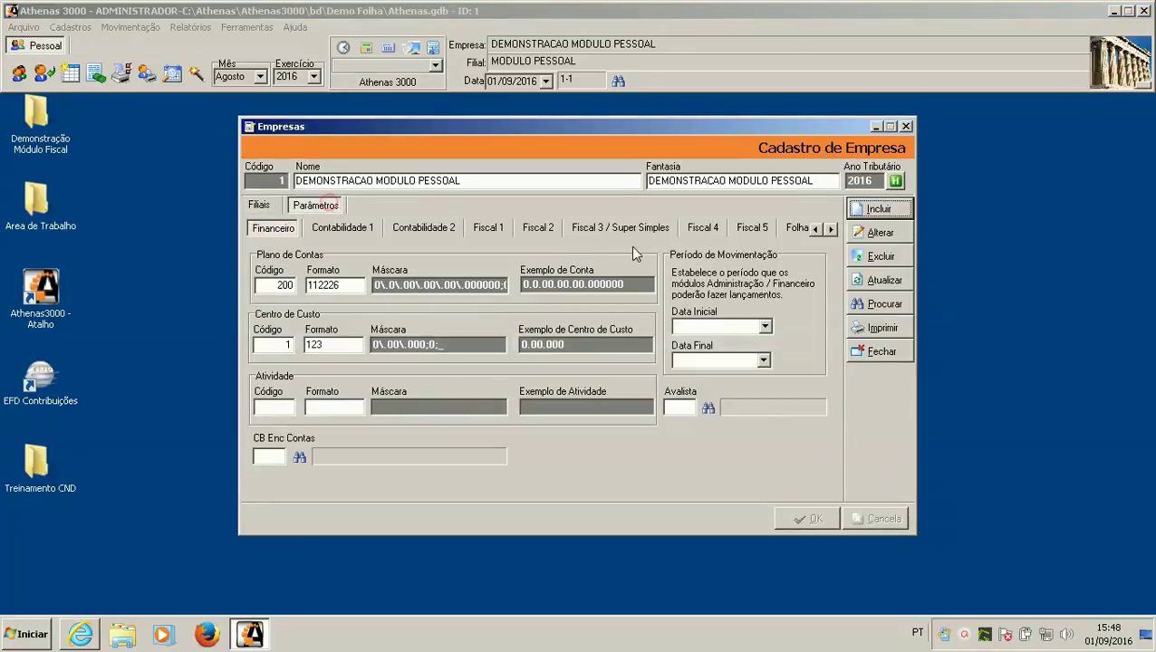
{"action": "left_click", "coordinate": [796, 230]}
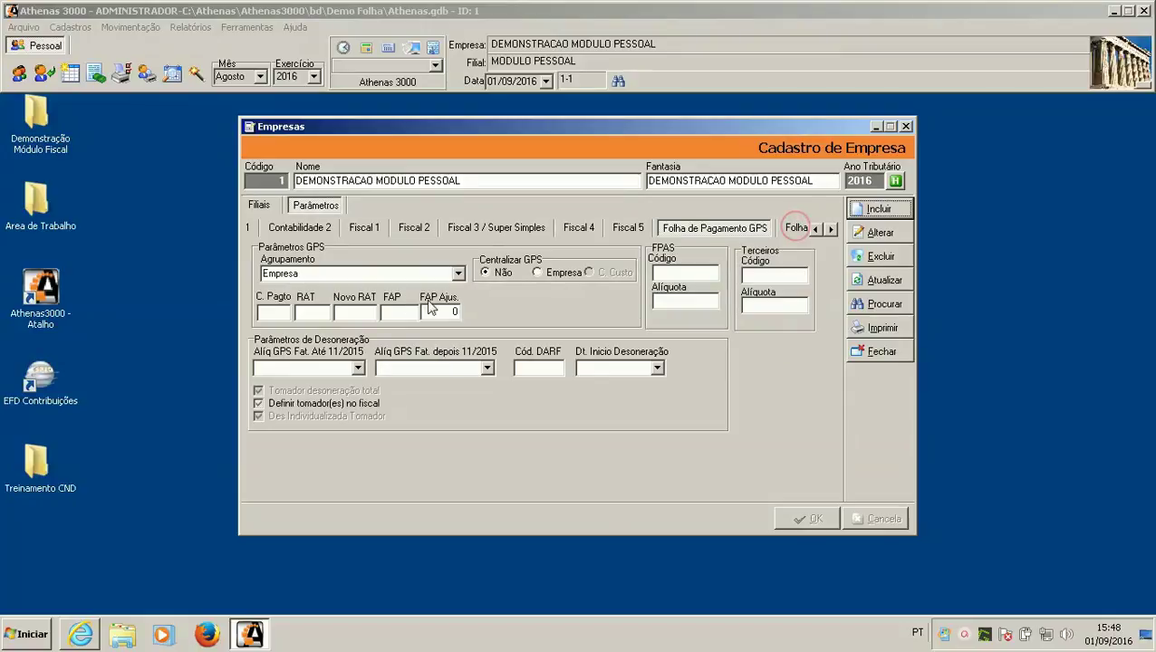
{"action": "left_click", "coordinate": [459, 275]}
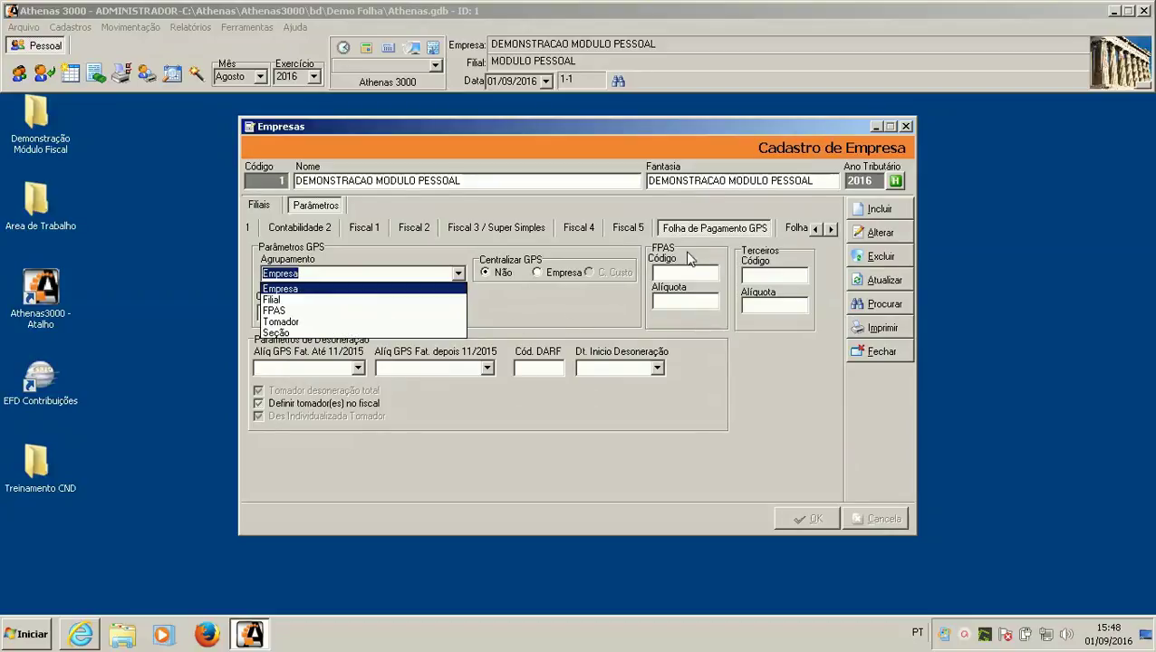
Step: Examine the company's Folha Pagamento 2 parameters, including Tipo de Rateio Folha, and close the company register
{"action": "left_click", "coordinate": [830, 230]}
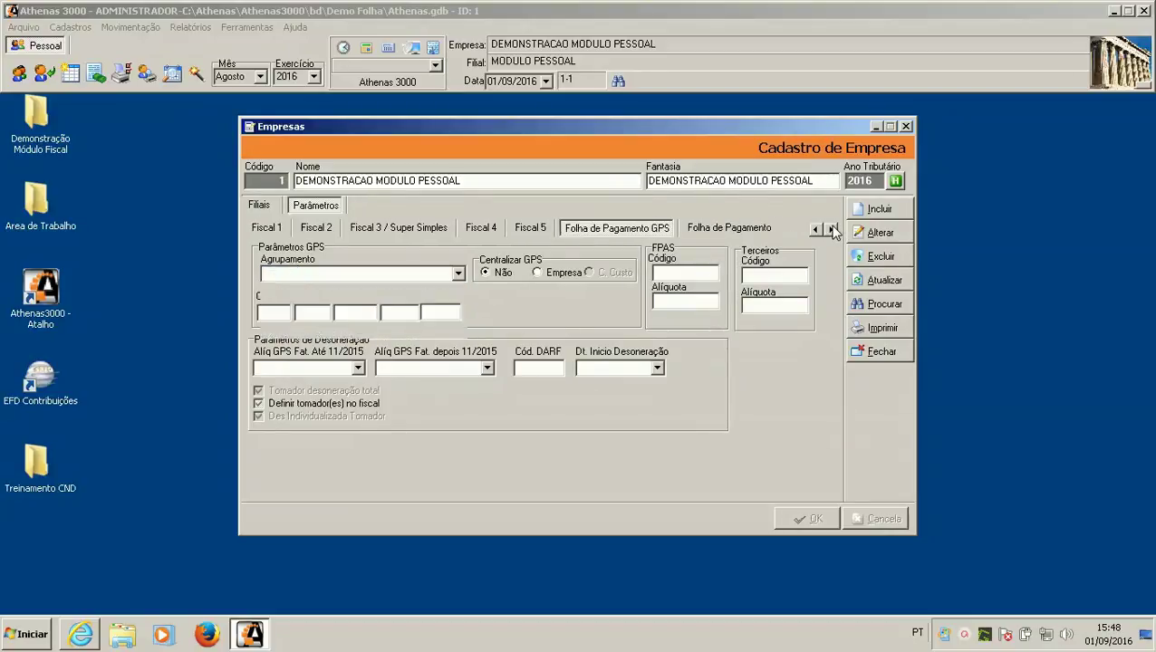
{"action": "left_click", "coordinate": [832, 230]}
{"action": "left_click", "coordinate": [772, 228]}
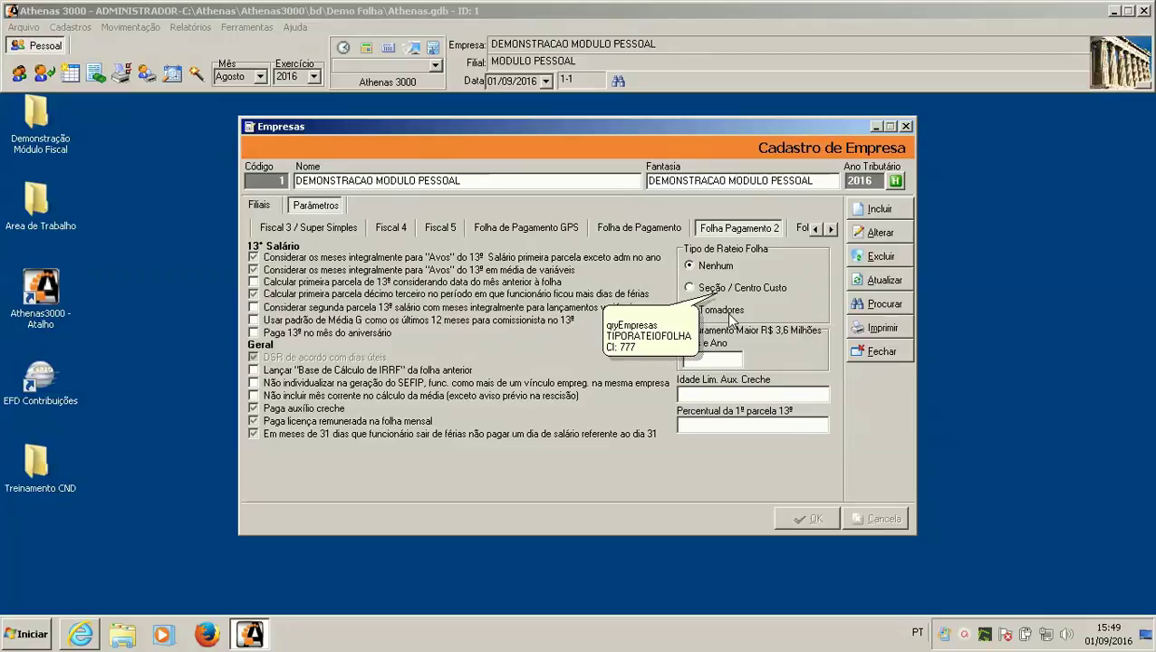
{"action": "left_click", "coordinate": [876, 353]}
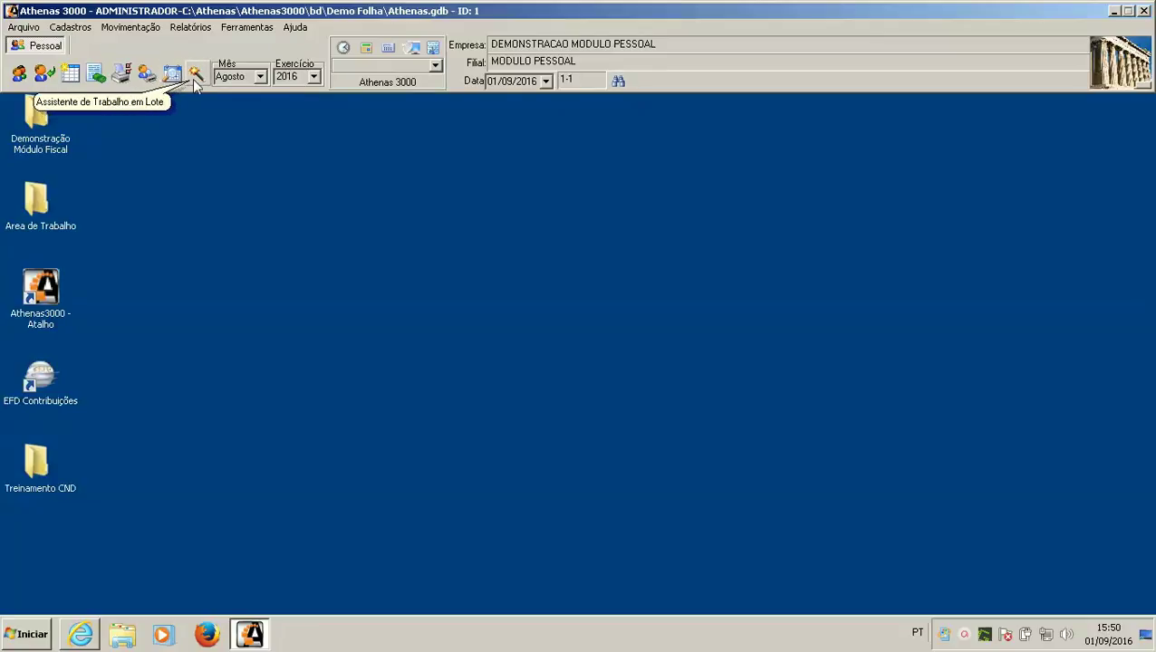
Step: Open the Funcionários register, reposition its window and leave it without a record in editing
{"action": "left_click", "coordinate": [73, 27]}
{"action": "mouse_move", "coordinate": [116, 50]}
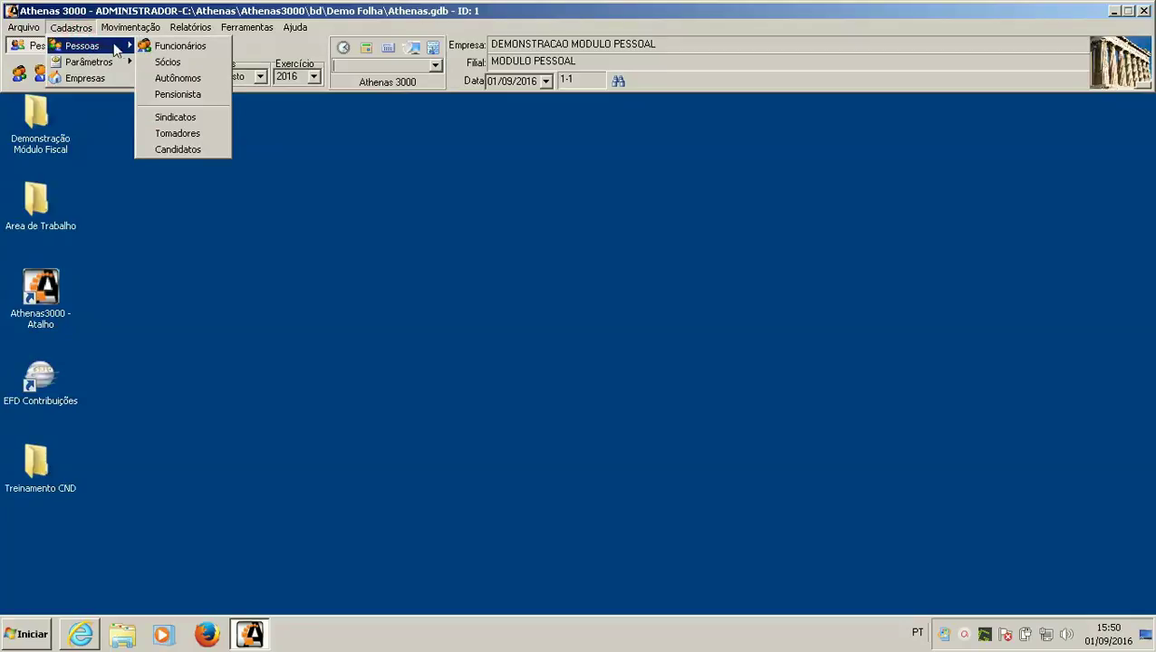
{"action": "left_click", "coordinate": [155, 53]}
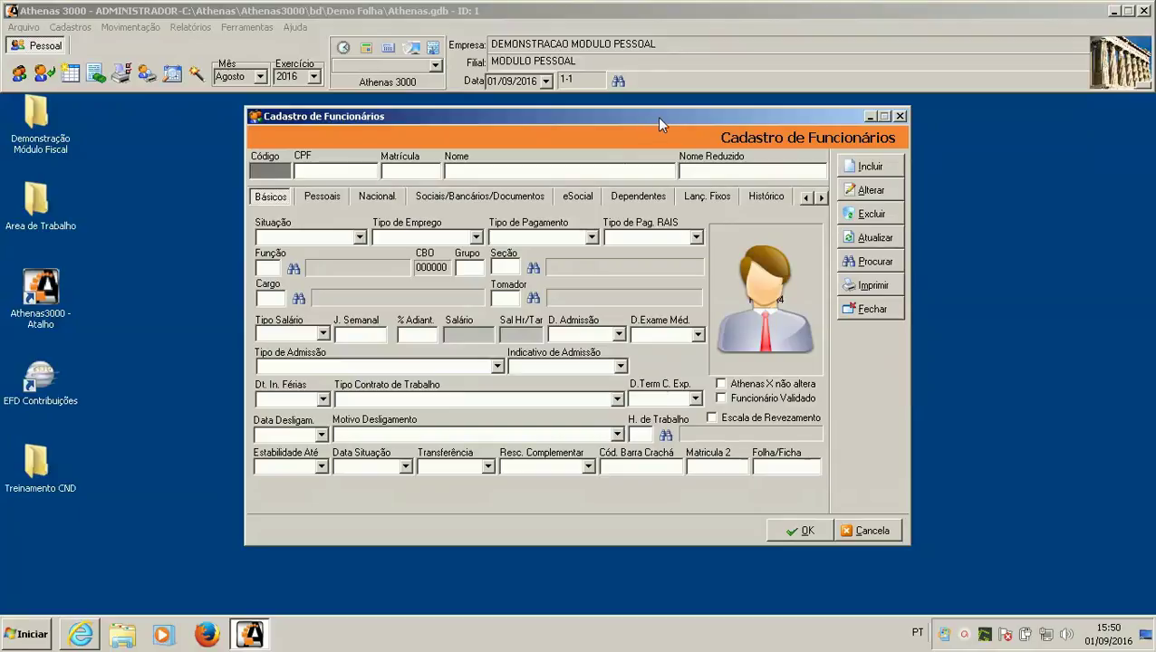
{"action": "left_click_drag", "start_coordinate": [657, 116], "coordinate": [553, 122]}
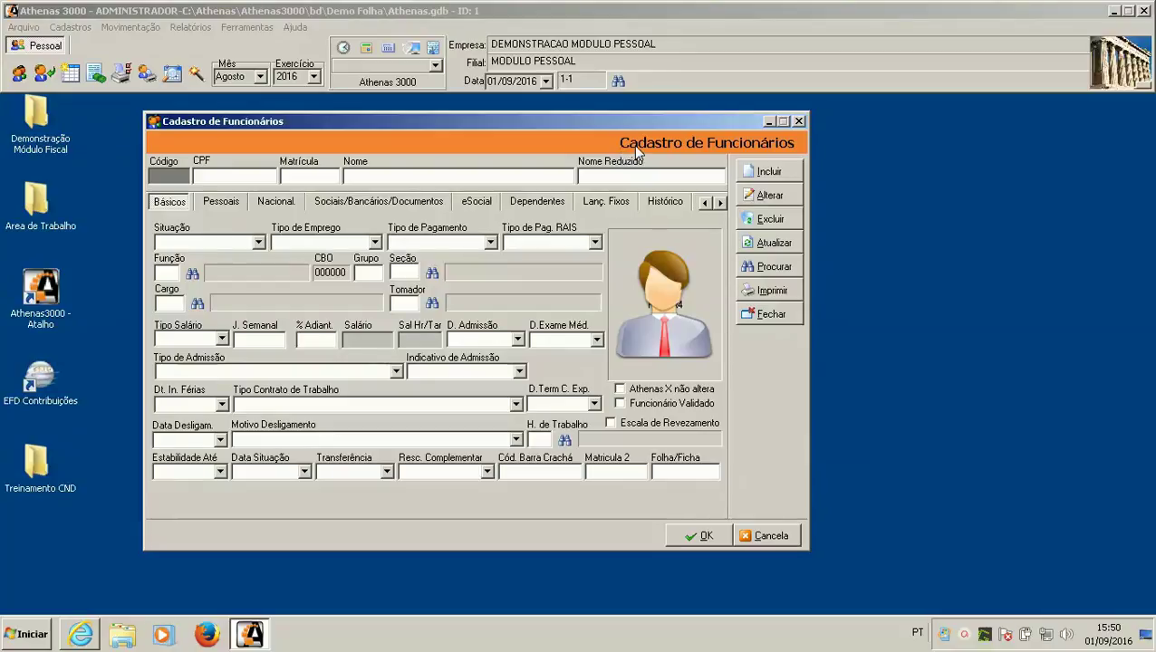
{"action": "left_click", "coordinate": [766, 195]}
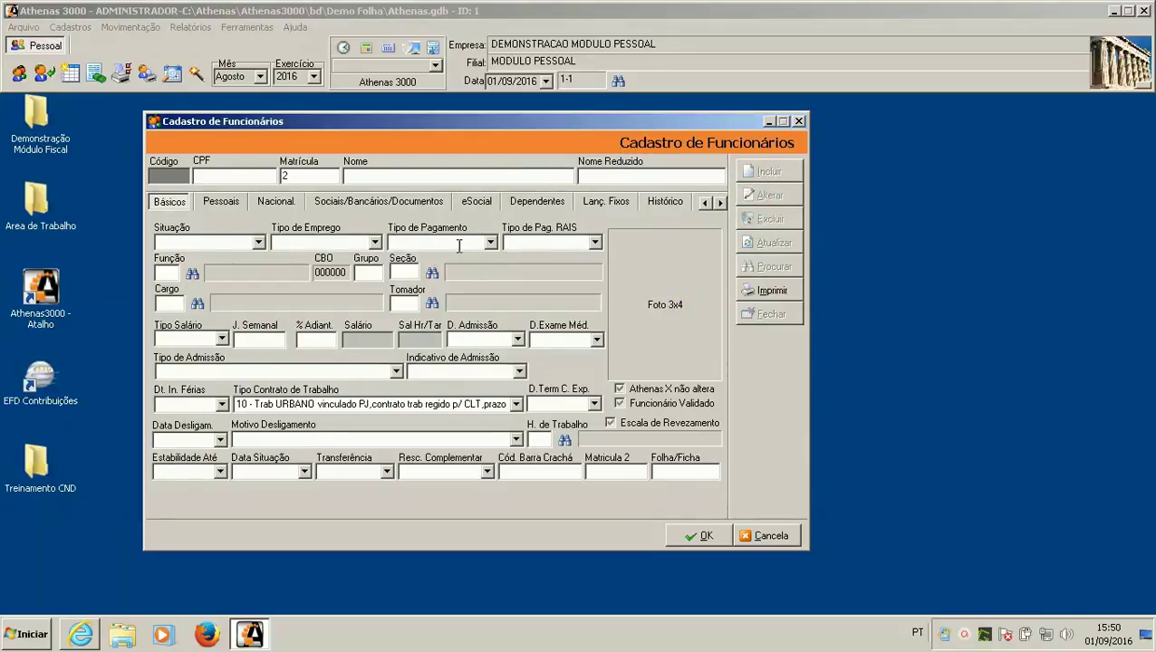
{"action": "left_click", "coordinate": [770, 536]}
Step: Search the employee records with the default condition and load one employee into the form
{"action": "left_click", "coordinate": [775, 265]}
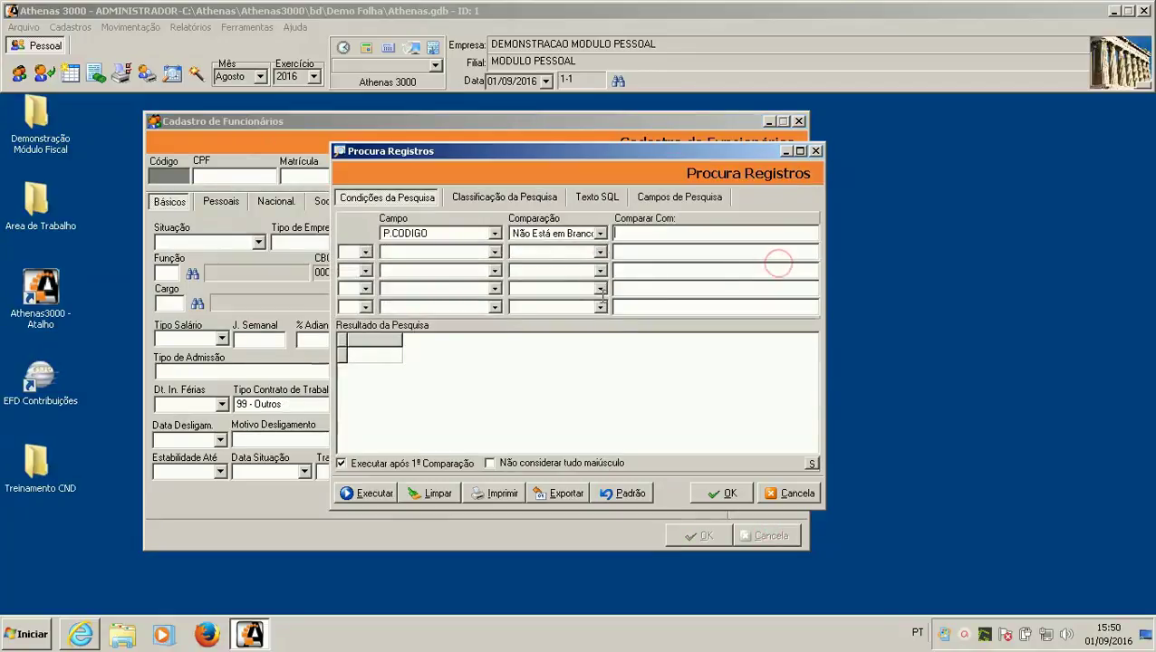
{"action": "left_click", "coordinate": [369, 495]}
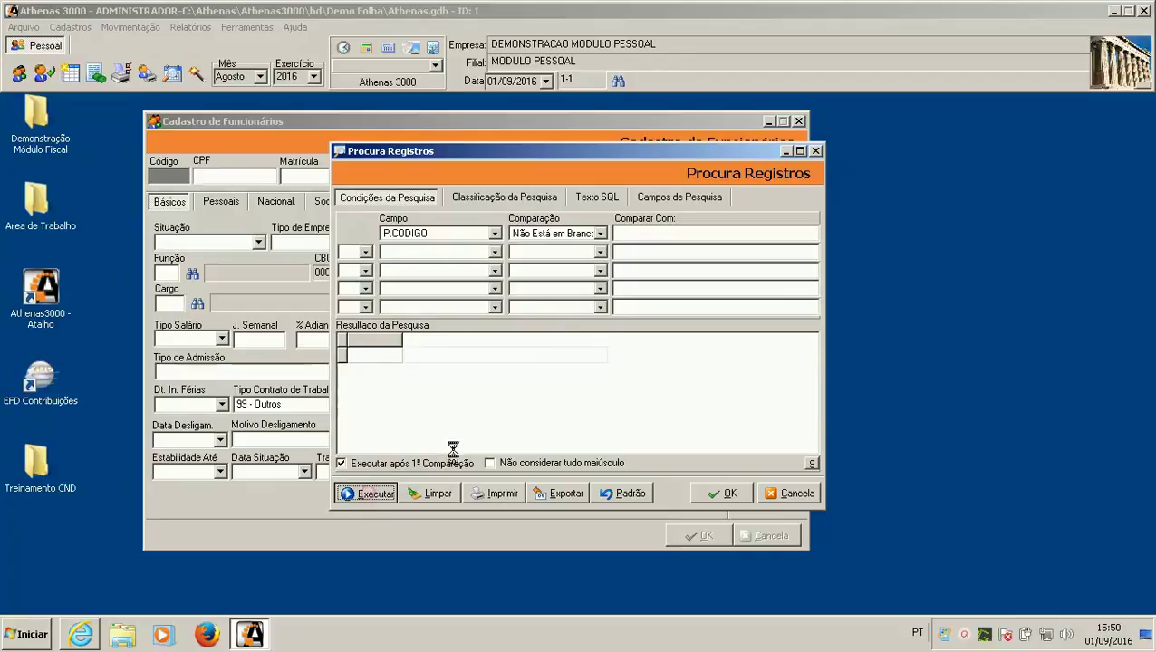
{"action": "double_click", "coordinate": [522, 366]}
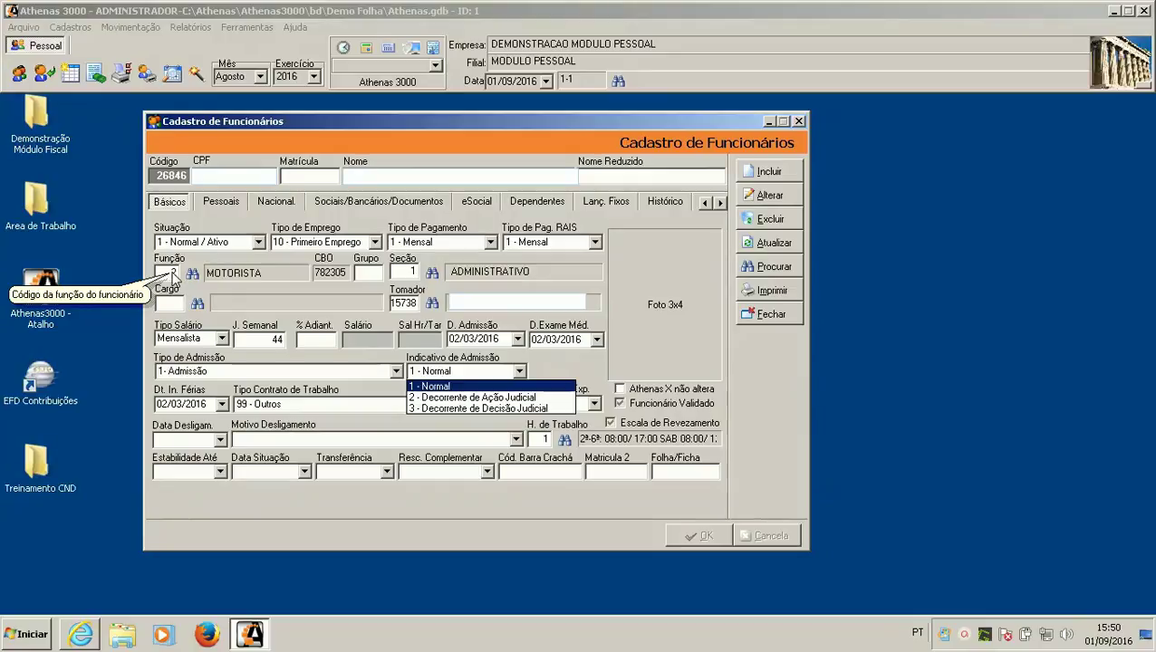
Step: Open the role record linked to the employee's Função field, examine it and close it
{"action": "left_click", "coordinate": [172, 274]}
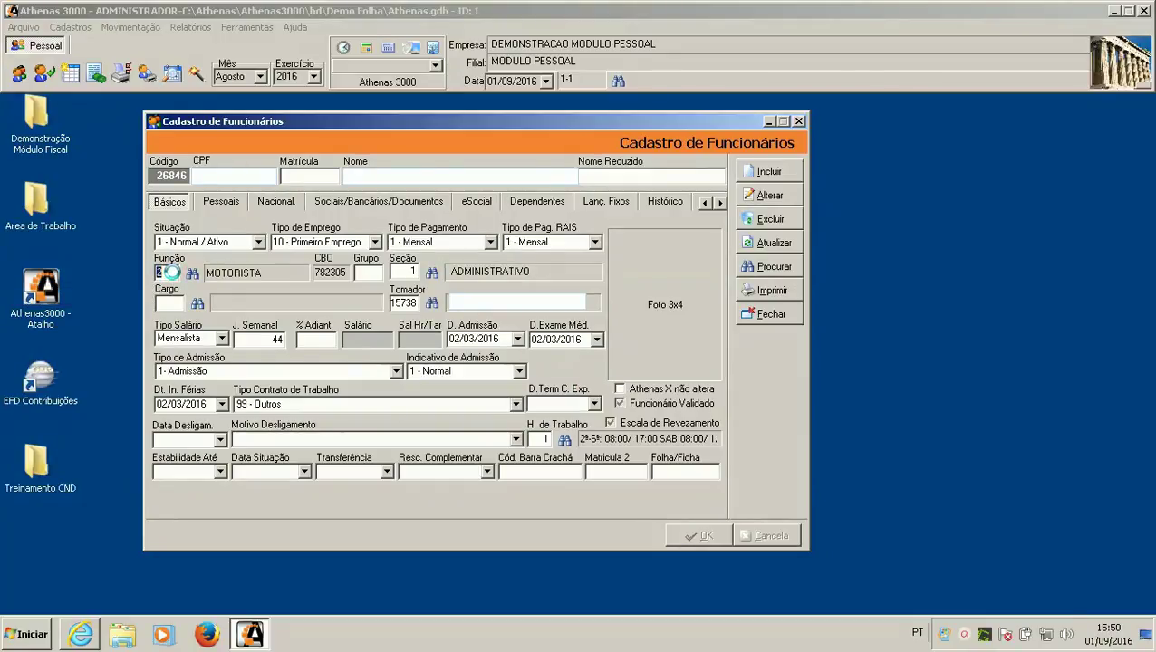
{"action": "double_click", "coordinate": [172, 273]}
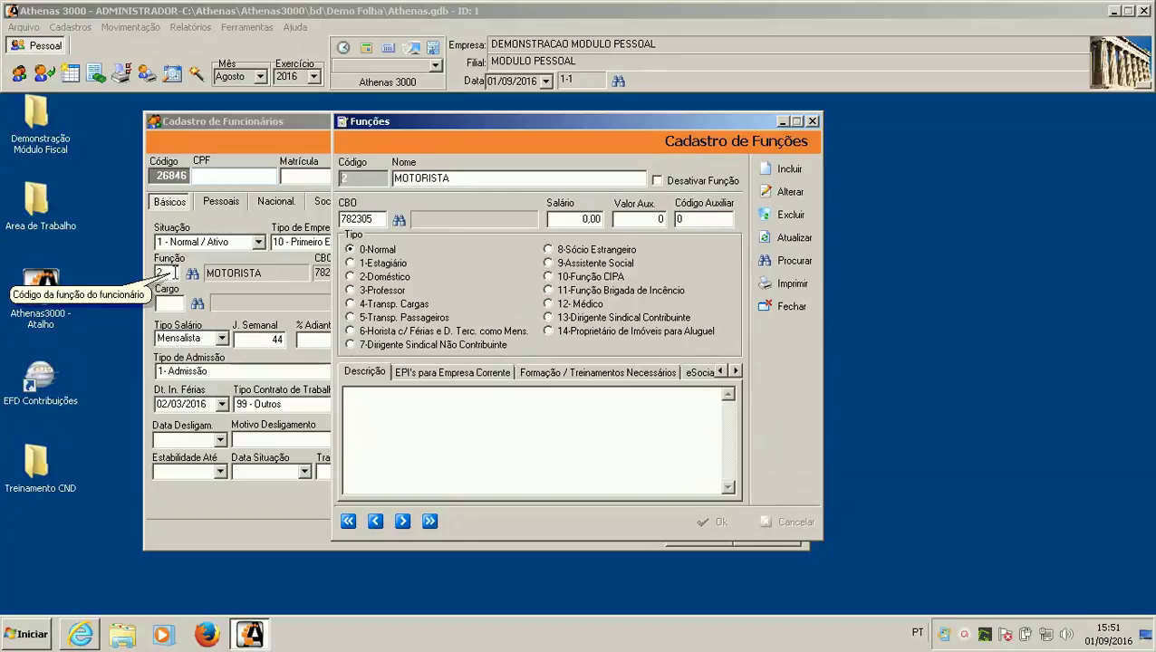
{"action": "left_click", "coordinate": [791, 307]}
Step: Open the union record linked to the employee's Sindicato field, examine its registration data and close it
{"action": "left_click", "coordinate": [379, 201]}
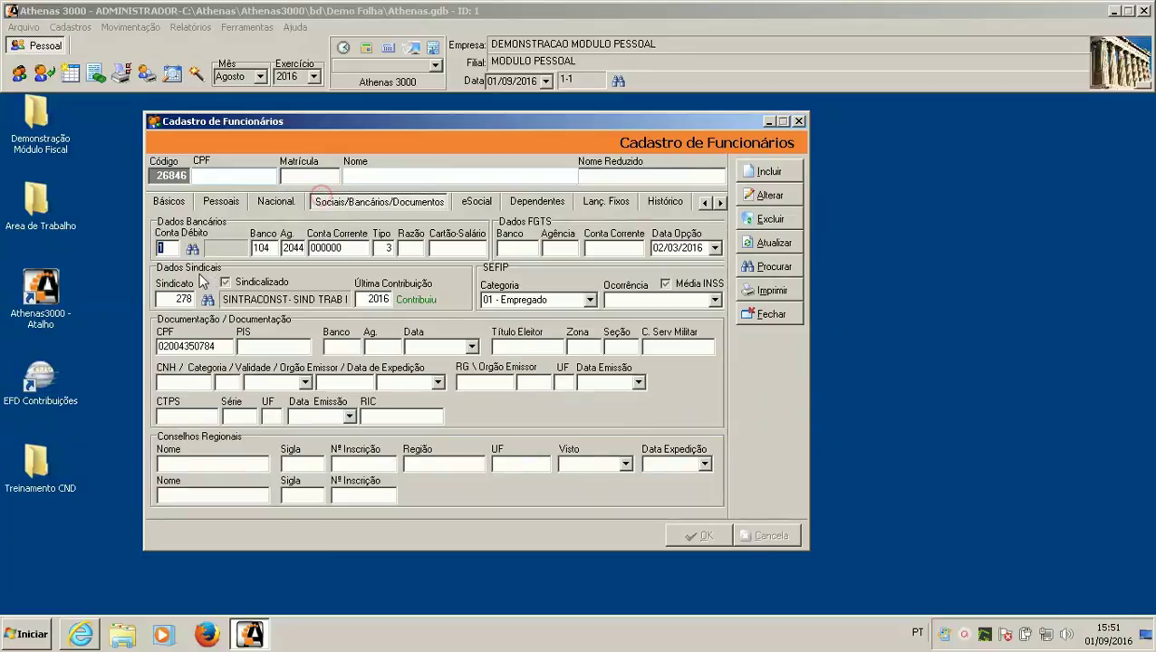
{"action": "left_click", "coordinate": [174, 302]}
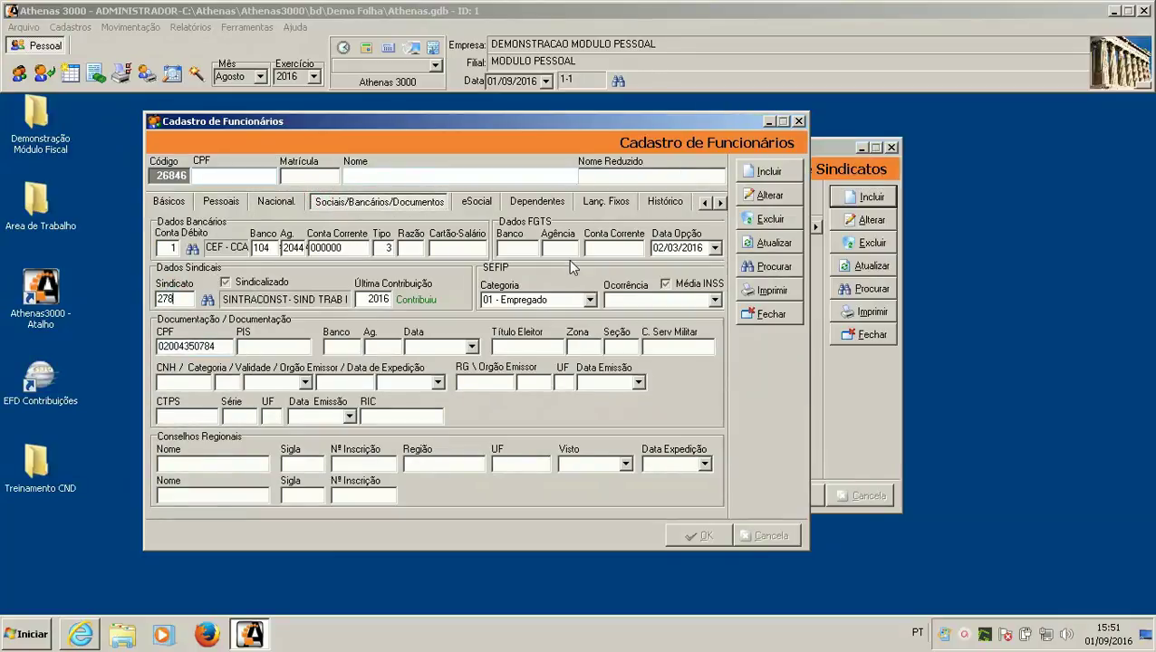
{"action": "left_click", "coordinate": [825, 370]}
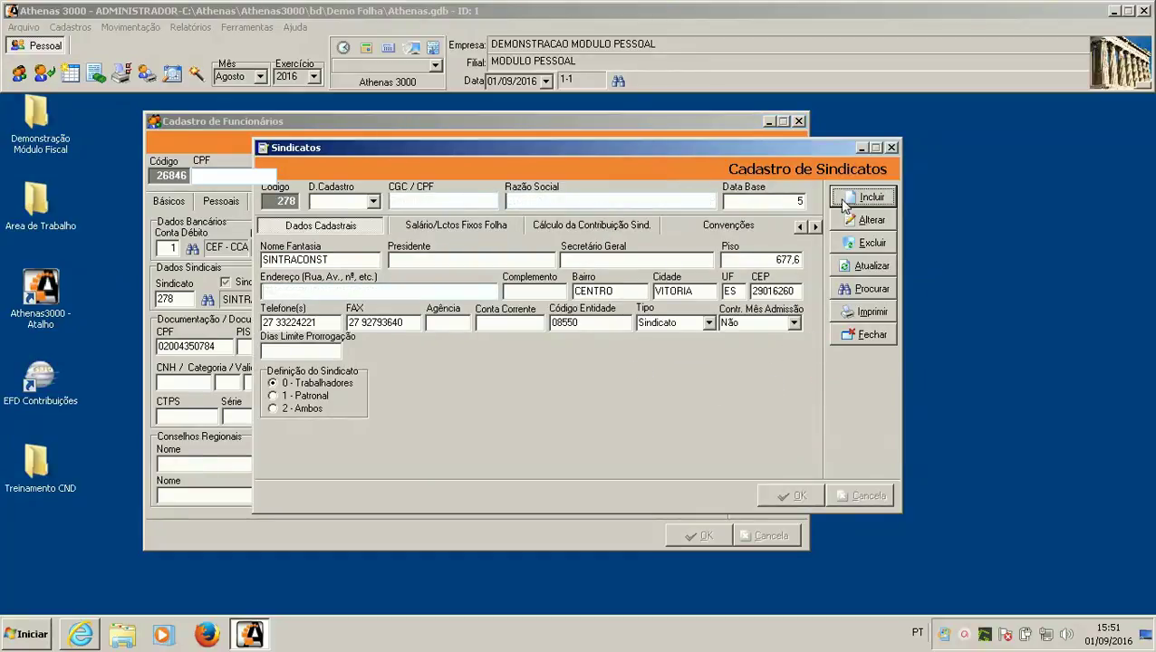
{"action": "left_click", "coordinate": [838, 333]}
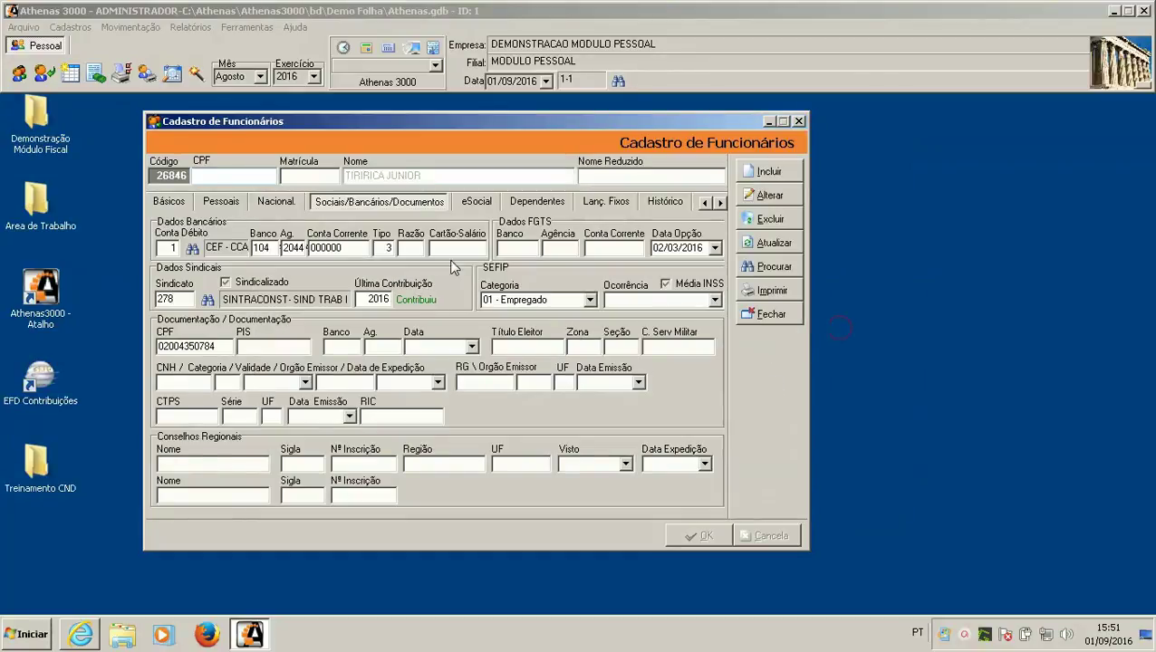
Step: Examine the employee's basic data, eSocial data, fixed payroll entries (Lanç. Fixos) and Histórico
{"action": "left_click", "coordinate": [167, 204]}
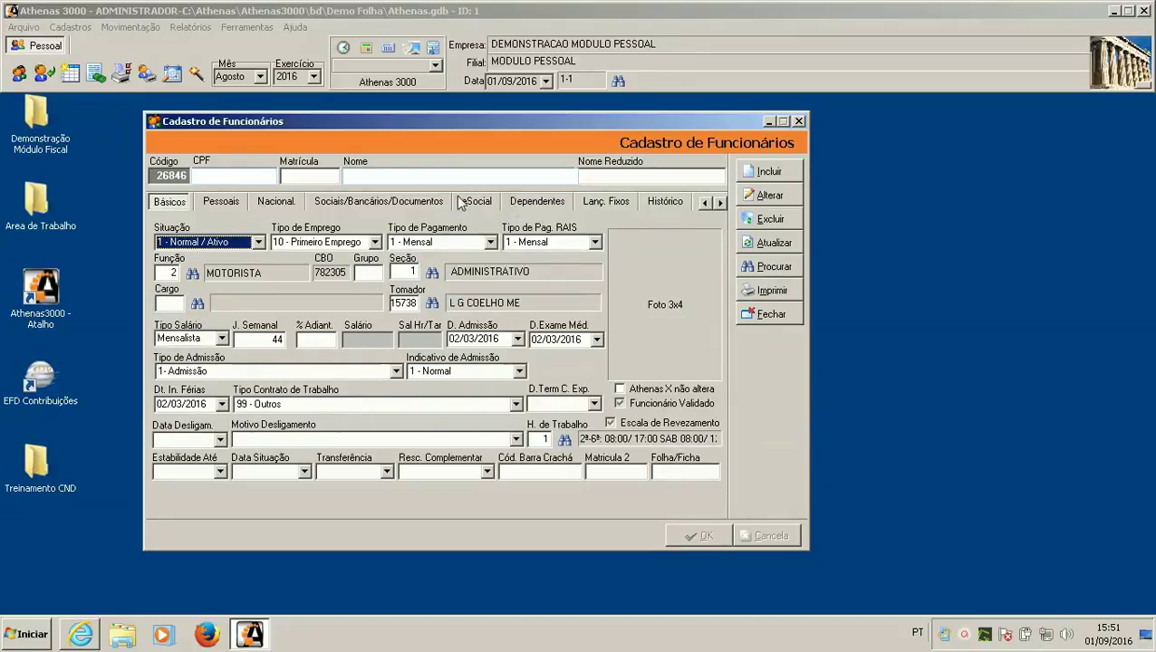
{"action": "left_click", "coordinate": [489, 205]}
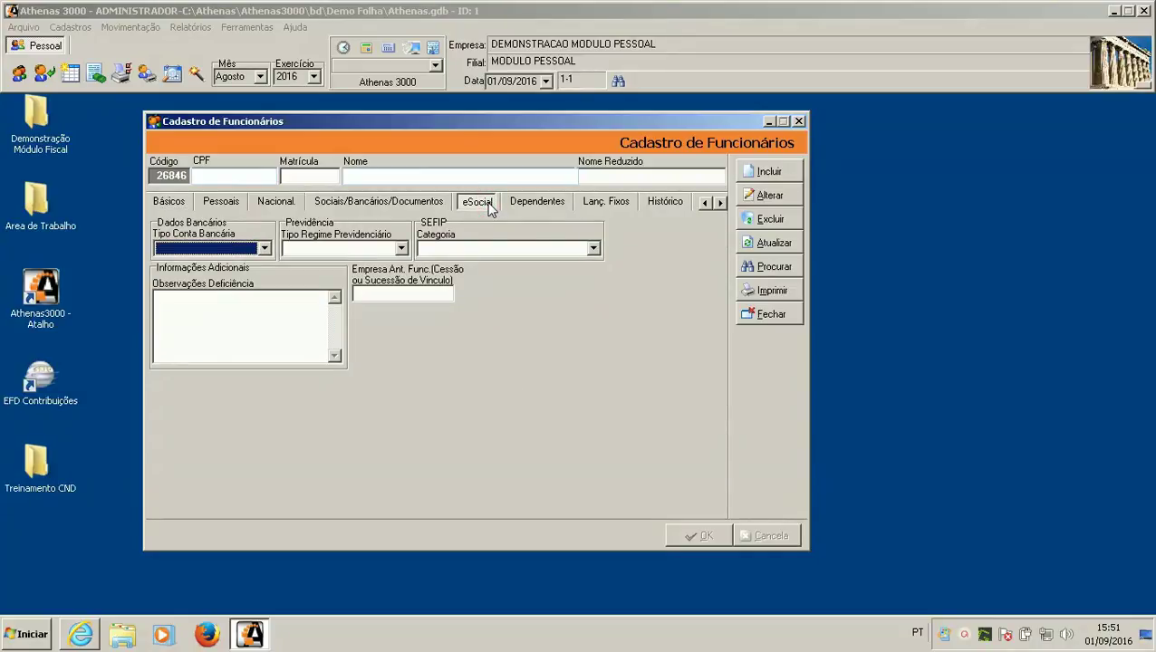
{"action": "left_click", "coordinate": [611, 206]}
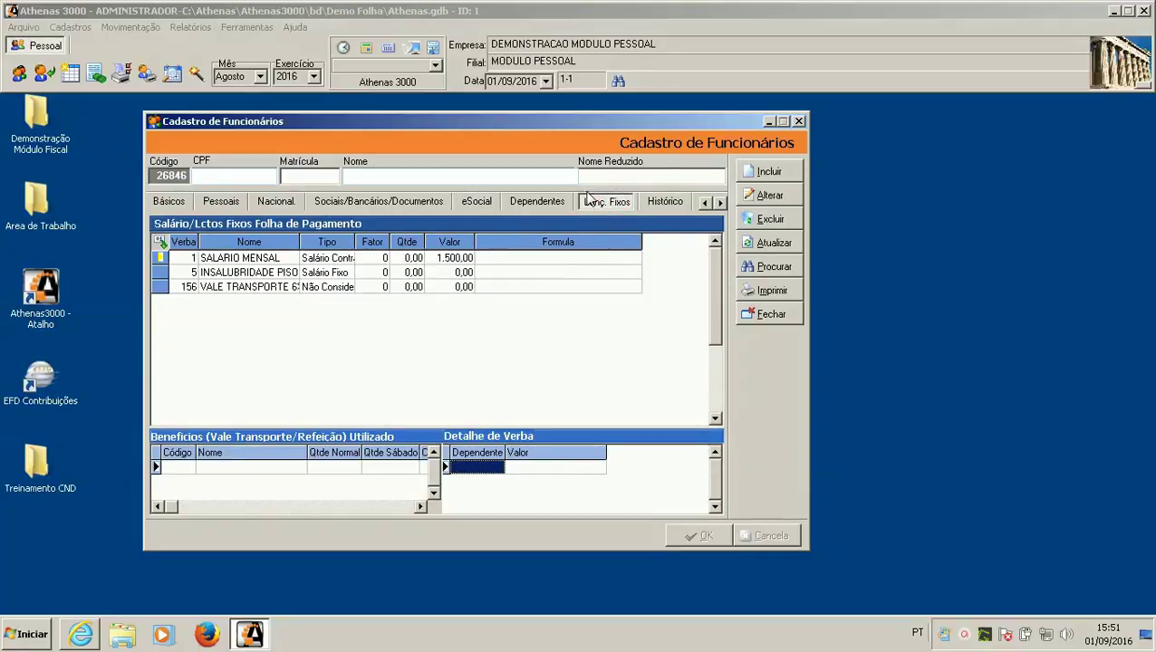
{"action": "left_click", "coordinate": [673, 203]}
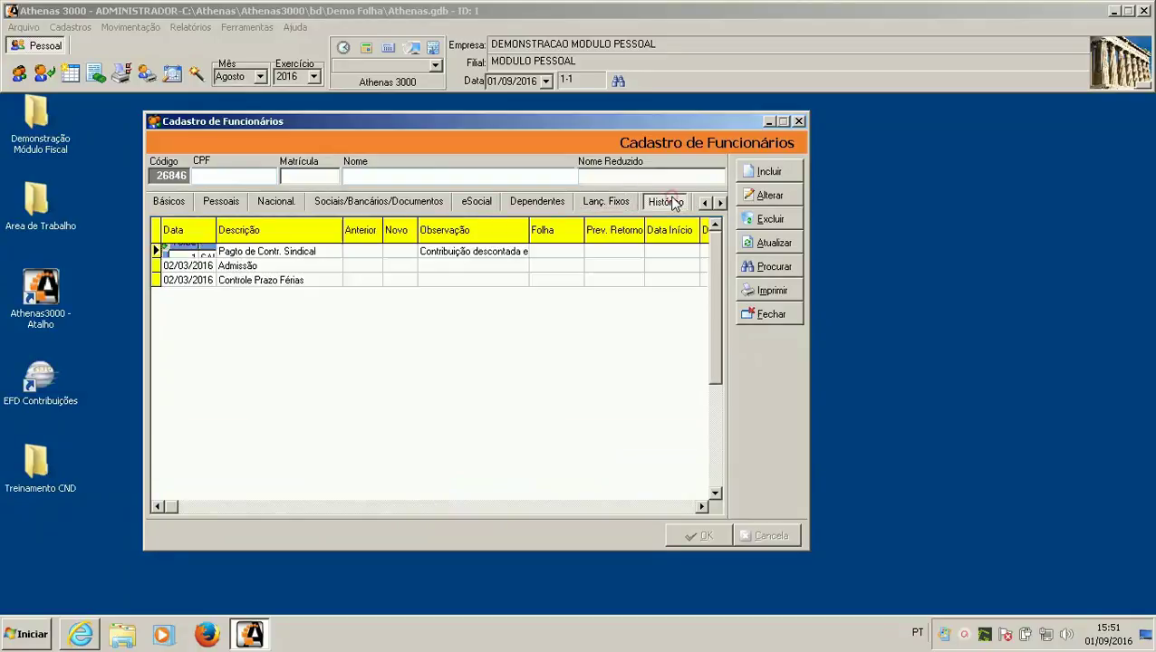
Step: Examine the employee's shift rotation (Revezamento) and the additional data under Outros
{"action": "left_click", "coordinate": [720, 202]}
{"action": "left_click", "coordinate": [720, 203]}
{"action": "left_click", "coordinate": [720, 203]}
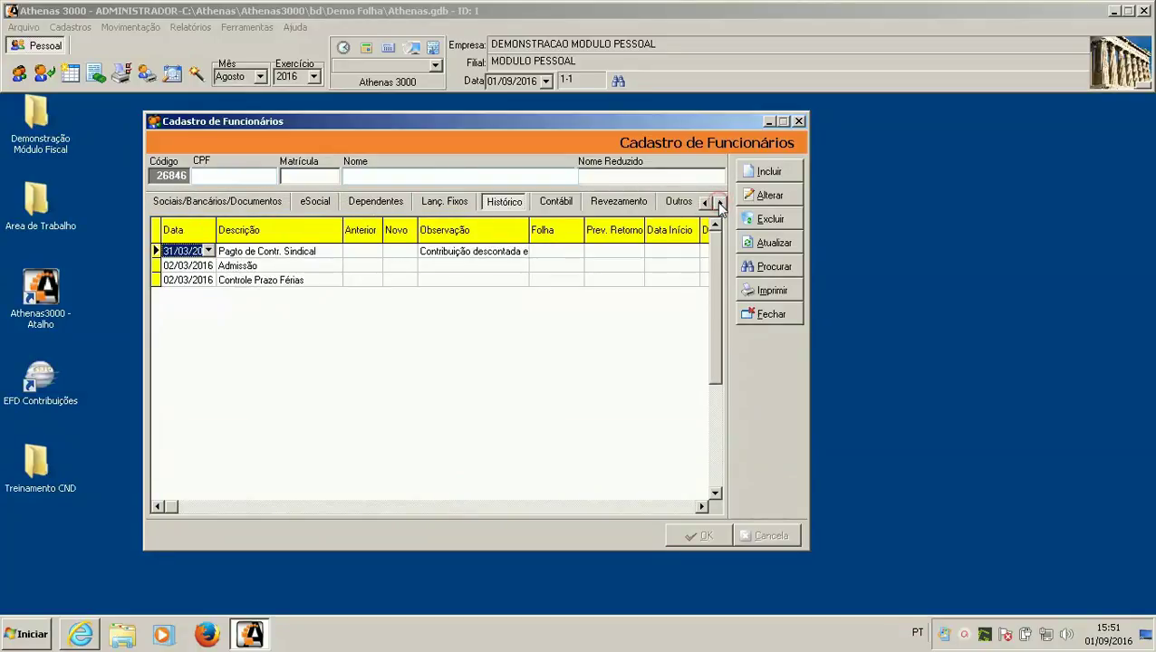
{"action": "left_click", "coordinate": [617, 204]}
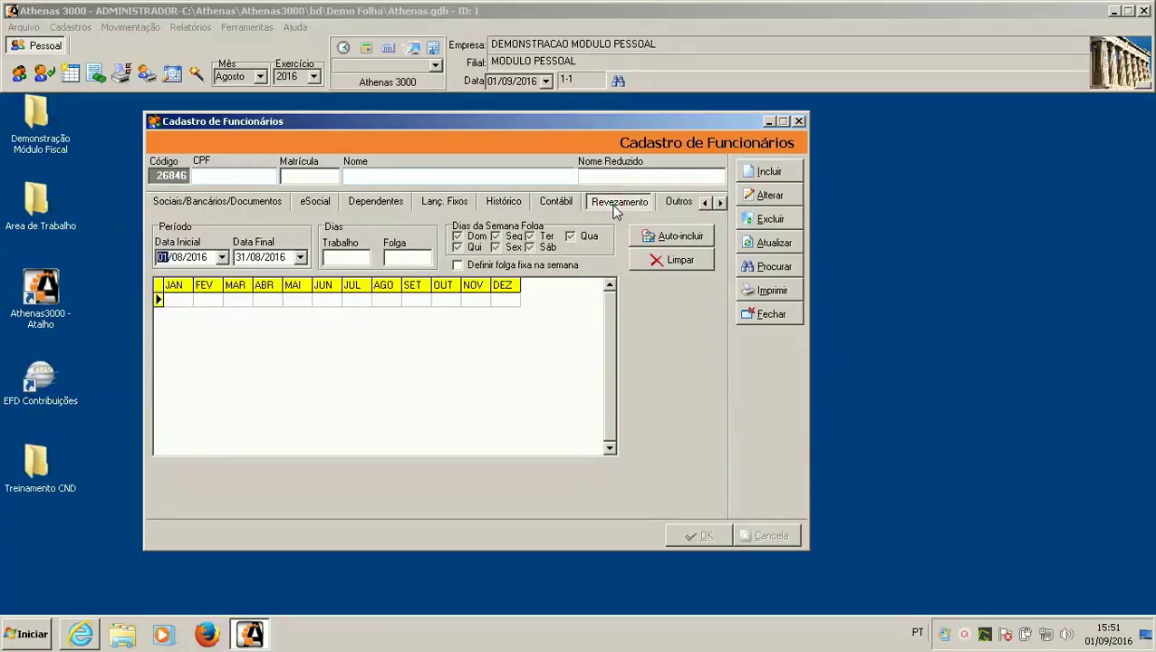
{"action": "left_click", "coordinate": [681, 202]}
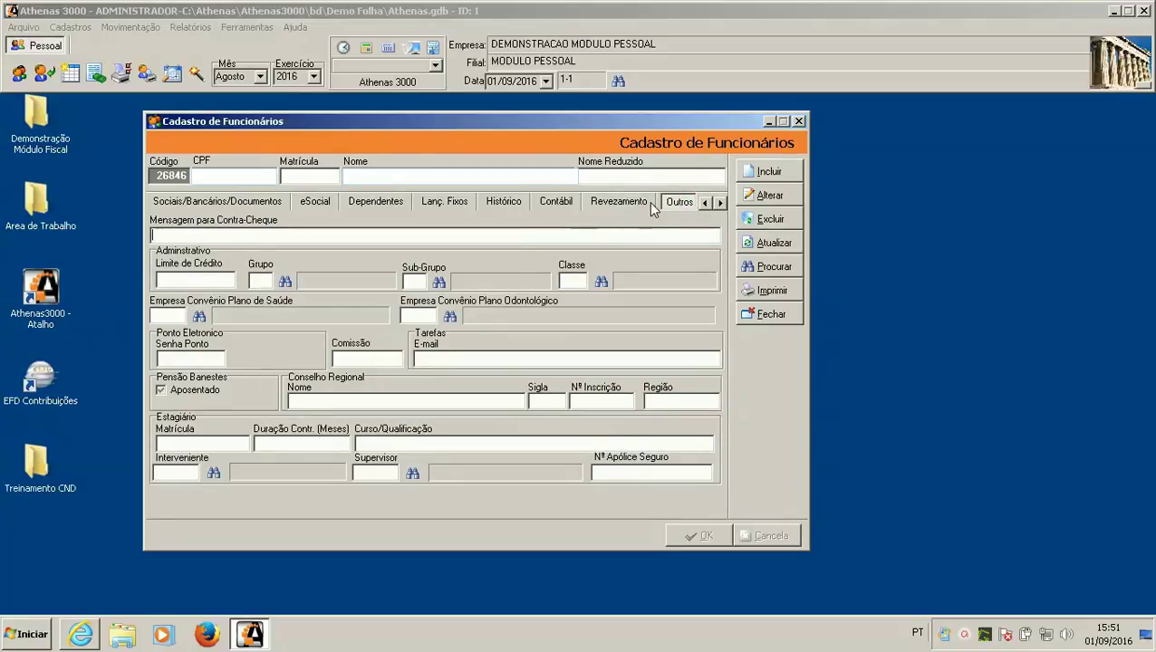
Step: Return to the employee's Básicos data and examine the Pessoais and Nacional information
{"action": "left_click", "coordinate": [705, 202]}
{"action": "left_click", "coordinate": [705, 202]}
{"action": "left_click", "coordinate": [704, 202]}
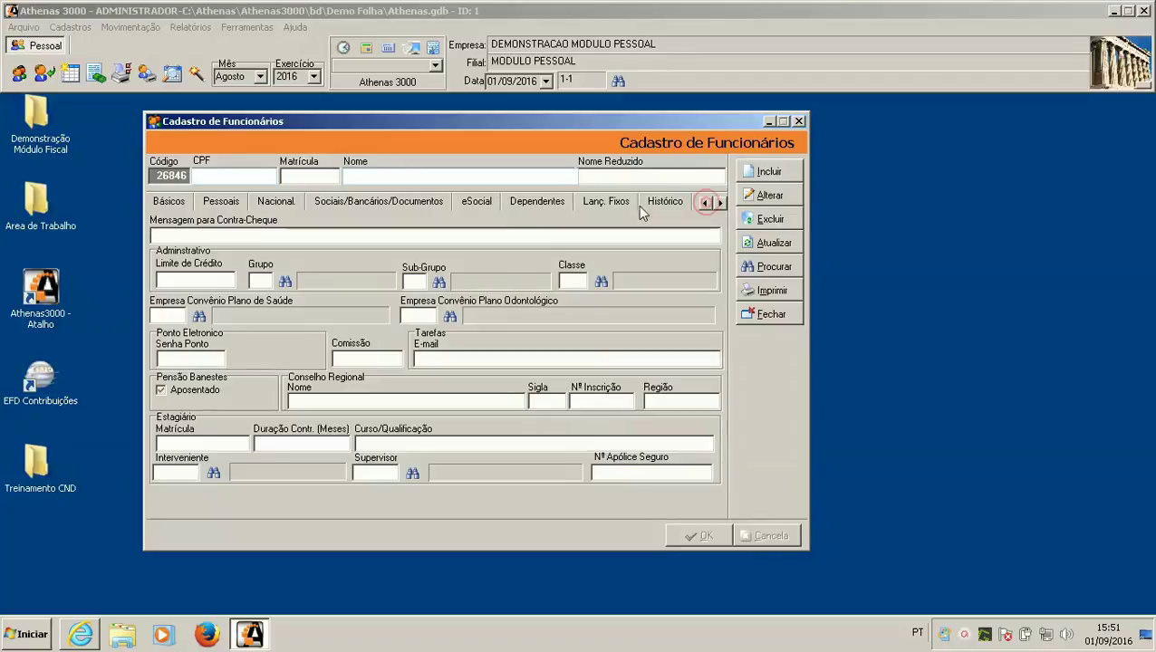
{"action": "left_click", "coordinate": [169, 201]}
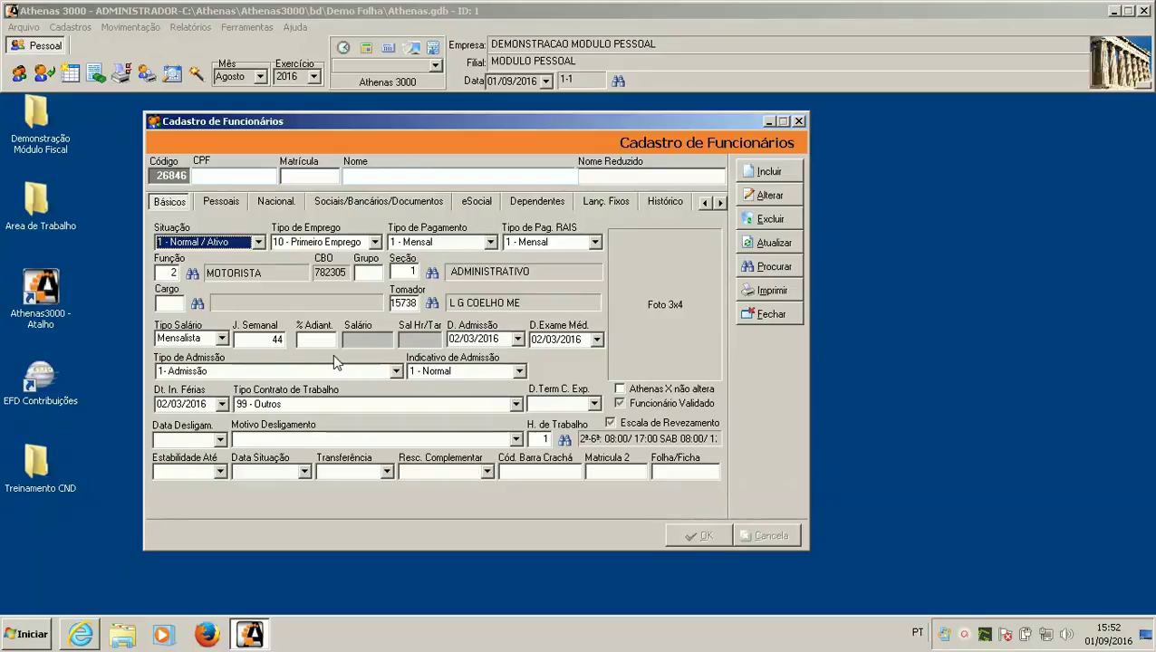
{"action": "left_click", "coordinate": [221, 202]}
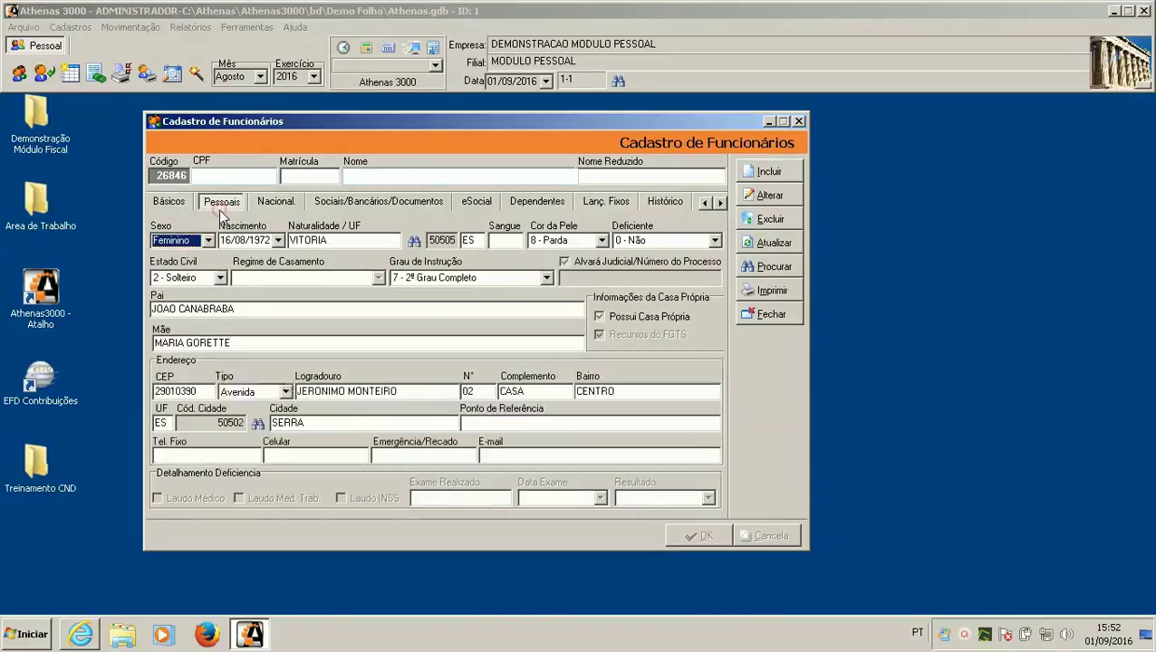
{"action": "left_click", "coordinate": [278, 202]}
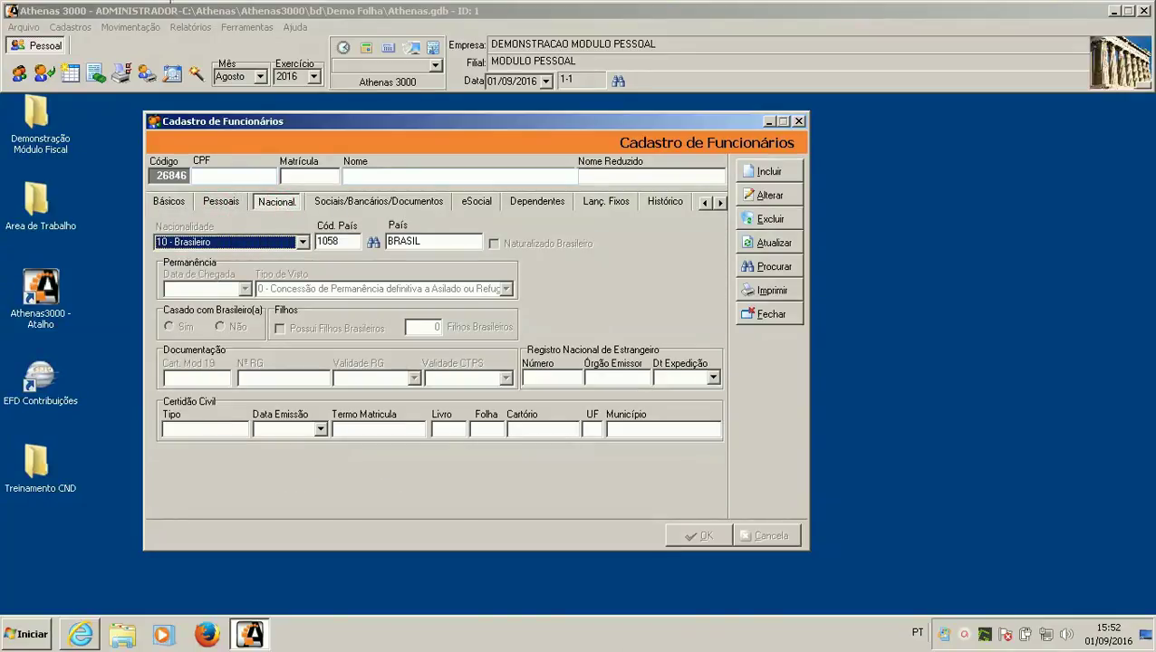
Step: Examine the employee's Sociais/Bancários/Documentos data and the Pagto. de Colaboradores layout, and close the layout generator
{"action": "left_click", "coordinate": [363, 198]}
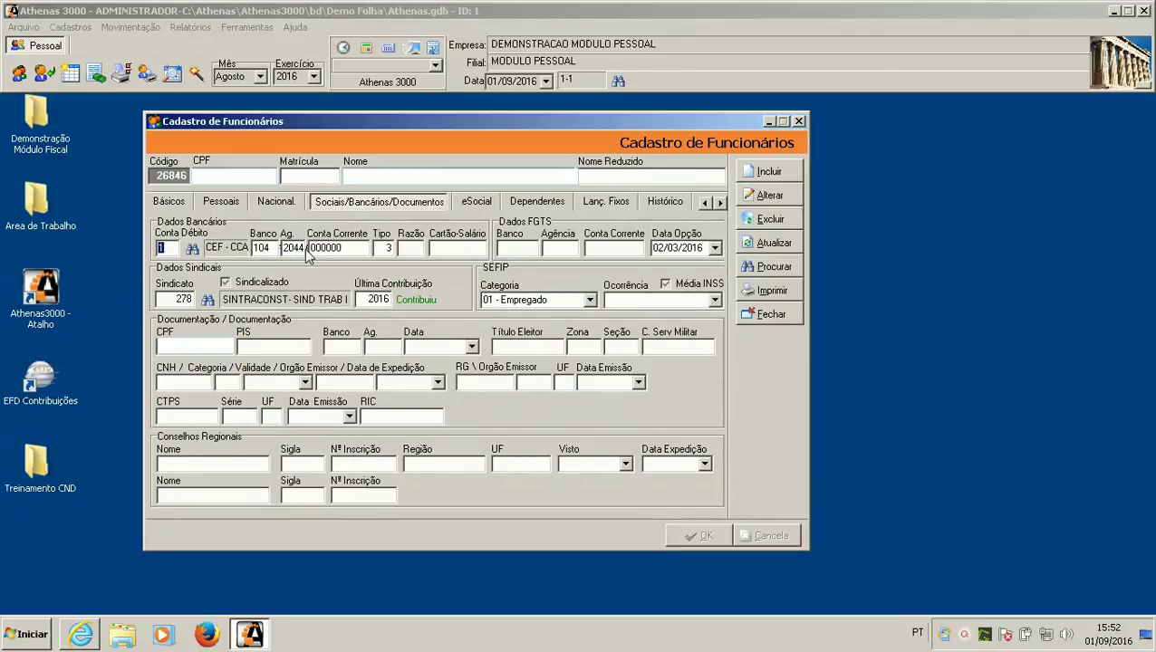
{"action": "left_click", "coordinate": [29, 28]}
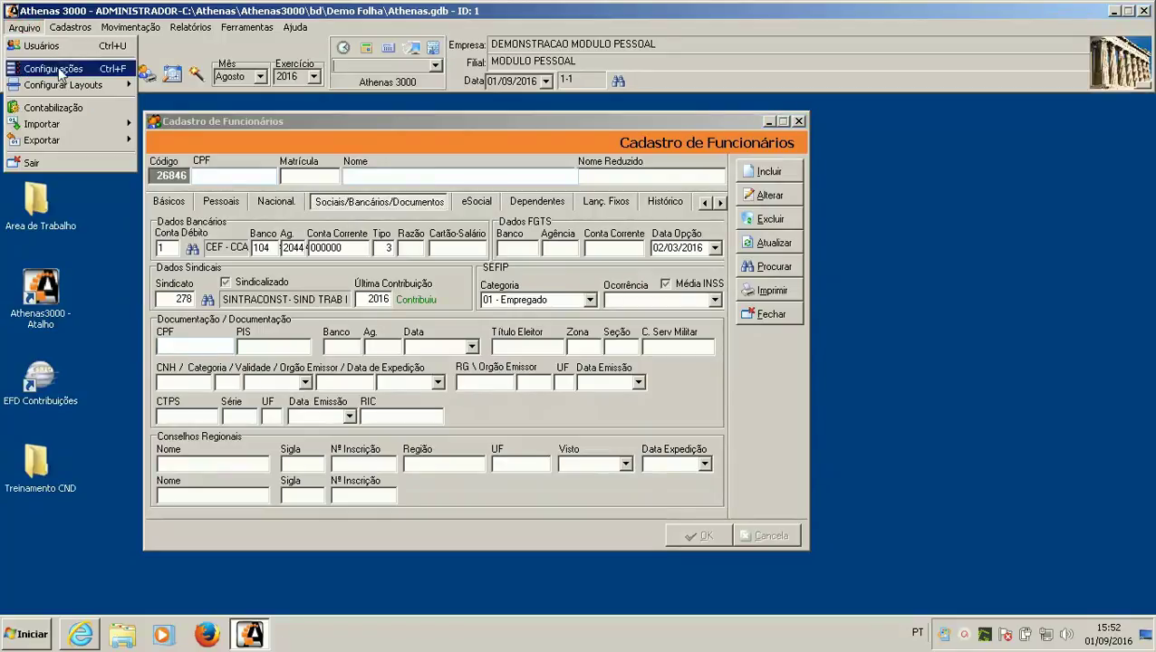
{"action": "mouse_move", "coordinate": [65, 86]}
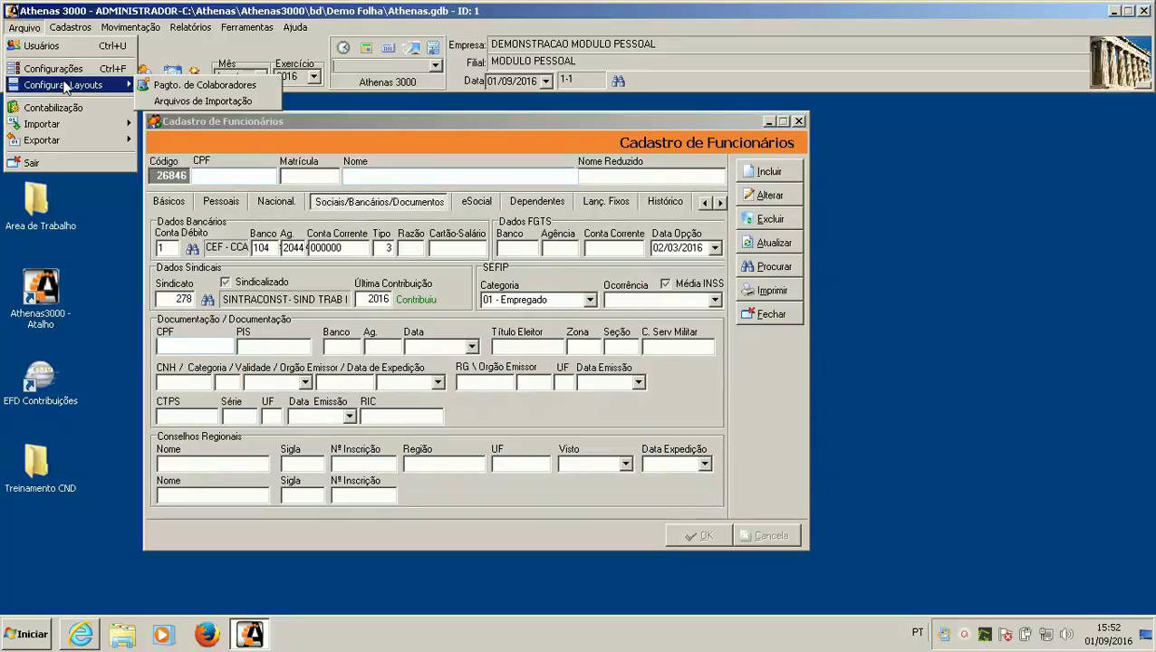
{"action": "left_click", "coordinate": [165, 85]}
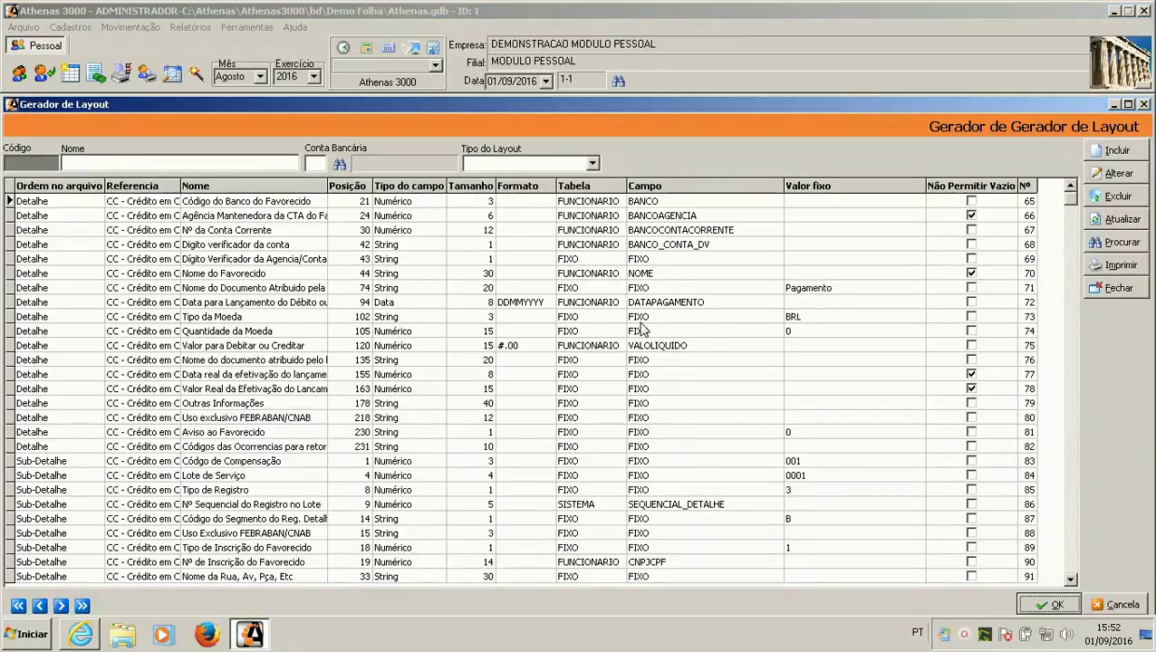
{"action": "left_click", "coordinate": [1118, 288]}
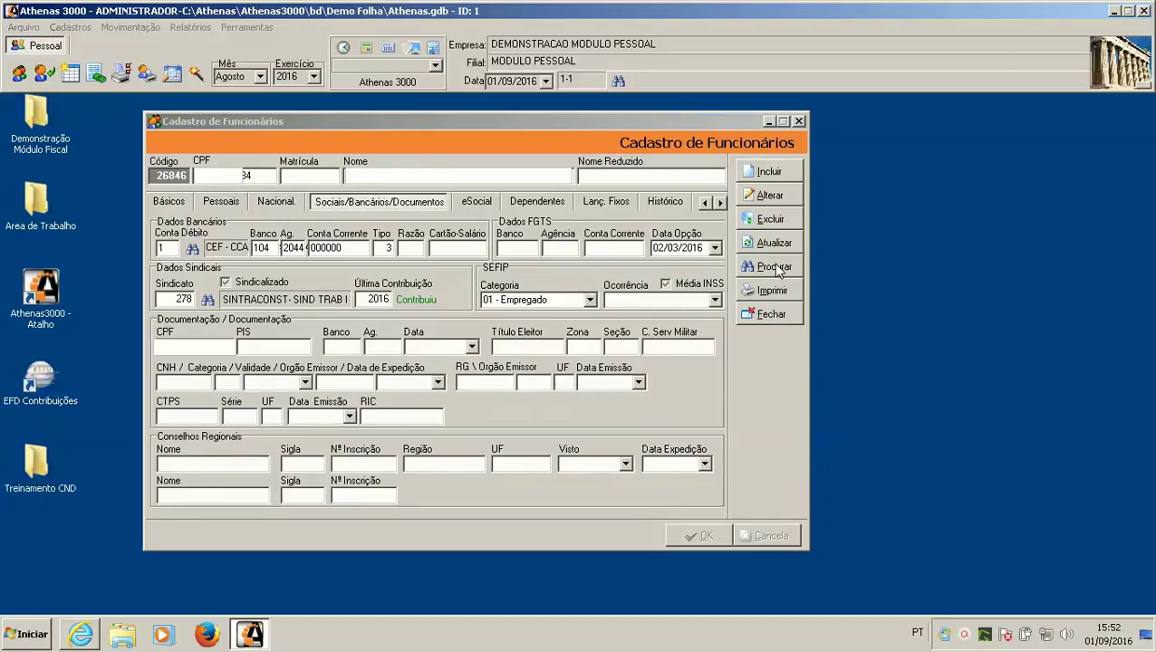
Step: Open the employee record search and examine its available search fields (Campos de Pesquisa)
{"action": "left_click", "coordinate": [776, 267]}
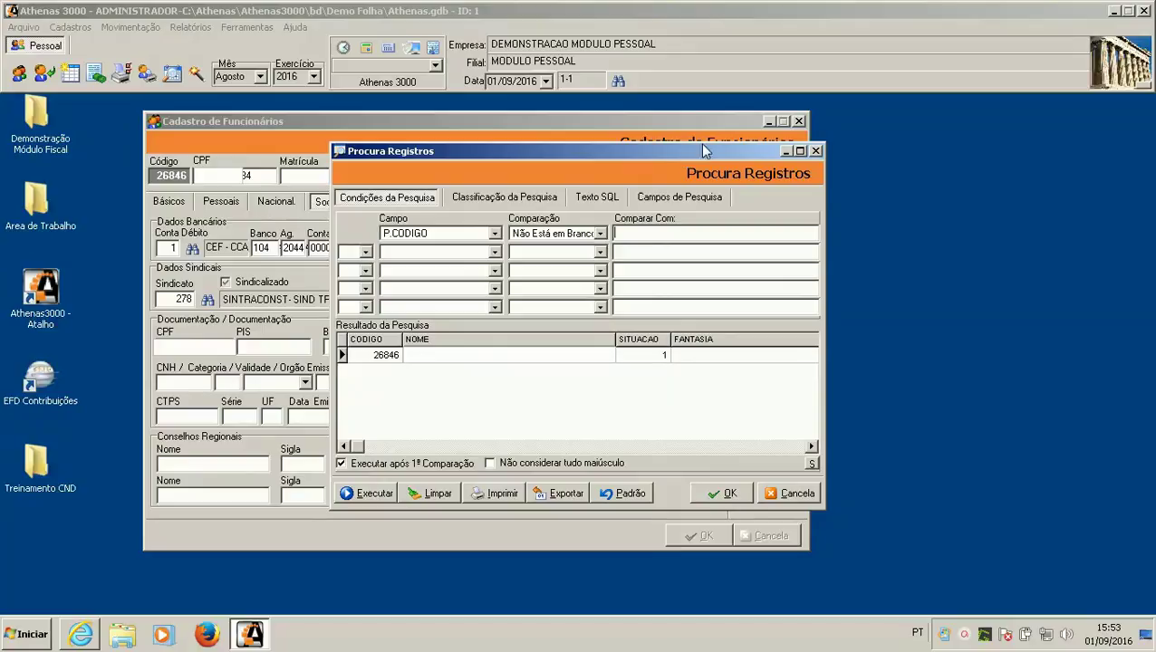
{"action": "left_click_drag", "start_coordinate": [713, 148], "coordinate": [624, 130]}
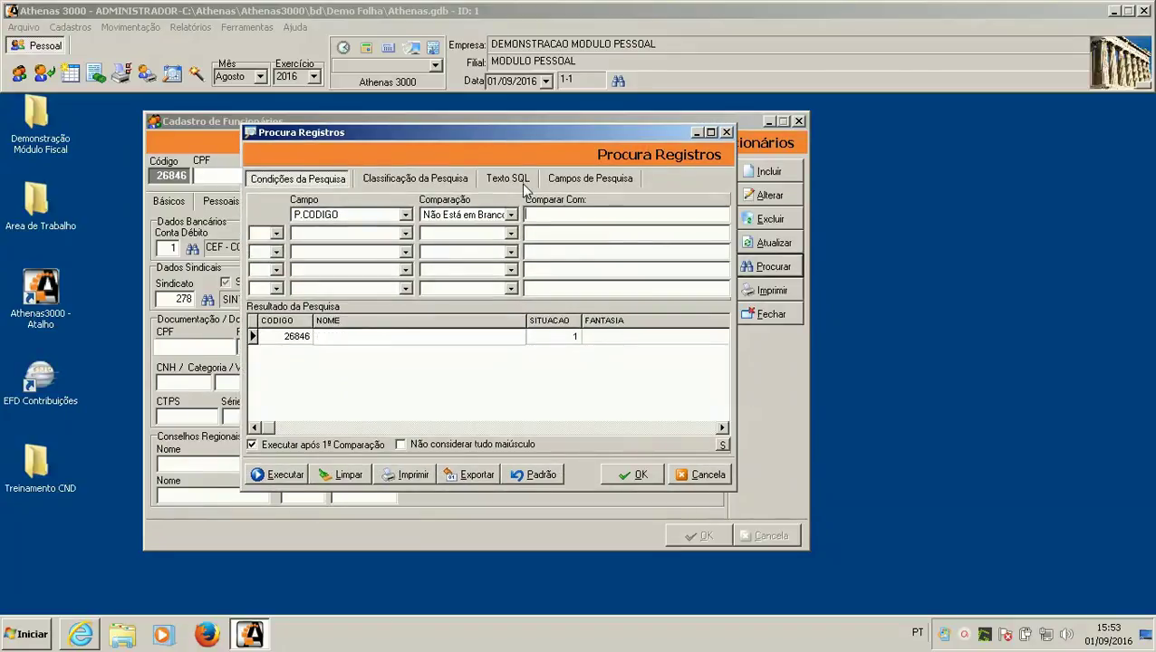
{"action": "left_click", "coordinate": [557, 179]}
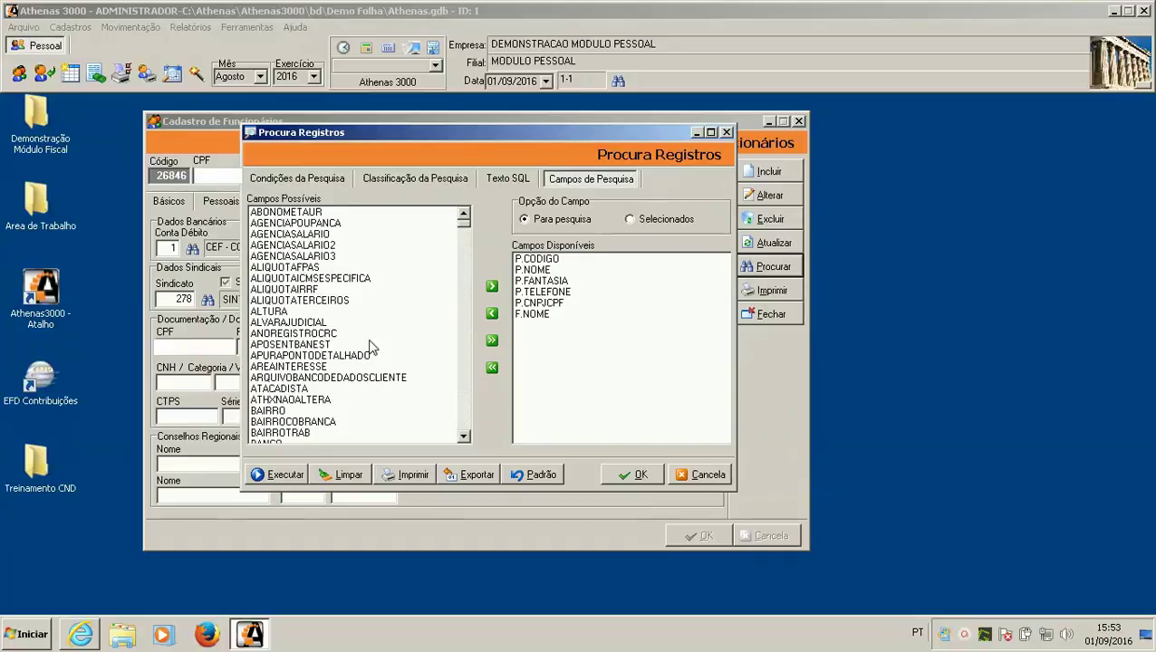
Step: Export the employee search results to Microsoft Excel for on-screen viewing, and close the workbook, the search and the employee register
{"action": "left_click", "coordinate": [466, 473]}
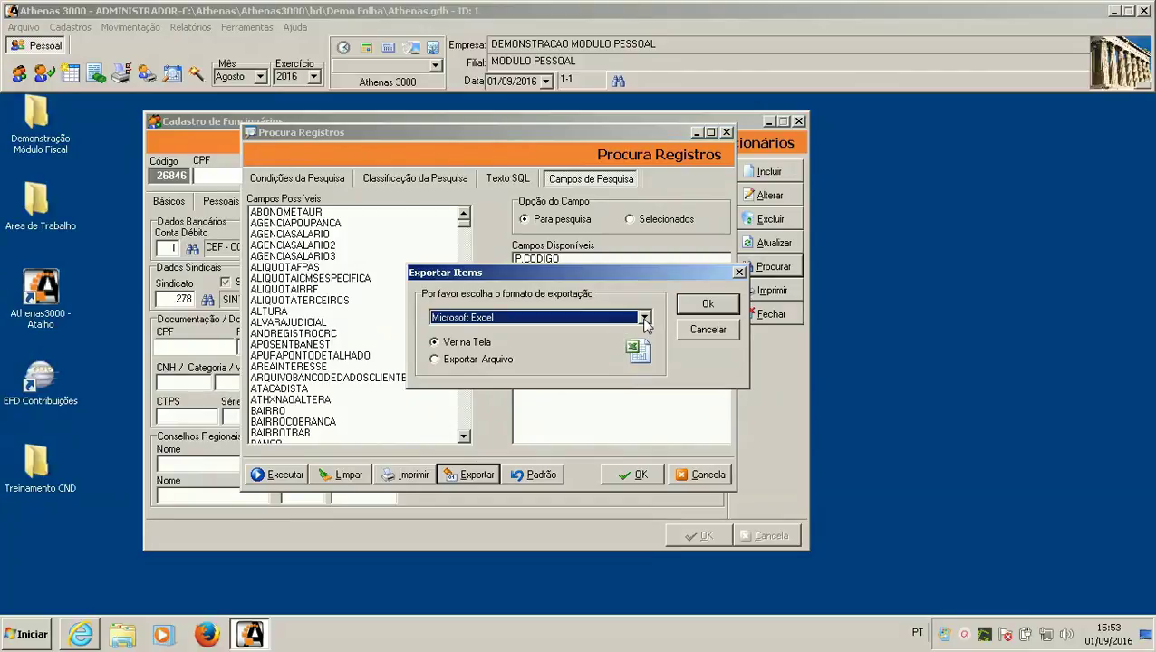
{"action": "left_click", "coordinate": [644, 319]}
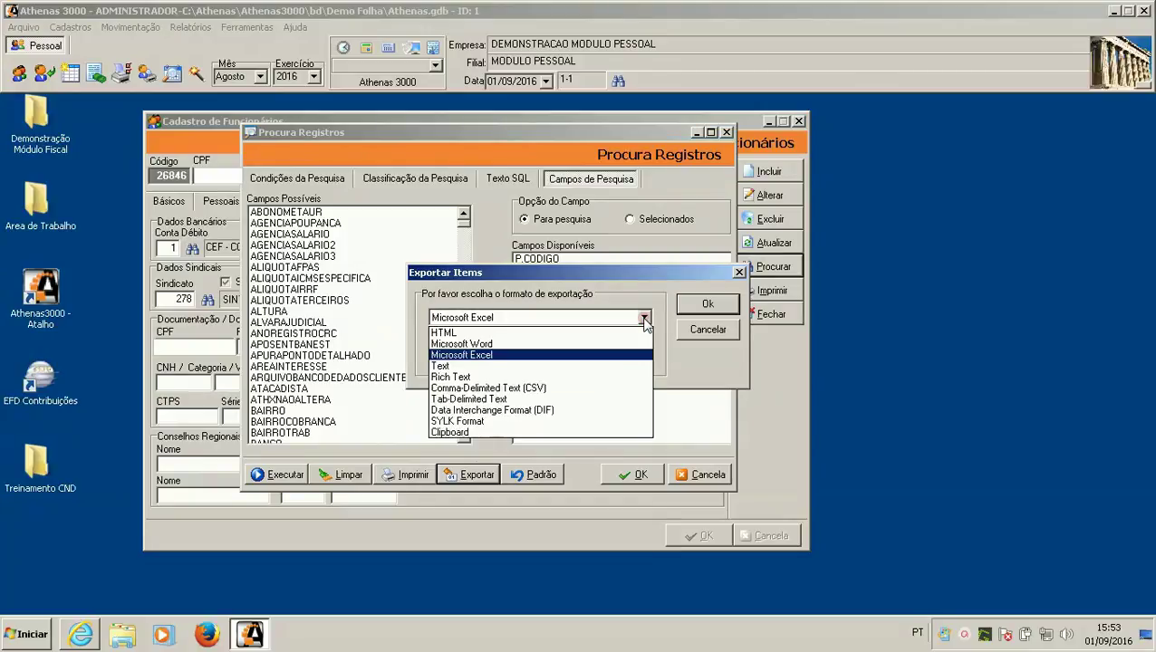
{"action": "left_click", "coordinate": [594, 355]}
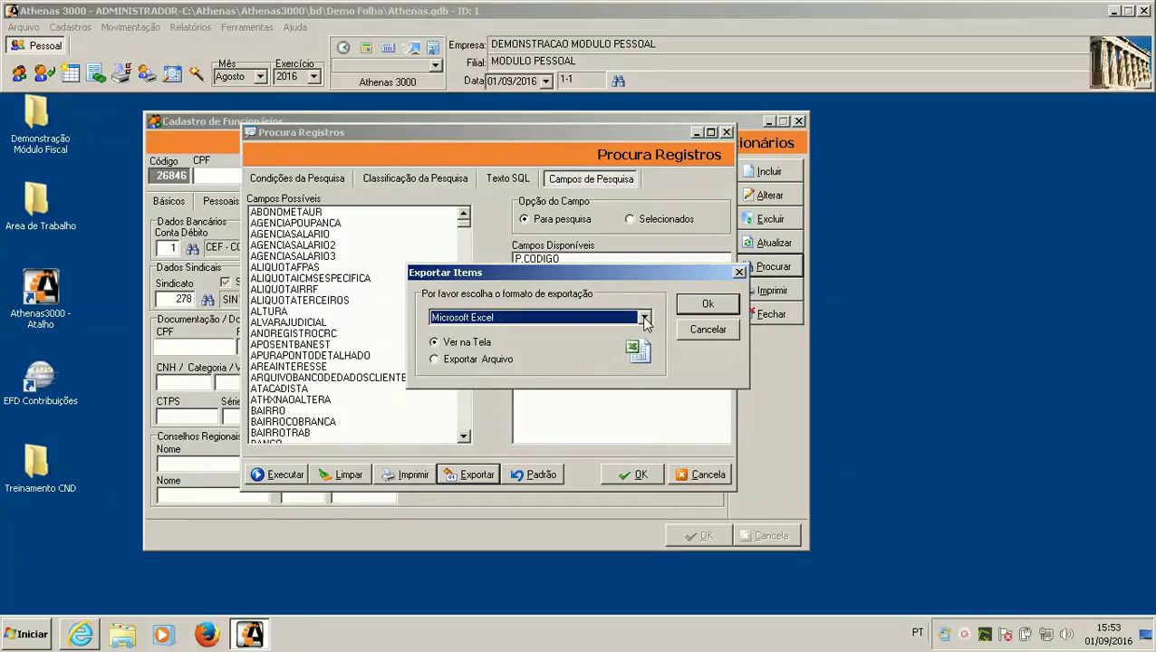
{"action": "left_click", "coordinate": [703, 306]}
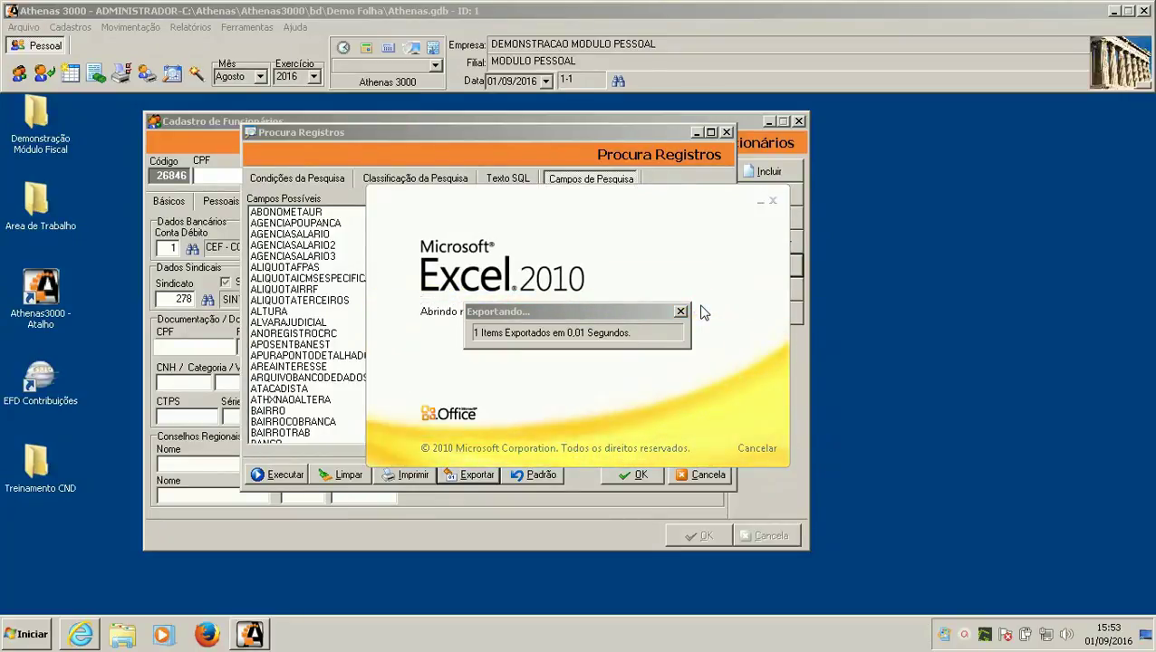
{"action": "left_click", "coordinate": [170, 351]}
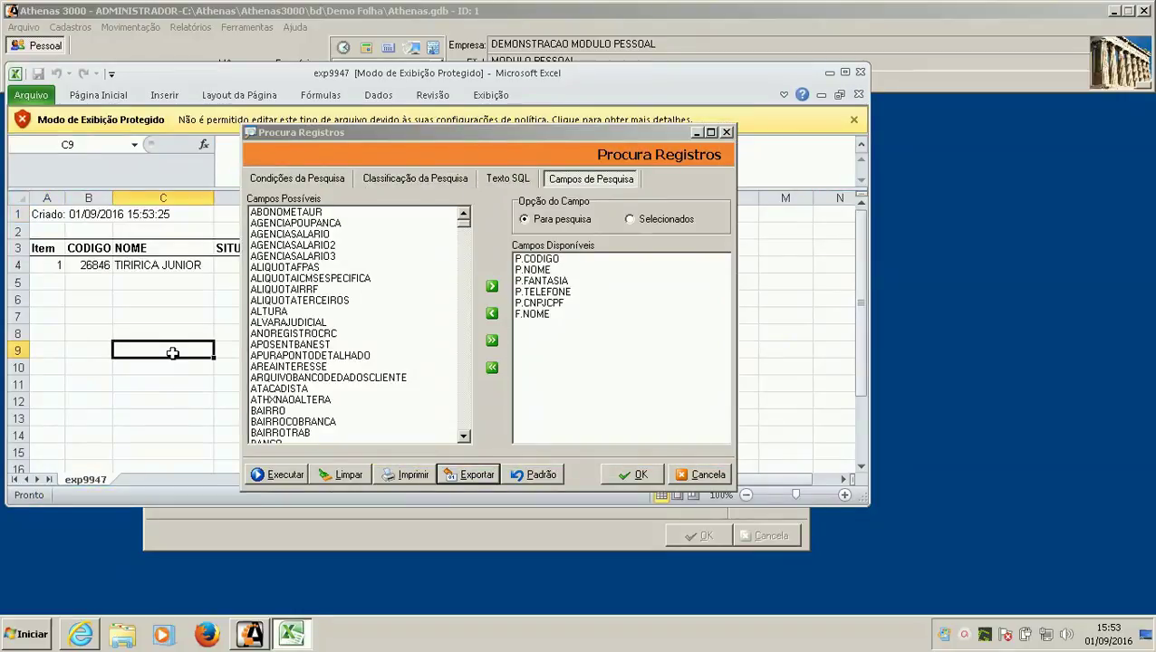
{"action": "left_click", "coordinate": [859, 72]}
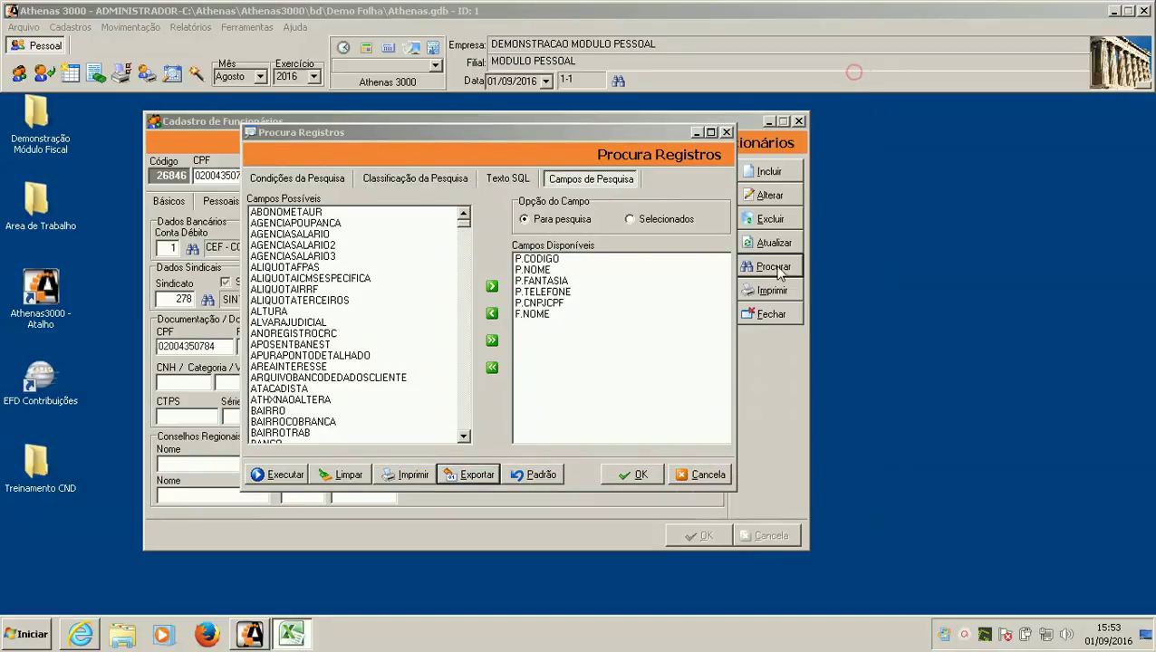
{"action": "left_click", "coordinate": [708, 476]}
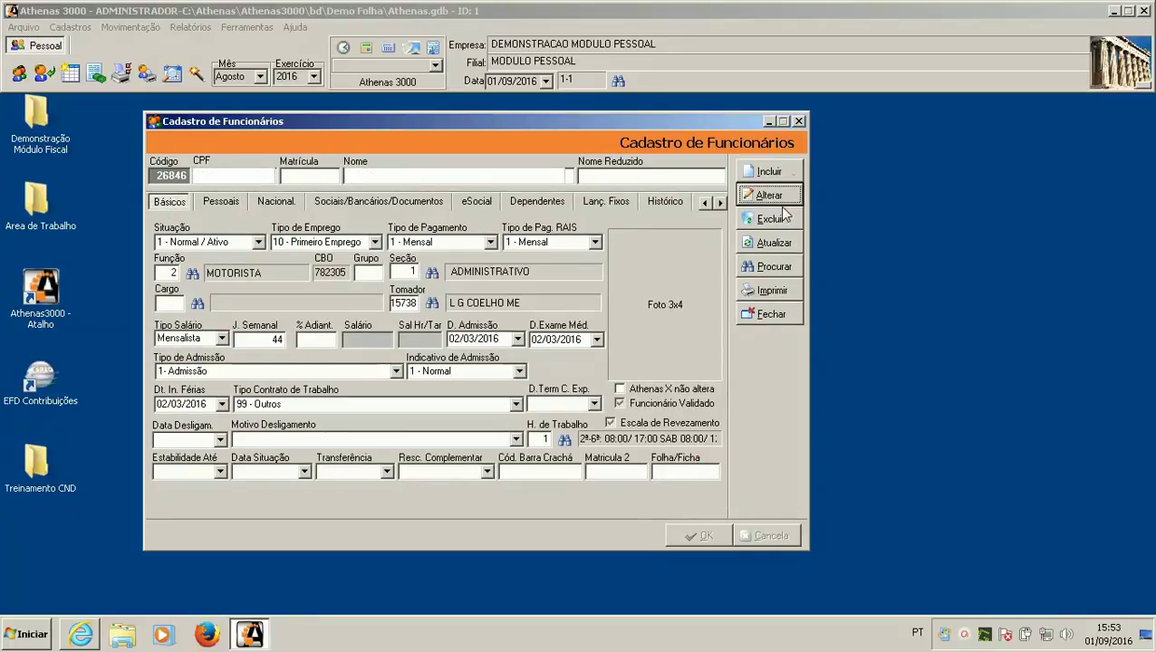
{"action": "left_click", "coordinate": [798, 121]}
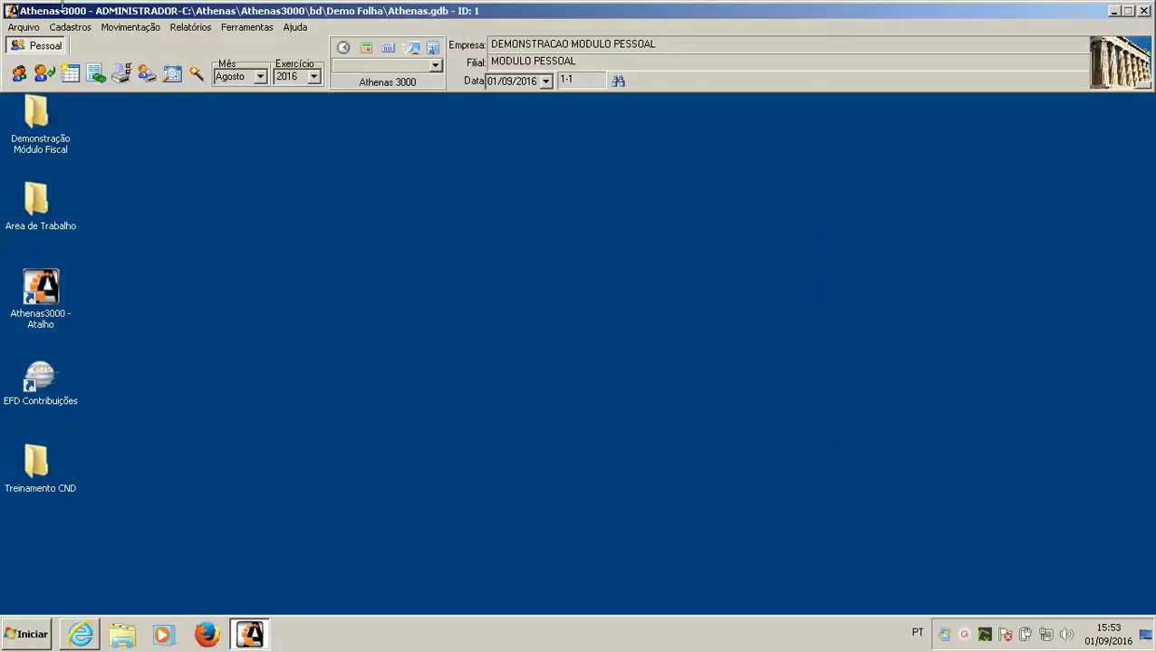
Step: Open the company register (Empresas), view its record search, and close both
{"action": "left_click", "coordinate": [84, 28]}
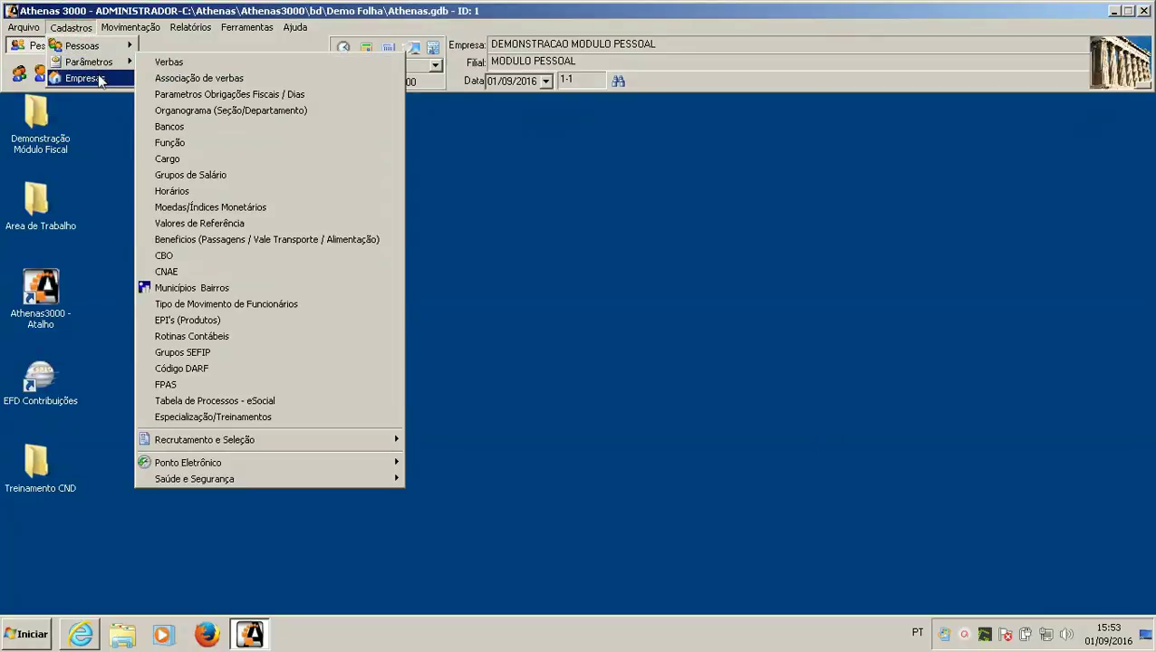
{"action": "left_click", "coordinate": [100, 80]}
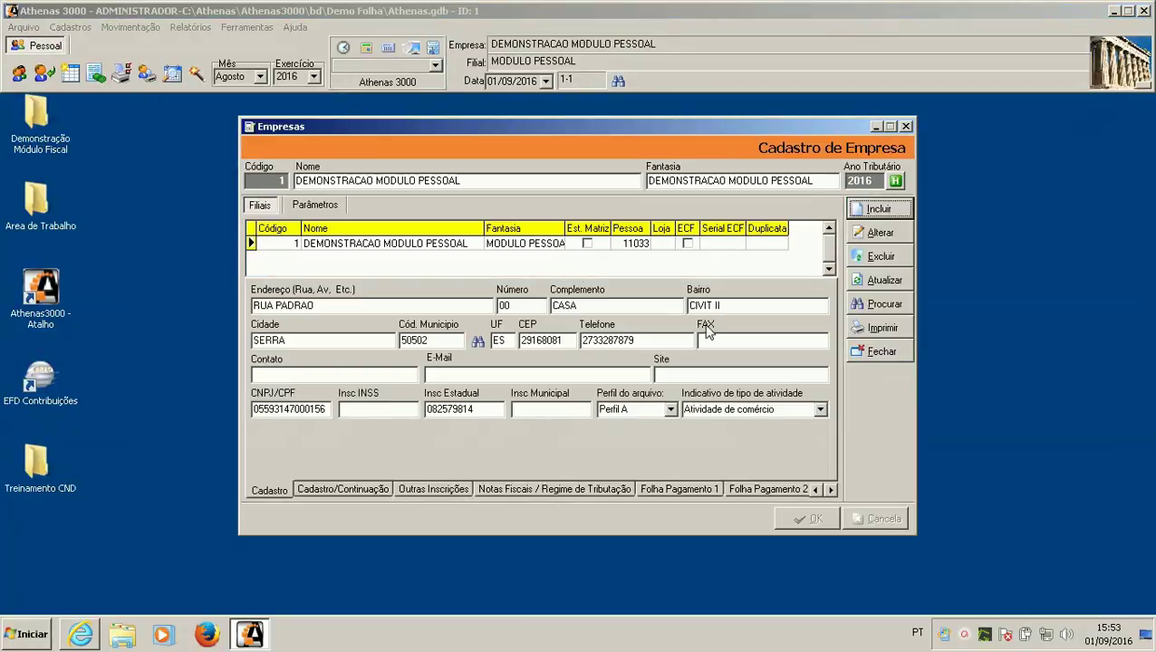
{"action": "left_click", "coordinate": [874, 305]}
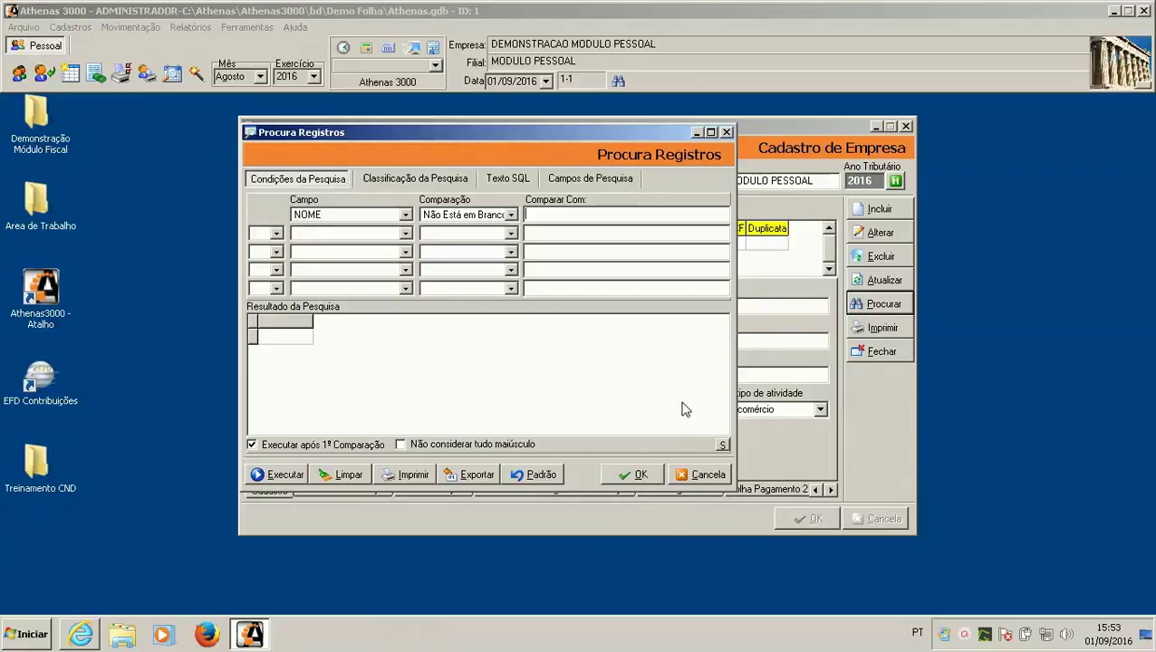
{"action": "left_click", "coordinate": [699, 479]}
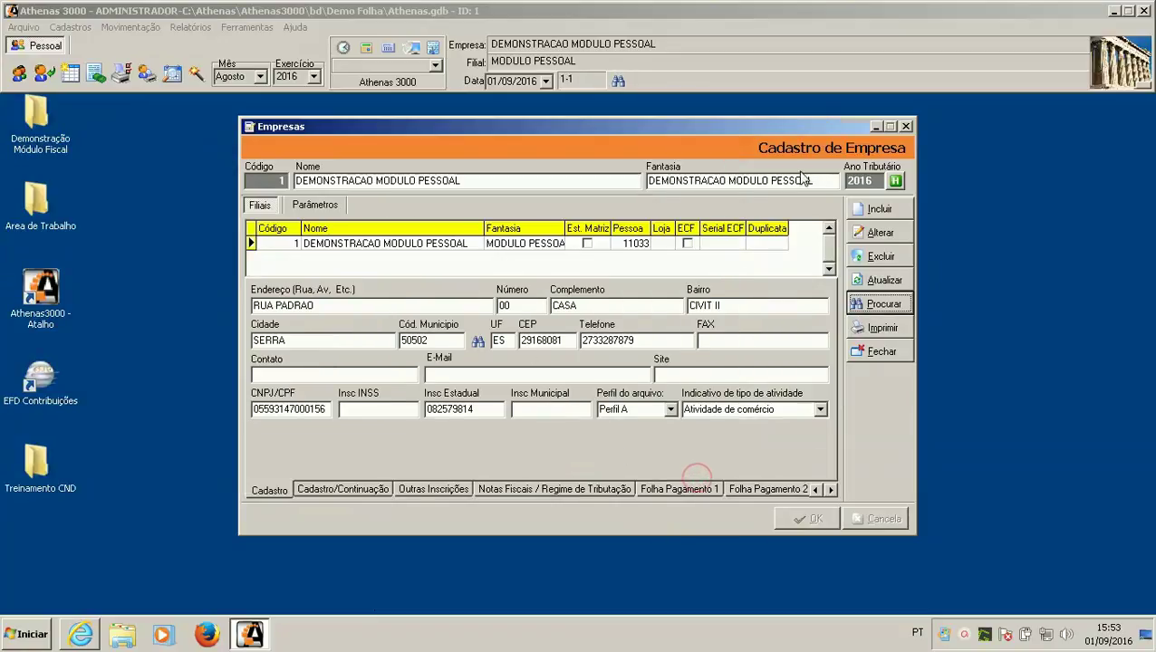
{"action": "left_click", "coordinate": [883, 350]}
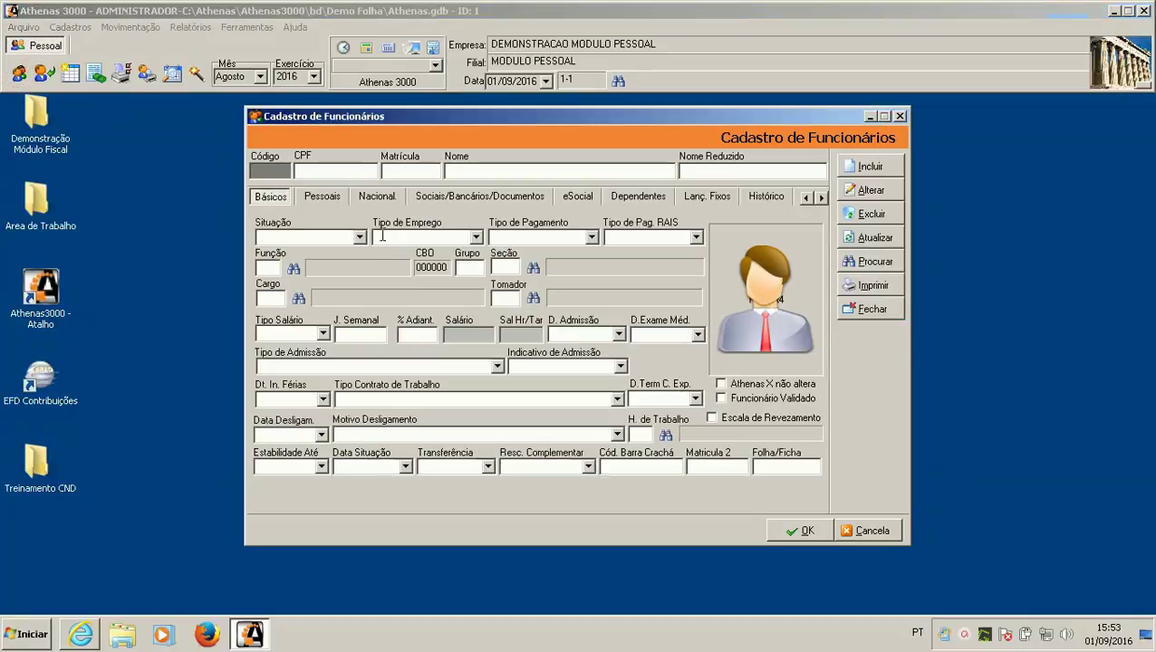
Step: Examine the Opções settings of the employee register, including automatic Matrícula insertion
{"action": "right_click", "coordinate": [381, 240]}
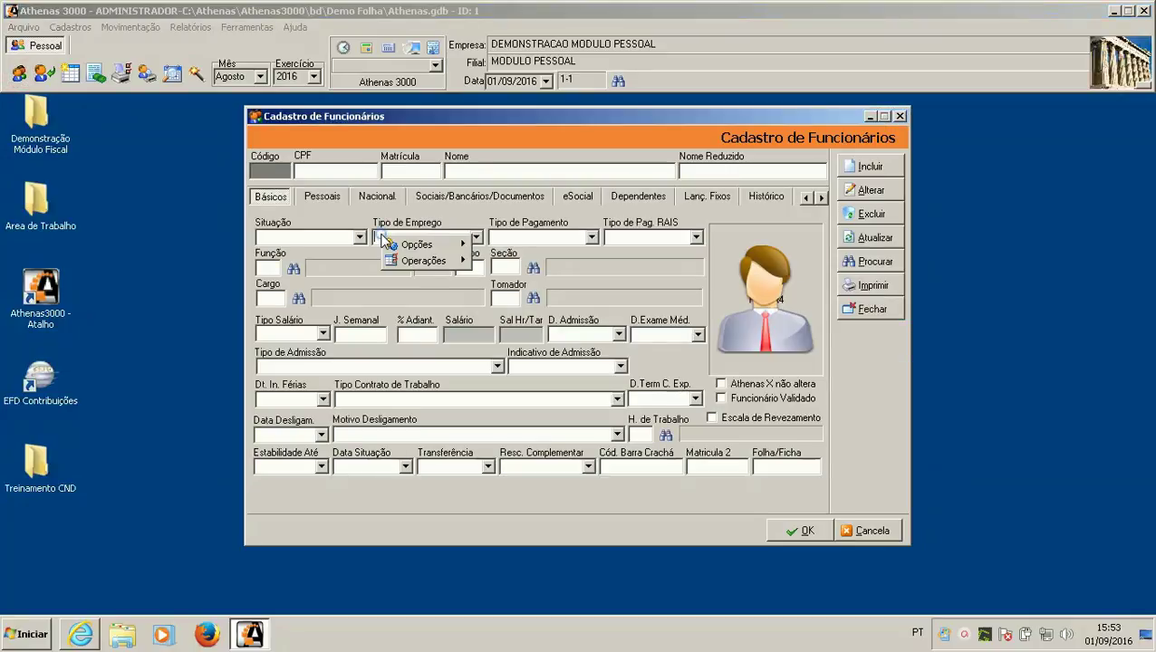
{"action": "mouse_move", "coordinate": [439, 247]}
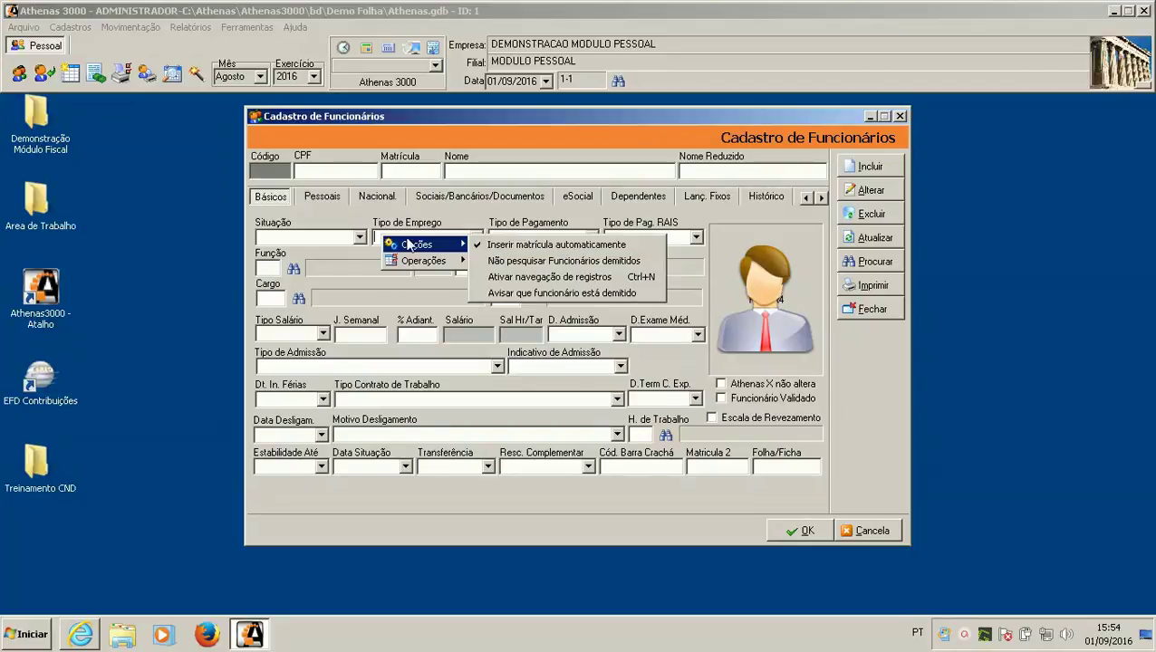
{"action": "left_click", "coordinate": [389, 171]}
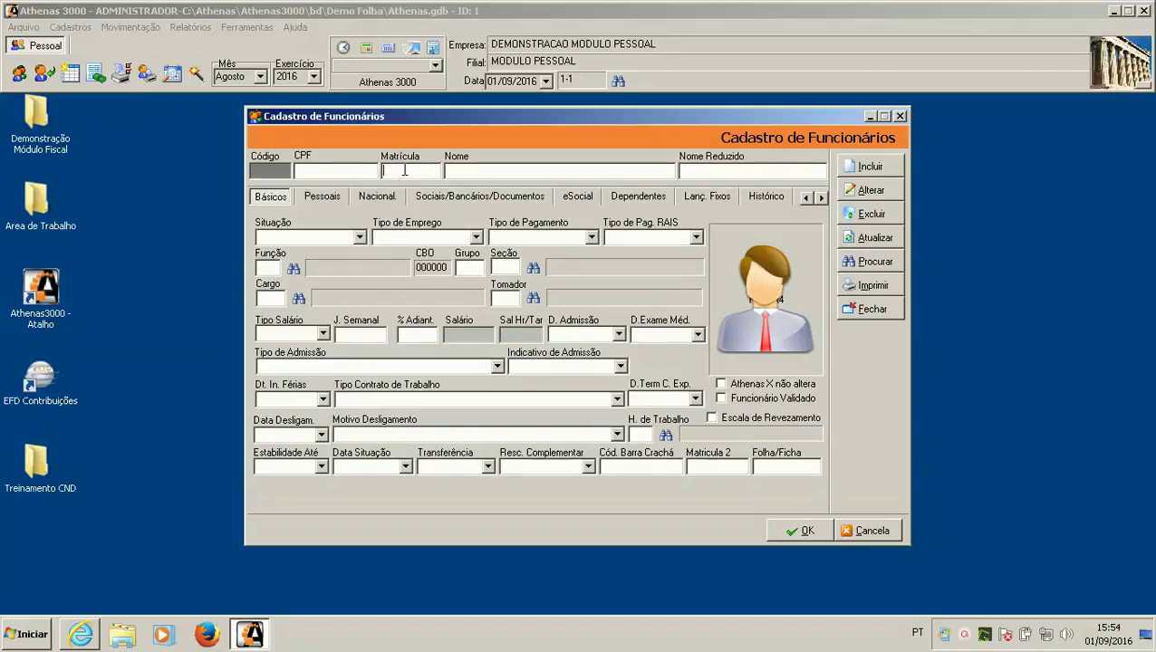
Step: Turn on record navigation (Ativar navegação de registros) in the employee register and advance to the last record
{"action": "right_click", "coordinate": [542, 288]}
{"action": "mouse_move", "coordinate": [577, 294]}
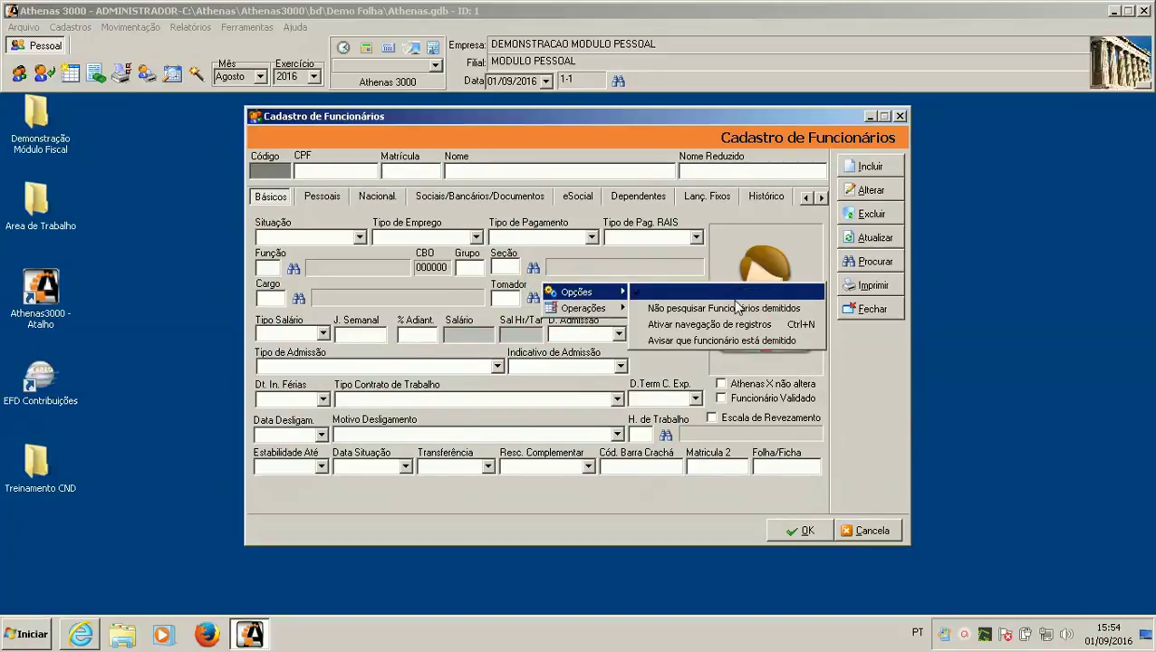
{"action": "left_click", "coordinate": [675, 328]}
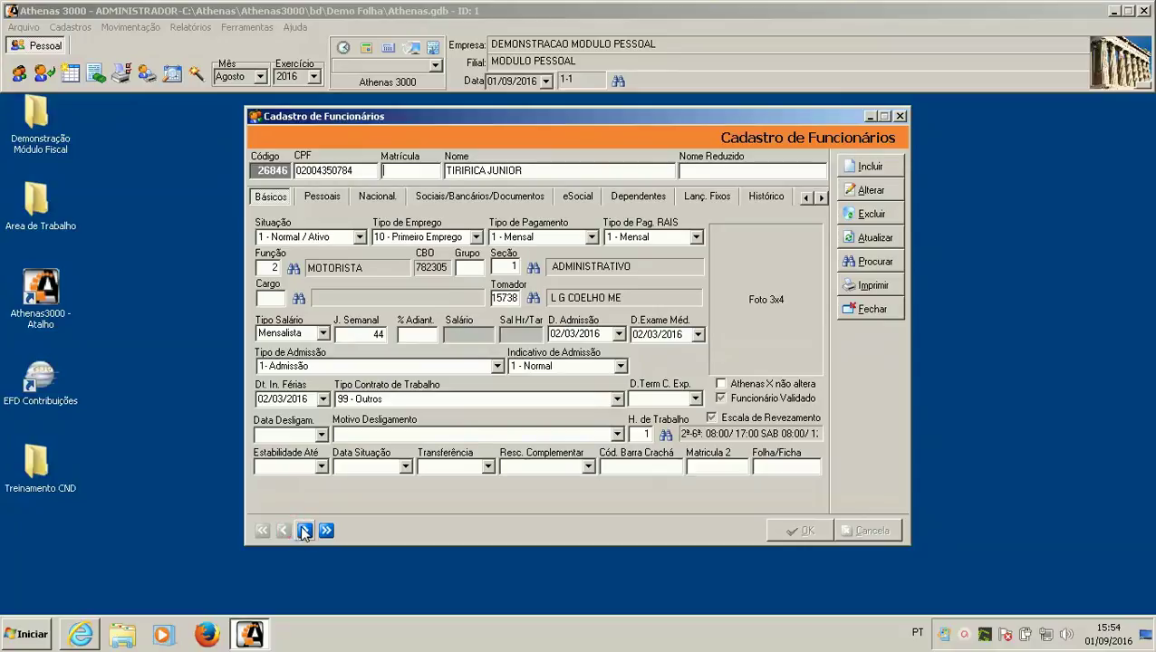
{"action": "left_click", "coordinate": [303, 530]}
{"action": "left_click", "coordinate": [303, 532]}
{"action": "left_click", "coordinate": [303, 533]}
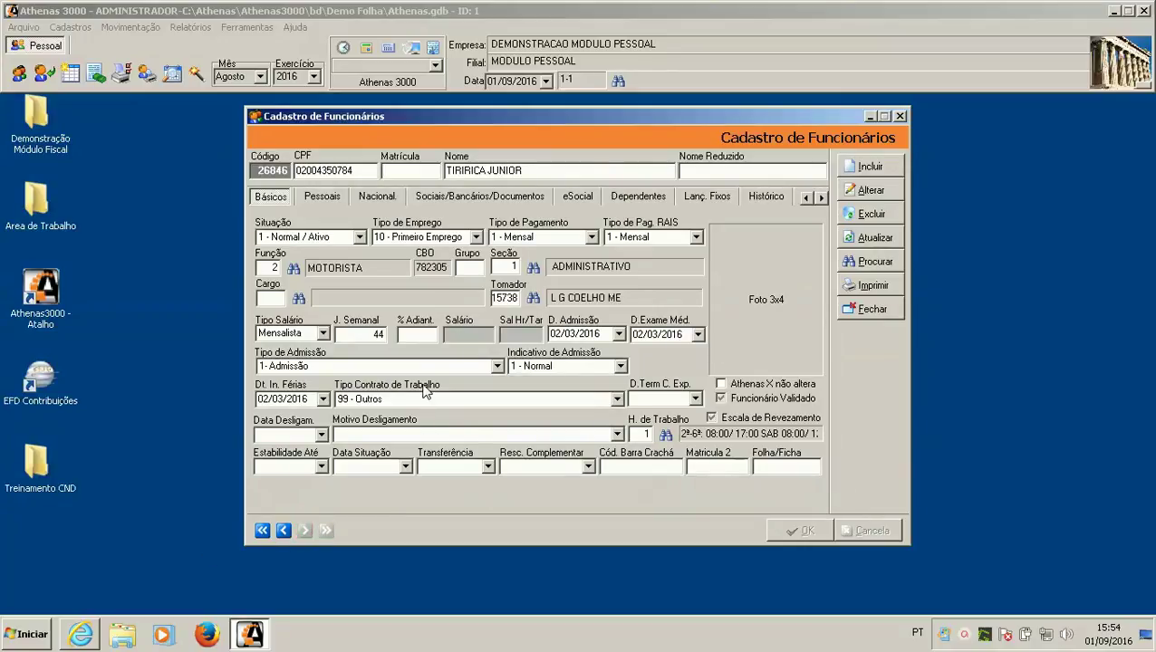
Step: Examine the Operações available for the employee record and close the employee register
{"action": "right_click", "coordinate": [582, 309]}
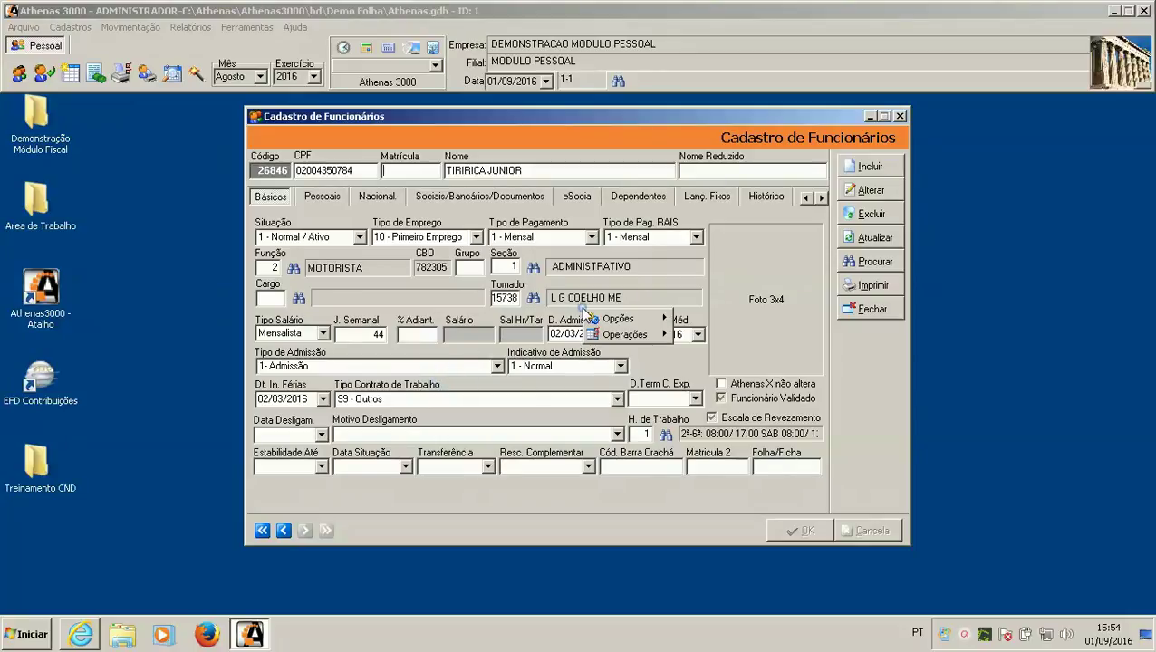
{"action": "mouse_move", "coordinate": [625, 318]}
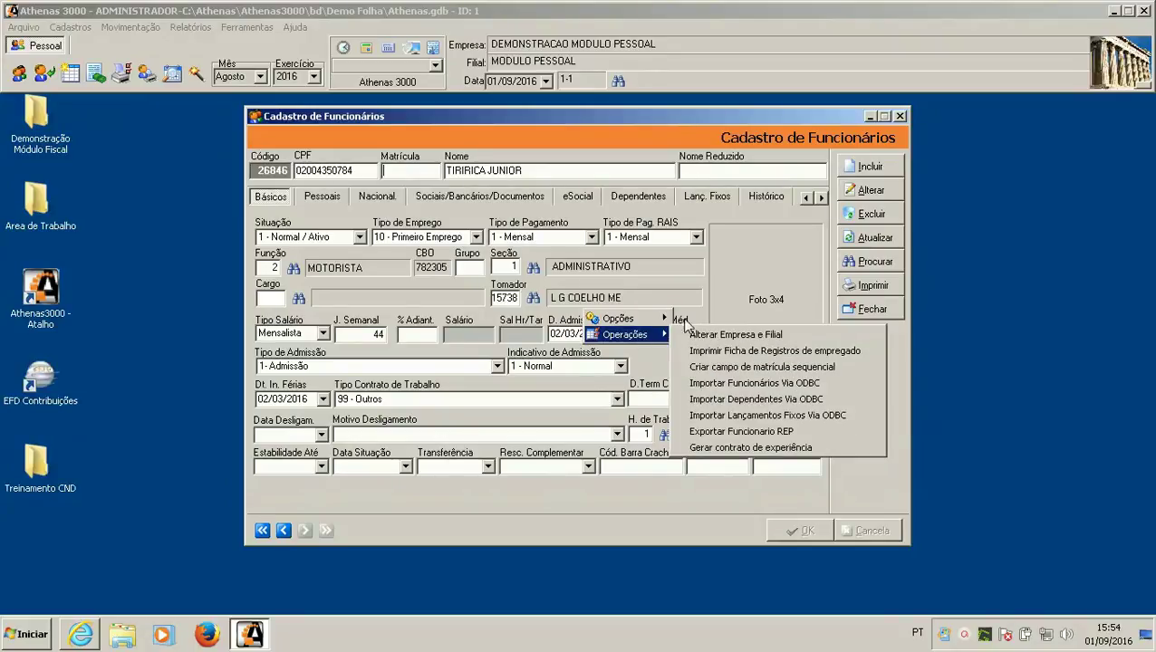
{"action": "left_click", "coordinate": [675, 211]}
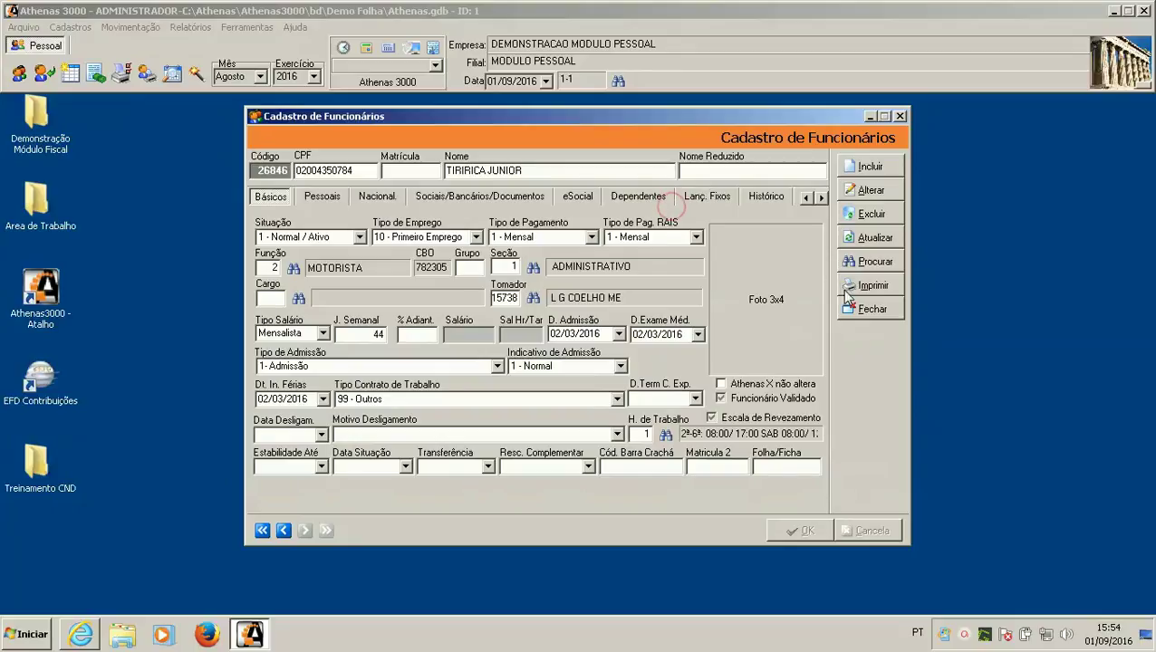
{"action": "left_click", "coordinate": [873, 309]}
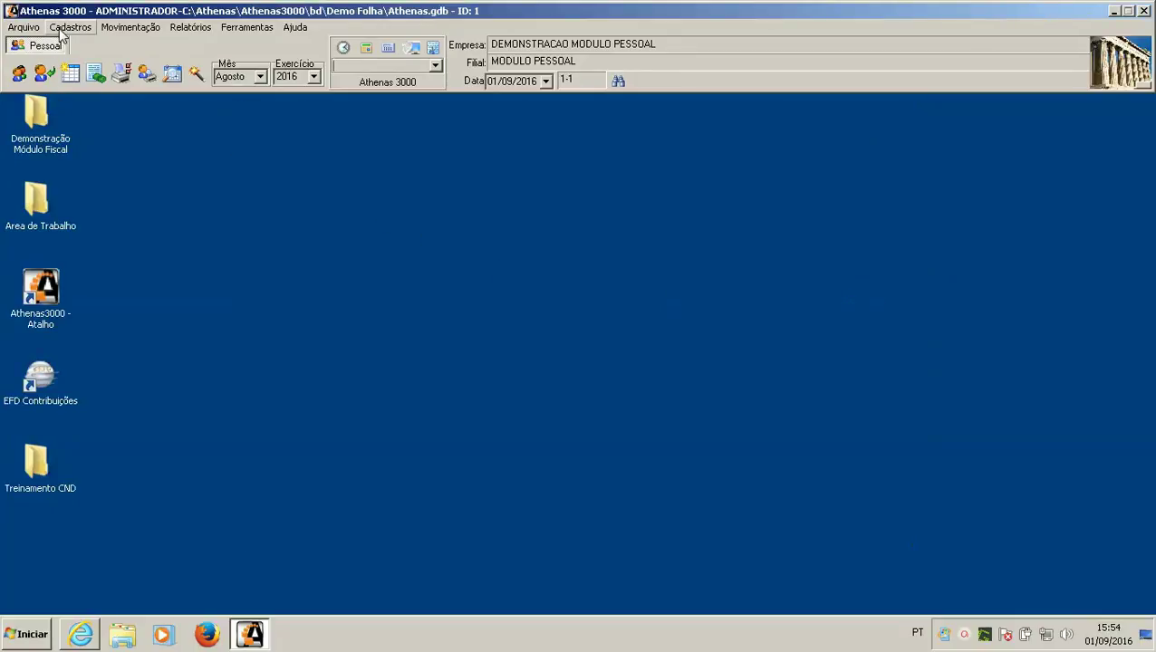
Step: Open the partner register (Cadastro de Sócios) and look over its data sections, from Dados Cadastrais to Outros Dados
{"action": "left_click", "coordinate": [71, 27]}
{"action": "mouse_move", "coordinate": [86, 46]}
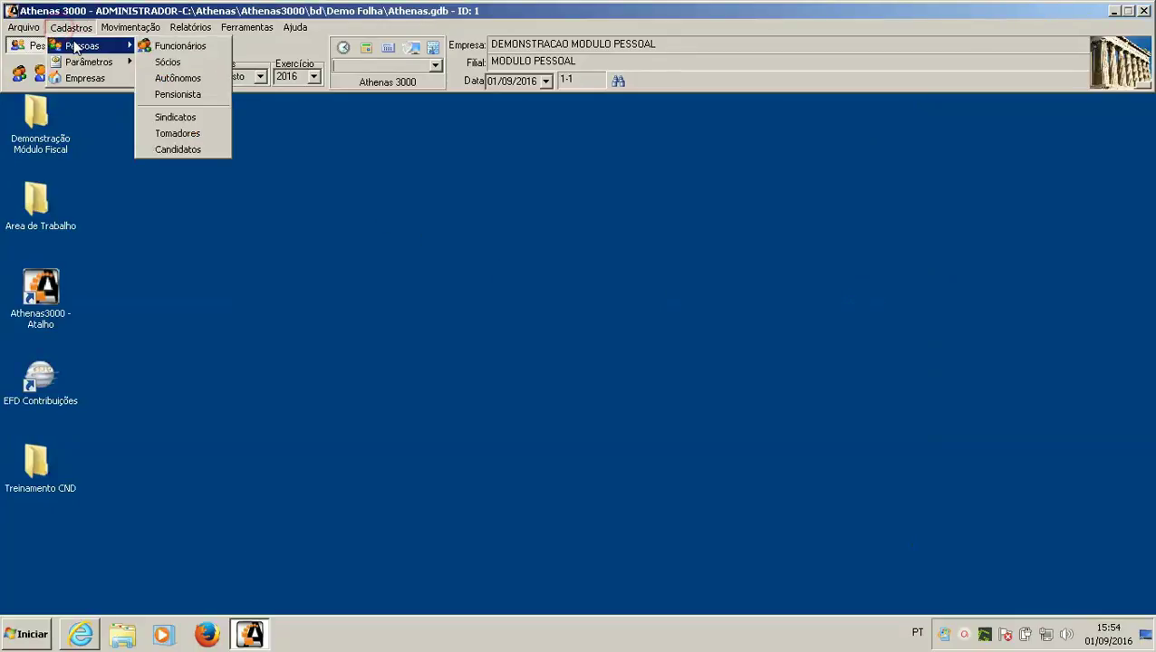
{"action": "left_click", "coordinate": [171, 61]}
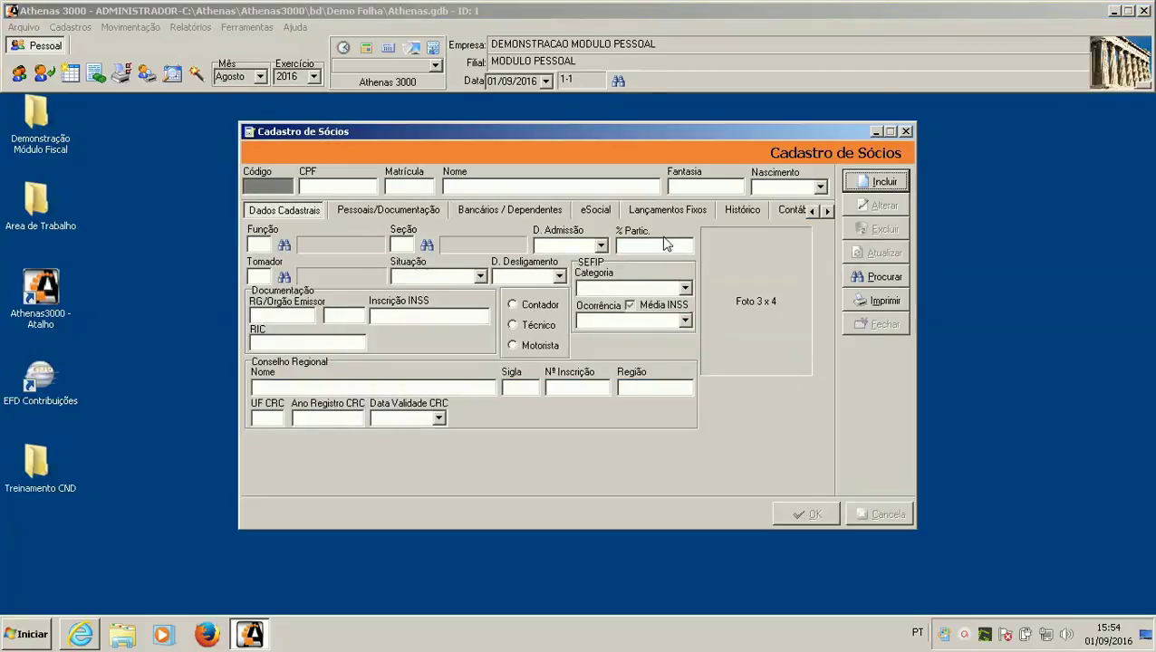
{"action": "left_click", "coordinate": [828, 211]}
{"action": "left_click", "coordinate": [828, 211]}
{"action": "left_click", "coordinate": [811, 211]}
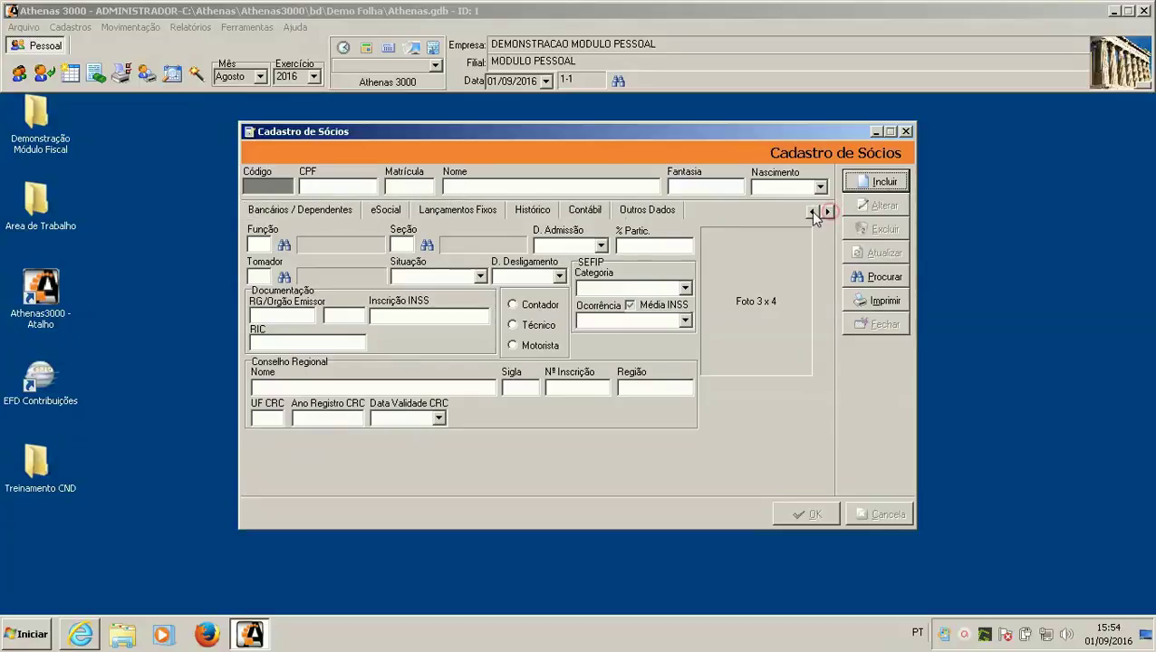
{"action": "left_click", "coordinate": [810, 211]}
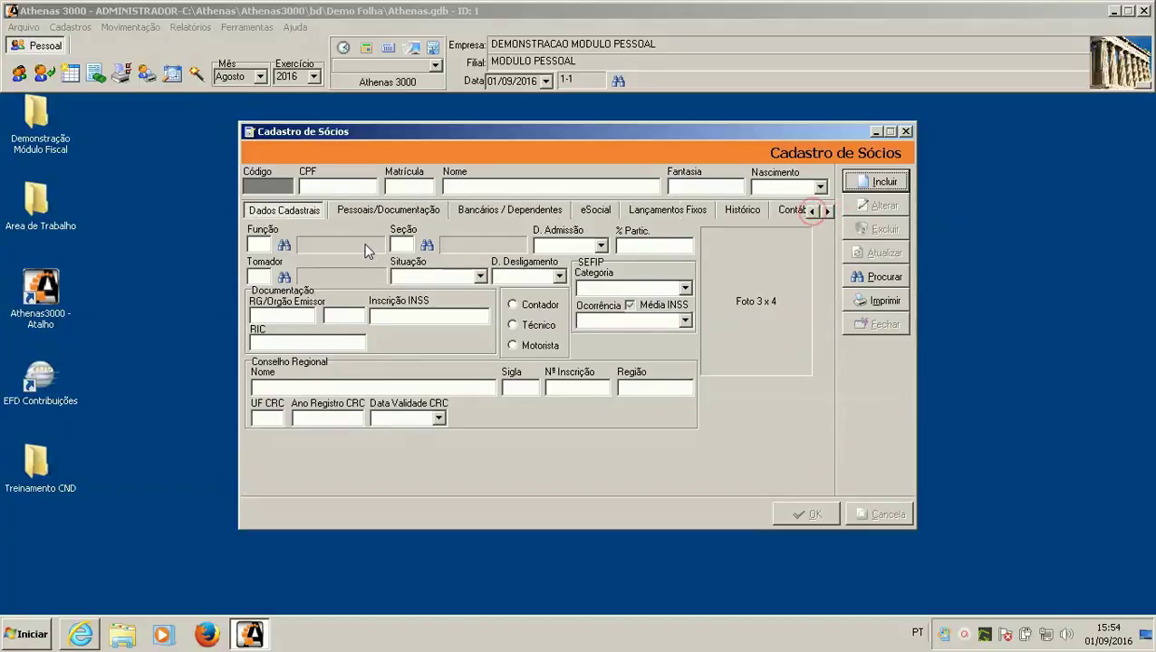
Step: Review the Pessoais/Documentação, Bancários / Dependentes and Dados Cadastrais sections of the partner register and close it
{"action": "left_click", "coordinate": [362, 210]}
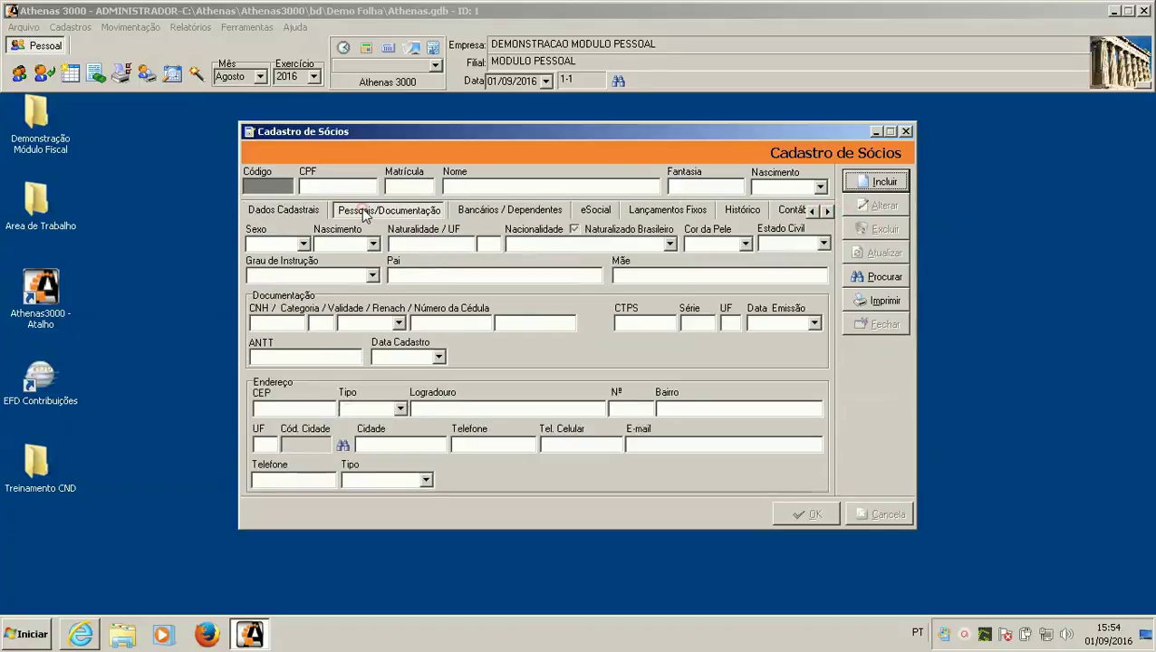
{"action": "left_click", "coordinate": [484, 213]}
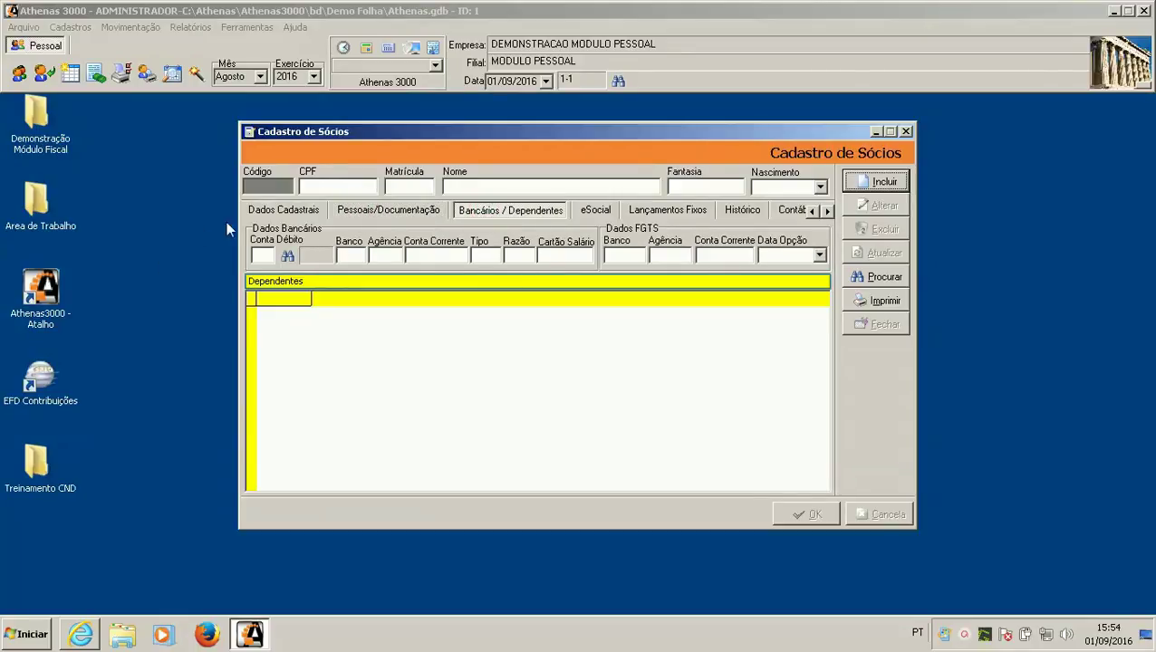
{"action": "left_click", "coordinate": [283, 212]}
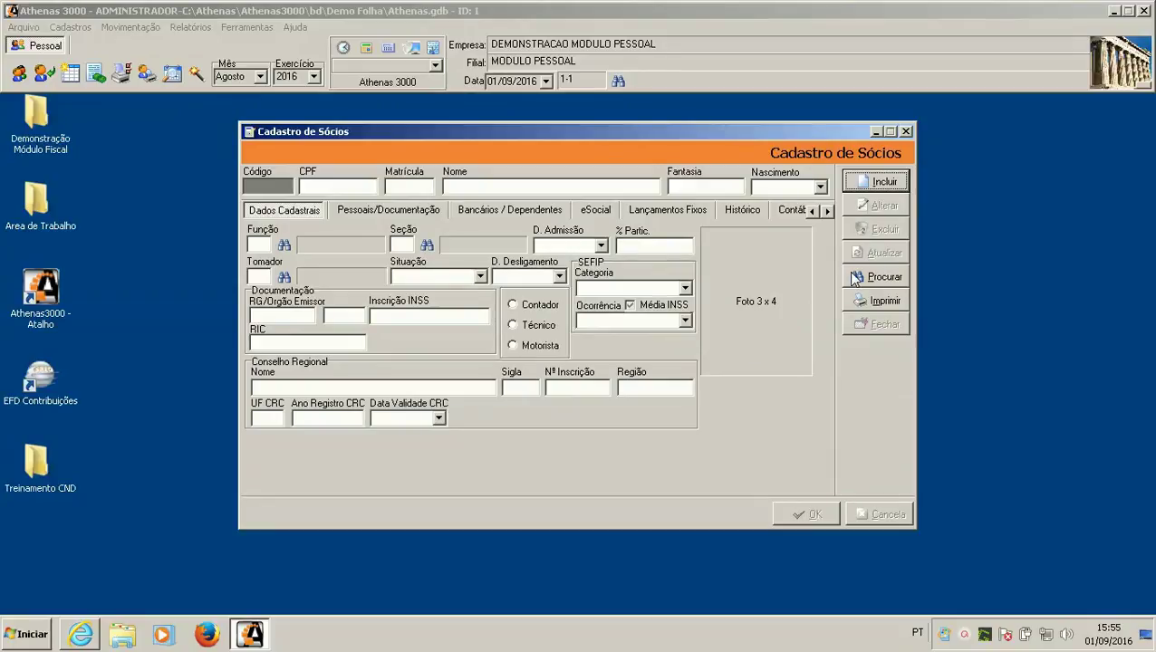
{"action": "left_click", "coordinate": [907, 133]}
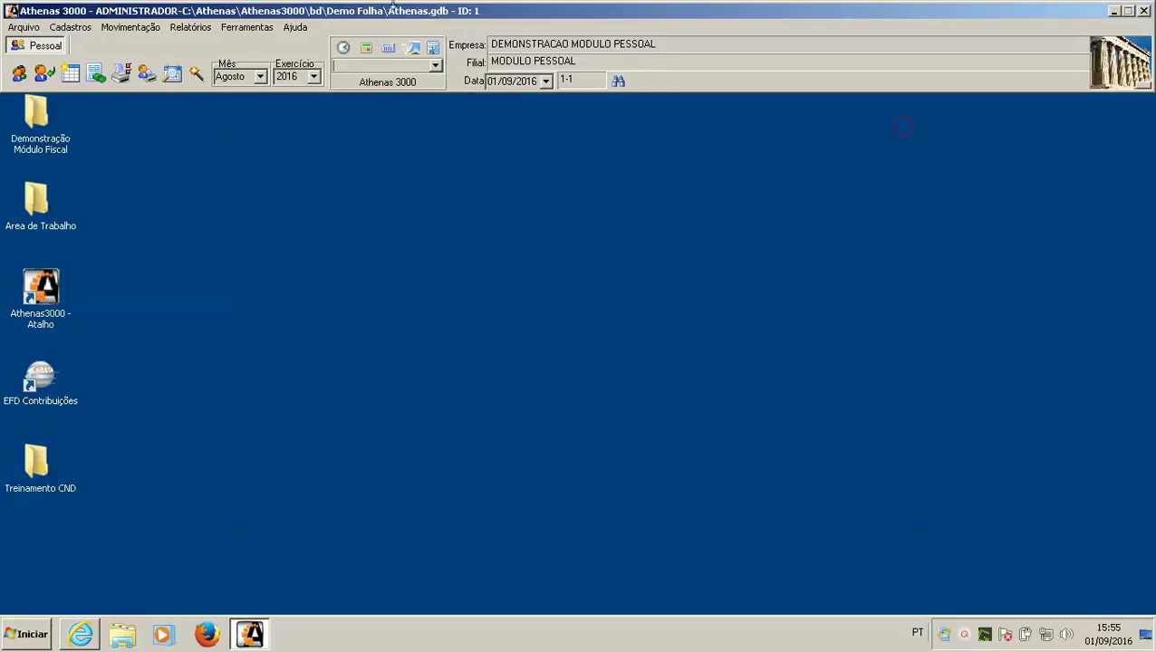
Step: Open the self-employed register (Cadastro de Autônomos), look over the SEFIP Categoria options and close the register
{"action": "left_click", "coordinate": [77, 31]}
{"action": "mouse_move", "coordinate": [98, 46]}
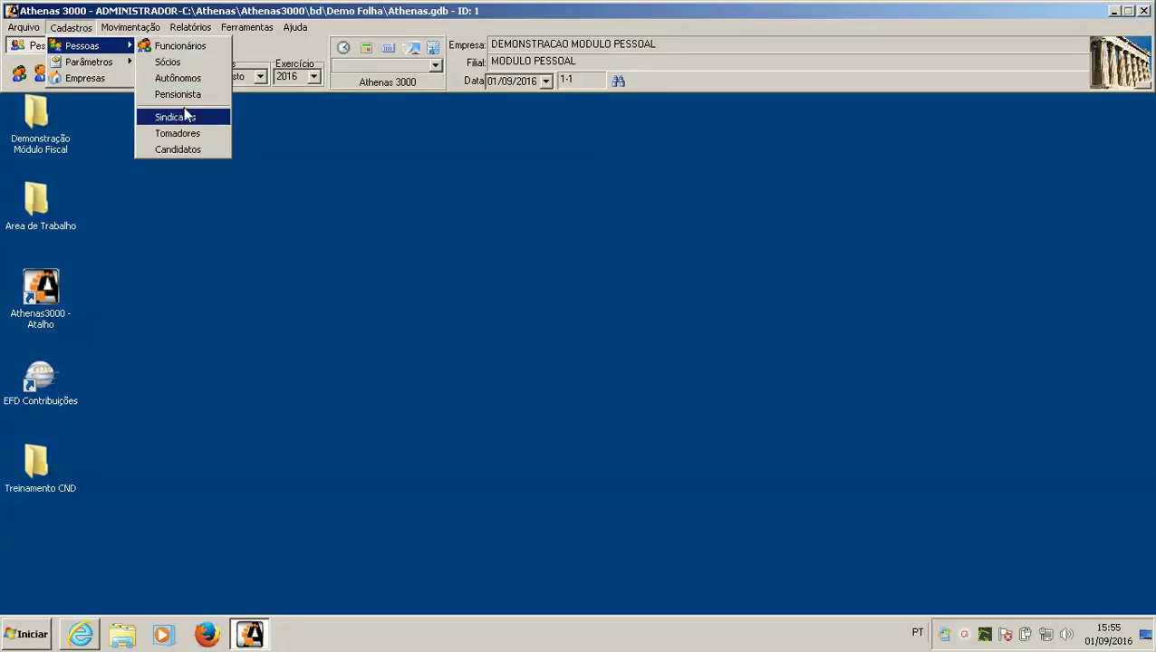
{"action": "left_click", "coordinate": [176, 79]}
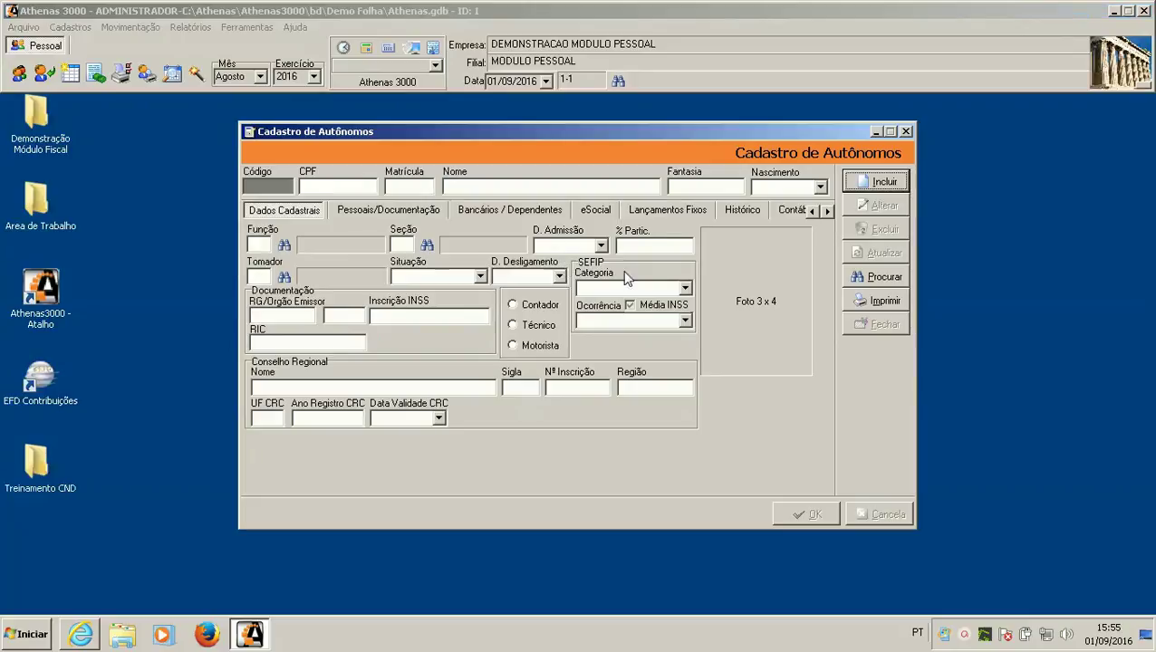
{"action": "left_click", "coordinate": [675, 286]}
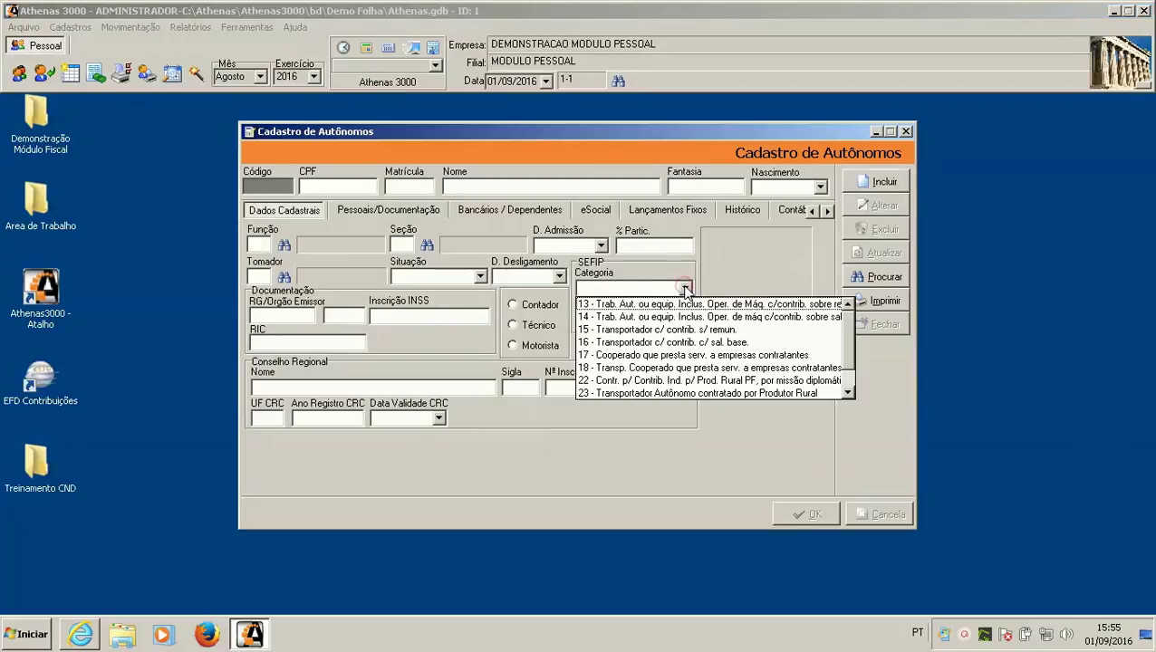
{"action": "left_click", "coordinate": [682, 284]}
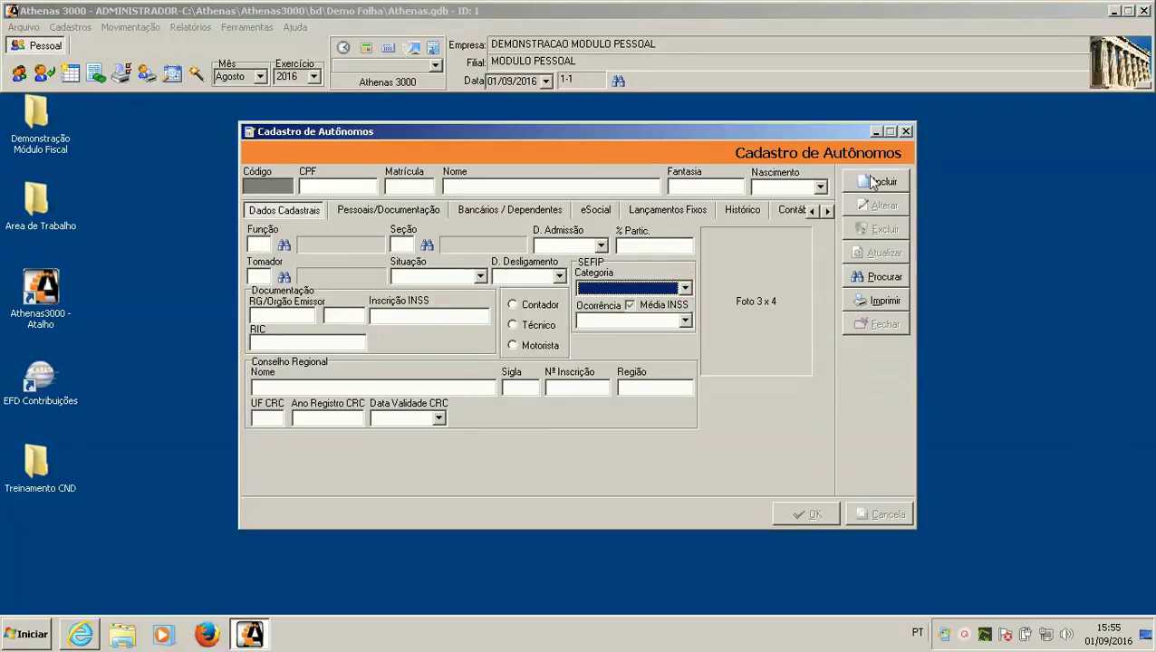
{"action": "left_click", "coordinate": [904, 131]}
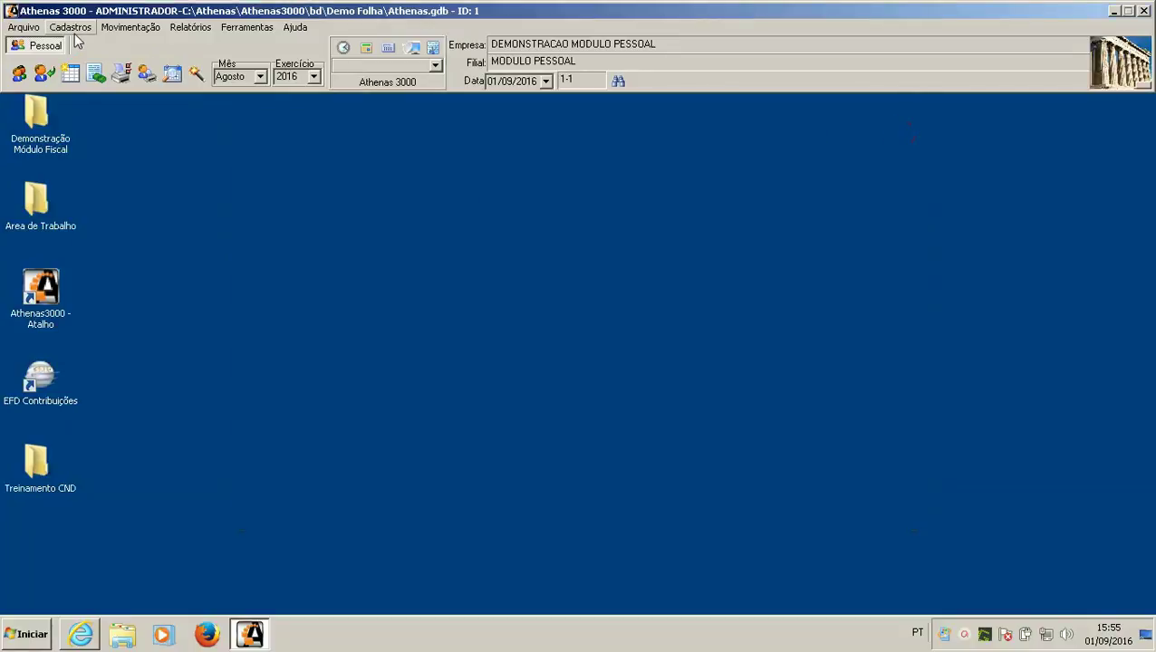
Step: Open the pensioner register (Cadastro de Pensionistas), look over its Dados Cadastrais fields and close it
{"action": "left_click", "coordinate": [71, 27]}
{"action": "mouse_move", "coordinate": [80, 45]}
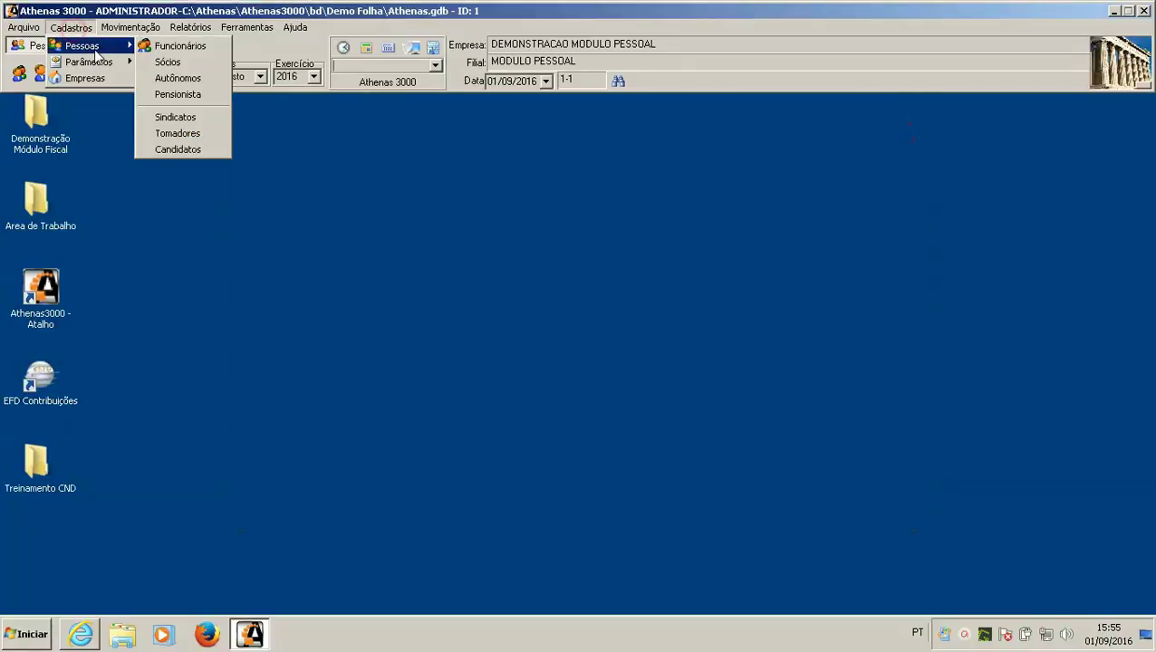
{"action": "left_click", "coordinate": [178, 94]}
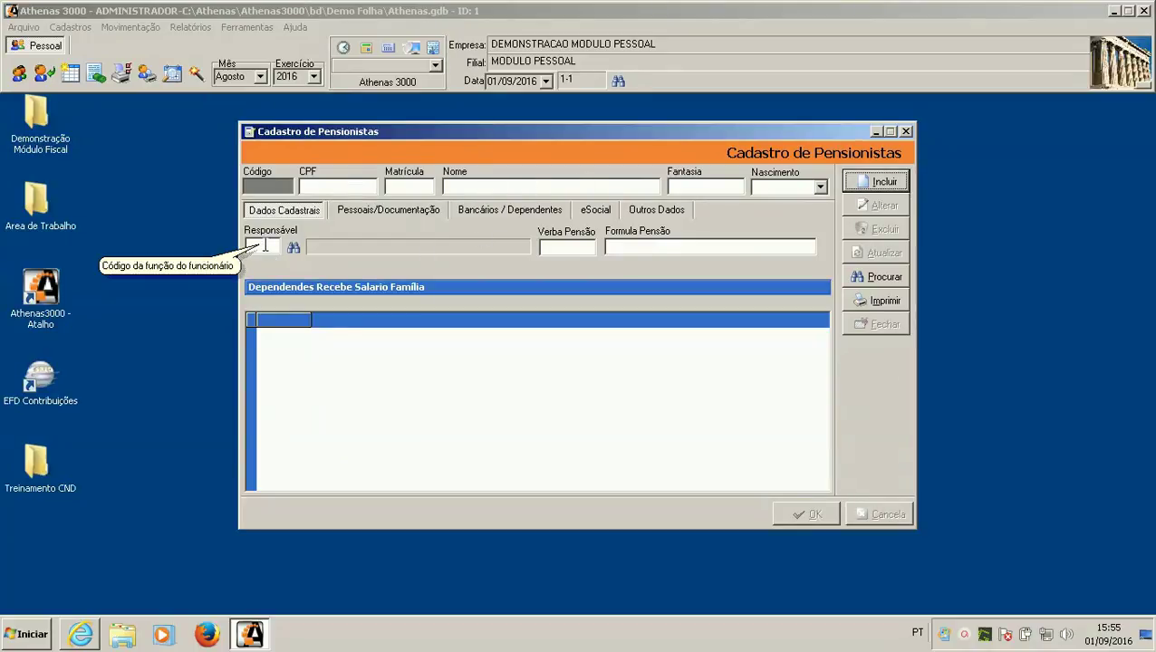
{"action": "left_click", "coordinate": [906, 132]}
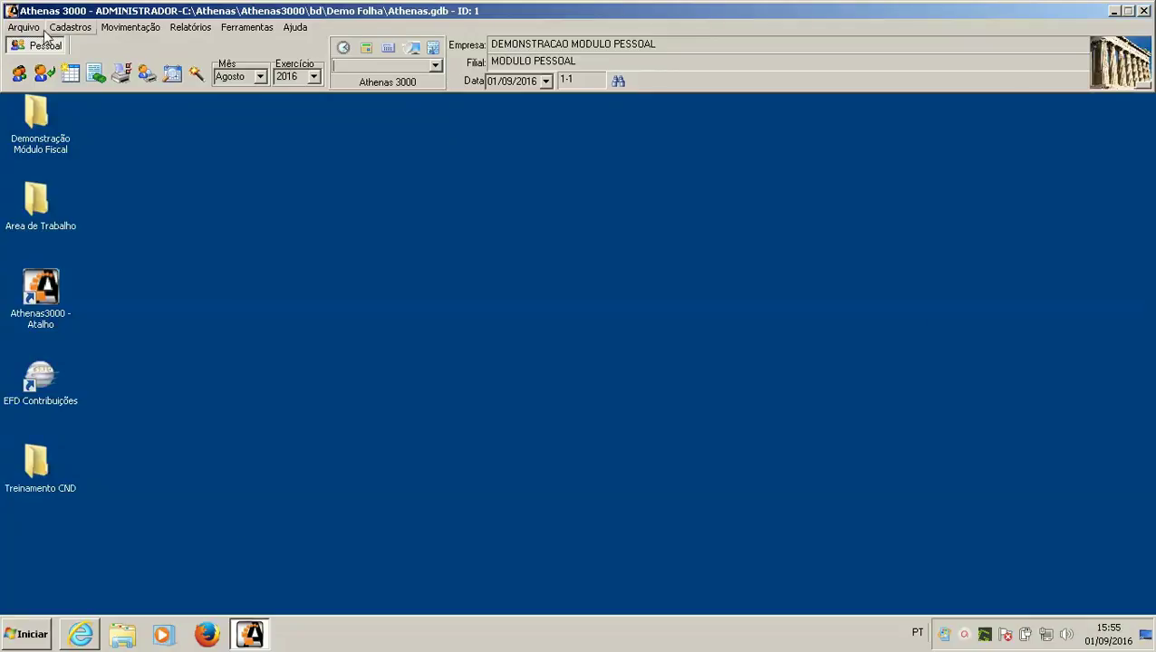
Step: Open the union register (Cadastro de Sindicatos) and look over Salário/Lctos Fixos Folha and Cálculo da Contribuição Sind
{"action": "left_click", "coordinate": [70, 26]}
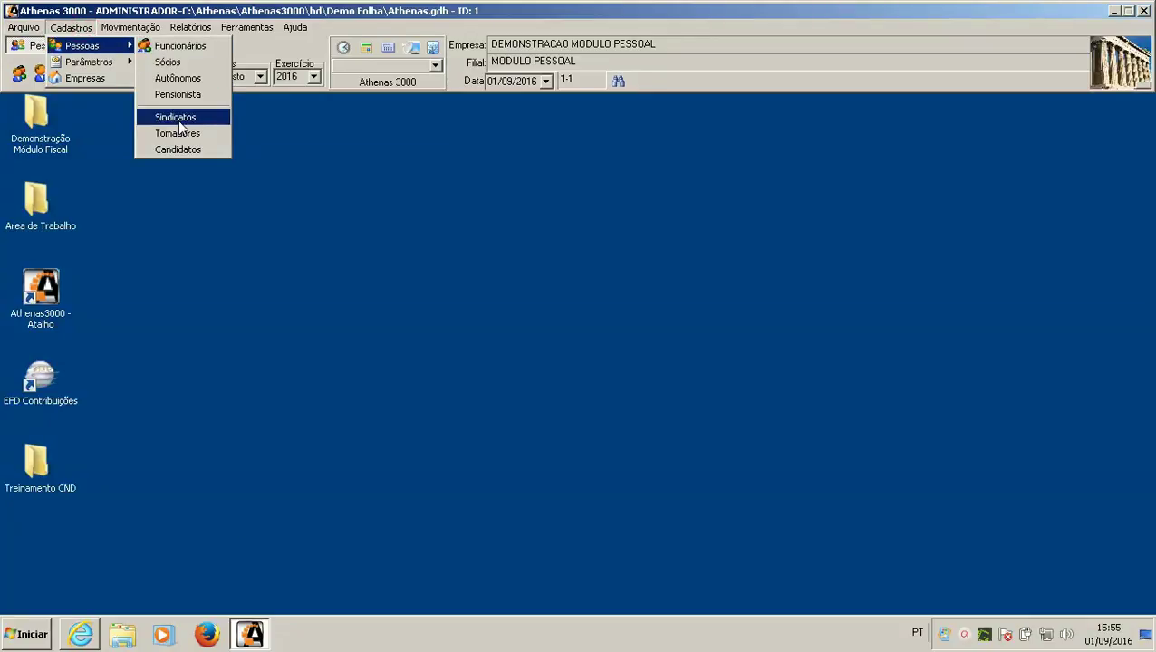
{"action": "left_click", "coordinate": [175, 117]}
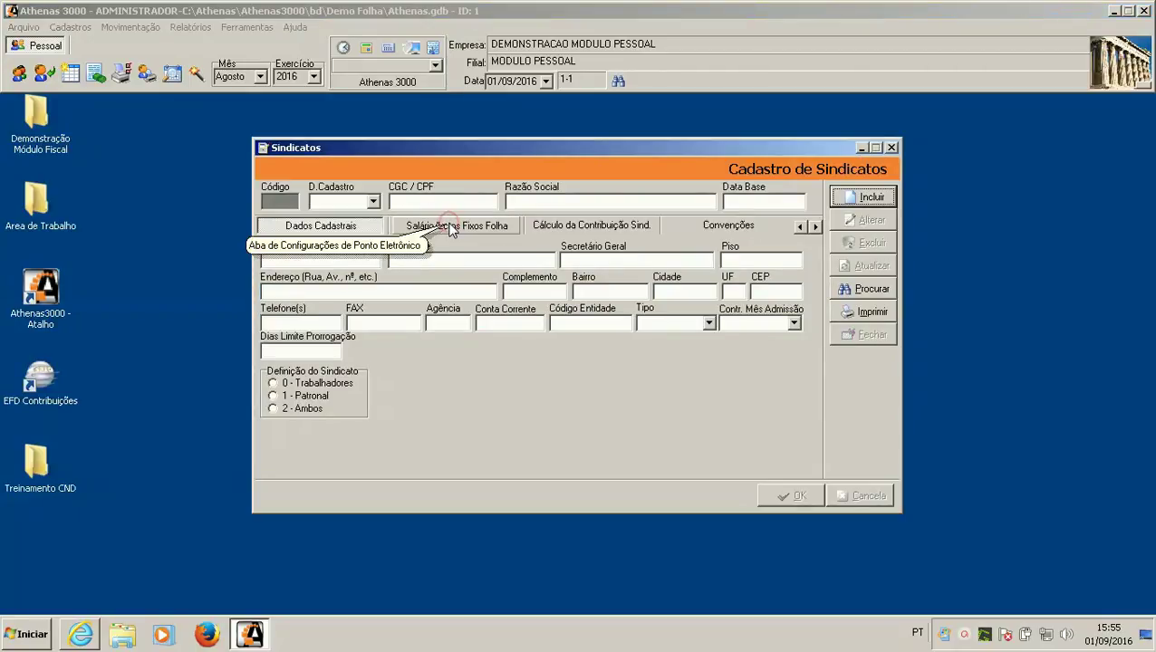
{"action": "left_click", "coordinate": [451, 227]}
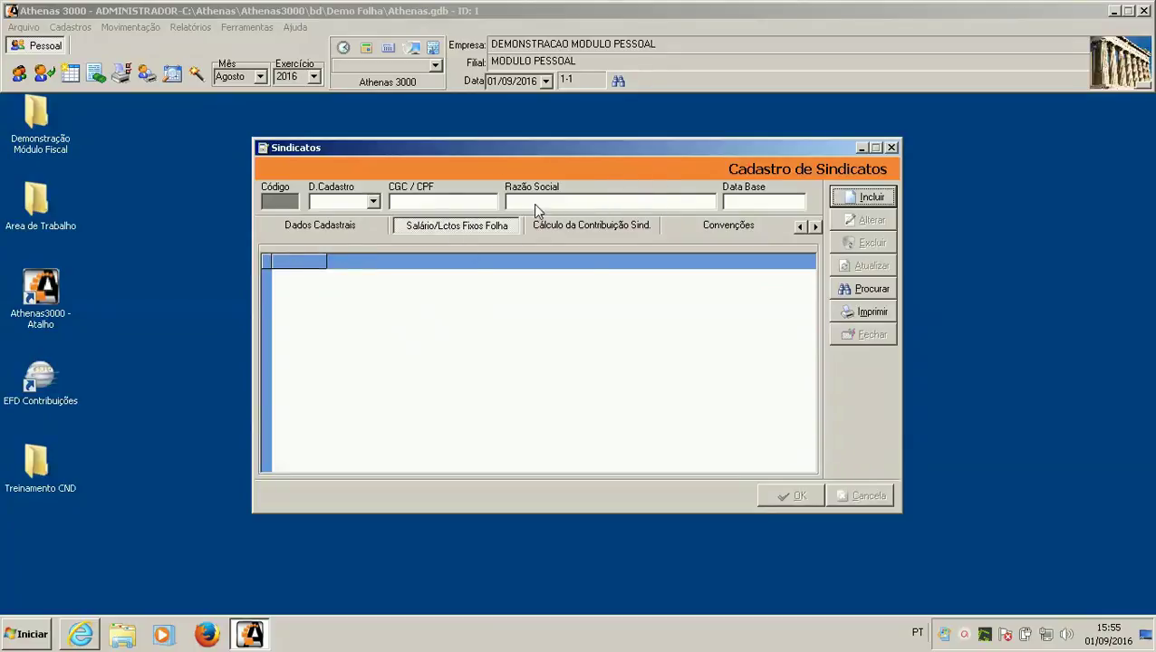
{"action": "left_click", "coordinate": [553, 227]}
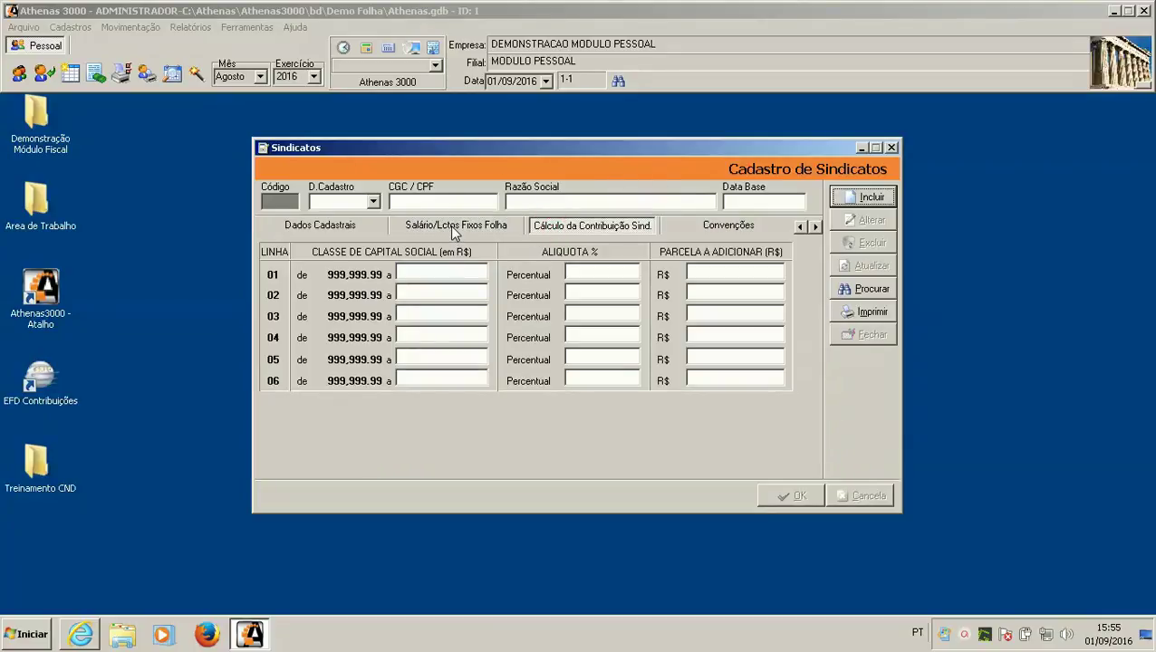
{"action": "left_click", "coordinate": [449, 224]}
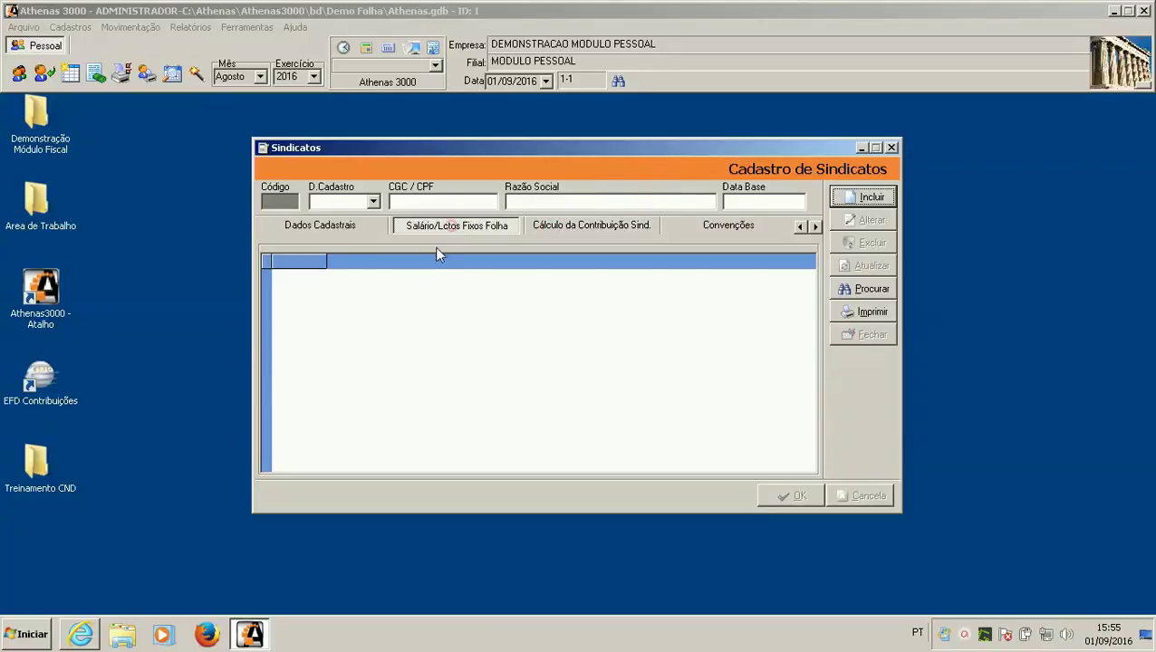
Step: Search the unions with P.NOME set to Não Está em Branco and load a union record from the results
{"action": "left_click", "coordinate": [871, 290]}
{"action": "left_click", "coordinate": [283, 477]}
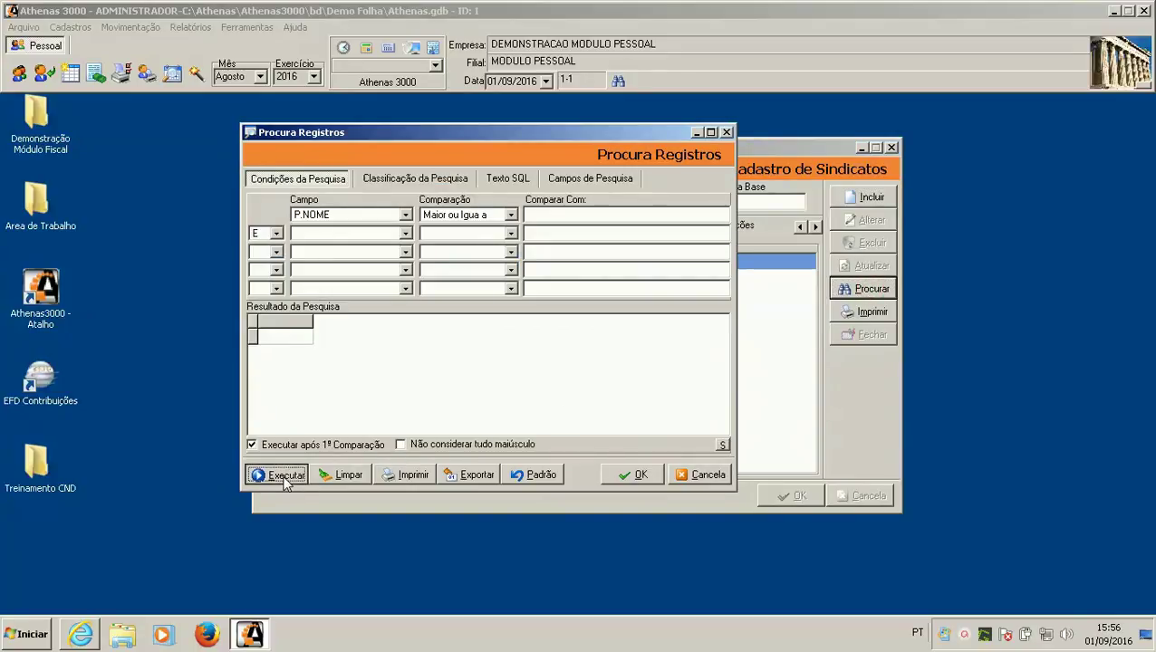
{"action": "left_click", "coordinate": [512, 215]}
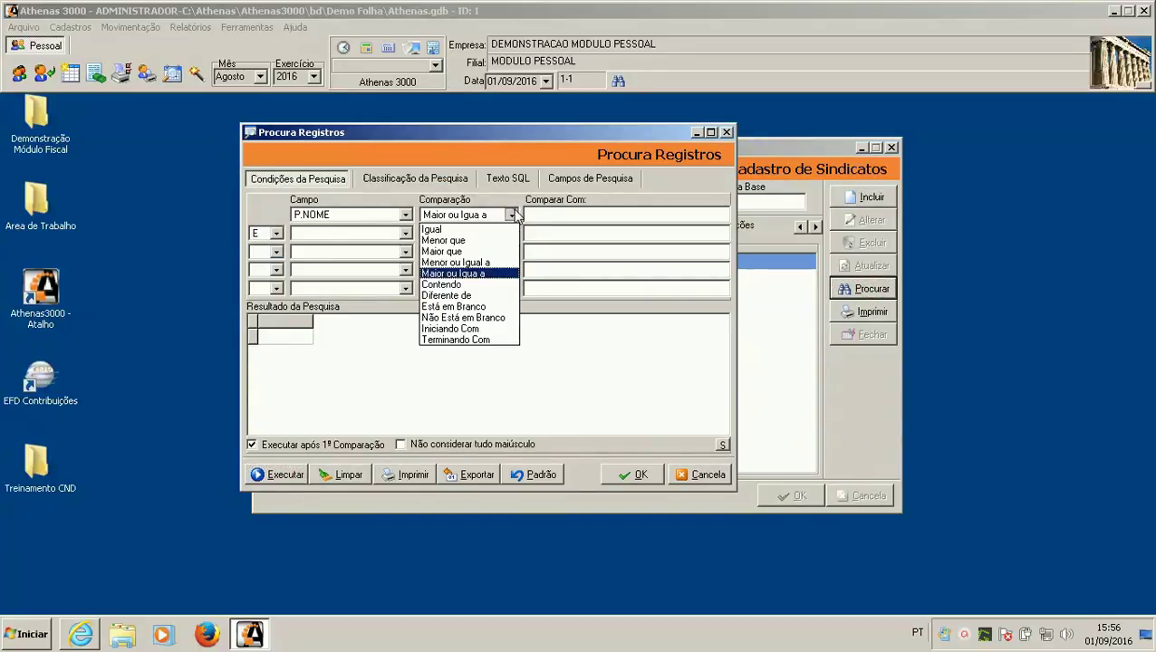
{"action": "left_click", "coordinate": [460, 318]}
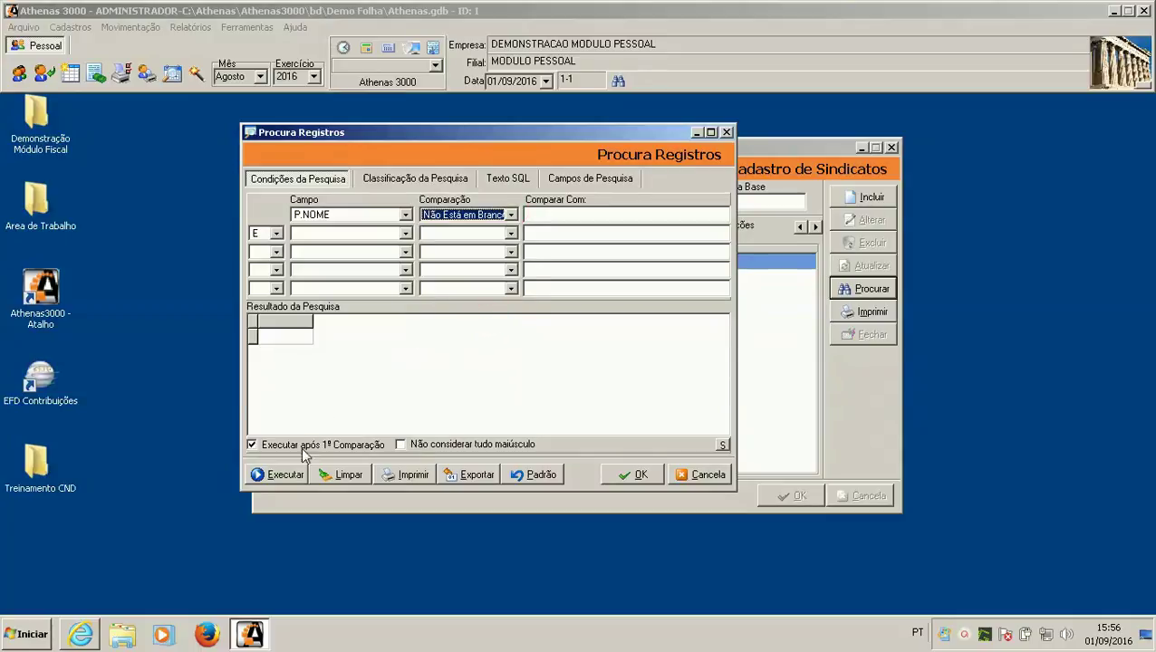
{"action": "left_click", "coordinate": [283, 475]}
{"action": "double_click", "coordinate": [410, 372]}
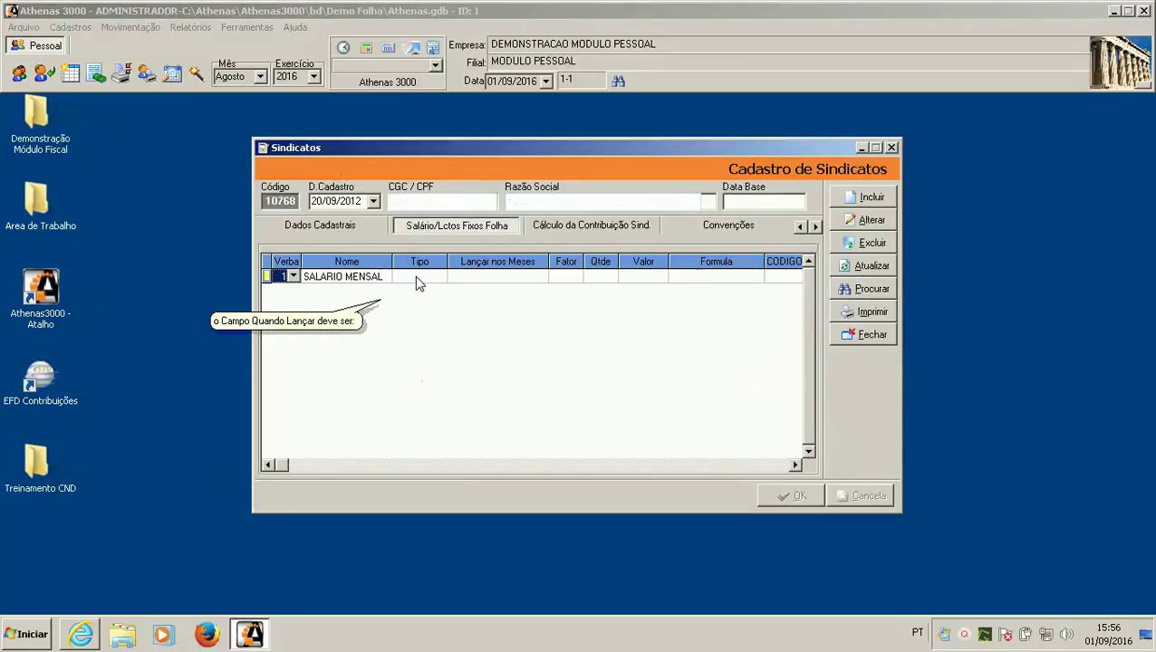
Step: Set the union's SALARIO MENSAL entry to Tipo Automático and its Lançar nos Meses to -11-12-
{"action": "left_click", "coordinate": [419, 283]}
{"action": "left_click", "coordinate": [439, 276]}
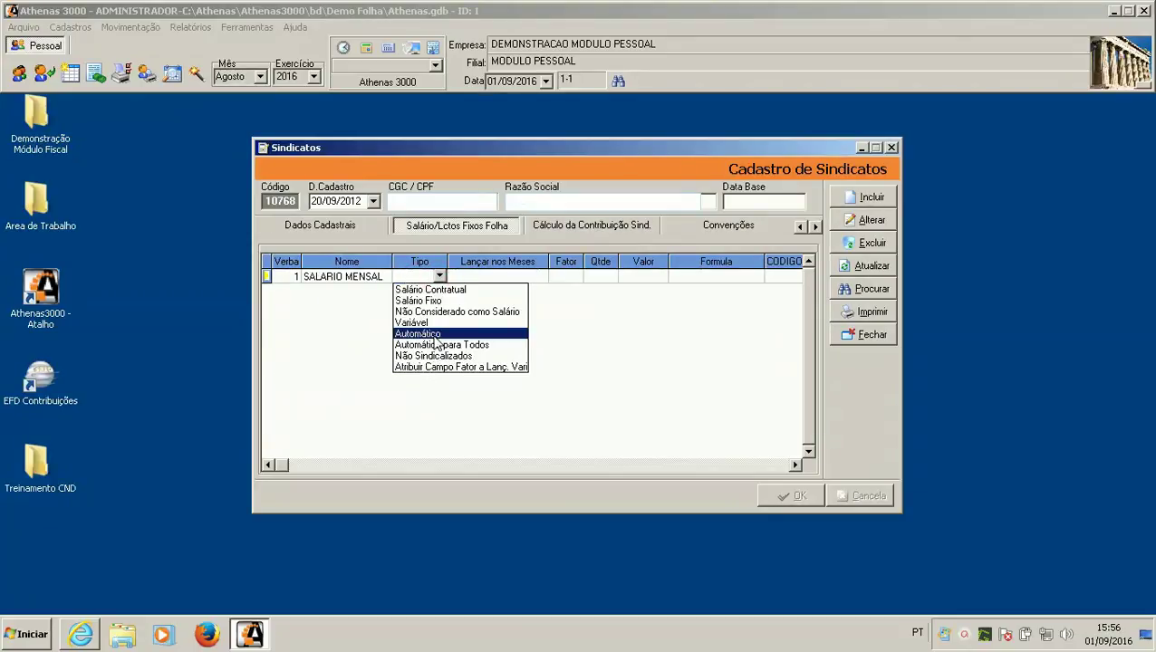
{"action": "left_click", "coordinate": [433, 333]}
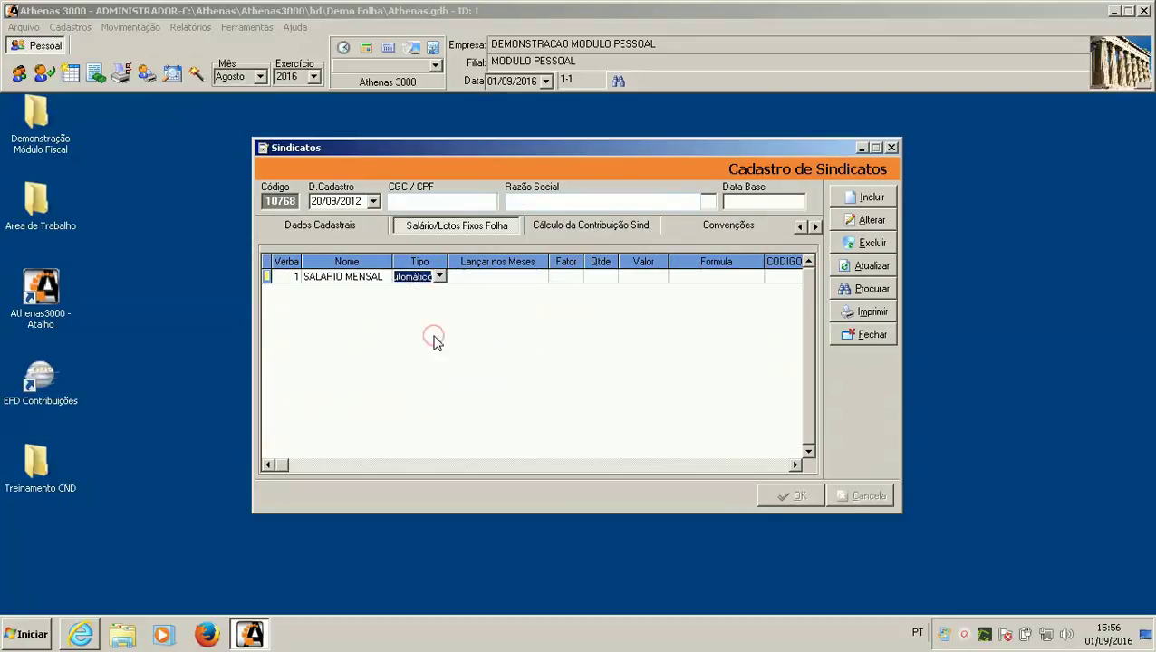
{"action": "left_click", "coordinate": [476, 279]}
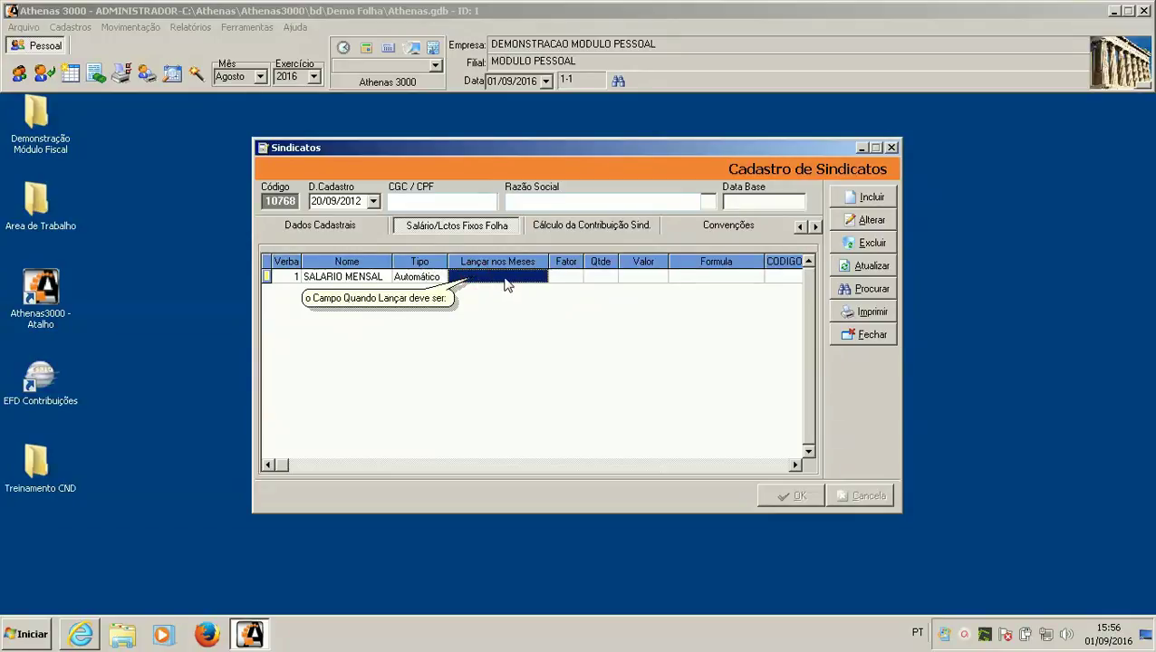
{"action": "type", "text": "12"}
{"action": "key", "text": "BackSpace"}
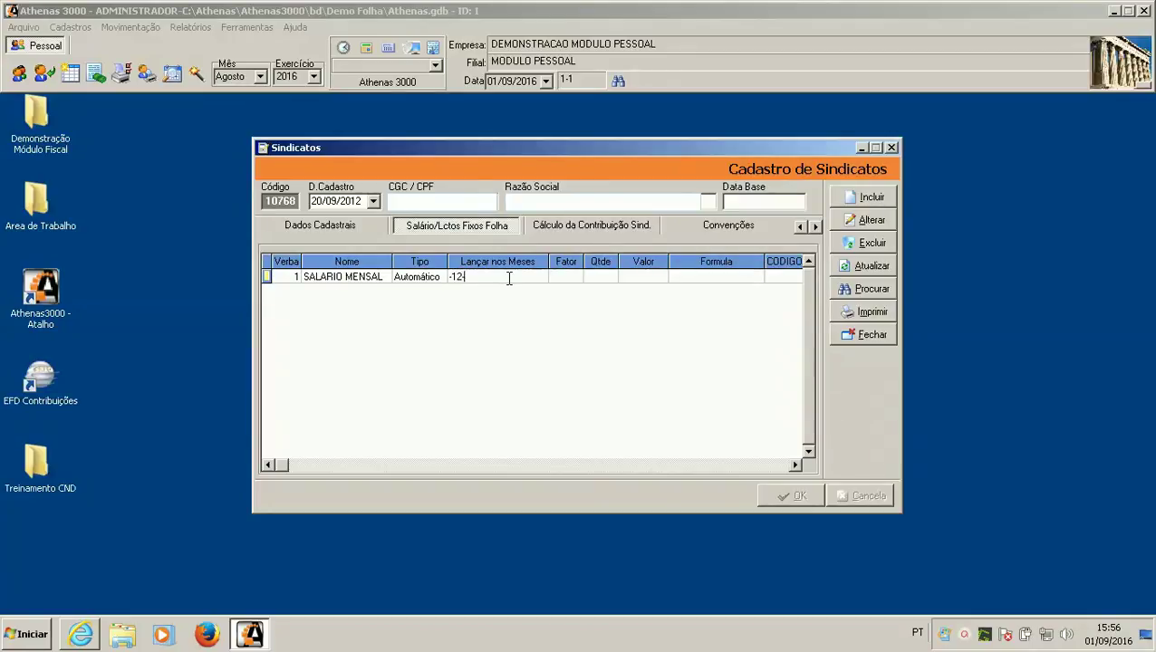
{"action": "type", "text": "-11"}
Step: Look over the Tipo options and the Valor, Qtde and Fator fields of the SALARIO MENSAL entry
{"action": "left_click", "coordinate": [434, 281]}
{"action": "left_click", "coordinate": [438, 278]}
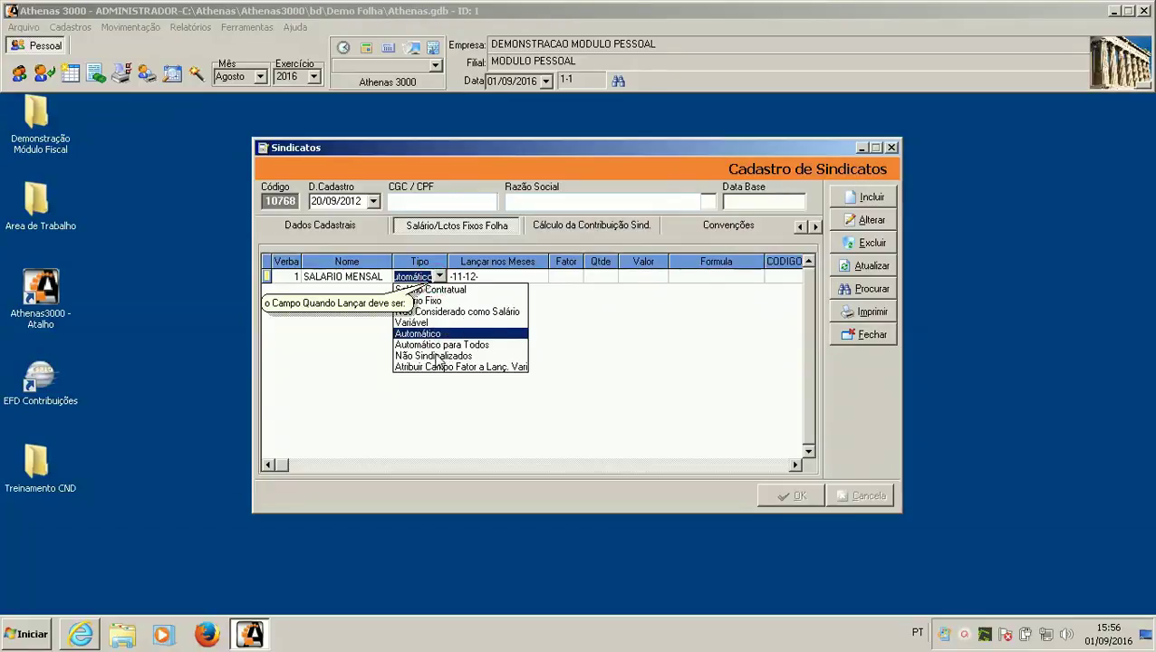
{"action": "left_click", "coordinate": [635, 276]}
{"action": "left_click", "coordinate": [595, 278]}
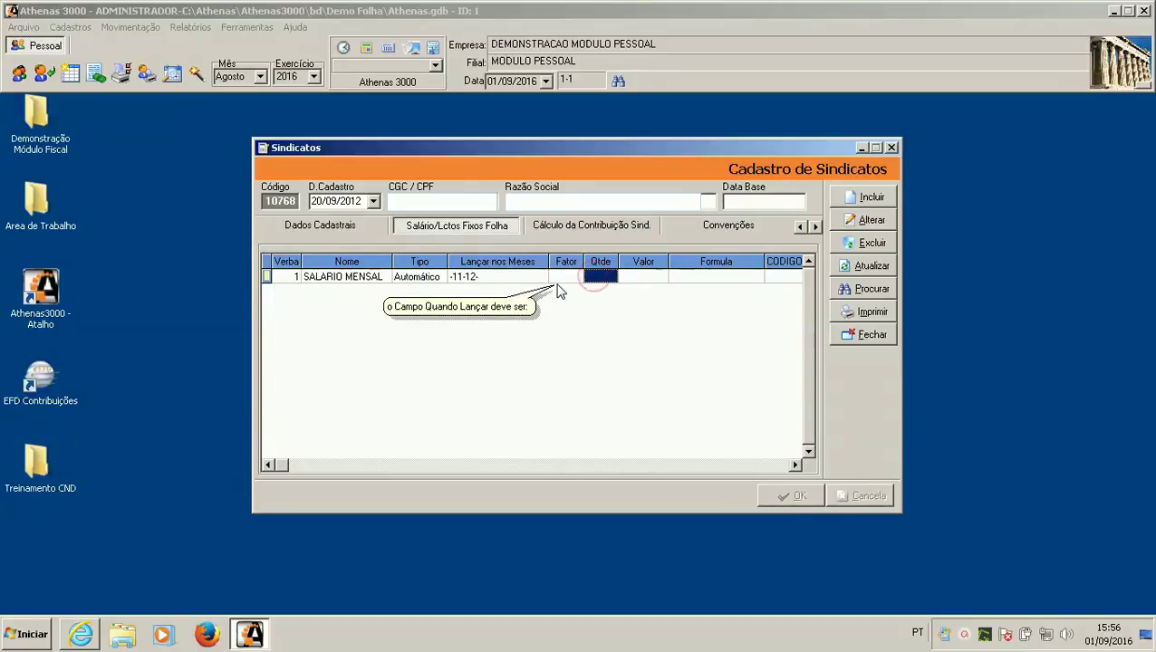
{"action": "left_click", "coordinate": [559, 278]}
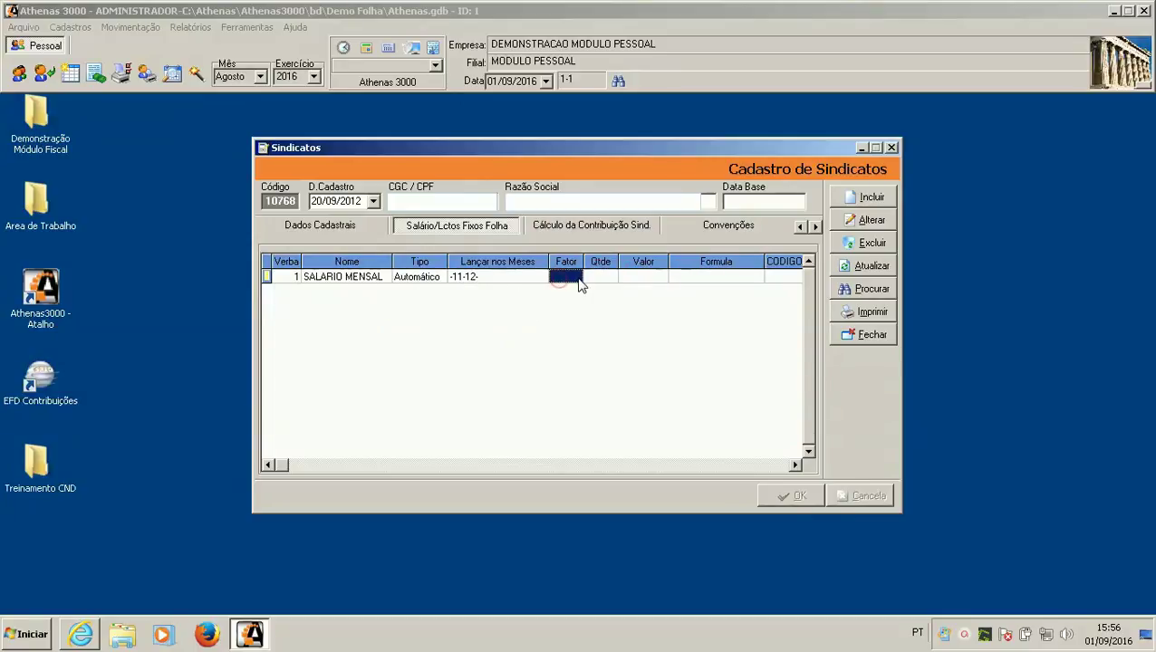
Step: Review the union's Cálculo da Contribuição Sind., Convenções, Opções/Contabil and Config. Ponto Eletrônico sections
{"action": "left_click", "coordinate": [571, 228]}
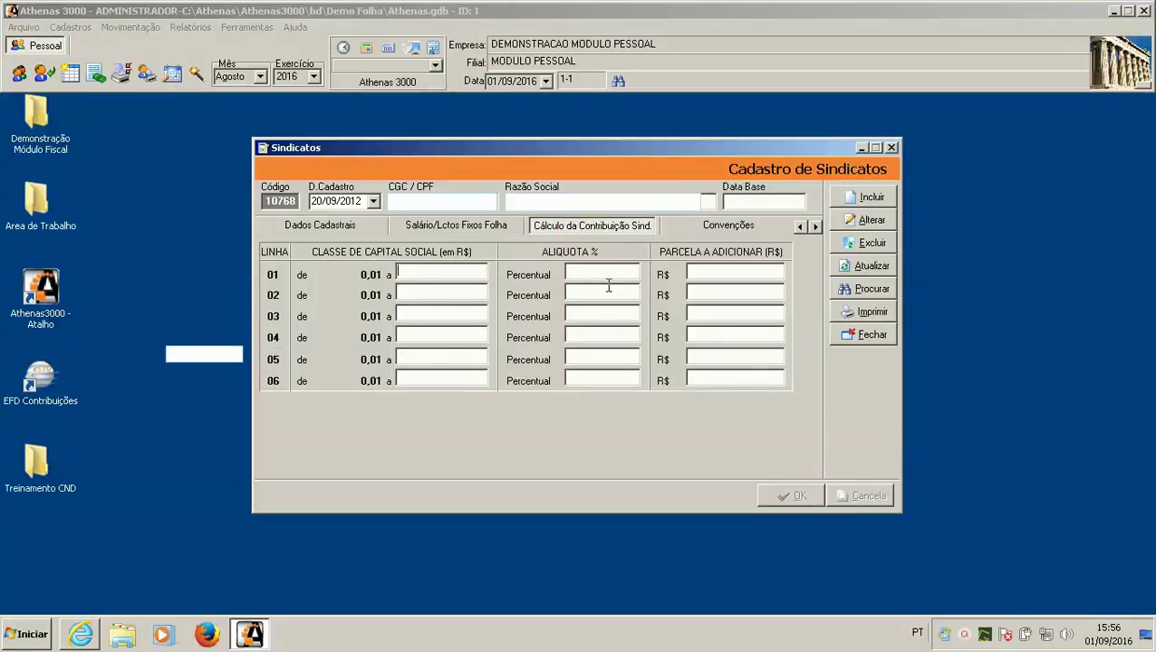
{"action": "left_click", "coordinate": [713, 228]}
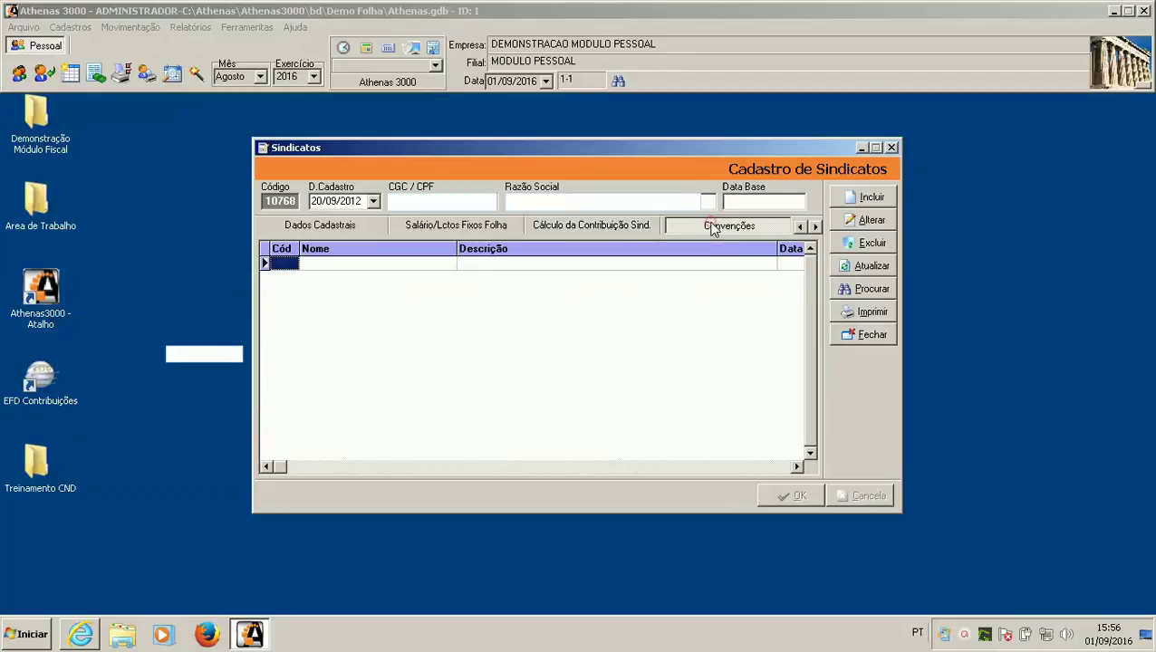
{"action": "left_click", "coordinate": [815, 226]}
{"action": "left_click", "coordinate": [815, 226]}
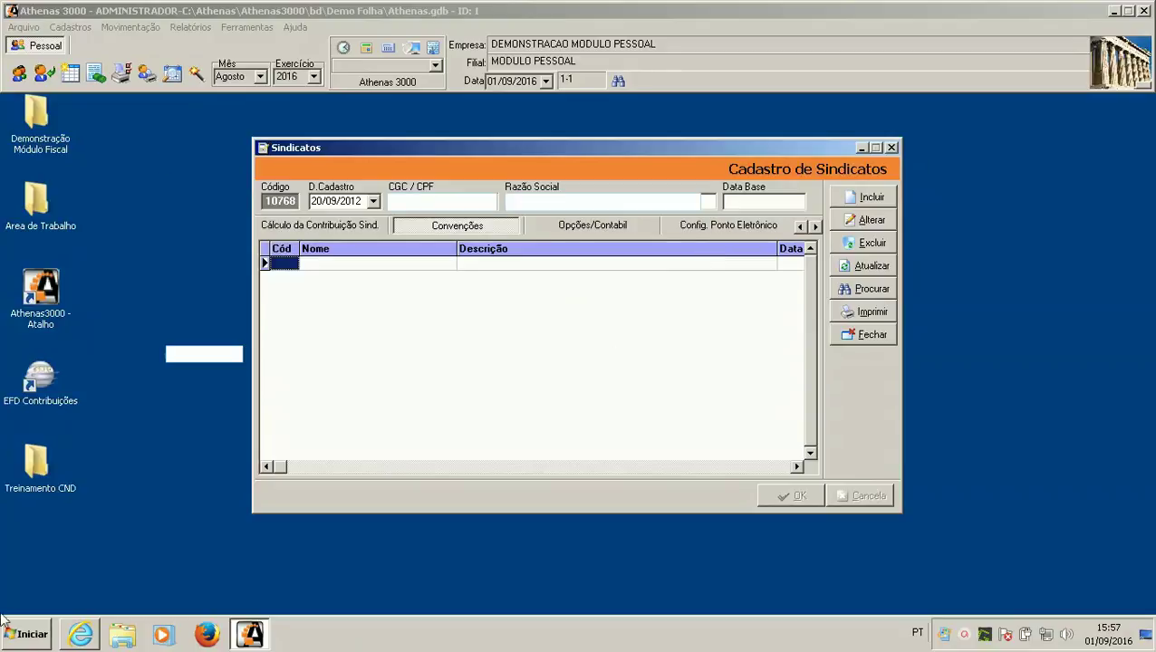
{"action": "left_click", "coordinate": [634, 233]}
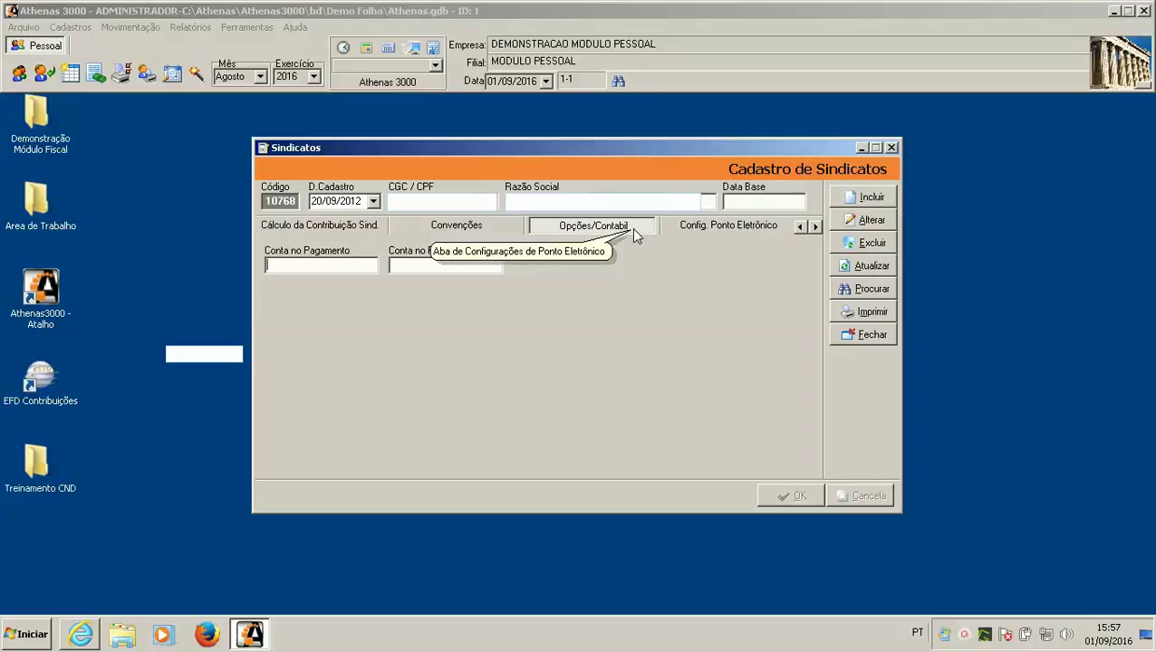
{"action": "left_click", "coordinate": [684, 234]}
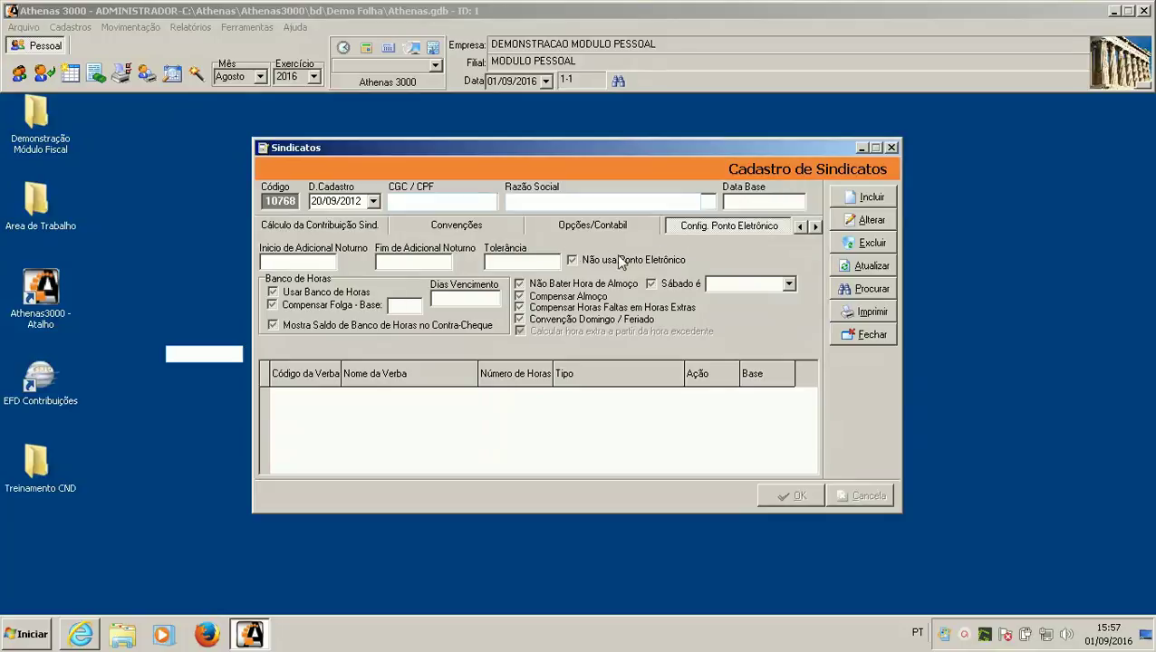
Step: Put the union record into edit mode and look over its Inicio de Adicional Noturno and Tolerância fields
{"action": "left_click", "coordinate": [868, 222]}
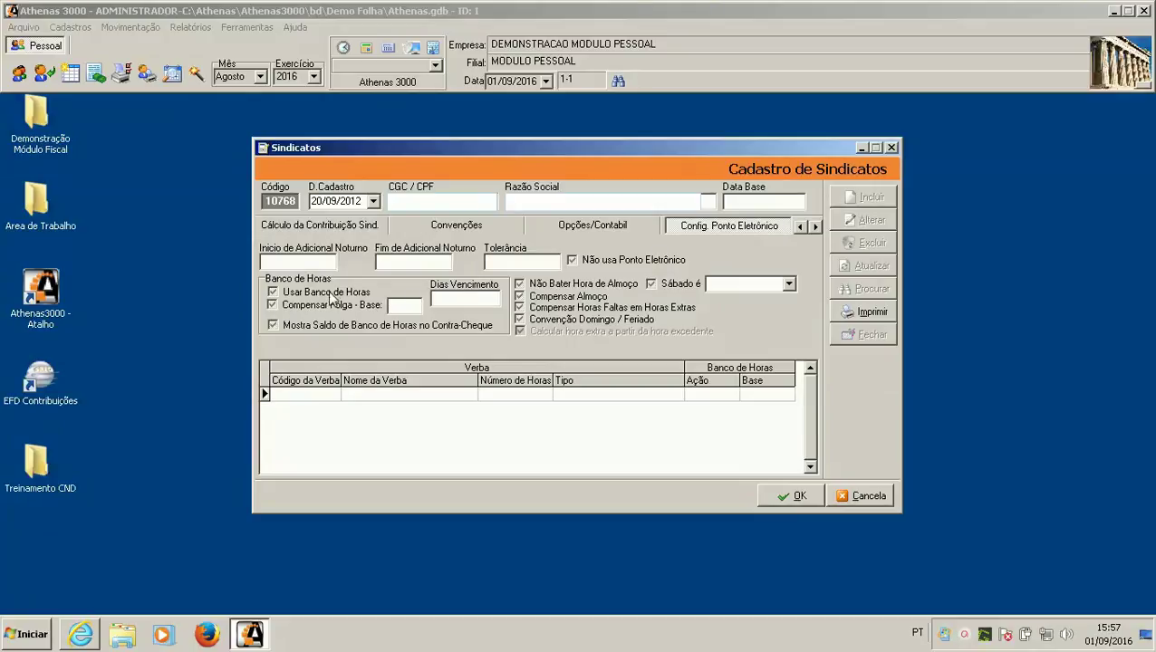
{"action": "left_click", "coordinate": [307, 263]}
{"action": "left_click", "coordinate": [512, 262]}
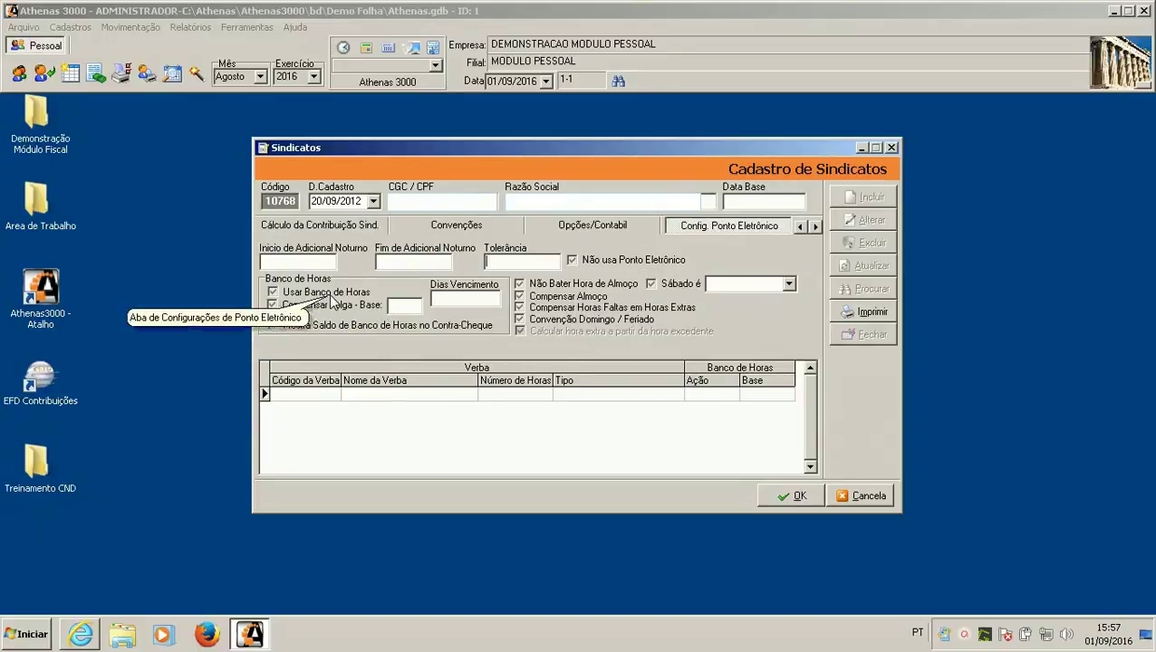
Step: Review the union's Outros section, including the Dias Aviso Prévio Especial and Anos para Direito Aviso Especial fields
{"action": "left_click", "coordinate": [816, 227]}
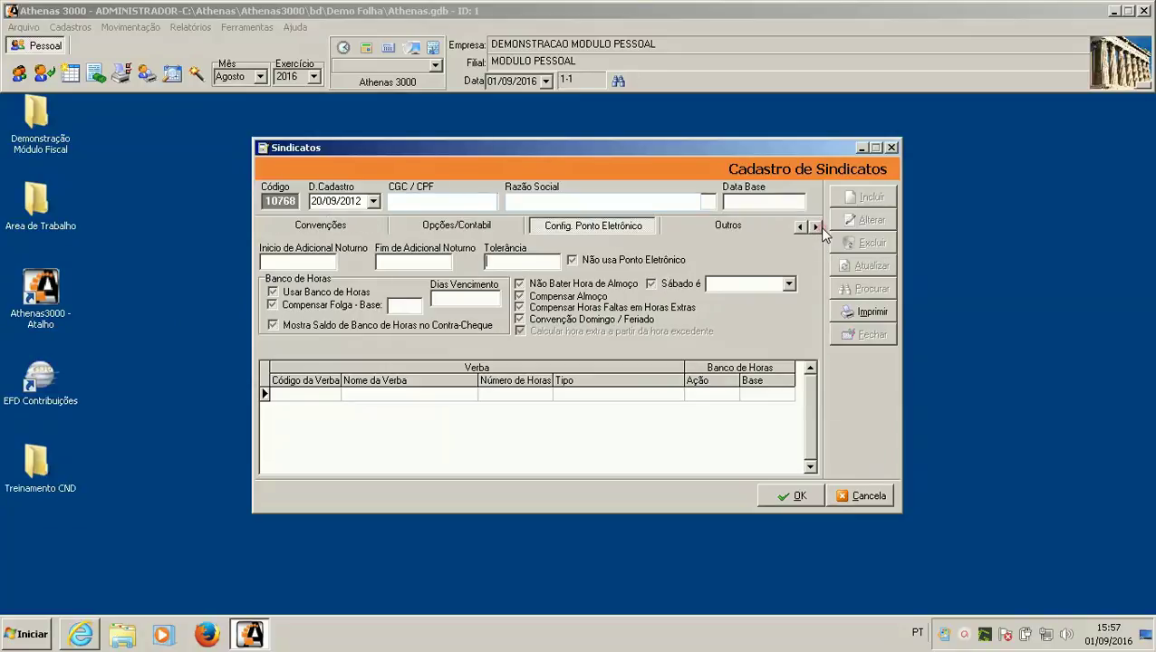
{"action": "left_click", "coordinate": [816, 226]}
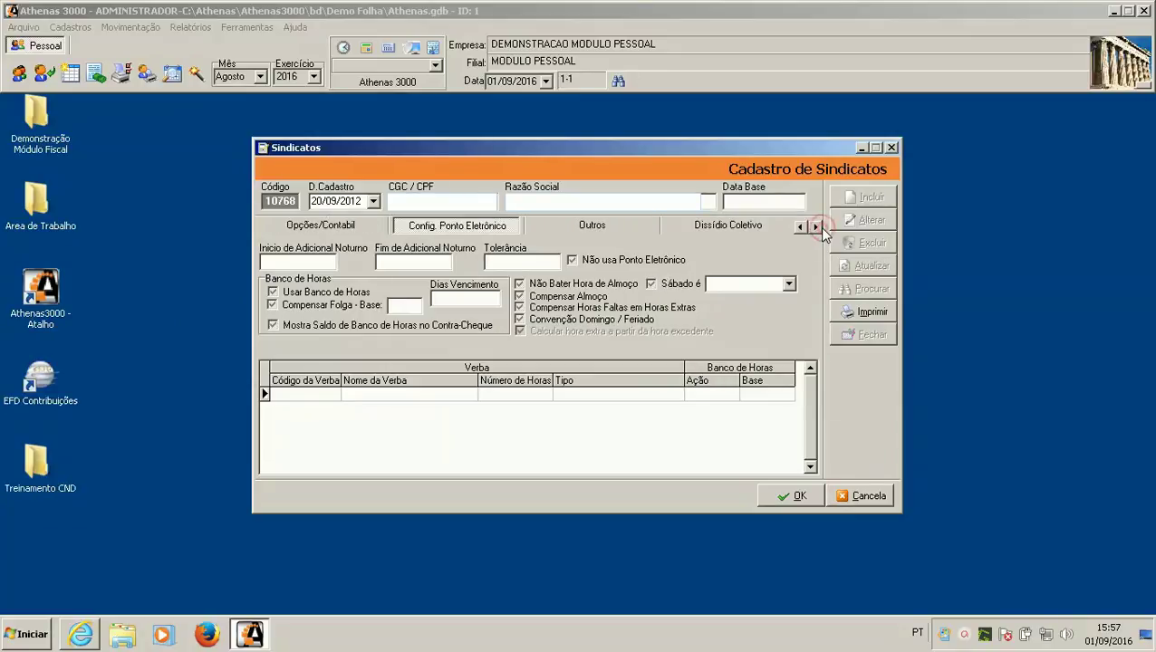
{"action": "left_click", "coordinate": [615, 227]}
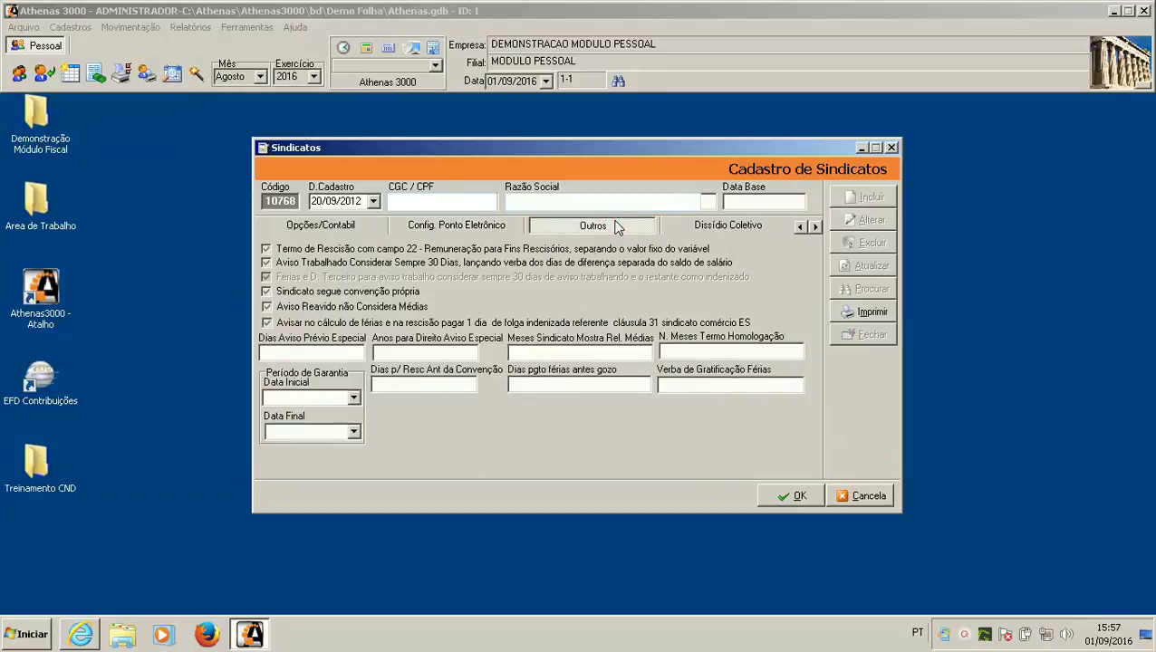
{"action": "left_click", "coordinate": [469, 225]}
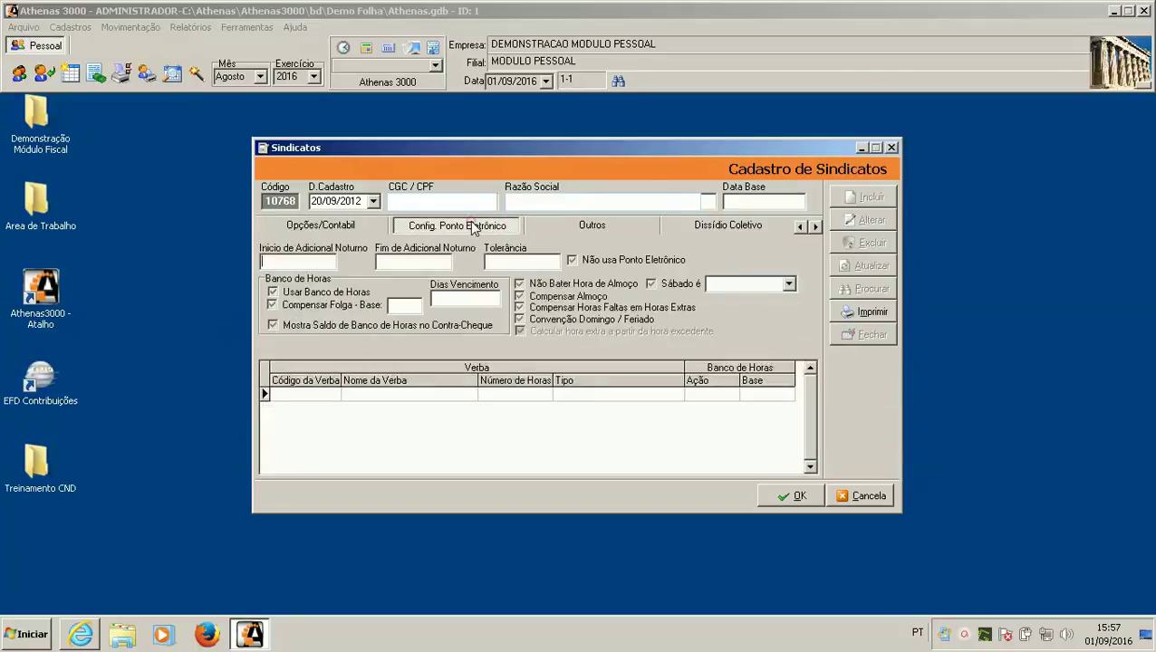
{"action": "left_click", "coordinate": [553, 222]}
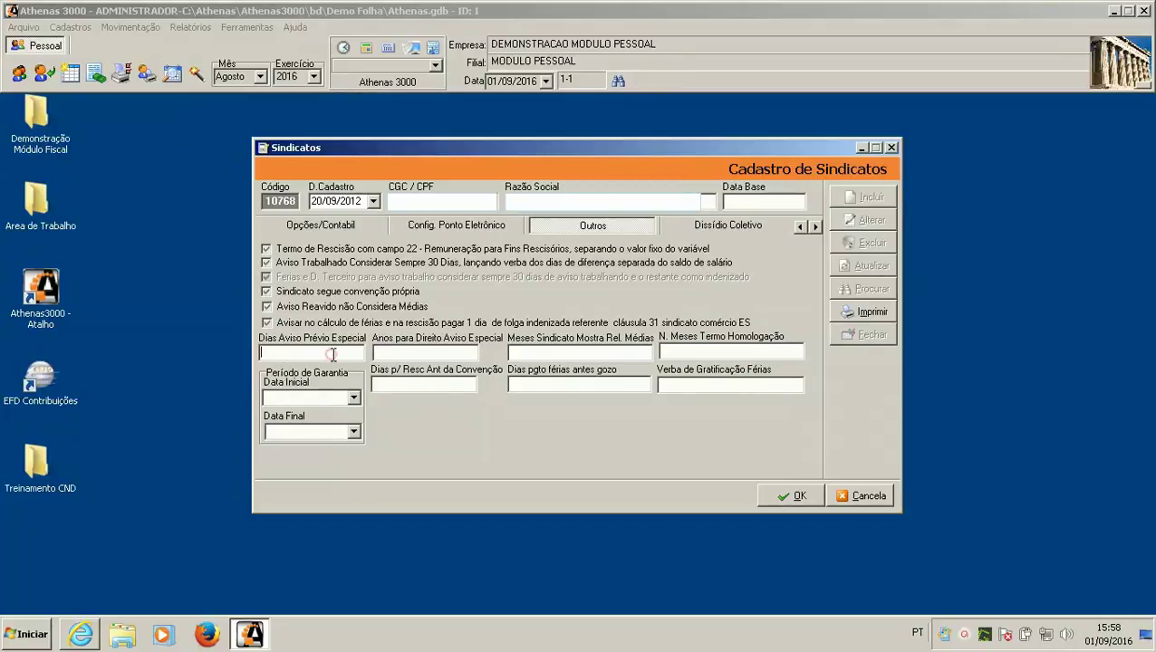
{"action": "left_click", "coordinate": [378, 353]}
Step: Examine the Processo, Vara, Mês Inicio and Mês Fim columns of the union's Dissídio Coletivo section
{"action": "left_click", "coordinate": [716, 229]}
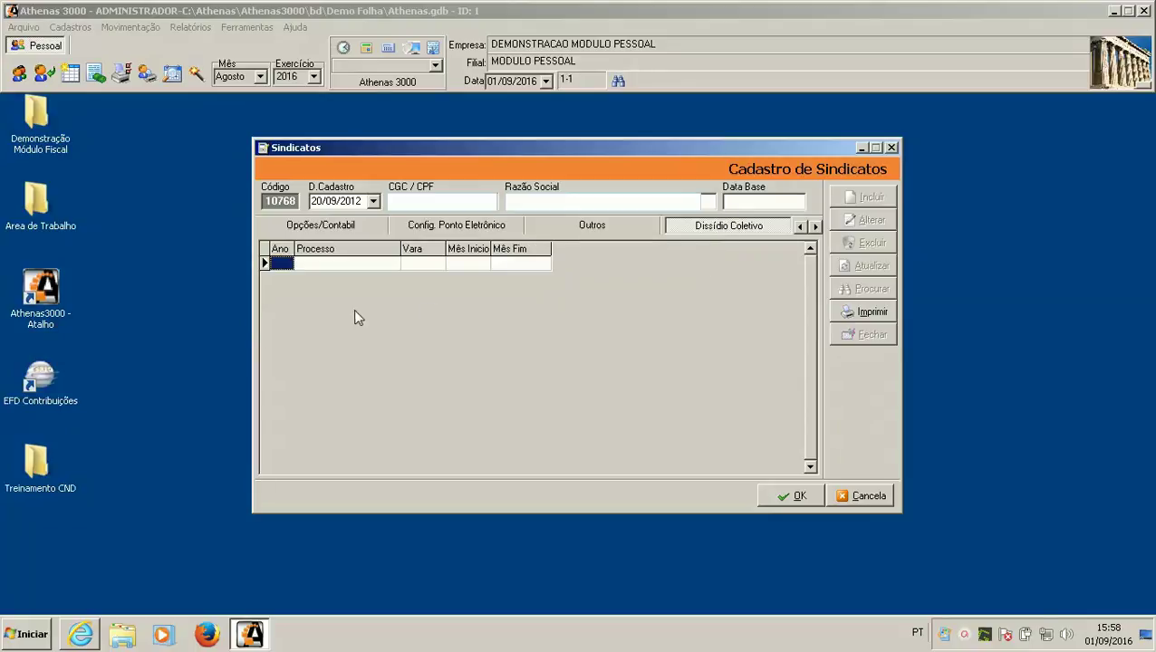
{"action": "left_click", "coordinate": [323, 268]}
{"action": "left_click", "coordinate": [415, 266]}
{"action": "left_click", "coordinate": [471, 264]}
{"action": "left_click", "coordinate": [512, 265]}
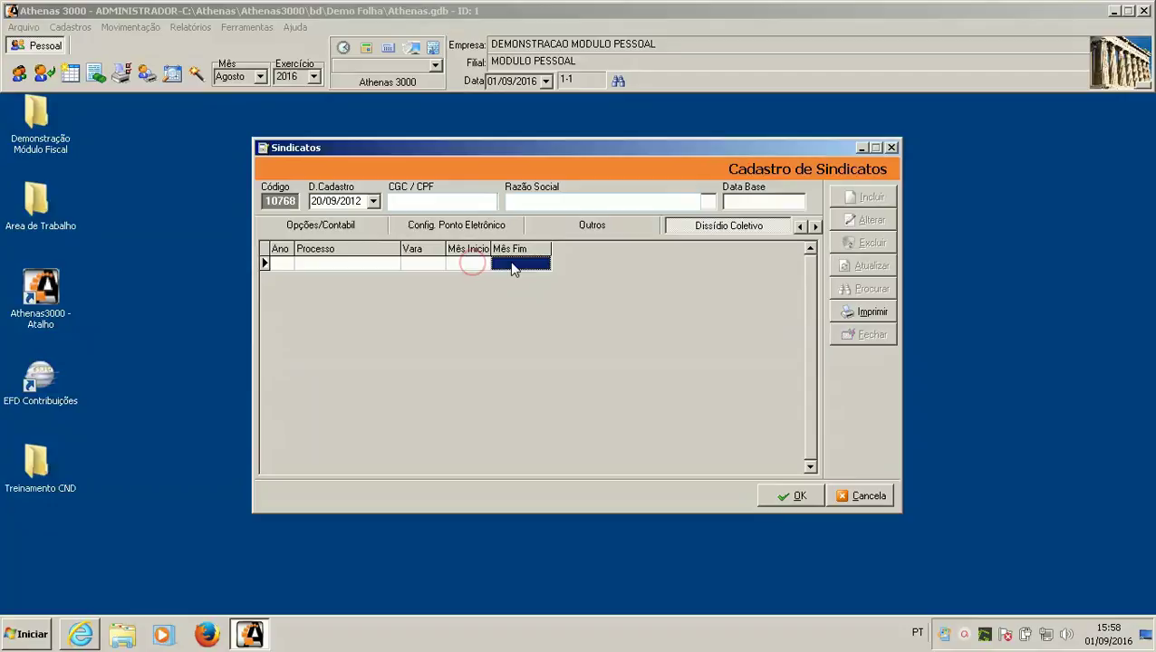
{"action": "left_click", "coordinate": [464, 269]}
{"action": "left_click", "coordinate": [414, 267]}
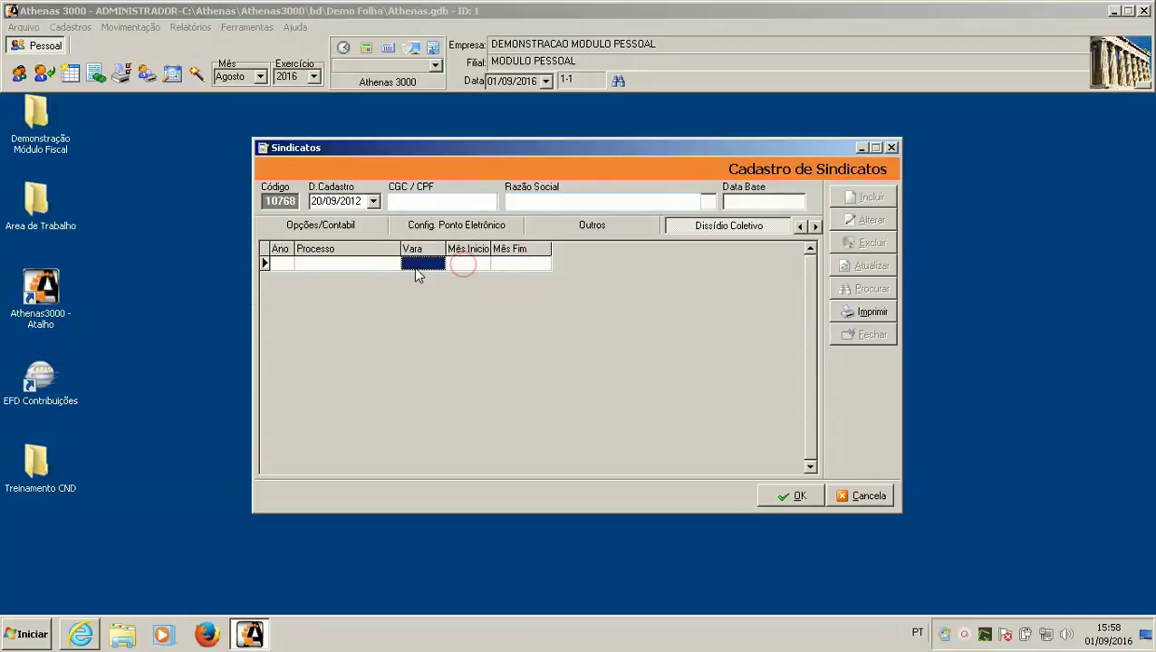
{"action": "left_click", "coordinate": [368, 267]}
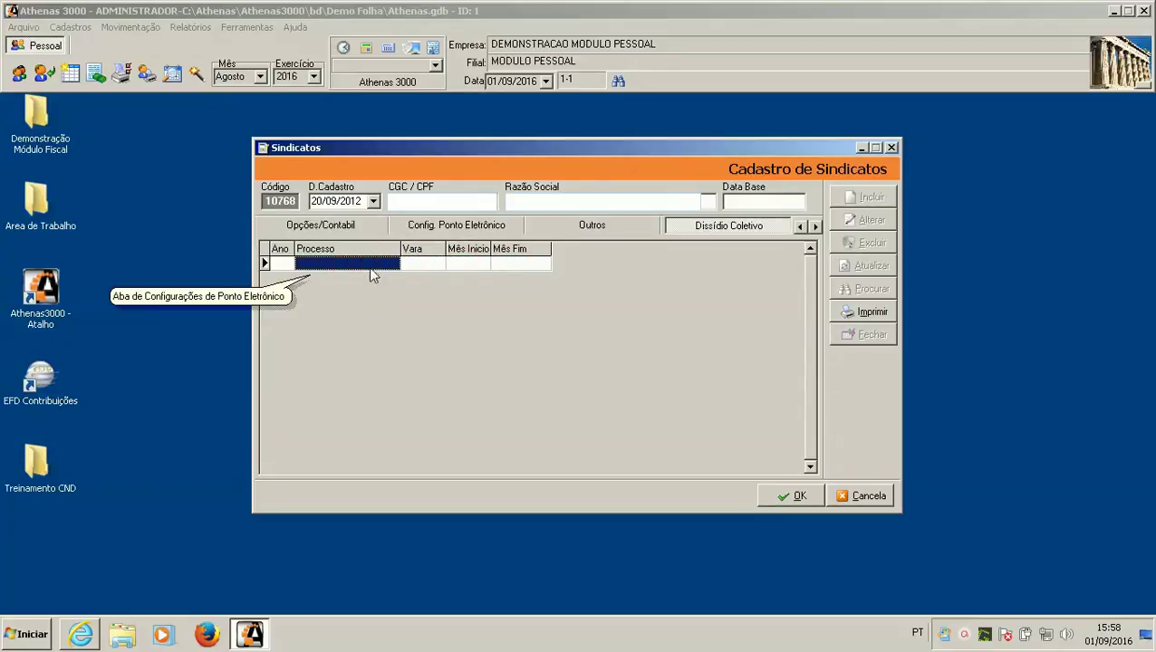
{"action": "left_click", "coordinate": [410, 267]}
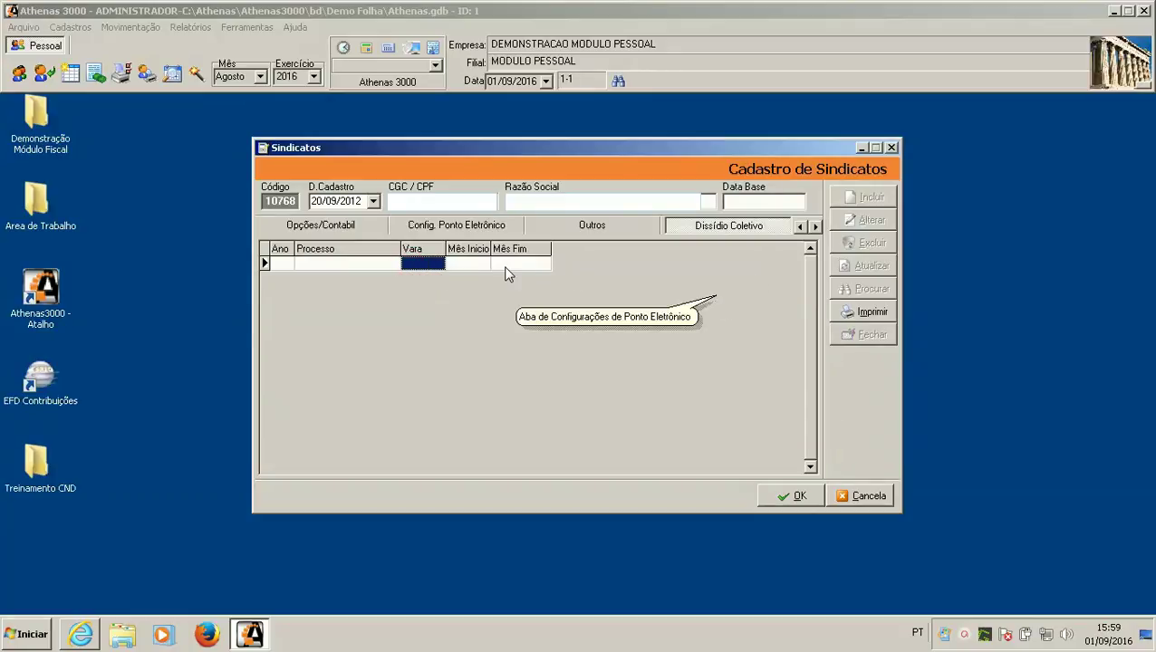
{"action": "left_click", "coordinate": [481, 263]}
{"action": "key", "text": "Tab"}
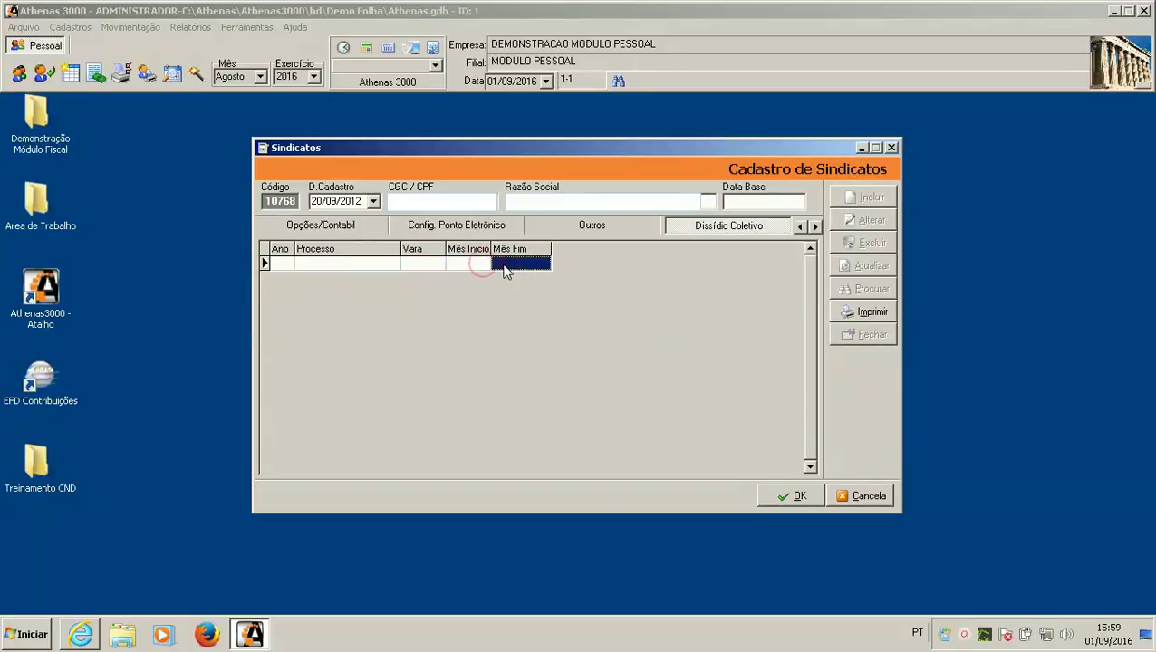
{"action": "left_click", "coordinate": [815, 226]}
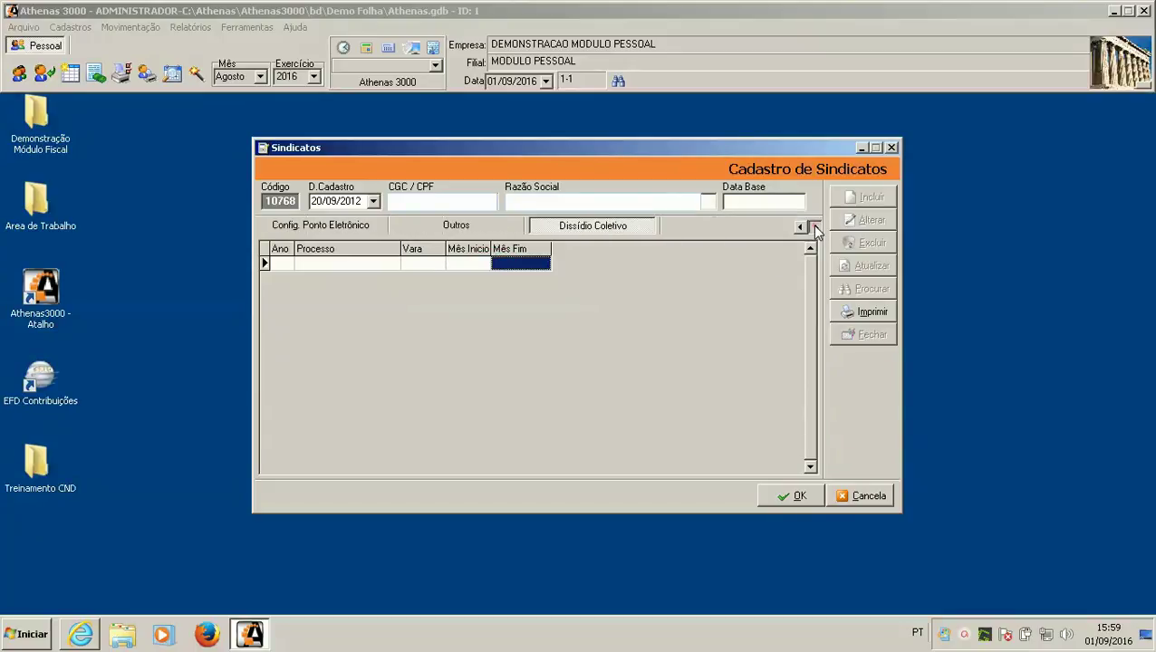
Step: Try to save the union record and close the Sindicatos registration
{"action": "left_click", "coordinate": [794, 495]}
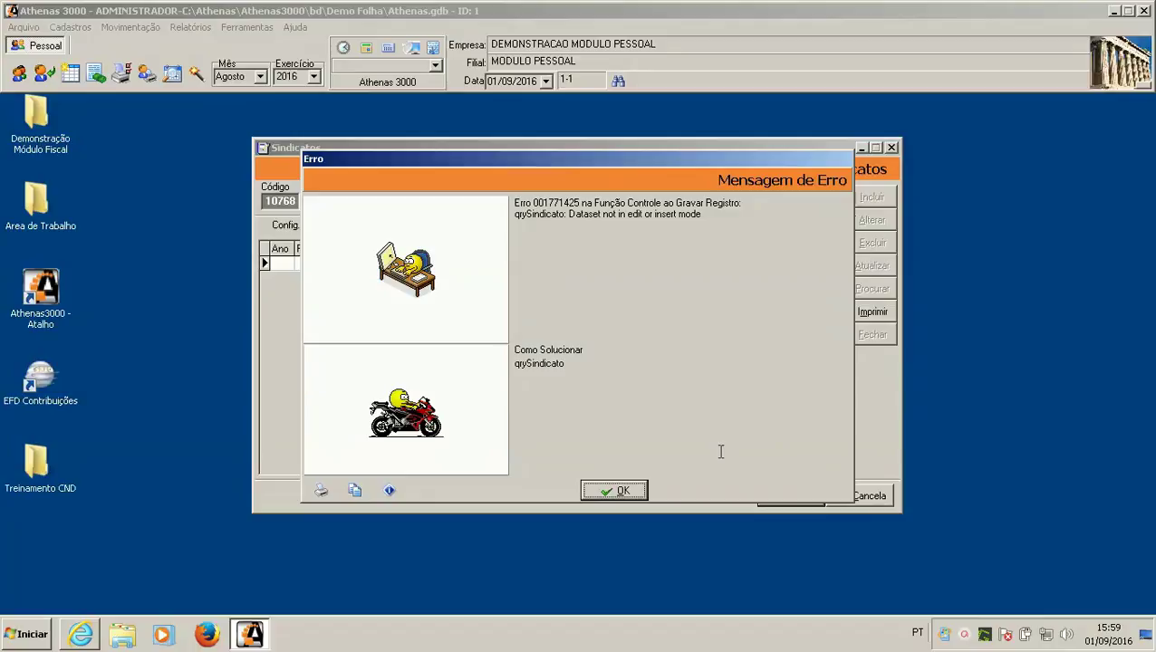
{"action": "left_click", "coordinate": [626, 487]}
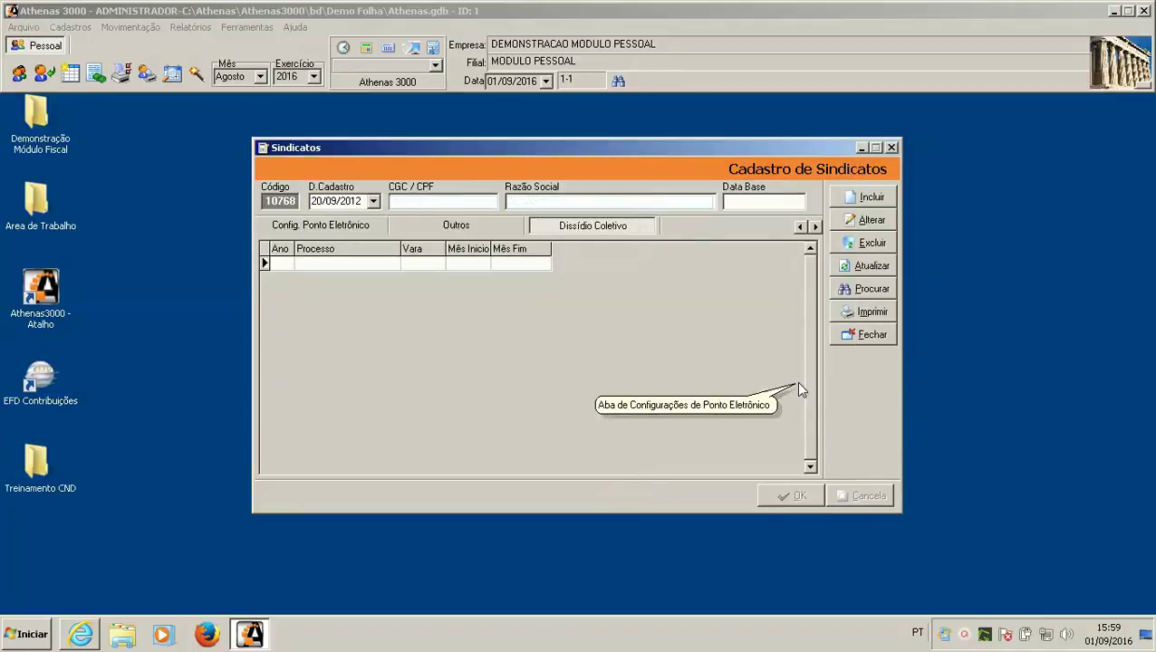
{"action": "left_click", "coordinate": [891, 147]}
Step: Open the Tomadores registration, review its eSocial, Endereço Cobrança and Documentação sections, and close it
{"action": "left_click", "coordinate": [66, 30]}
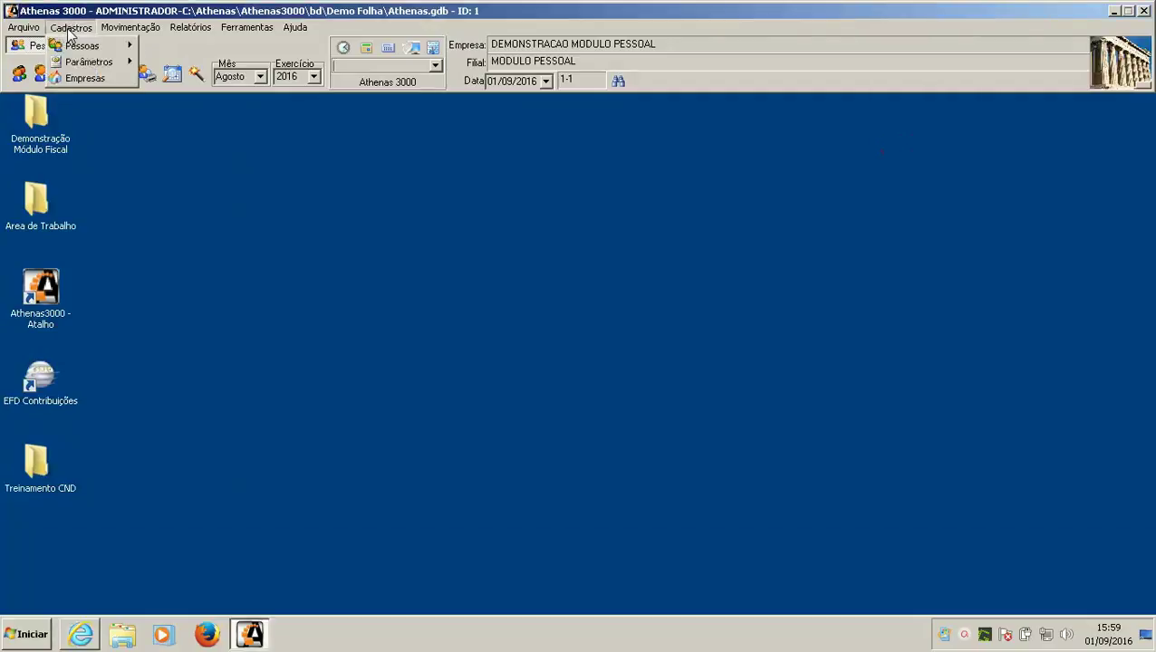
{"action": "mouse_move", "coordinate": [82, 50]}
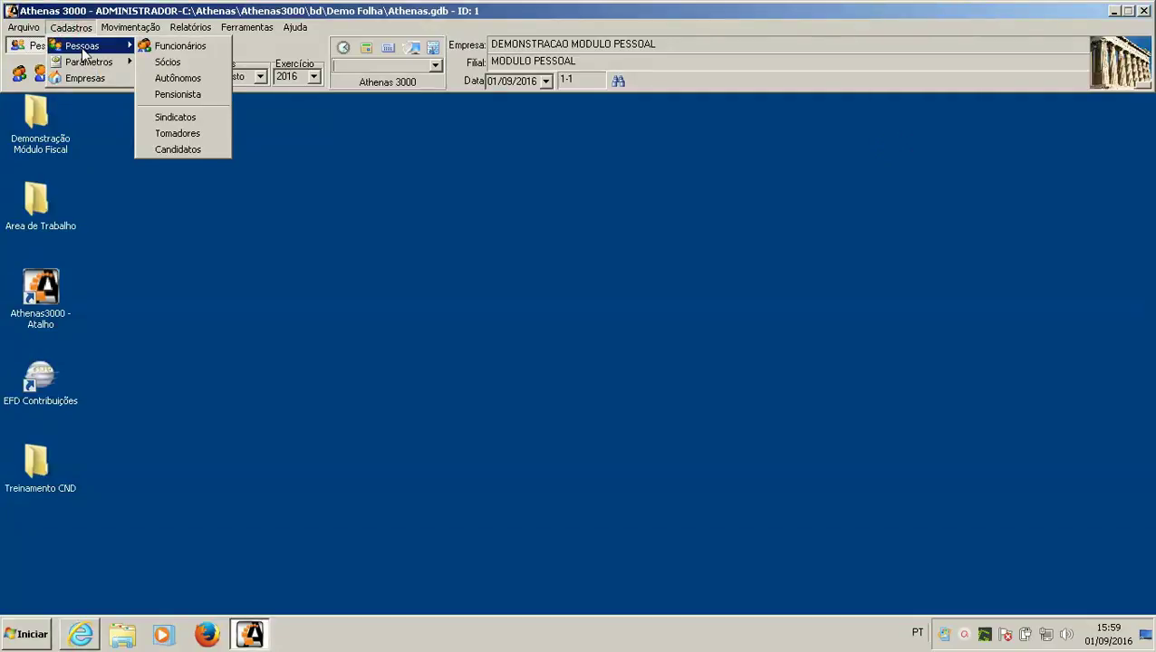
{"action": "left_click", "coordinate": [154, 136]}
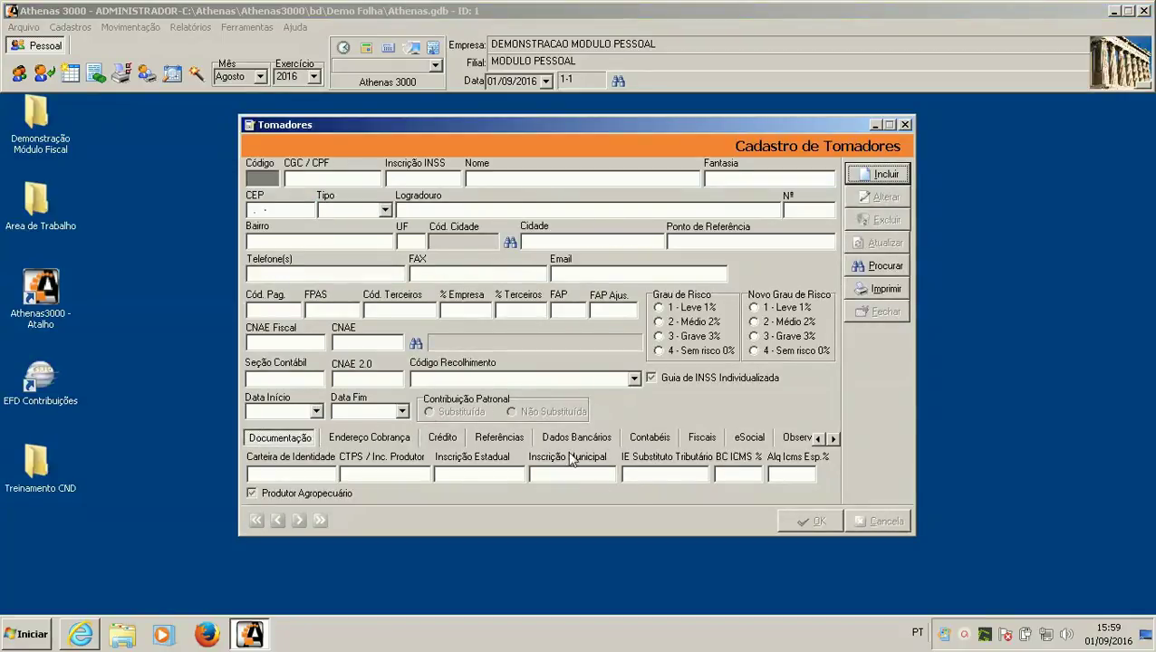
{"action": "left_click", "coordinate": [754, 437]}
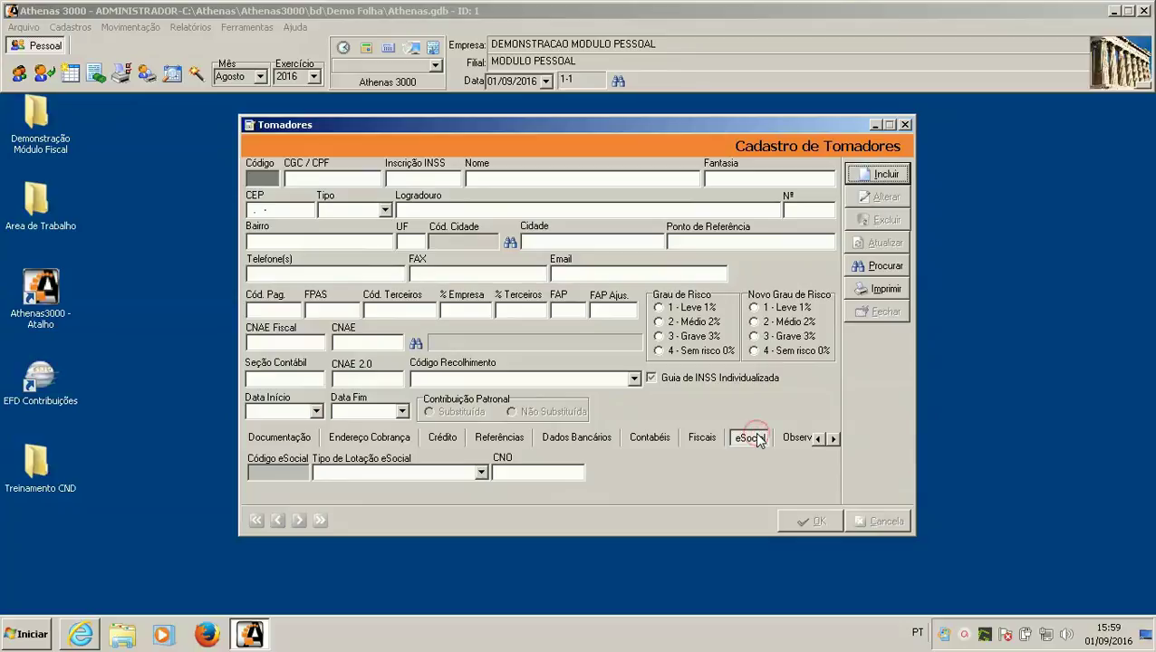
{"action": "left_click", "coordinate": [358, 439]}
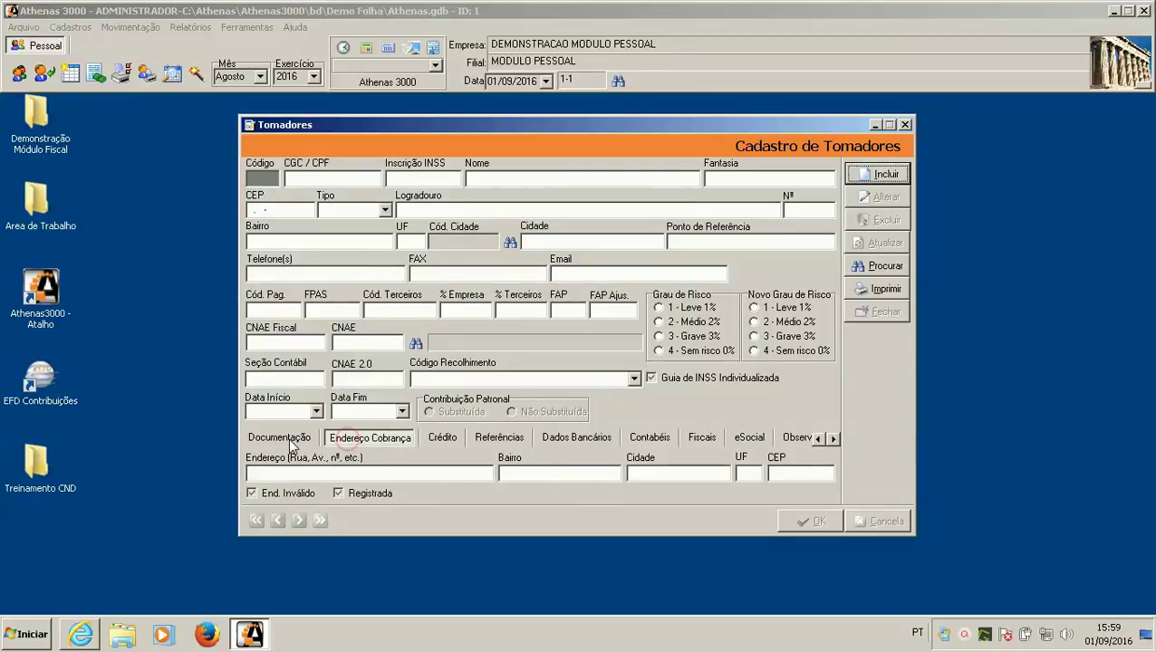
{"action": "left_click", "coordinate": [310, 440]}
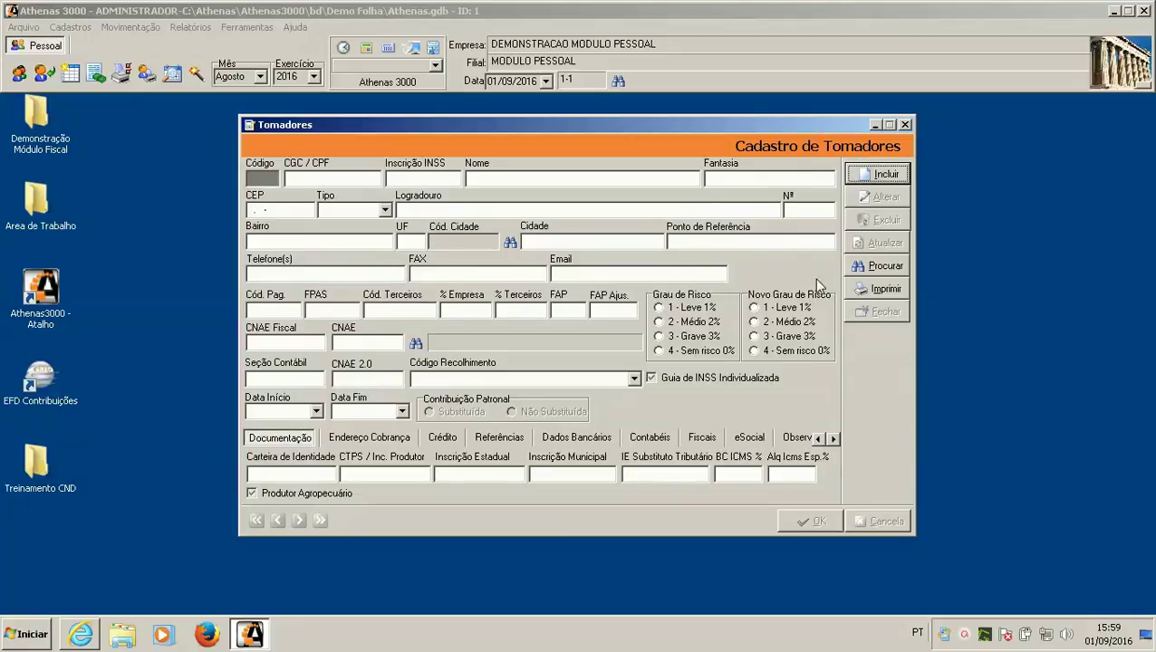
{"action": "left_click", "coordinate": [904, 125]}
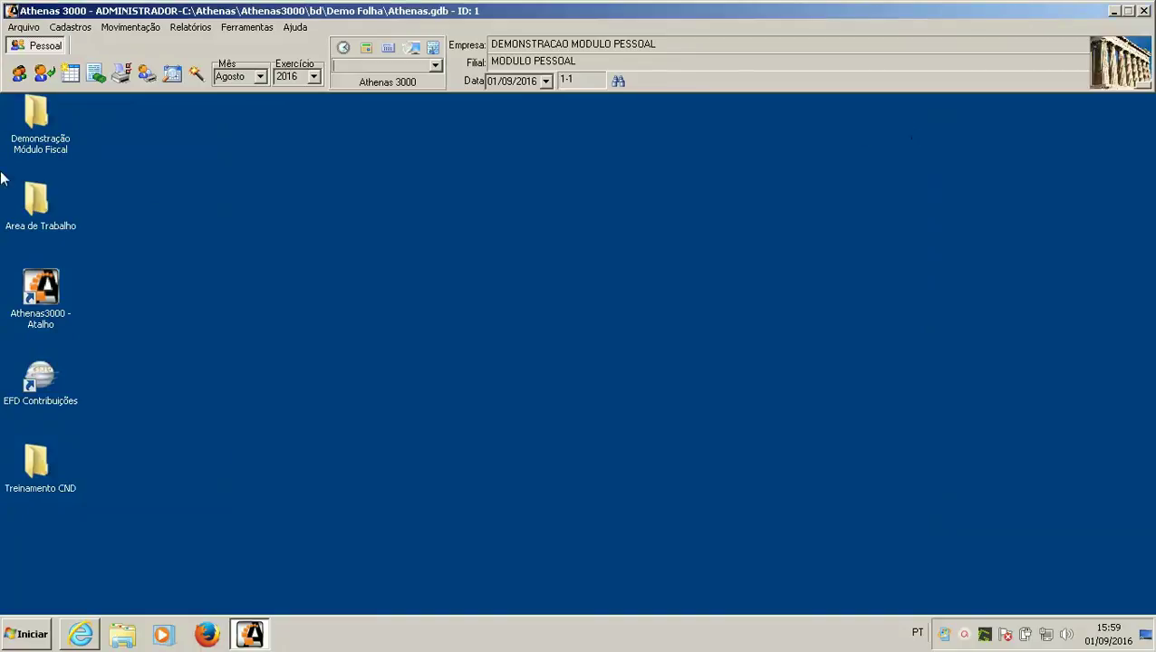
Step: Open the Candidatos registration, review its Formação, Experiência, Triagem and Dados Cadastrais sections, and close it
{"action": "left_click", "coordinate": [72, 27]}
{"action": "mouse_move", "coordinate": [87, 49]}
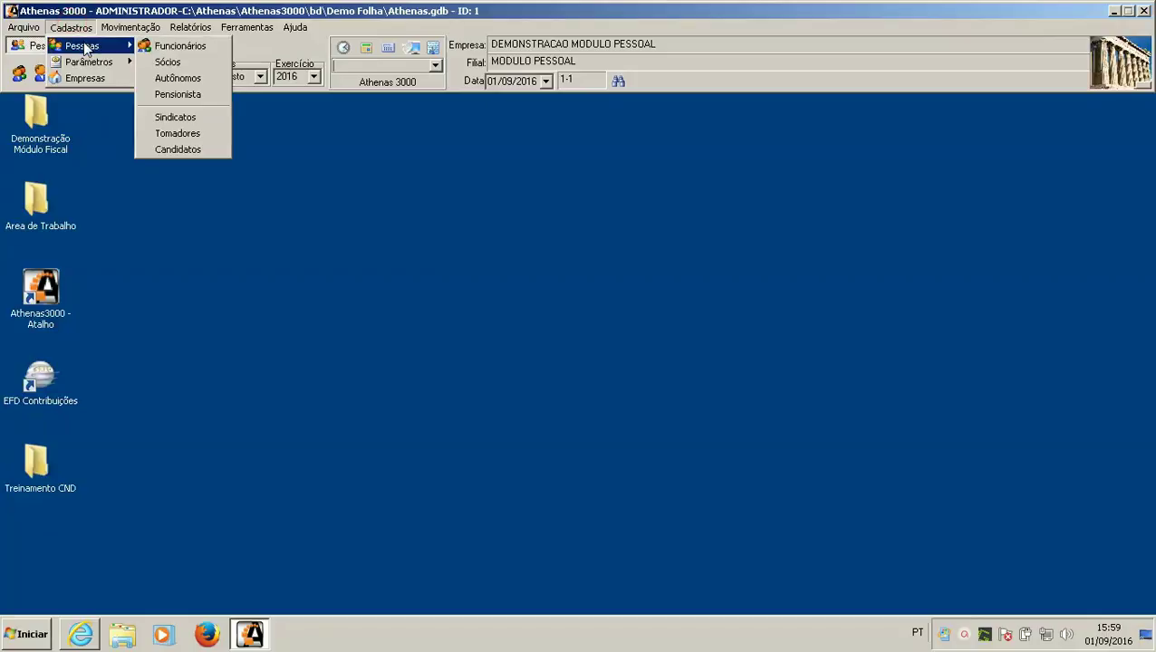
{"action": "left_click", "coordinate": [168, 150]}
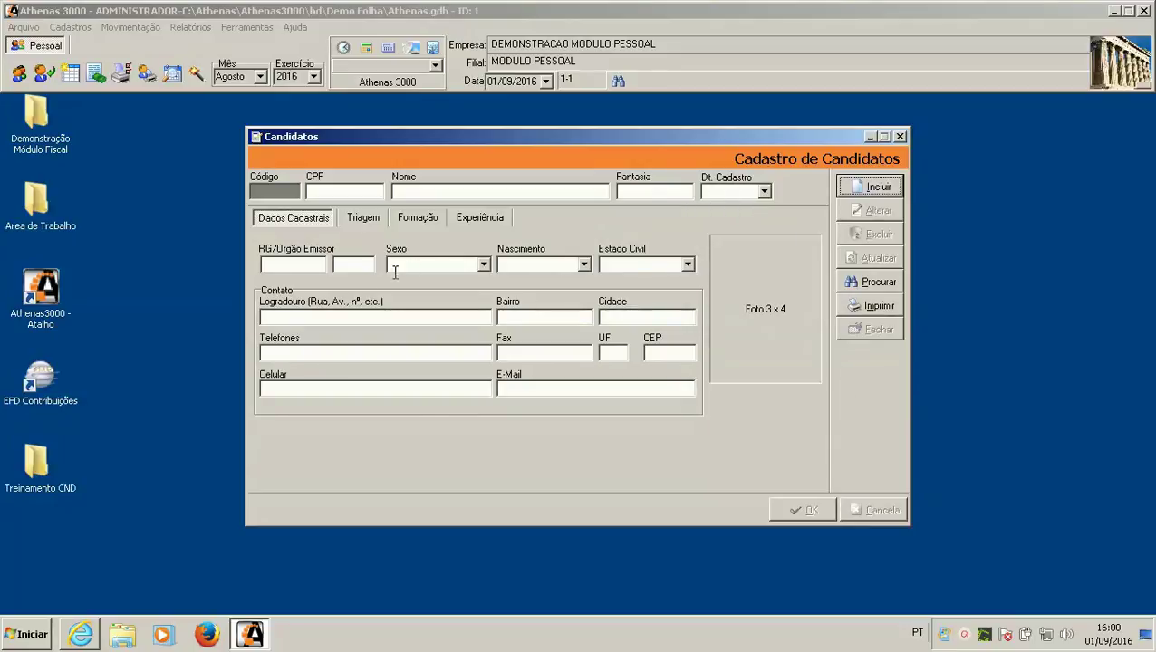
{"action": "left_click", "coordinate": [347, 192]}
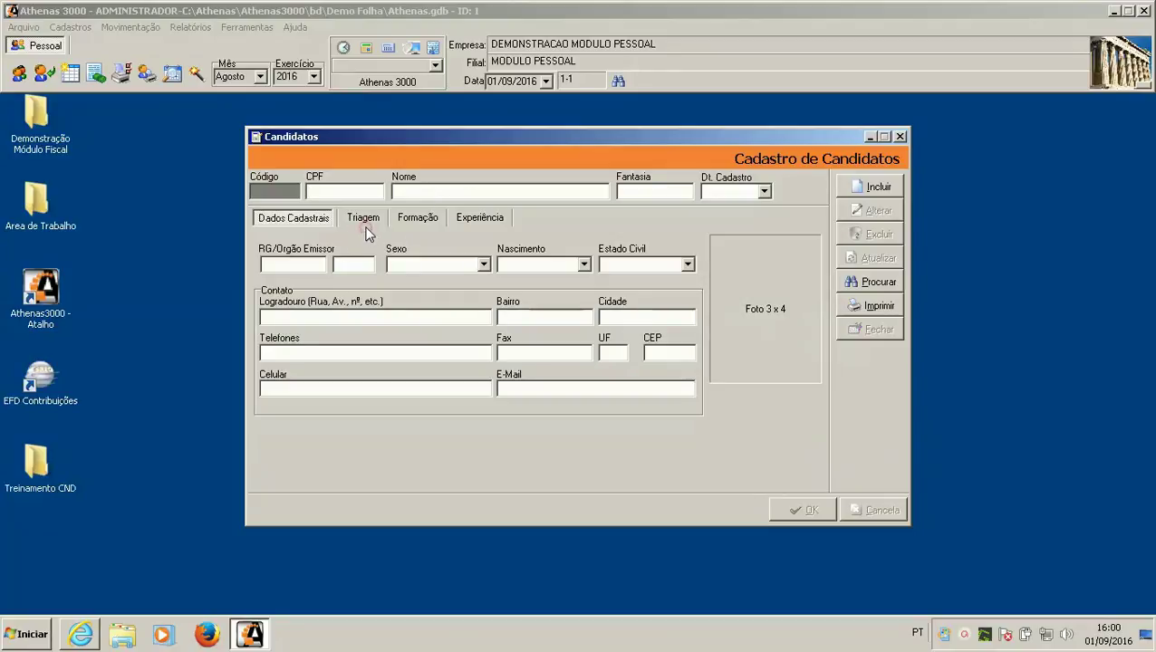
{"action": "left_click", "coordinate": [412, 220]}
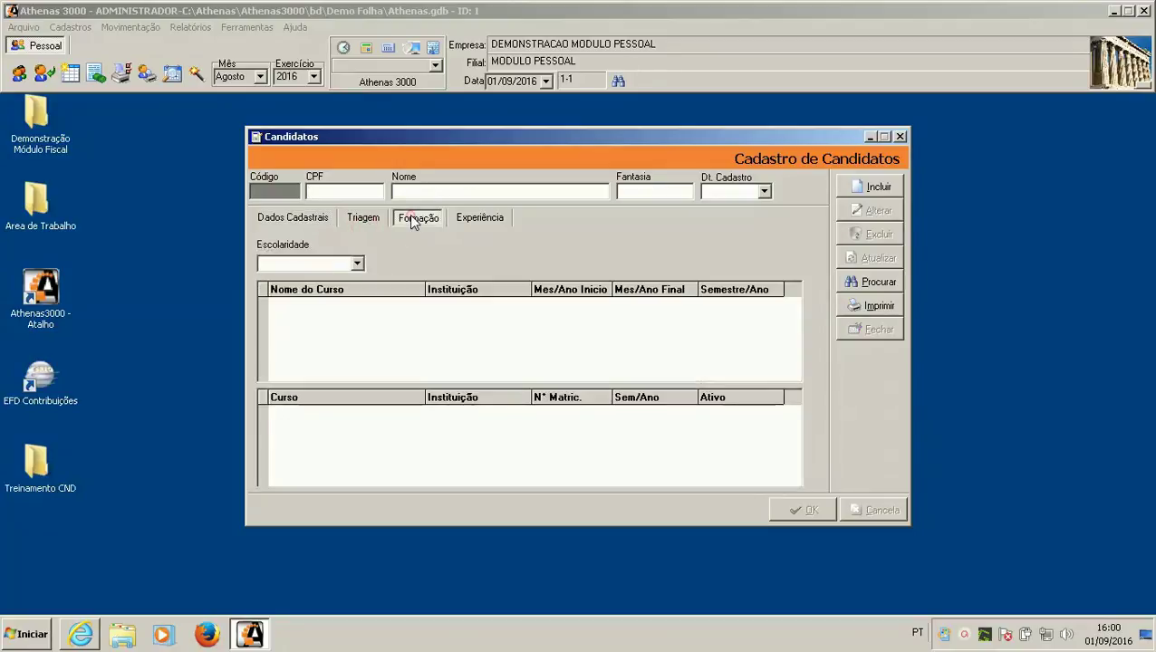
{"action": "left_click", "coordinate": [462, 219]}
{"action": "left_click", "coordinate": [359, 221]}
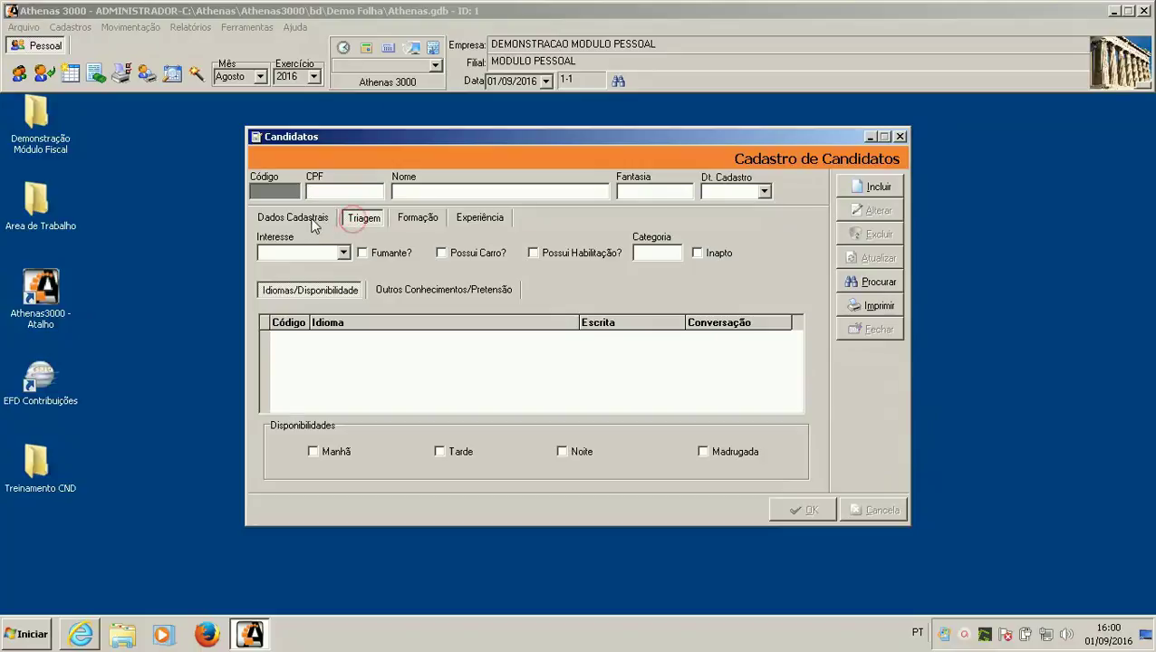
{"action": "left_click", "coordinate": [306, 219]}
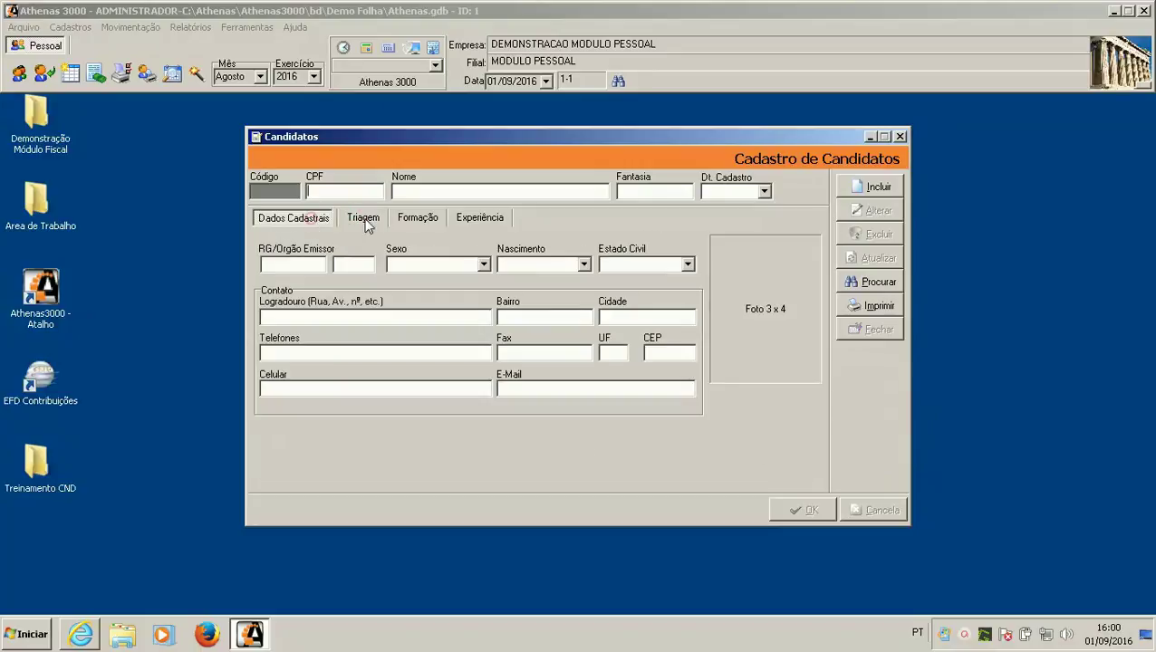
{"action": "left_click", "coordinate": [899, 137]}
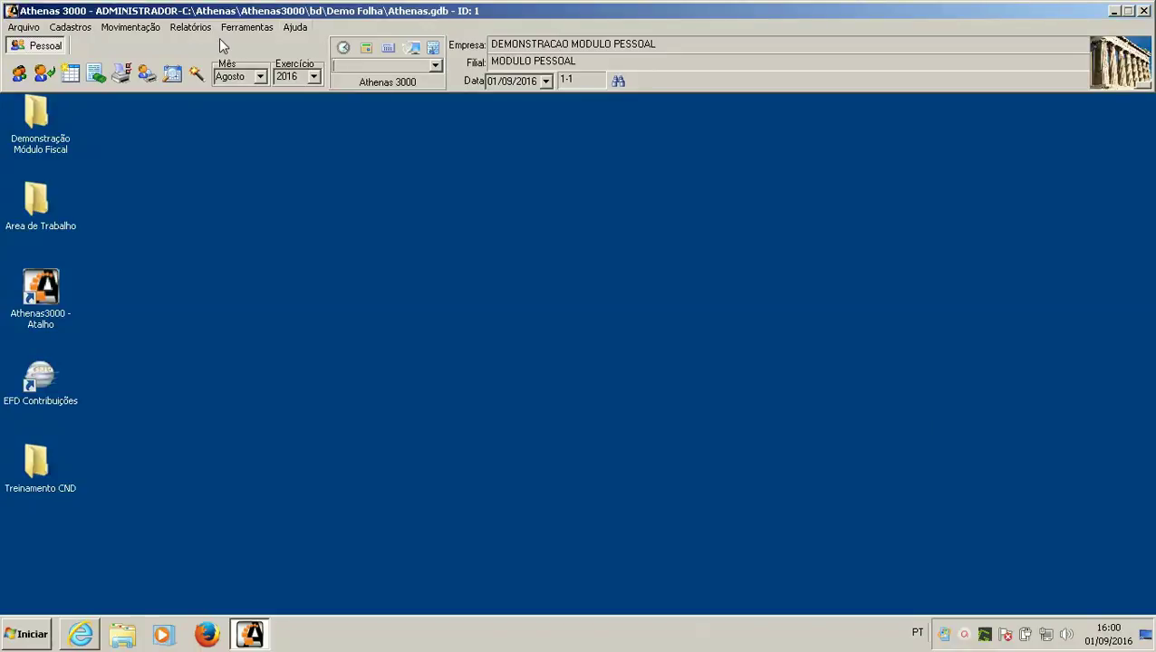
Step: Look through the registration parameters and open Rotinas Contábeis to view the payroll accounting routines
{"action": "left_click", "coordinate": [191, 27]}
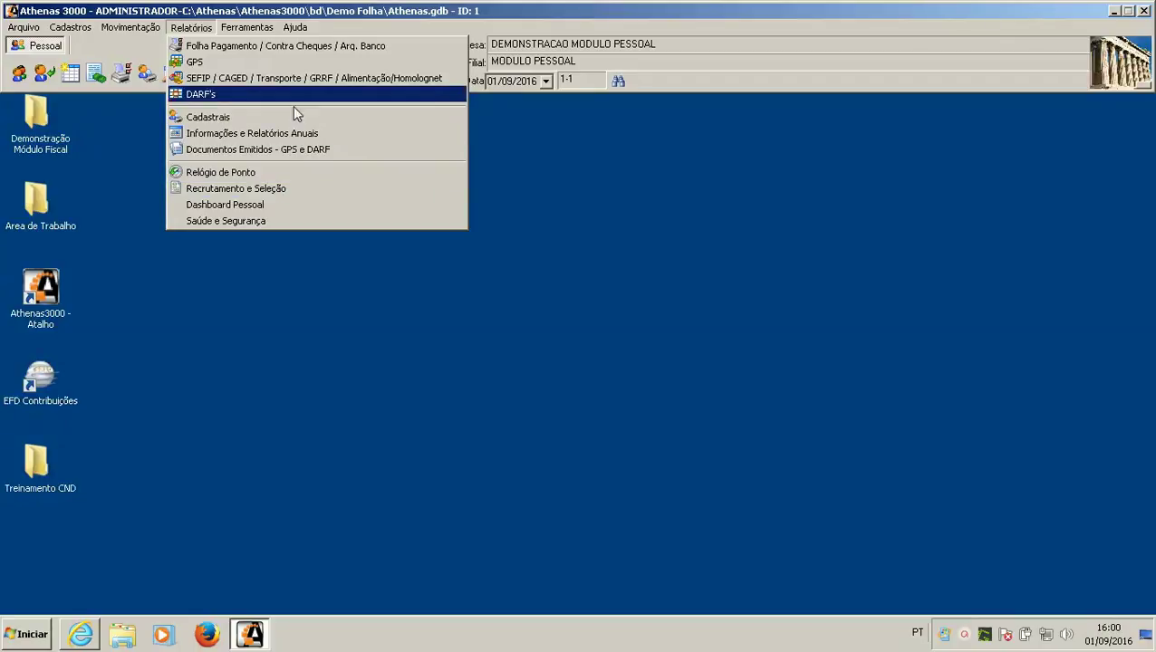
{"action": "mouse_move", "coordinate": [69, 22]}
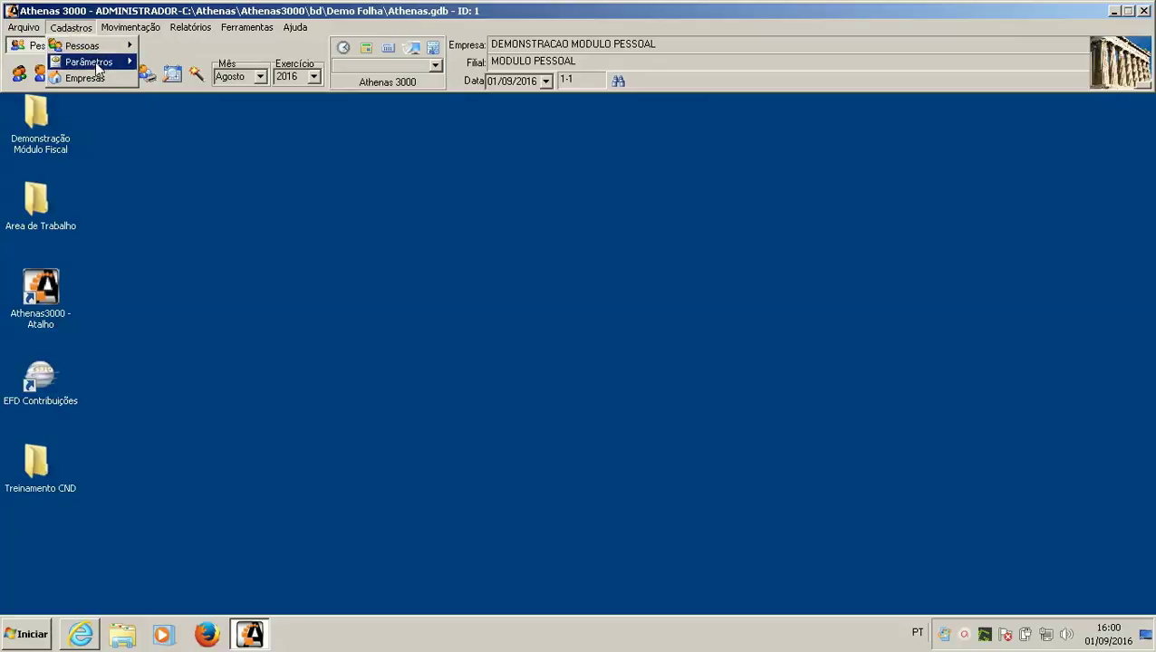
{"action": "mouse_move", "coordinate": [105, 64]}
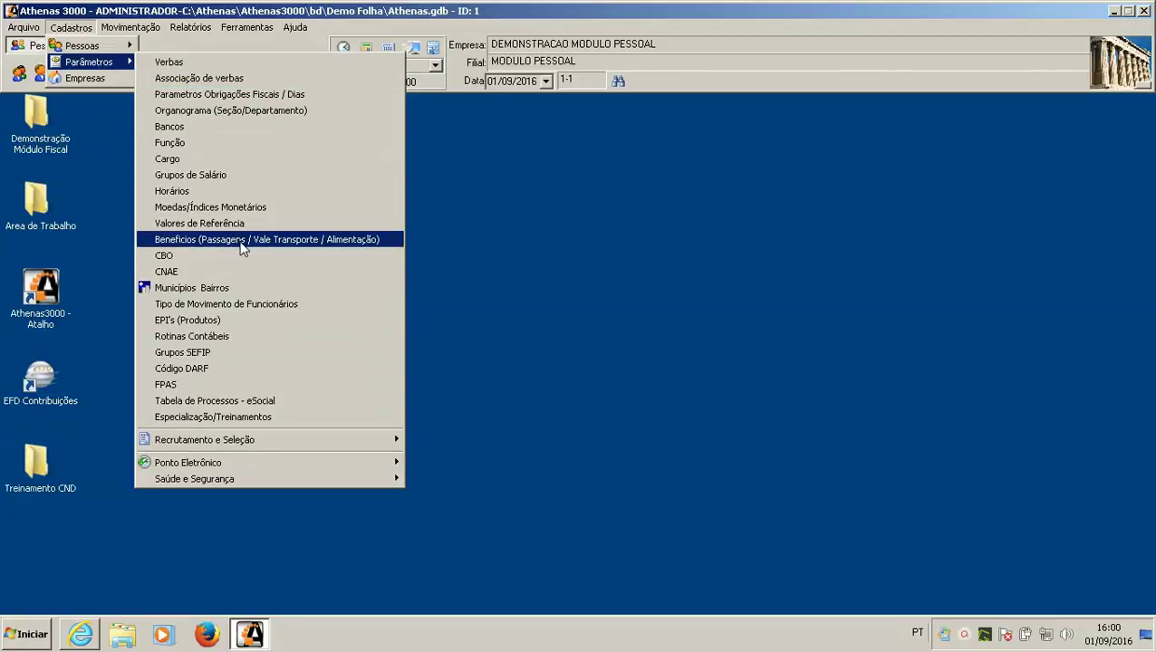
{"action": "left_click", "coordinate": [211, 336]}
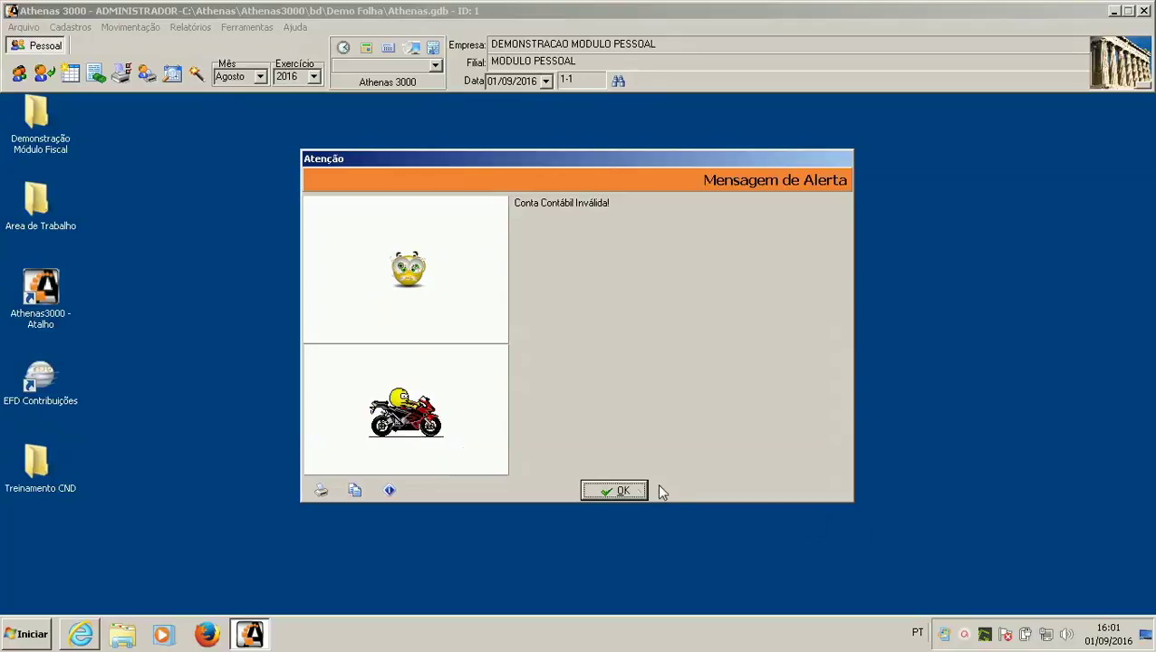
{"action": "left_click", "coordinate": [634, 490]}
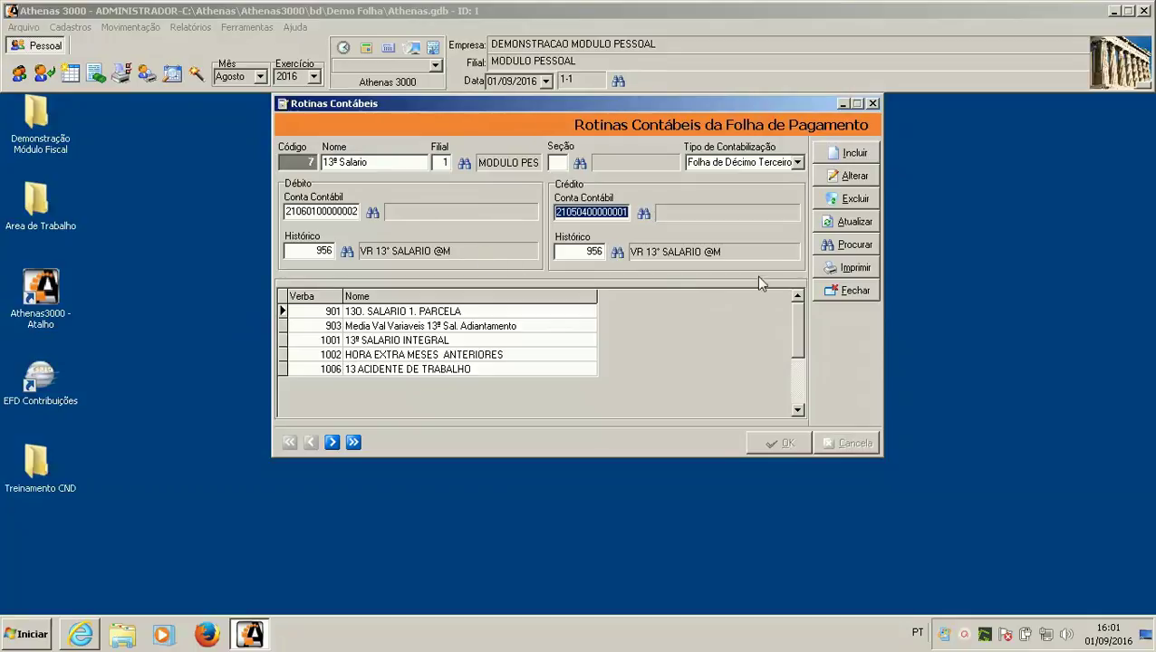
Step: Close Rotinas Contábeis and look through the remaining registration parameters, including Recrutamento e Seleção and Ponto Eletrônico
{"action": "left_click", "coordinate": [845, 290]}
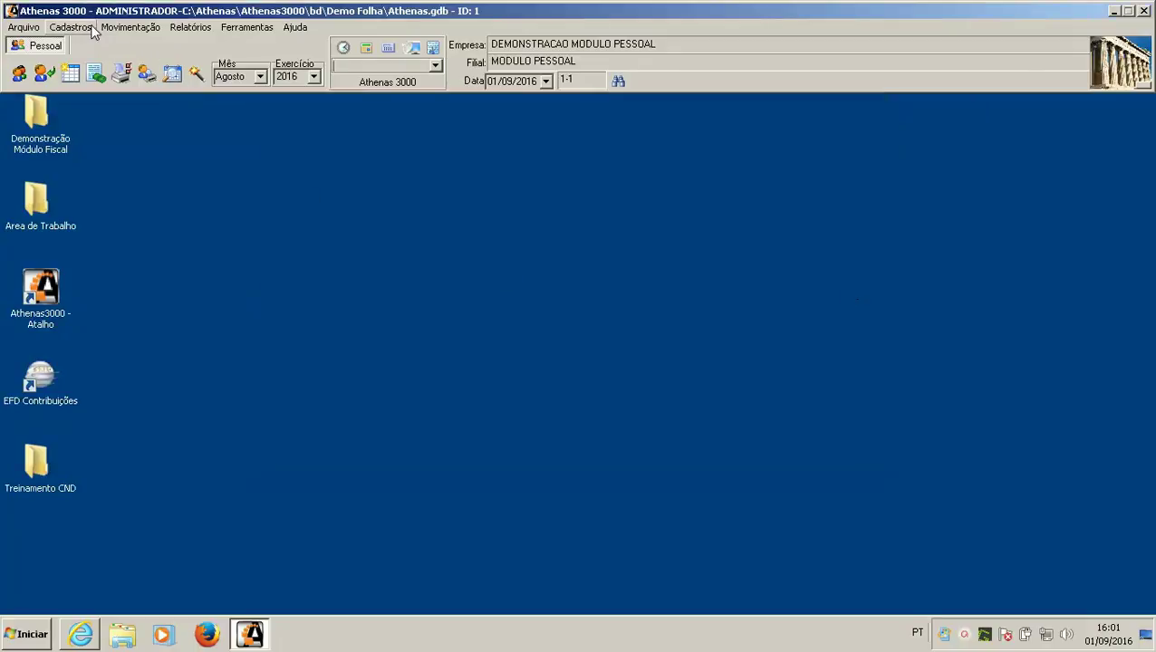
{"action": "left_click", "coordinate": [88, 28]}
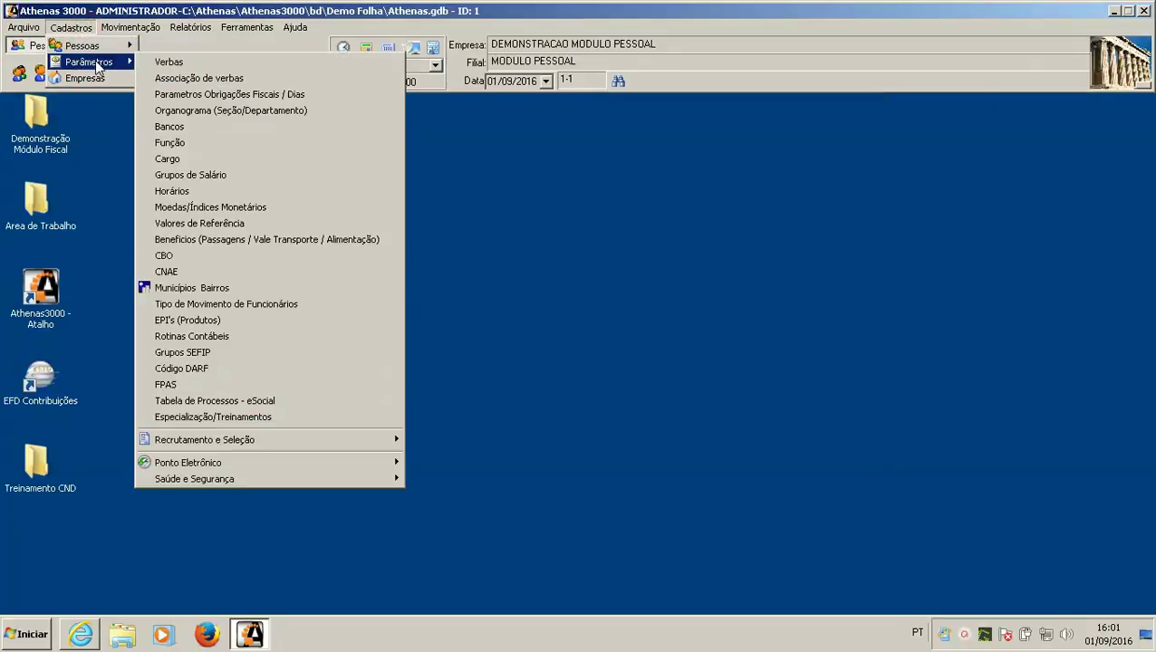
{"action": "mouse_move", "coordinate": [280, 450]}
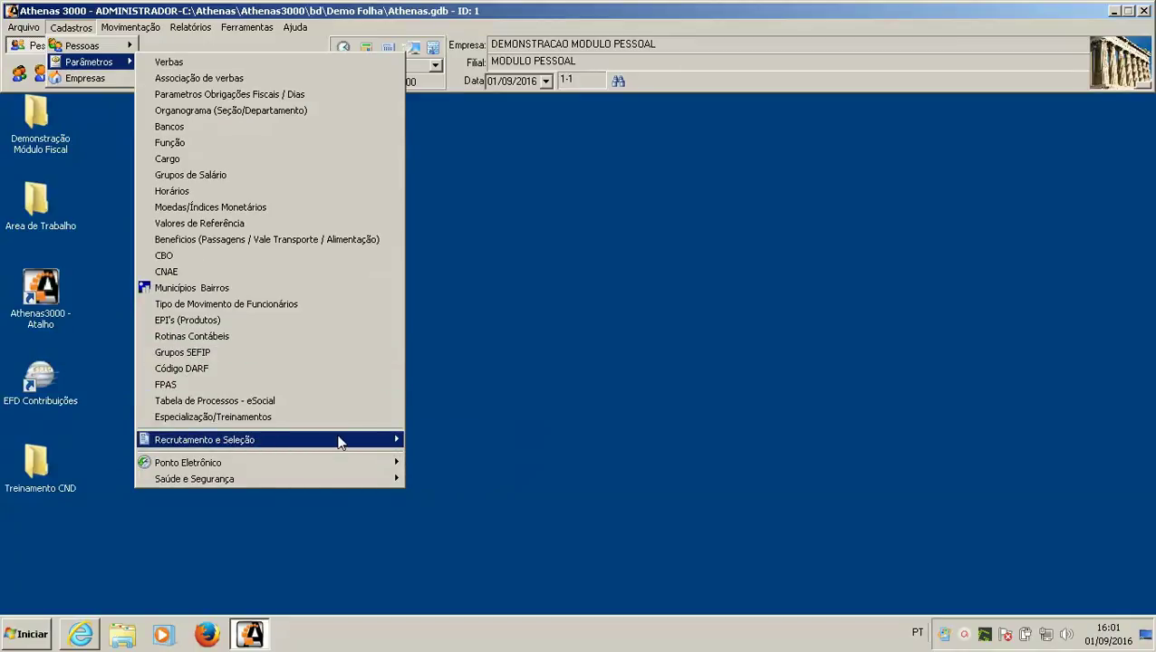
{"action": "mouse_move", "coordinate": [346, 466]}
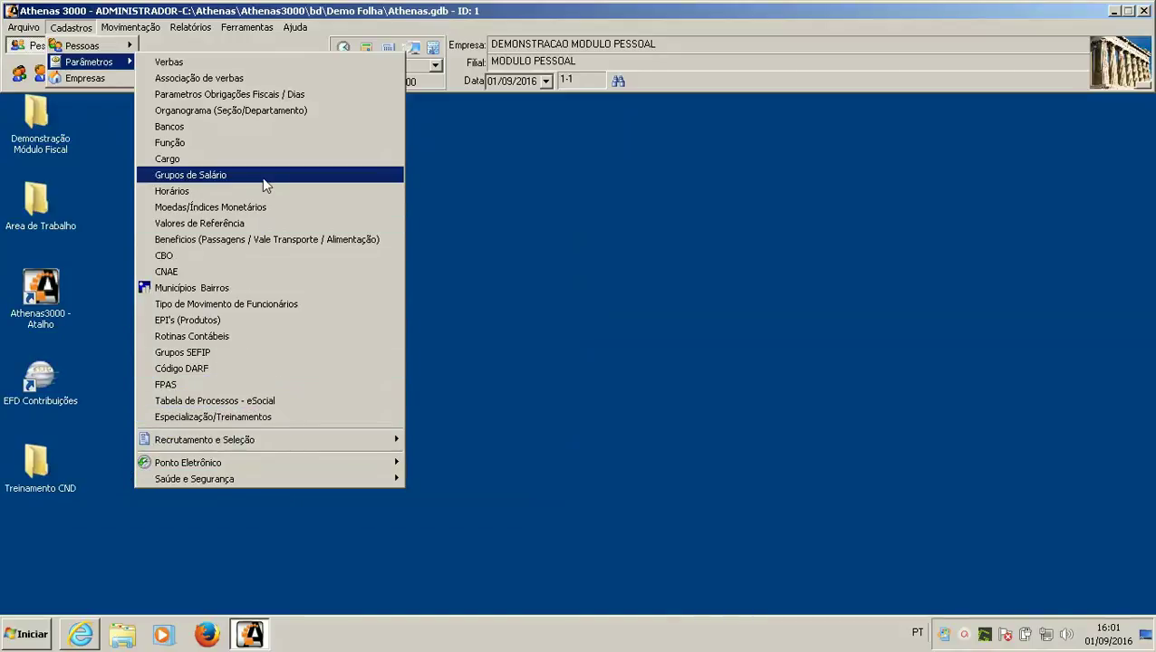
Step: Open Cálculos de Folha and review its Filtros and Lançar Valor da Folha nos Variáveis sections
{"action": "mouse_move", "coordinate": [130, 27]}
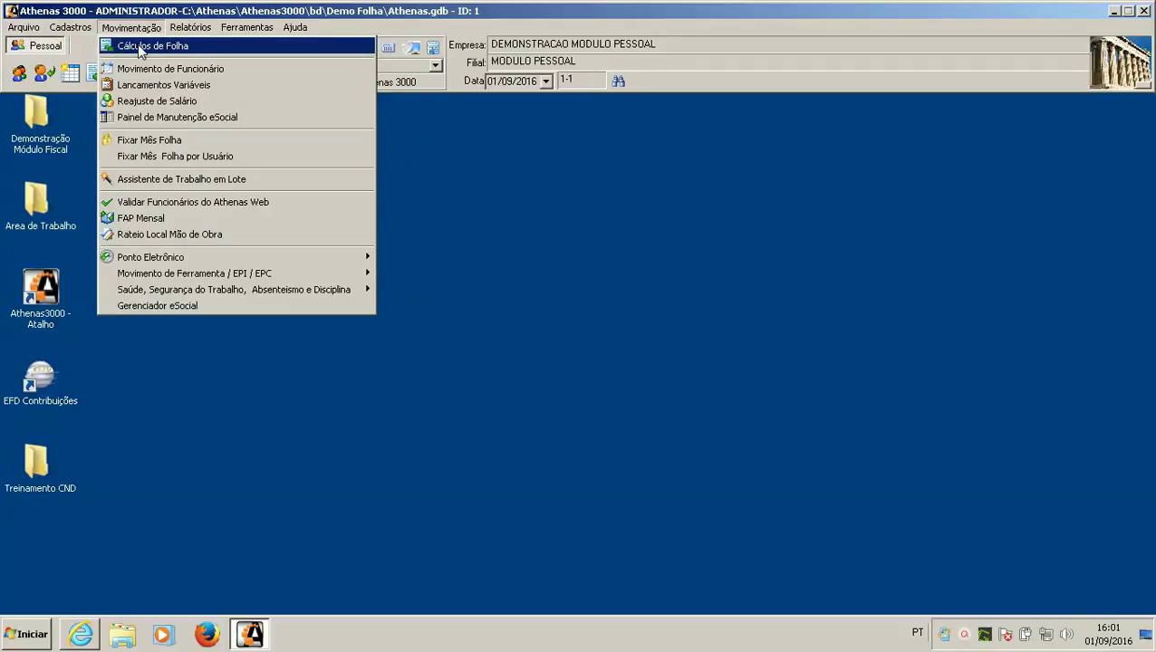
{"action": "left_click", "coordinate": [140, 46]}
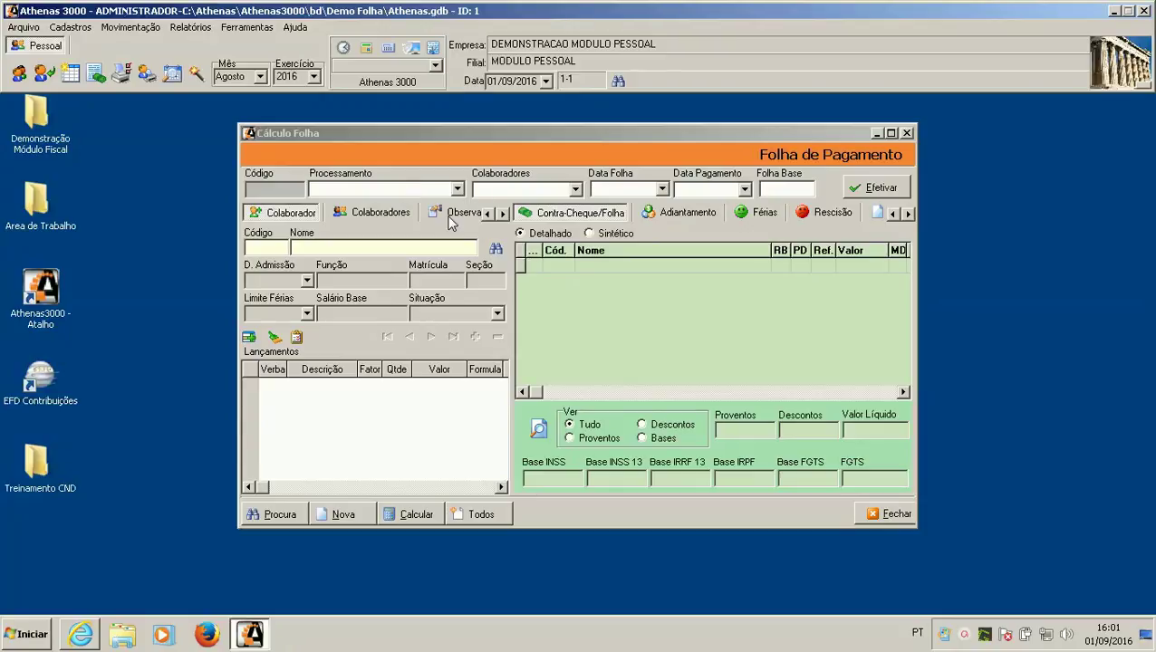
{"action": "left_click", "coordinate": [504, 215]}
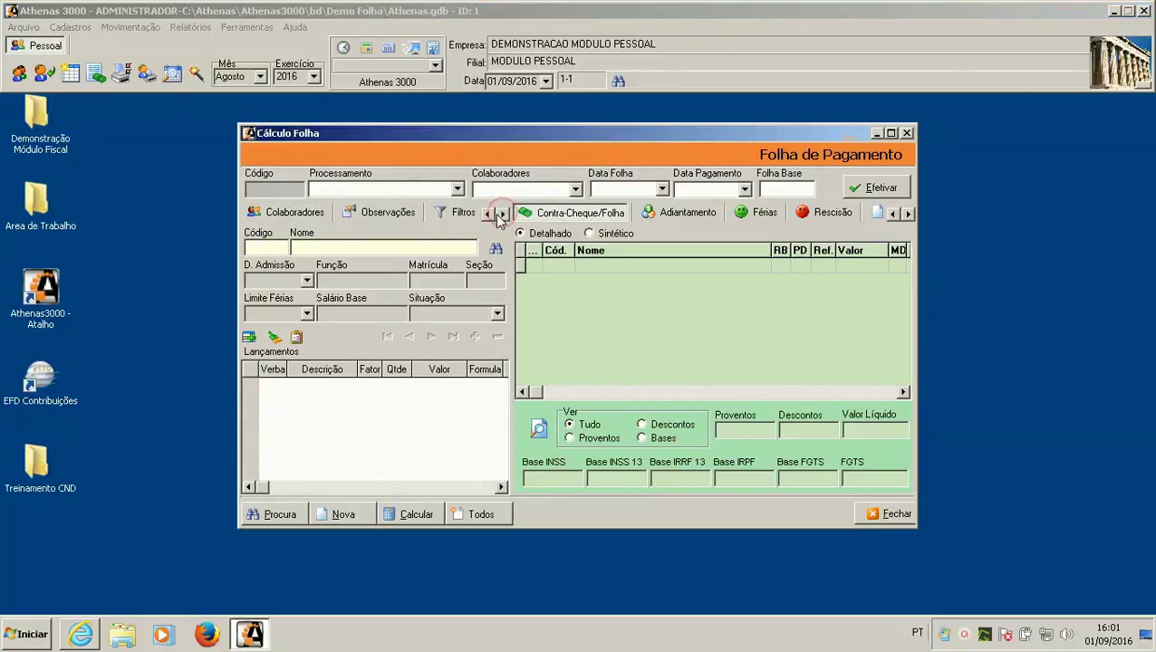
{"action": "left_click", "coordinate": [463, 212]}
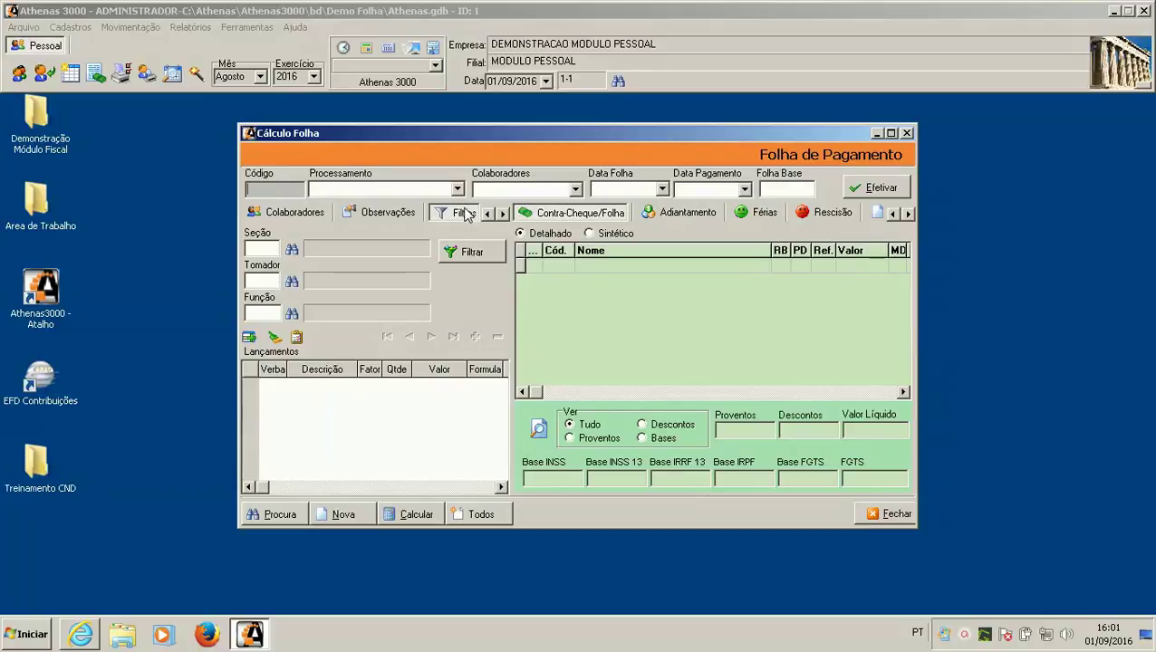
{"action": "left_click", "coordinate": [504, 215]}
{"action": "left_click", "coordinate": [504, 215]}
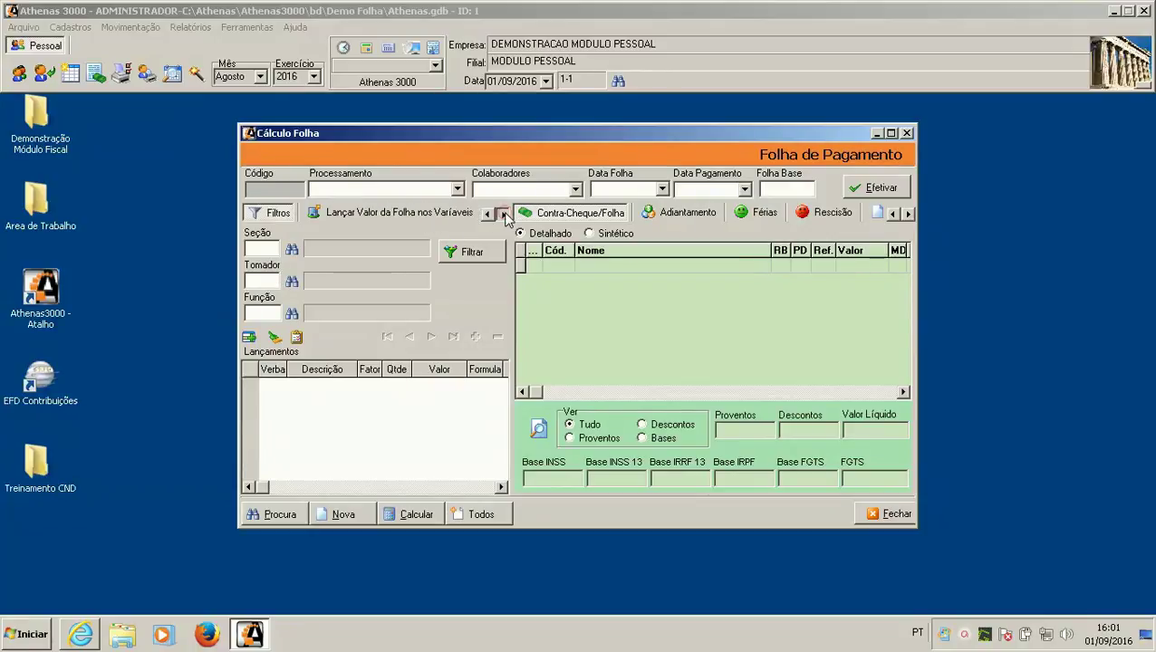
{"action": "left_click", "coordinate": [405, 214]}
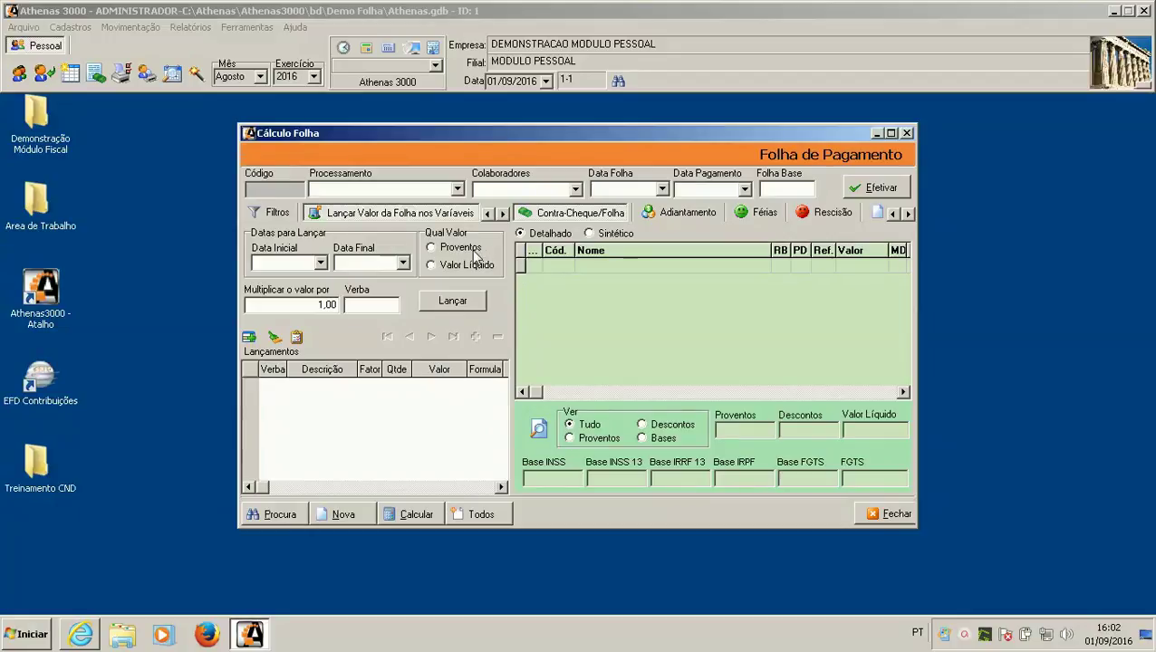
Step: Go back to view the Colaboradores list section and return to the single Colaborador section
{"action": "left_click", "coordinate": [487, 213]}
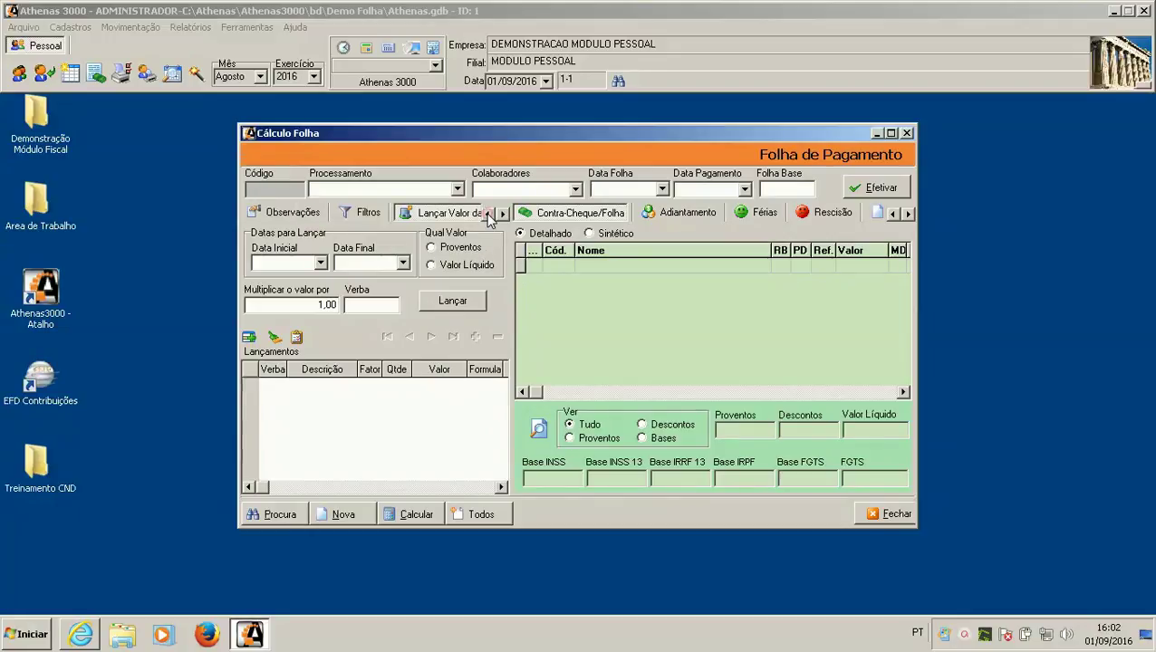
{"action": "left_click", "coordinate": [487, 213]}
{"action": "left_click", "coordinate": [487, 213]}
{"action": "left_click", "coordinate": [356, 213]}
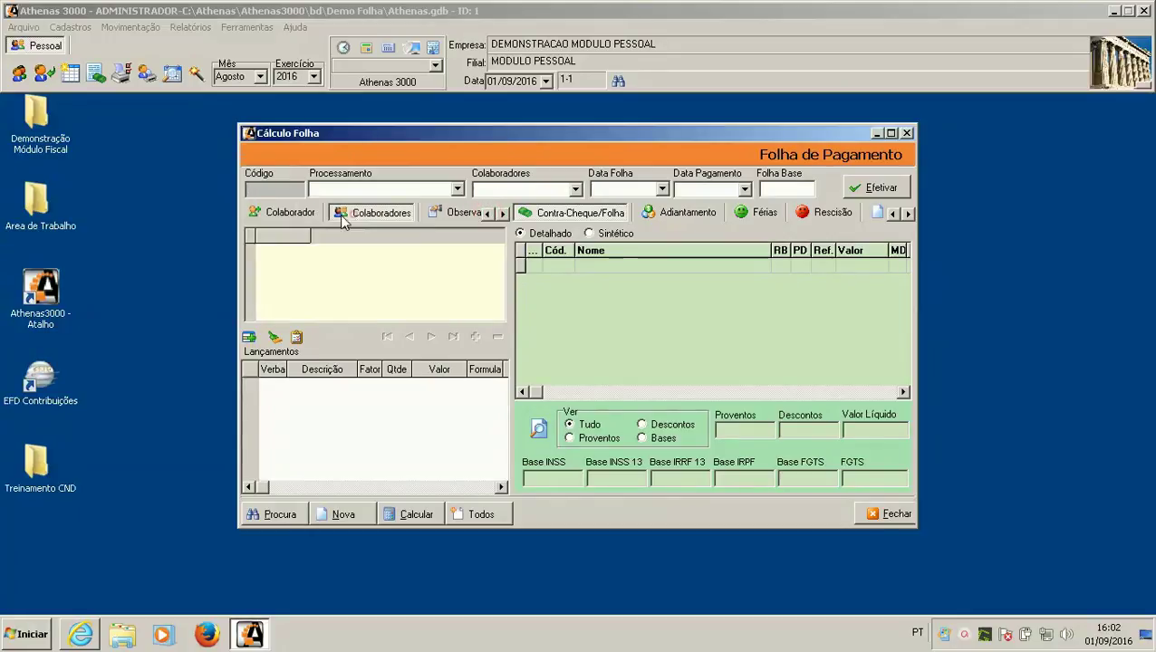
{"action": "left_click", "coordinate": [303, 221]}
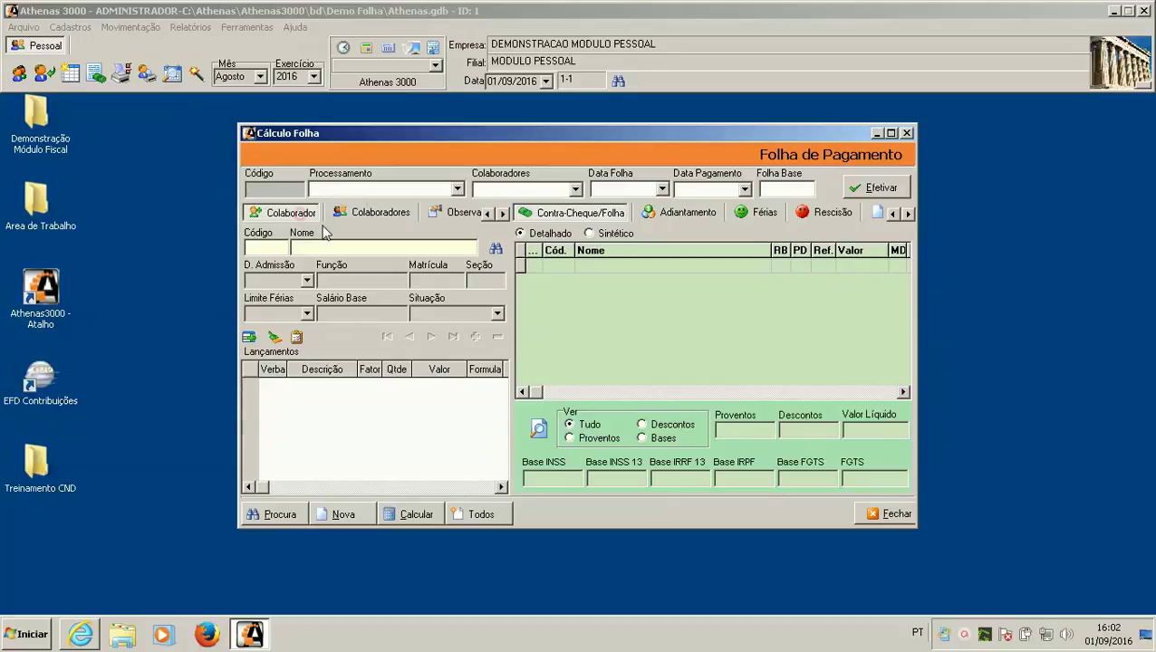
Step: Search the existing payroll records and load the payroll with code 3
{"action": "left_click", "coordinate": [288, 512]}
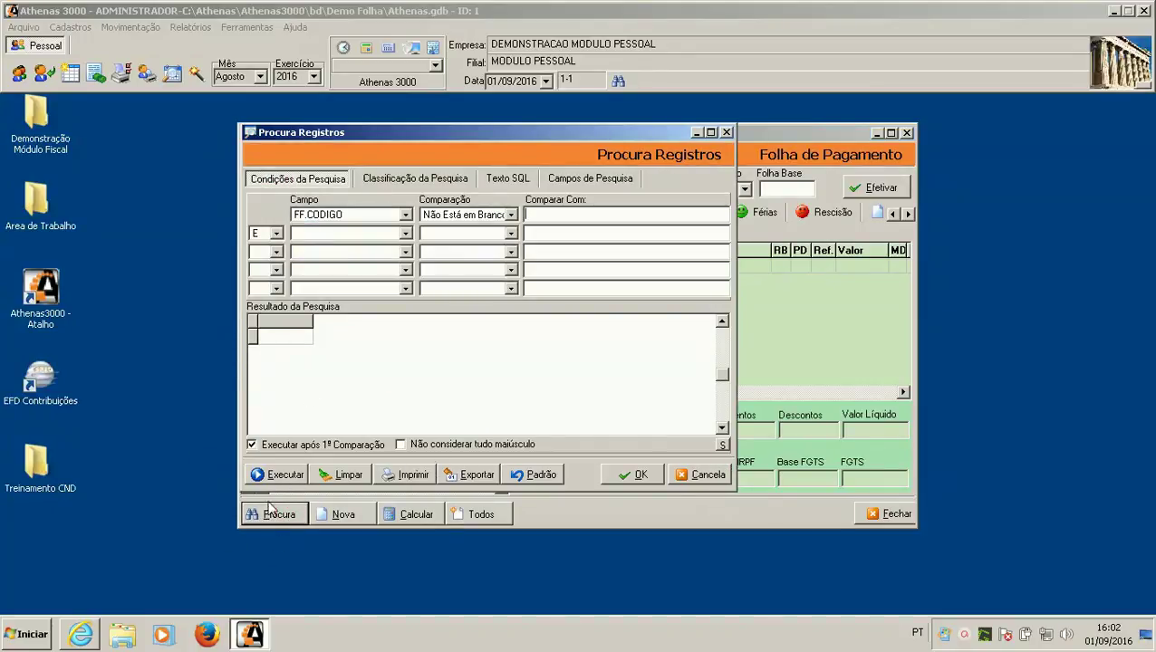
{"action": "left_click", "coordinate": [284, 473]}
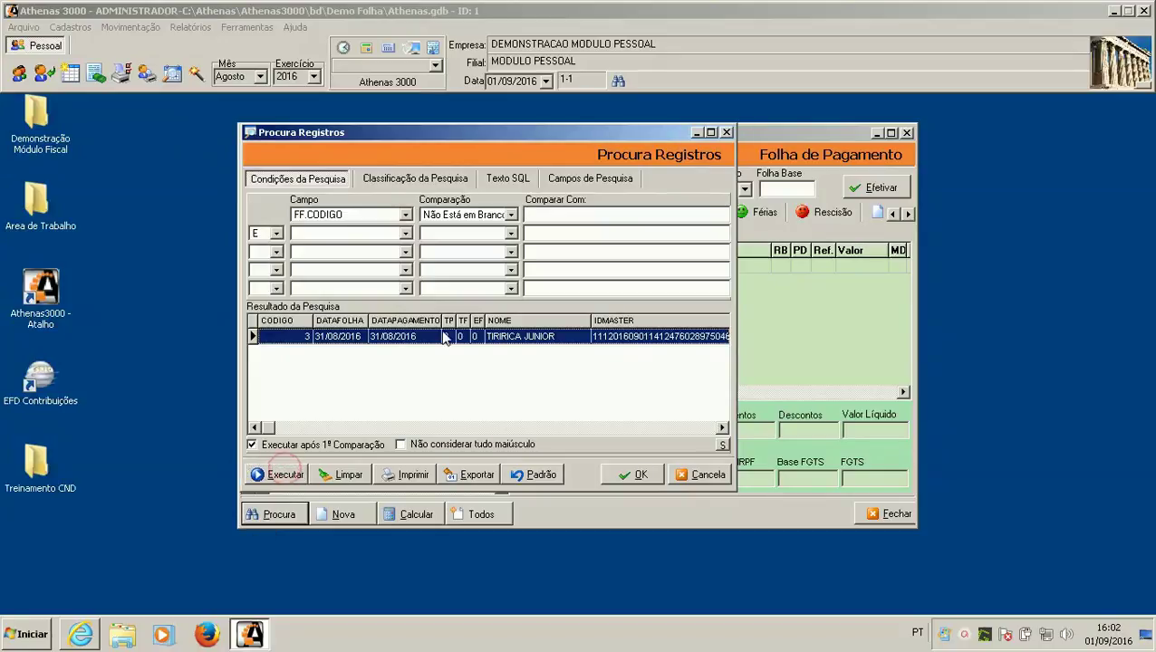
{"action": "double_click", "coordinate": [444, 335]}
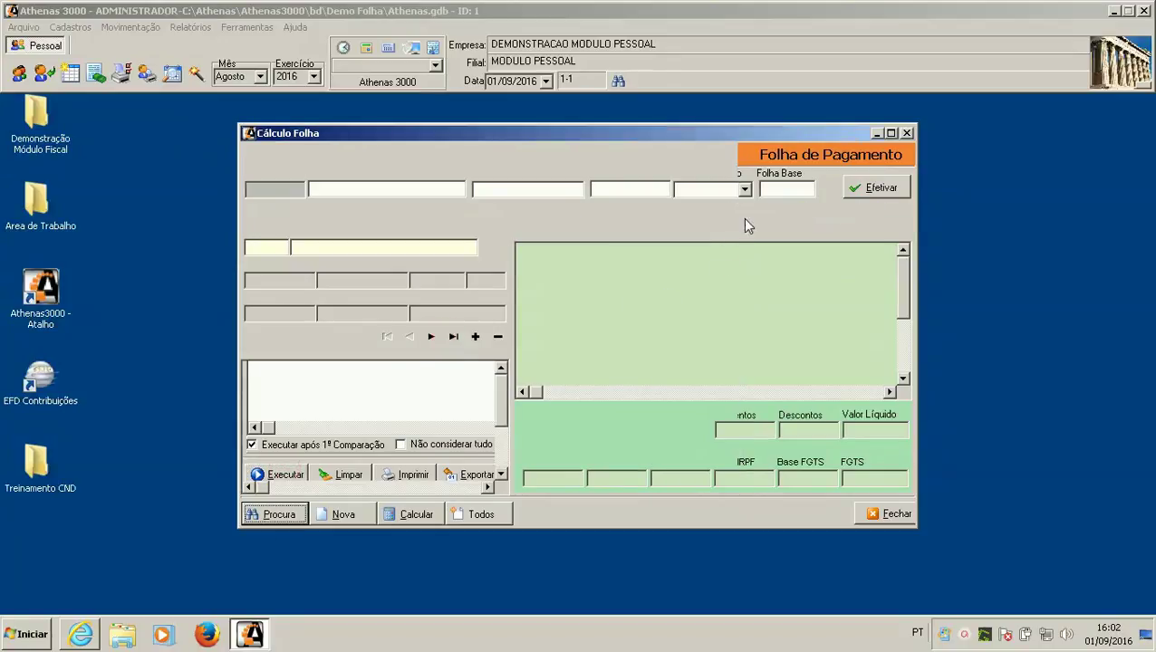
Step: Enable Criar Relatorio de Médias under Ocorrência de Cálculos, then preview the current employee's averages report and close the preview
{"action": "left_click", "coordinate": [682, 214]}
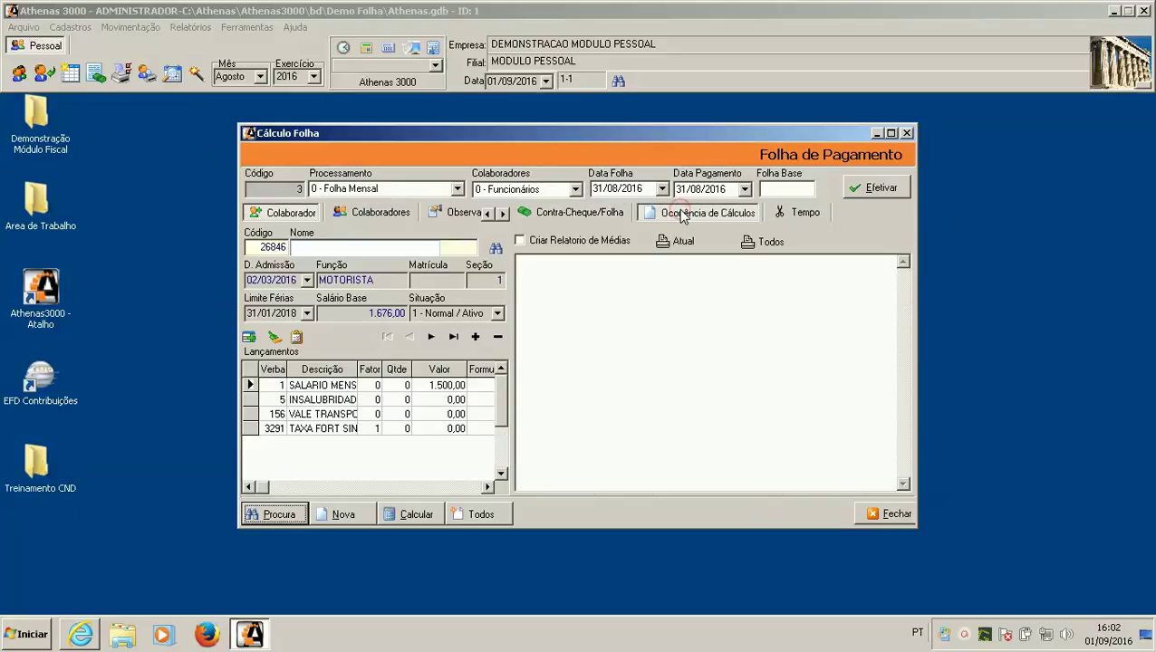
{"action": "left_click", "coordinate": [617, 214]}
{"action": "left_click", "coordinate": [650, 216]}
{"action": "left_click", "coordinate": [521, 240]}
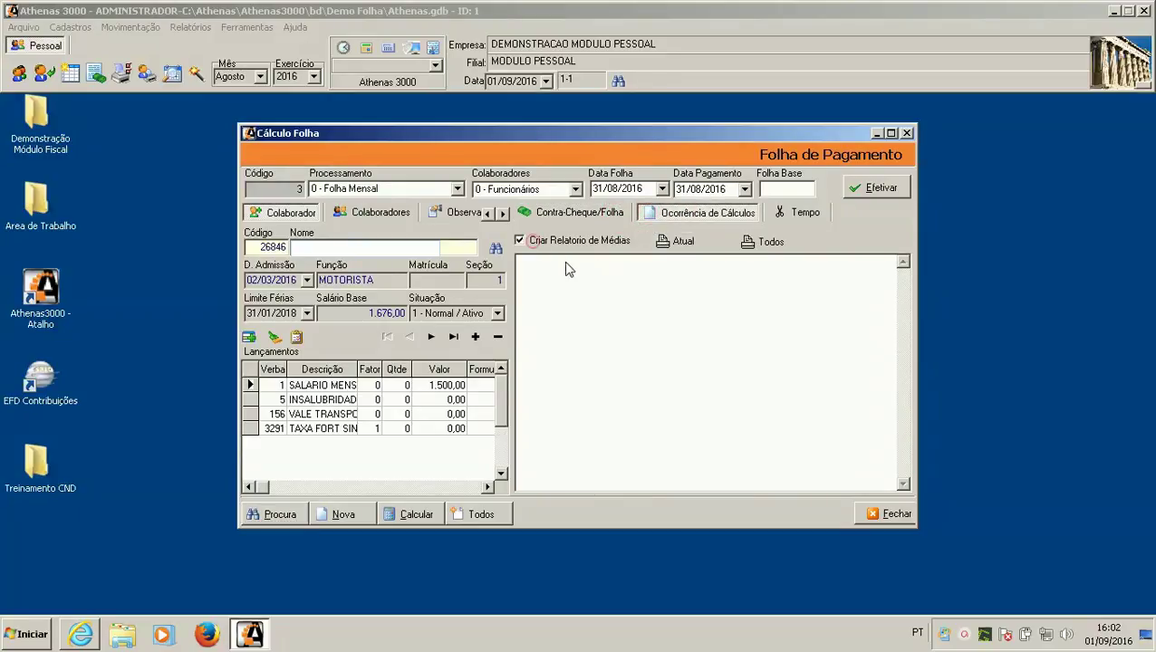
{"action": "left_click", "coordinate": [601, 302]}
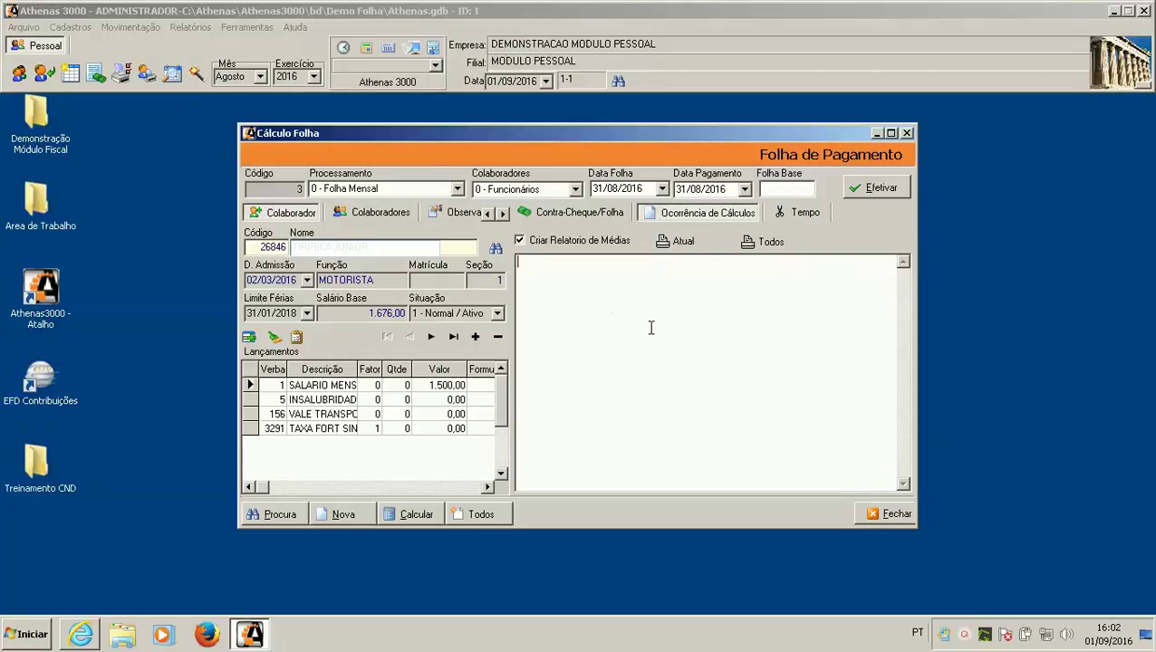
{"action": "left_click", "coordinate": [649, 327]}
{"action": "left_click", "coordinate": [803, 494]}
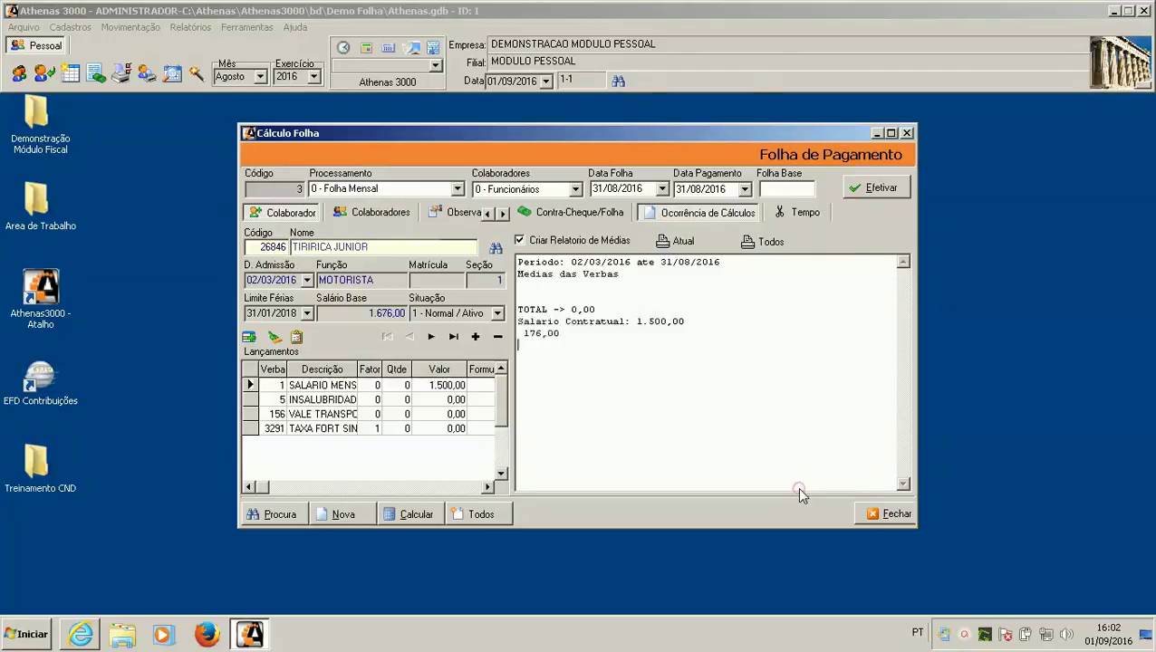
{"action": "left_click", "coordinate": [694, 242]}
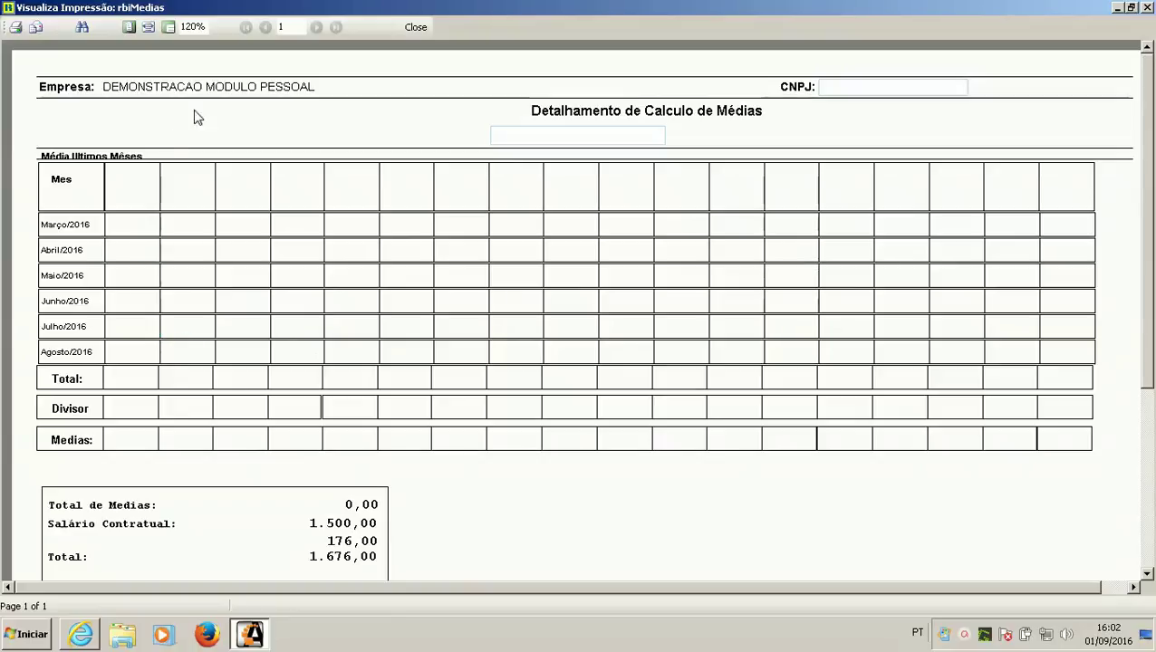
{"action": "left_click", "coordinate": [423, 26]}
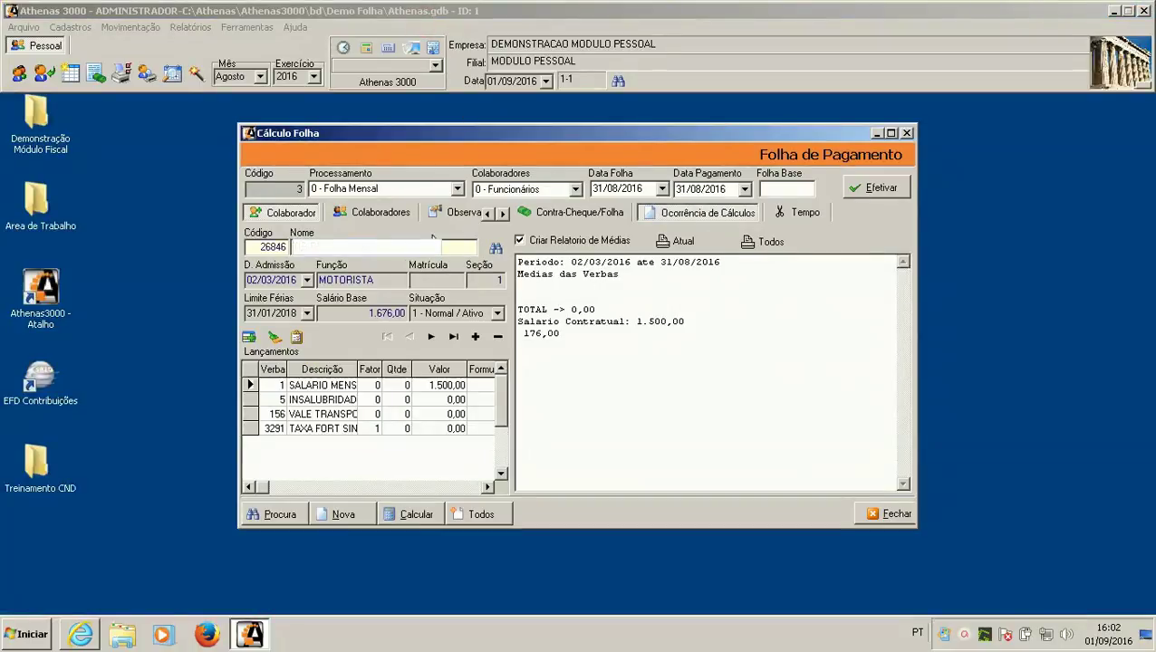
Step: Switch the payroll's processing type to 12-Rescisão Contrato and review the Rescisão and Geração em Grupo sections
{"action": "left_click", "coordinate": [456, 188]}
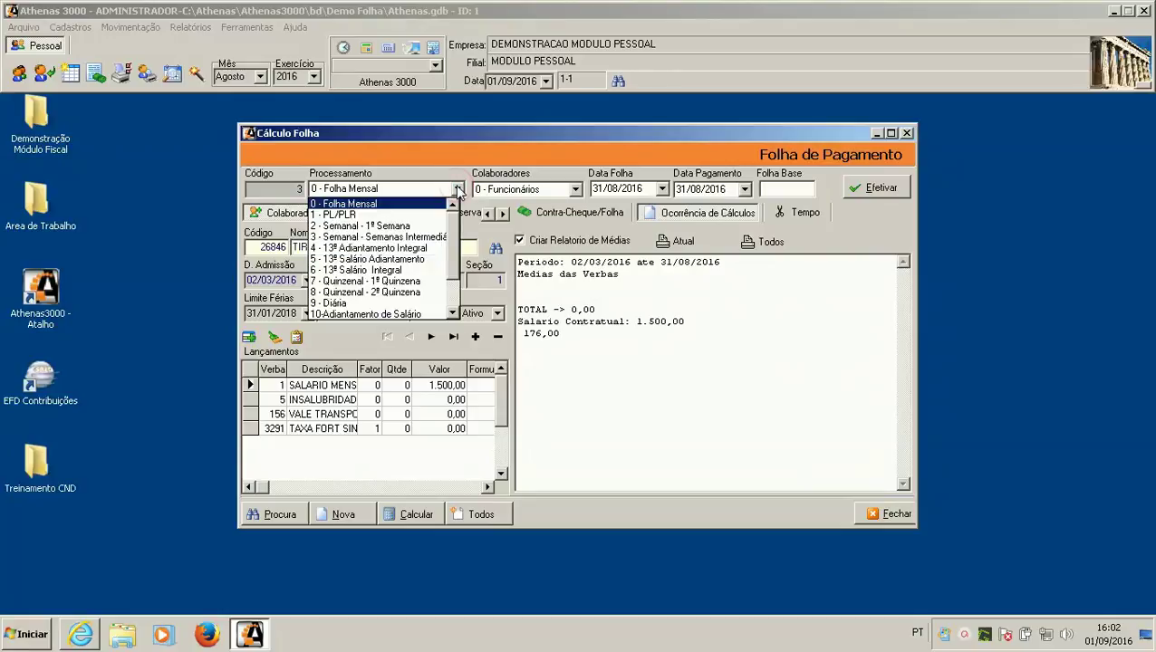
{"action": "left_click_drag", "start_coordinate": [453, 223], "coordinate": [453, 247]}
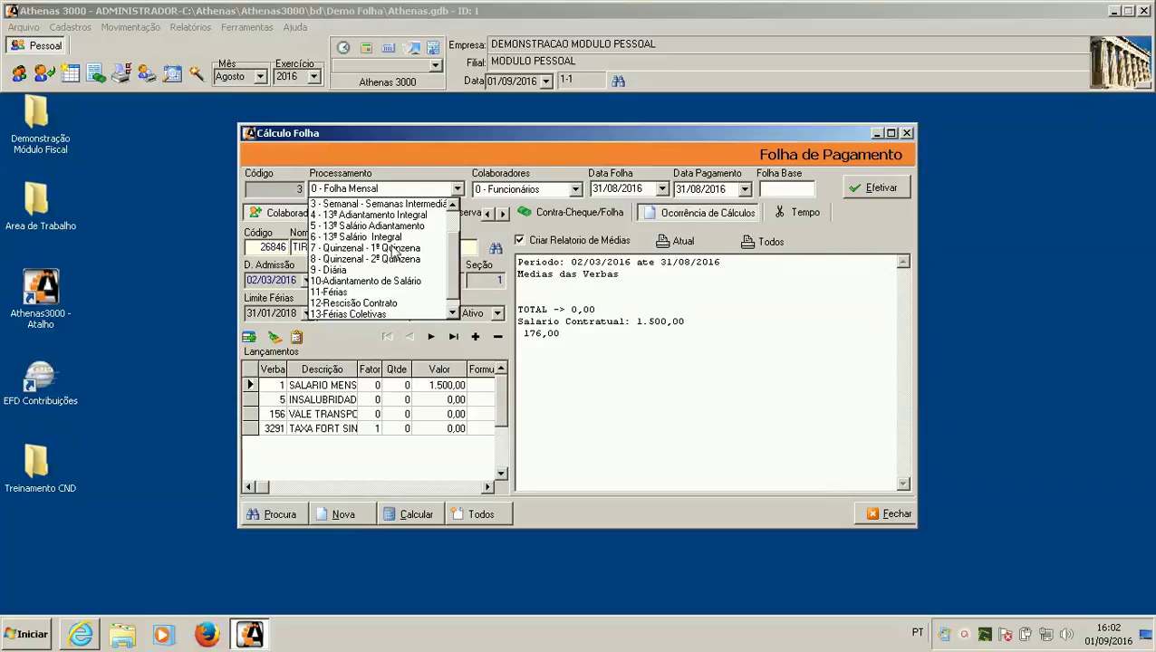
{"action": "left_click_drag", "start_coordinate": [451, 262], "coordinate": [451, 282]}
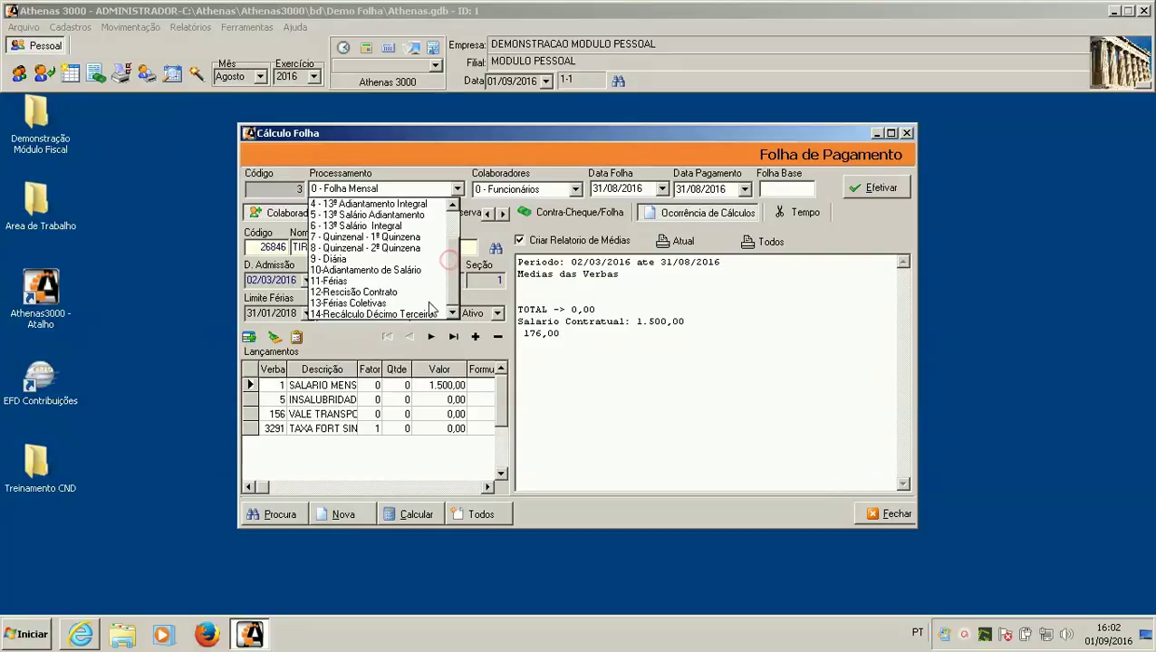
{"action": "left_click", "coordinate": [380, 291]}
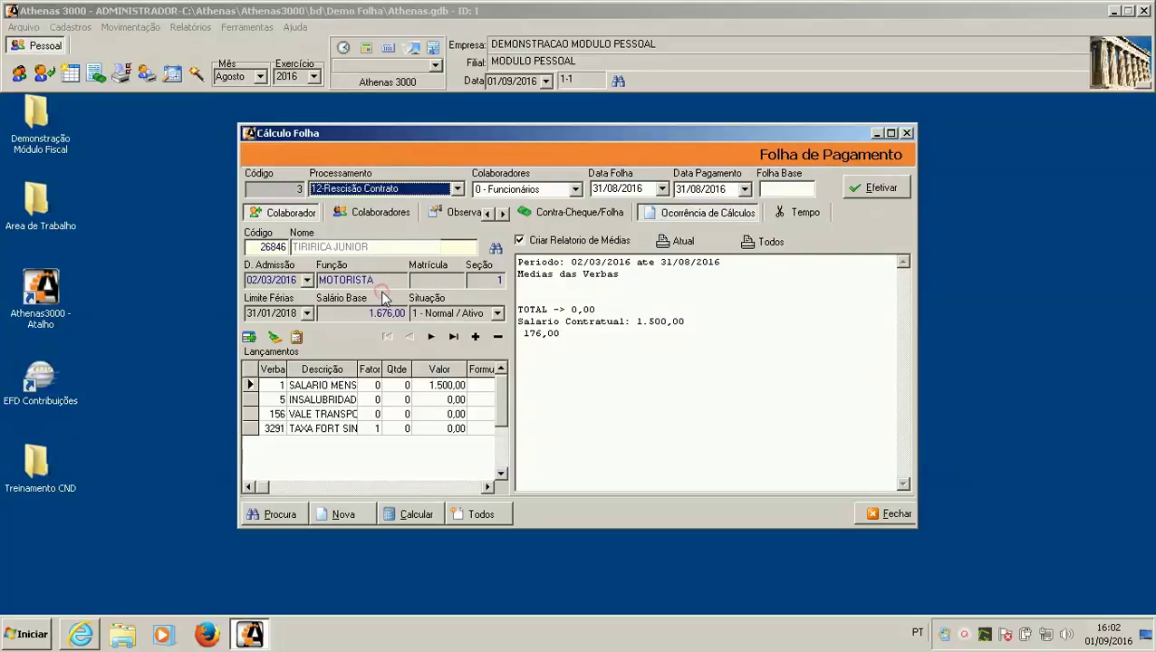
{"action": "left_click", "coordinate": [609, 188]}
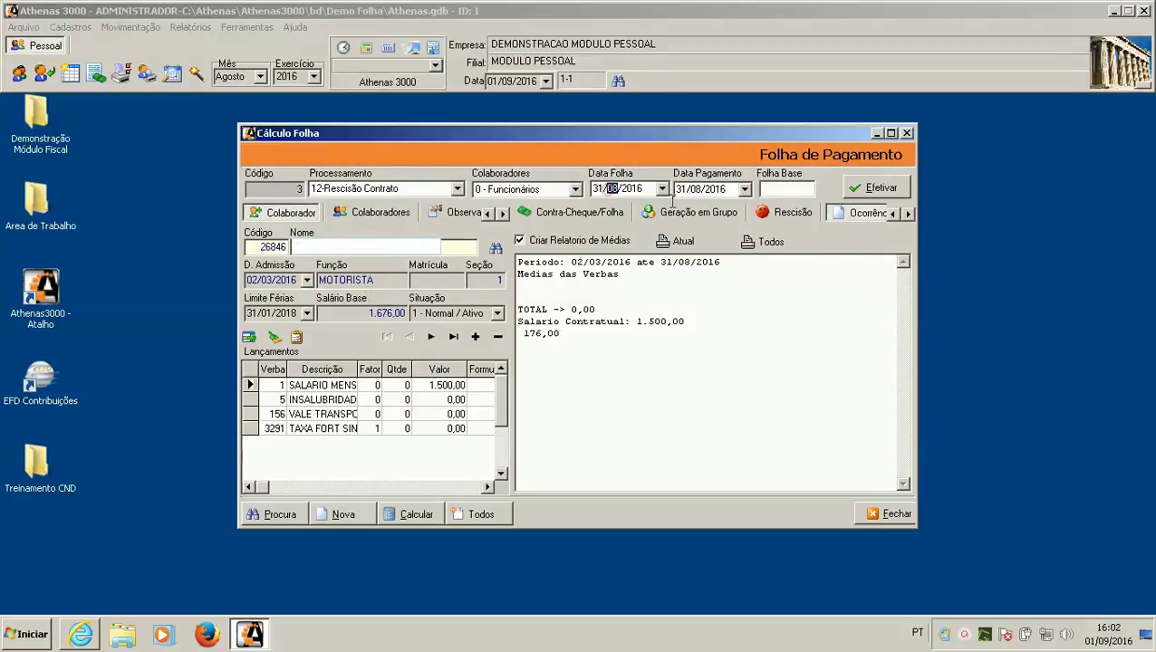
{"action": "left_click", "coordinate": [784, 211]}
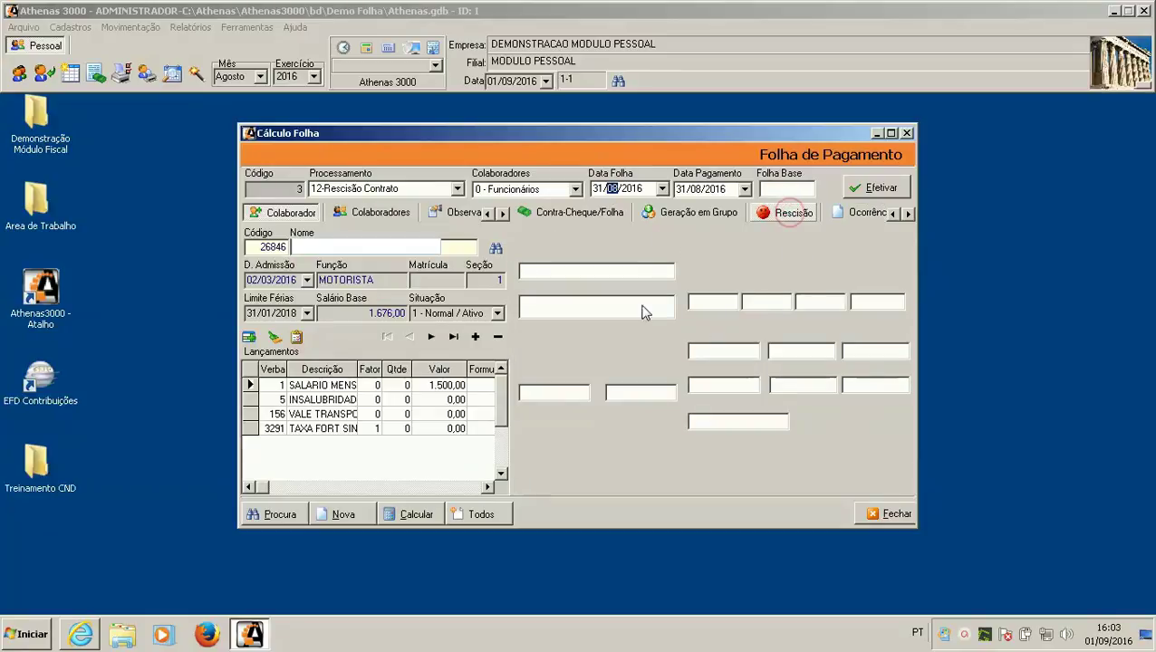
{"action": "left_click", "coordinate": [698, 213]}
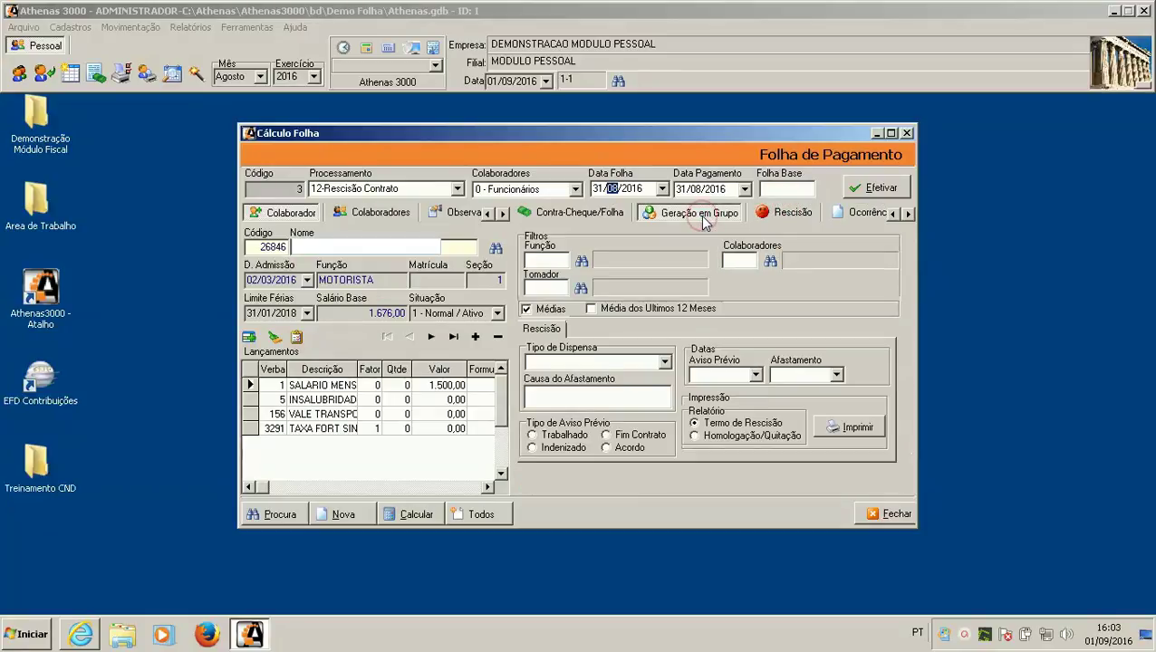
{"action": "left_click", "coordinate": [788, 214]}
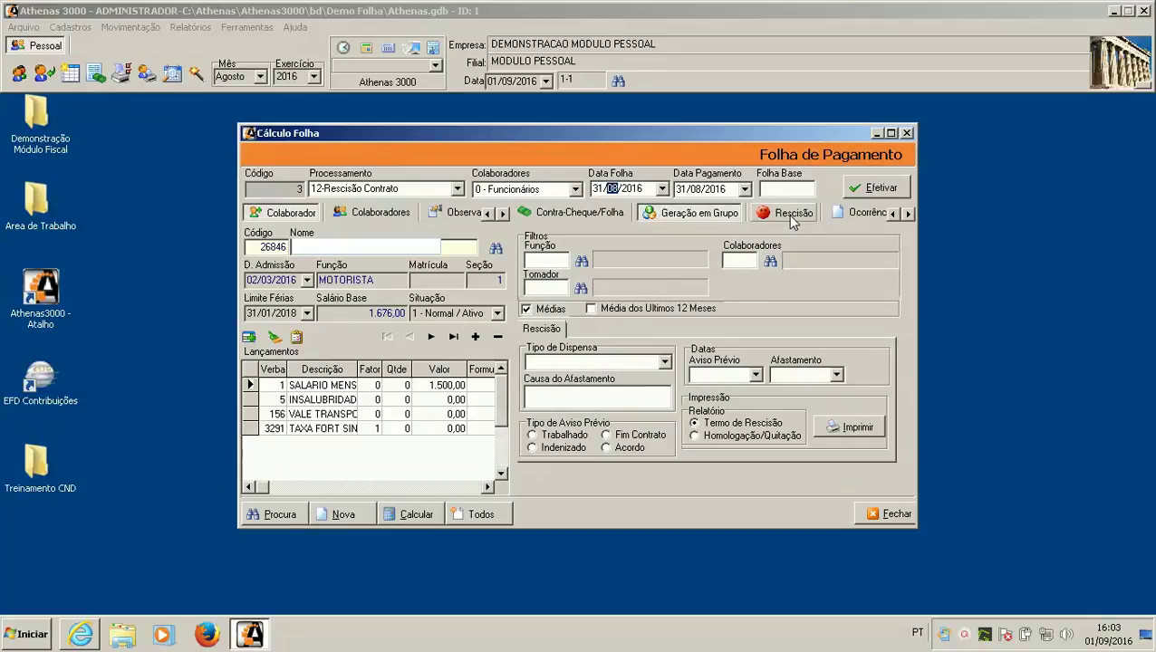
{"action": "left_click", "coordinate": [710, 212]}
Step: Switch the processing type to 9 - Diária, view the Colaboradores options and close the payroll calculation
{"action": "left_click", "coordinate": [457, 188]}
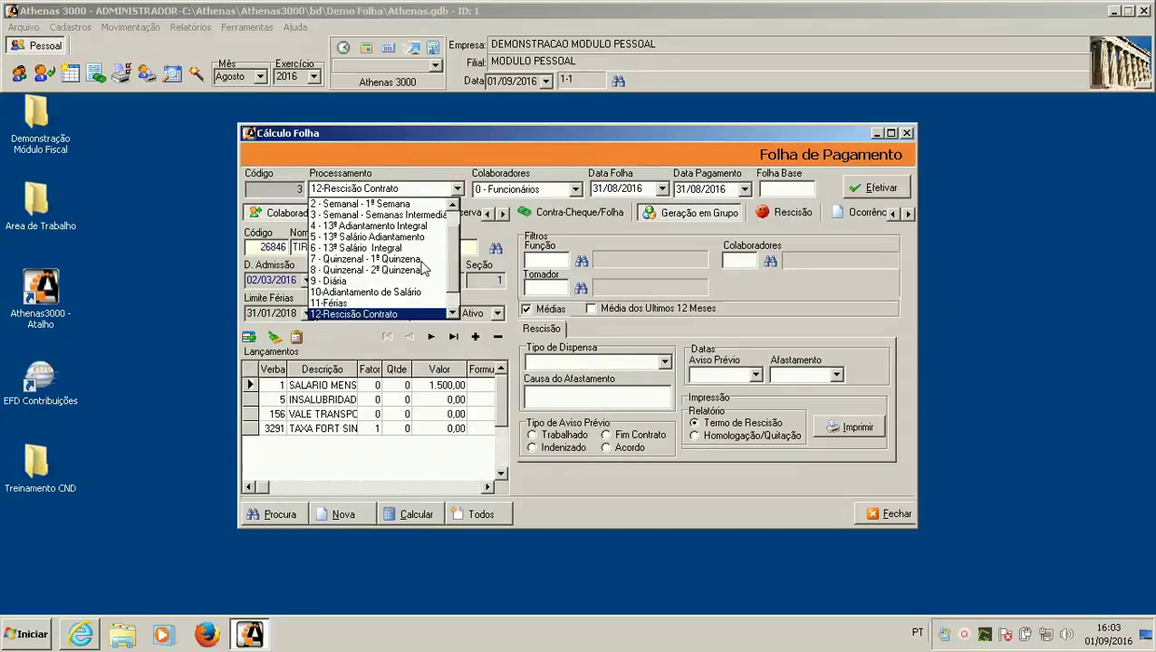
{"action": "left_click", "coordinate": [326, 283]}
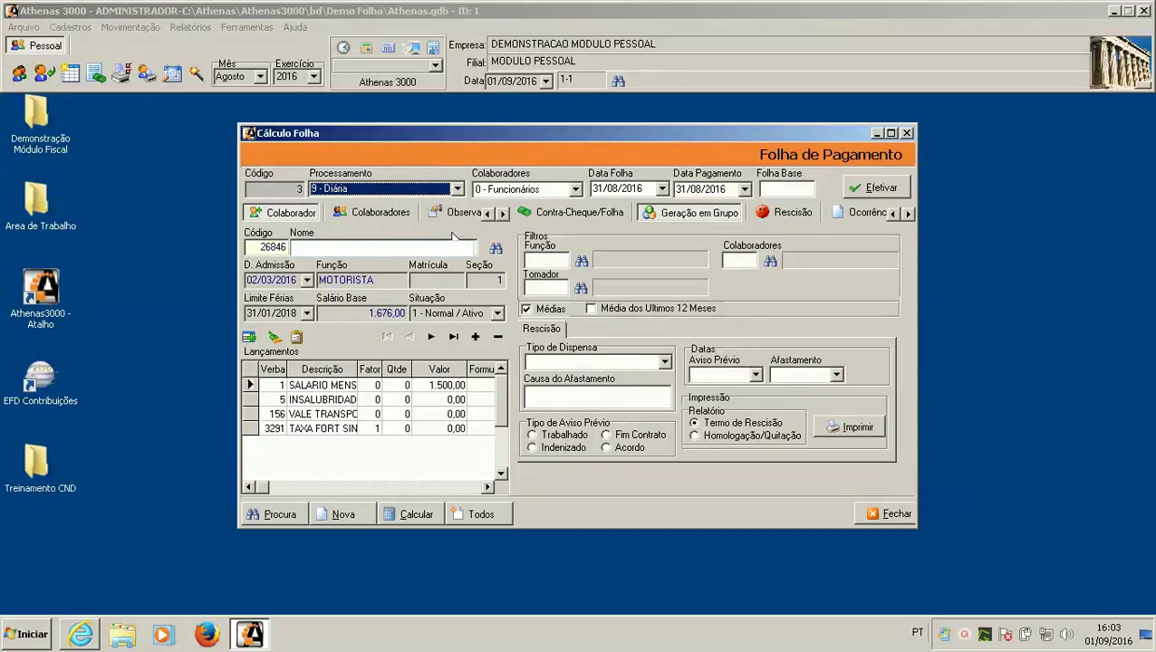
{"action": "left_click", "coordinate": [457, 189]}
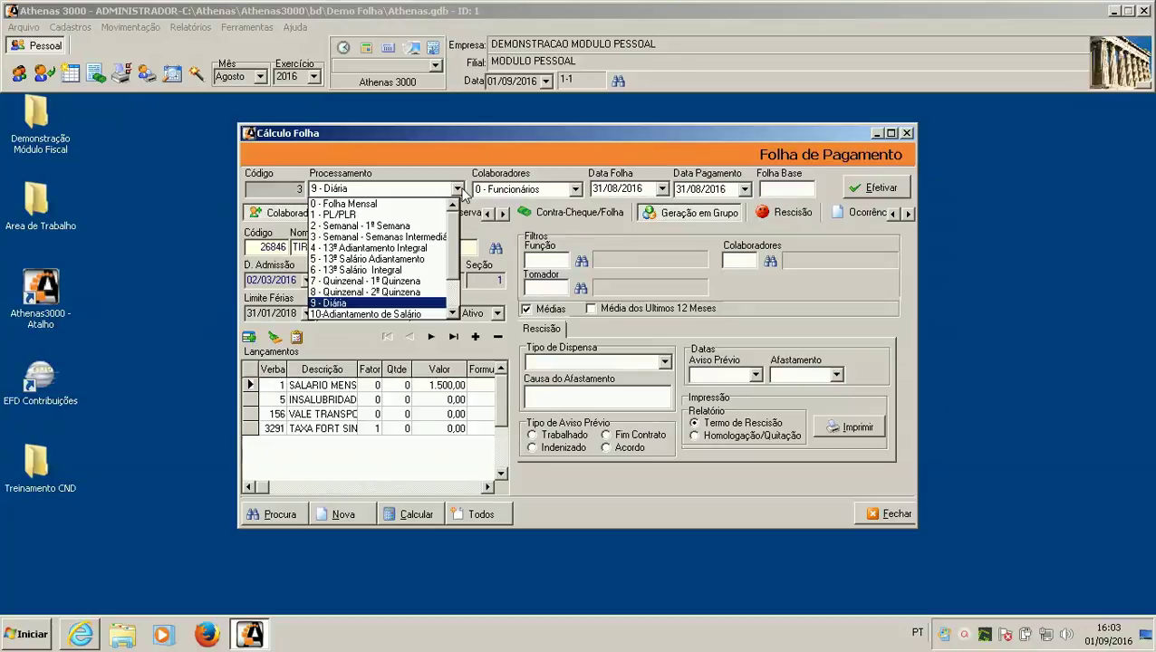
{"action": "left_click", "coordinate": [576, 188]}
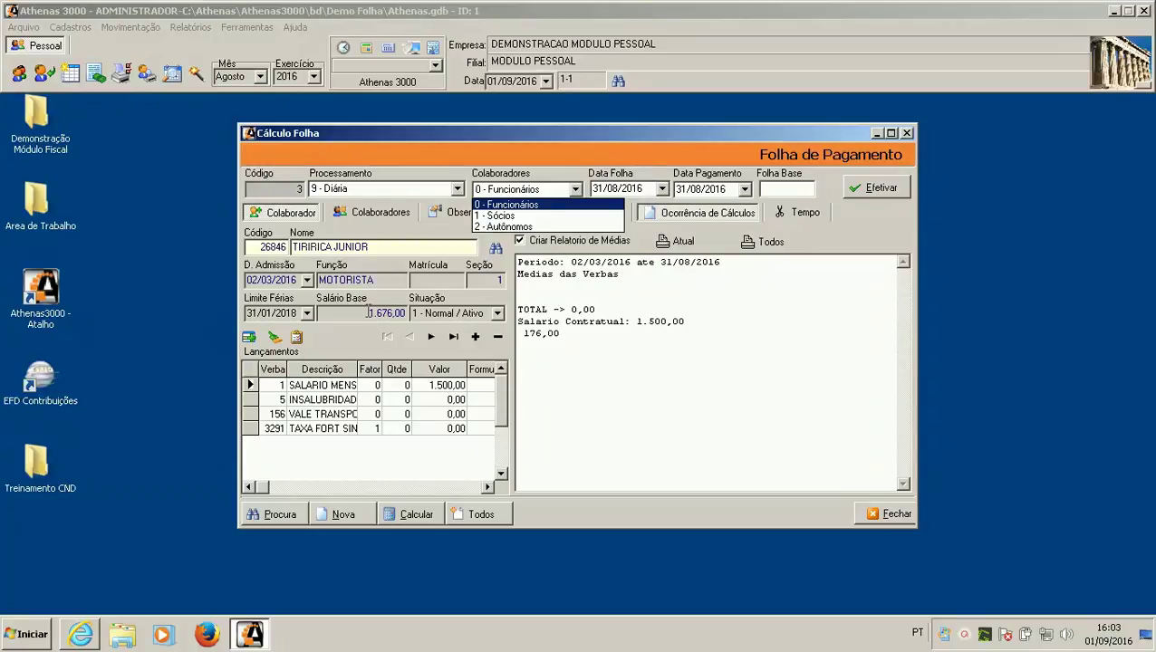
{"action": "left_click", "coordinate": [906, 133]}
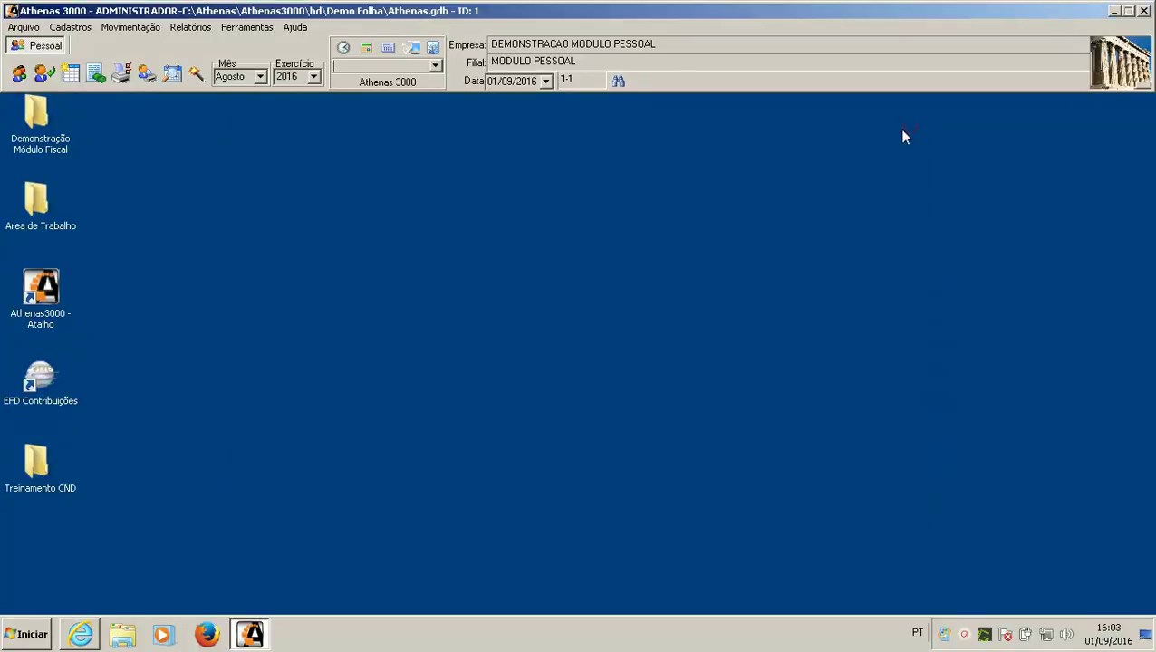
Step: Open Movimento de Funcionário and load the employee found by searching for records whose NOME is Não Está em Branco
{"action": "left_click", "coordinate": [115, 27]}
{"action": "left_click", "coordinate": [143, 67]}
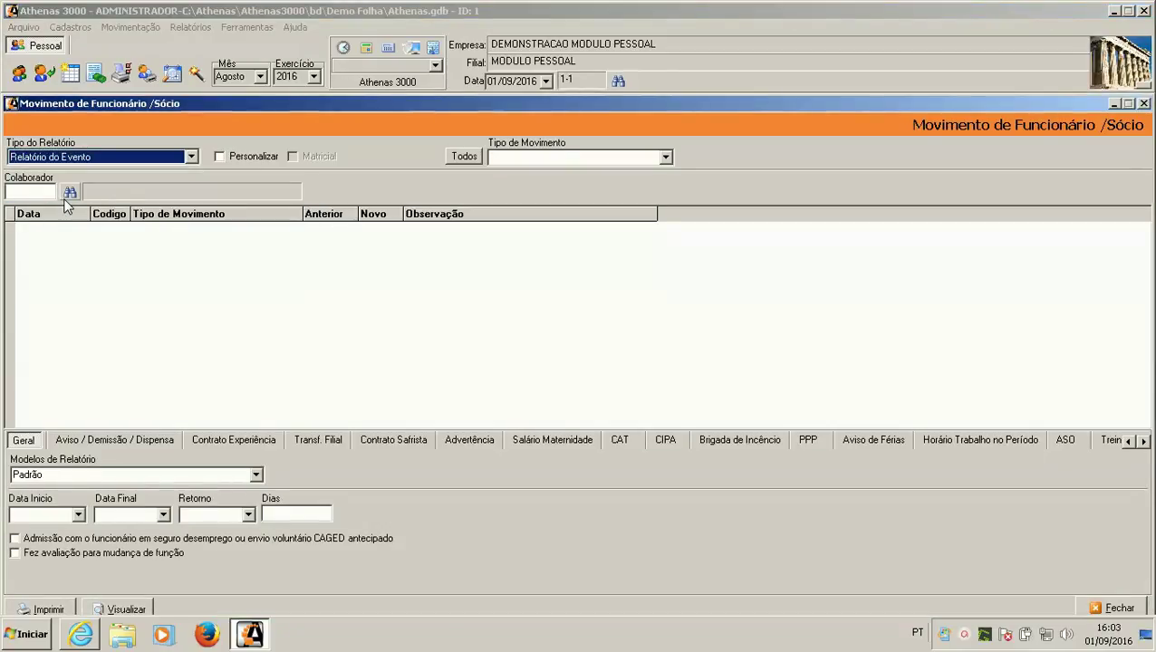
{"action": "left_click", "coordinate": [69, 194]}
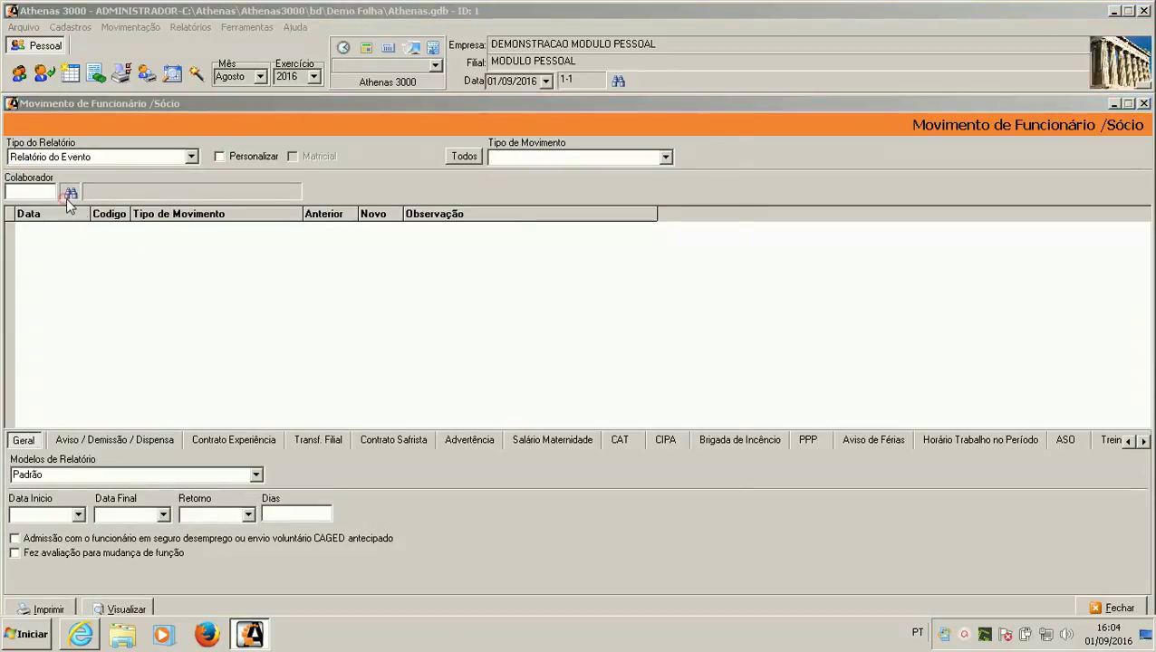
{"action": "left_click", "coordinate": [512, 214]}
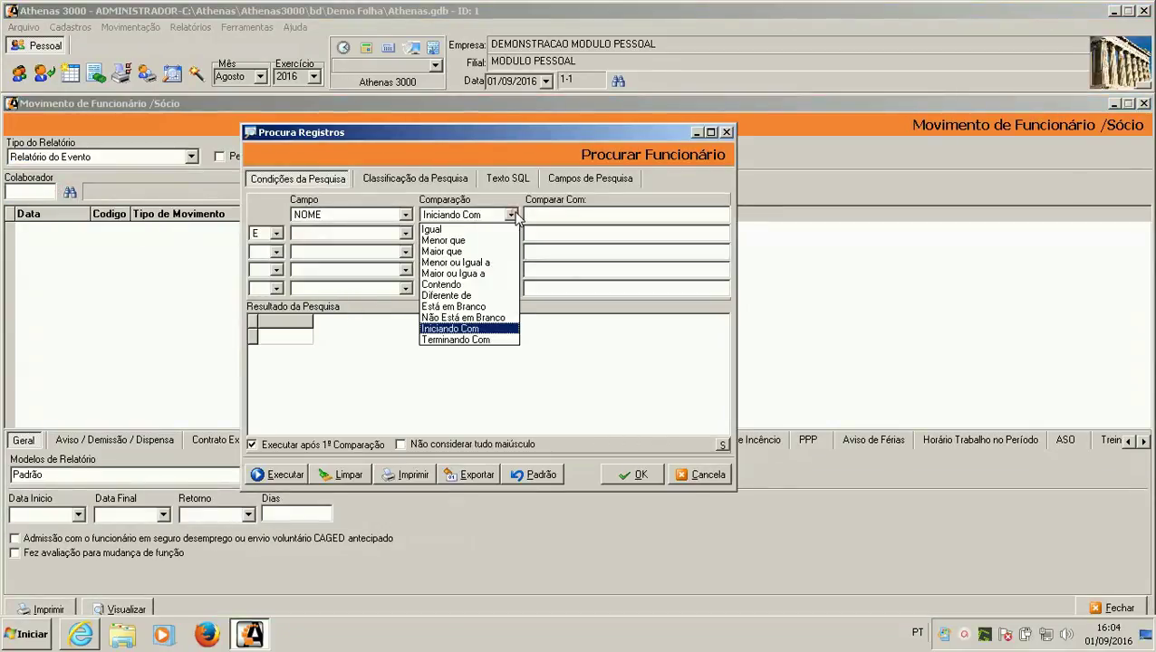
{"action": "left_click", "coordinate": [484, 317]}
{"action": "left_click", "coordinate": [290, 476]}
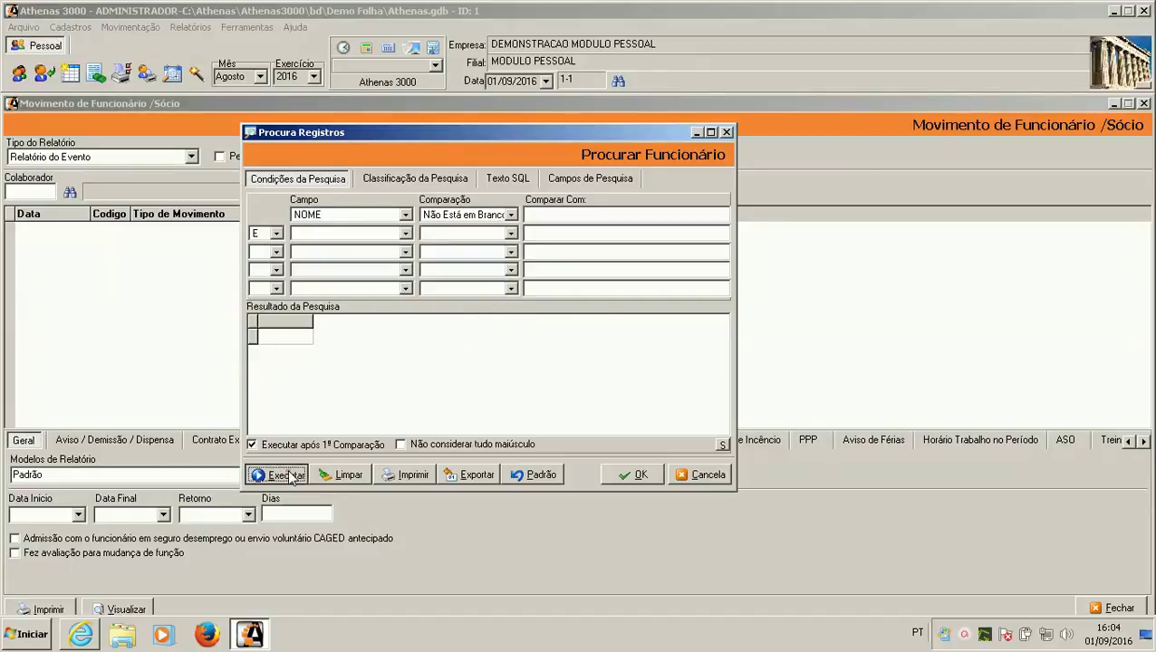
{"action": "double_click", "coordinate": [405, 356]}
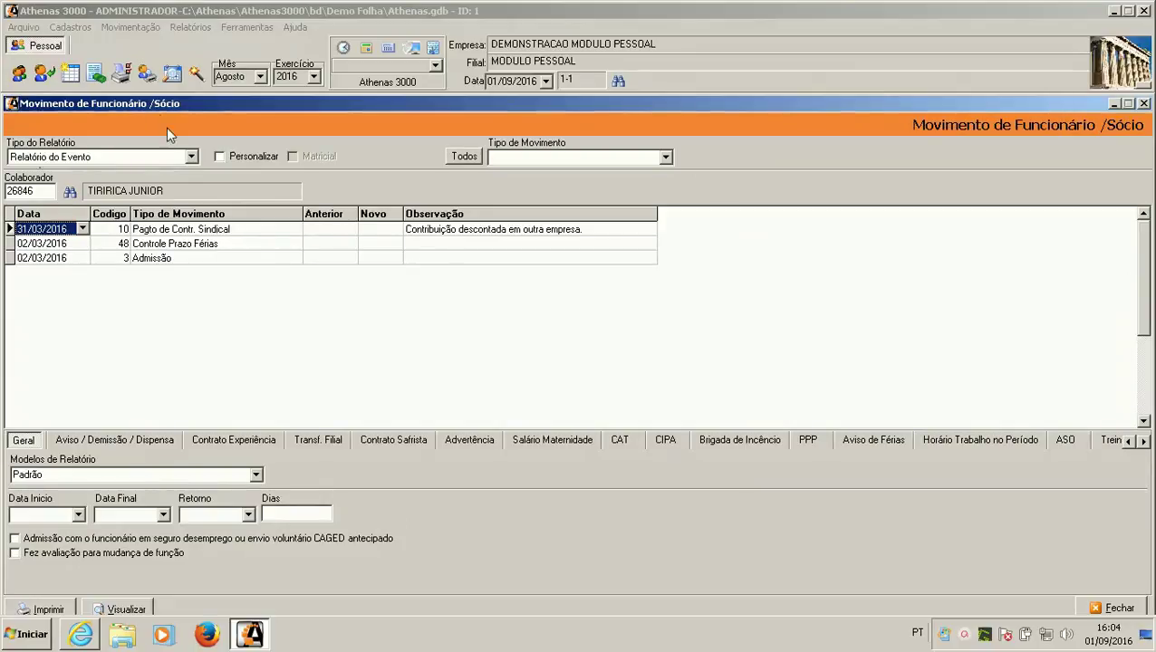
Step: Change the type of the 02/03/2016 Admissão movement to Pagto de Contr. Sindical
{"action": "left_click", "coordinate": [277, 247]}
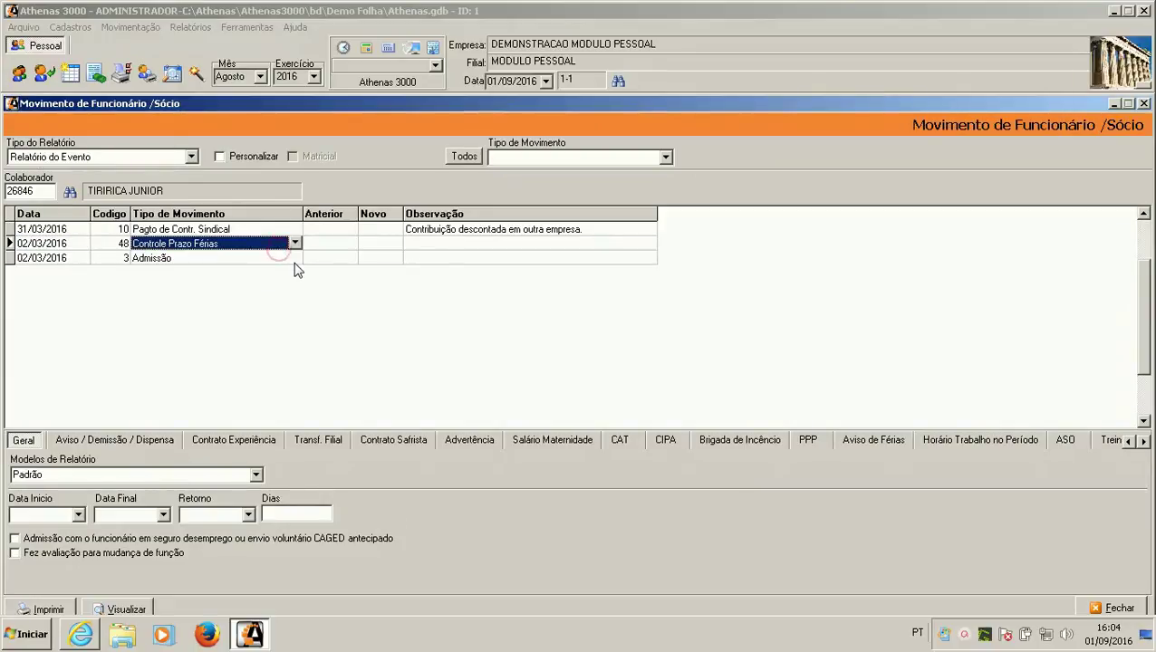
{"action": "left_click", "coordinate": [295, 259]}
{"action": "left_click", "coordinate": [295, 259]}
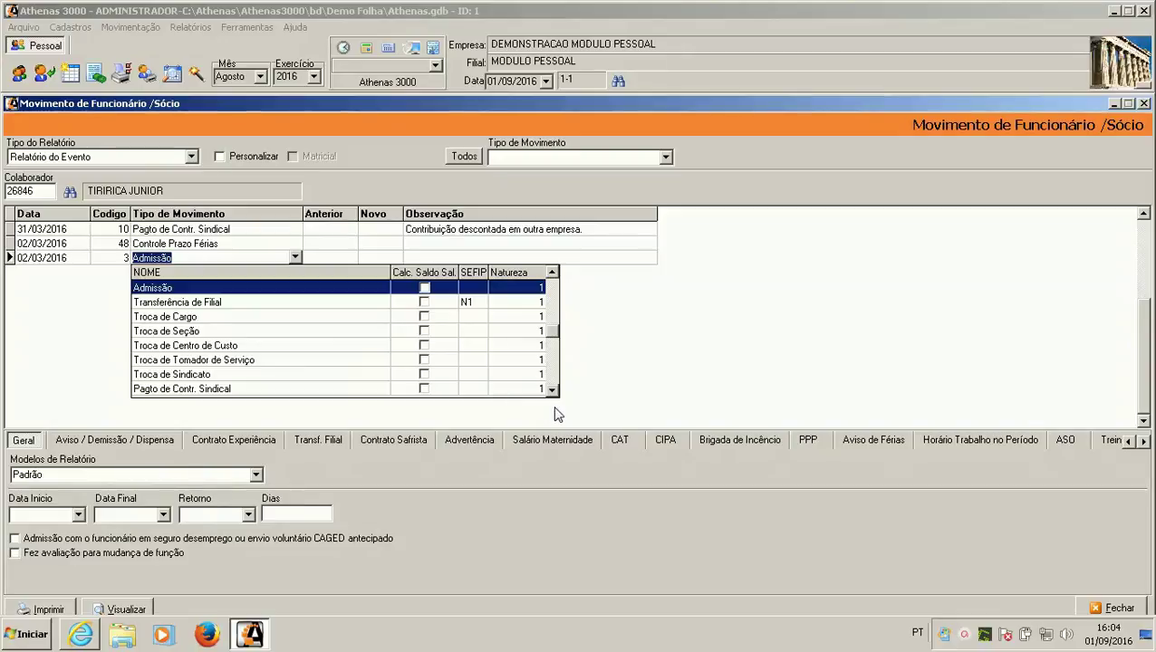
{"action": "left_click", "coordinate": [534, 389]}
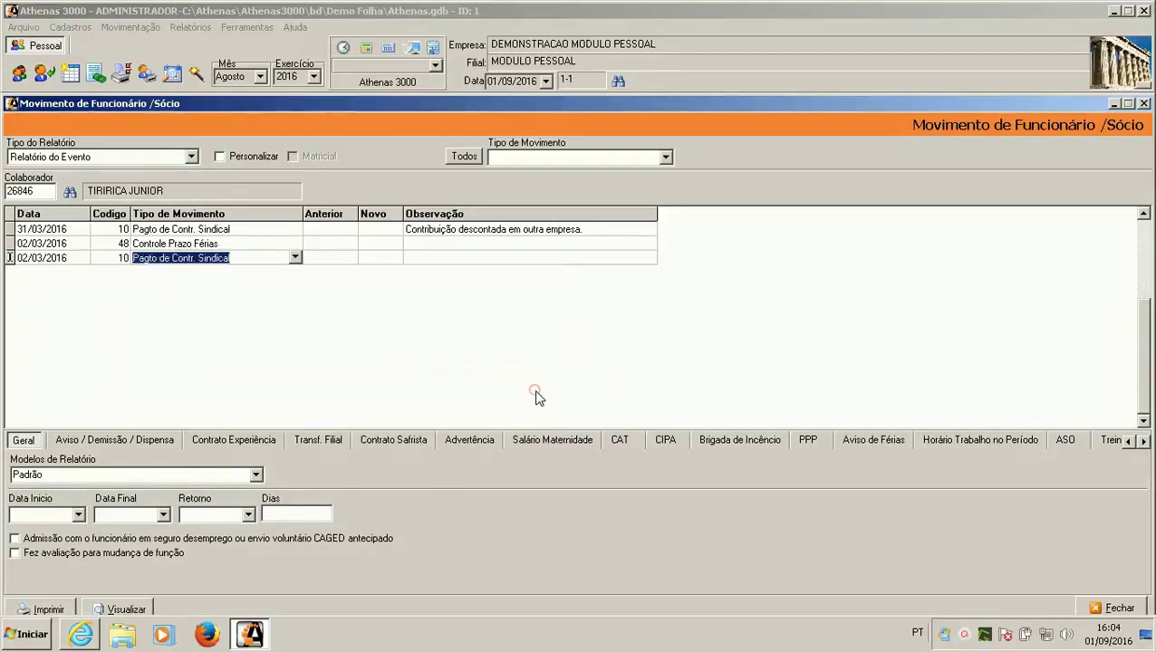
Step: Browse the available movement types for the last 02/03/2016 entry and choose Participação no CIPA
{"action": "left_click", "coordinate": [294, 258]}
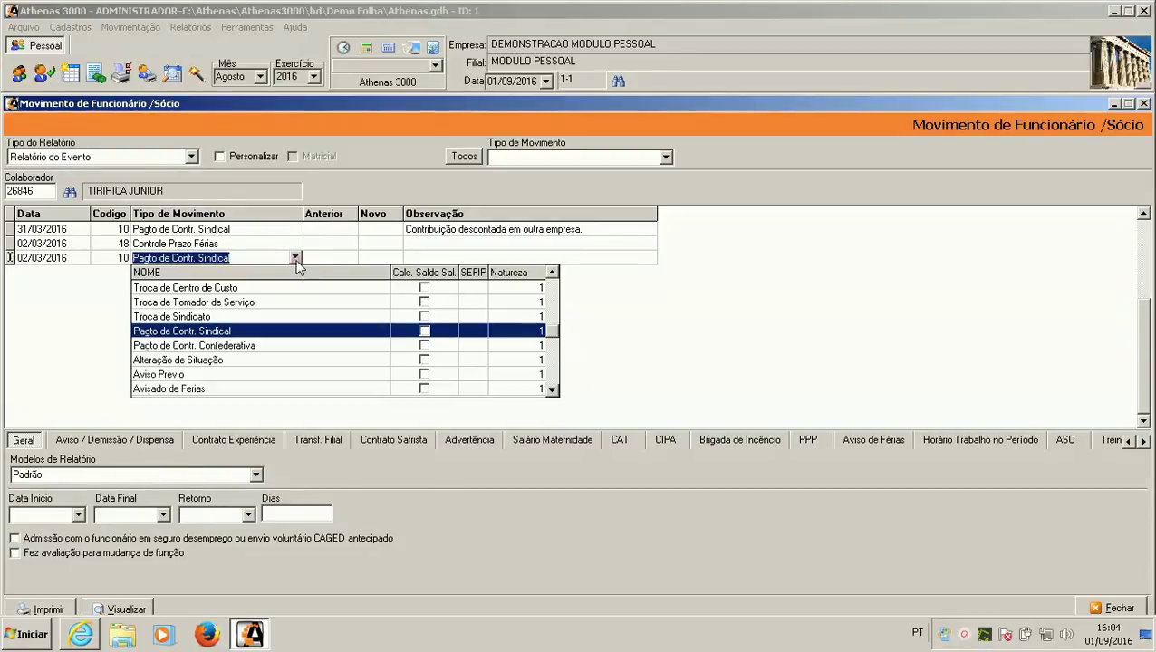
{"action": "left_click", "coordinate": [553, 390]}
{"action": "left_click", "coordinate": [552, 389]}
{"action": "left_click", "coordinate": [553, 389]}
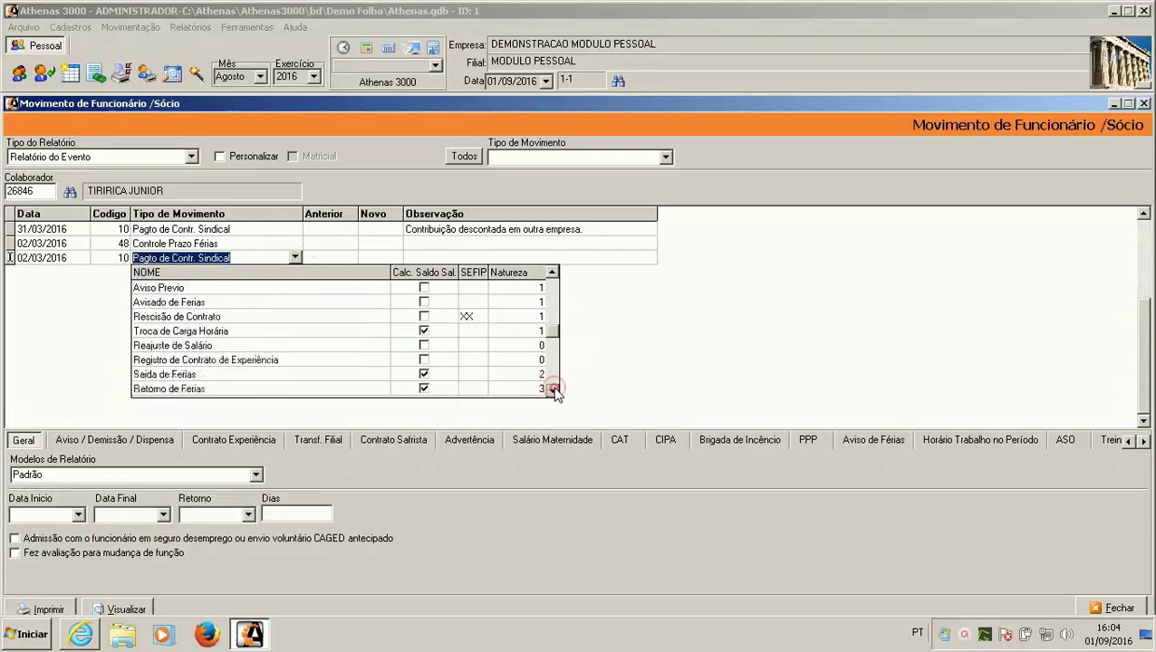
{"action": "left_click", "coordinate": [552, 390]}
{"action": "left_click", "coordinate": [553, 389]}
{"action": "left_click", "coordinate": [553, 390]}
{"action": "left_click", "coordinate": [553, 389]}
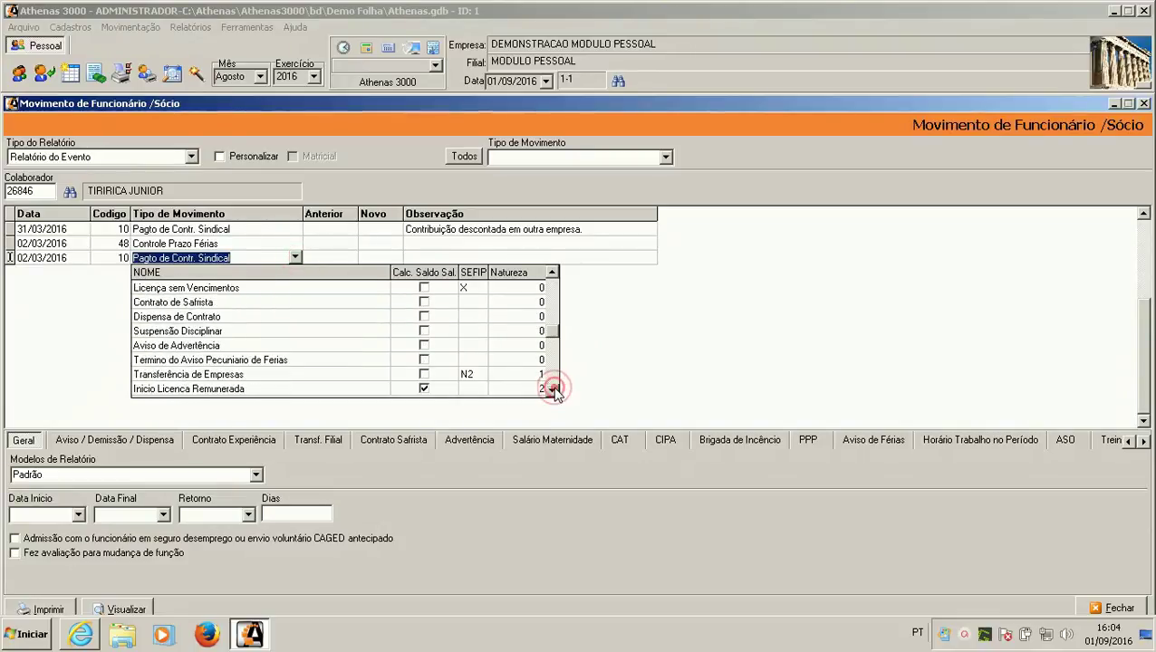
{"action": "left_click", "coordinate": [553, 390]}
{"action": "left_click", "coordinate": [552, 389]}
{"action": "left_click", "coordinate": [553, 390]}
{"action": "left_click", "coordinate": [552, 390]}
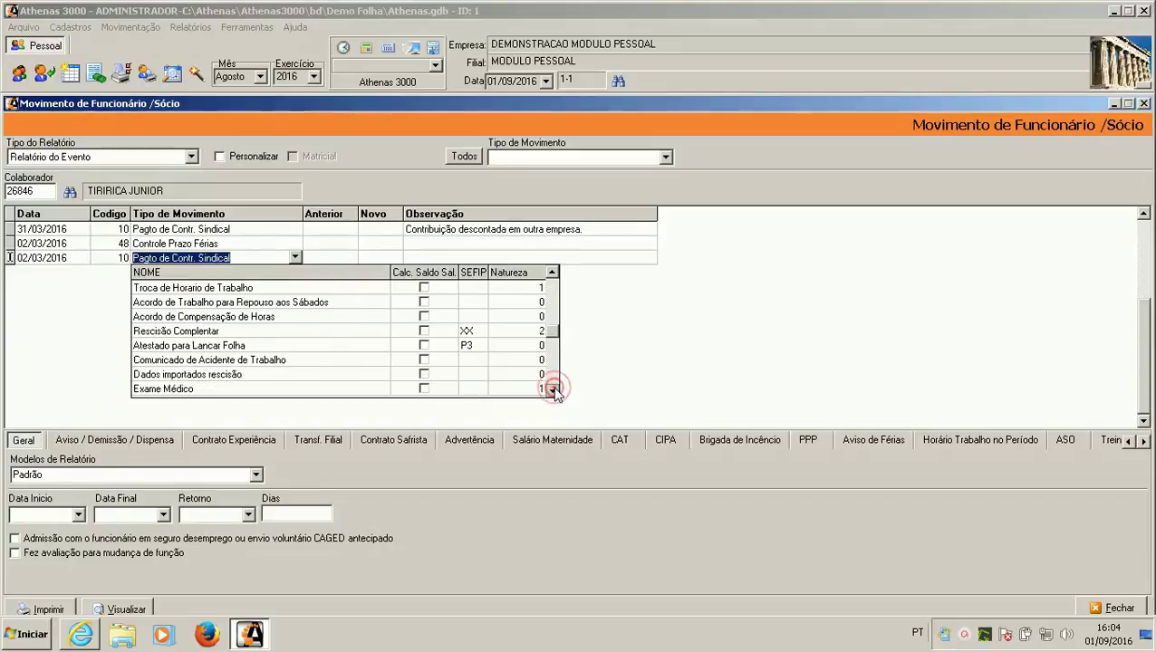
{"action": "left_click", "coordinate": [553, 389]}
{"action": "left_click", "coordinate": [552, 389]}
{"action": "left_click", "coordinate": [553, 390]}
{"action": "left_click", "coordinate": [553, 389]}
{"action": "left_click", "coordinate": [553, 390]}
{"action": "left_click", "coordinate": [552, 390]}
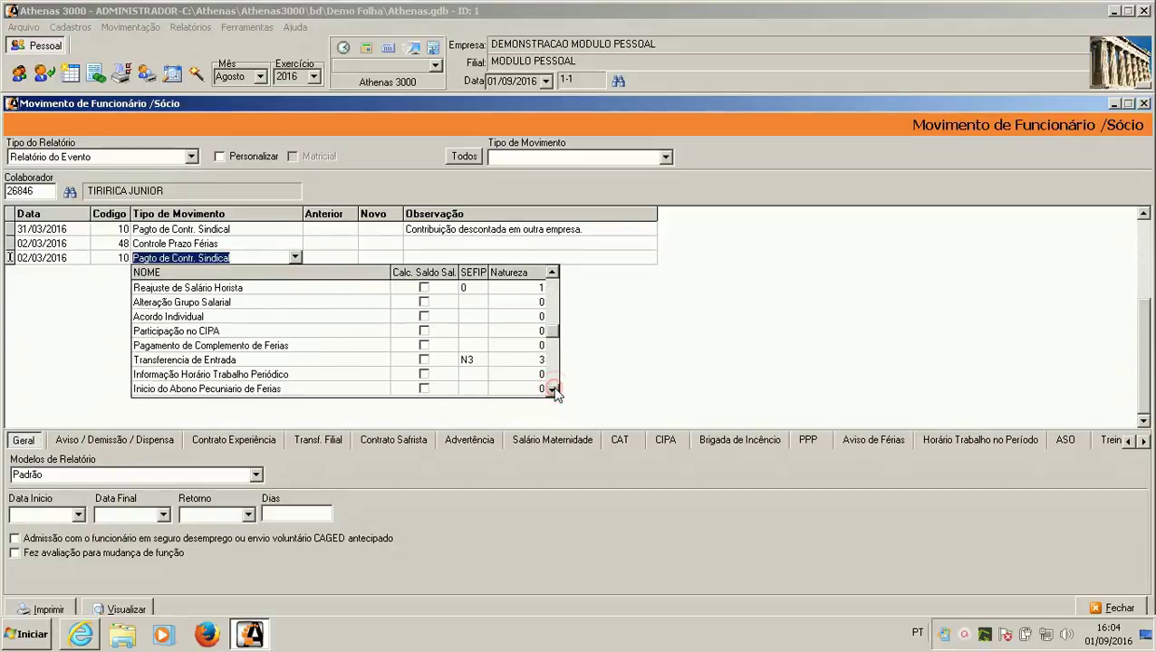
{"action": "left_click", "coordinate": [552, 389]}
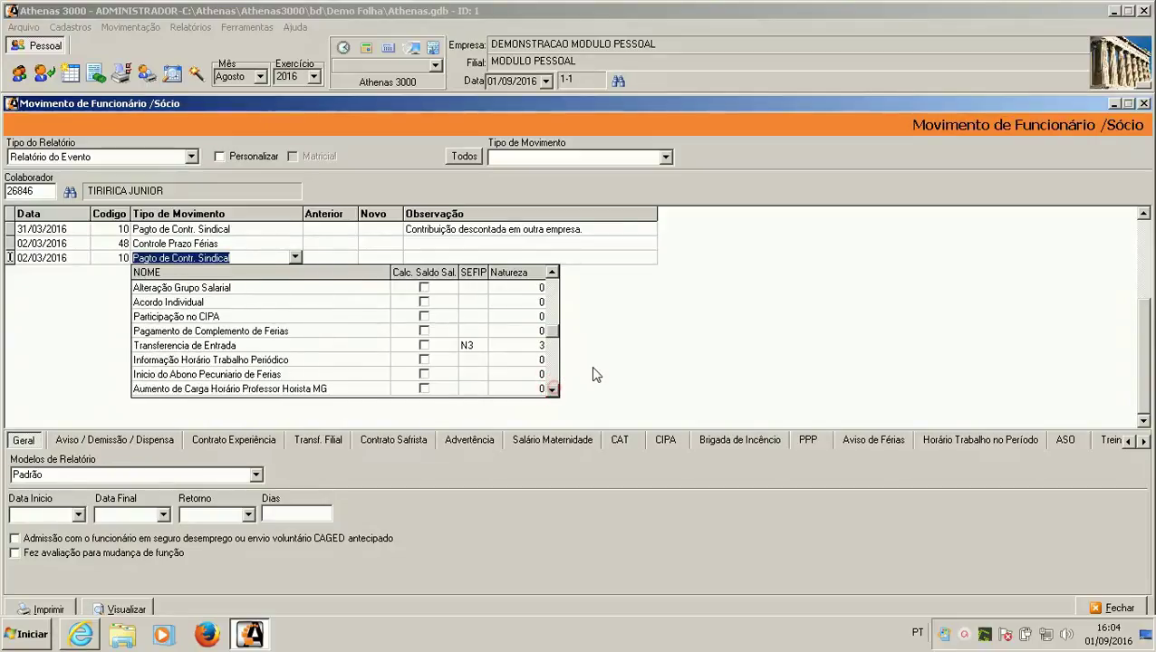
{"action": "left_click", "coordinate": [205, 319]}
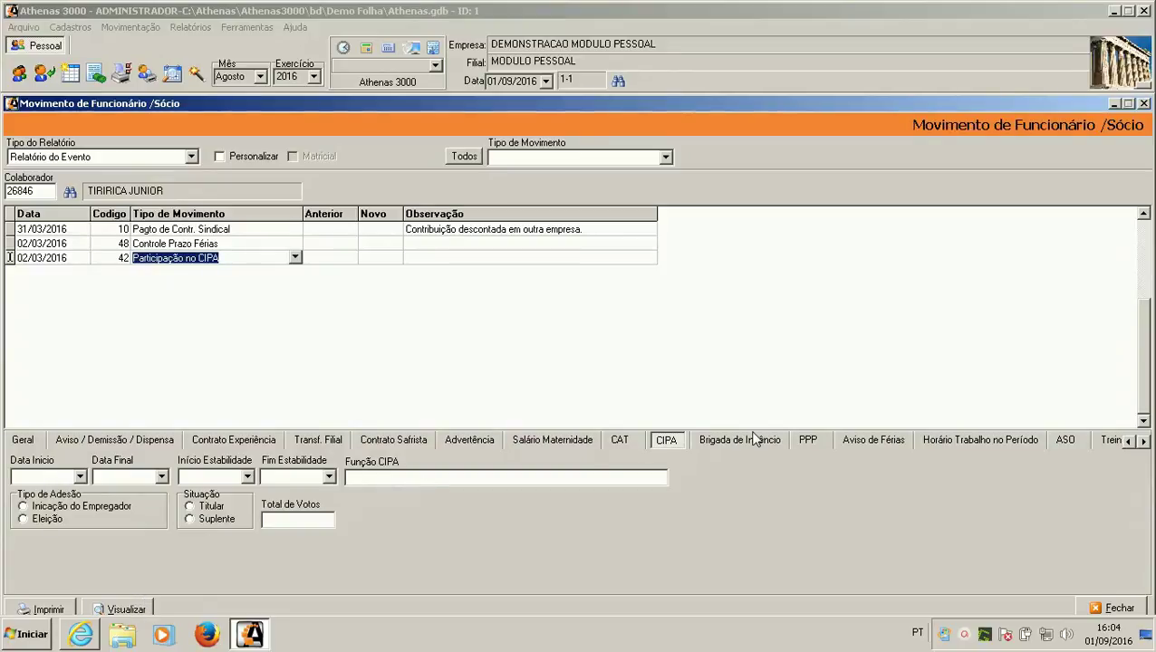
Step: Review the PPP and CAT sections and the movement type list, then close Movimento de Funcionário
{"action": "left_click", "coordinate": [807, 442]}
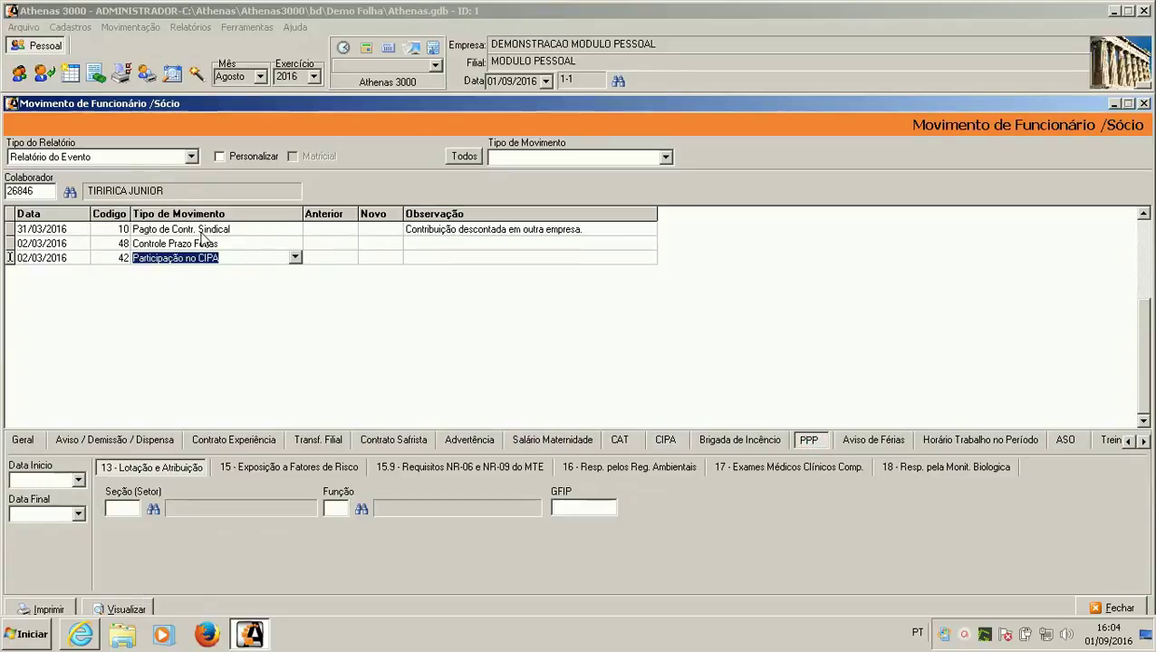
{"action": "left_click", "coordinate": [296, 257]}
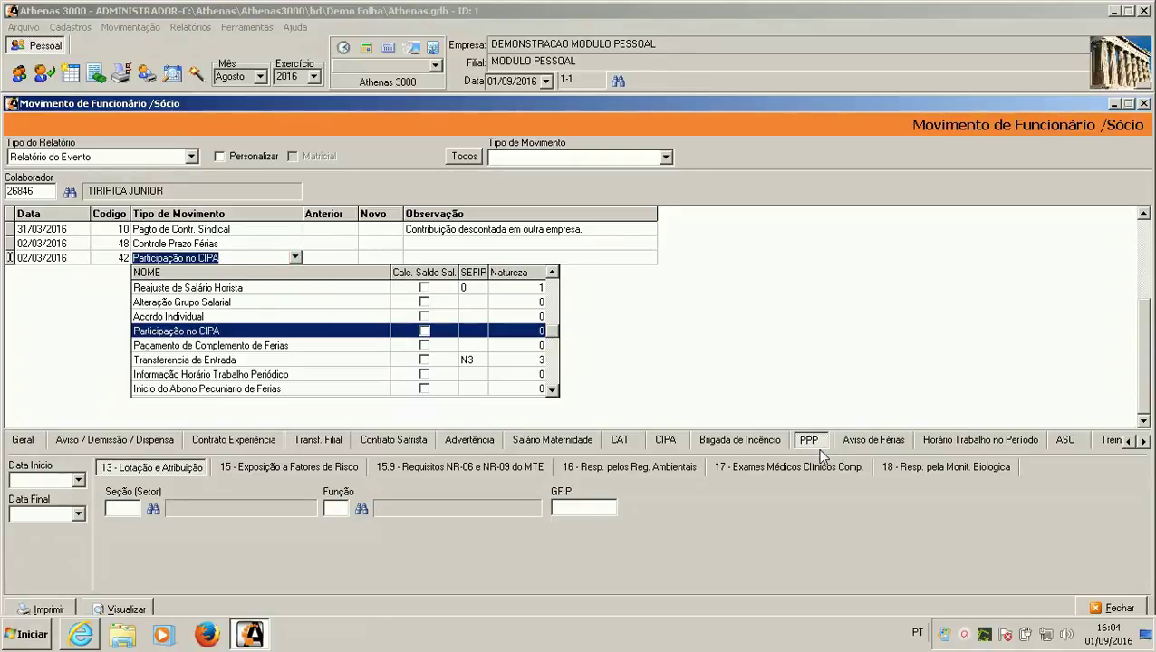
{"action": "left_click", "coordinate": [626, 441]}
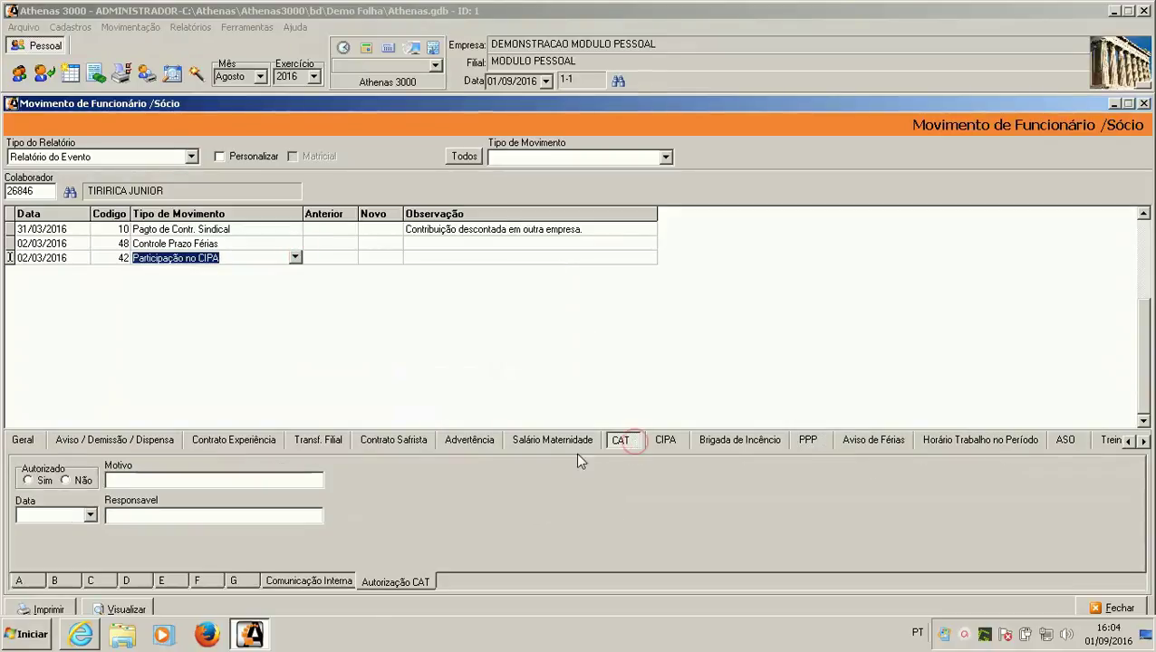
{"action": "left_click", "coordinate": [295, 257]}
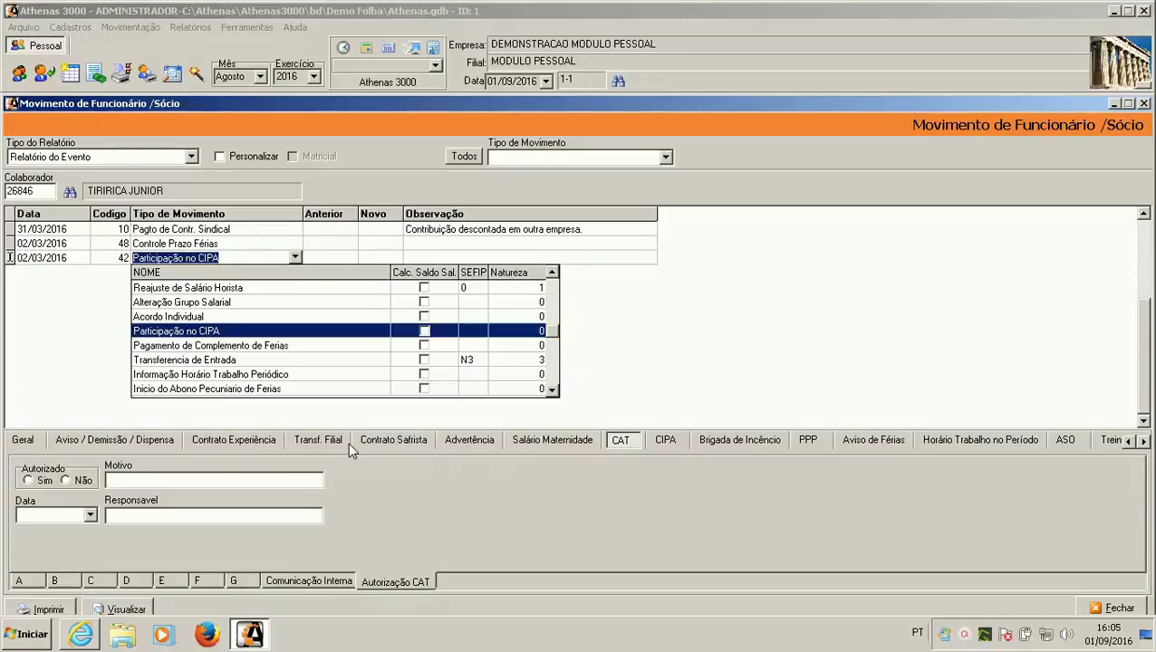
{"action": "left_click", "coordinate": [638, 323]}
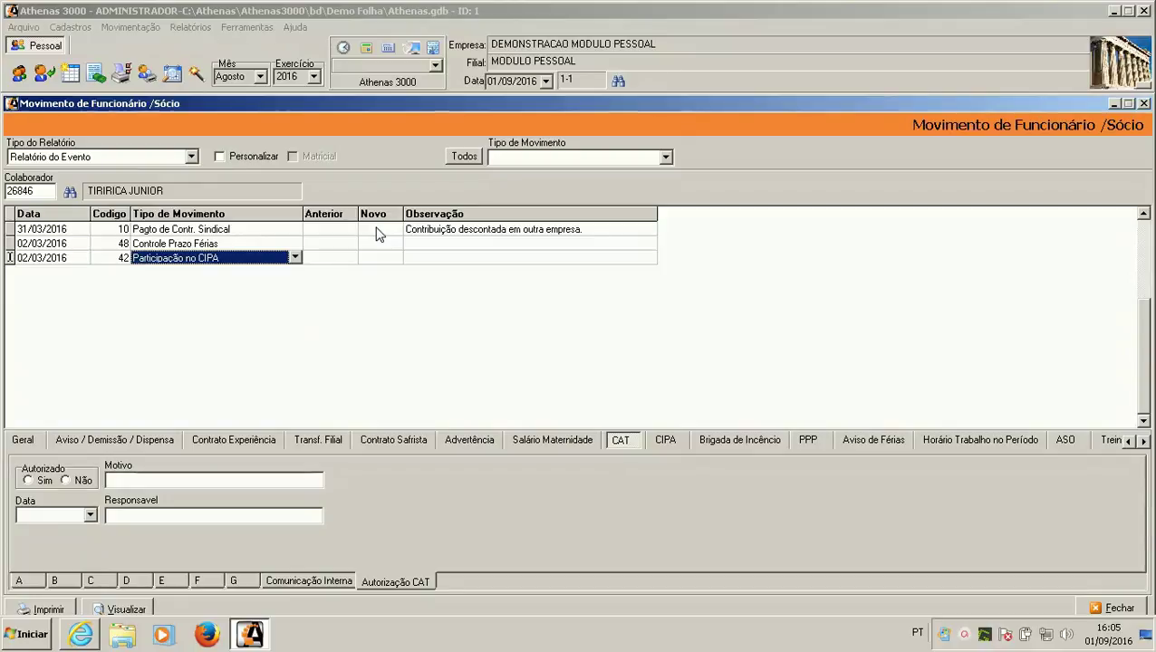
{"action": "left_click", "coordinate": [1144, 106]}
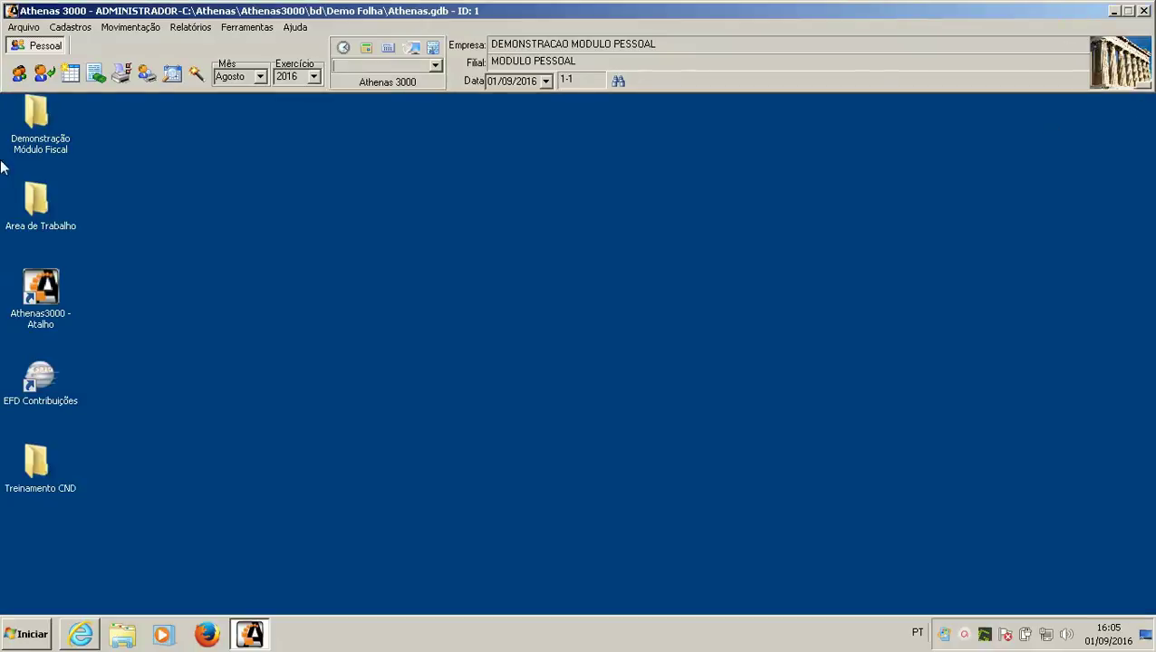
Step: Open Lançamentos Variáveis and review the bulk operations offered for the entries, such as Copiar Registros do Mês Anterior
{"action": "left_click", "coordinate": [132, 27]}
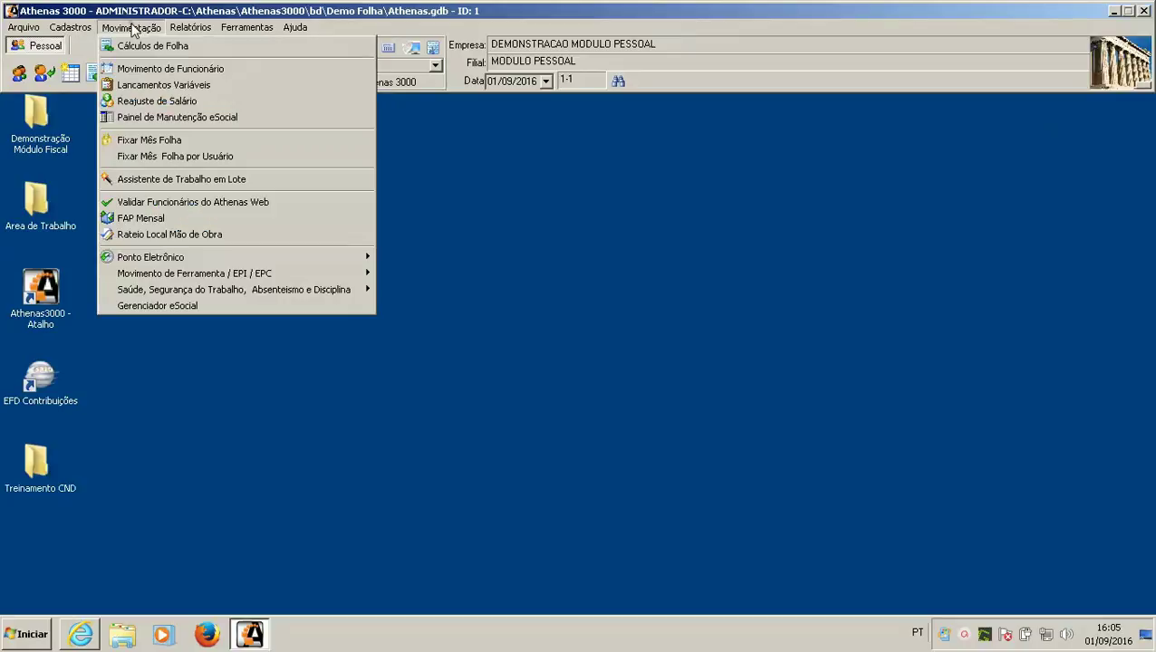
{"action": "left_click", "coordinate": [149, 84]}
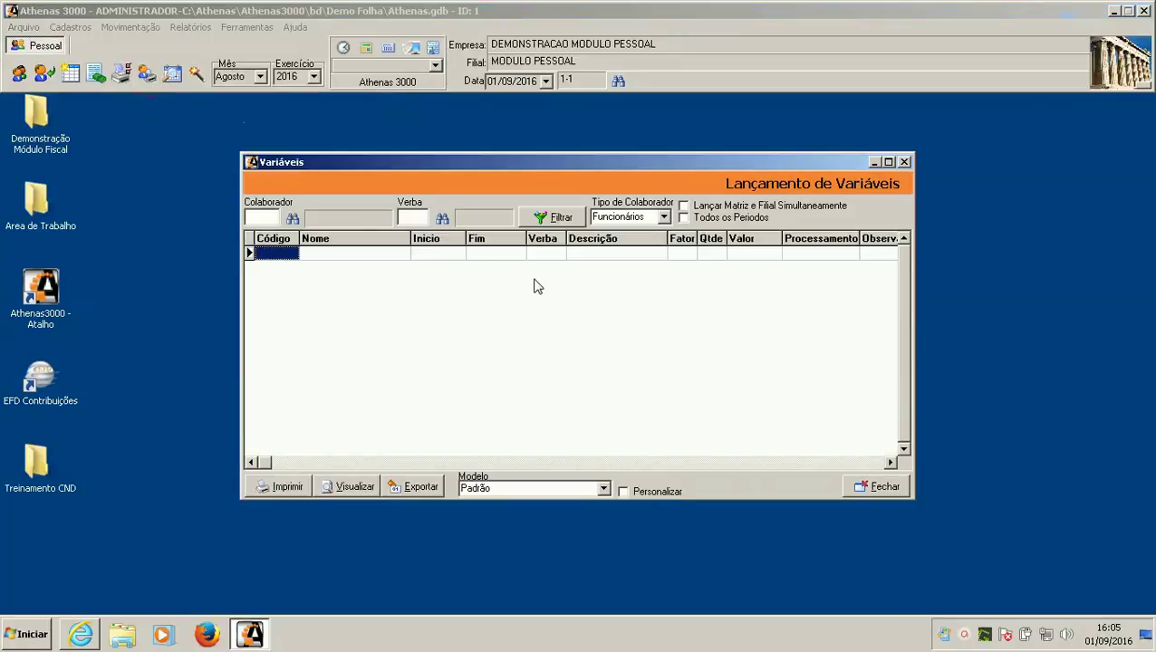
{"action": "left_click_drag", "start_coordinate": [543, 168], "coordinate": [540, 138]}
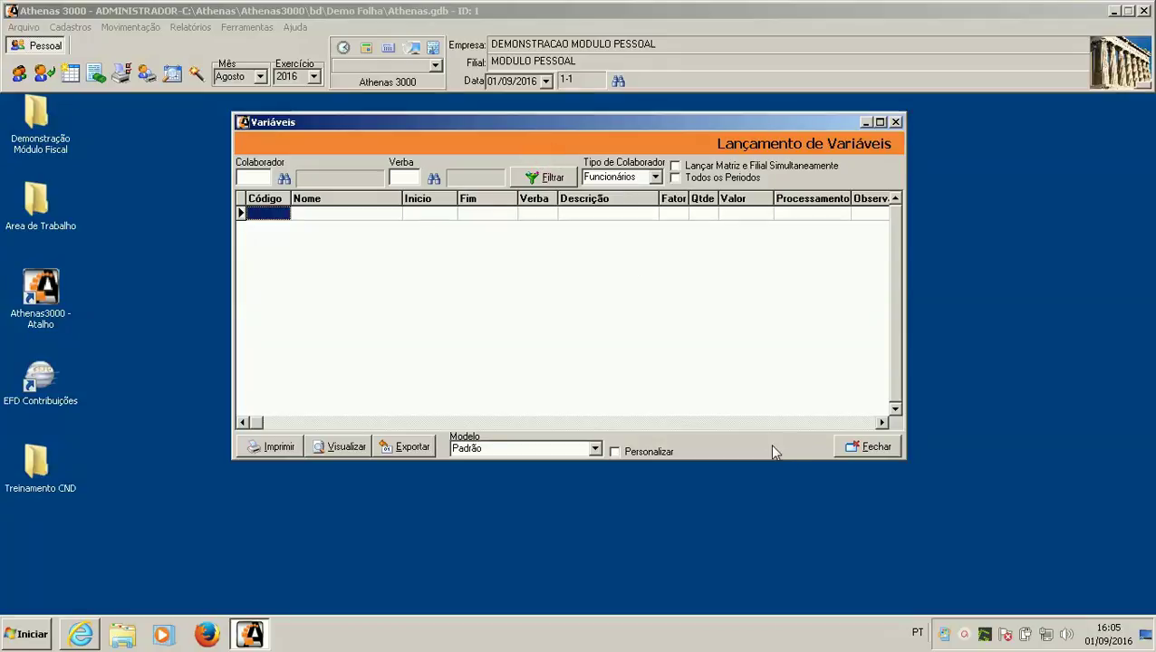
{"action": "right_click", "coordinate": [633, 334]}
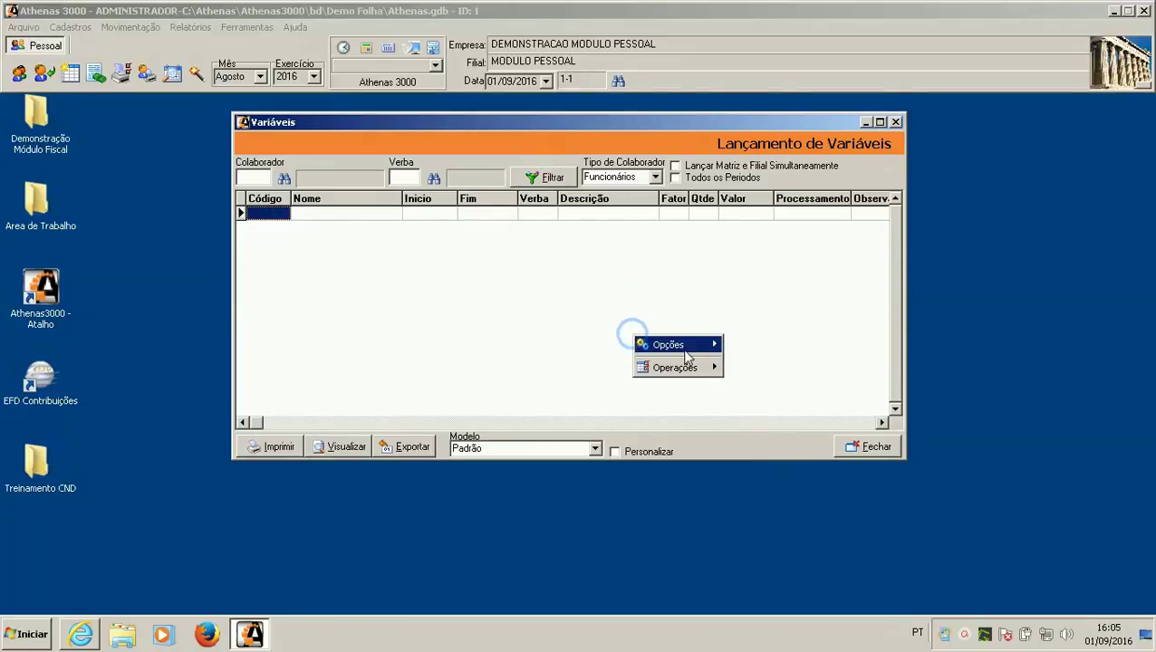
{"action": "mouse_move", "coordinate": [720, 369]}
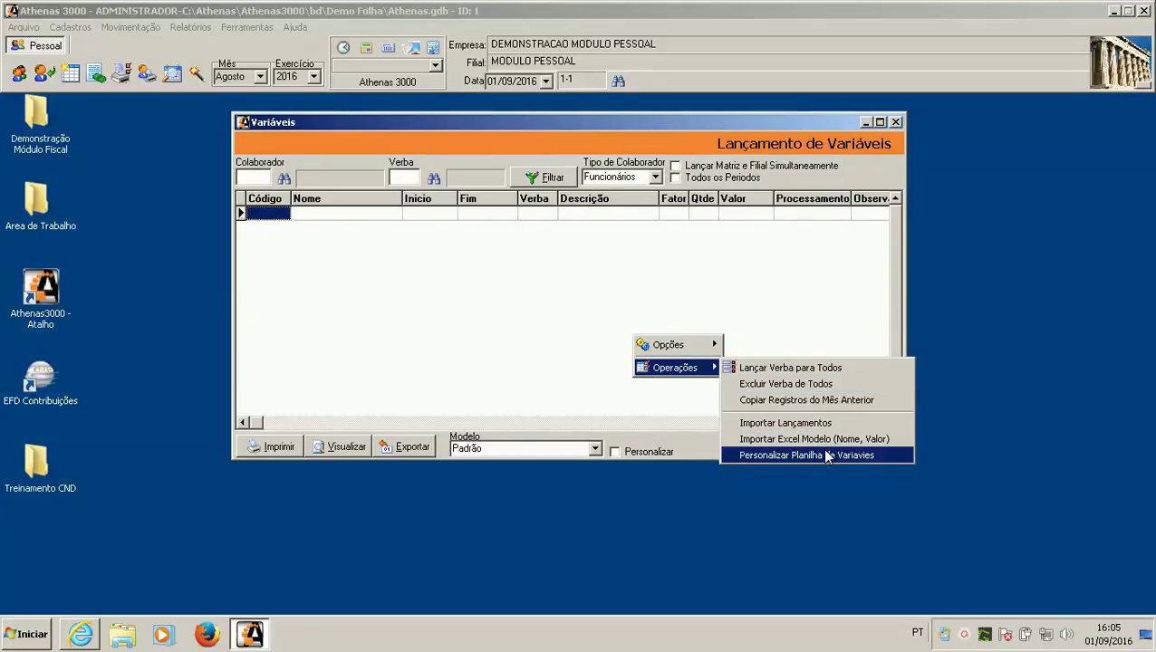
{"action": "left_click", "coordinate": [812, 404]}
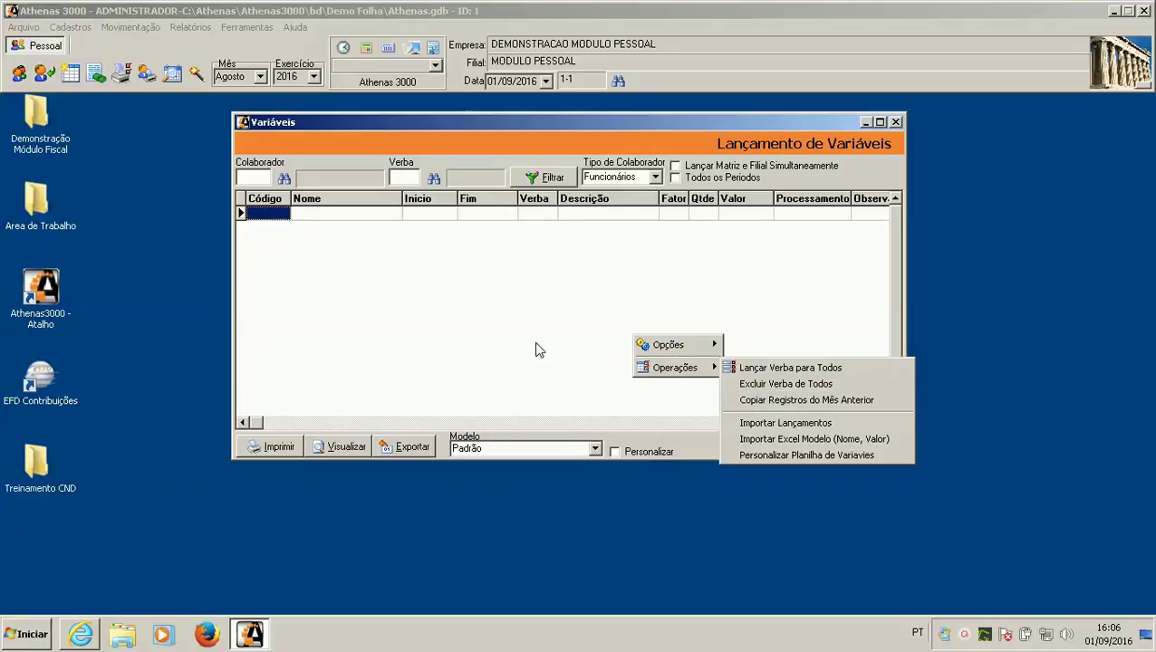
{"action": "left_click", "coordinate": [356, 219]}
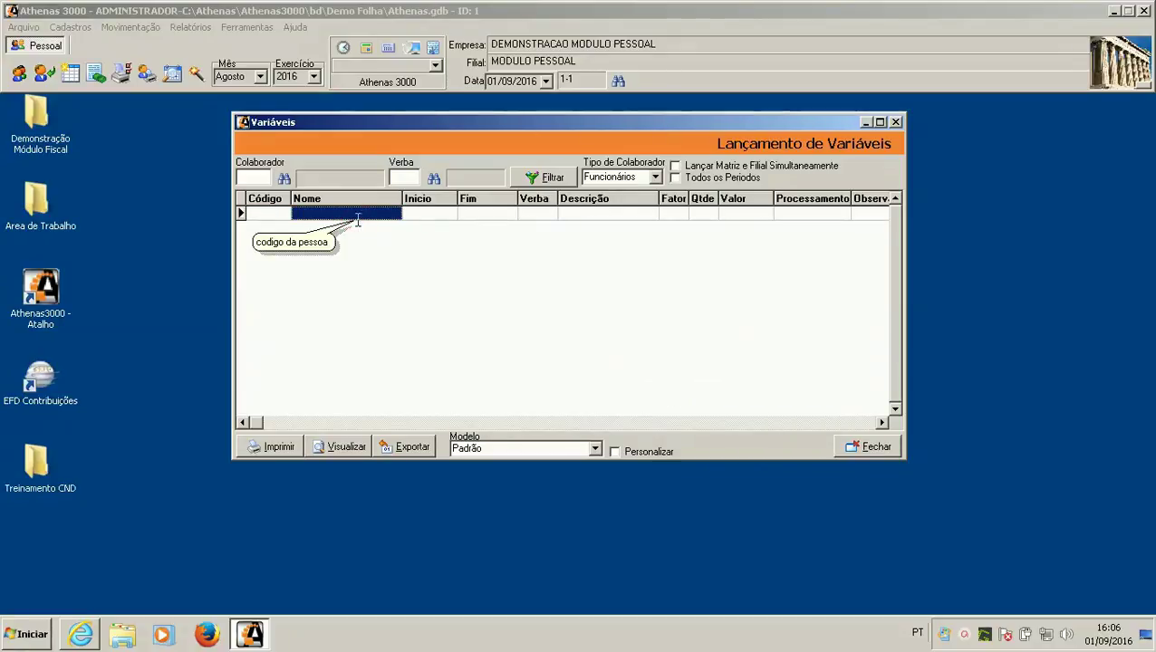
Step: Choose Pesquisa Incremental Colaborador and start a variable entry by finding the employee by name
{"action": "right_click", "coordinate": [363, 260]}
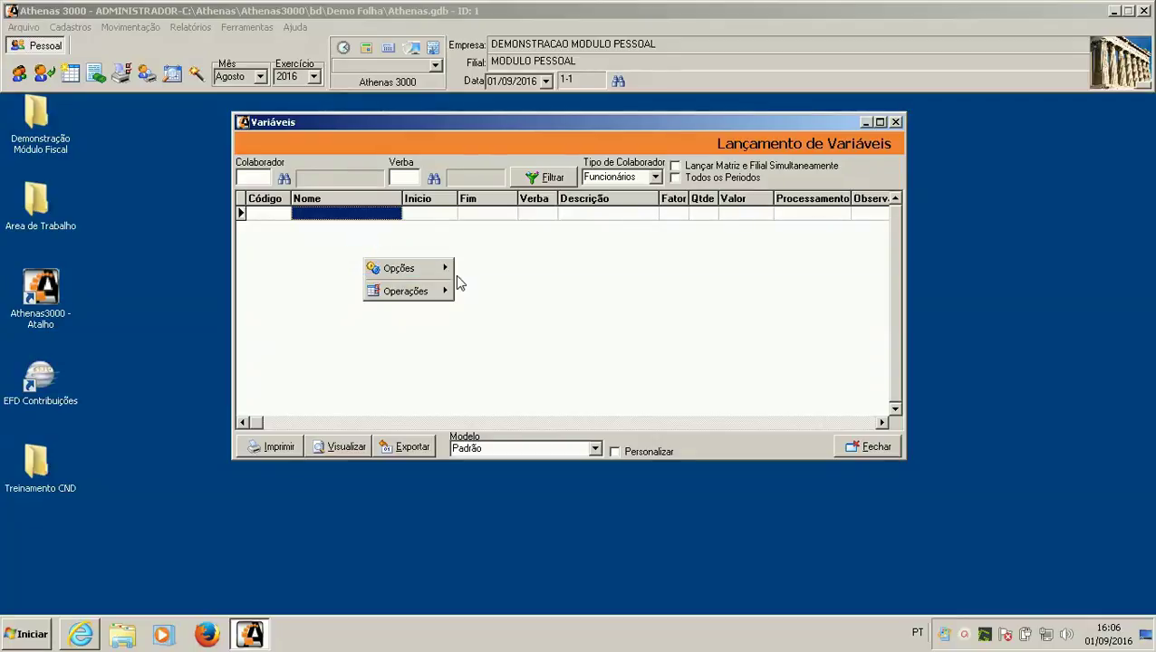
{"action": "mouse_move", "coordinate": [440, 275]}
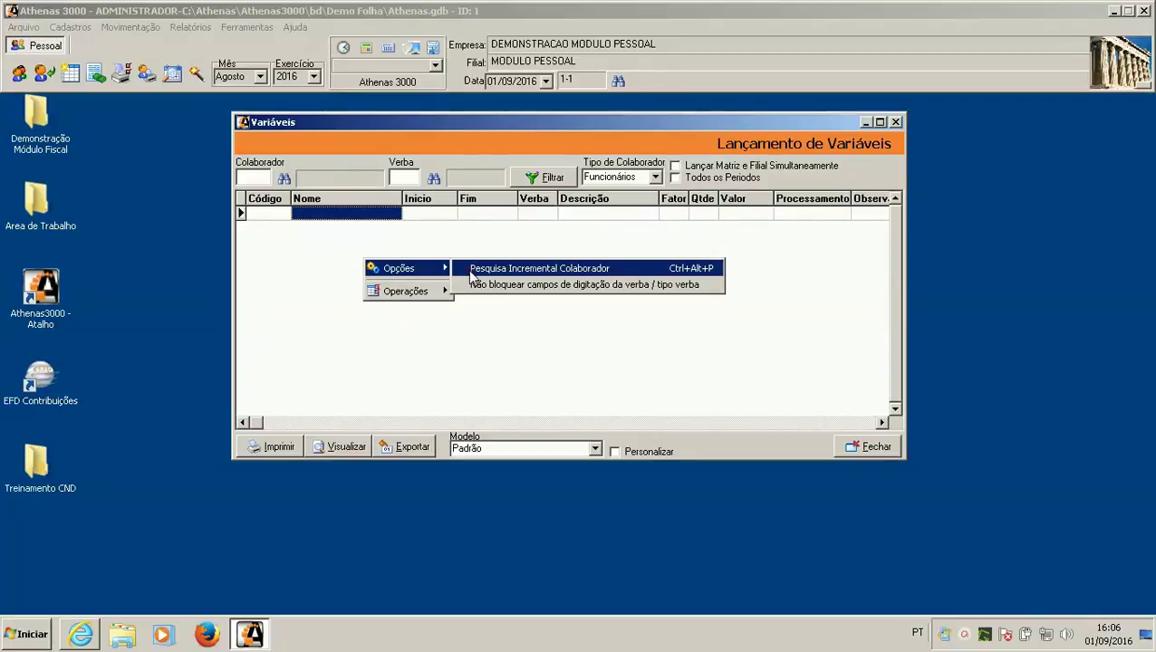
{"action": "left_click", "coordinate": [507, 268]}
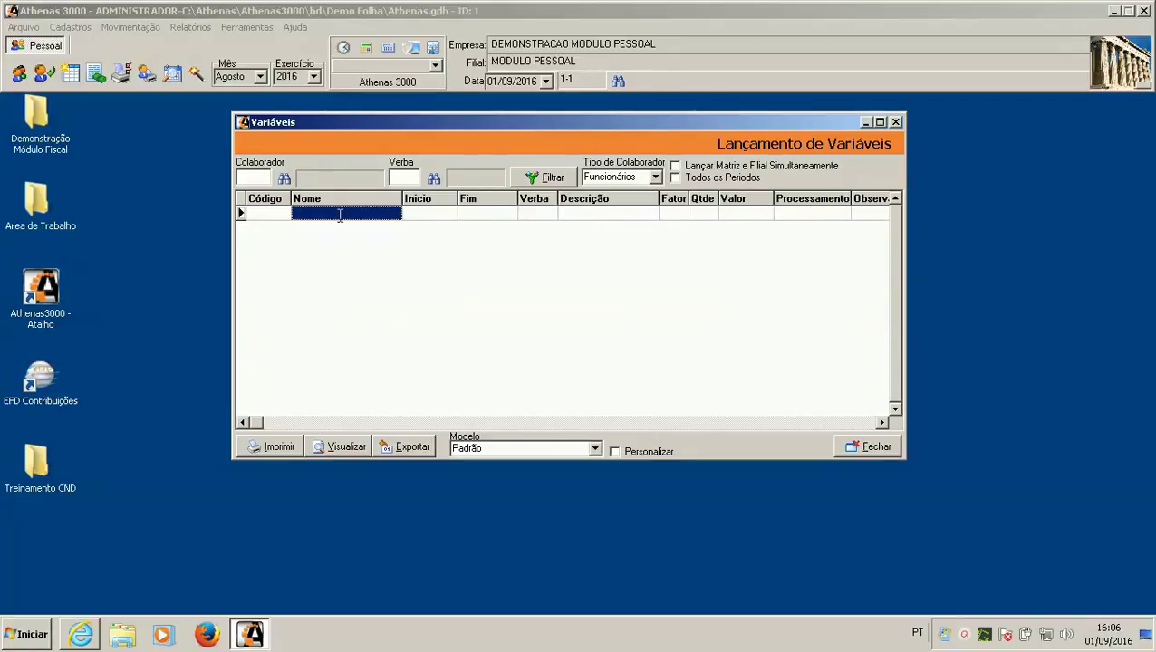
{"action": "left_click", "coordinate": [339, 214]}
{"action": "type", "text": "TI"}
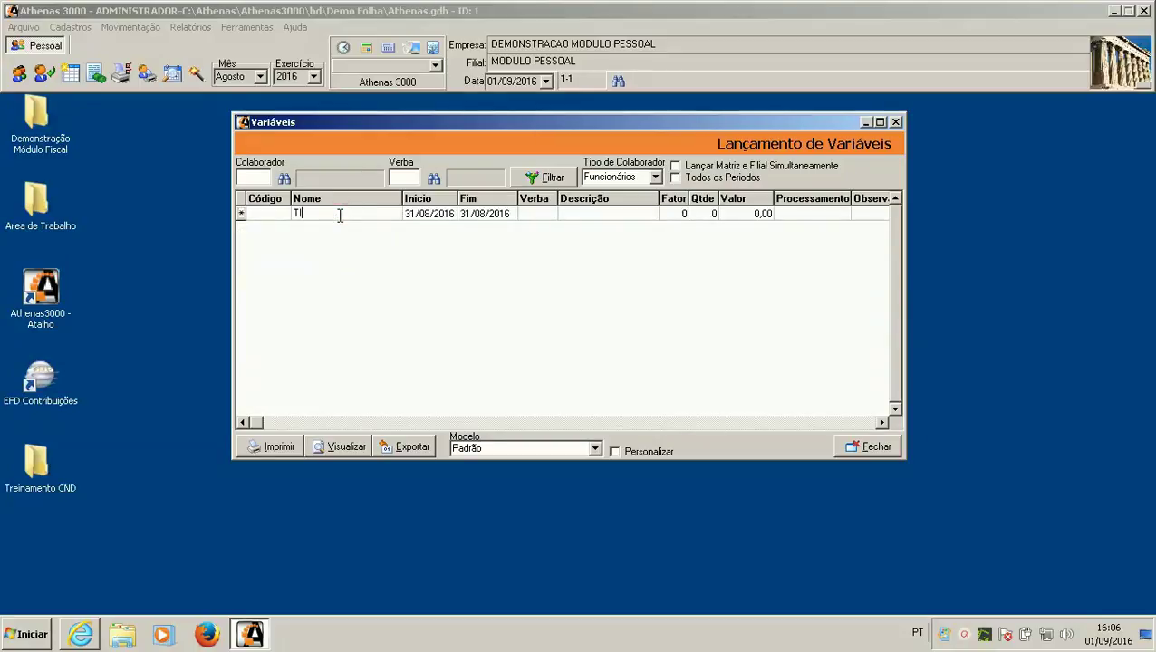
{"action": "type", "text": "RIRICA"}
{"action": "key", "text": "Return"}
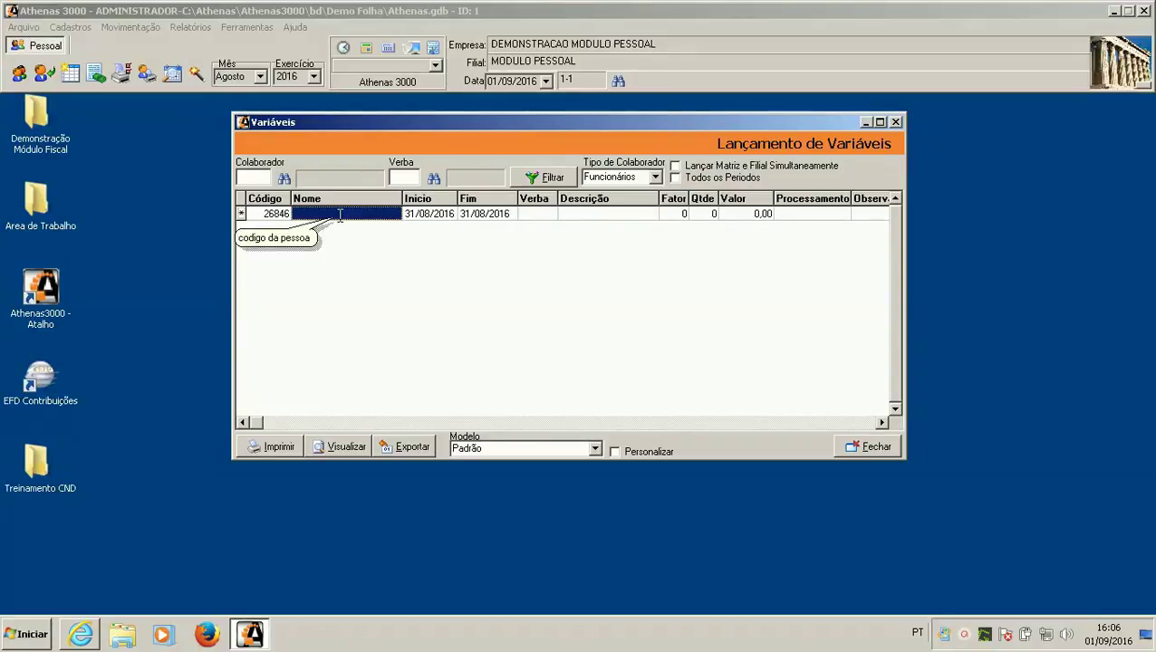
Step: Keep the entry's start and end dates and set its Verba to 100 (HORA EXTRA 100%)
{"action": "key", "text": "Return"}
{"action": "key", "text": "Return"}
{"action": "key", "text": "Return"}
{"action": "type", "text": "100"}
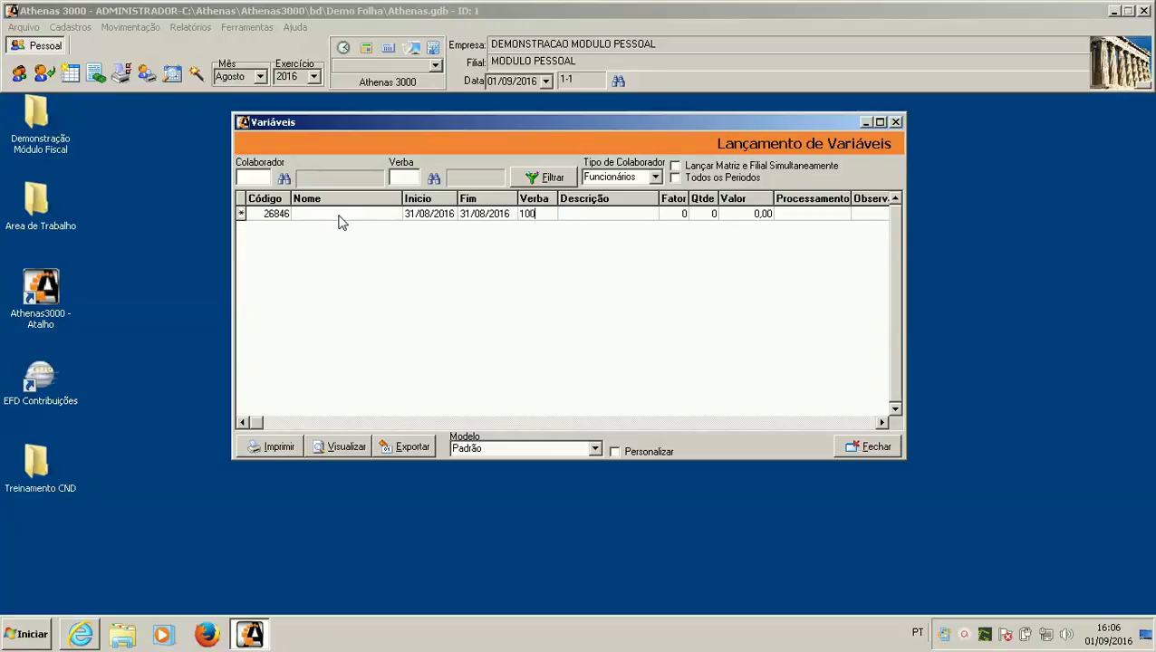
{"action": "key", "text": "Return"}
{"action": "key", "text": "Escape"}
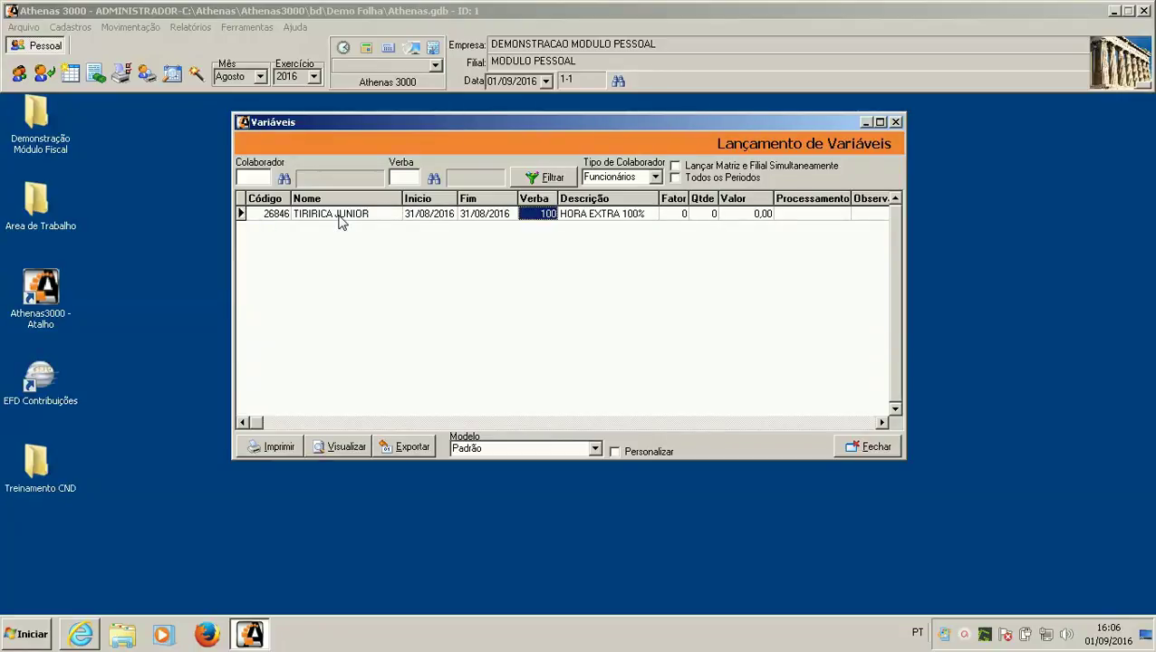
Step: Set the HORA EXTRA 100% entry's Qtde to 10 and save the row
{"action": "key", "text": "Return"}
{"action": "key", "text": "Return"}
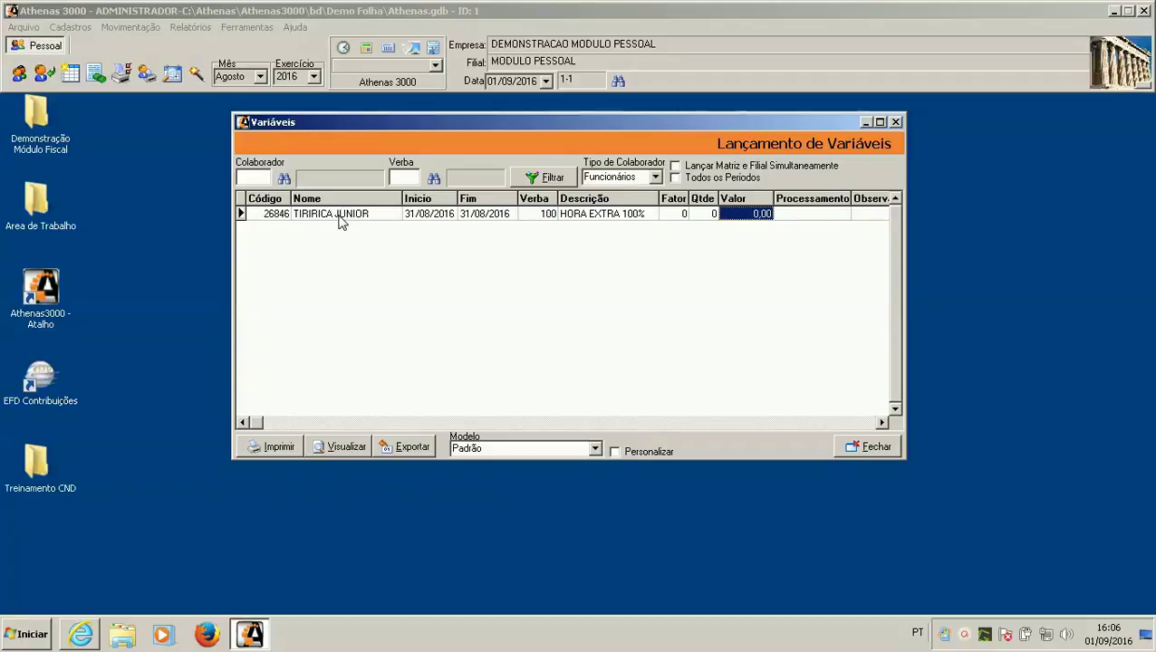
{"action": "key", "text": "Left"}
{"action": "type", "text": "10"}
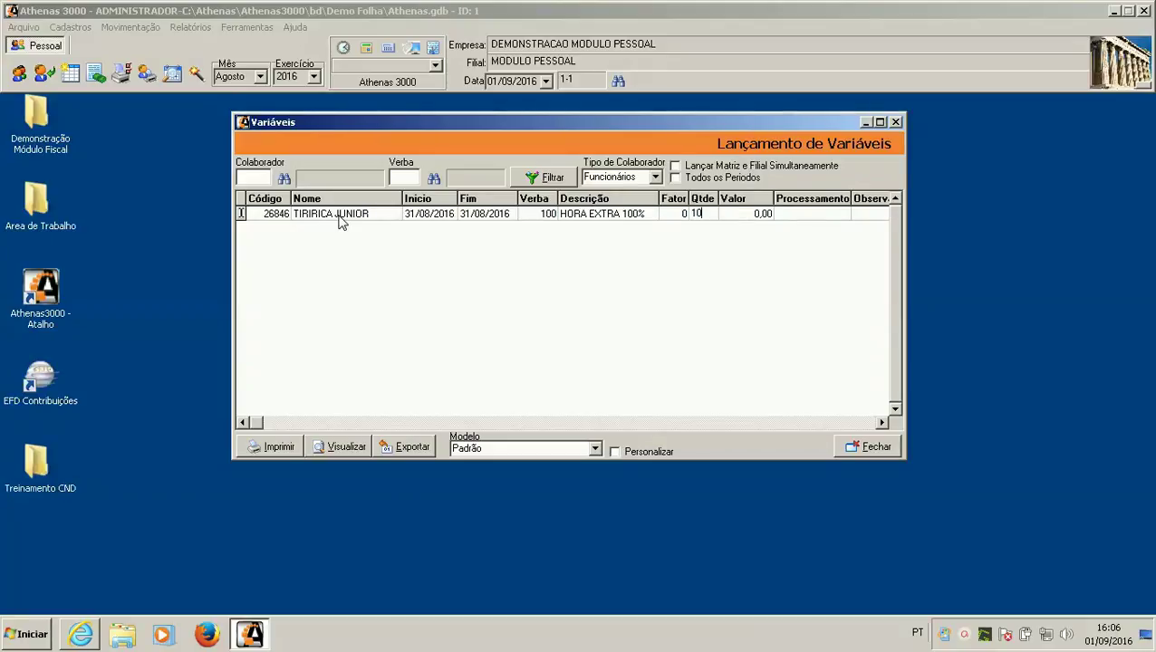
{"action": "key", "text": "Return"}
{"action": "key", "text": "Down"}
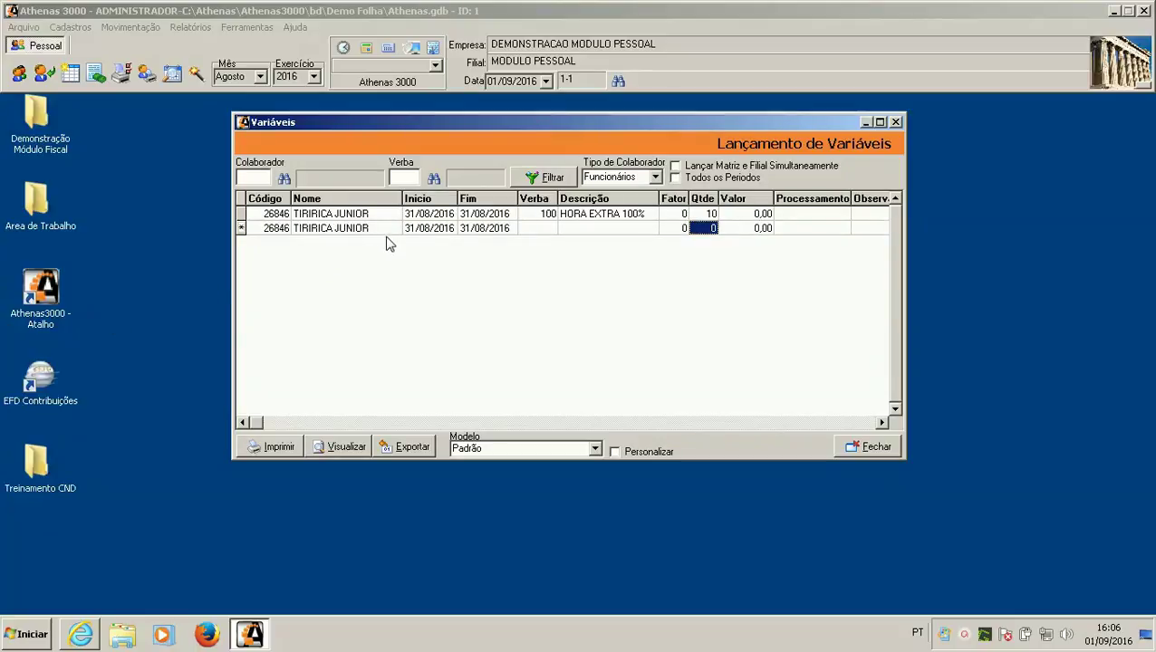
{"action": "left_click", "coordinate": [423, 229]}
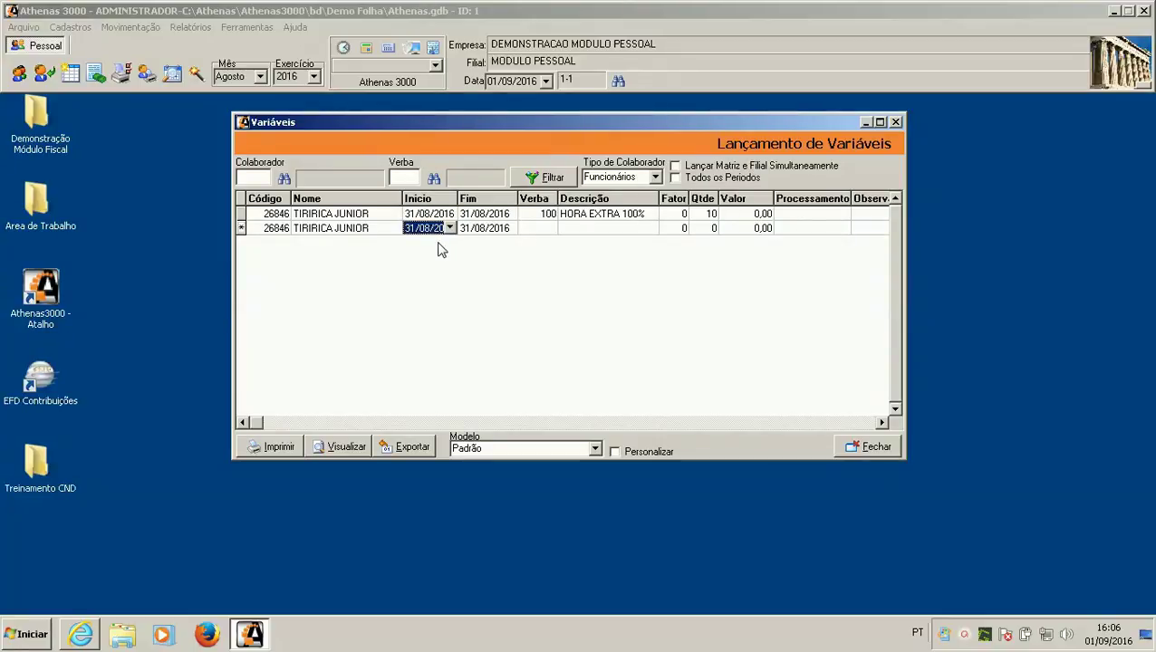
{"action": "key", "text": "Tab"}
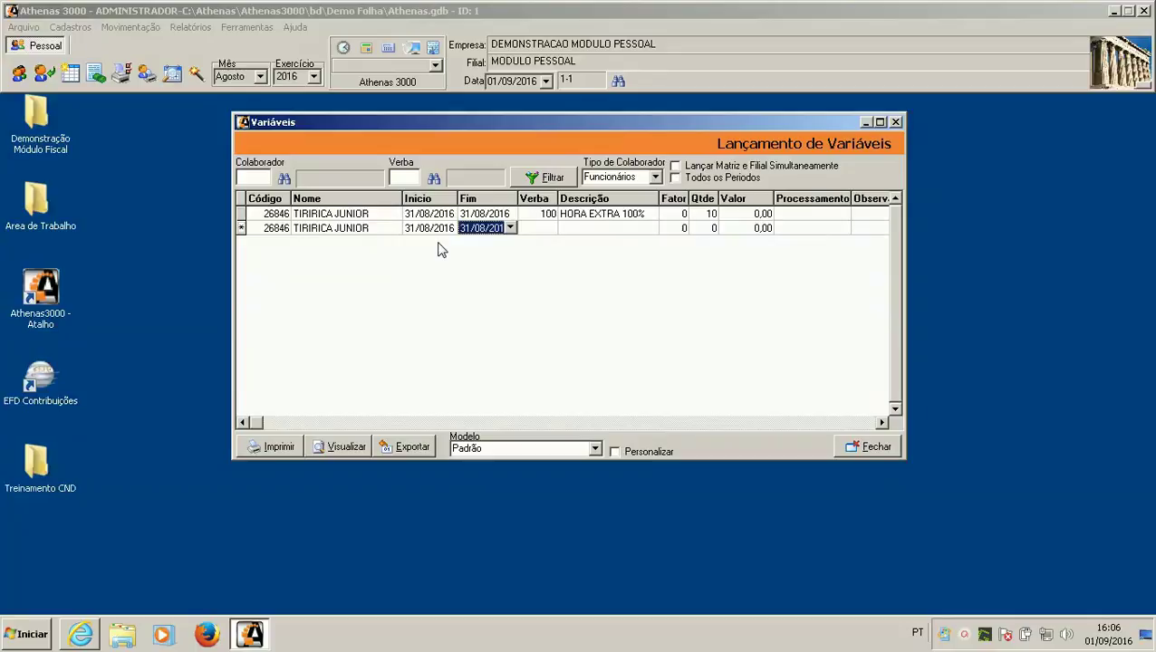
{"action": "type", "text": "310821"}
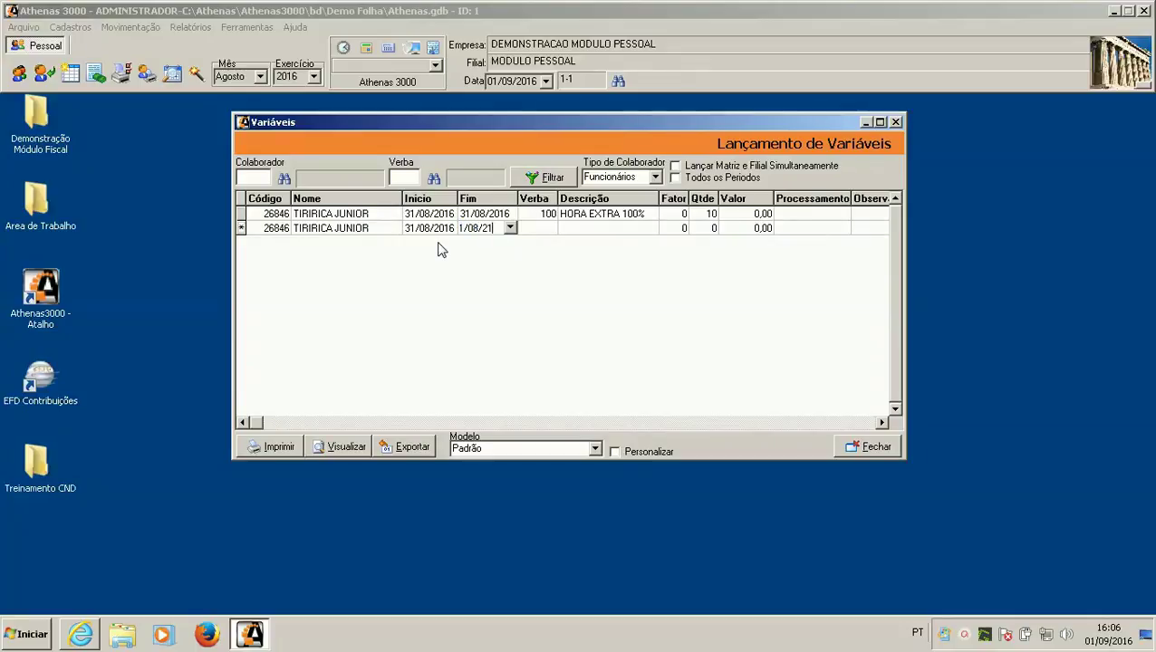
{"action": "type", "text": "07"}
{"action": "key", "text": "Return"}
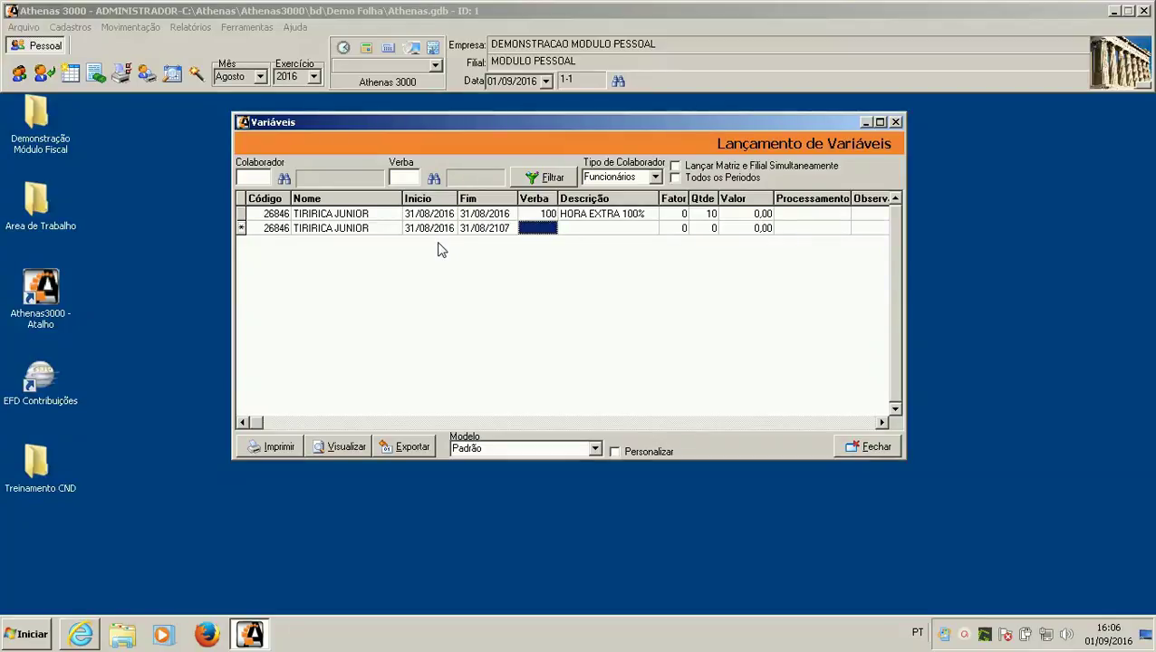
Step: Show the entries for Todos os Periodos and start a second entry for the same employee with Fim set to 31/08/2017
{"action": "left_click", "coordinate": [704, 178]}
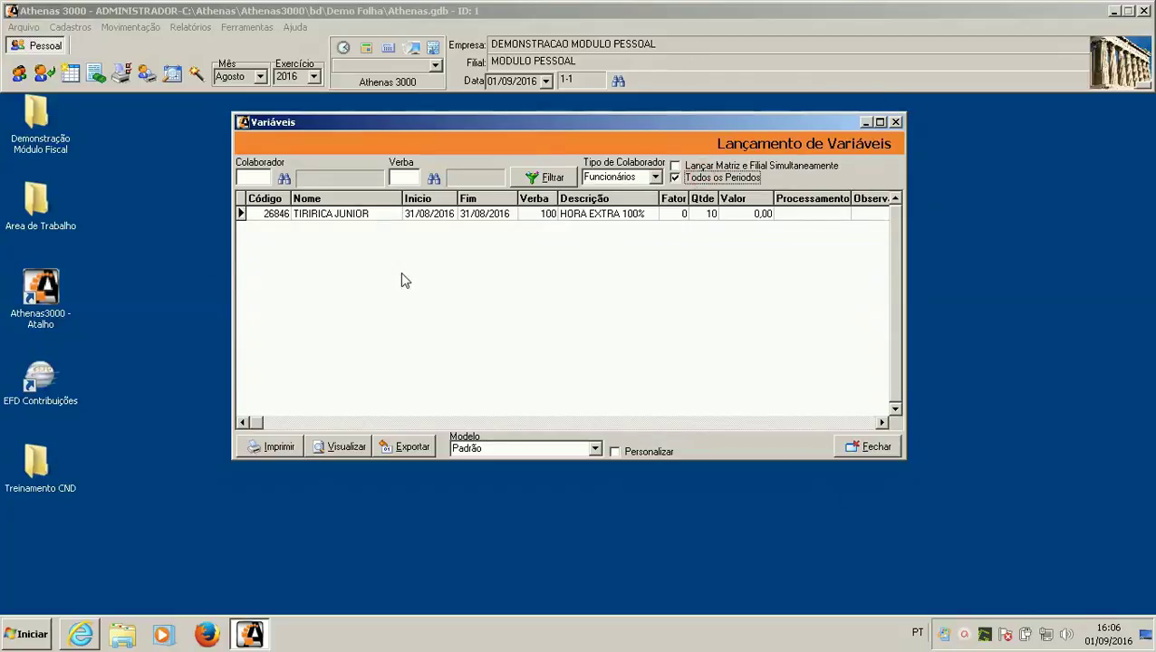
{"action": "left_click", "coordinate": [503, 217]}
{"action": "left_click", "coordinate": [505, 214]}
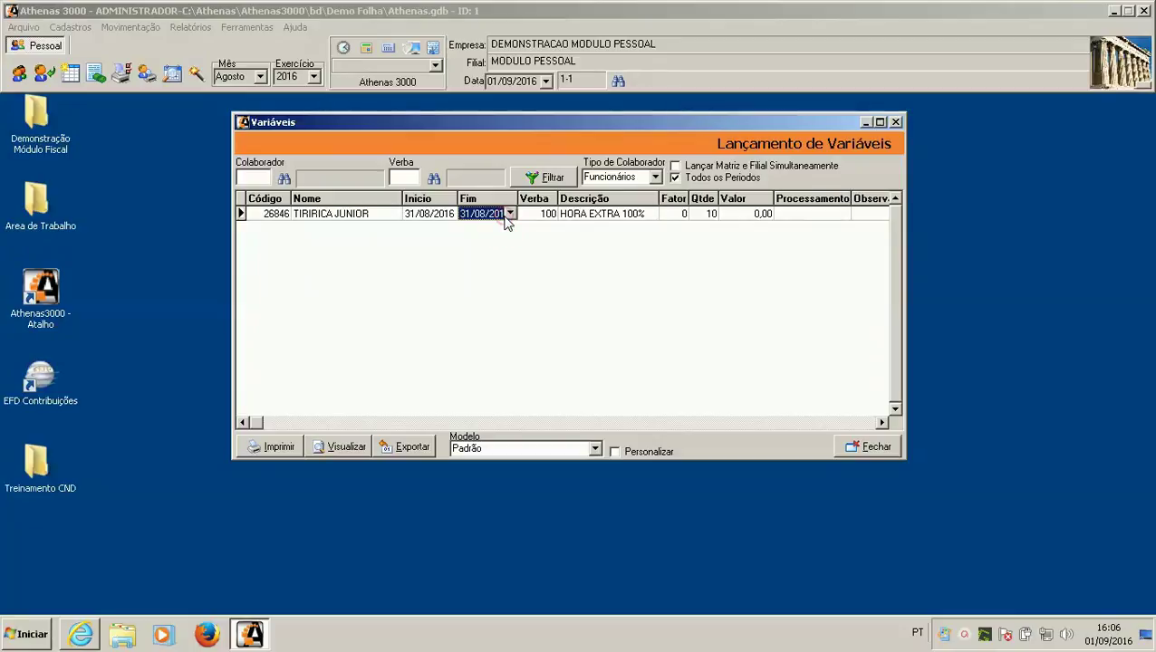
{"action": "key", "text": "Down"}
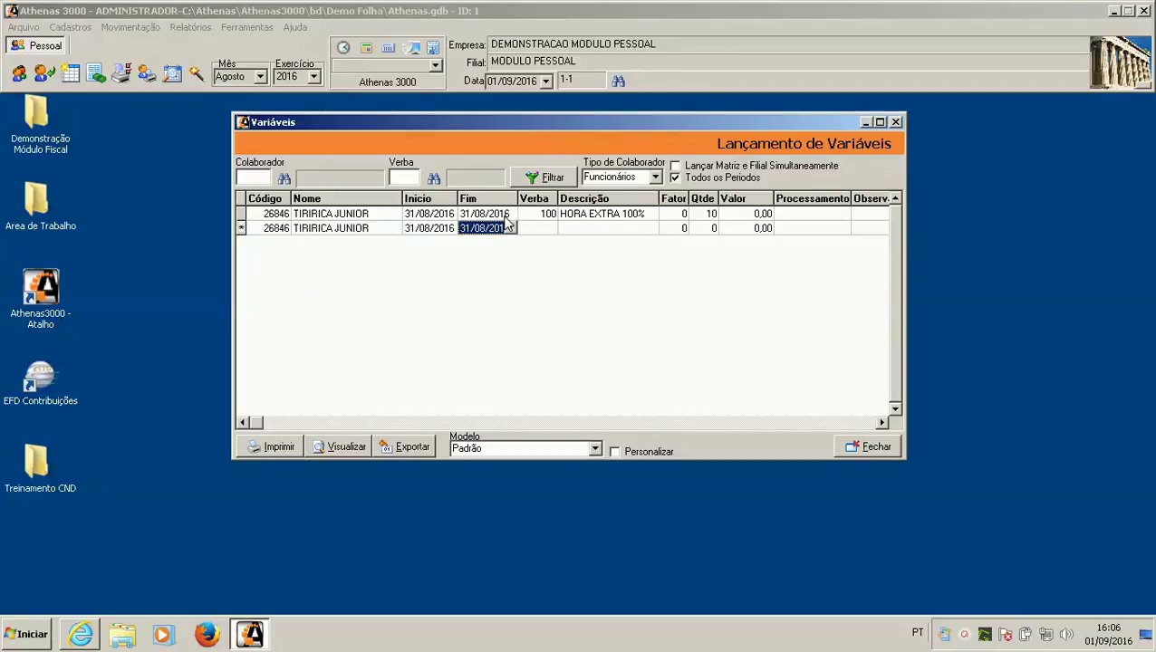
{"action": "key", "text": "Tab"}
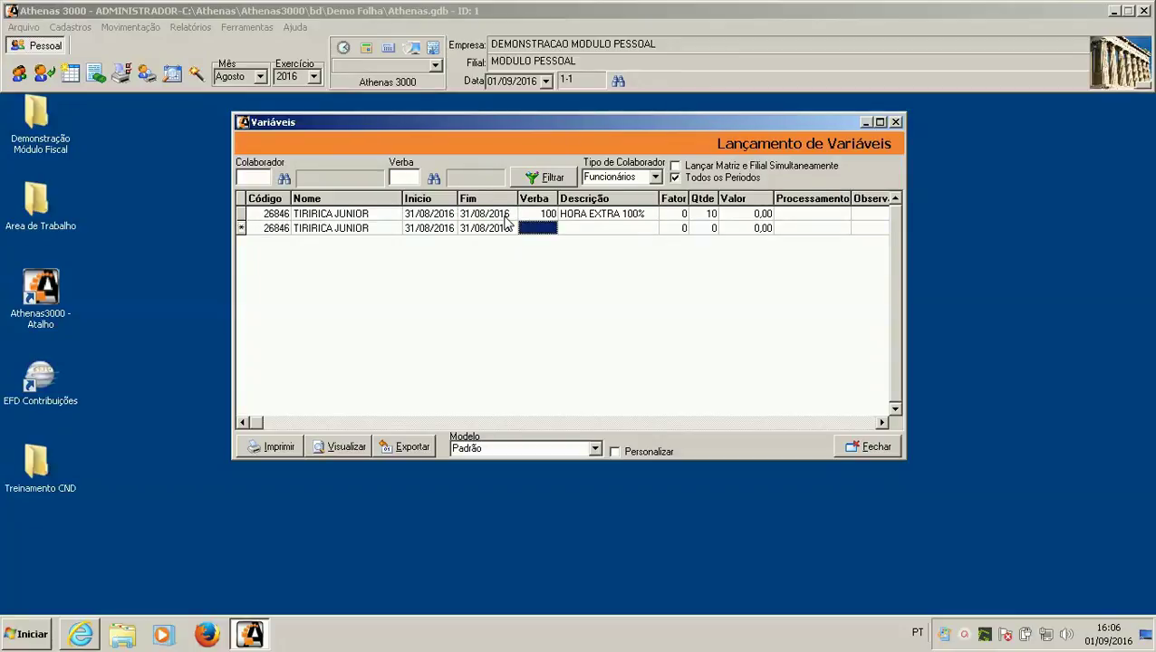
{"action": "left_click", "coordinate": [493, 233]}
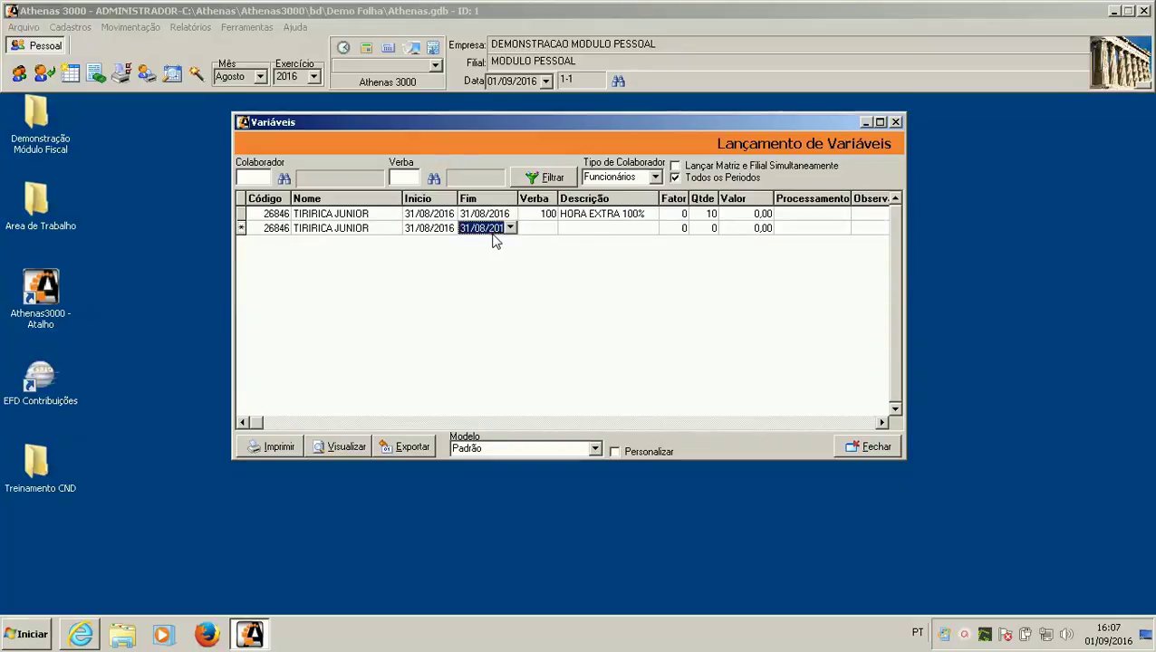
{"action": "type", "text": "31082"}
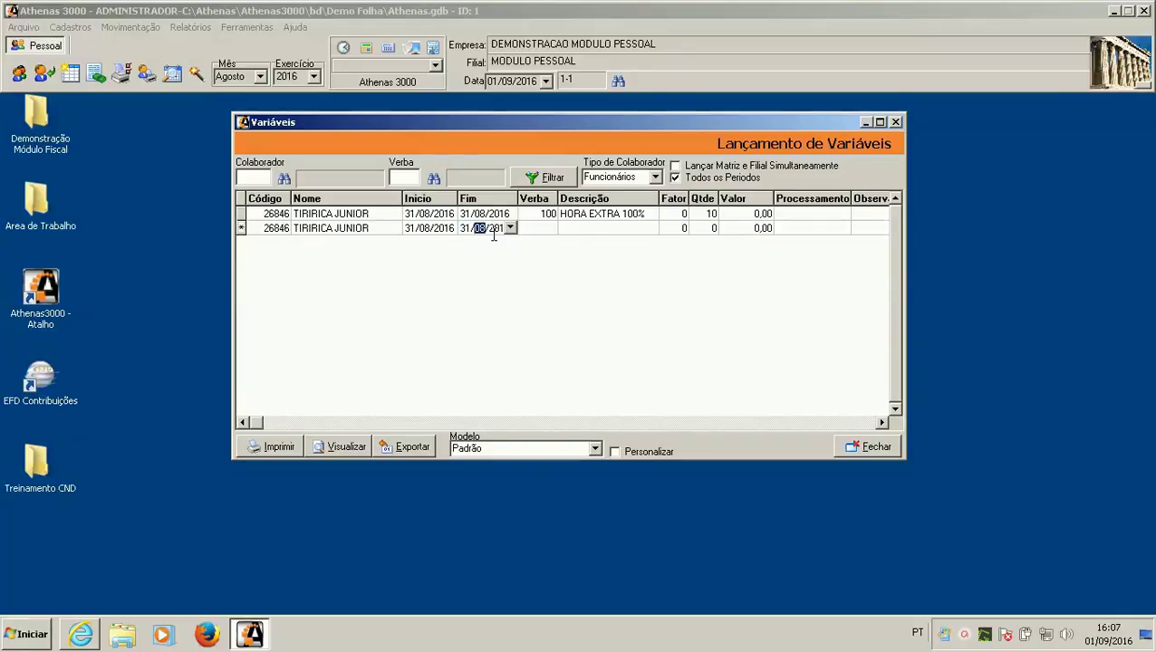
{"action": "type", "text": "017"}
{"action": "key", "text": "Return"}
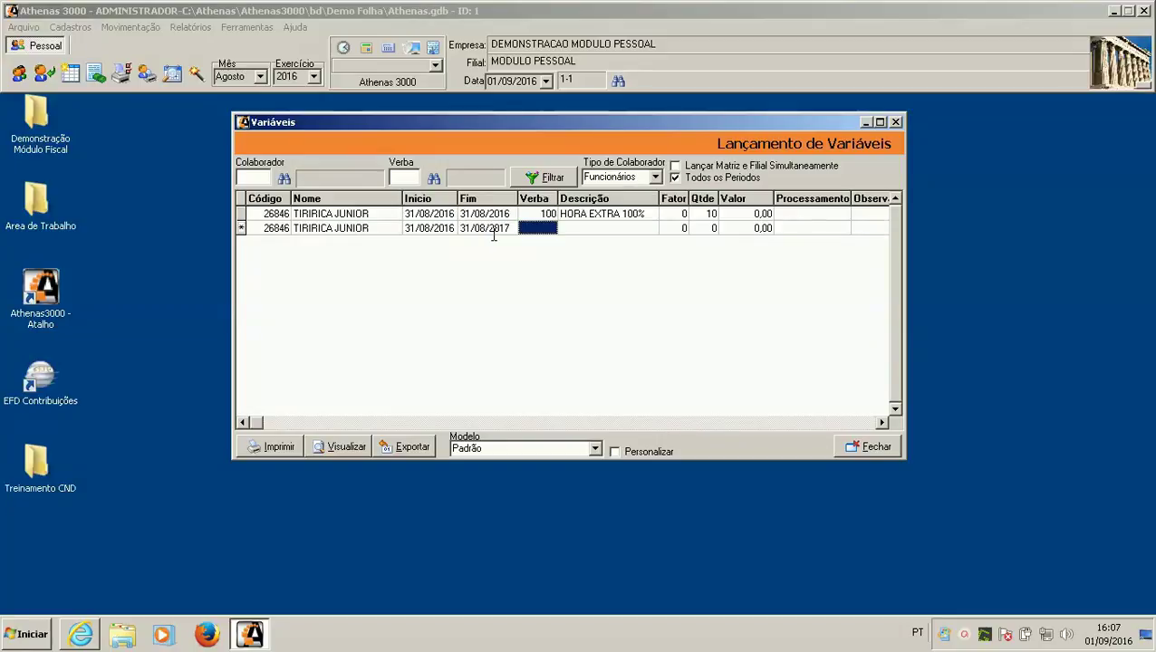
Step: Choose EMPRESTIMO CONSIGNADO (Verba 178) as the second entry's Descrição
{"action": "left_click", "coordinate": [581, 232]}
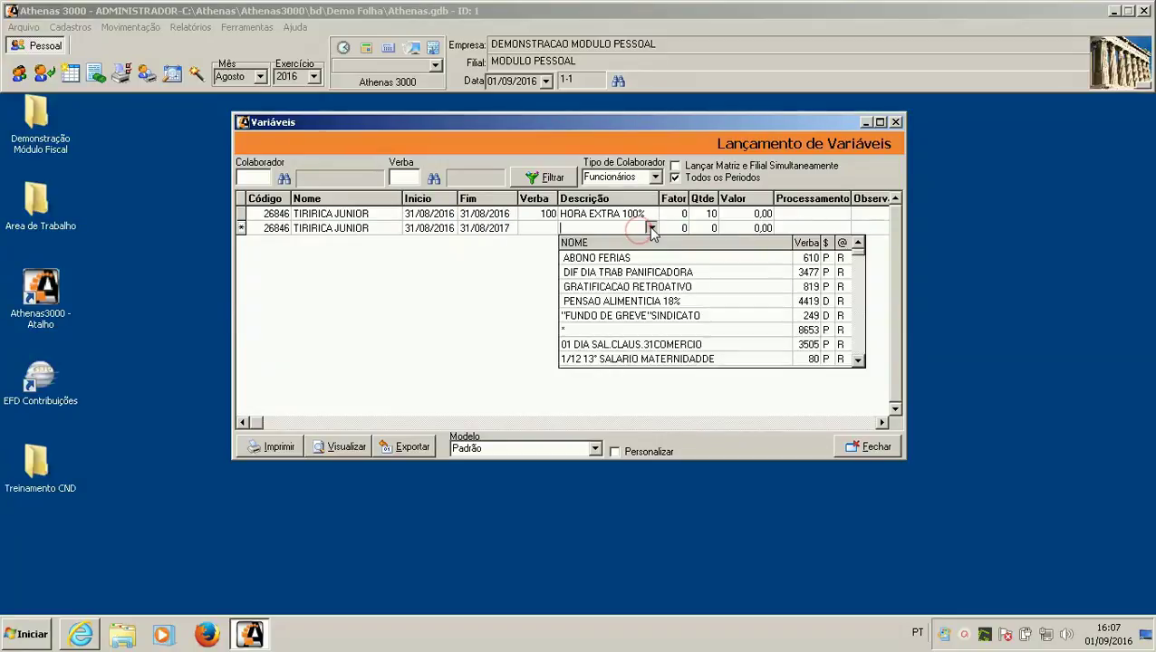
{"action": "left_click", "coordinate": [652, 229]}
{"action": "type", "text": "EMPRES"}
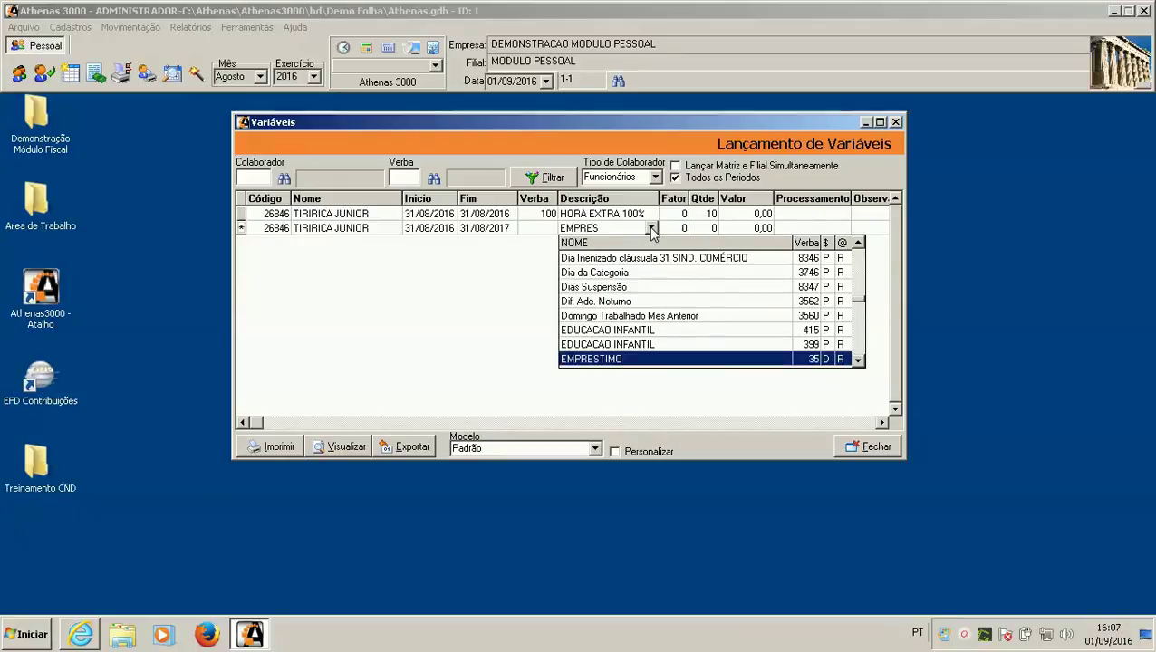
{"action": "key", "text": "Down"}
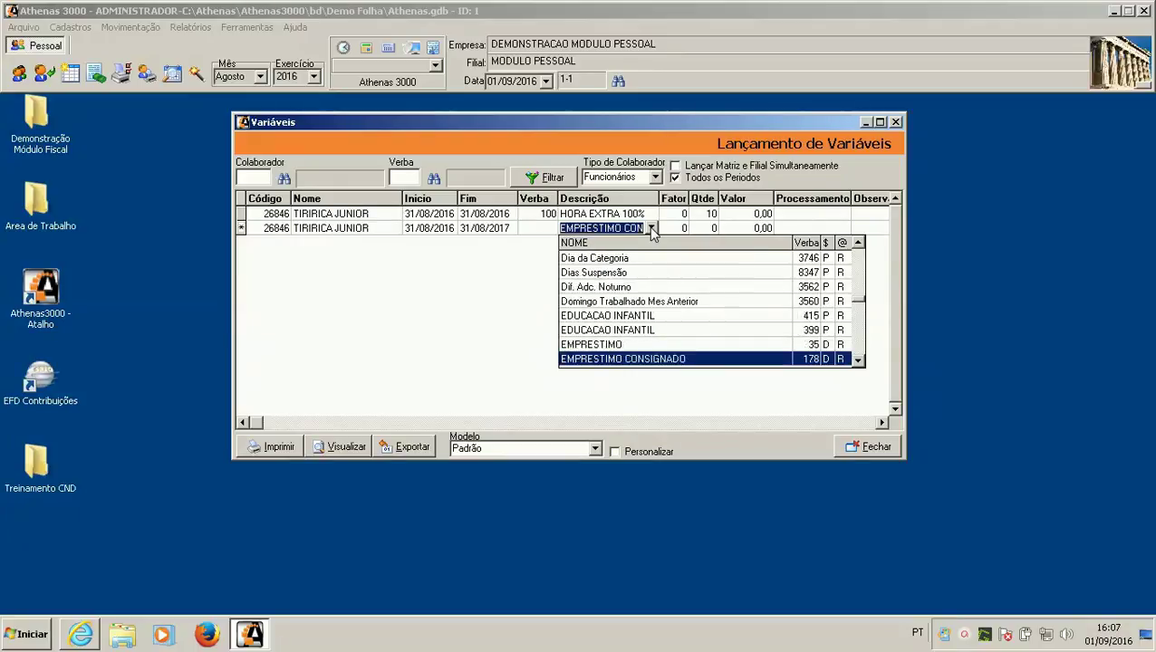
{"action": "key", "text": "Return"}
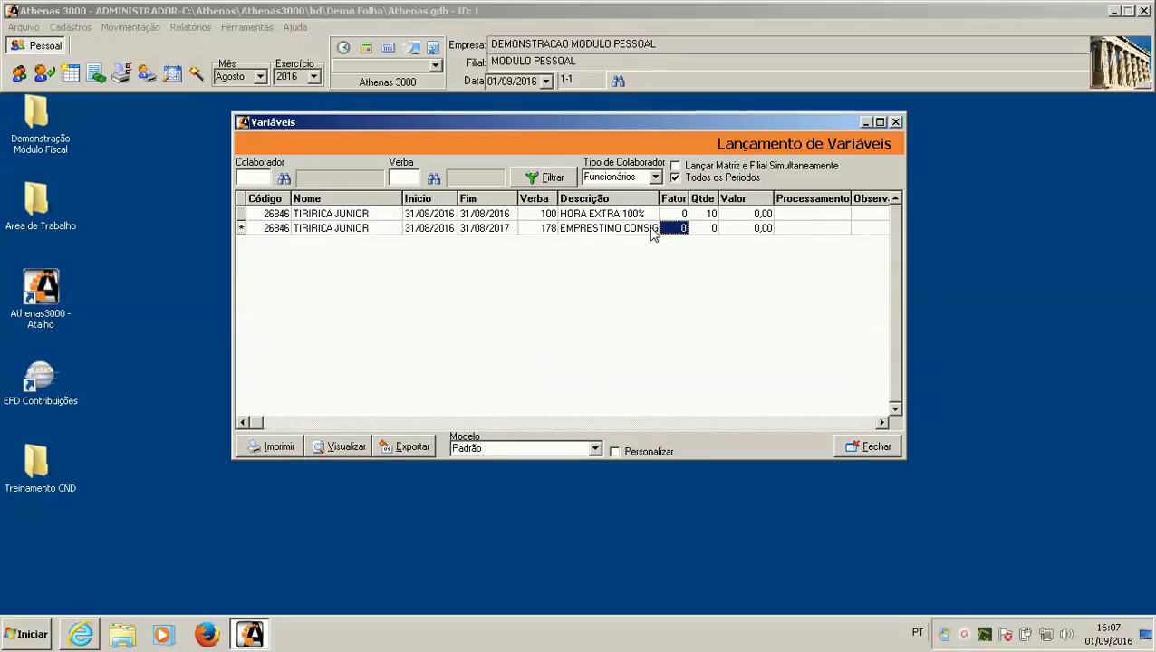
Step: Set the EMPRESTIMO CONSIGNADO entry's Valor to 250,00 and save it, discarding the extra blank row
{"action": "key", "text": "Return"}
{"action": "key", "text": "Return"}
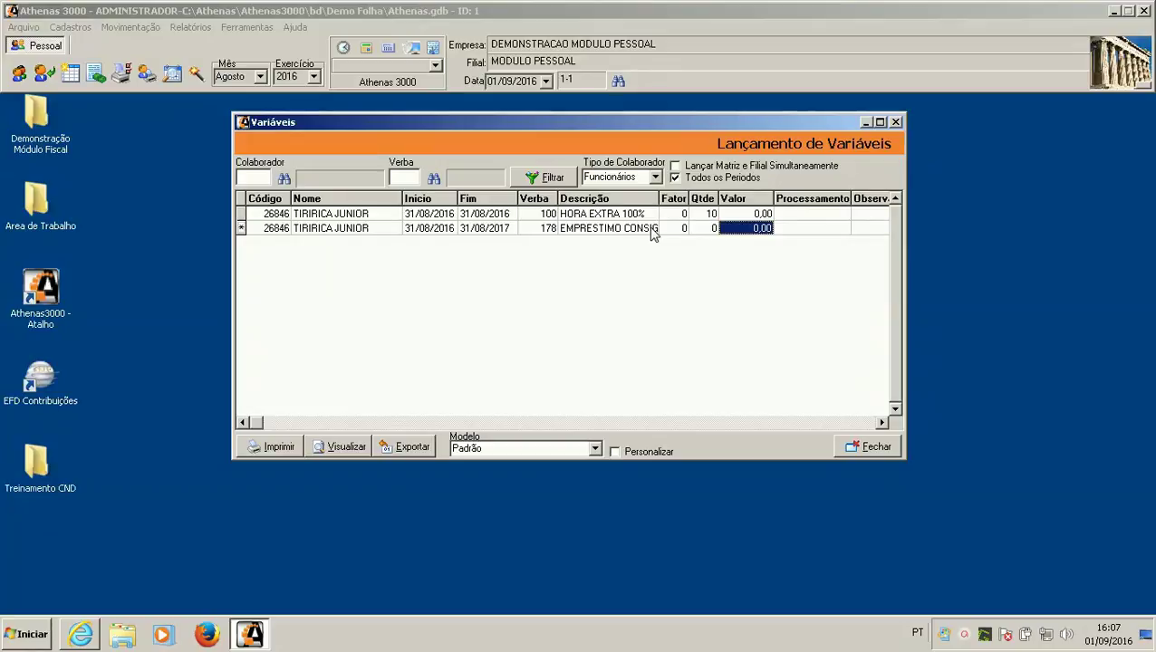
{"action": "type", "text": "2"}
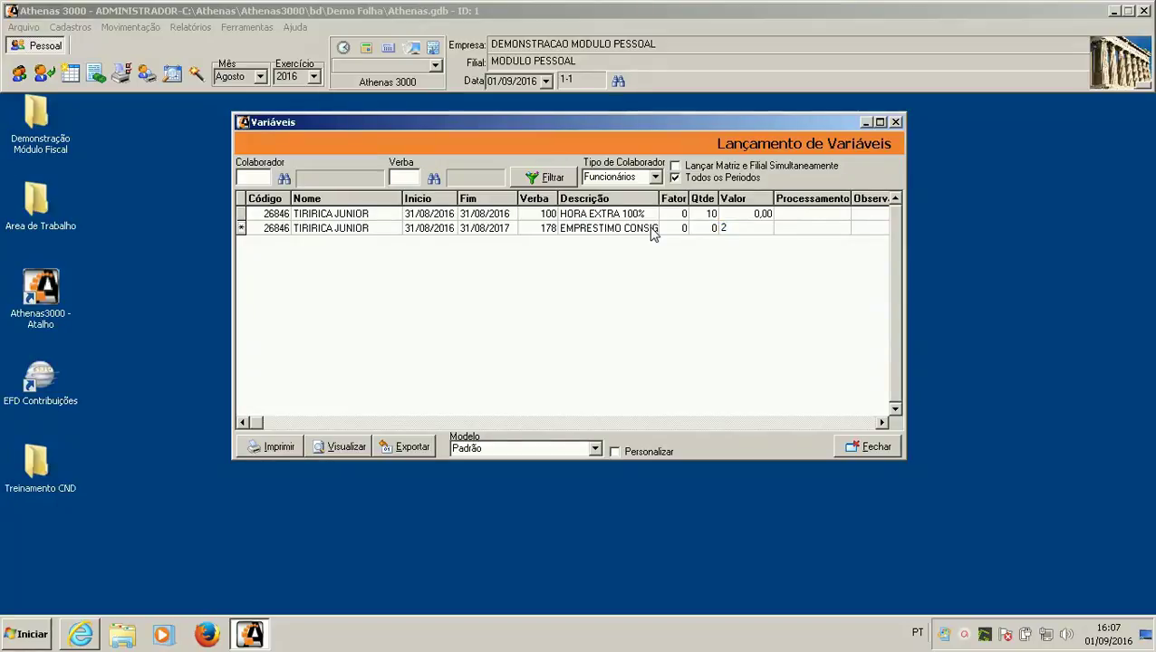
{"action": "type", "text": "50"}
{"action": "key", "text": "Return"}
{"action": "key", "text": "Down"}
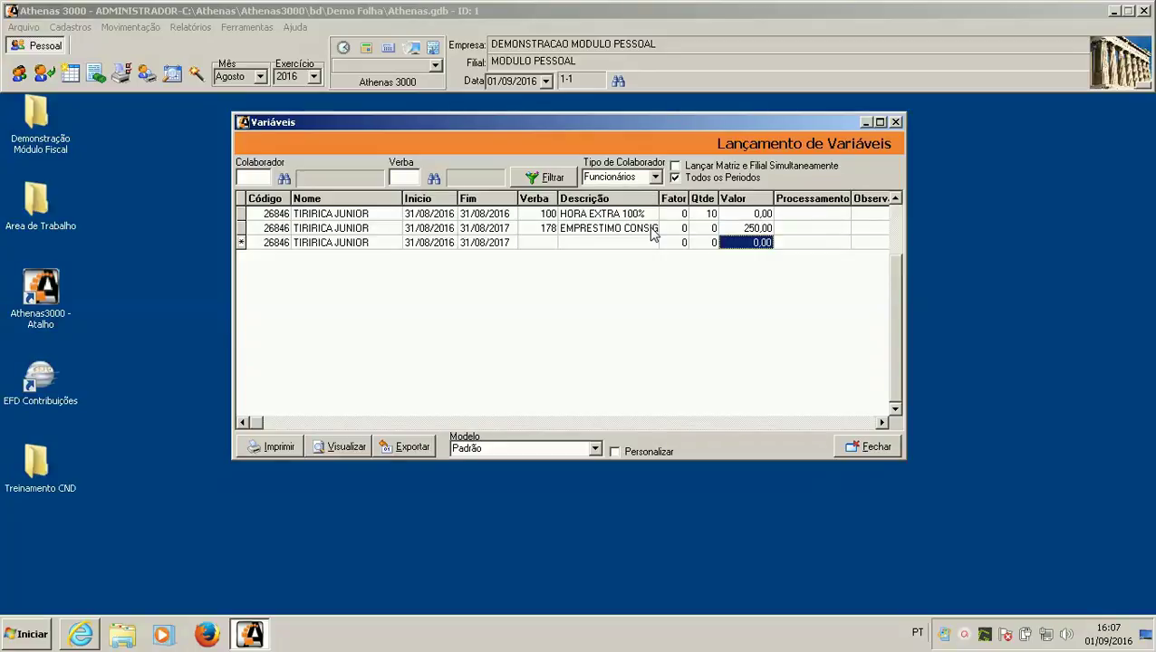
{"action": "key", "text": "Up"}
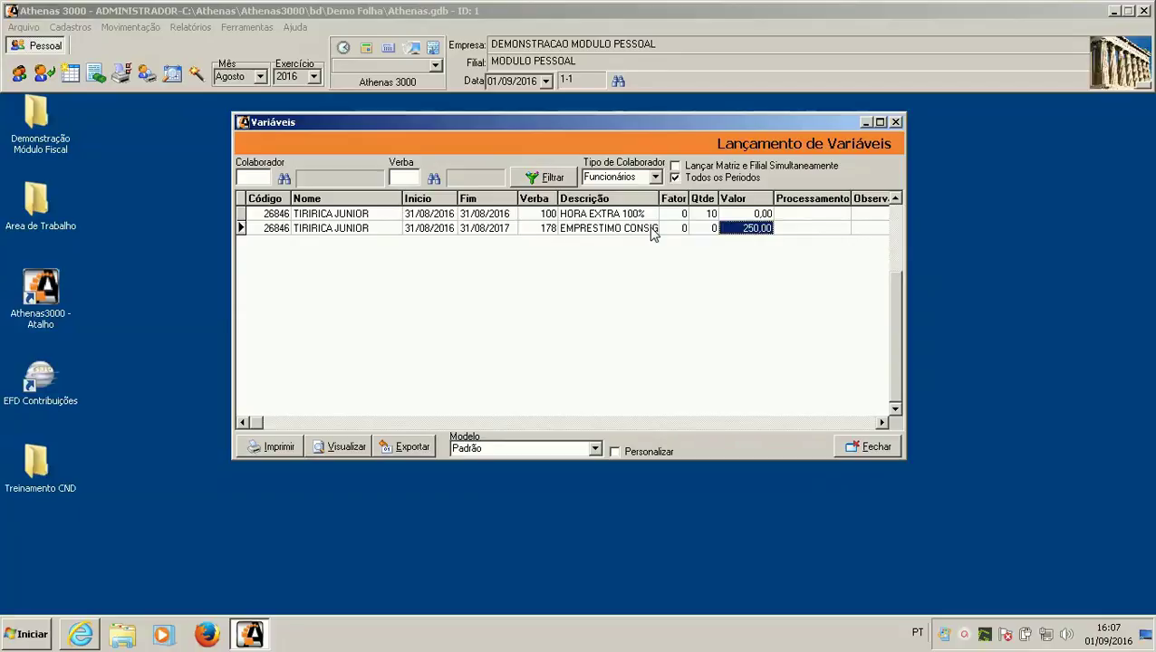
Step: Review the Inicio and Fim dates and the verbas of both variable entries, then close Lançamento de Variáveis
{"action": "key", "text": "Down"}
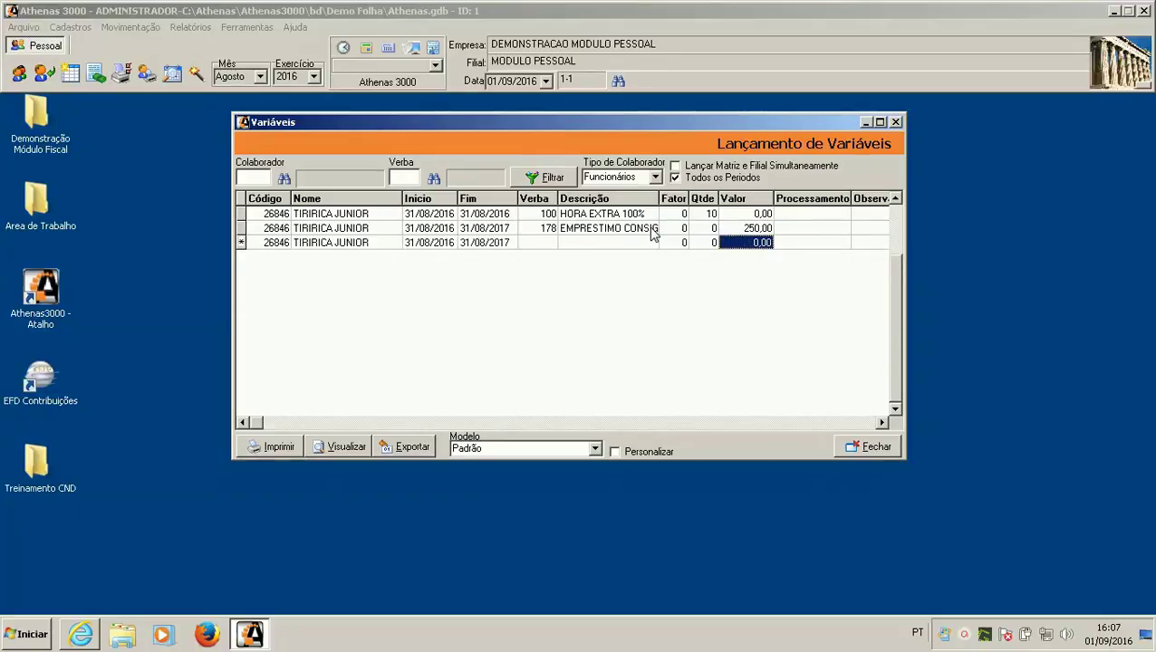
{"action": "key", "text": "Up"}
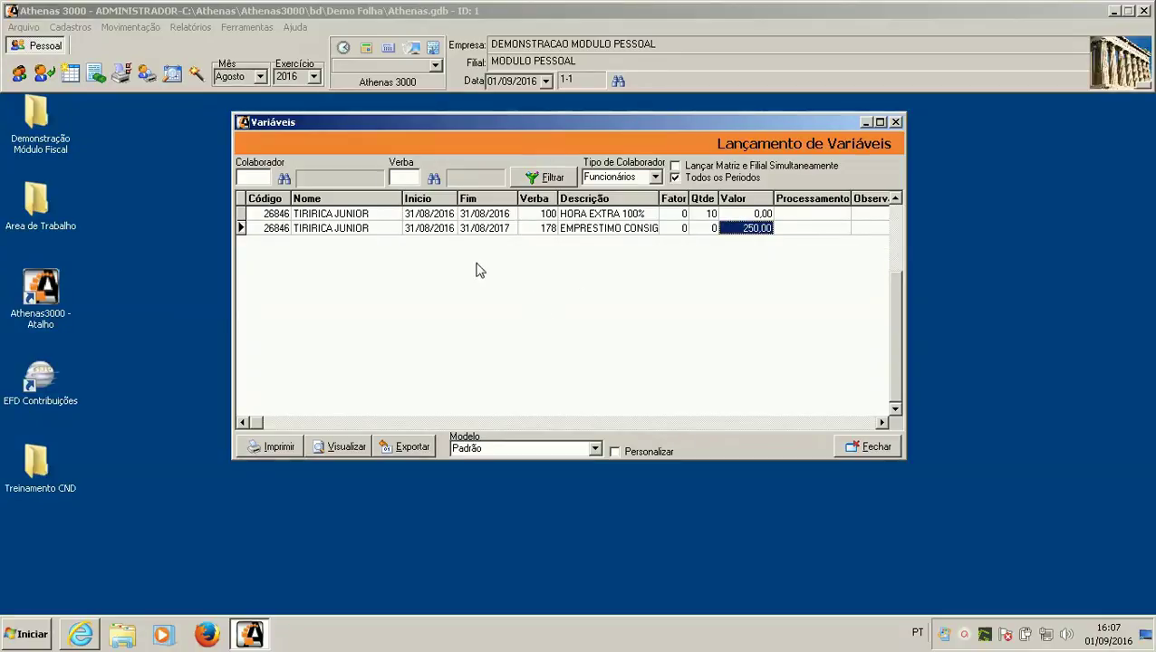
{"action": "left_click", "coordinate": [455, 232]}
{"action": "left_click", "coordinate": [475, 231]}
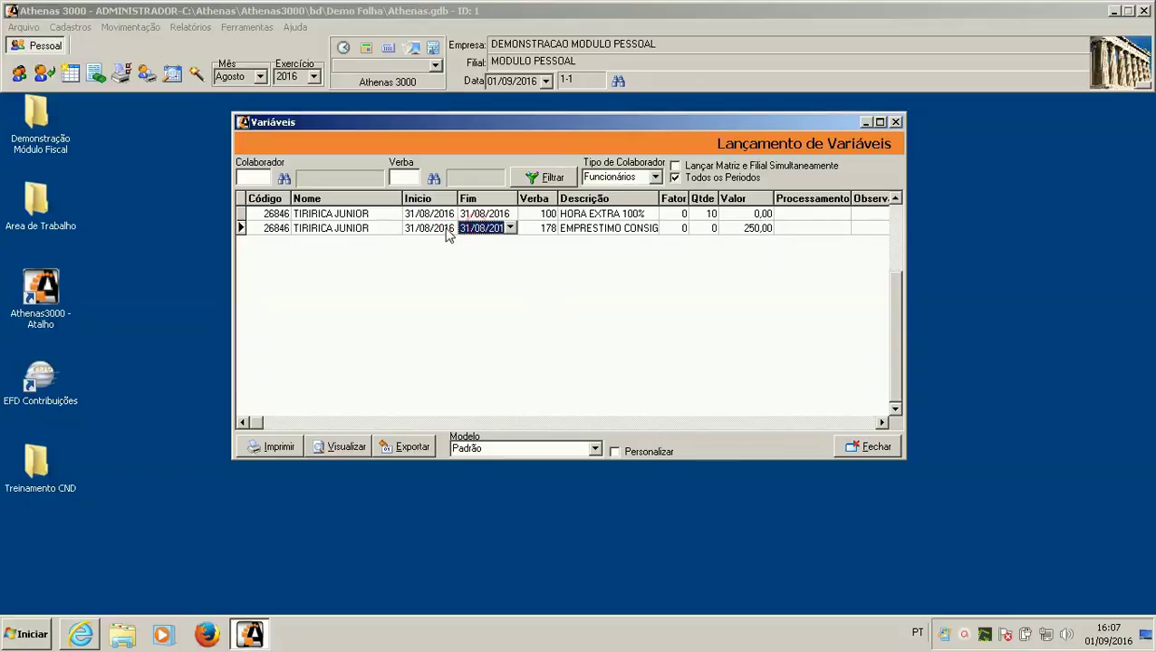
{"action": "left_click", "coordinate": [437, 232]}
{"action": "left_click", "coordinate": [480, 232]}
{"action": "left_click", "coordinate": [444, 234]}
{"action": "left_click", "coordinate": [468, 234]}
{"action": "left_click", "coordinate": [478, 215]}
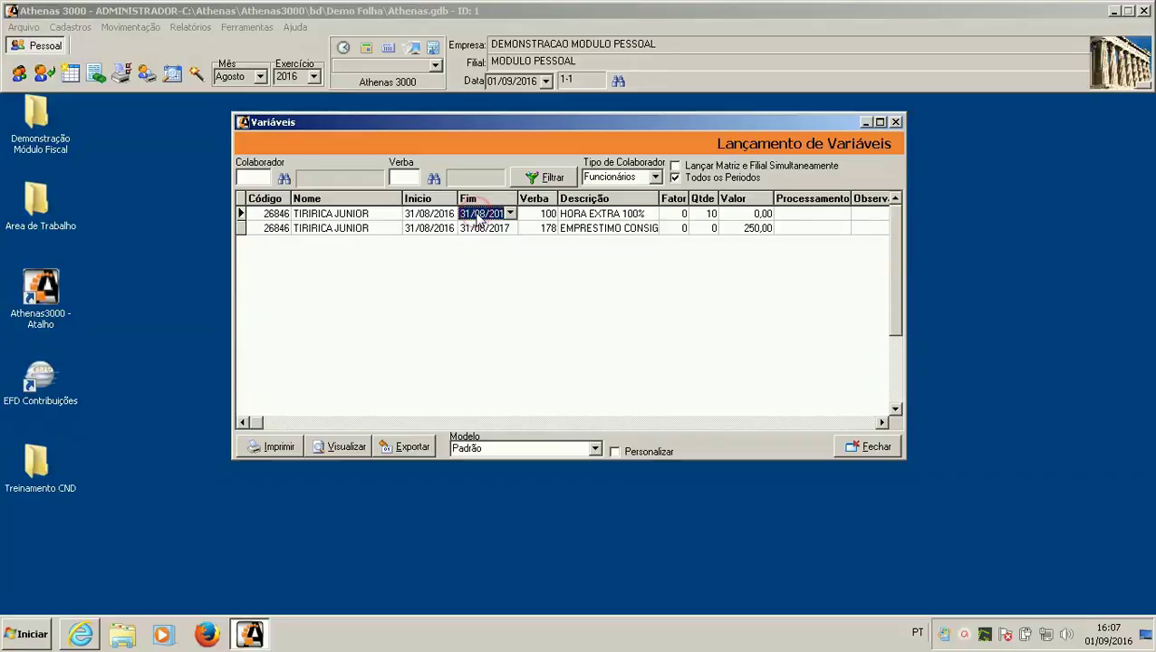
{"action": "left_click", "coordinate": [538, 216]}
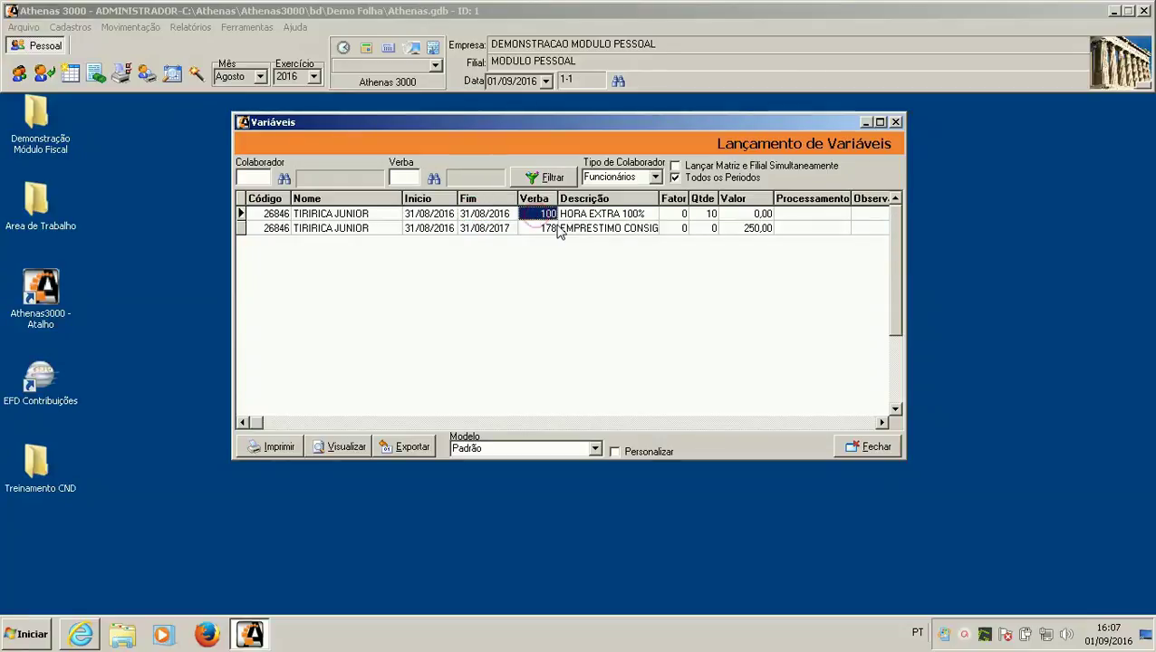
{"action": "key", "text": "Down"}
{"action": "key", "text": "Down"}
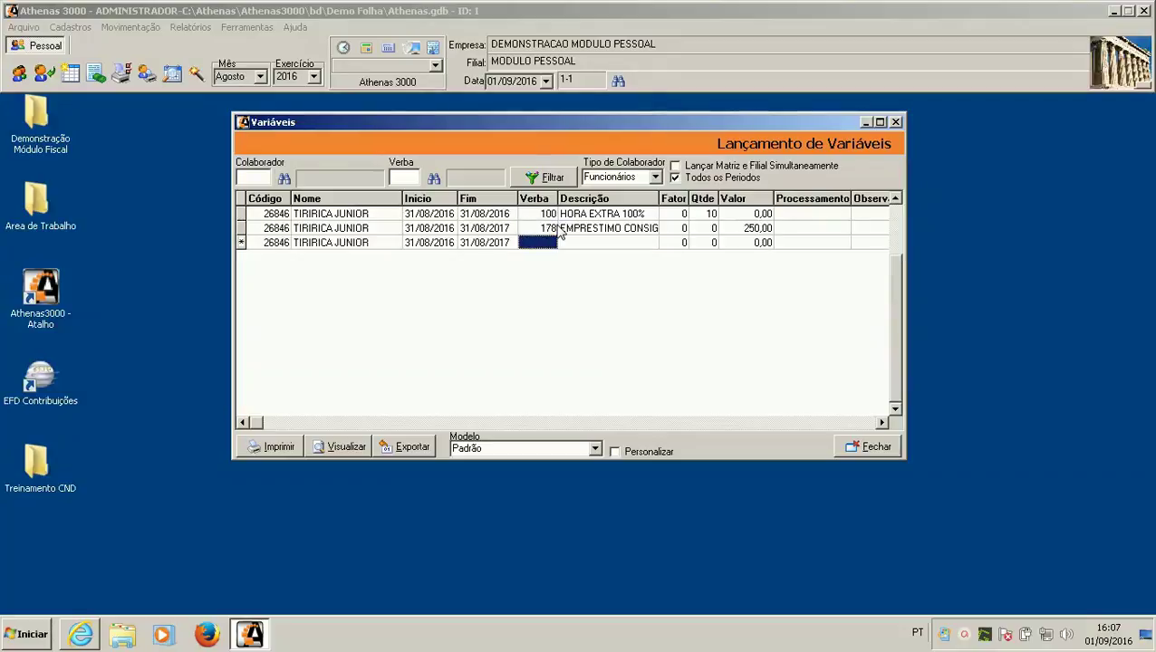
{"action": "key", "text": "Up"}
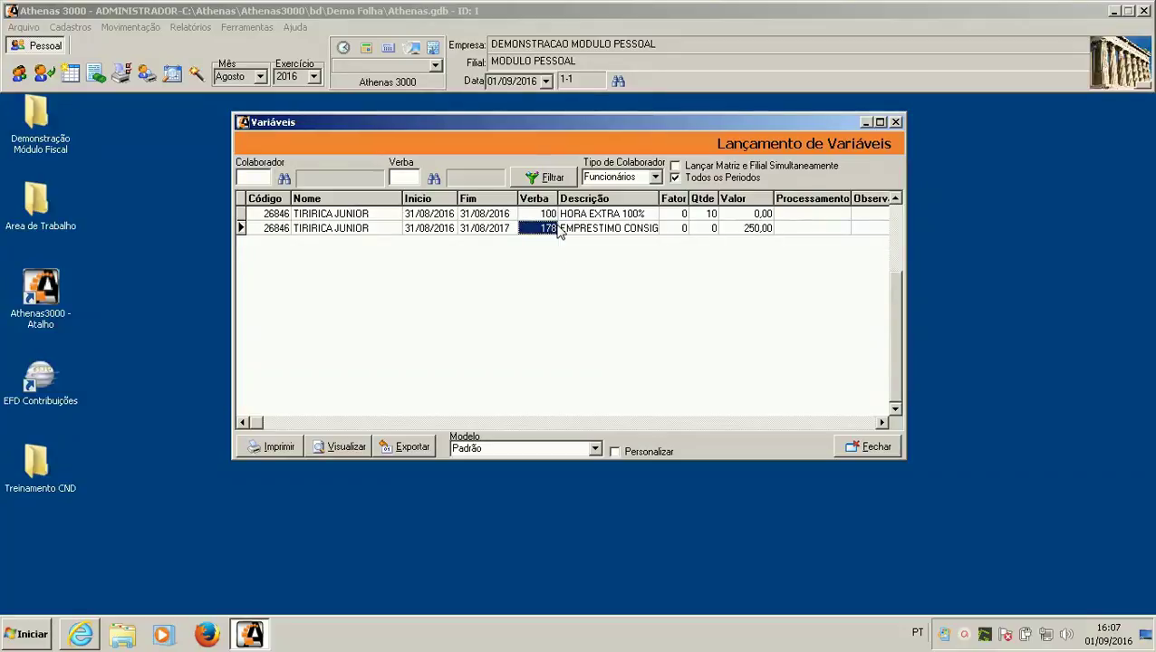
{"action": "key", "text": "Up"}
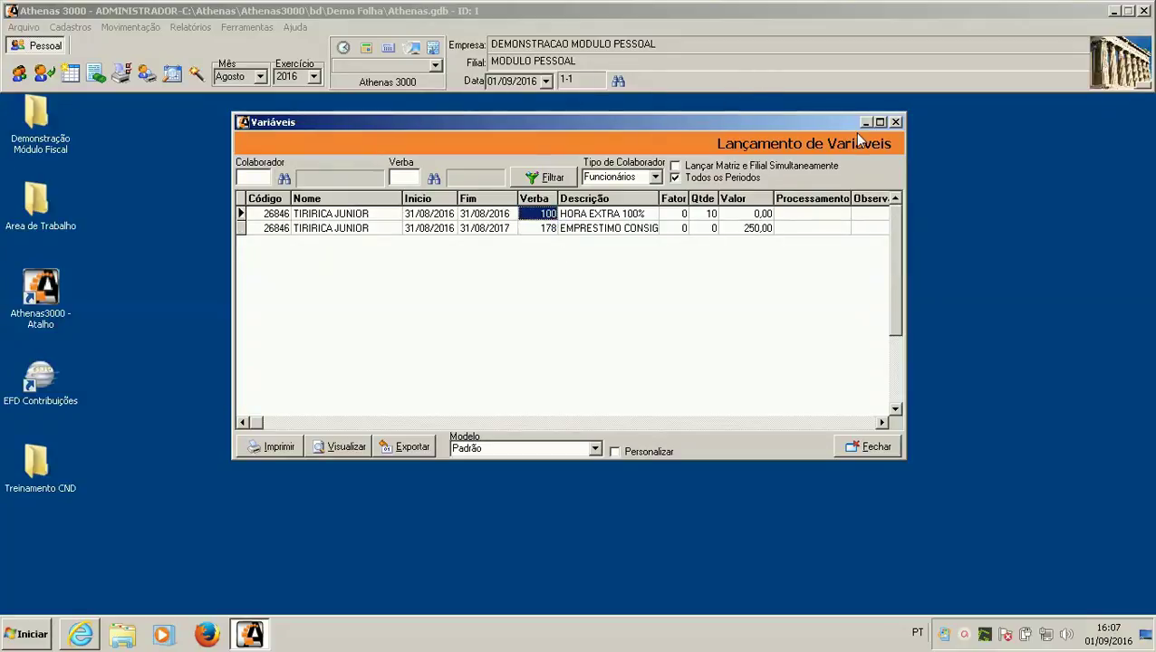
{"action": "left_click", "coordinate": [897, 123]}
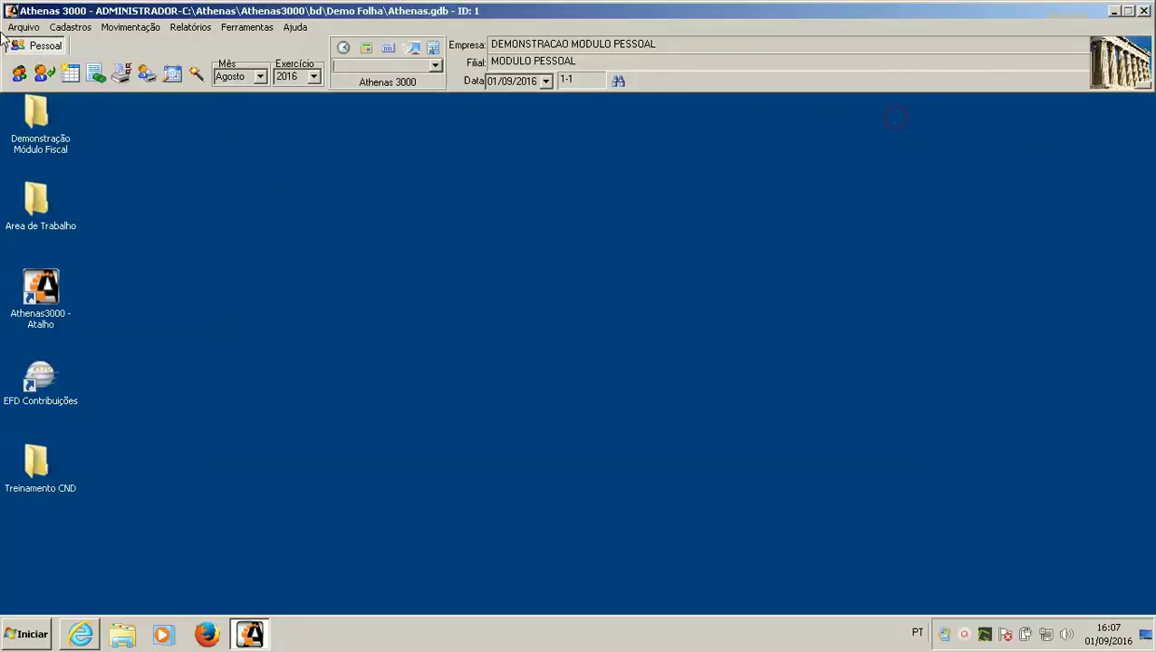
Step: Open Reajuste de Salário, review its adjustment filters such as Tomador, Função and Pessoa, and close it
{"action": "left_click", "coordinate": [132, 27]}
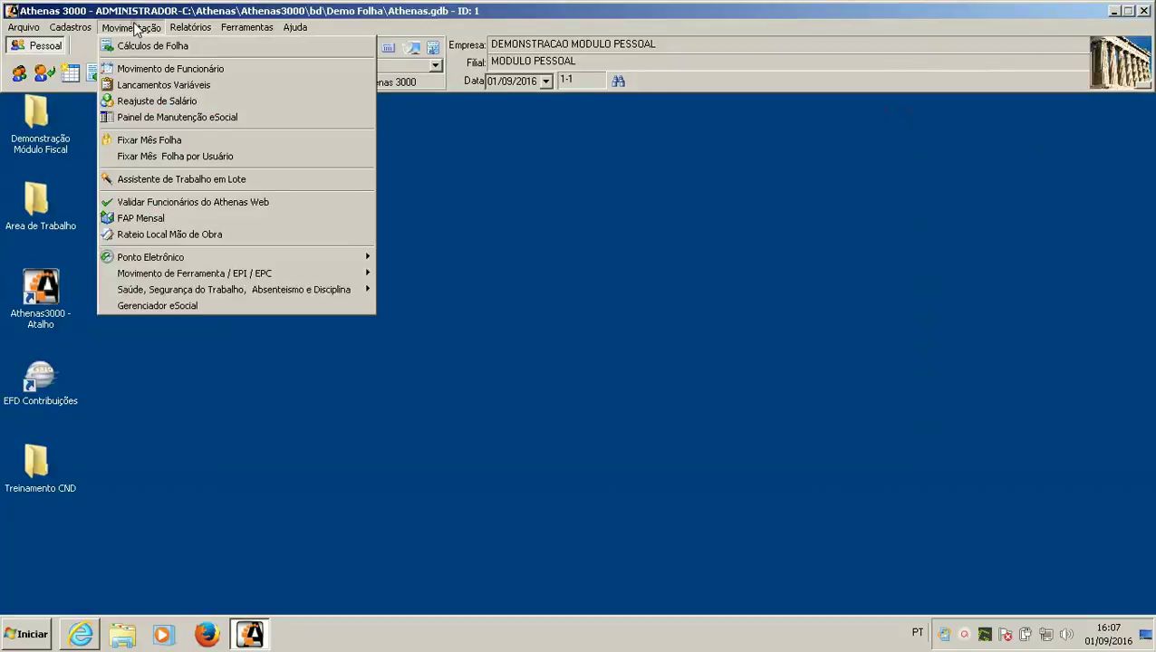
{"action": "left_click", "coordinate": [178, 102]}
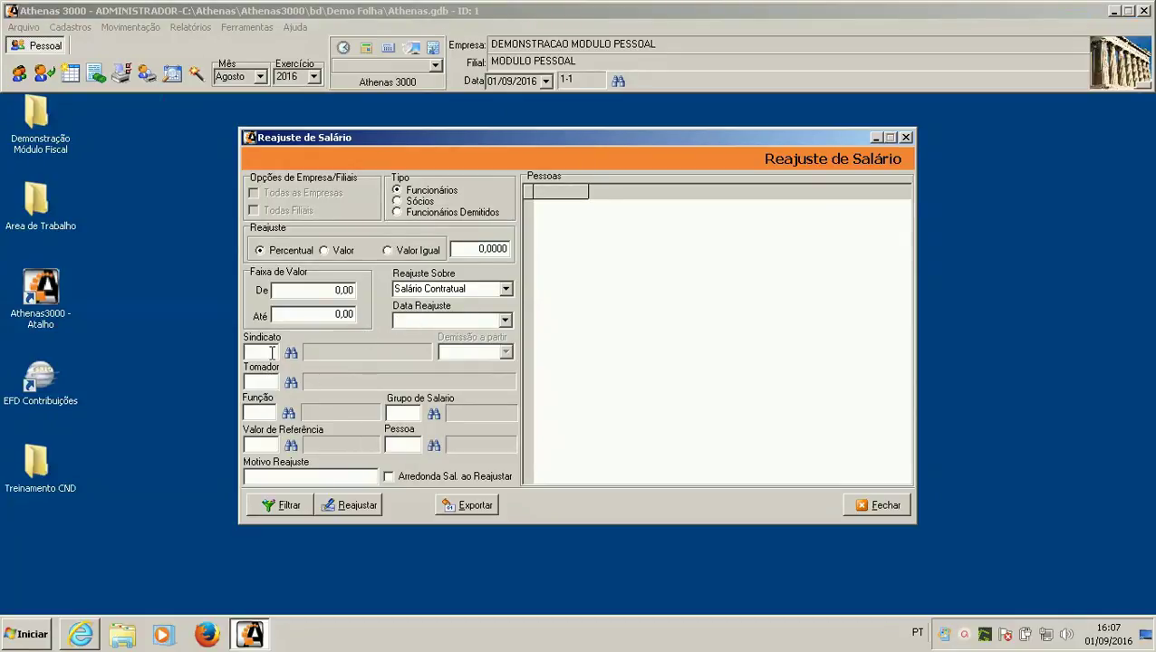
{"action": "left_click", "coordinate": [270, 384]}
{"action": "left_click", "coordinate": [263, 411]}
{"action": "left_click", "coordinate": [397, 442]}
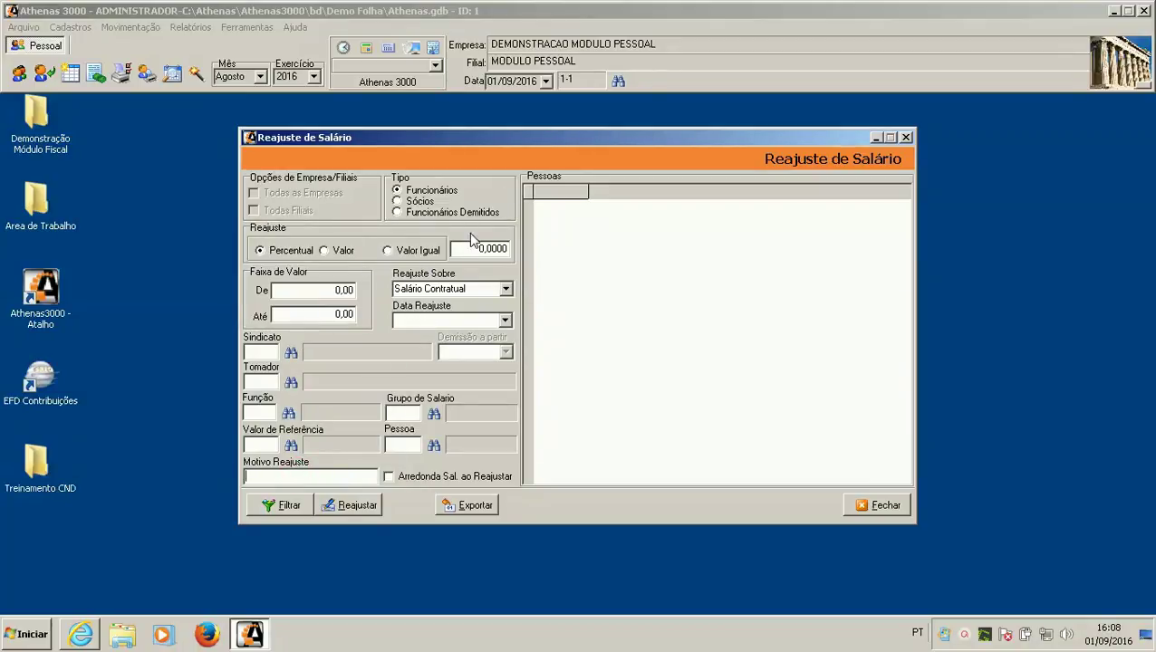
{"action": "left_click", "coordinate": [906, 138]}
Step: Open Movimento de Funcionário and run the Colaborador search for employees whose NOME is not blank
{"action": "left_click", "coordinate": [130, 27]}
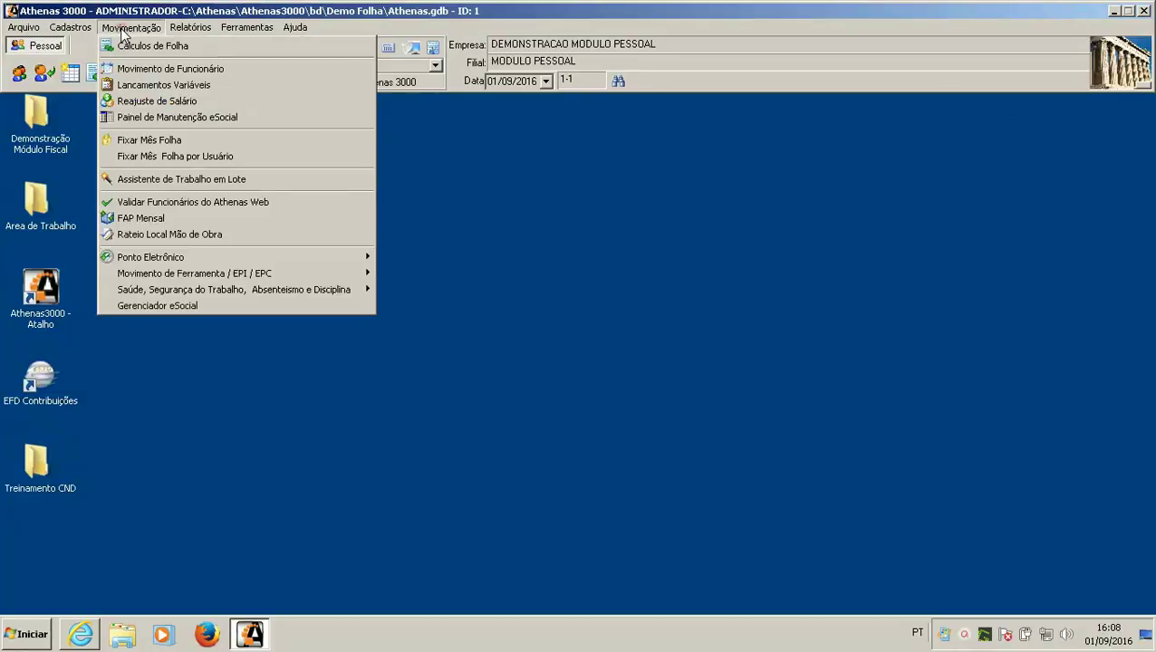
{"action": "left_click", "coordinate": [149, 70]}
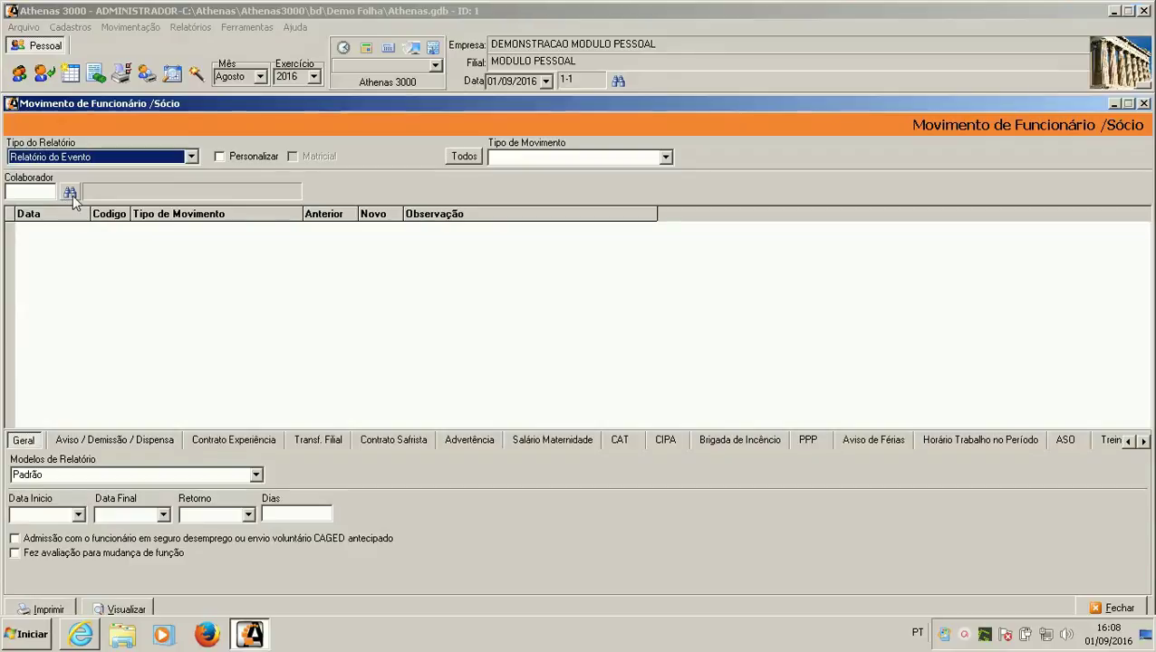
{"action": "left_click", "coordinate": [70, 193]}
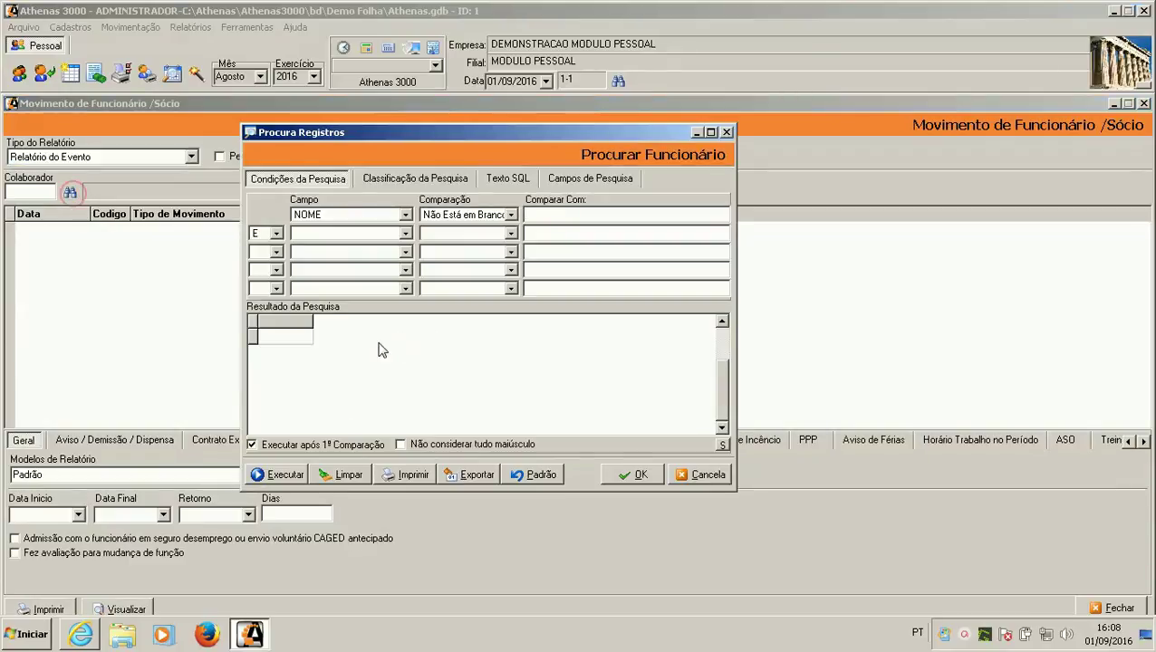
{"action": "left_click", "coordinate": [297, 476]}
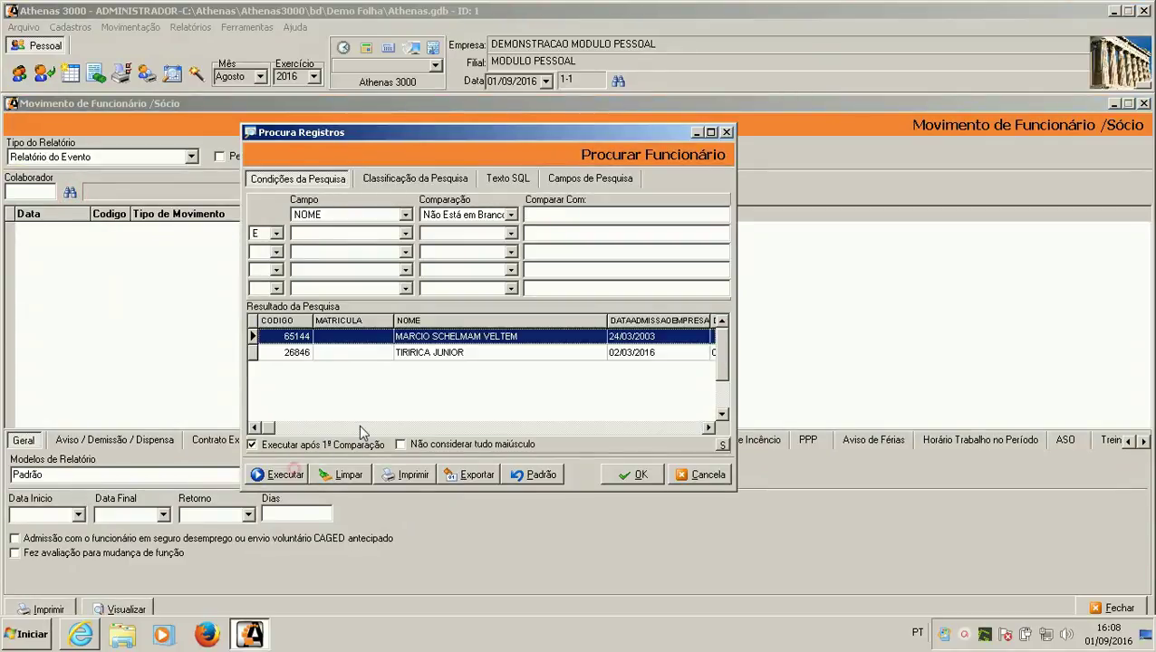
Step: Load the second employee from the search results and add a Reajuste de Salário movement dated 01/09/2016
{"action": "double_click", "coordinate": [406, 357]}
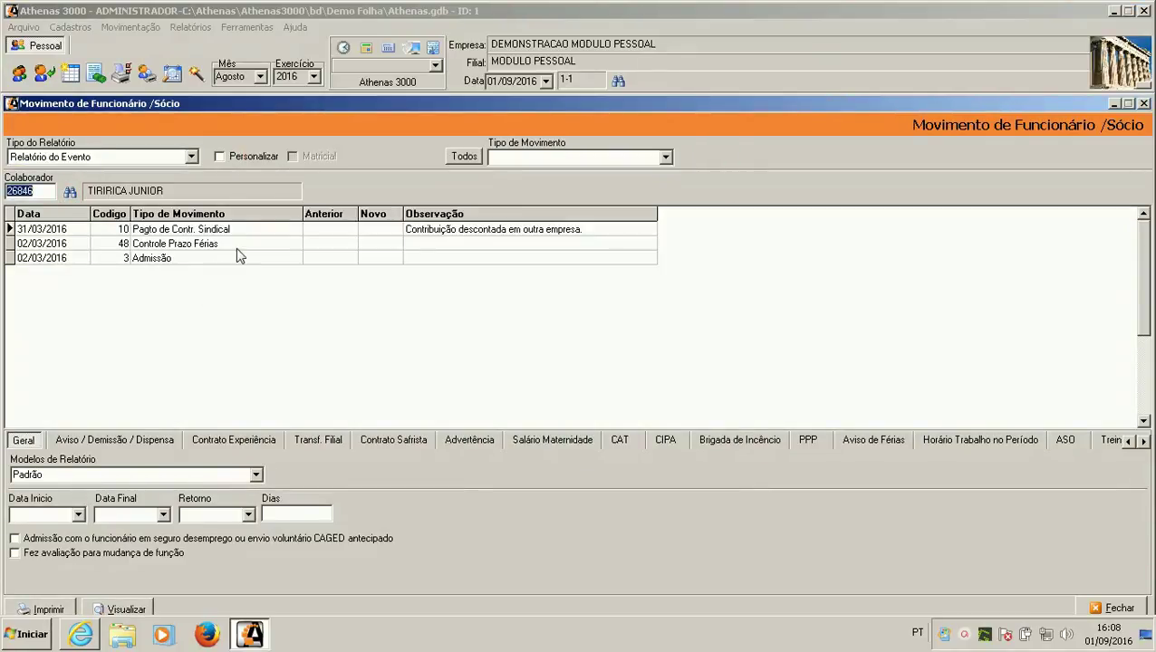
{"action": "left_click", "coordinate": [216, 274]}
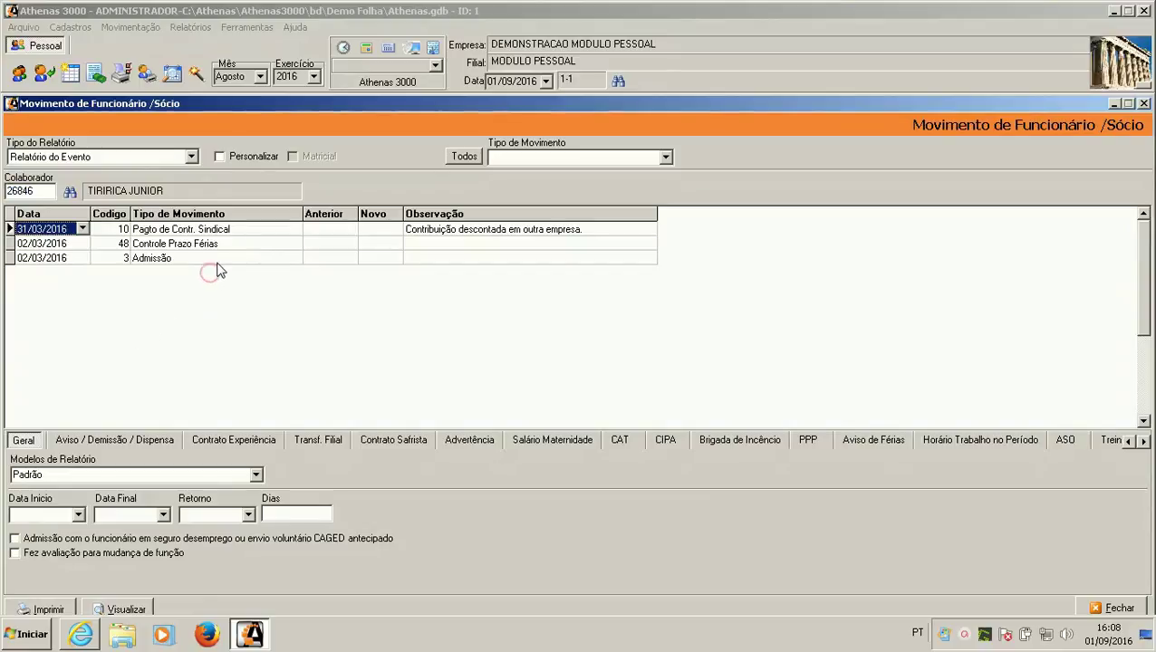
{"action": "left_click", "coordinate": [220, 259]}
{"action": "key", "text": "Down"}
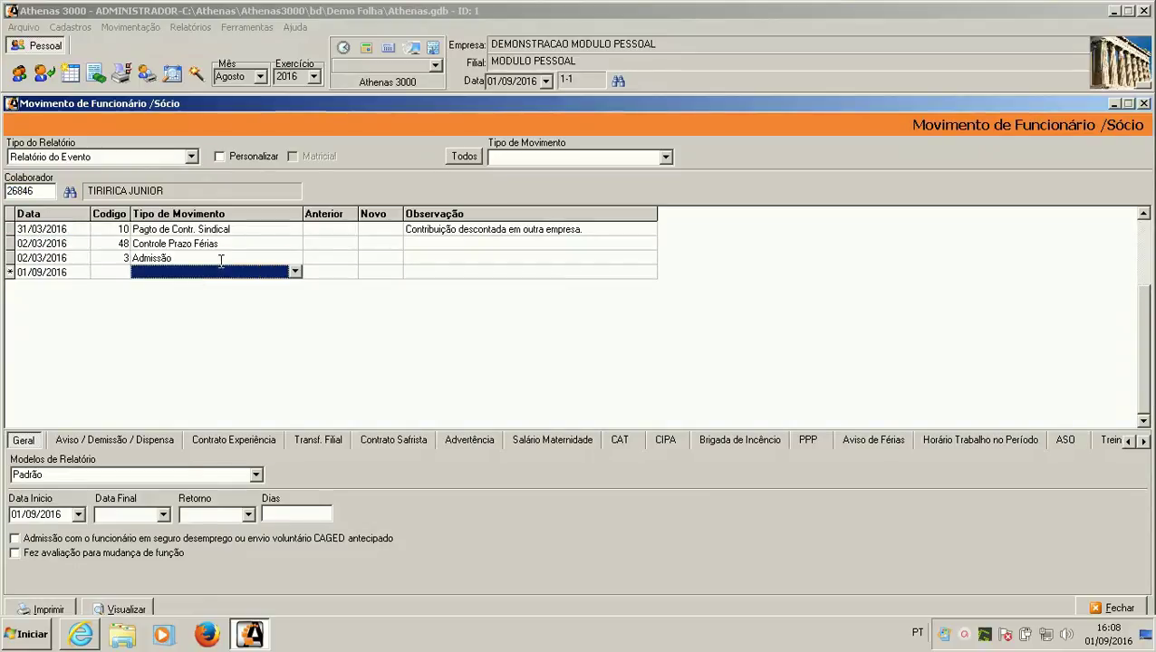
{"action": "left_click", "coordinate": [295, 272]}
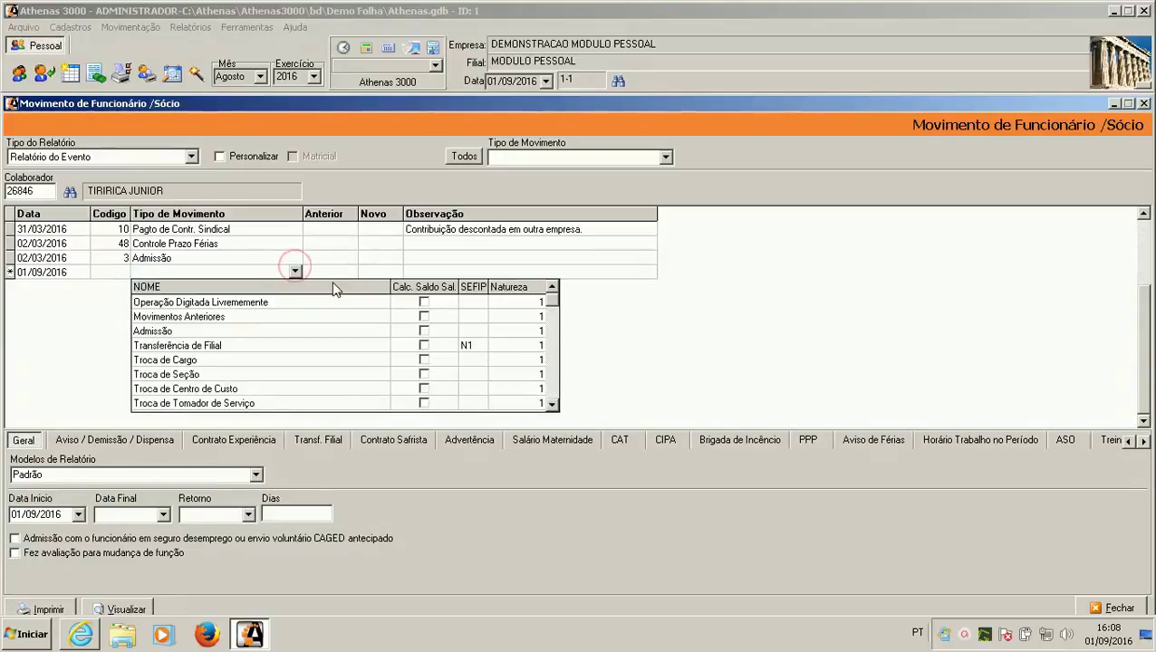
{"action": "type", "text": "REA"}
{"action": "key", "text": "Return"}
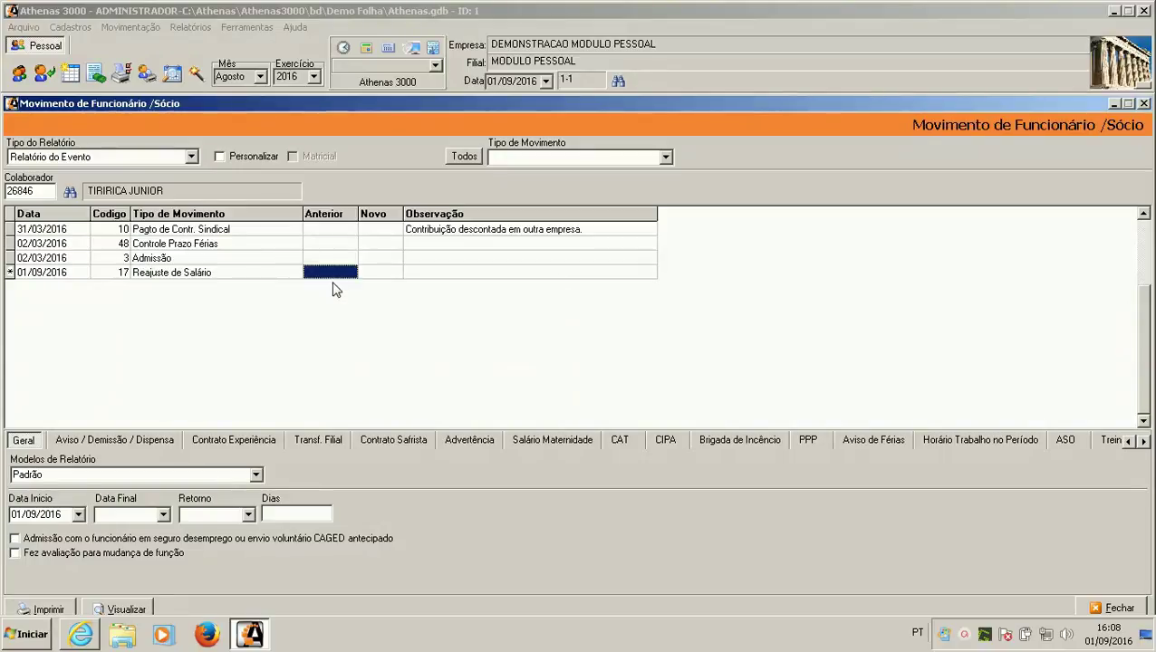
Step: Review the record-salary-for-all and copy-movement options for the Reajuste de Salário row, and close the employee movement window
{"action": "right_click", "coordinate": [347, 274]}
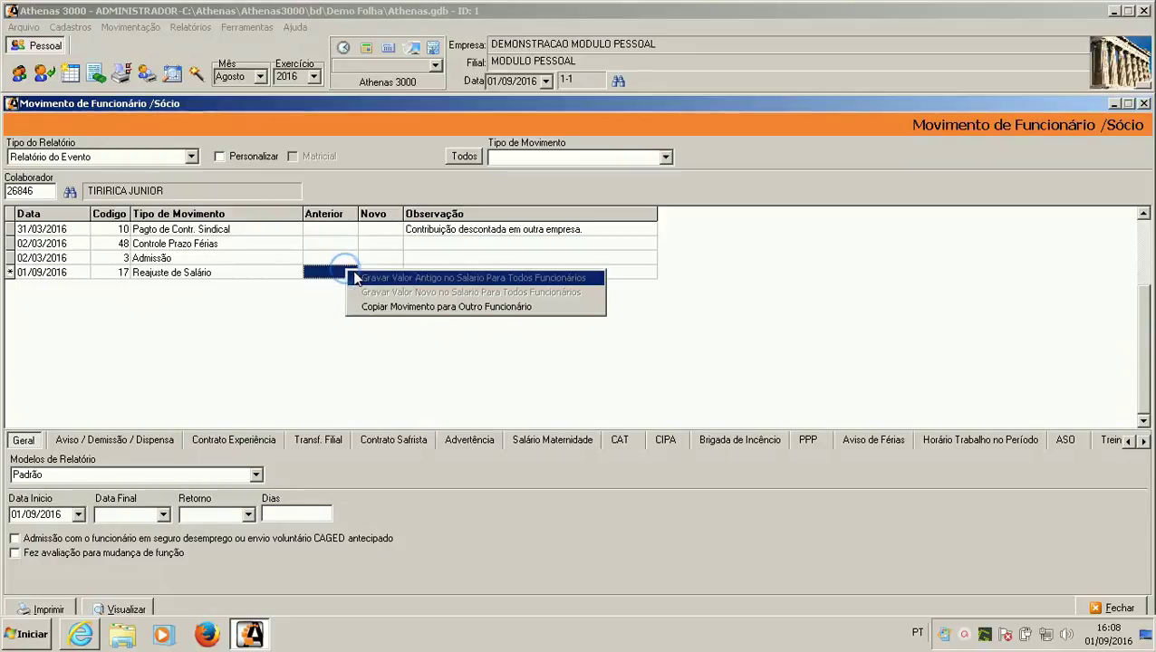
{"action": "left_click", "coordinate": [288, 272]}
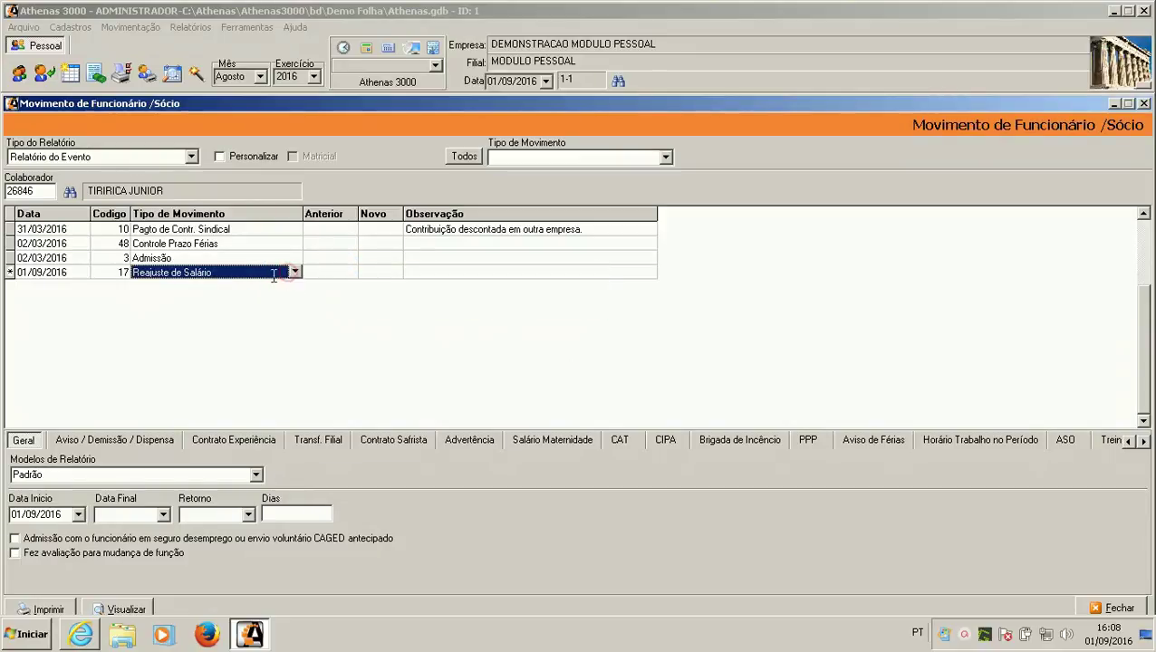
{"action": "right_click", "coordinate": [265, 274]}
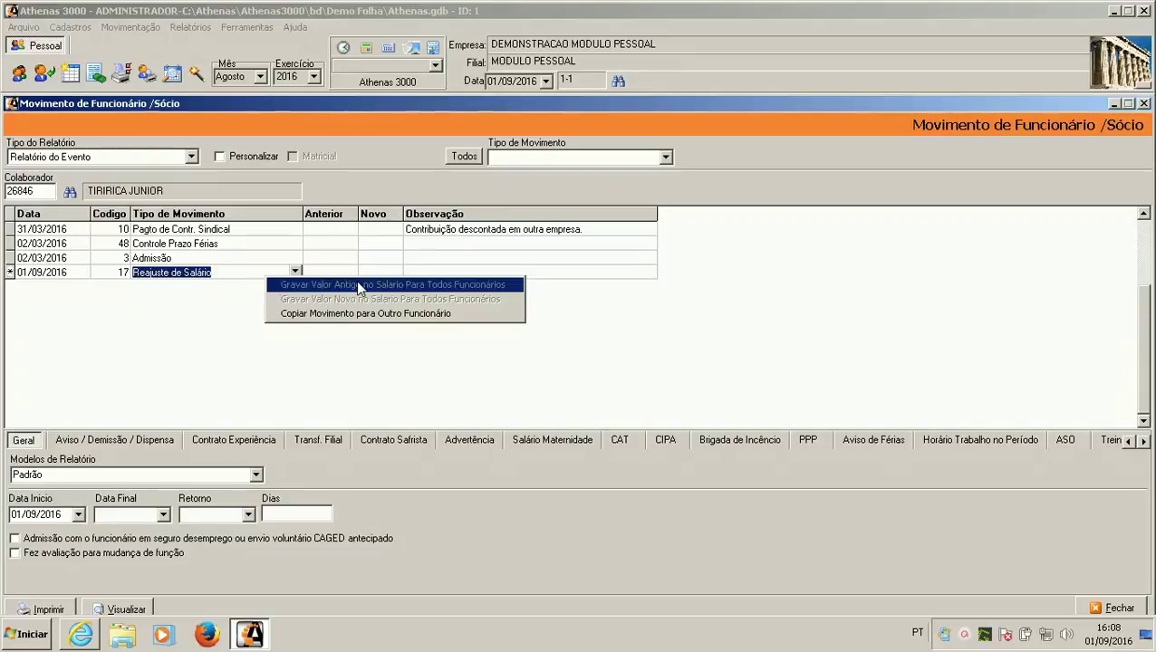
{"action": "key", "text": "Down"}
{"action": "key", "text": "Up"}
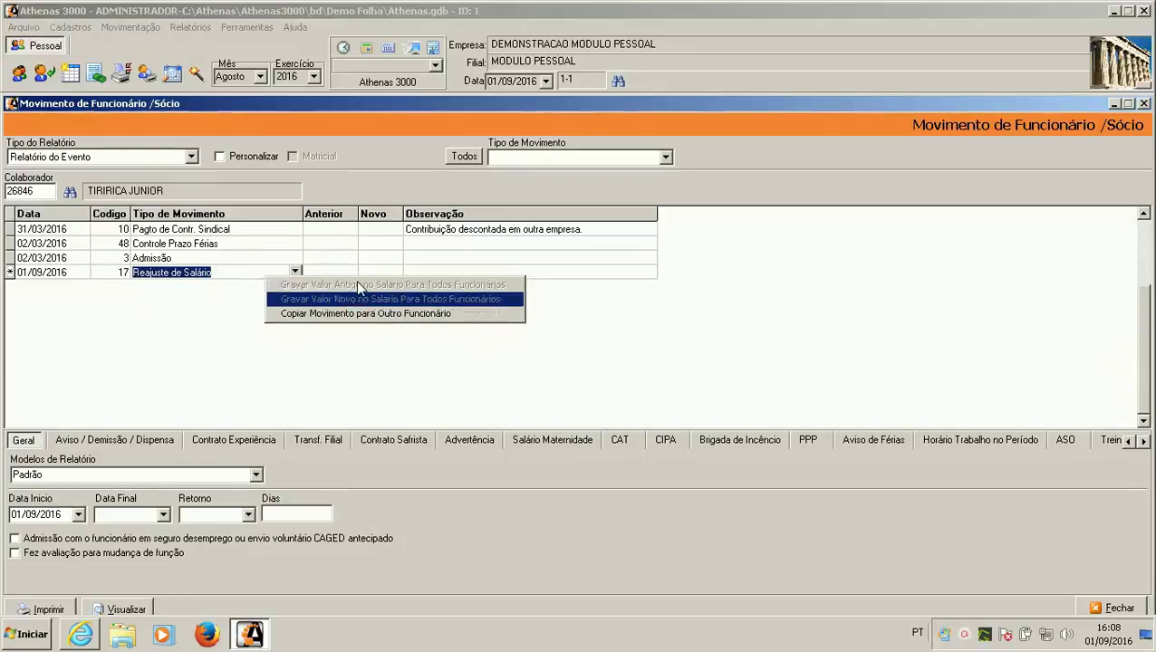
{"action": "left_click", "coordinate": [224, 304]}
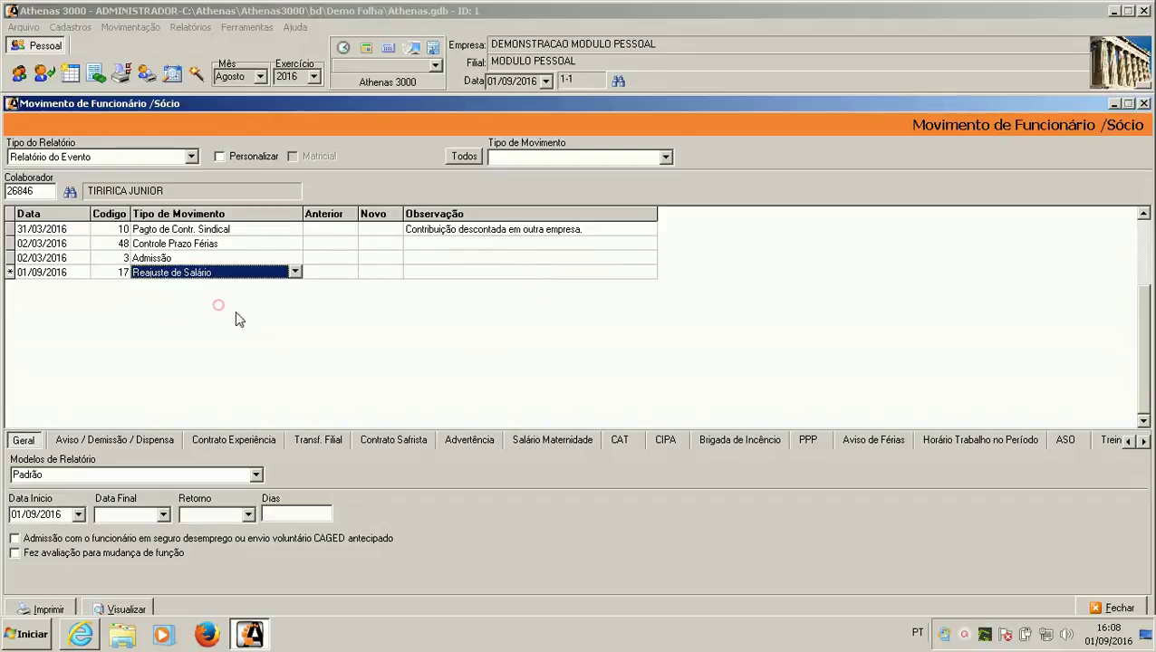
{"action": "left_click", "coordinate": [1144, 103]}
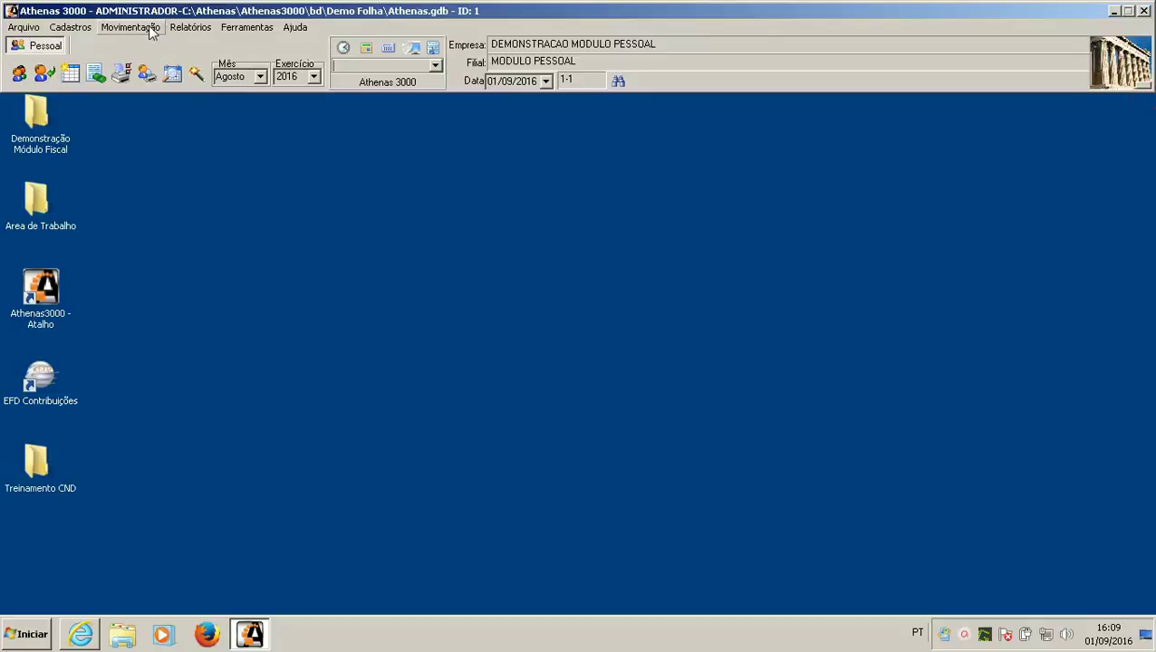
Step: Open the Painel de Manutenção eSocial and reposition its window so the column headers and company rows are in view
{"action": "left_click", "coordinate": [149, 30]}
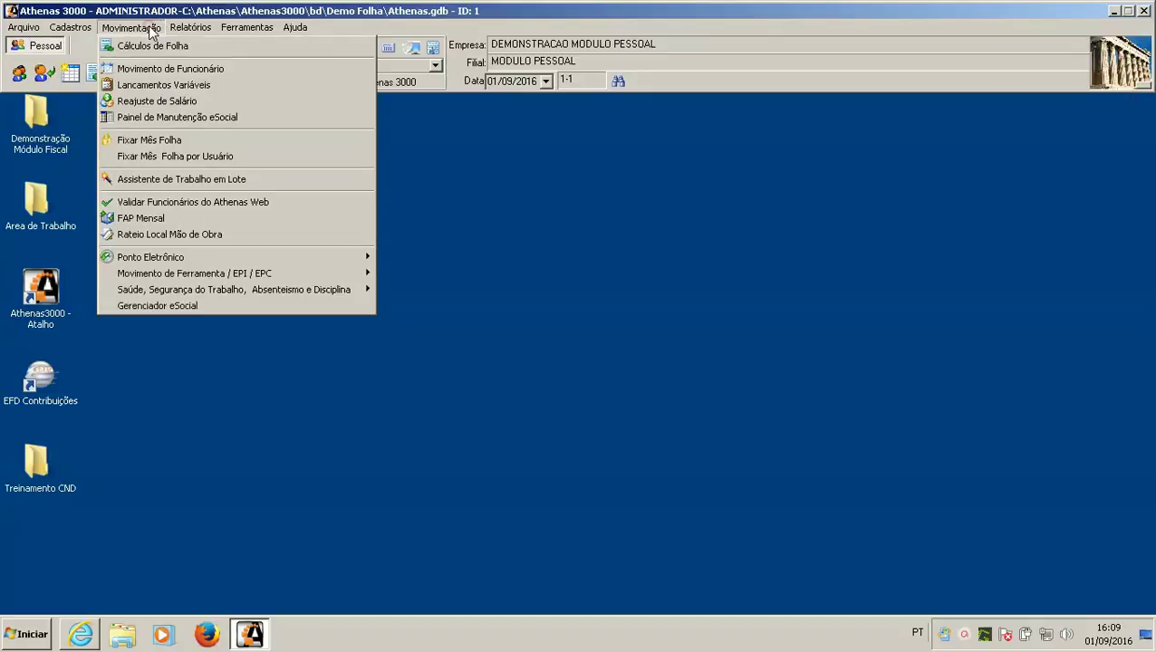
{"action": "left_click", "coordinate": [198, 117]}
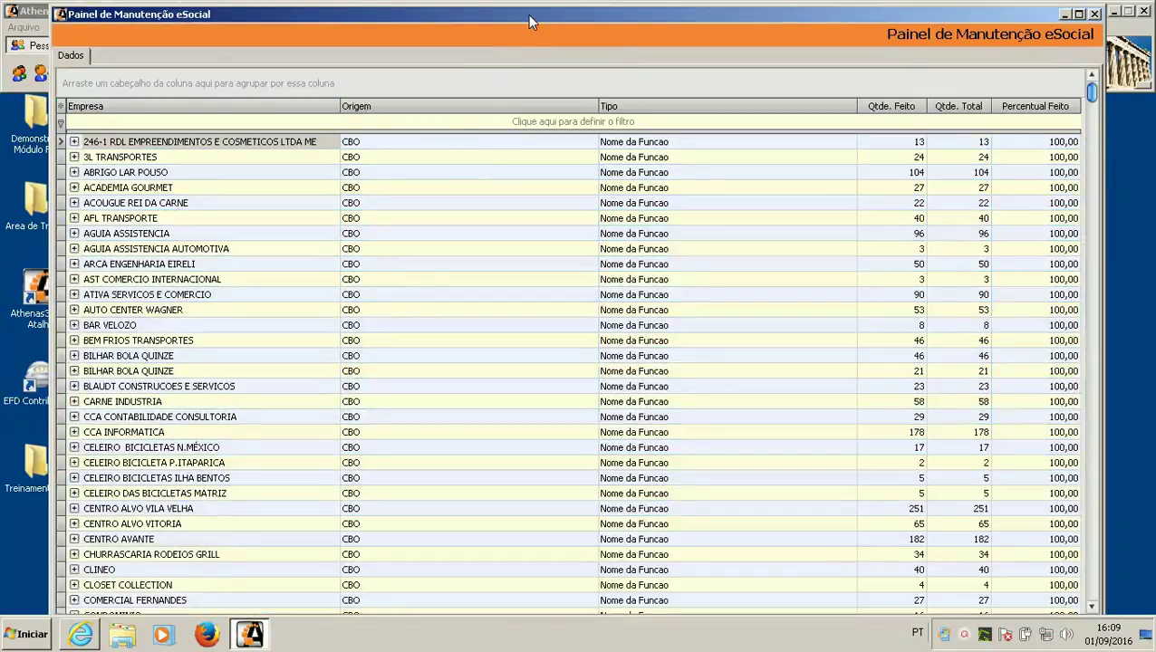
{"action": "left_click_drag", "start_coordinate": [527, 15], "coordinate": [538, 132]}
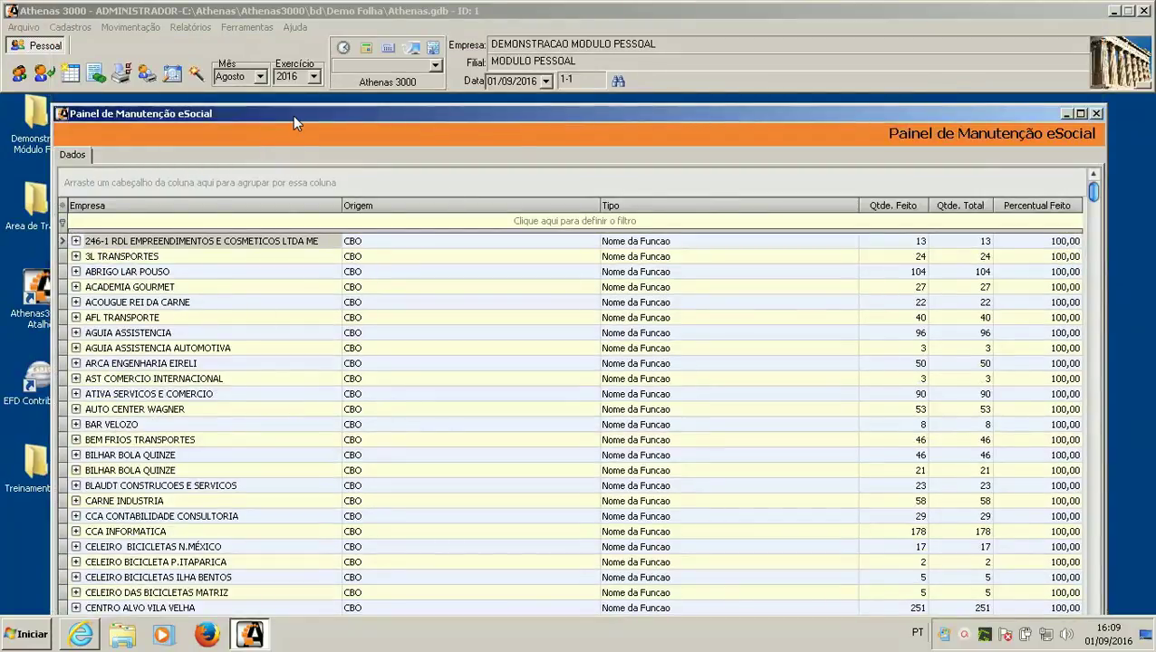
{"action": "left_click_drag", "start_coordinate": [293, 115], "coordinate": [284, 63]}
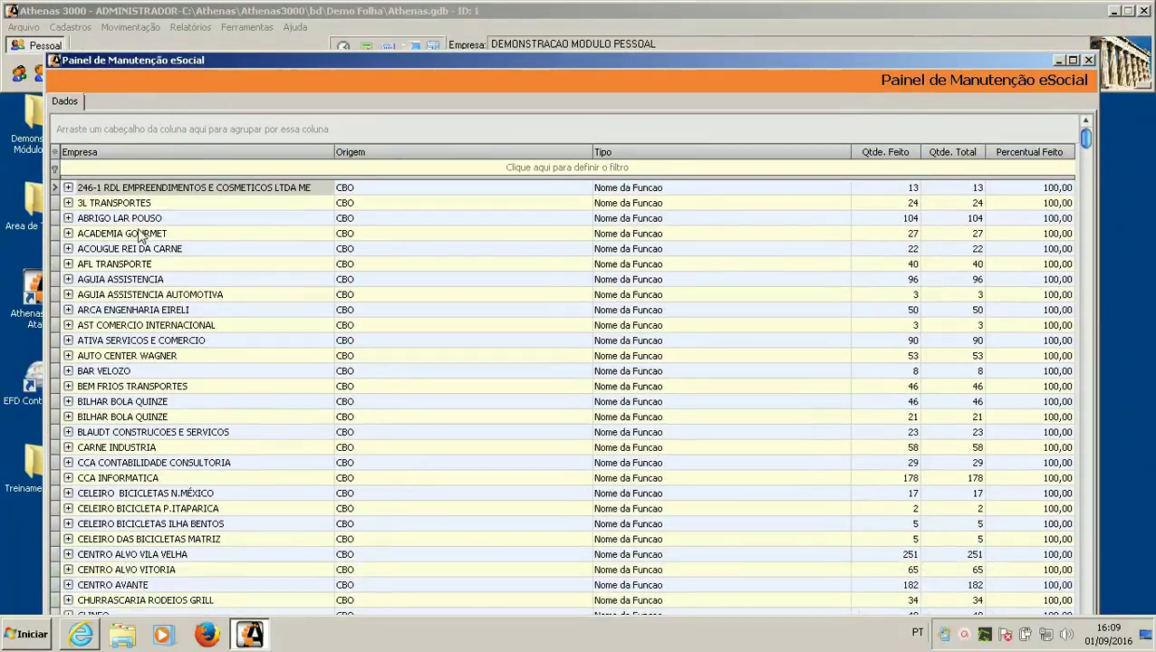
Step: Browse the companies in the upper part of the eSocial maintenance list, from 246-1 RDL EMPREENDIMENTOS to BAR VELOZO
{"action": "left_click", "coordinate": [191, 207]}
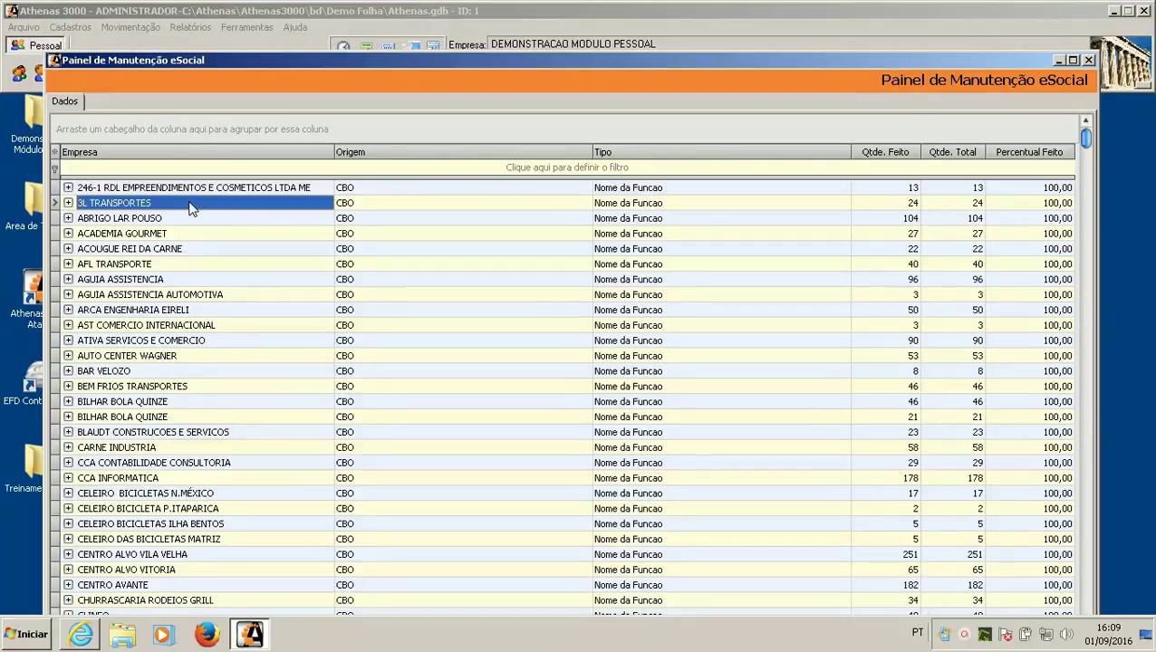
{"action": "key", "text": "Down"}
{"action": "key", "text": "Down"}
{"action": "key", "text": "Down"}
{"action": "key", "text": "Down"}
{"action": "key", "text": "Down"}
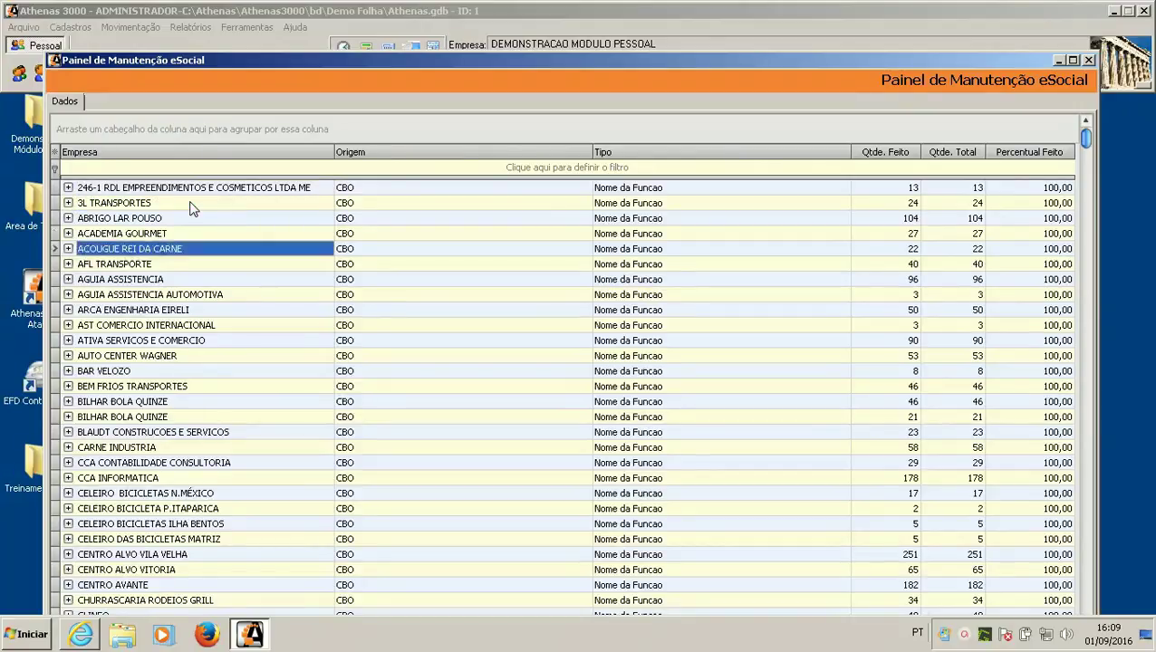
{"action": "key", "text": "Up"}
{"action": "key", "text": "Up"}
{"action": "key", "text": "Up"}
{"action": "key", "text": "Up"}
{"action": "key", "text": "Up"}
{"action": "key", "text": "Up"}
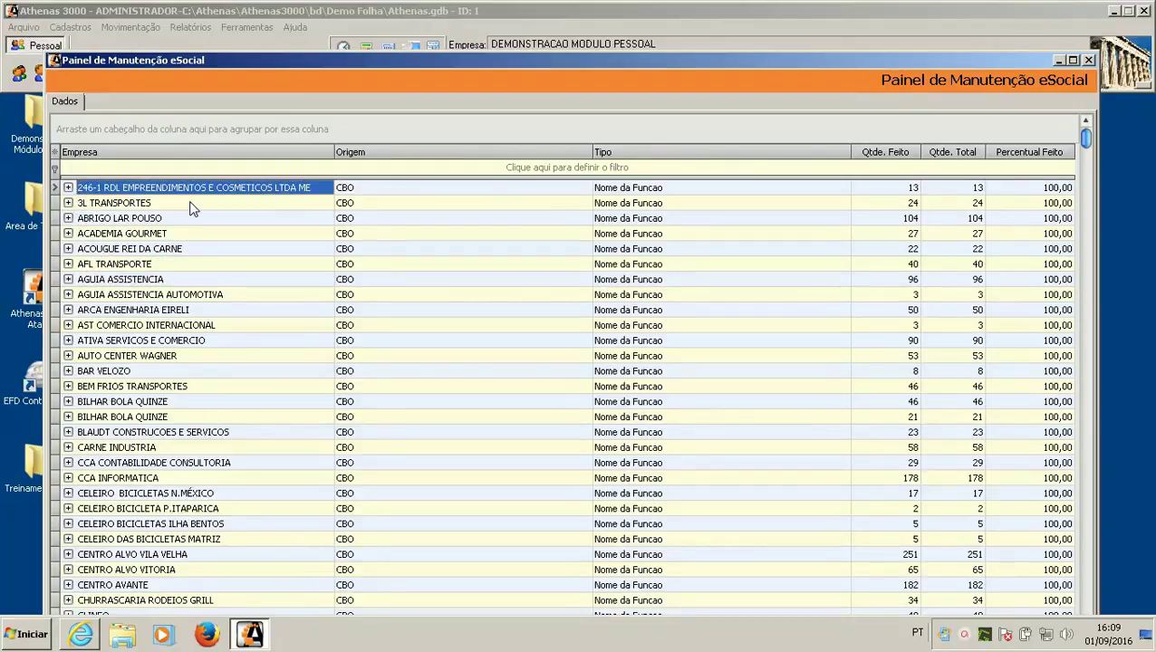
{"action": "key", "text": "Down"}
{"action": "key", "text": "Down"}
{"action": "key", "text": "Down"}
{"action": "key", "text": "Down"}
{"action": "key", "text": "Down"}
{"action": "key", "text": "Down"}
{"action": "key", "text": "Down"}
{"action": "key", "text": "Down"}
{"action": "key", "text": "Down"}
{"action": "key", "text": "Down"}
{"action": "key", "text": "Down"}
{"action": "key", "text": "Down"}
{"action": "key", "text": "Down"}
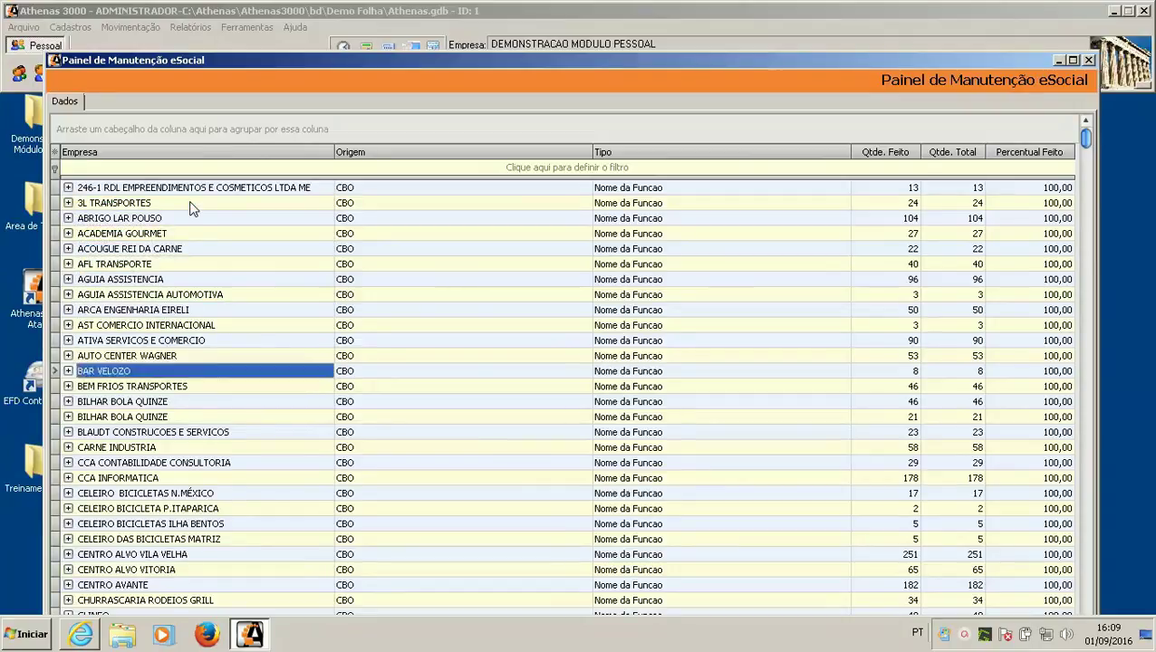
{"action": "key", "text": "Up"}
{"action": "key", "text": "Up"}
{"action": "key", "text": "Up"}
{"action": "key", "text": "Up"}
{"action": "key", "text": "Up"}
{"action": "key", "text": "Up"}
{"action": "key", "text": "Up"}
{"action": "key", "text": "Up"}
{"action": "key", "text": "Up"}
{"action": "key", "text": "Up"}
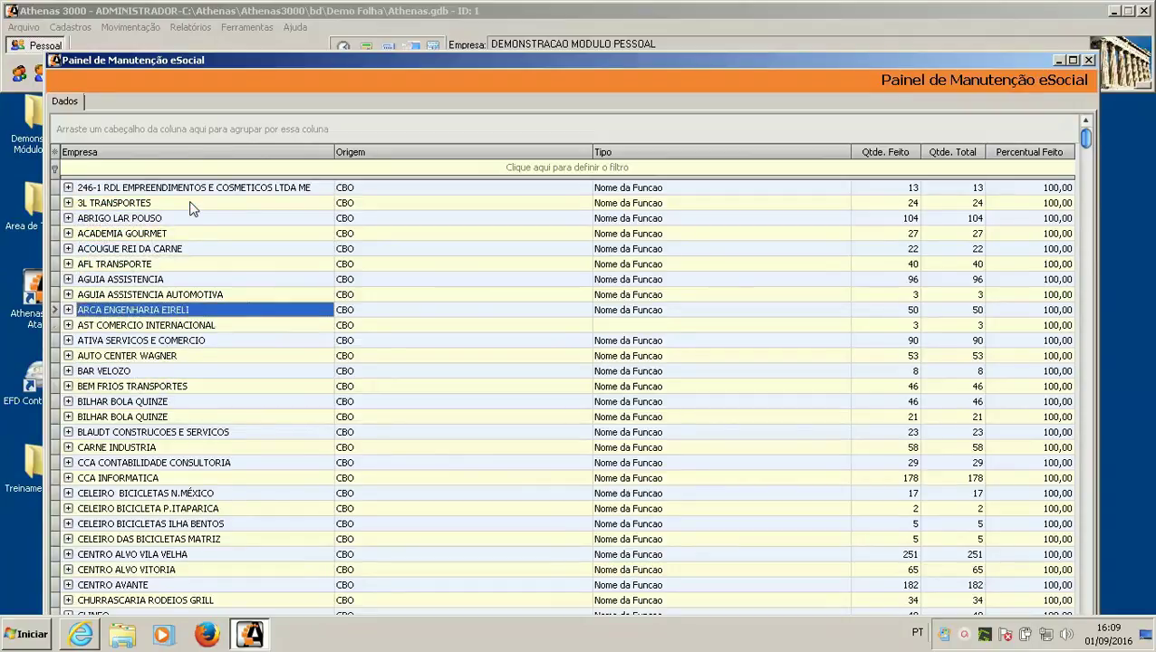
{"action": "key", "text": "Down"}
{"action": "key", "text": "Down"}
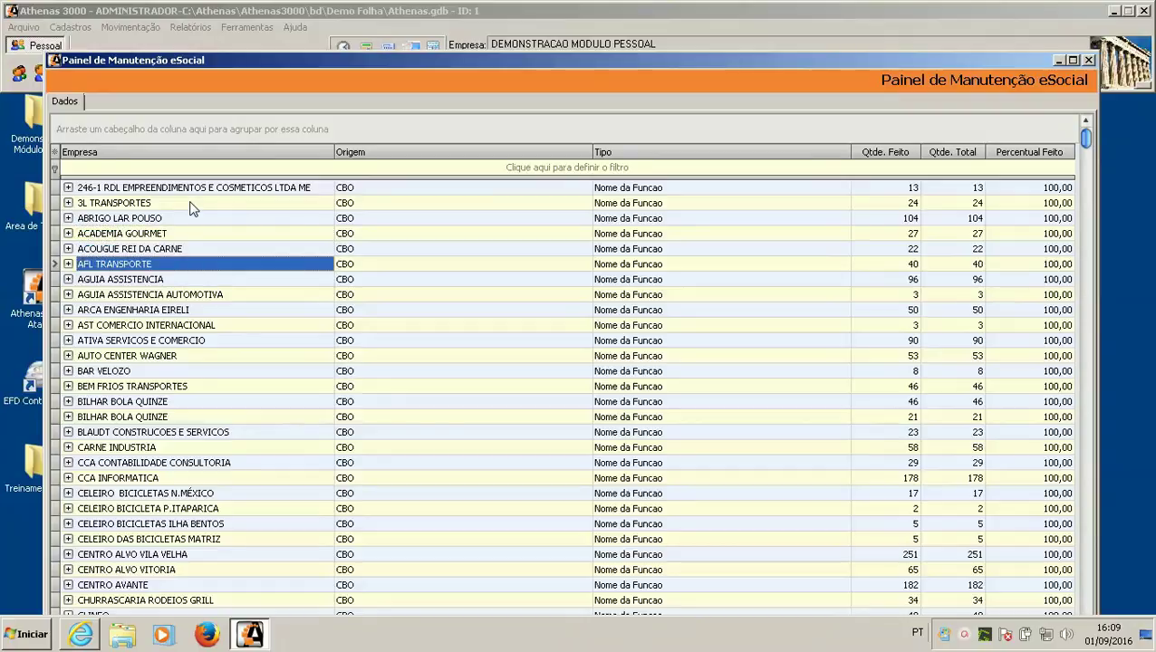
Step: Examine the done quantity, total quantity and completion percentage for AGUIA ASSISTENCIA and BILHAR BOLA QUINZE, and close the eSocial panel
{"action": "scroll", "coordinate": [246, 219], "scroll_direction": "down", "scroll_amount": 3}
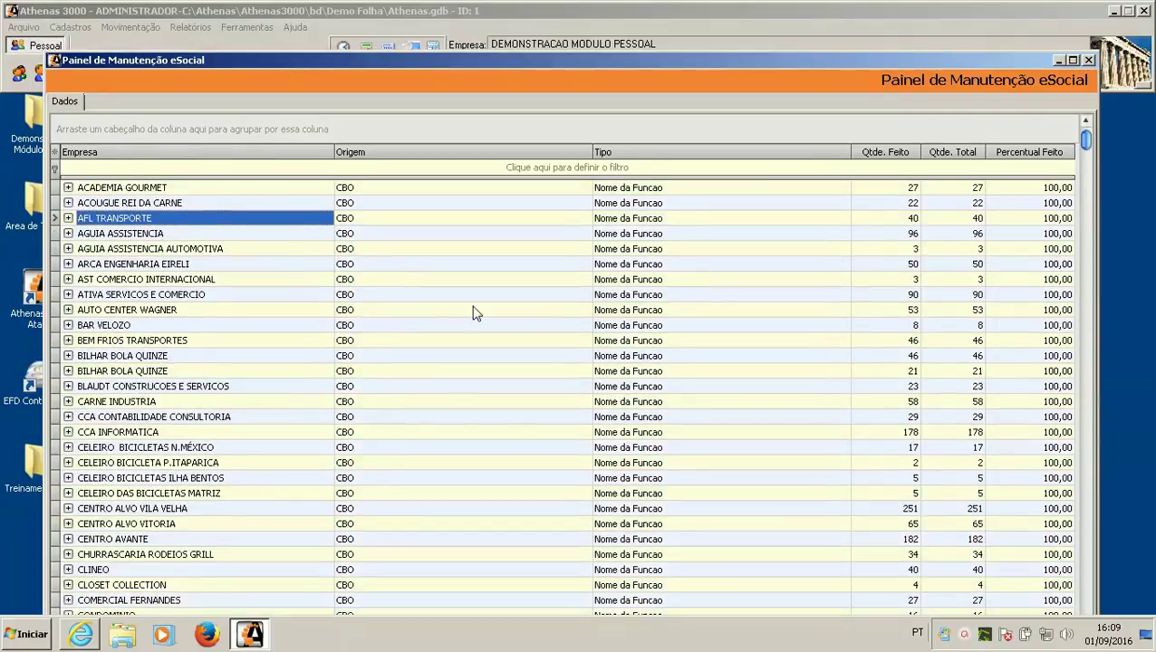
{"action": "left_click", "coordinate": [888, 234]}
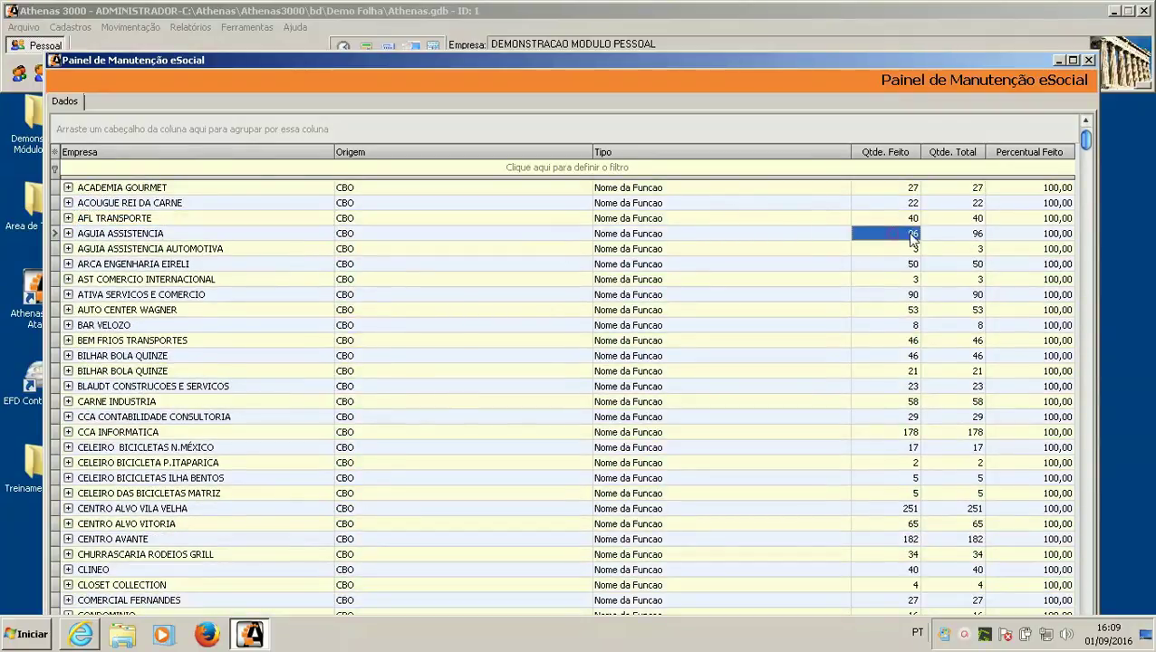
{"action": "left_click", "coordinate": [1030, 234]}
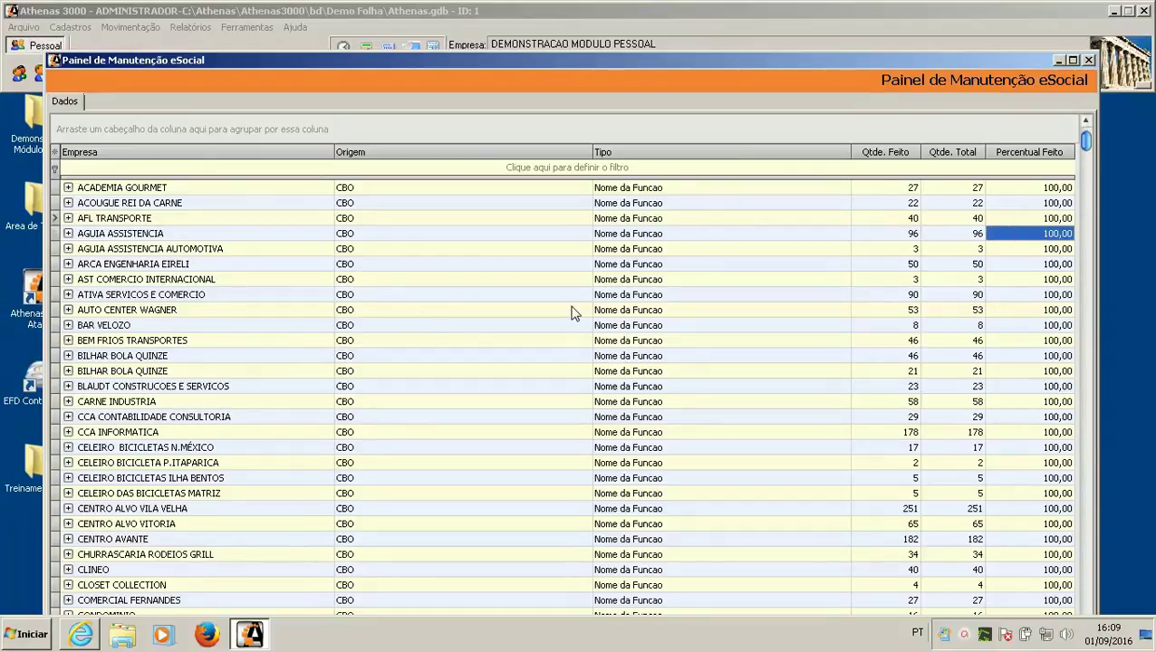
{"action": "scroll", "coordinate": [573, 313], "scroll_direction": "down", "scroll_amount": 6}
{"action": "left_click", "coordinate": [616, 281]}
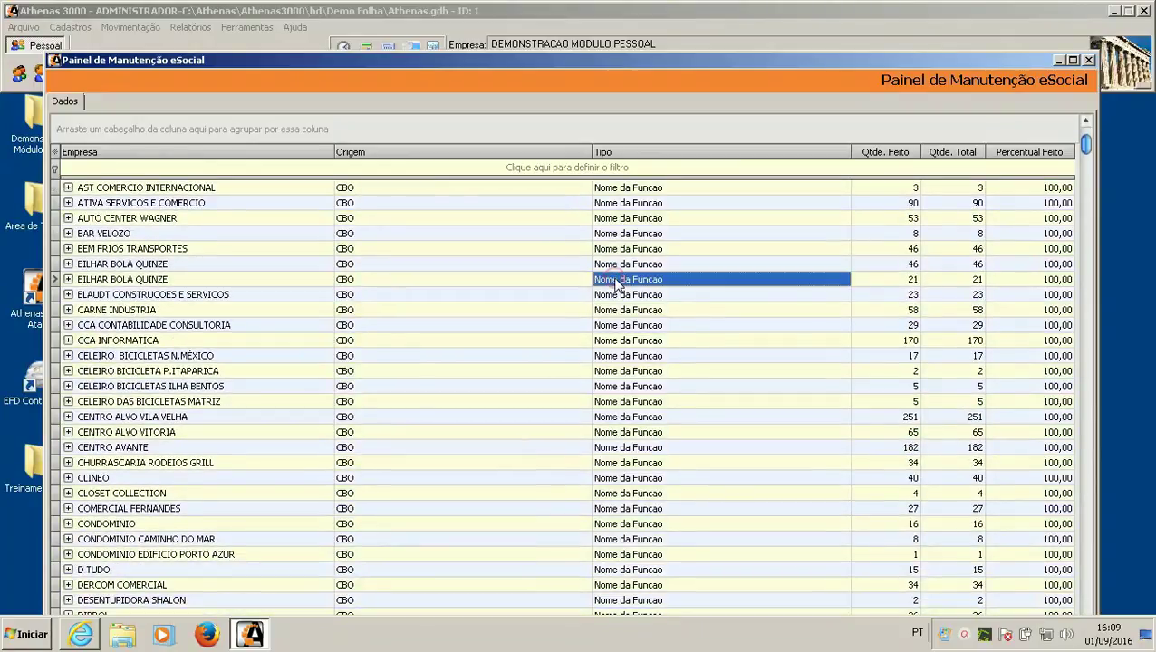
{"action": "left_click", "coordinate": [910, 283]}
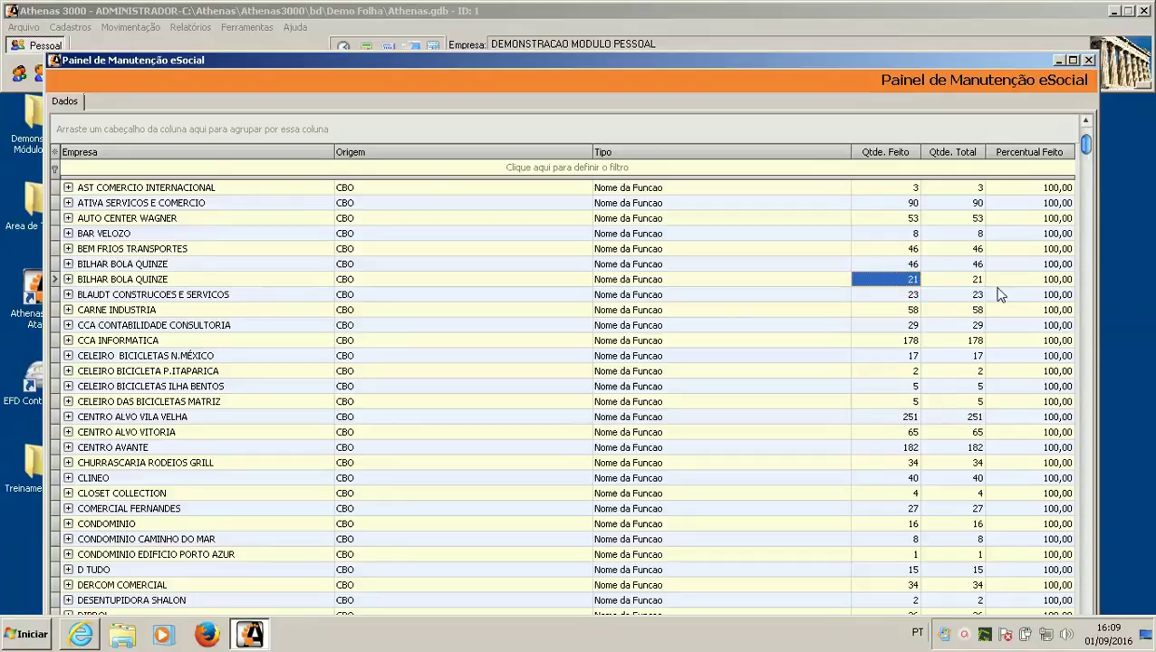
{"action": "left_click", "coordinate": [1013, 282]}
{"action": "left_click", "coordinate": [975, 284]}
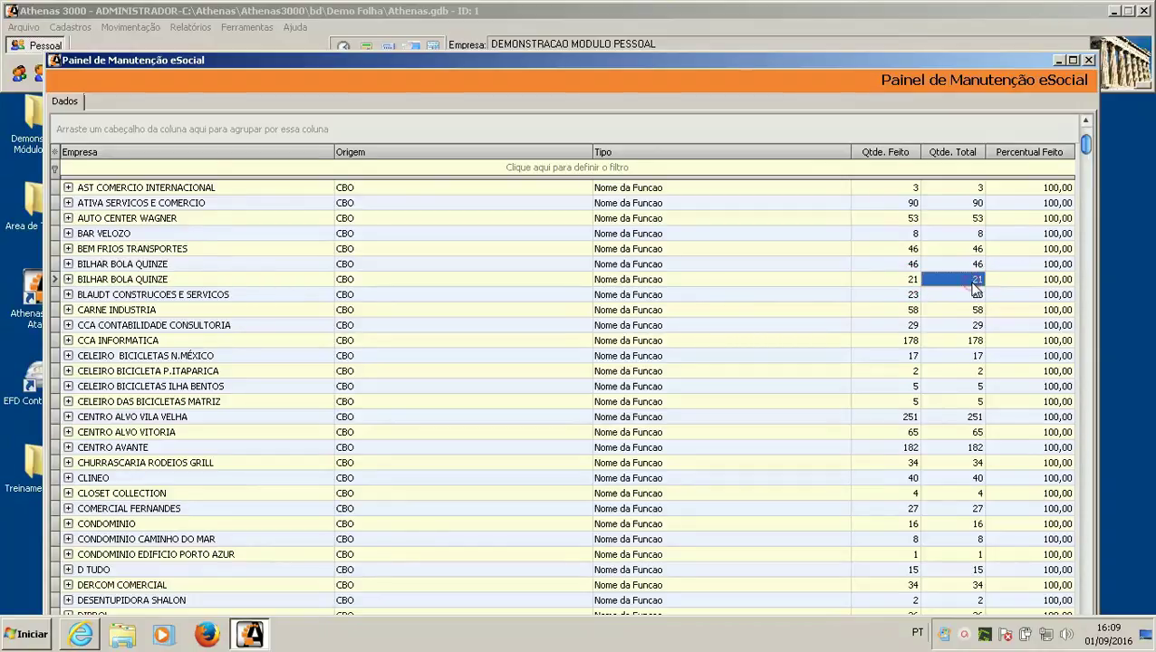
{"action": "scroll", "coordinate": [977, 288], "scroll_direction": "down", "scroll_amount": 1}
{"action": "scroll", "coordinate": [453, 262], "scroll_direction": "down", "scroll_amount": 5}
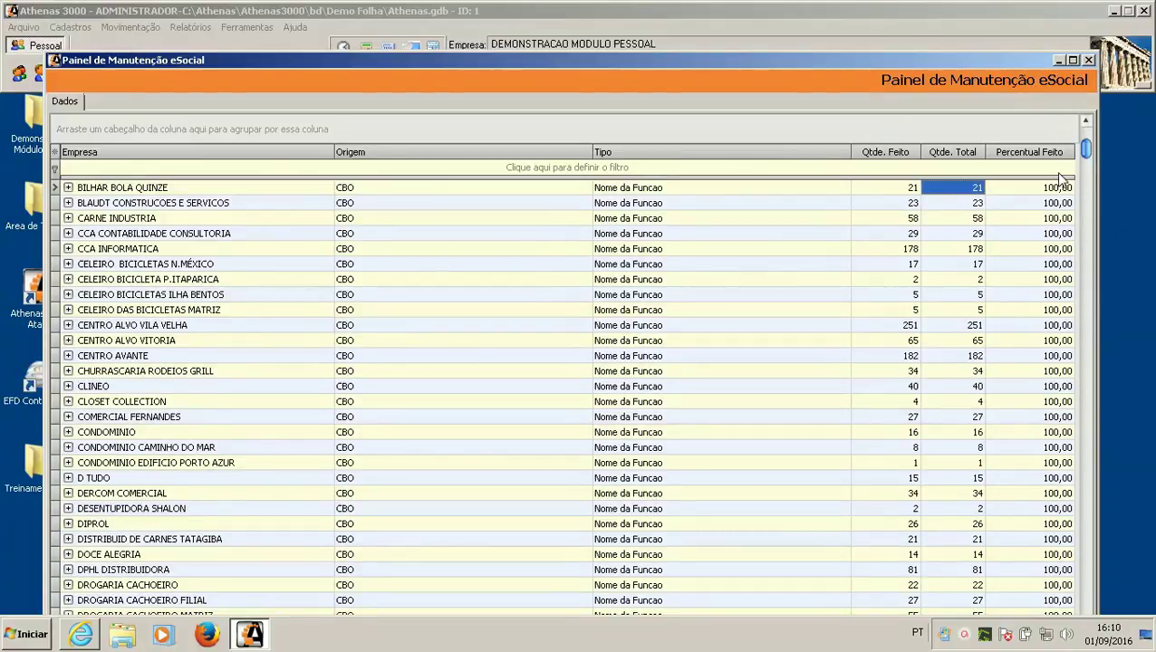
{"action": "left_click", "coordinate": [1089, 59]}
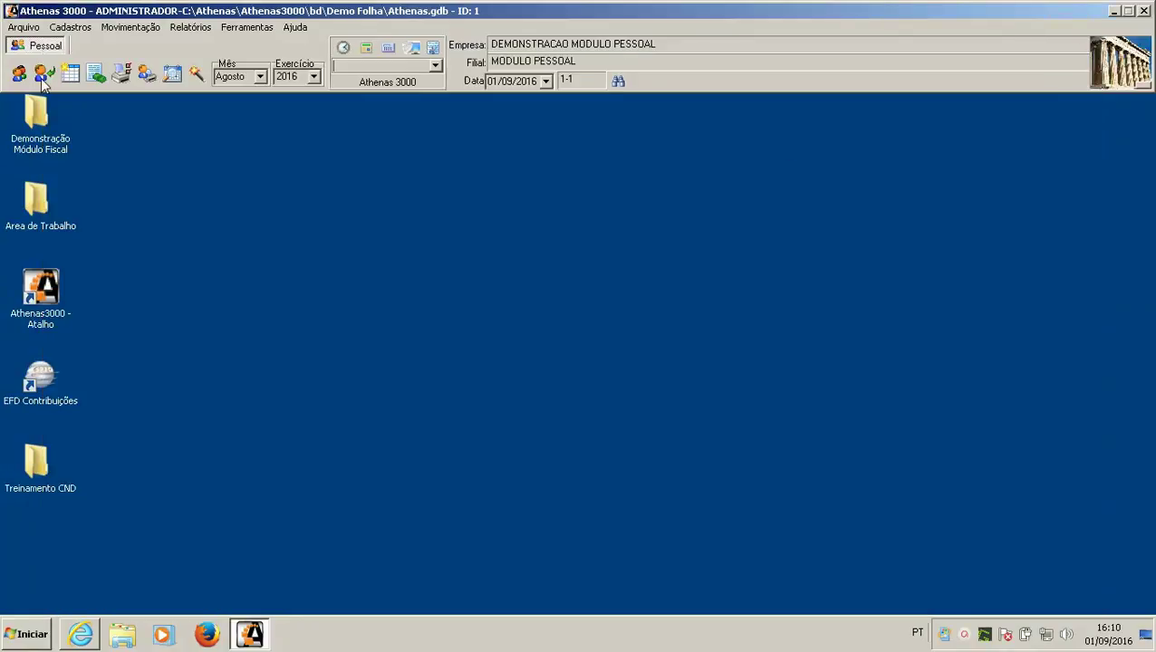
Step: View the Fixar Mês Folha month and year setting and cancel the dialog
{"action": "left_click", "coordinate": [110, 30]}
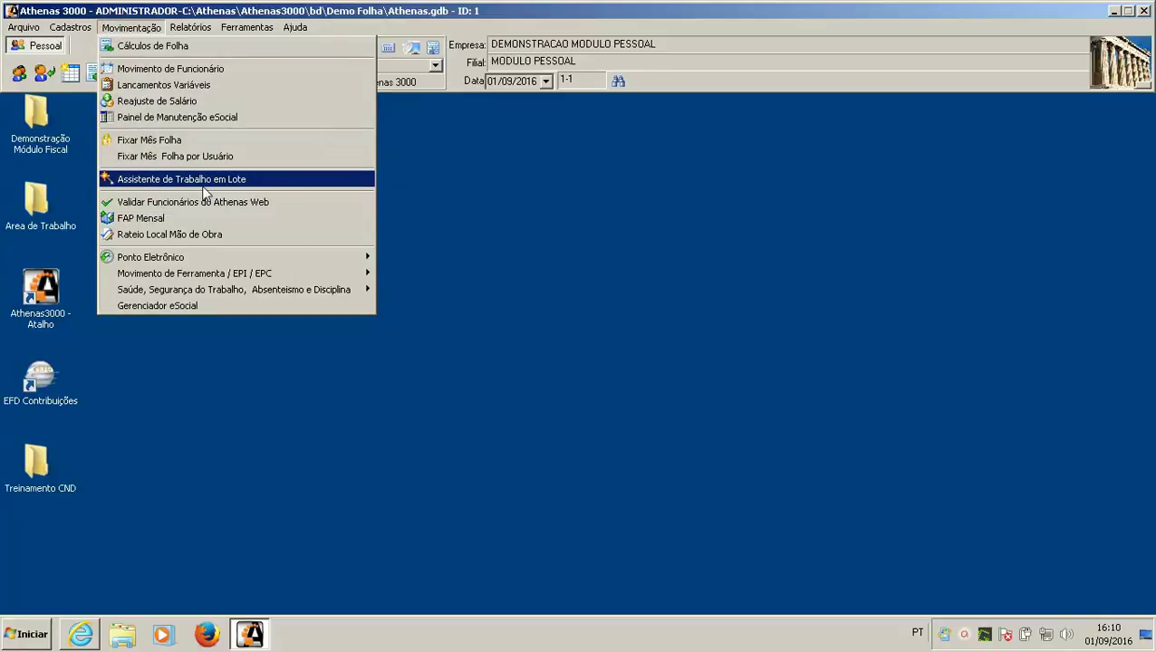
{"action": "left_click", "coordinate": [196, 141]}
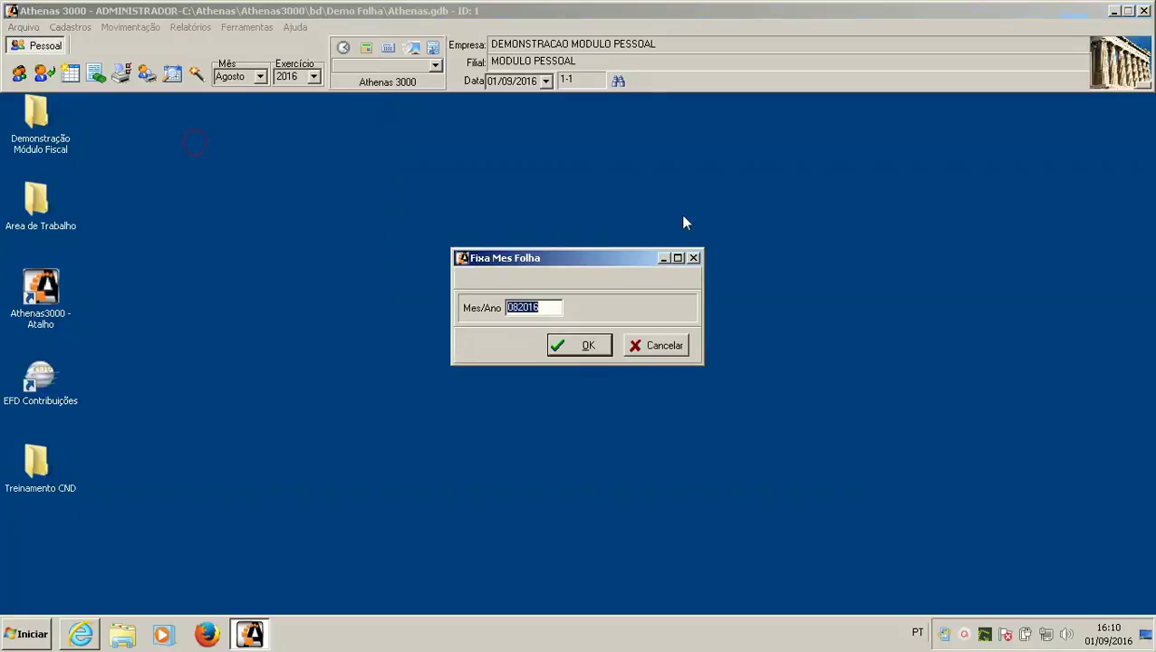
{"action": "left_click", "coordinate": [646, 350]}
Step: Open the Assistente de Trabalho em Lote, set the operation to Impressão de Relatórios and enable Gerar Relatórios Admissionais
{"action": "left_click", "coordinate": [140, 30]}
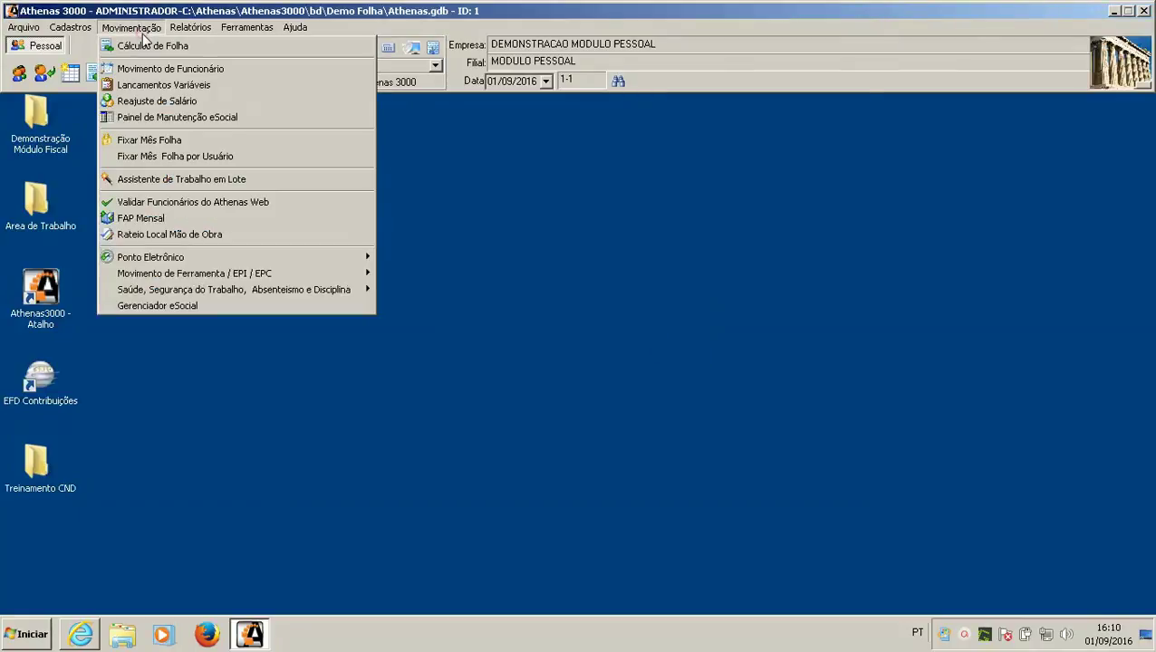
{"action": "left_click", "coordinate": [211, 179]}
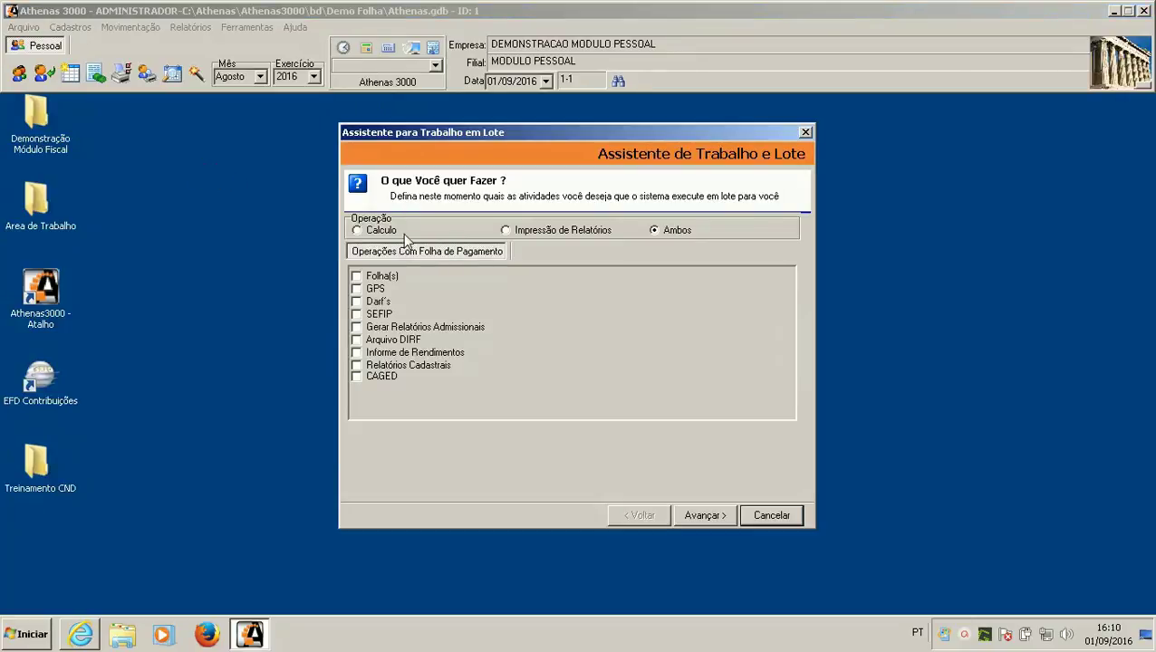
{"action": "left_click", "coordinate": [358, 231]}
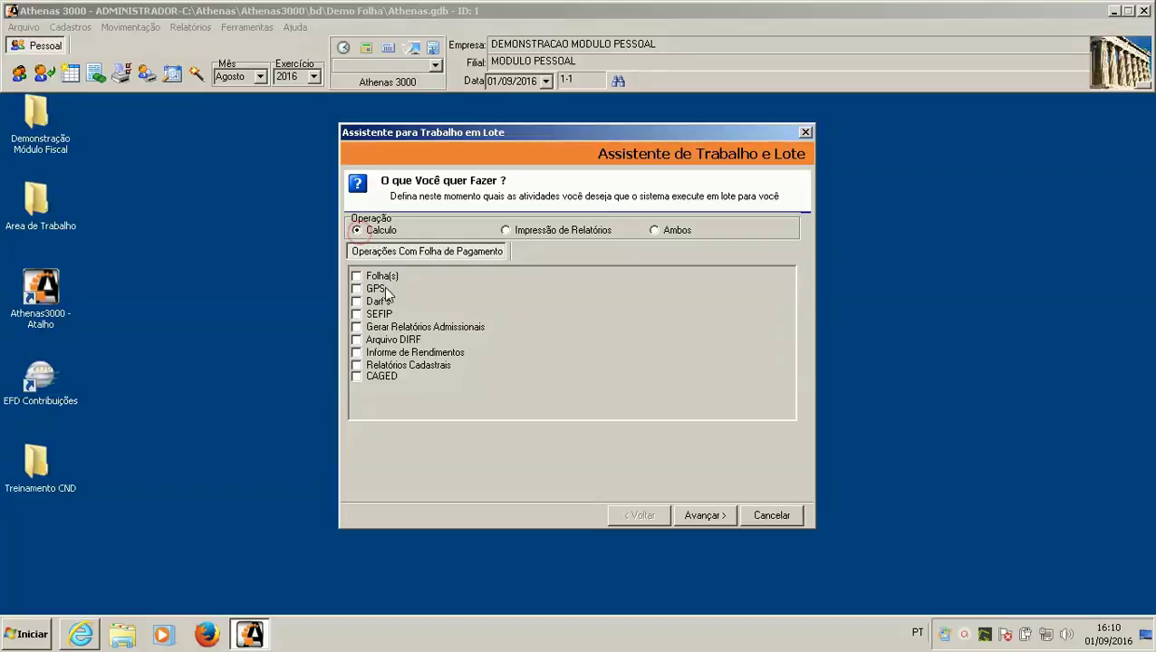
{"action": "left_click", "coordinate": [504, 230]}
{"action": "left_click", "coordinate": [360, 328]}
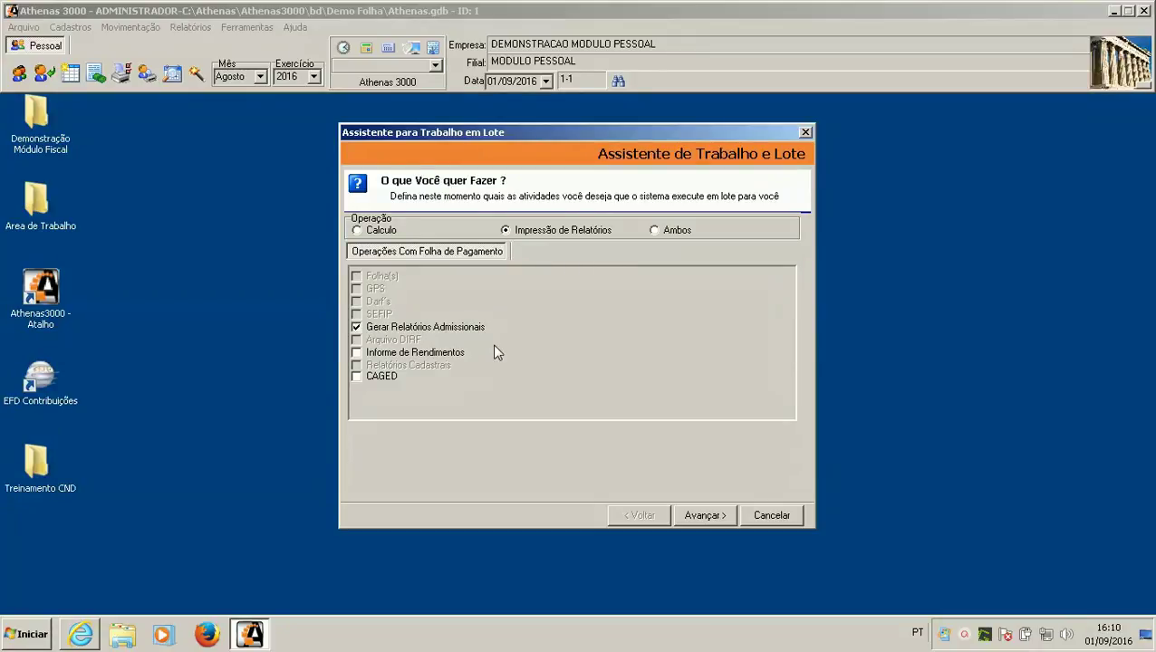
Step: Proceed to the admission report list and deselect the Relatórios Cadastrais entries, keeping Contrato de Experiencia selected
{"action": "left_click", "coordinate": [707, 516]}
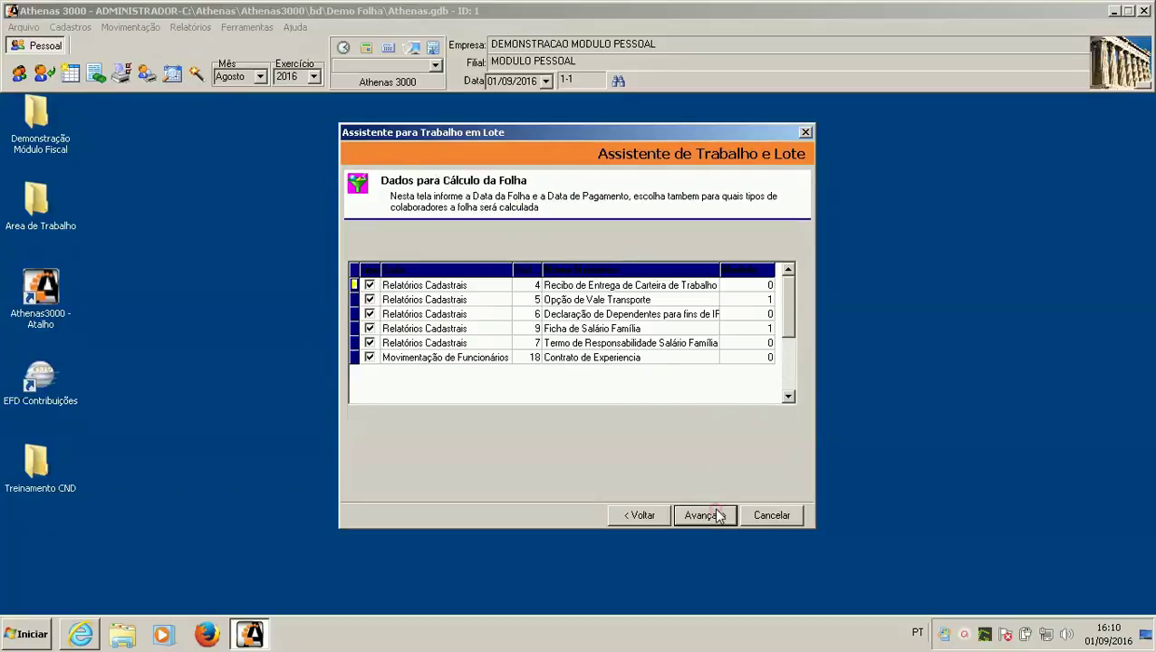
{"action": "left_click", "coordinate": [559, 302]}
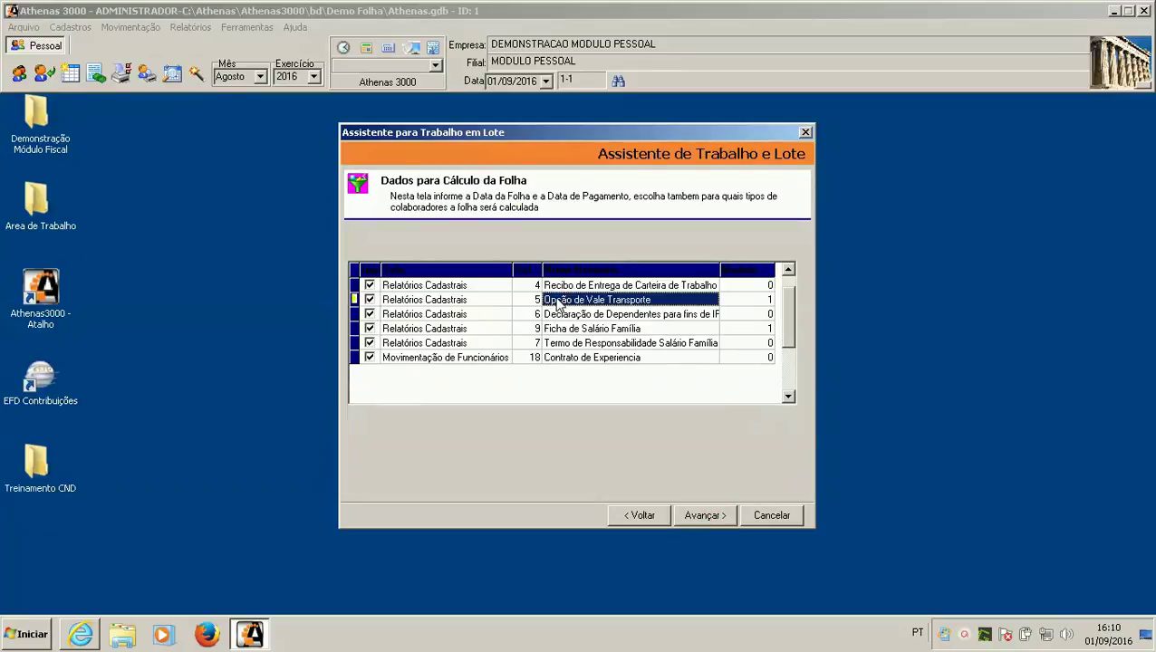
{"action": "left_click", "coordinate": [595, 360]}
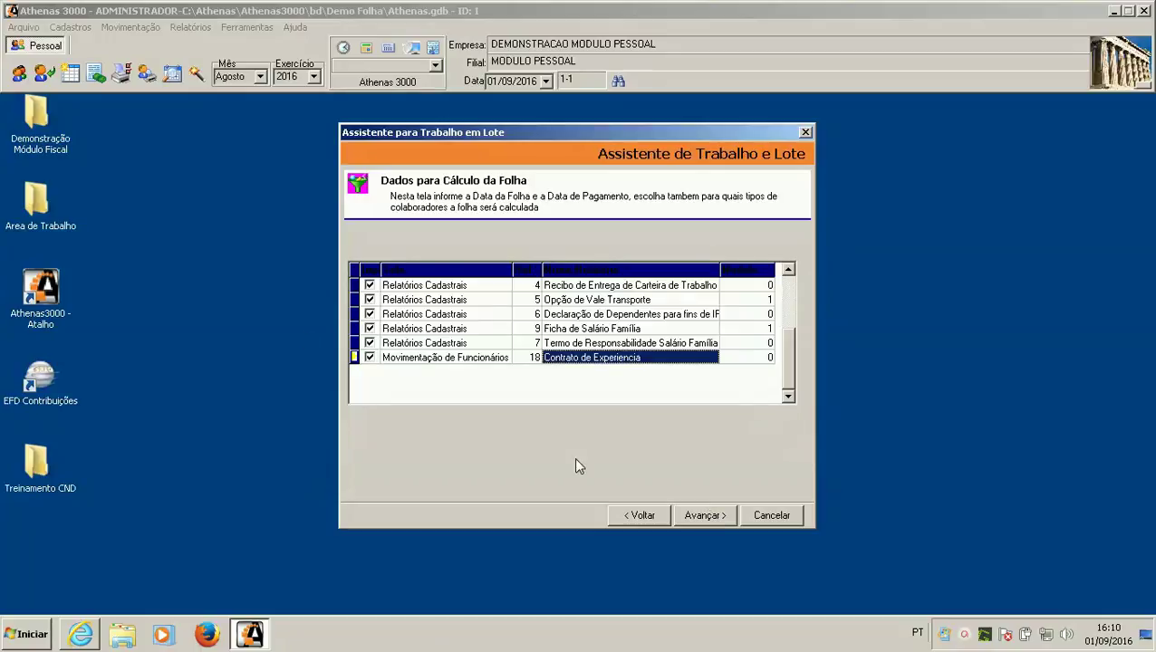
{"action": "left_click", "coordinate": [369, 343]}
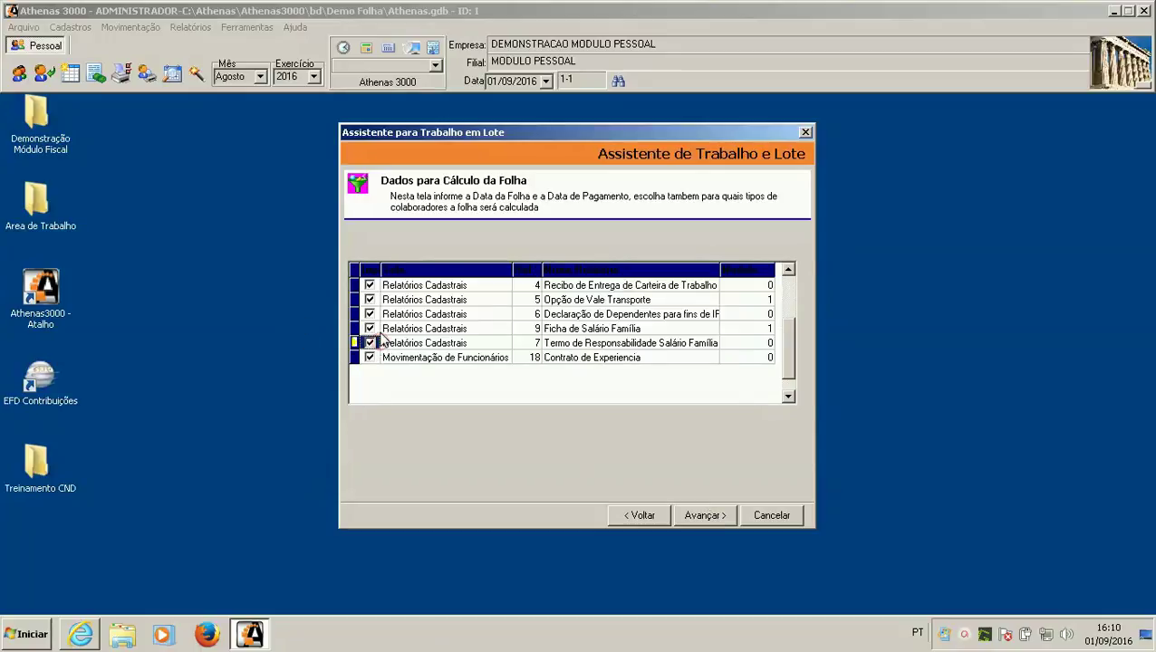
{"action": "left_click", "coordinate": [370, 328]}
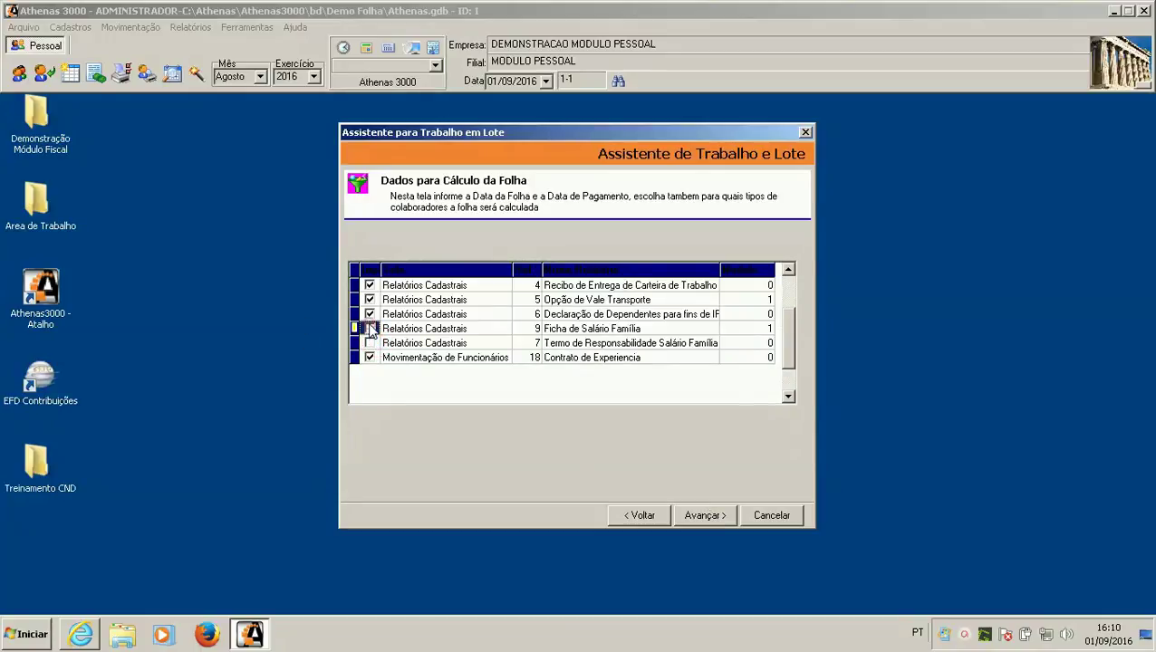
{"action": "left_click", "coordinate": [370, 314]}
{"action": "left_click", "coordinate": [370, 300]}
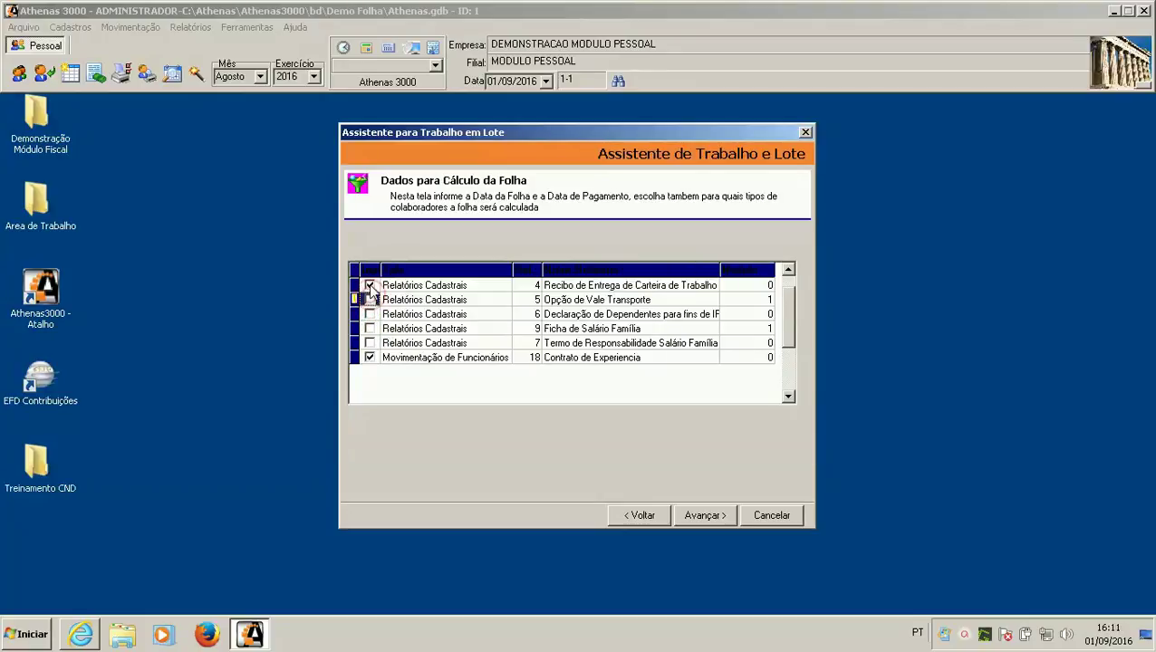
{"action": "left_click", "coordinate": [369, 286]}
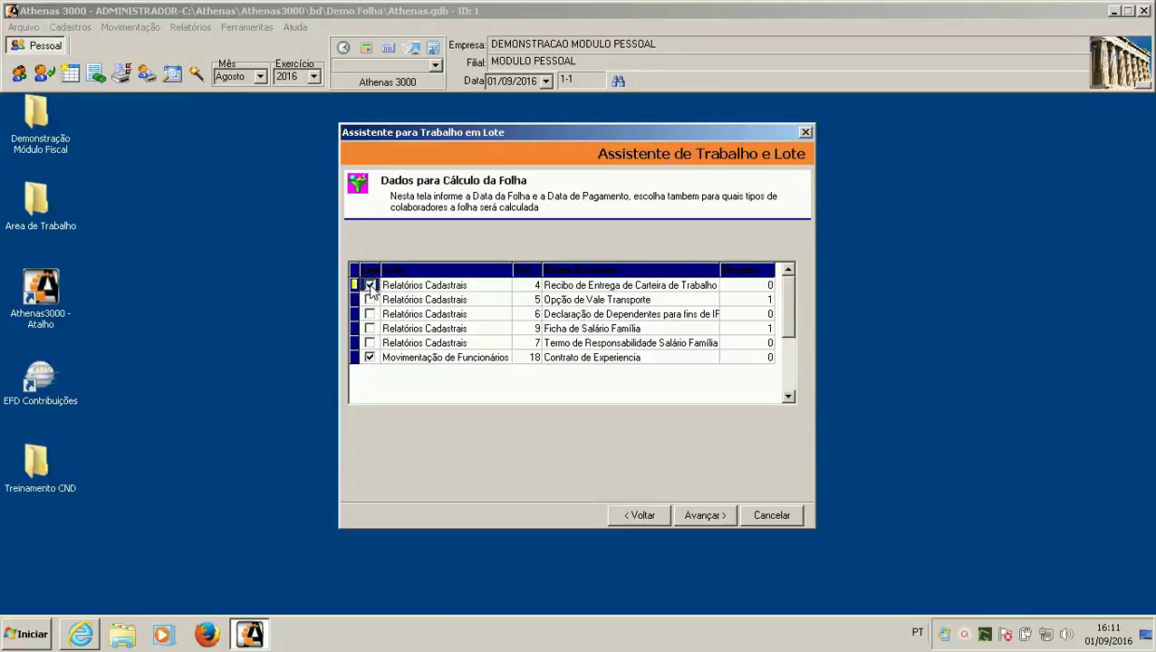
{"action": "left_click", "coordinate": [370, 285]}
Step: Load the company list in the Seleção das Empresas step and mark all companies for the report printing
{"action": "left_click", "coordinate": [707, 516]}
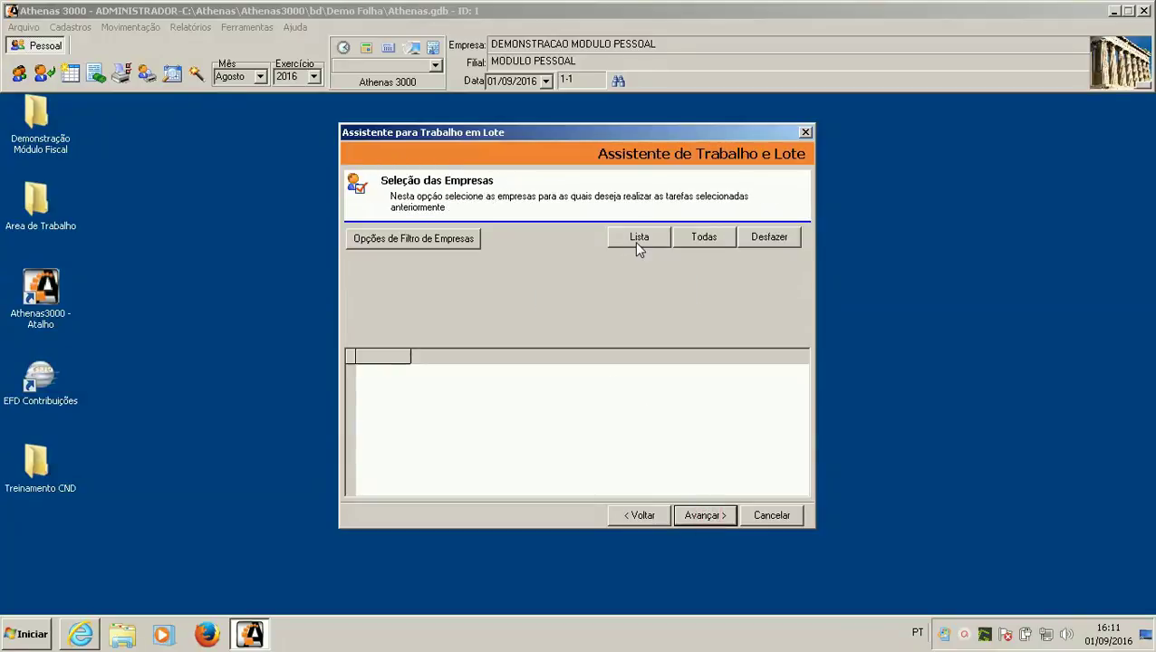
{"action": "left_click", "coordinate": [639, 238]}
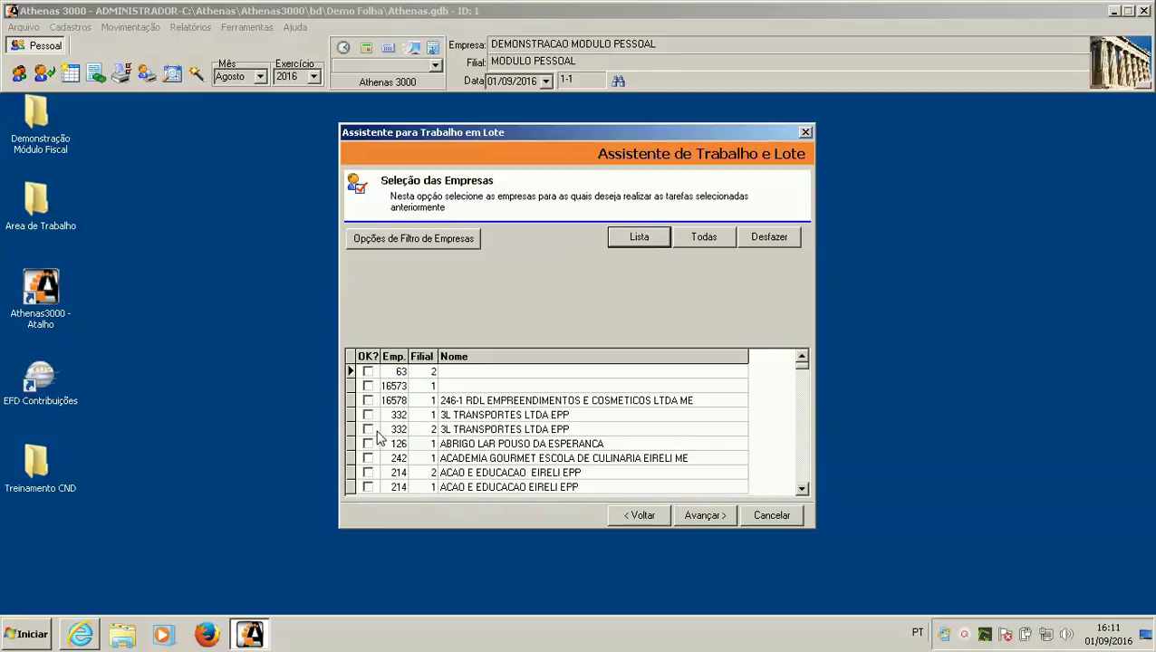
{"action": "left_click", "coordinate": [368, 429]}
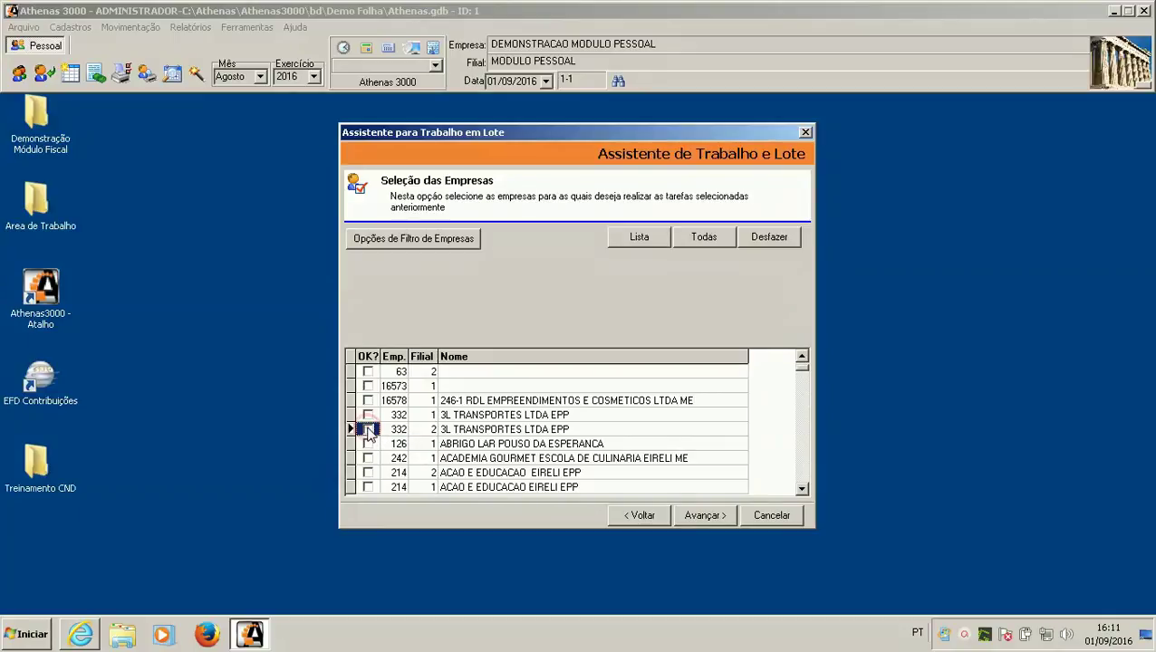
{"action": "left_click", "coordinate": [367, 429]}
{"action": "left_click", "coordinate": [368, 429]}
{"action": "left_click", "coordinate": [702, 235]}
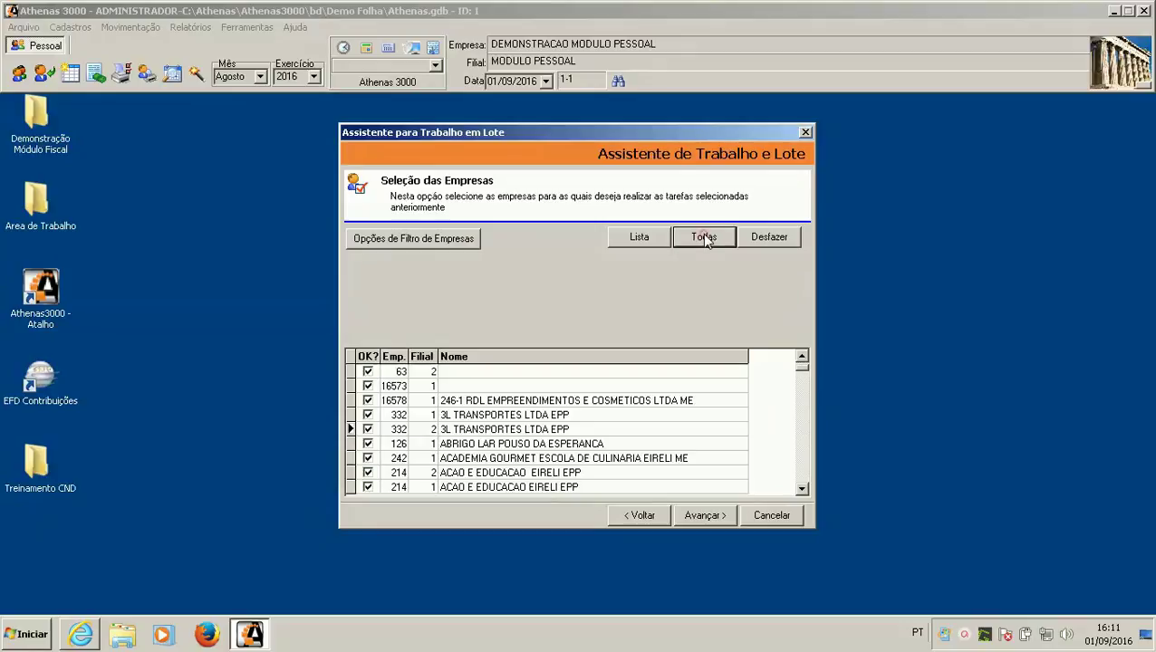
Step: Examine the Impressão de Relatórios period, Colaboradores, Função and Tomador fields, and cancel the batch assistant
{"action": "left_click", "coordinate": [714, 513]}
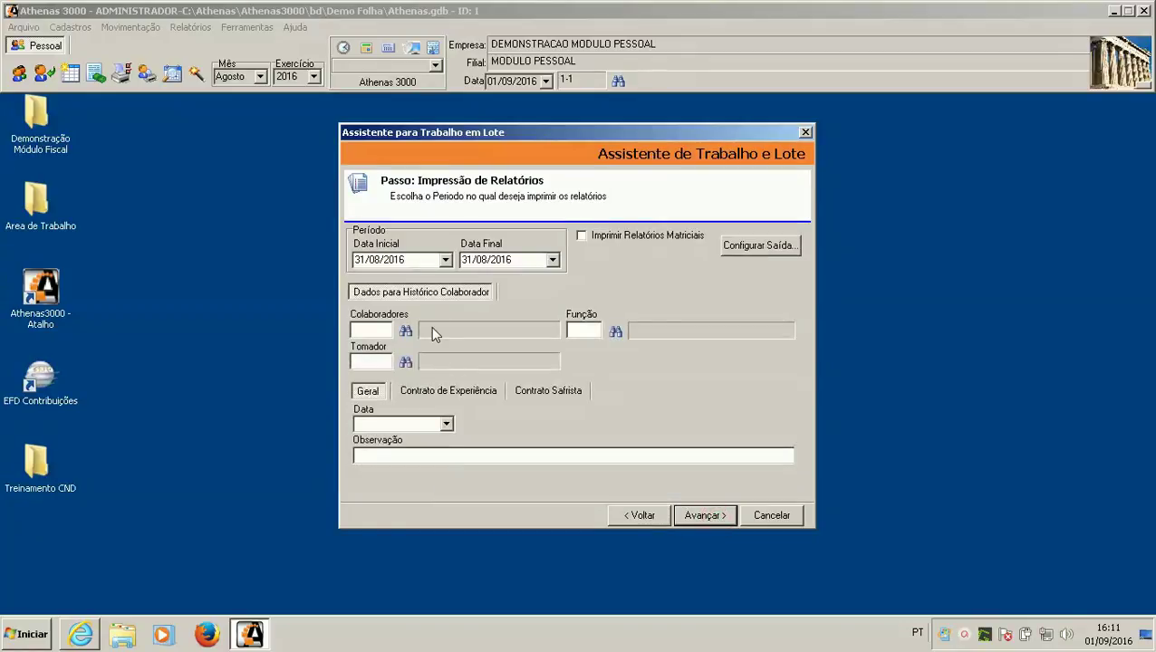
{"action": "left_click", "coordinate": [377, 331]}
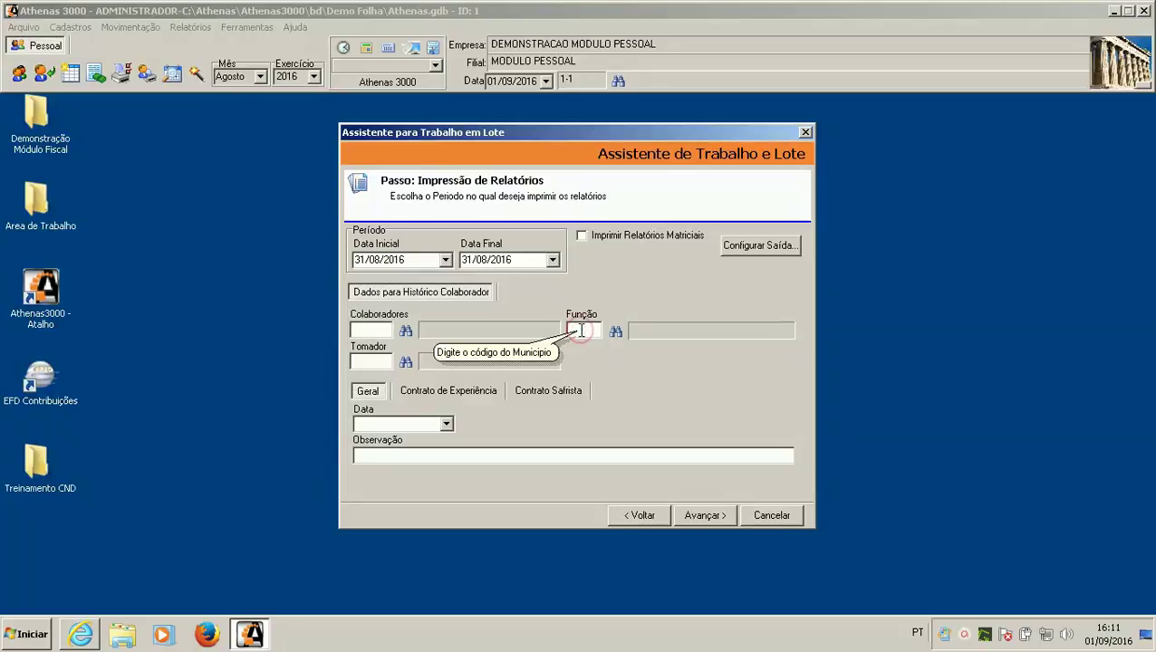
{"action": "left_click", "coordinate": [387, 363]}
{"action": "left_click", "coordinate": [377, 361]}
{"action": "left_click", "coordinate": [364, 364]}
{"action": "left_click", "coordinate": [774, 516]}
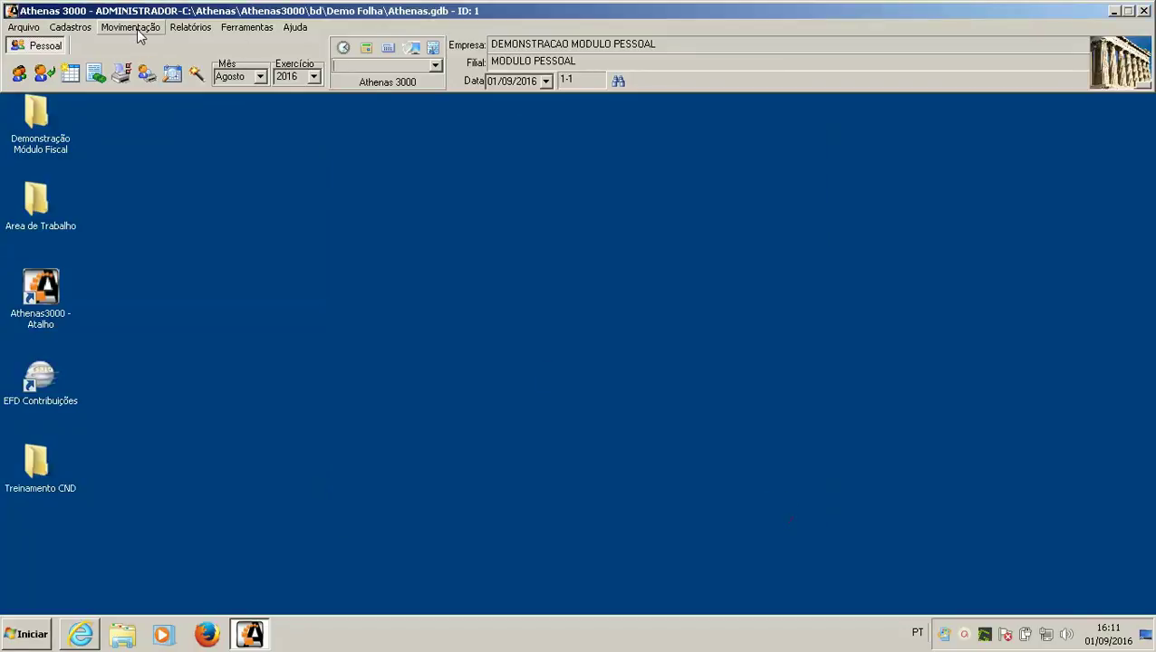
Step: Reopen the Assistente de Trabalho em Lote, enable Folha(s) for the Calculo operation and proceed to the payroll calculation data
{"action": "left_click", "coordinate": [138, 28]}
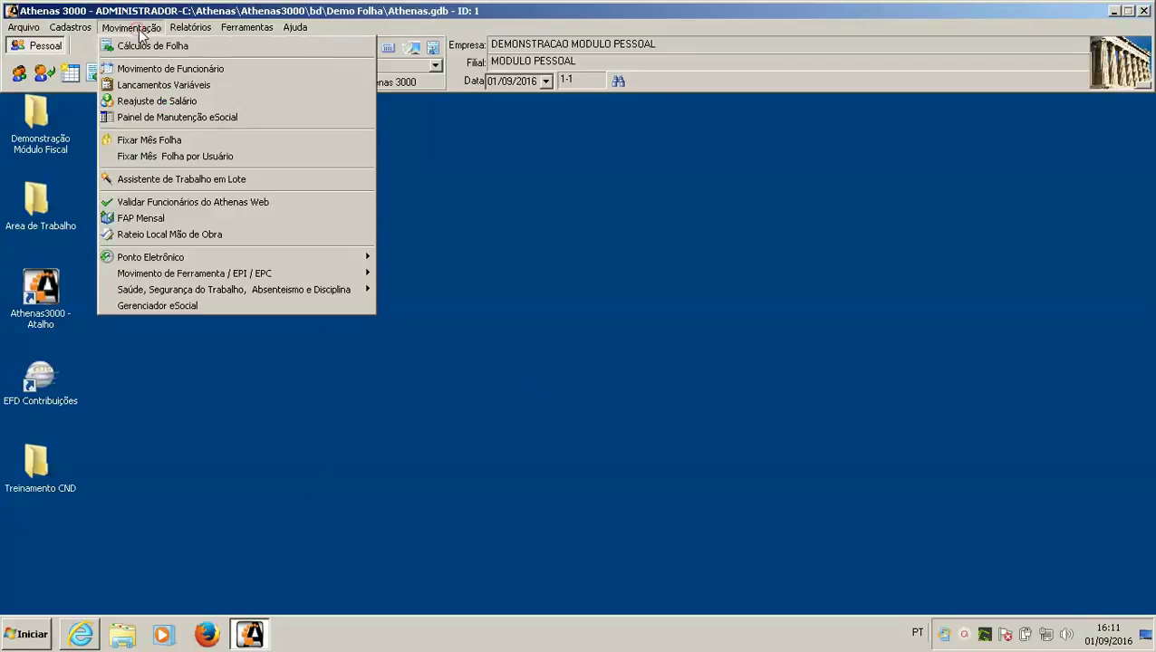
{"action": "left_click", "coordinate": [220, 180]}
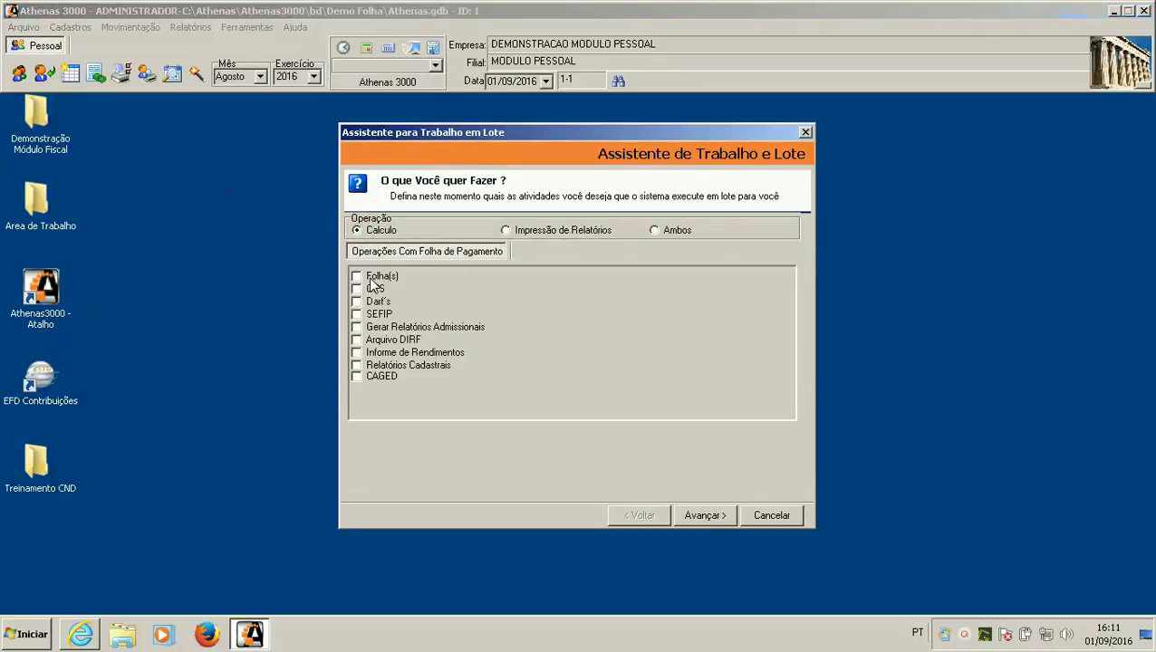
{"action": "left_click", "coordinate": [357, 277]}
{"action": "left_click", "coordinate": [712, 515]}
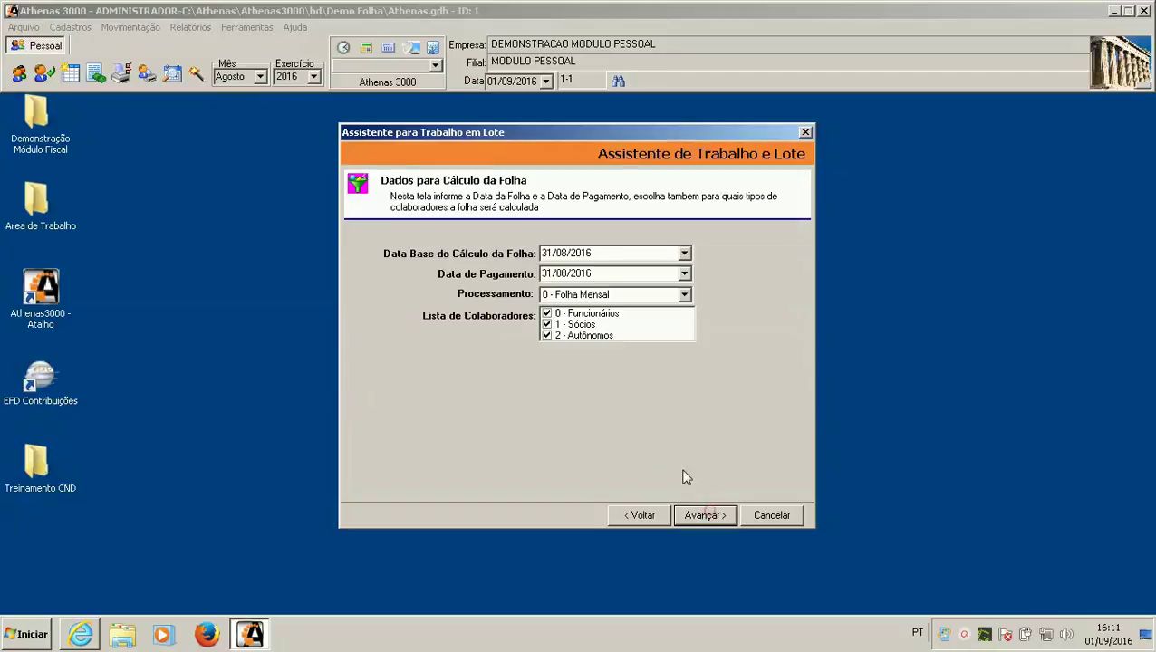
Step: Exclude 0 - Funcionários from the collaborator list, request all companies in the company selection and cancel the assistant
{"action": "left_click", "coordinate": [547, 313]}
{"action": "left_click", "coordinate": [559, 337]}
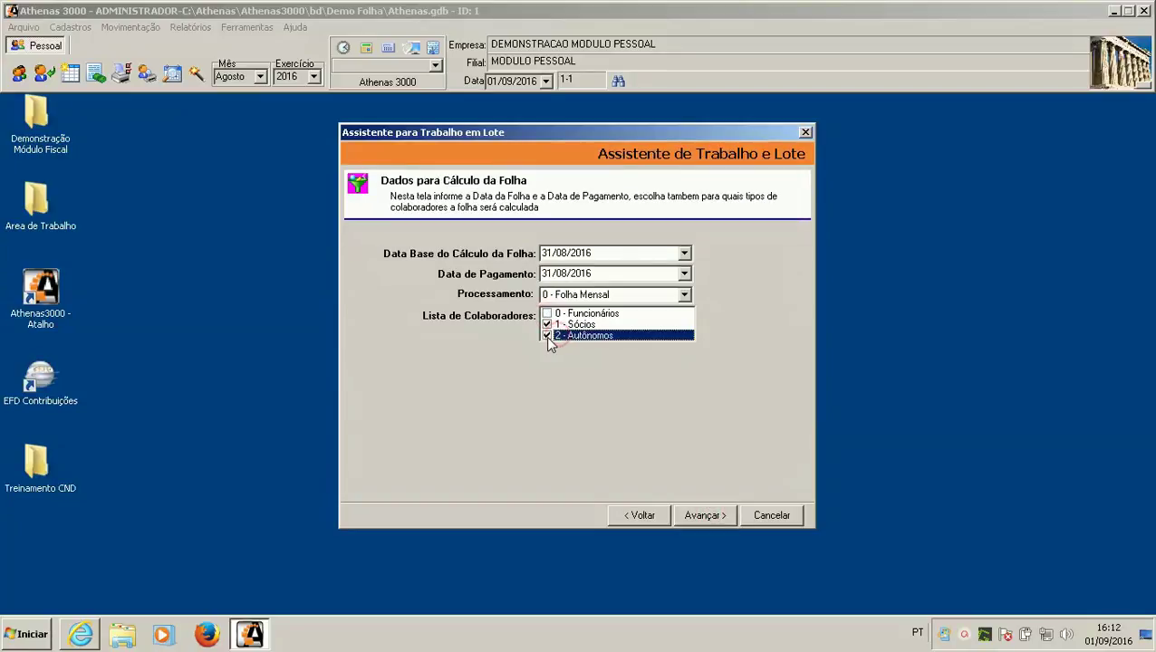
{"action": "left_click", "coordinate": [709, 513]}
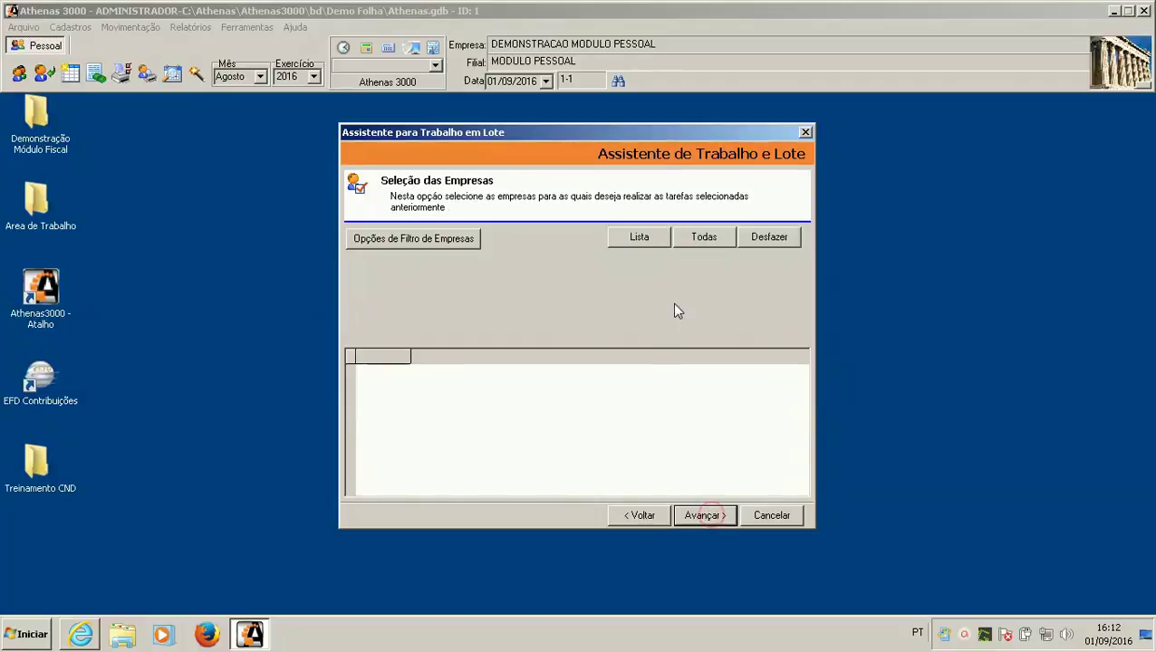
{"action": "left_click", "coordinate": [696, 241]}
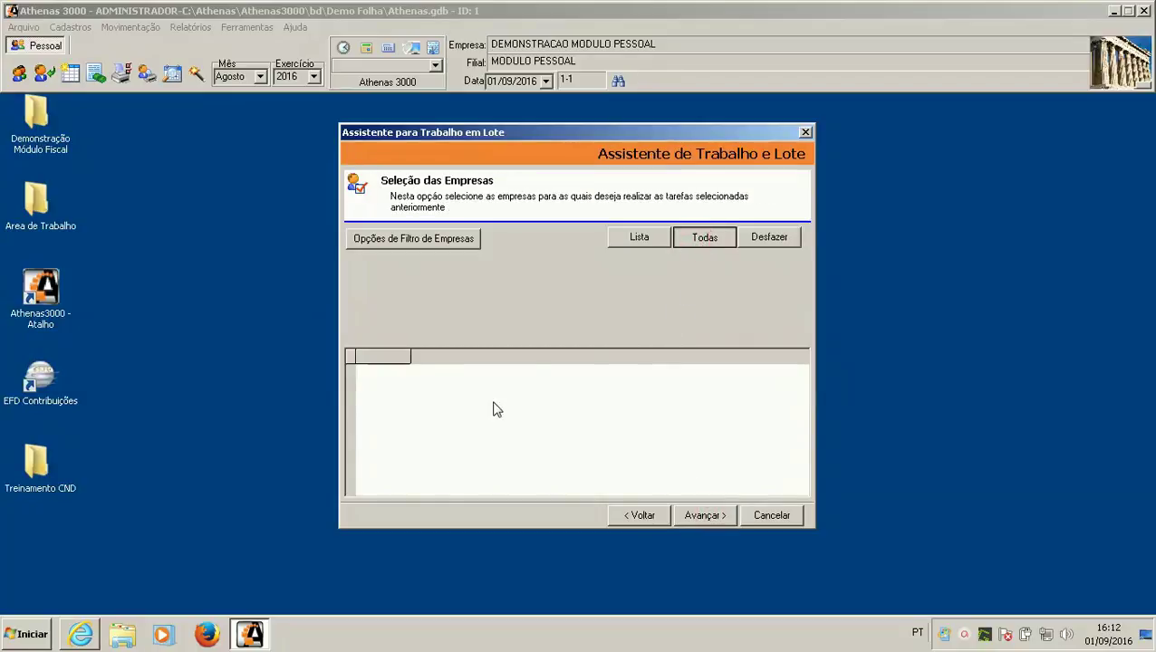
{"action": "left_click", "coordinate": [783, 516]}
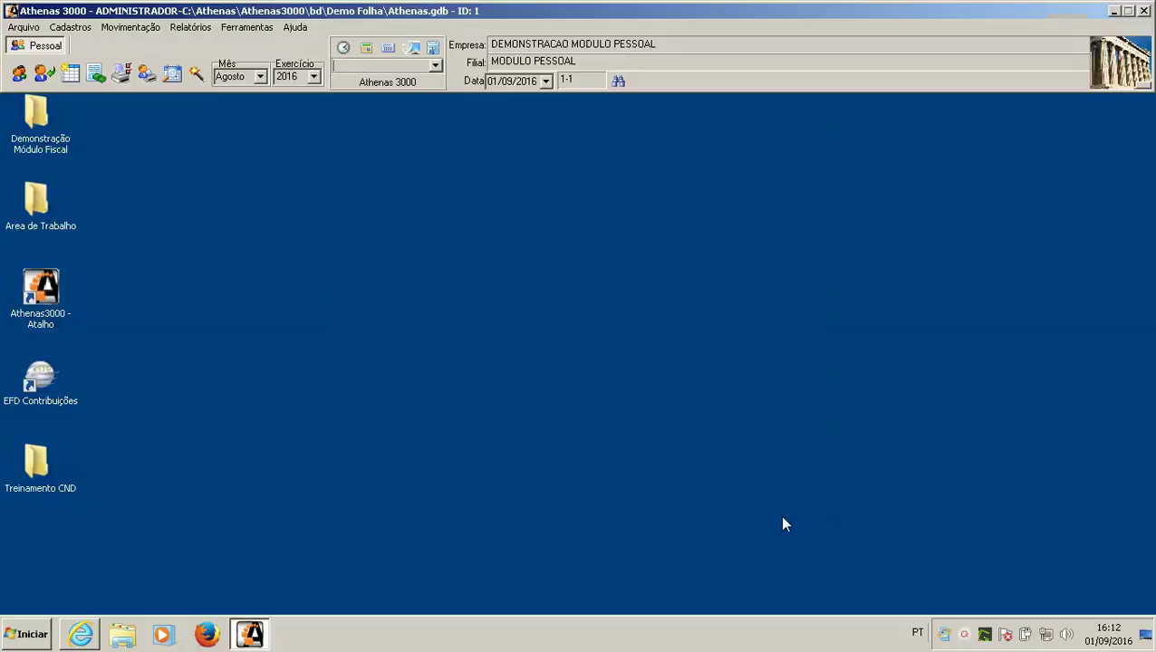
Step: View the FAP Mensal table with its month/year, GPS grouping and FAP columns, and close it
{"action": "left_click", "coordinate": [106, 30]}
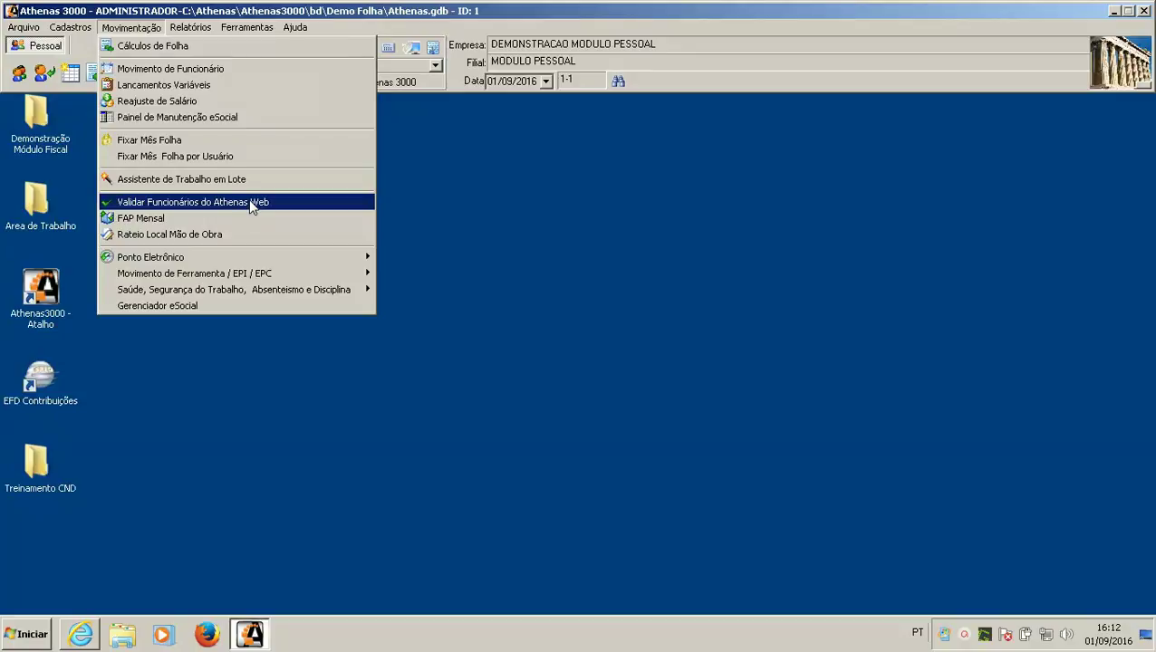
{"action": "left_click", "coordinate": [191, 222]}
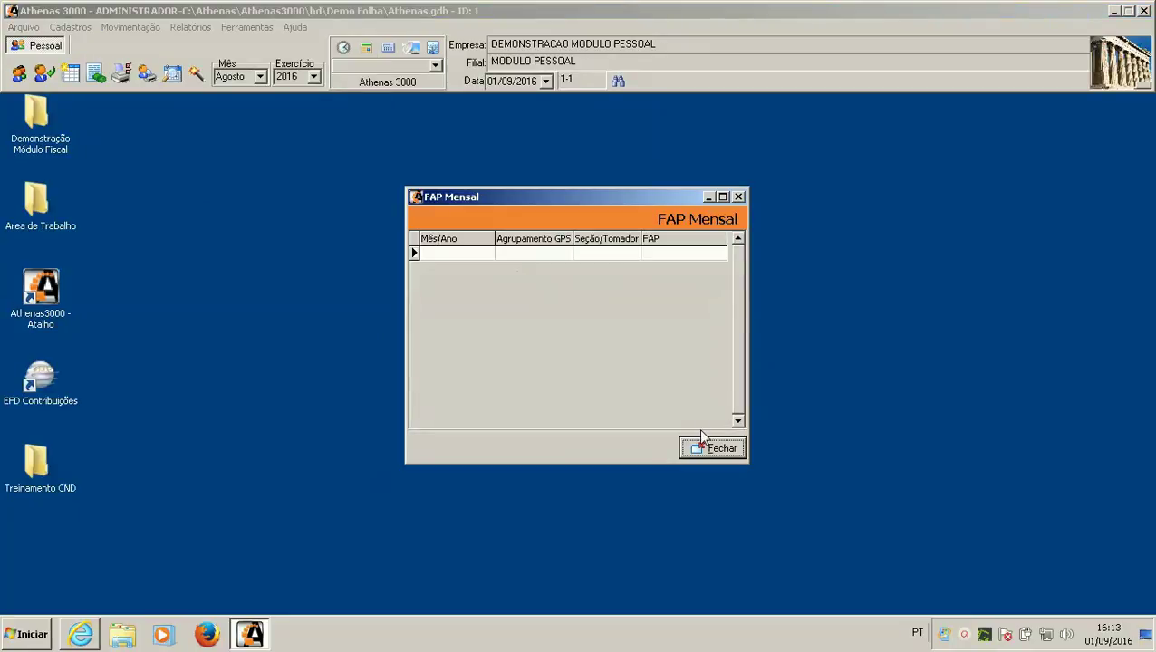
{"action": "left_click", "coordinate": [715, 454]}
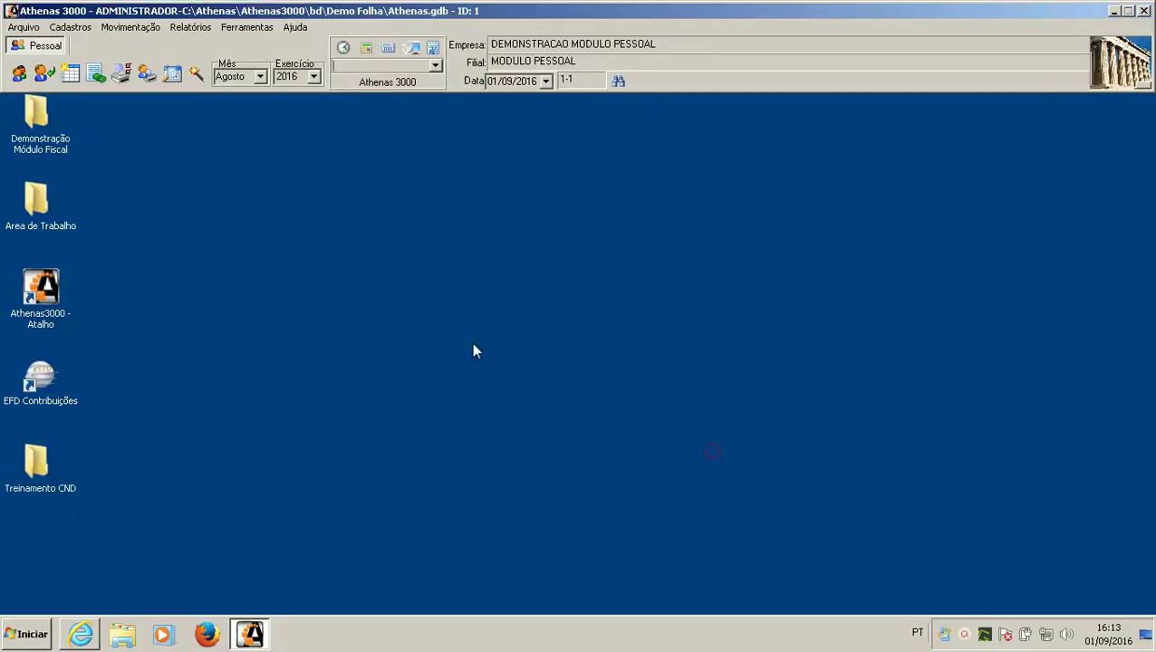
Step: View the Rateio Local Mão de Obra window and close it
{"action": "left_click", "coordinate": [136, 27]}
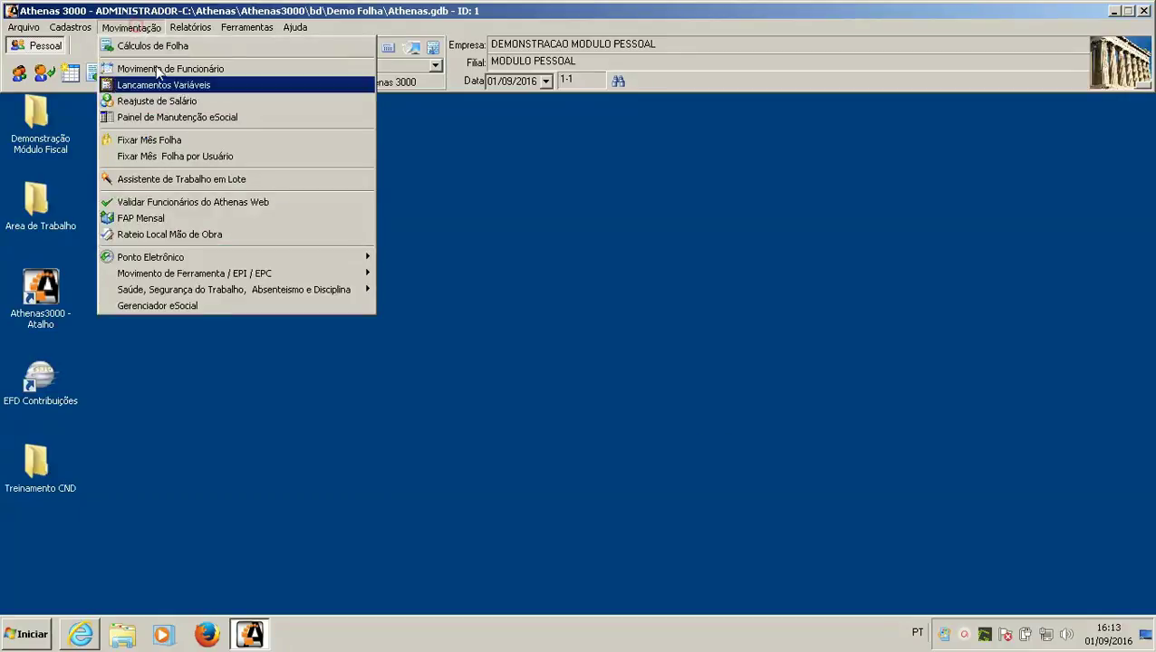
{"action": "left_click", "coordinate": [240, 235]}
{"action": "left_click", "coordinate": [630, 491]}
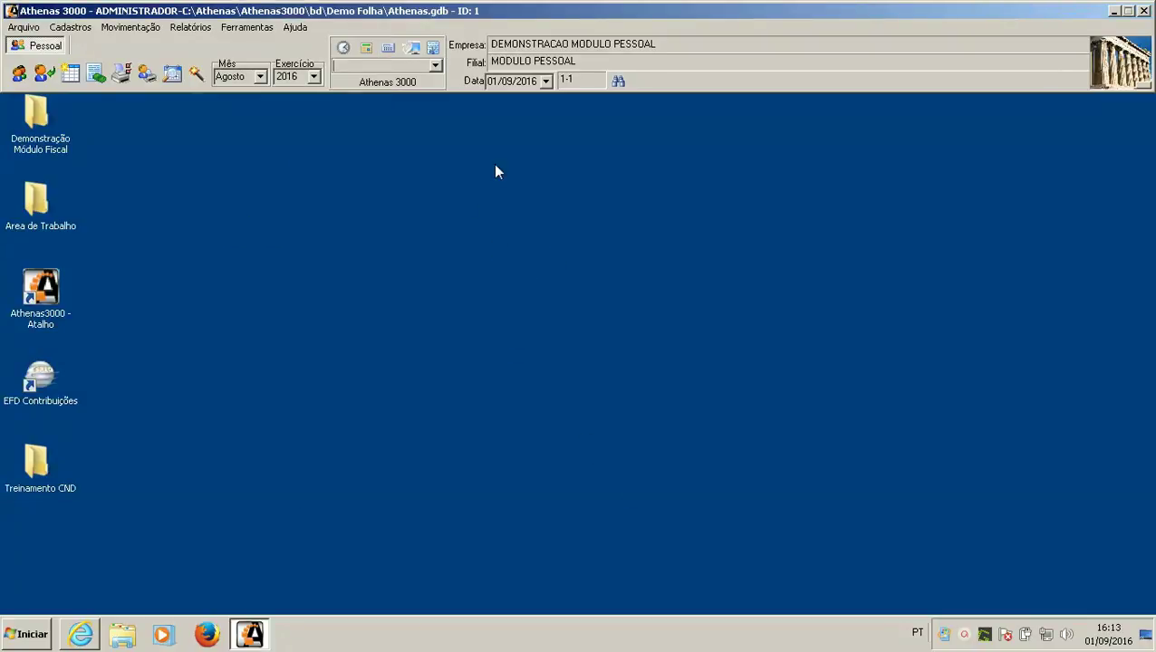
Step: In the company register's Folha de Pagamento GPS parameters, set the GPS Agrupamento to Tomador and save the record
{"action": "left_click", "coordinate": [155, 28]}
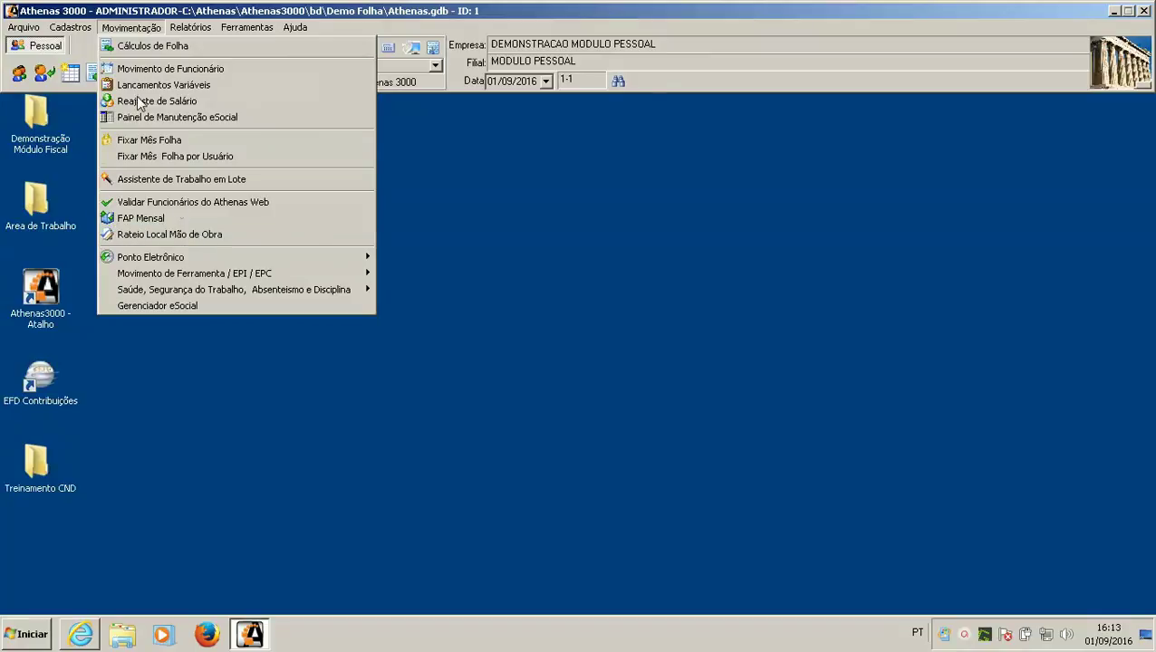
{"action": "mouse_move", "coordinate": [71, 27]}
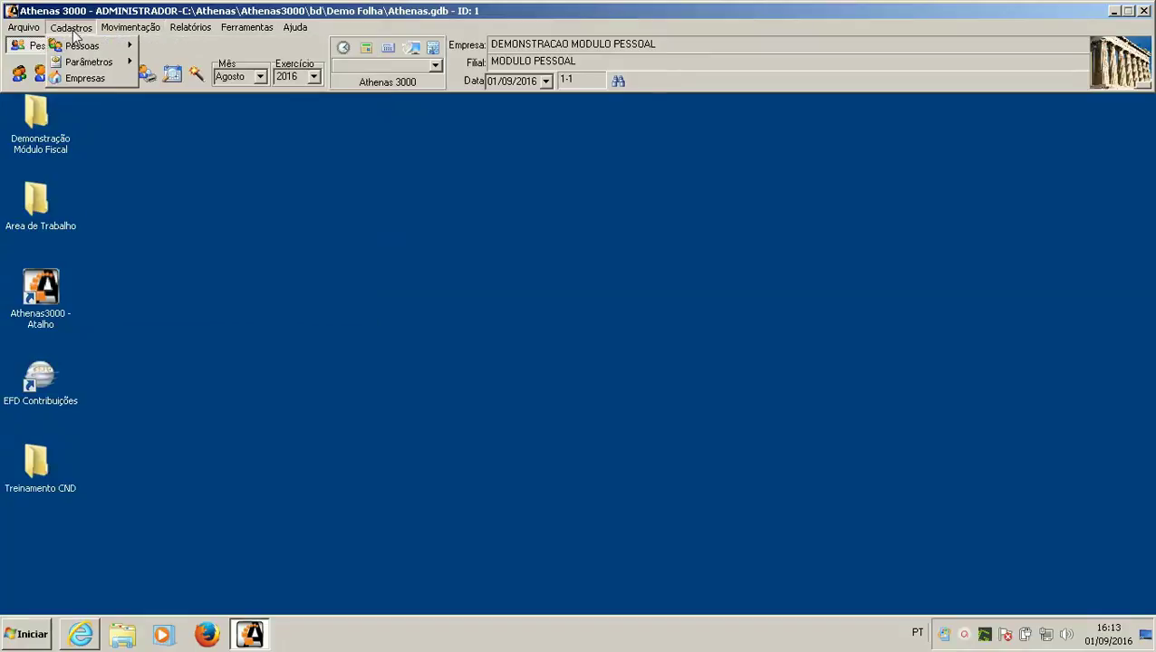
{"action": "left_click", "coordinate": [102, 79]}
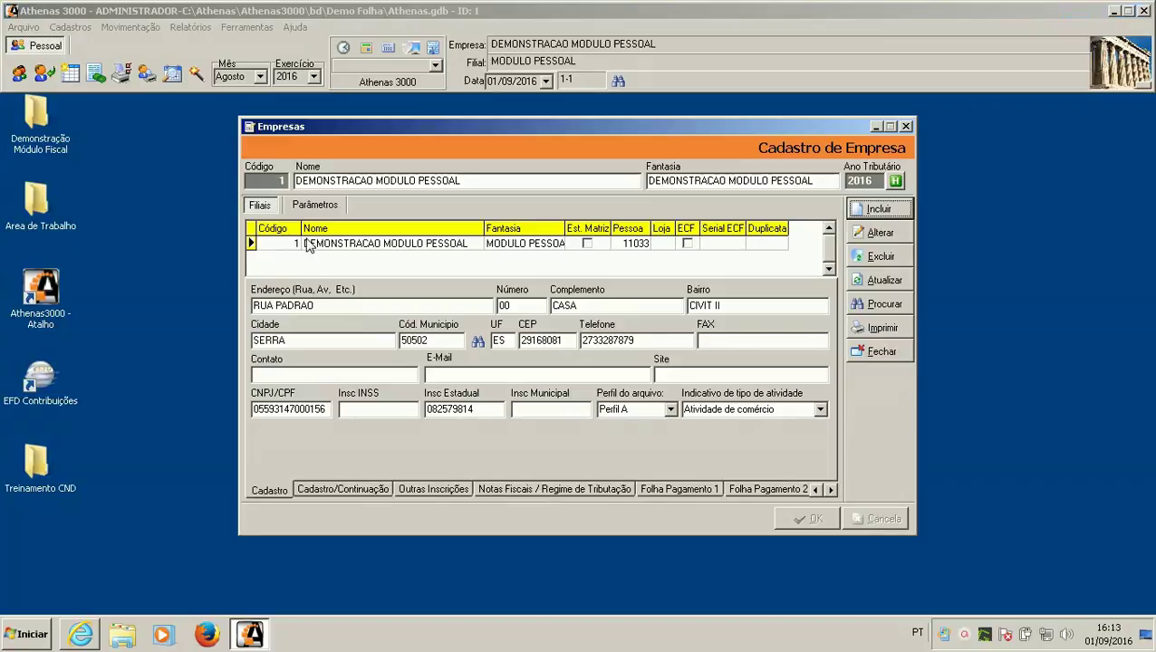
{"action": "left_click", "coordinate": [315, 204]}
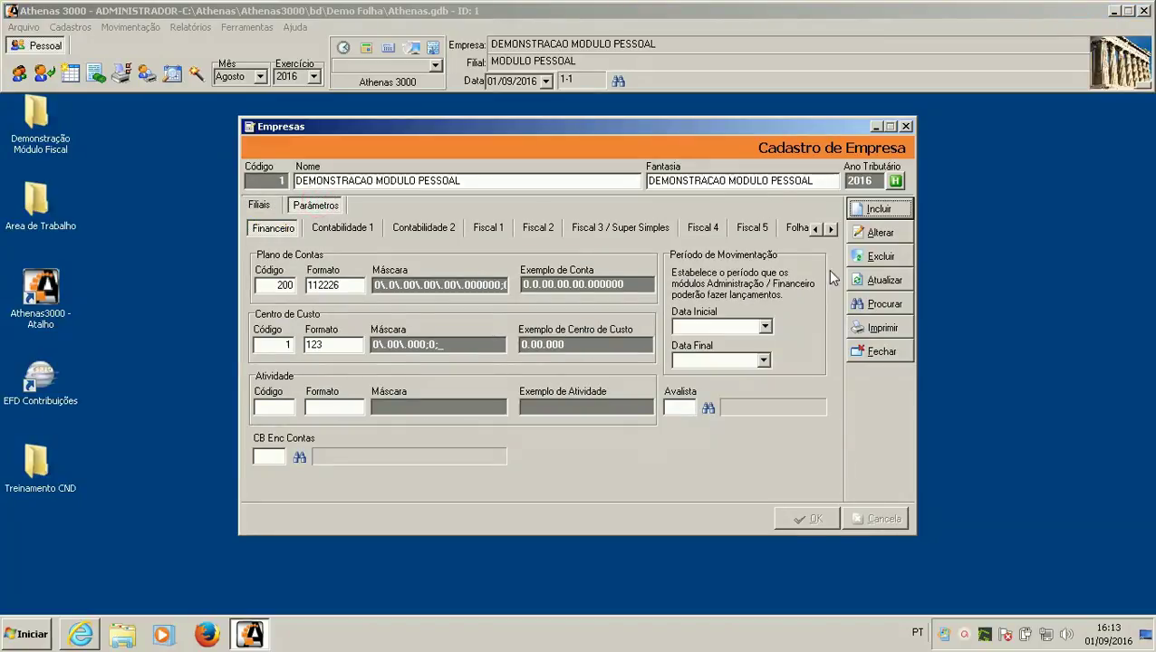
{"action": "left_click", "coordinate": [796, 227]}
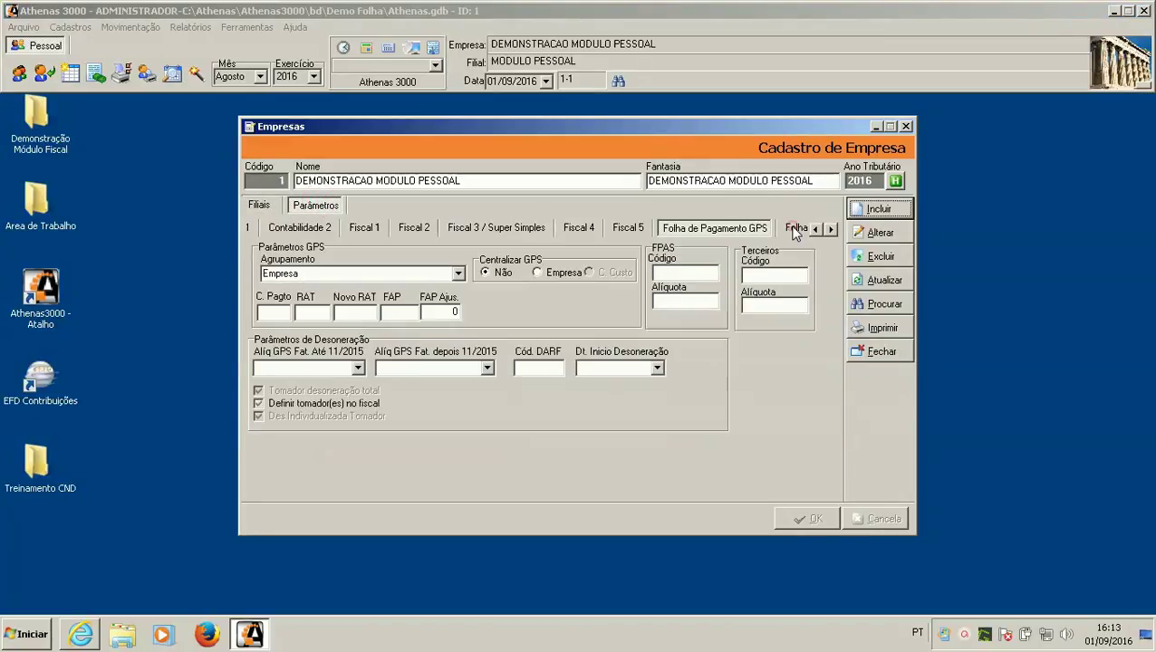
{"action": "left_click", "coordinate": [873, 233]}
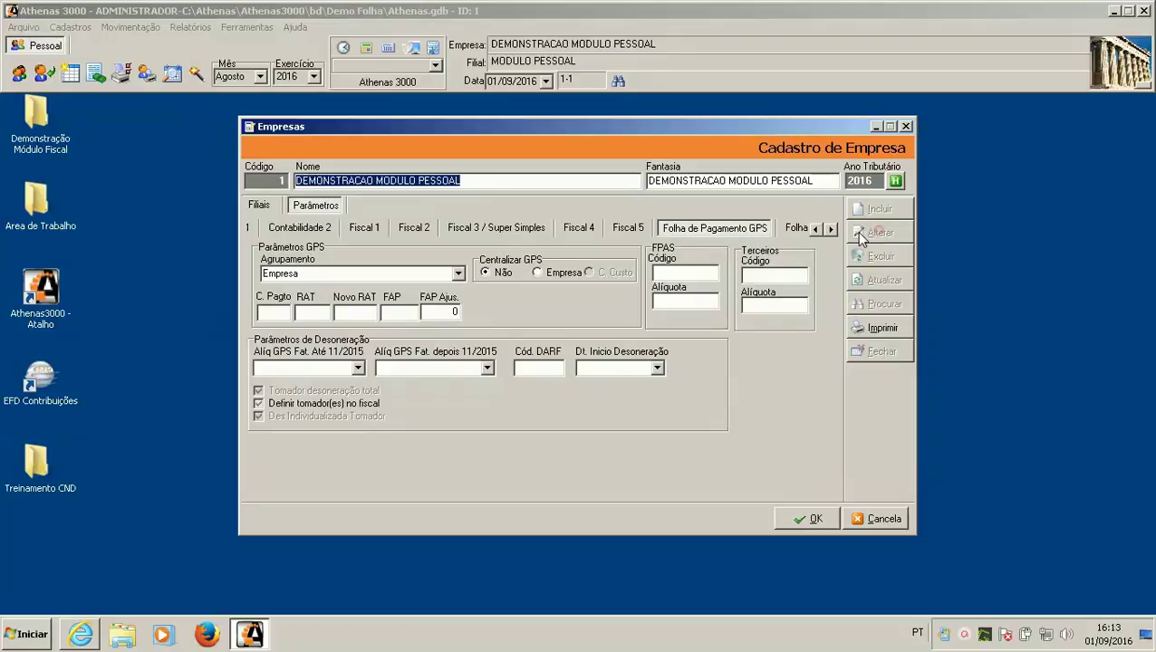
{"action": "left_click", "coordinate": [458, 274]}
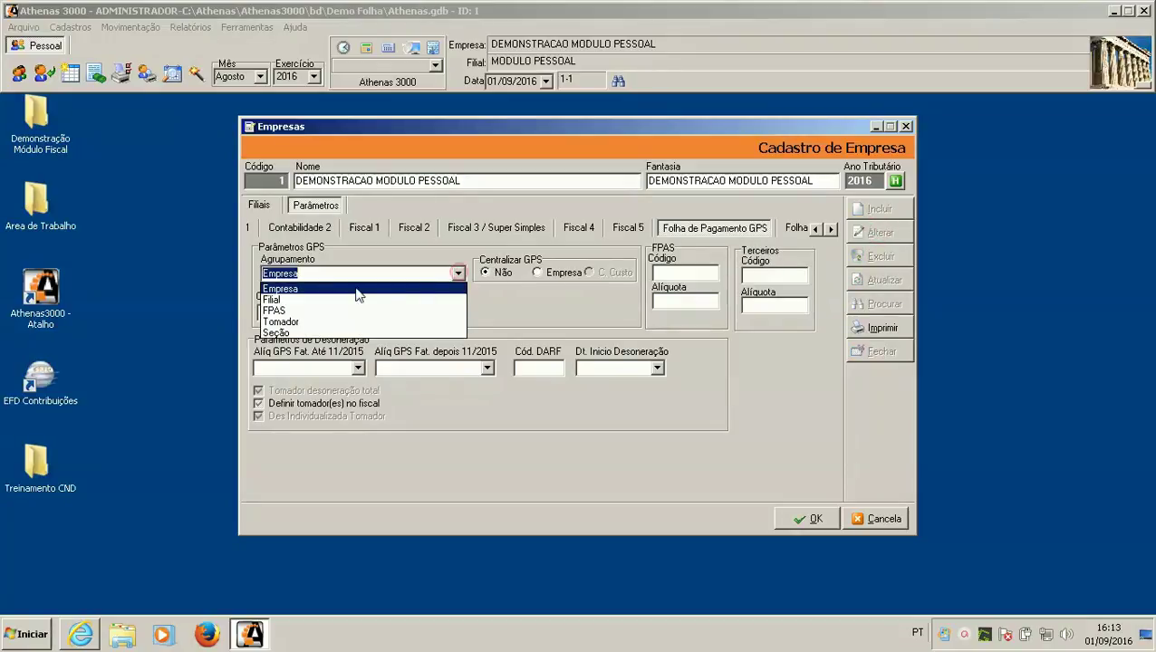
{"action": "left_click", "coordinate": [271, 319]}
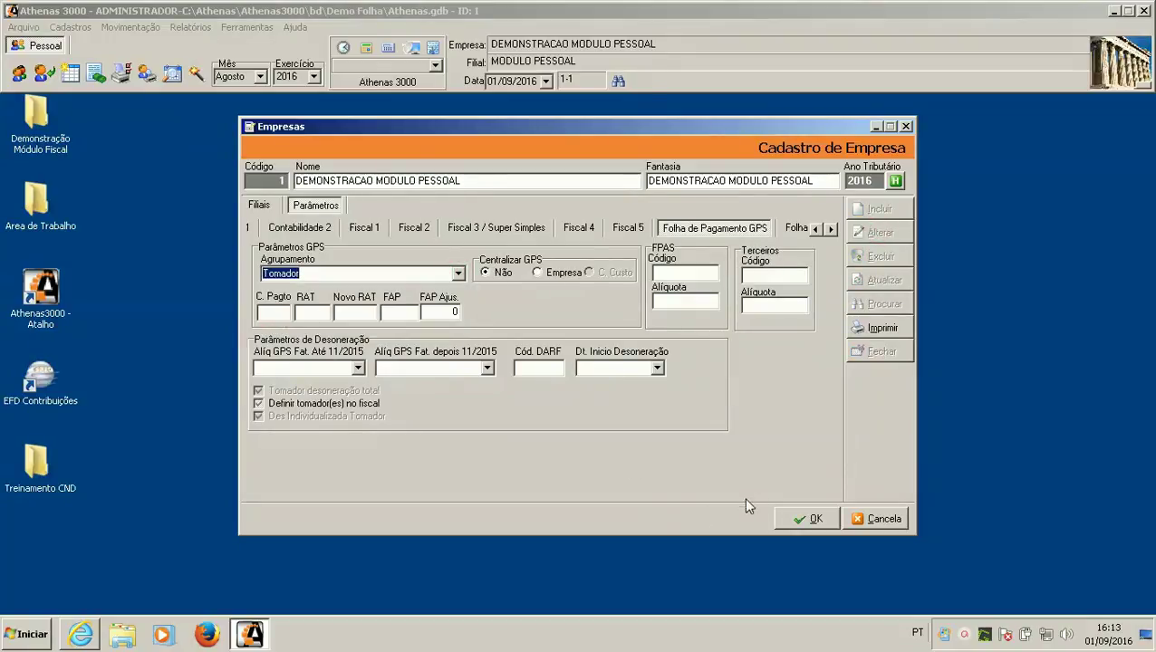
{"action": "left_click", "coordinate": [806, 519]}
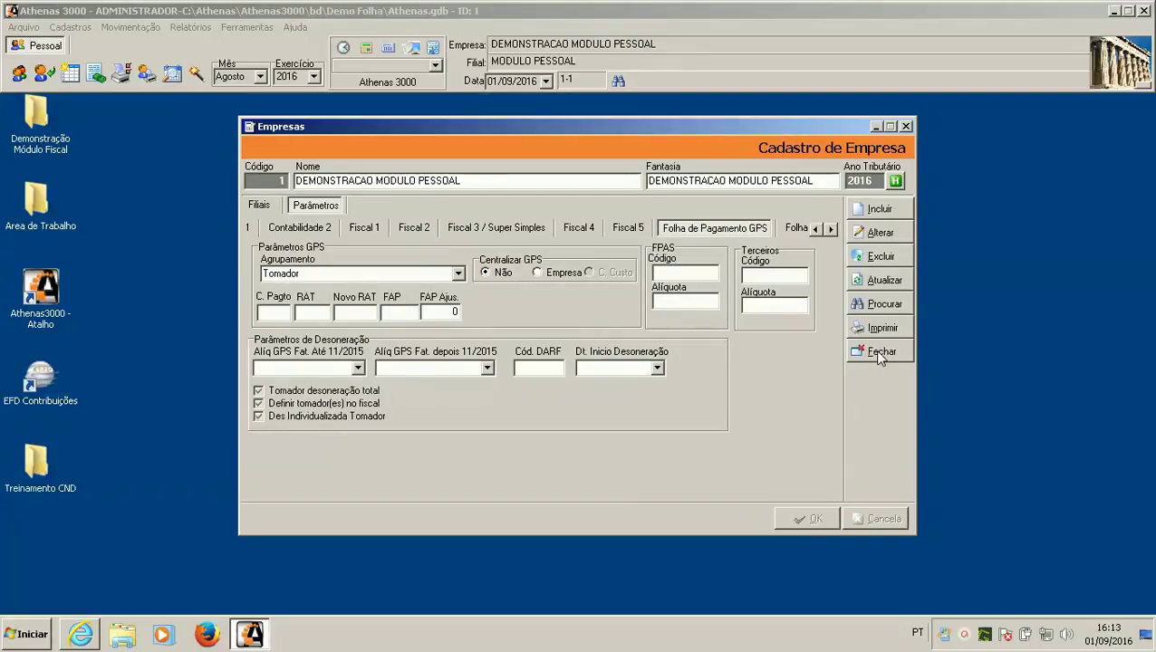
Step: Close the company register and try to open the Rateio Local Mão de Obra window
{"action": "left_click", "coordinate": [877, 352]}
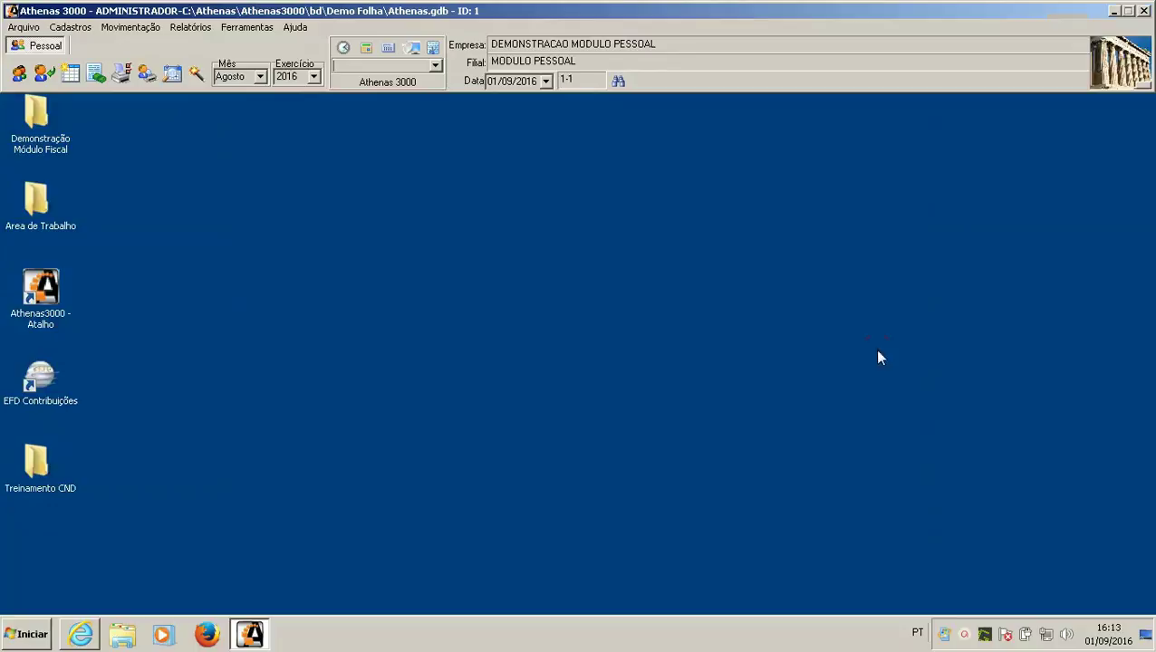
{"action": "left_click", "coordinate": [126, 28]}
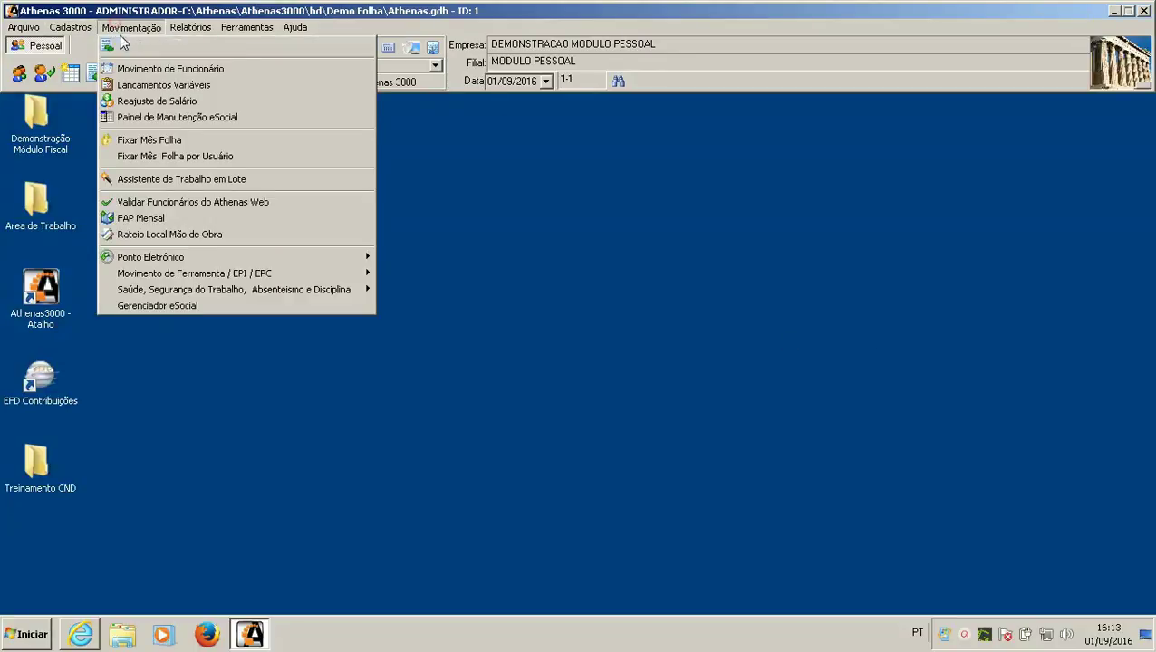
{"action": "left_click", "coordinate": [217, 236]}
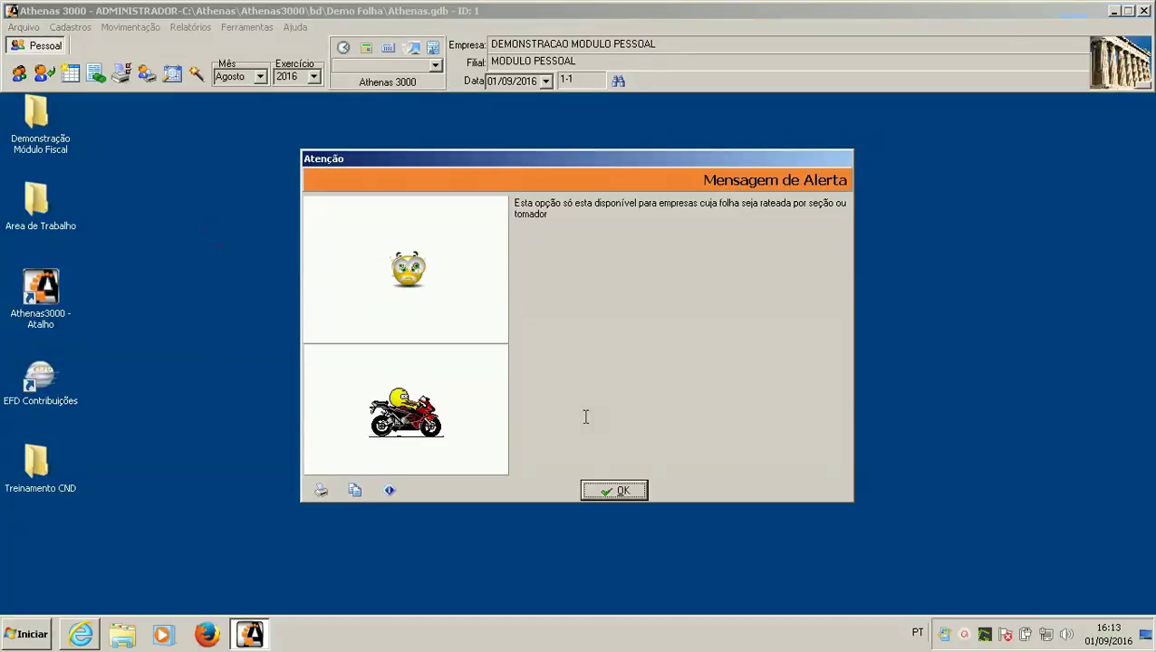
{"action": "left_click", "coordinate": [619, 493]}
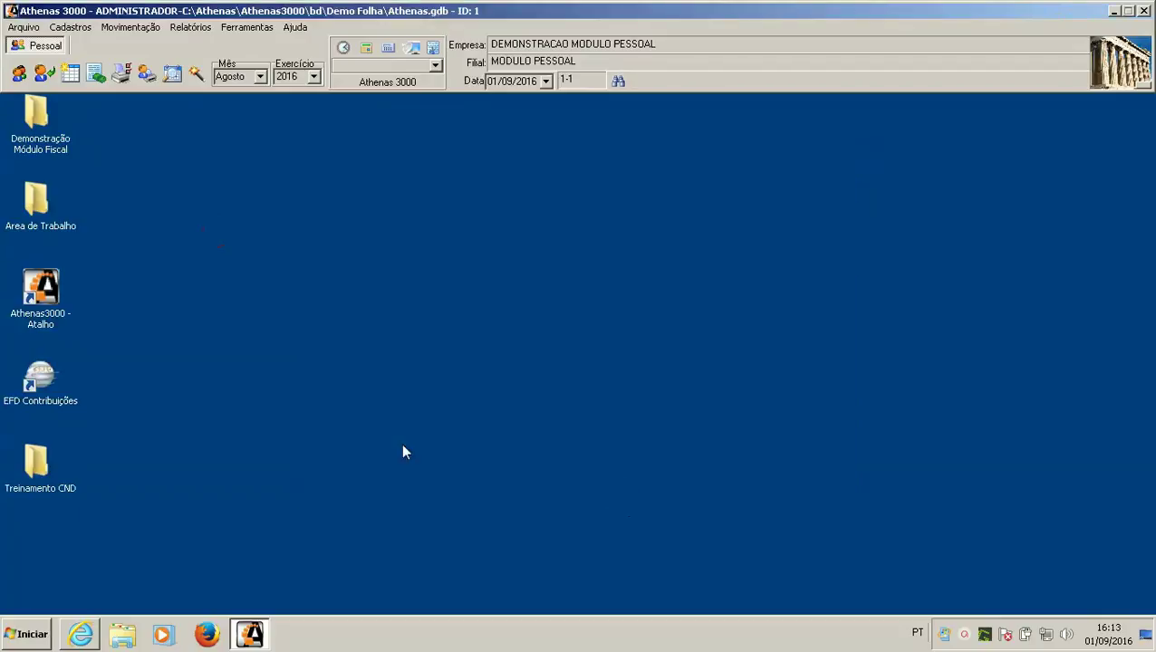
Step: In the company register's Folha Pagamento 2 parameters, set Tipo de Rateio Folha to Tomadores, save the record and close the register
{"action": "left_click", "coordinate": [84, 30]}
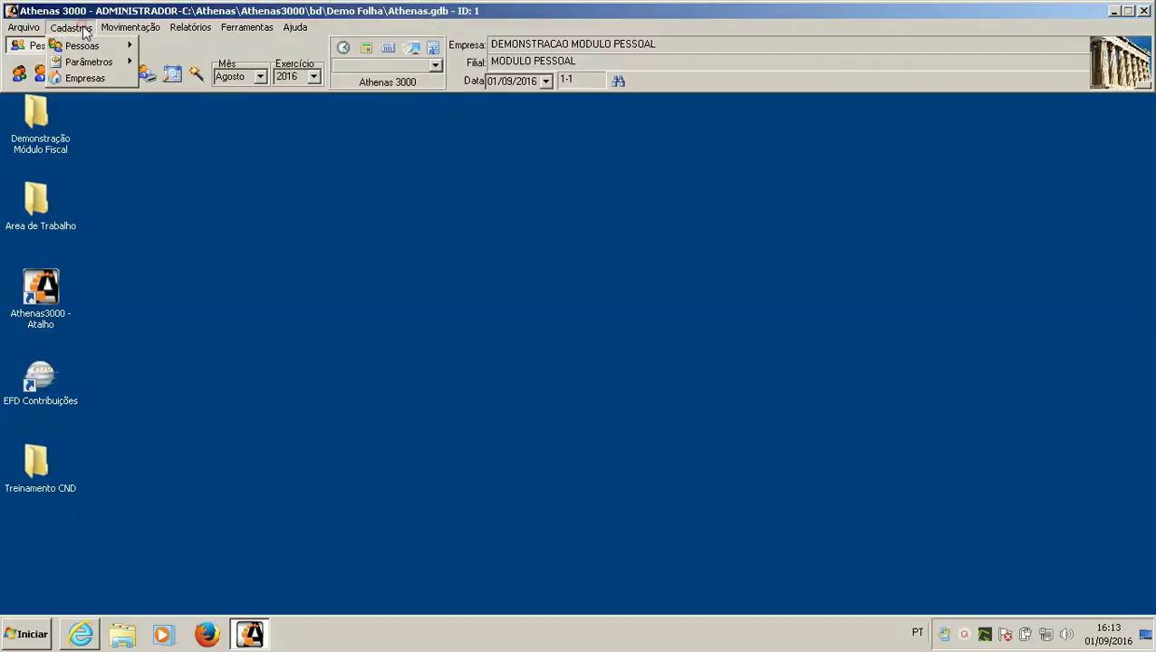
{"action": "left_click", "coordinate": [95, 75]}
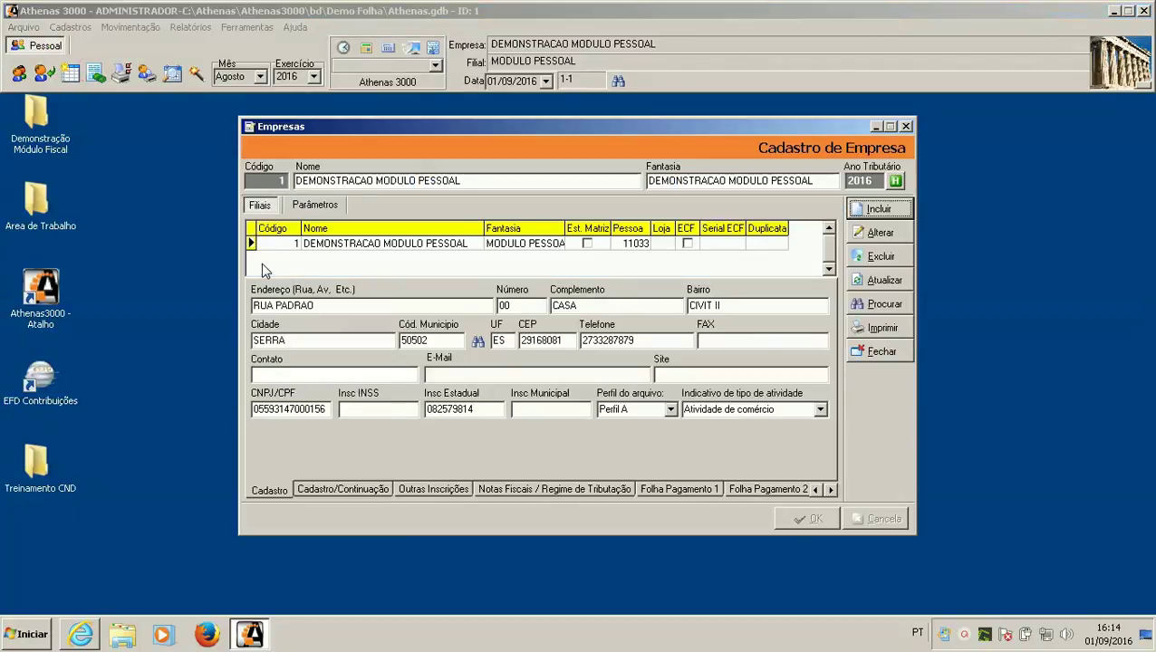
{"action": "left_click", "coordinate": [305, 200]}
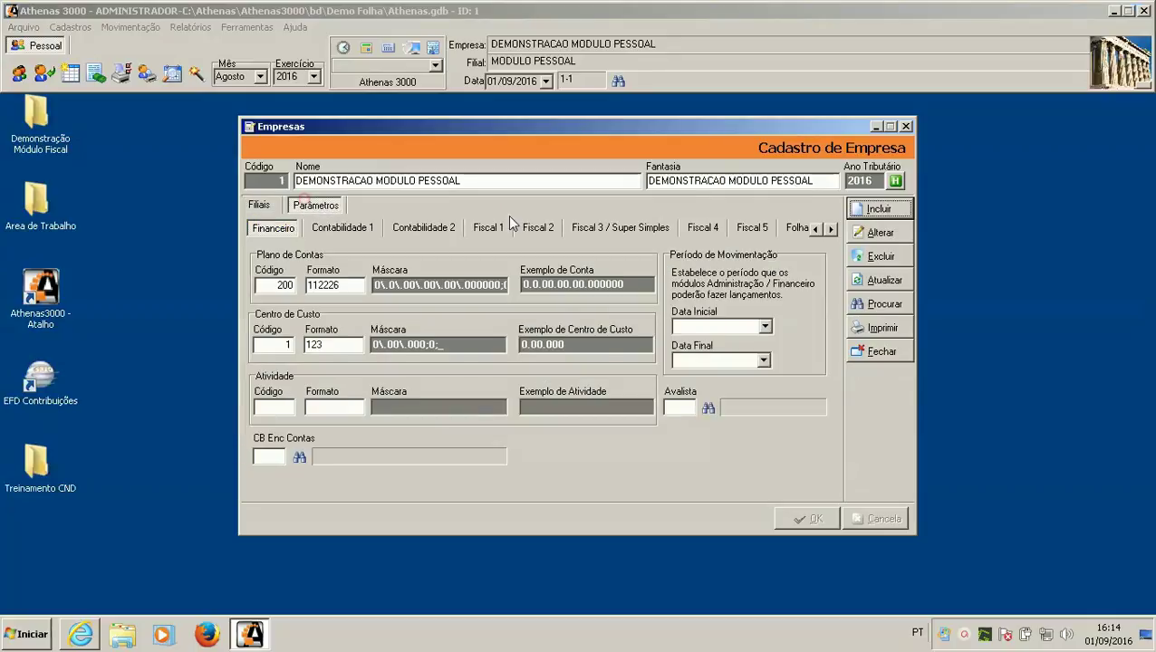
{"action": "left_click", "coordinate": [830, 229]}
{"action": "left_click", "coordinate": [830, 229]}
{"action": "left_click", "coordinate": [829, 229]}
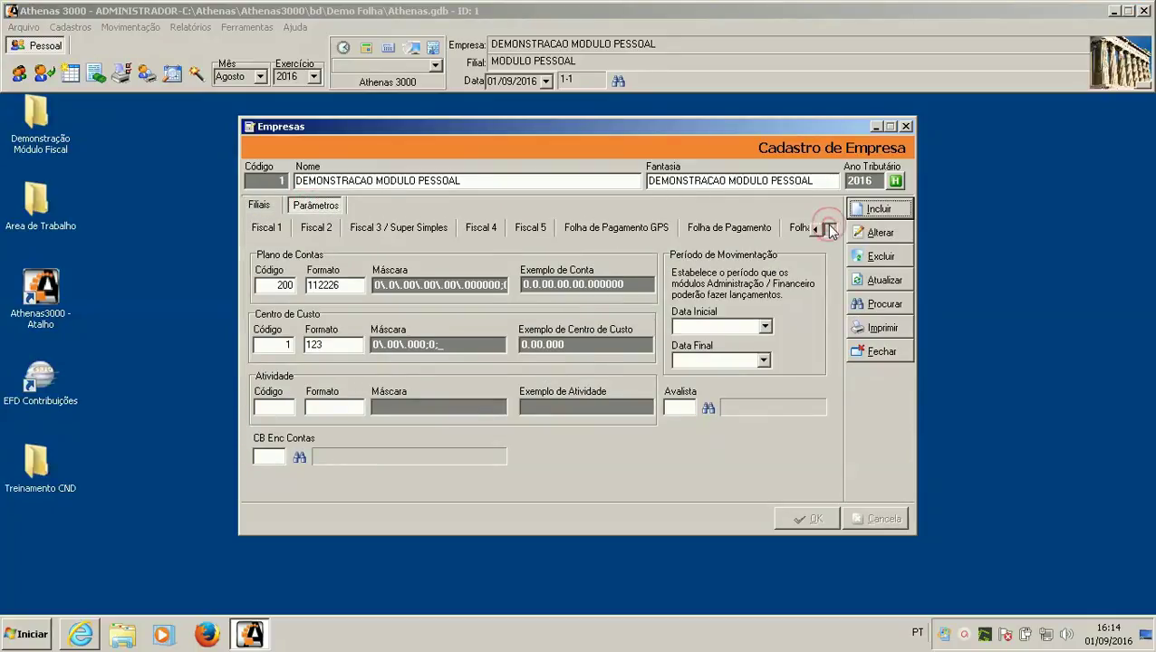
{"action": "left_click", "coordinate": [703, 230]}
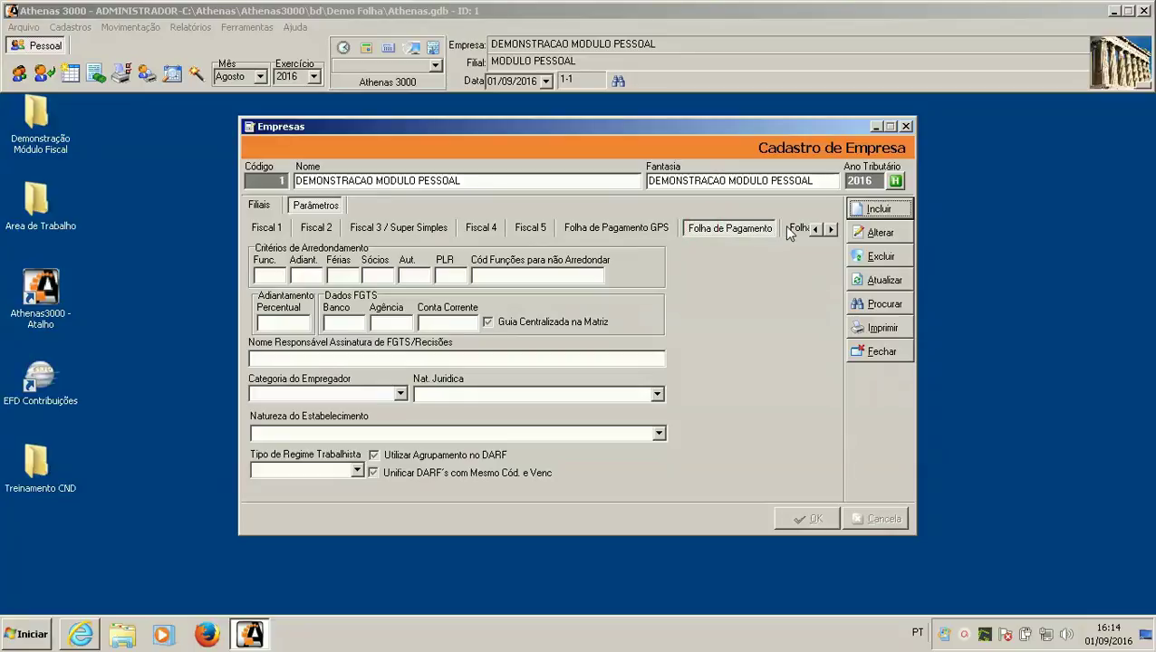
{"action": "left_click", "coordinate": [795, 229]}
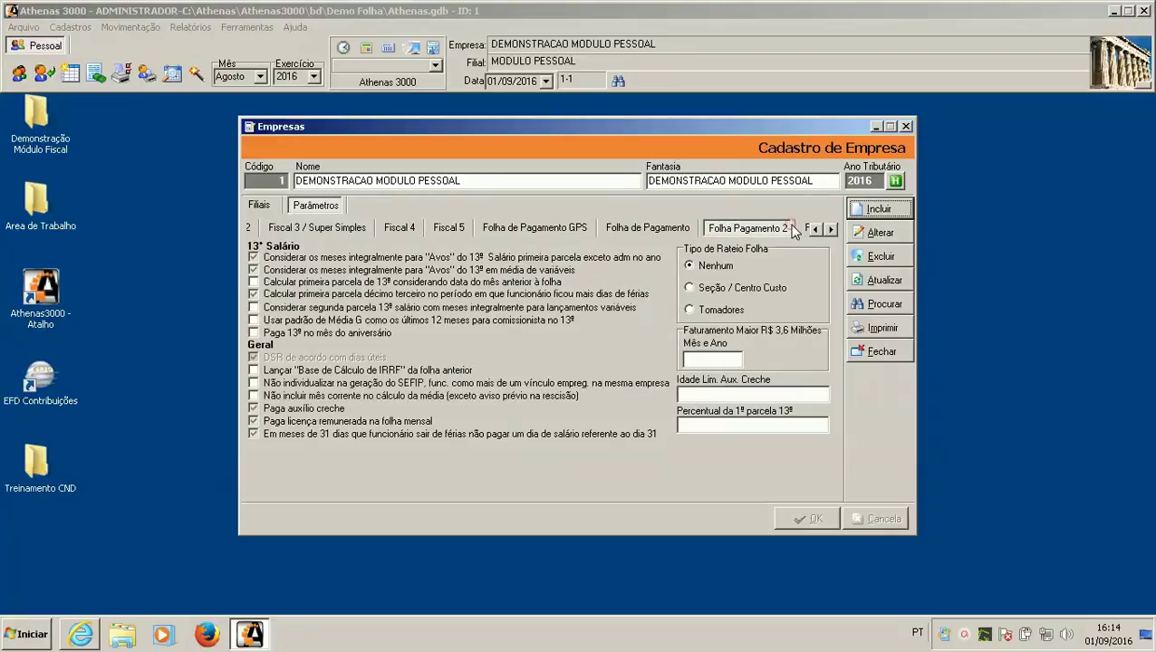
{"action": "left_click", "coordinate": [872, 234]}
{"action": "left_click", "coordinate": [706, 309]}
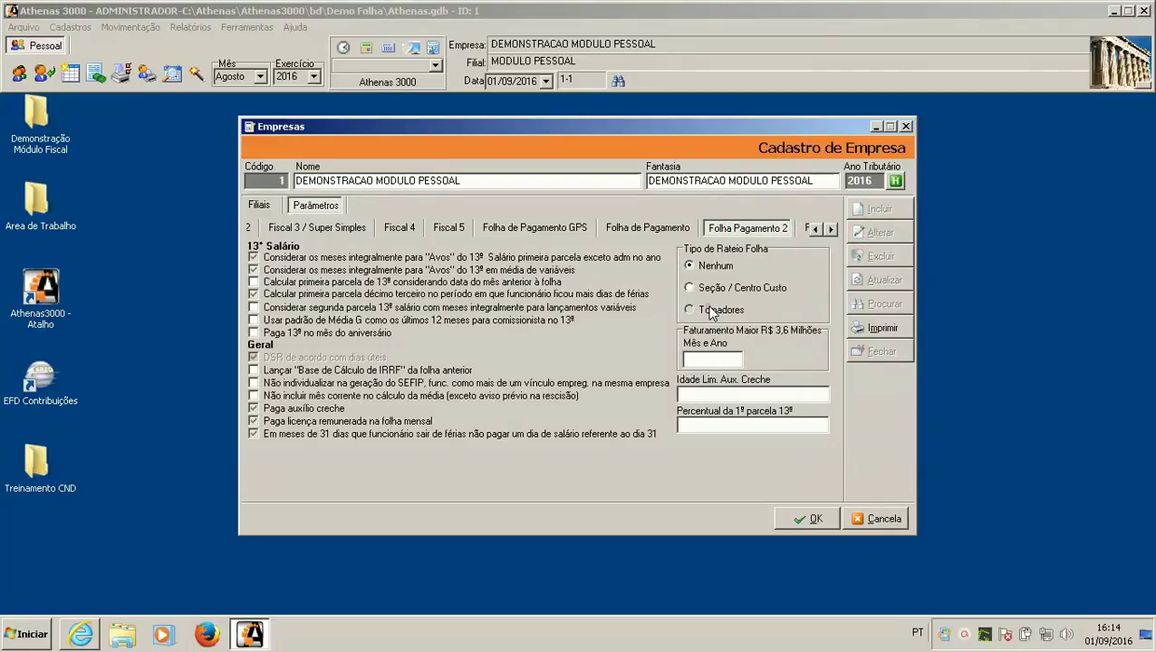
{"action": "left_click", "coordinate": [799, 510]}
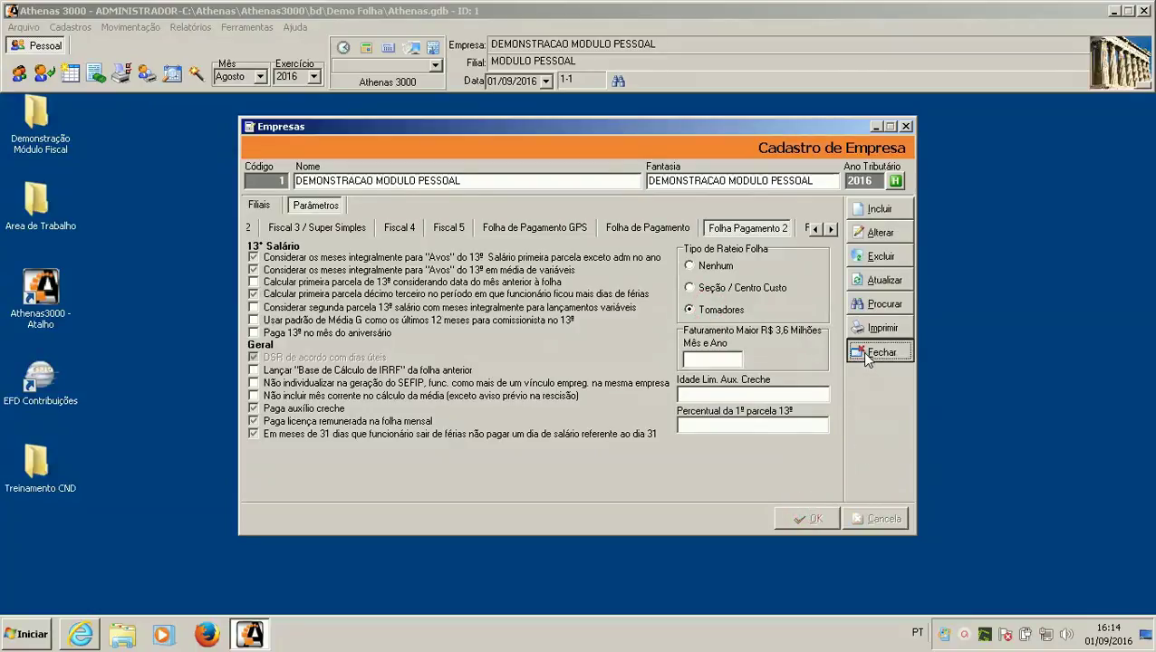
{"action": "key", "text": "Escape"}
Step: Open the Rateio Local Mão de Obra window and try to select the first employee in the search results as collaborator
{"action": "left_click", "coordinate": [130, 27]}
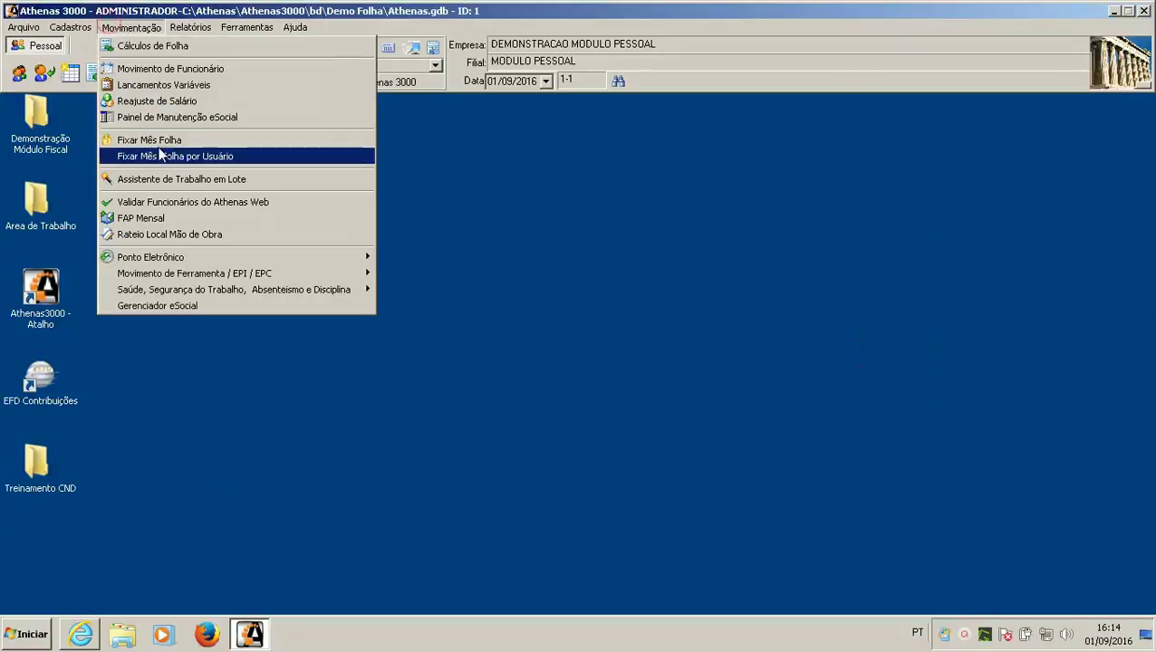
{"action": "left_click", "coordinate": [225, 238]}
{"action": "left_click", "coordinate": [306, 215]}
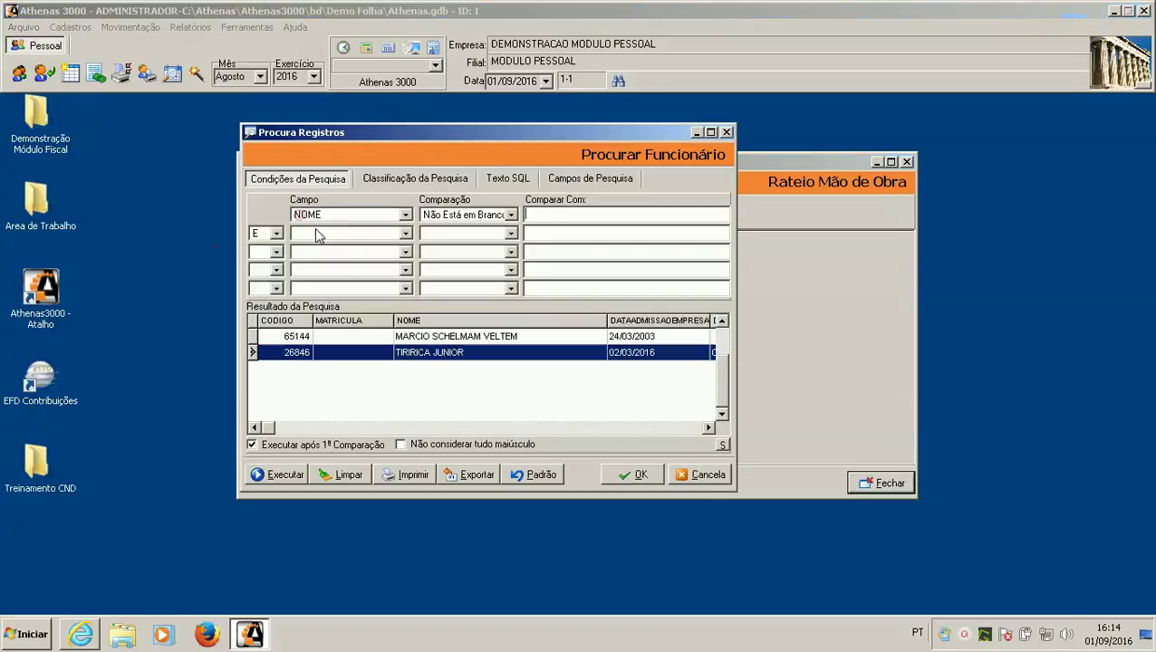
{"action": "double_click", "coordinate": [455, 341]}
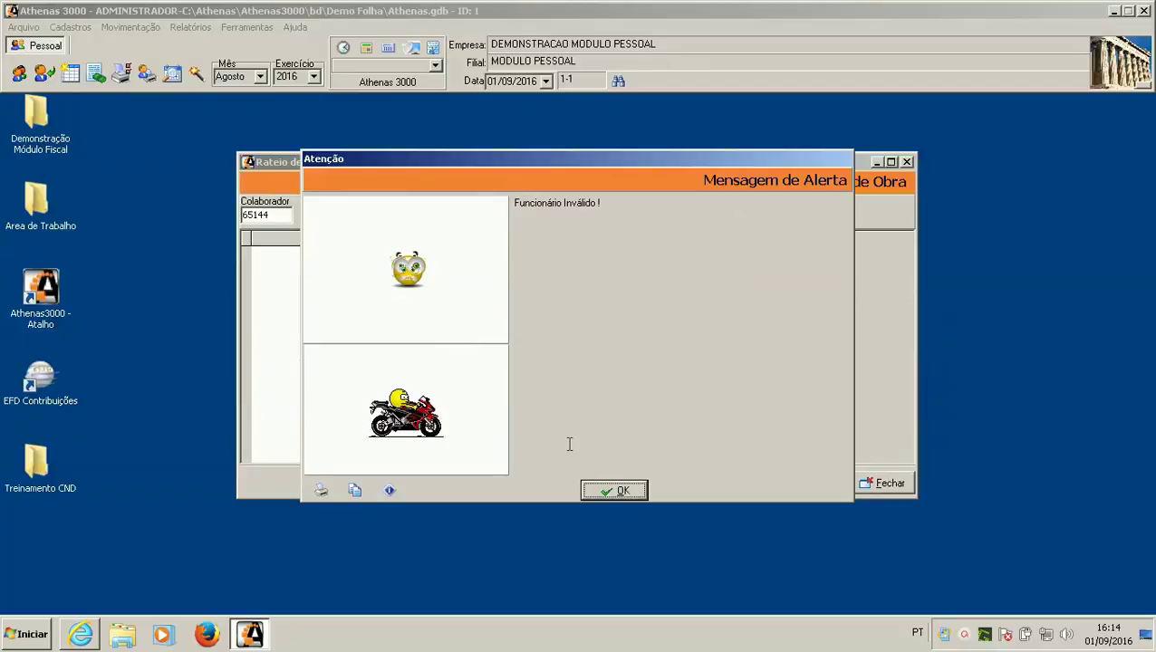
{"action": "left_click", "coordinate": [618, 490]}
Step: Search the employees again and select the second one in the results as the apportionment's collaborator
{"action": "left_click", "coordinate": [306, 217]}
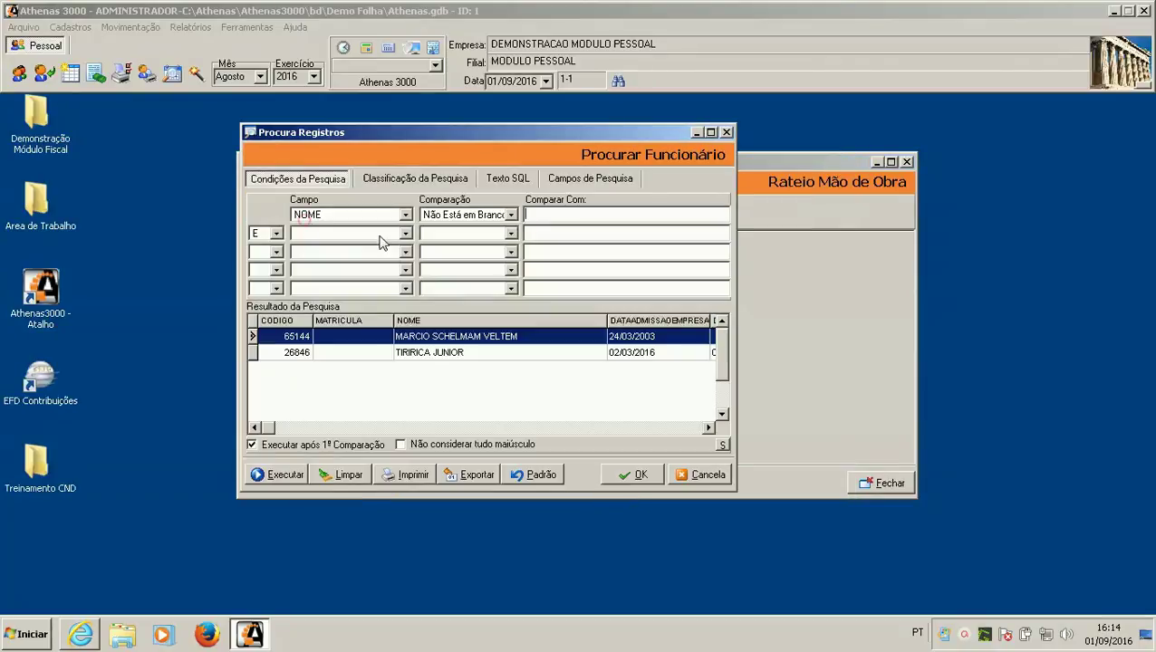
{"action": "left_click", "coordinate": [455, 353]}
{"action": "double_click", "coordinate": [456, 352]}
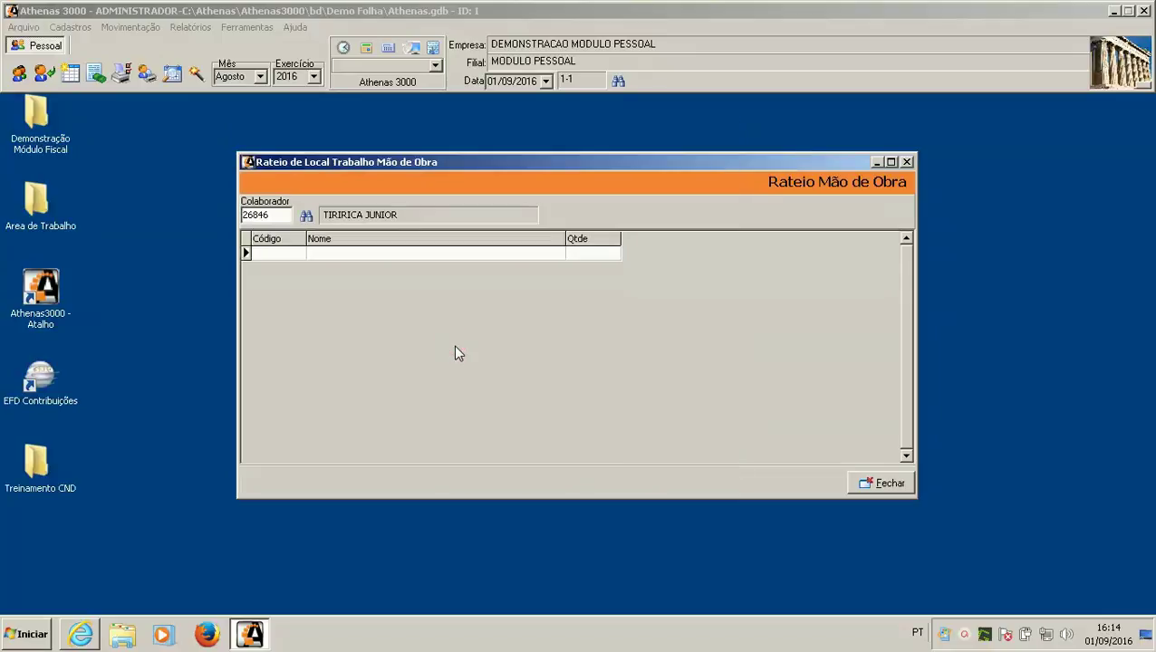
Step: Enter the collaborator's first apportionment row with Código 1 and Qtde 10
{"action": "left_click", "coordinate": [293, 252]}
{"action": "left_click", "coordinate": [330, 253]}
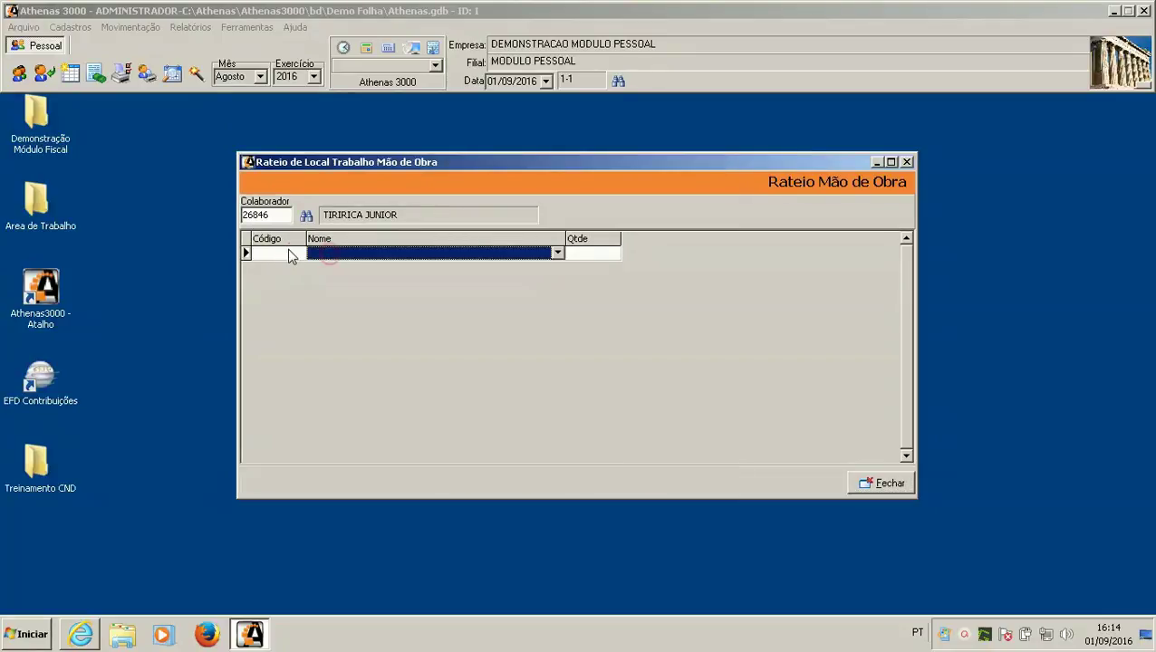
{"action": "left_click", "coordinate": [288, 254]}
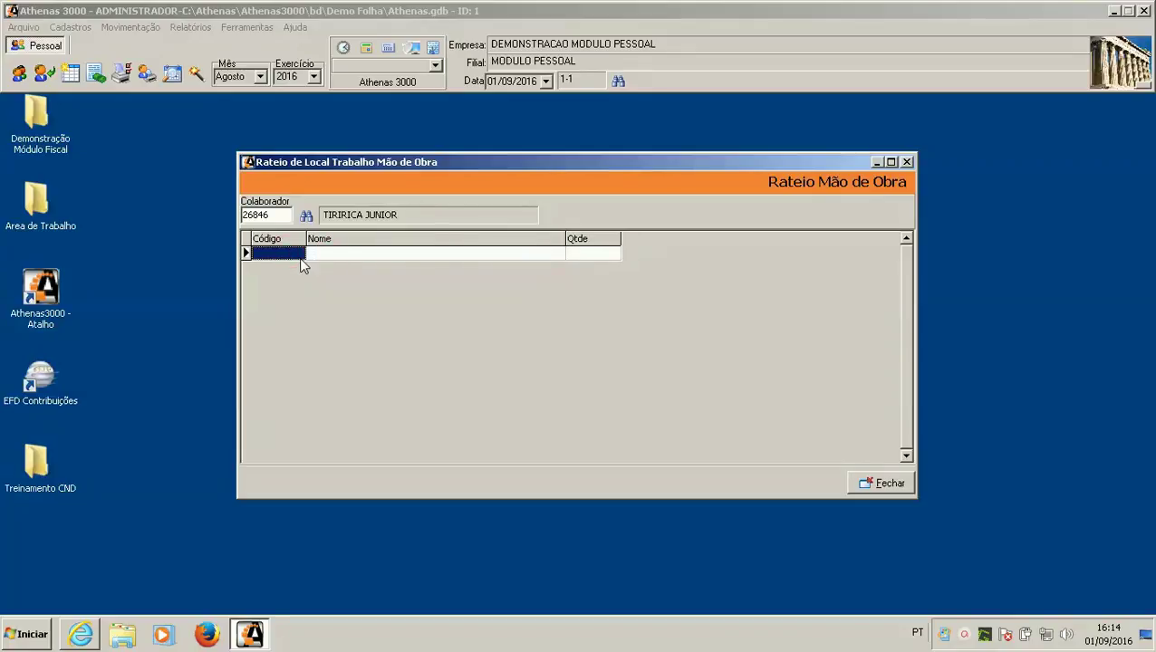
{"action": "type", "text": "1"}
{"action": "key", "text": "Return"}
{"action": "key", "text": "Return"}
{"action": "type", "text": "1"}
{"action": "key", "text": "Return"}
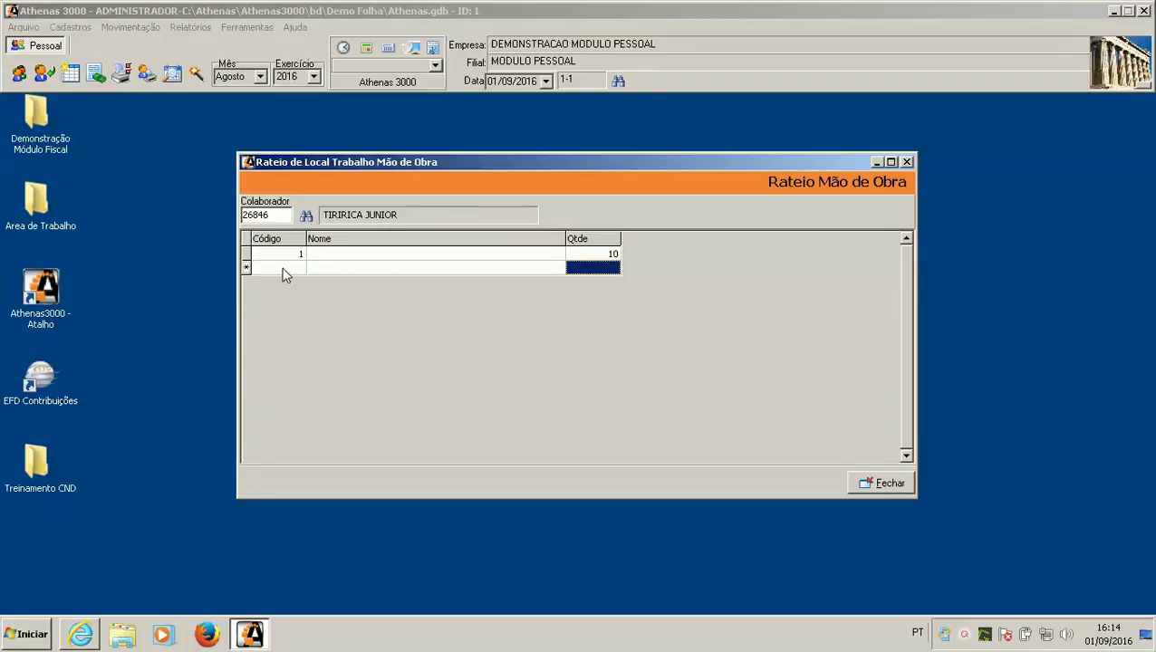
Step: Add a second apportionment row with Código 2 and Qtde 20, and close the Rateio Mão de Obra window
{"action": "left_click", "coordinate": [282, 275]}
{"action": "type", "text": "2"}
{"action": "key", "text": "Return"}
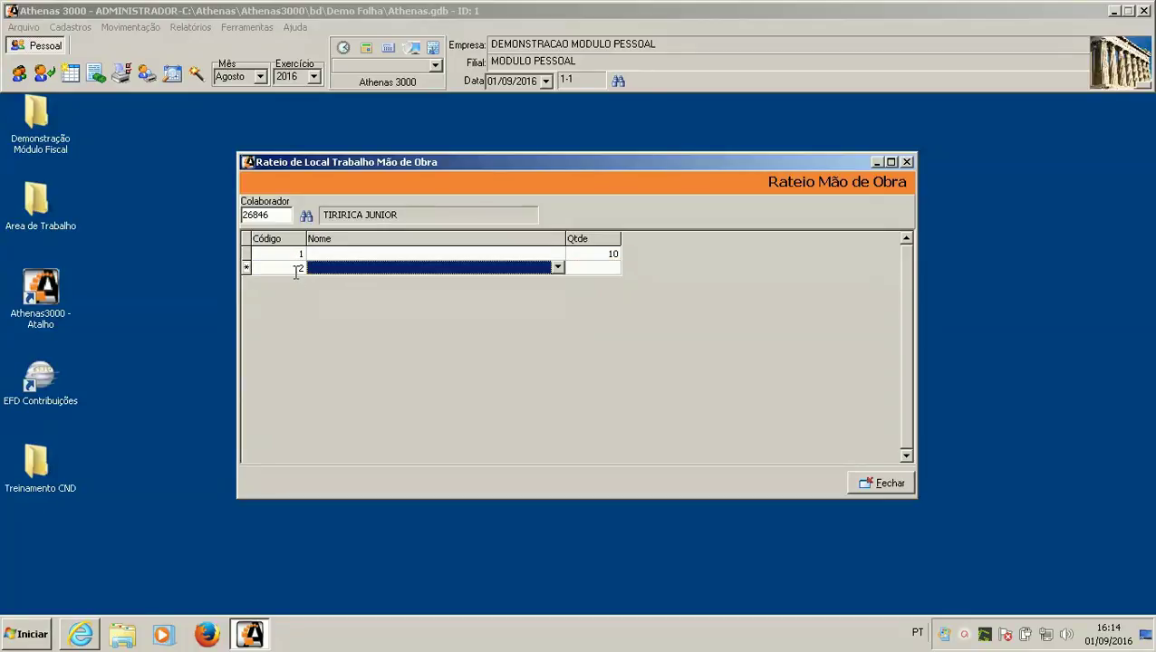
{"action": "key", "text": "Return"}
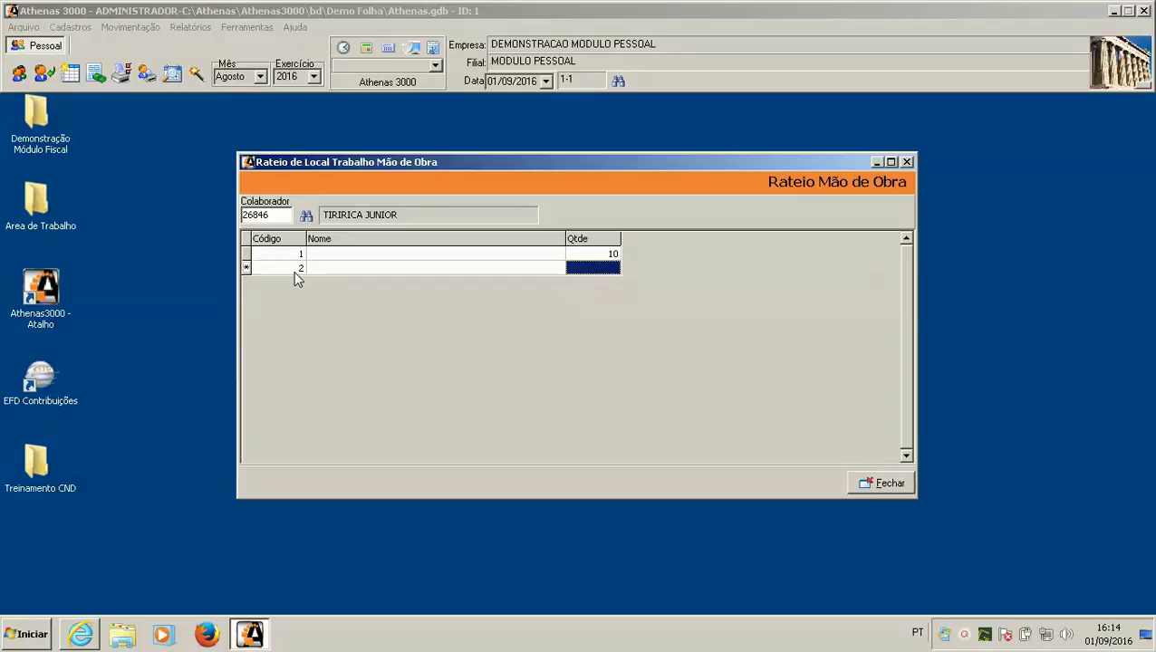
{"action": "type", "text": "20"}
{"action": "key", "text": "Return"}
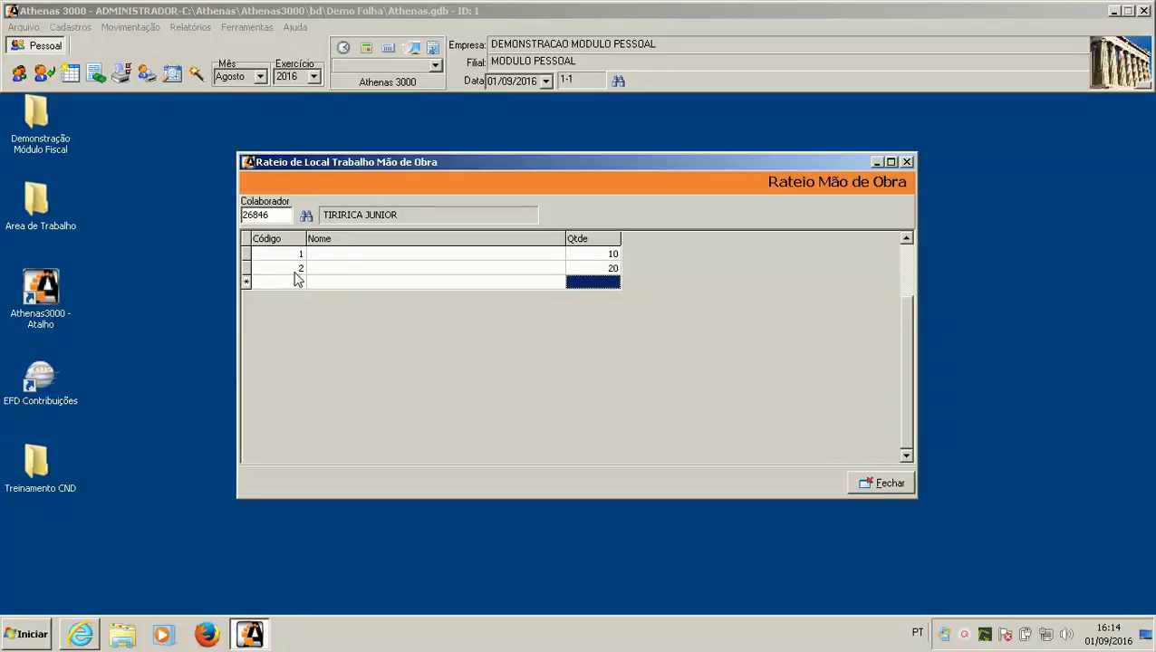
{"action": "key", "text": "Up"}
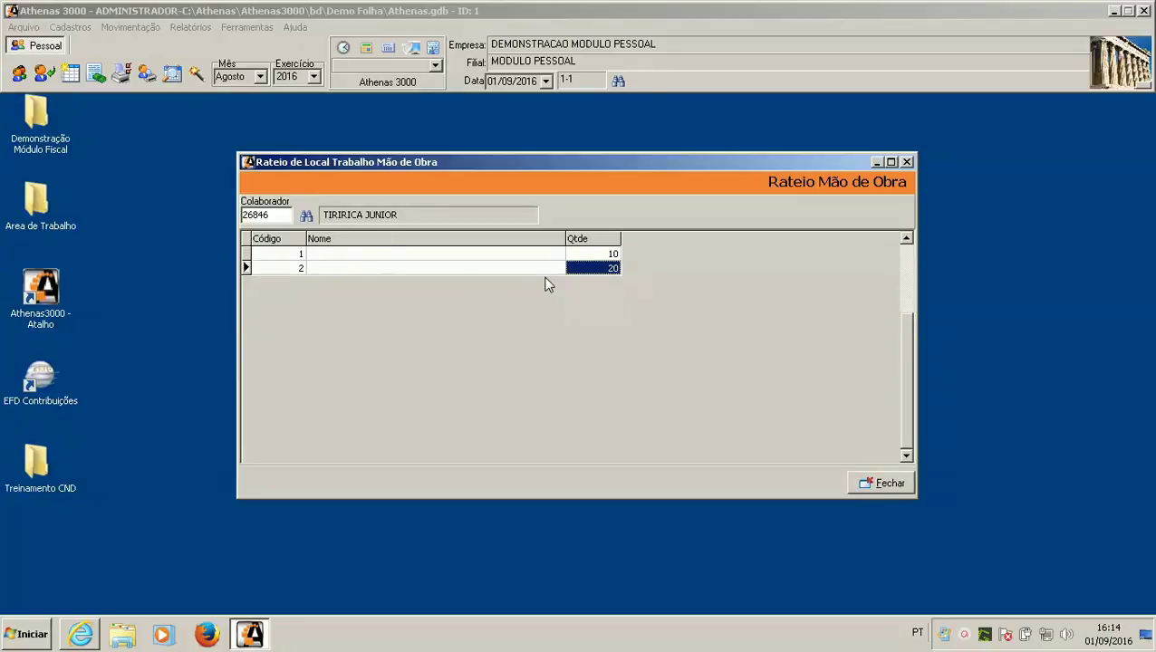
{"action": "left_click", "coordinate": [876, 483]}
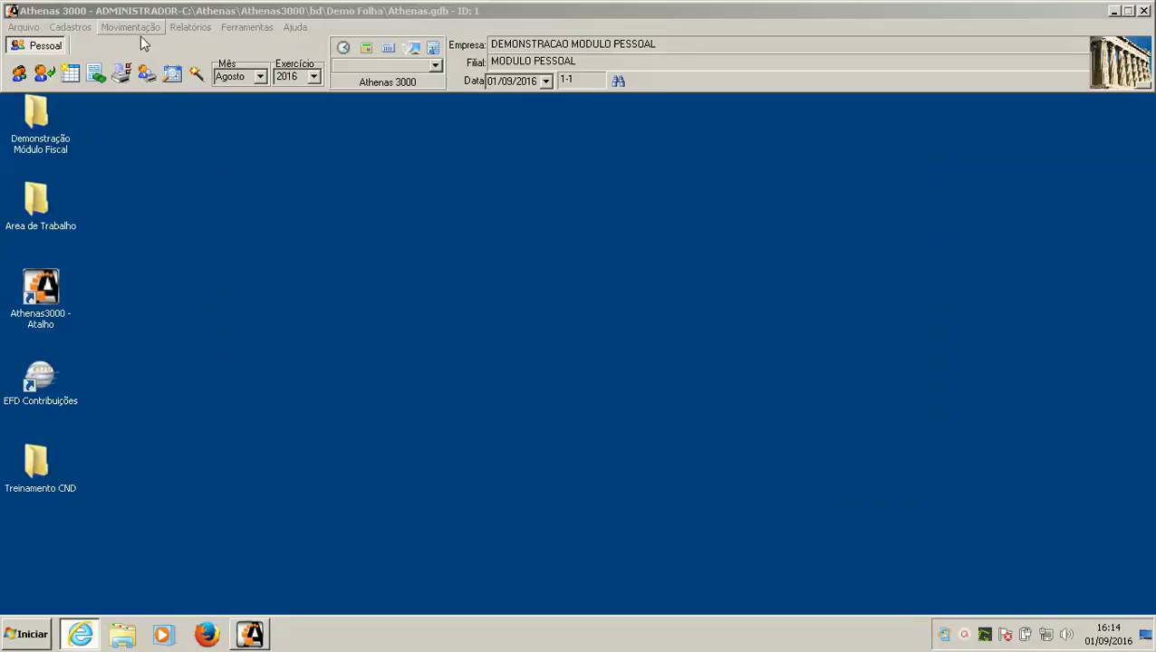
Step: Open the Folha de Ponto under Ponto Eletrônico, set its period month to DEZ/13 and move the window slightly up
{"action": "left_click", "coordinate": [128, 27]}
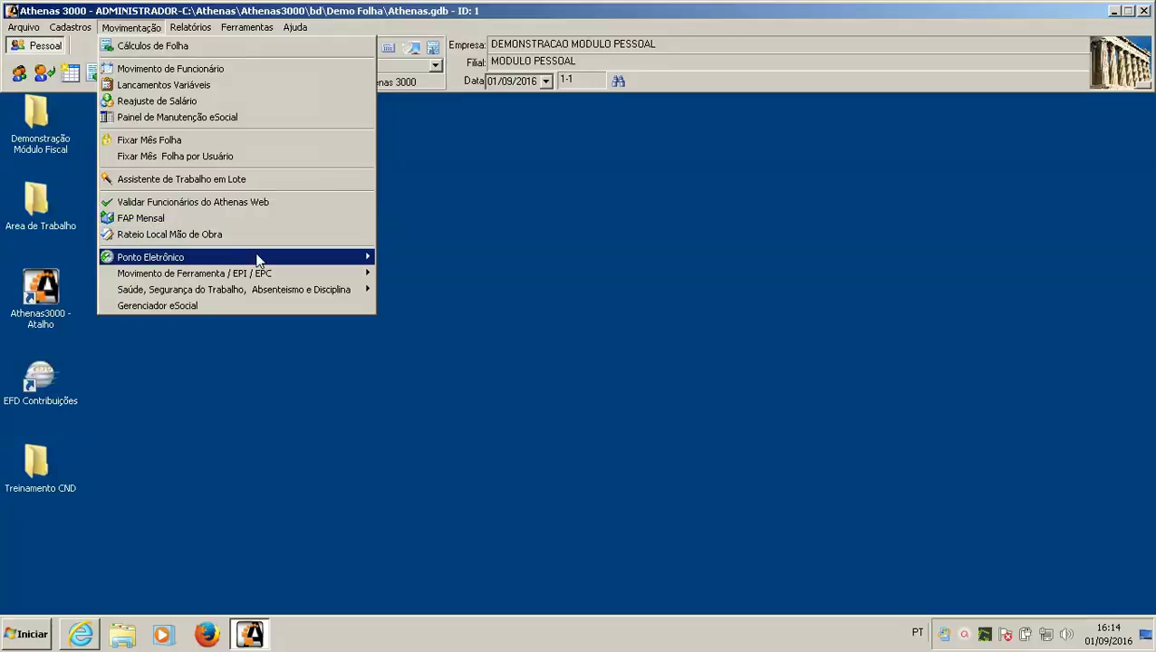
{"action": "mouse_move", "coordinate": [257, 255]}
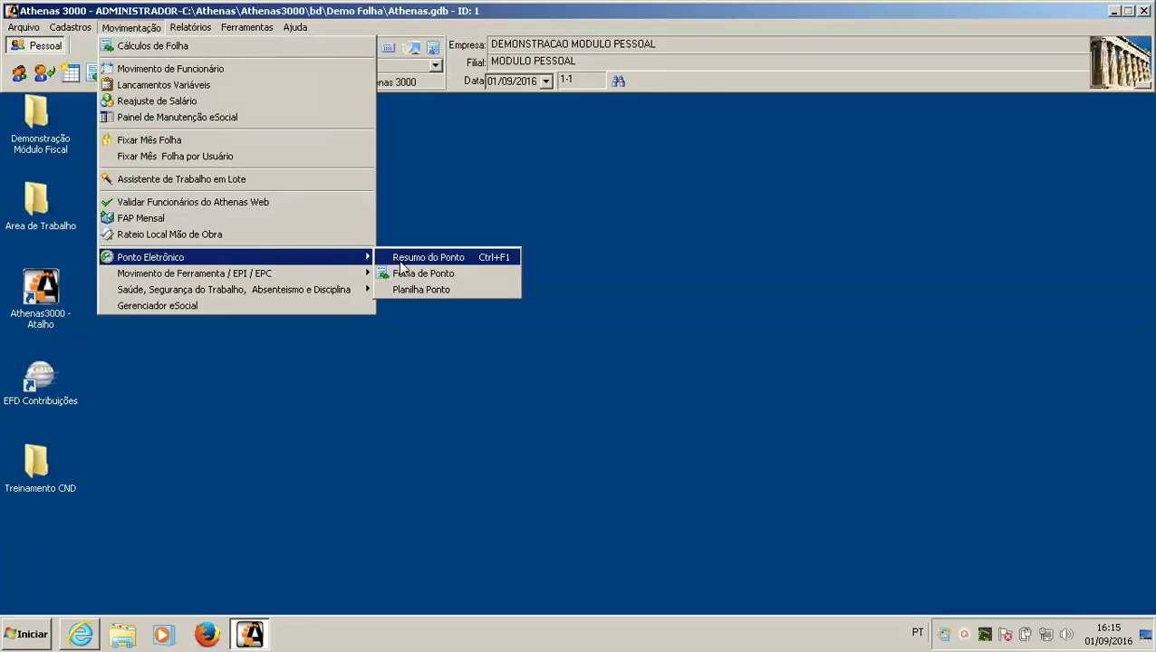
{"action": "left_click", "coordinate": [404, 273]}
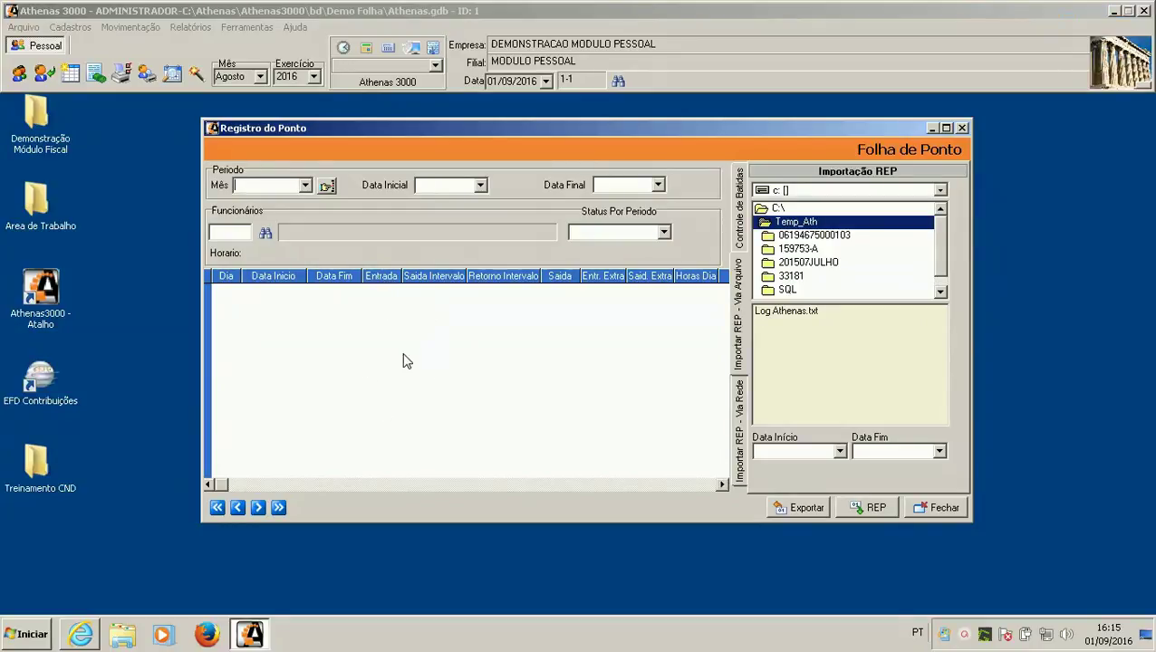
{"action": "left_click", "coordinate": [305, 184]}
{"action": "left_click", "coordinate": [282, 213]}
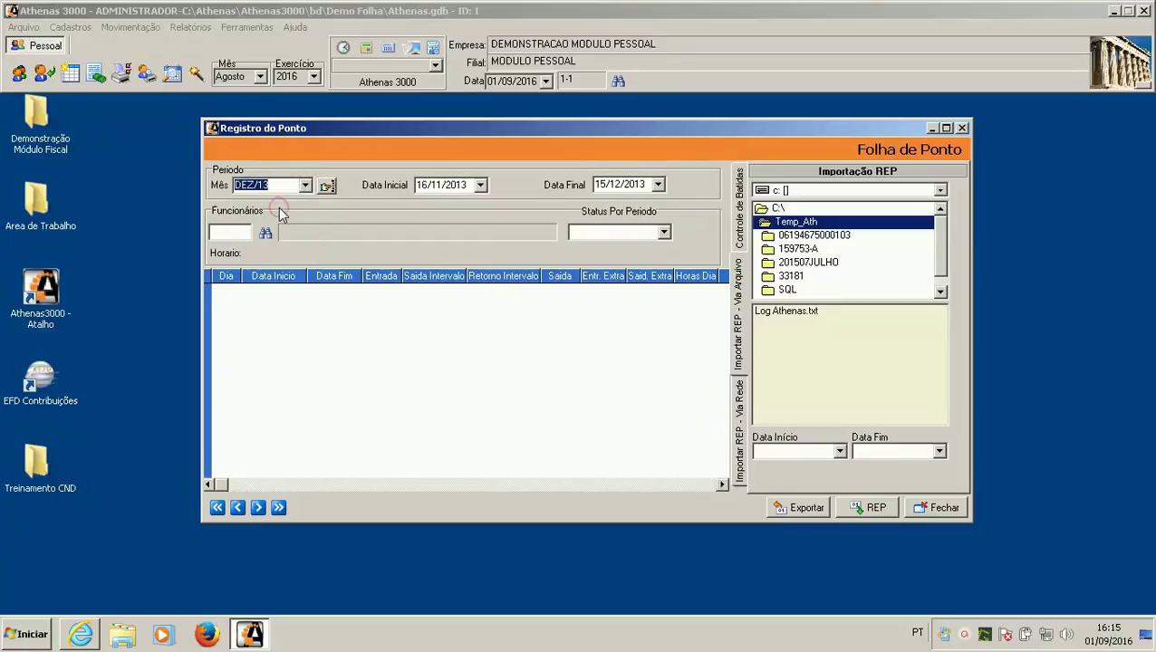
{"action": "key", "text": "Tab"}
{"action": "left_click_drag", "start_coordinate": [447, 126], "coordinate": [449, 113]}
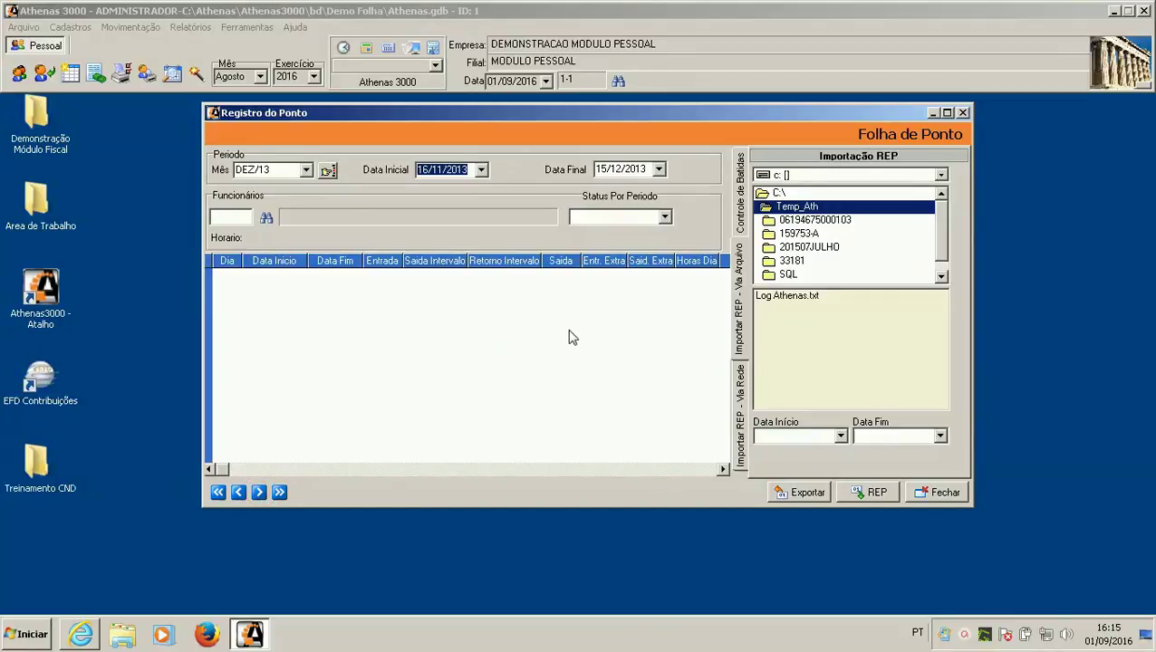
Step: View the Status Por Periodo options in the Folha de Ponto and close the window
{"action": "left_click", "coordinate": [665, 217]}
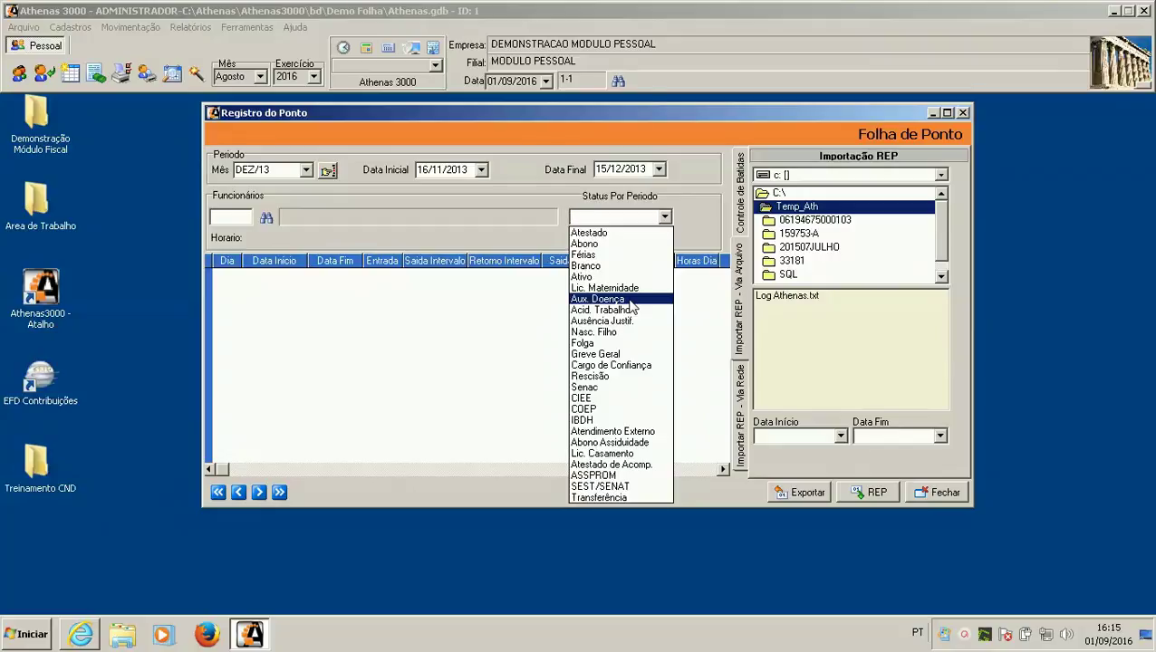
{"action": "left_click", "coordinate": [490, 347]}
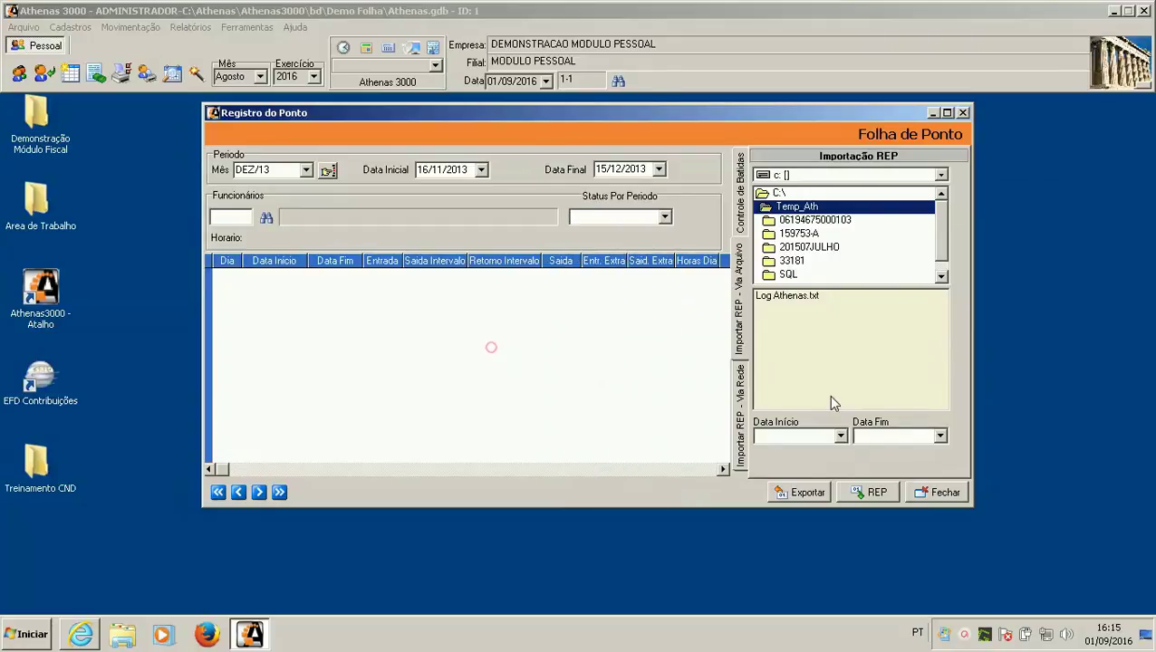
{"action": "left_click", "coordinate": [940, 496]}
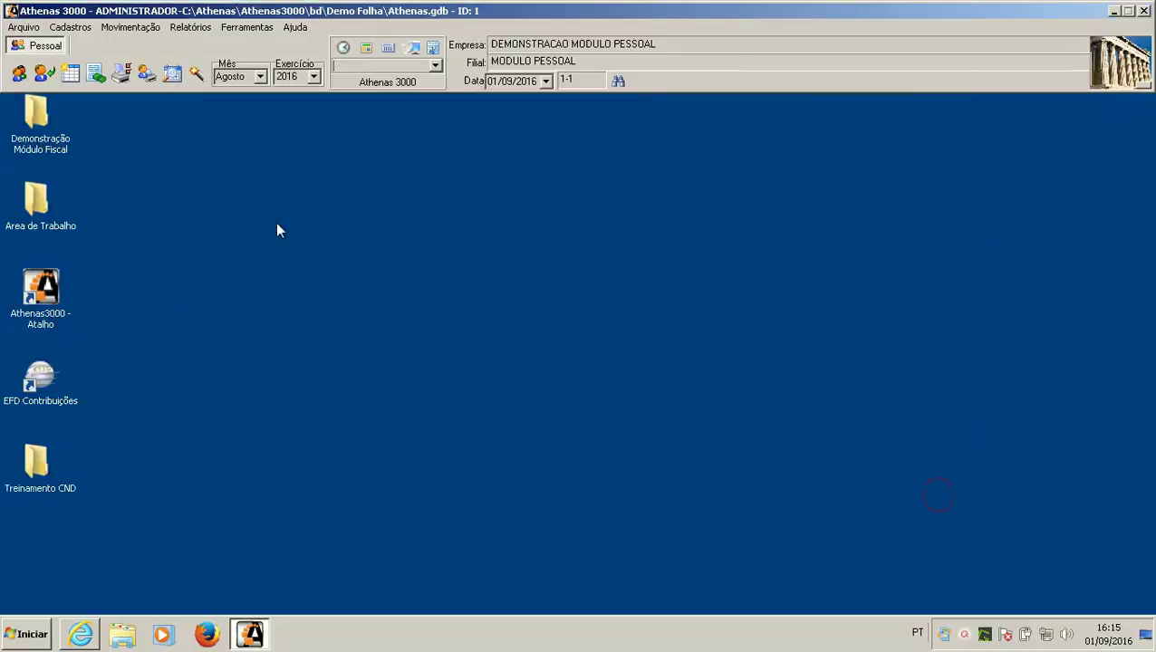
Step: Open the Resumo do Ponto under Ponto Eletrônico, view its Operações option for importing the summary, and close the window
{"action": "left_click", "coordinate": [136, 28]}
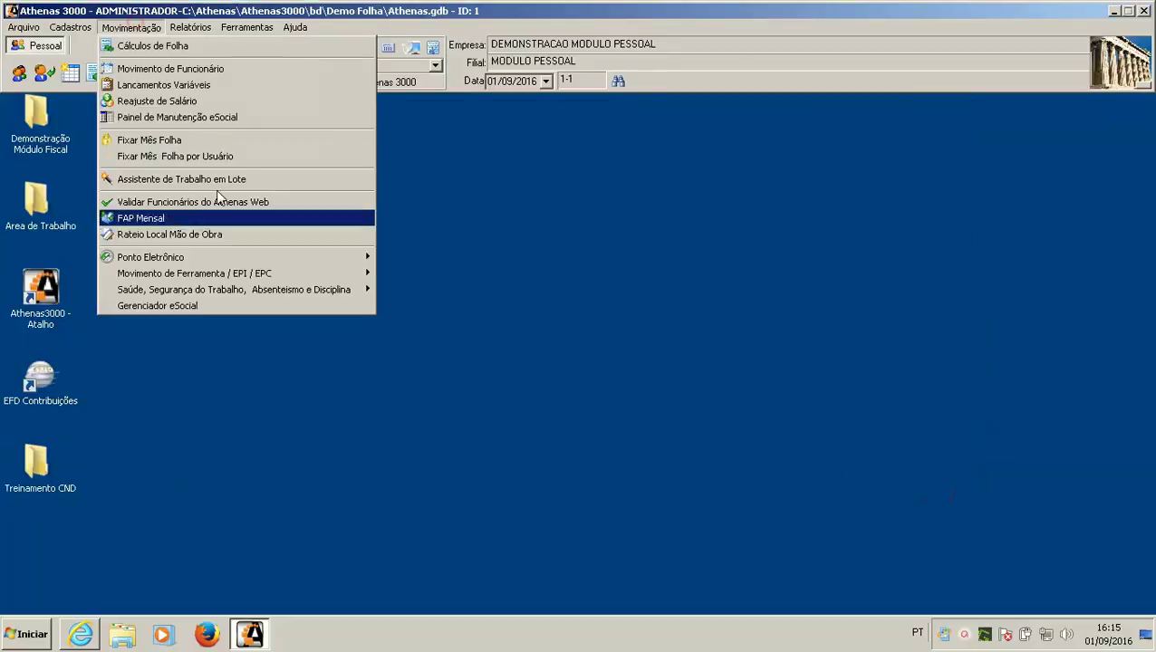
{"action": "mouse_move", "coordinate": [313, 258]}
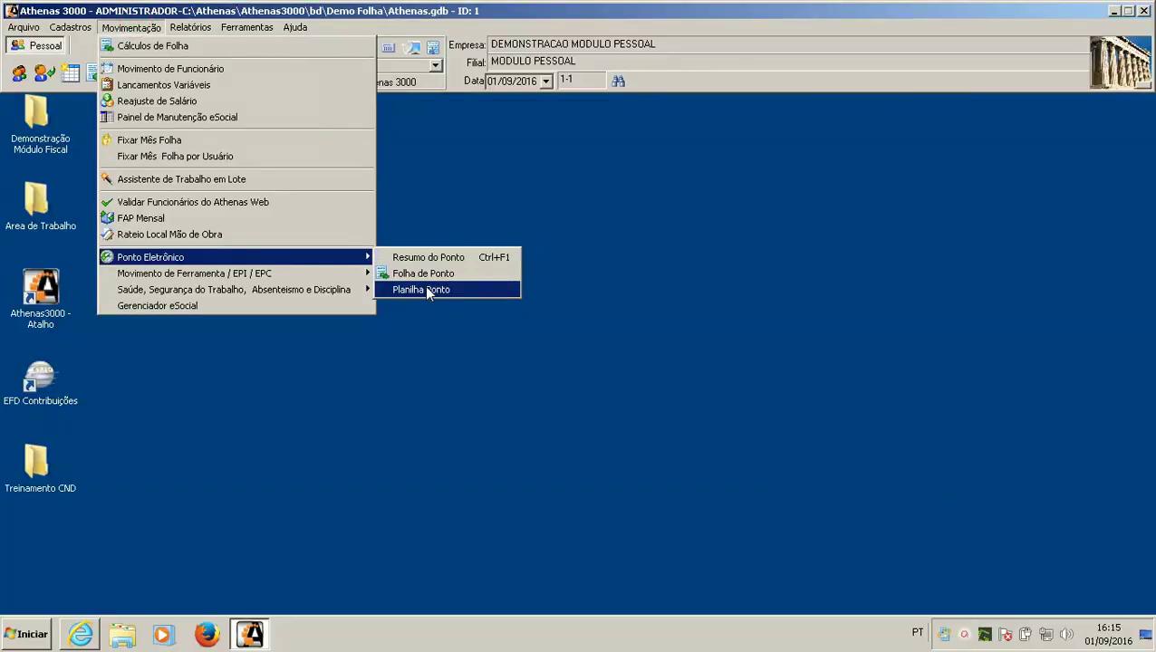
{"action": "left_click", "coordinate": [425, 261]}
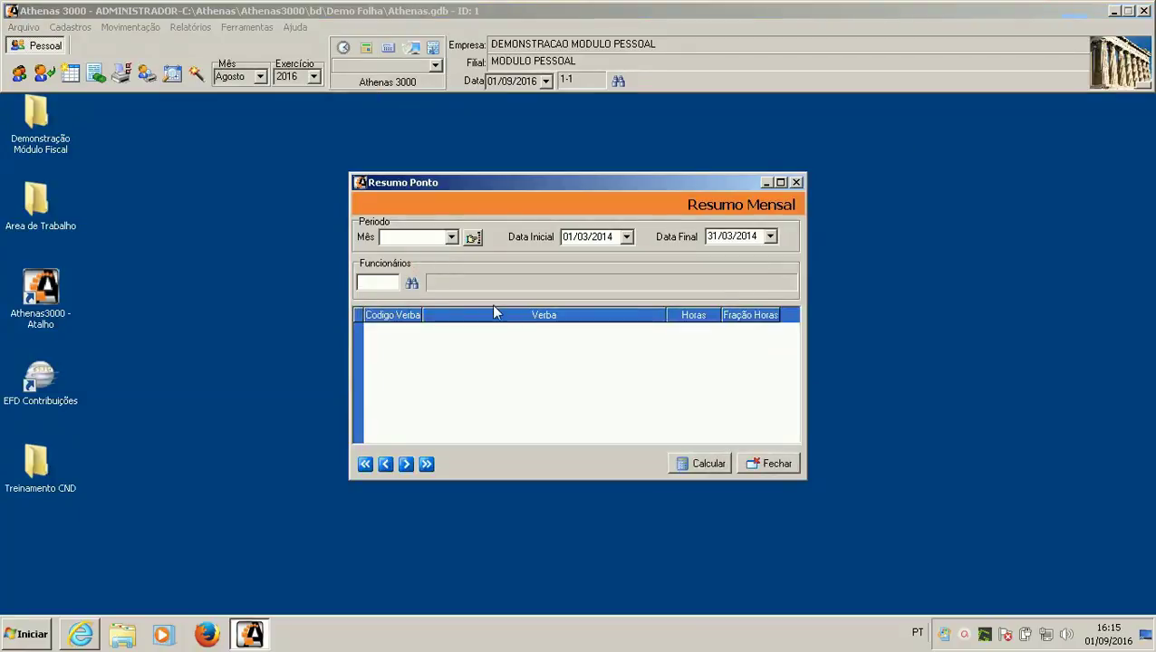
{"action": "right_click", "coordinate": [536, 349]}
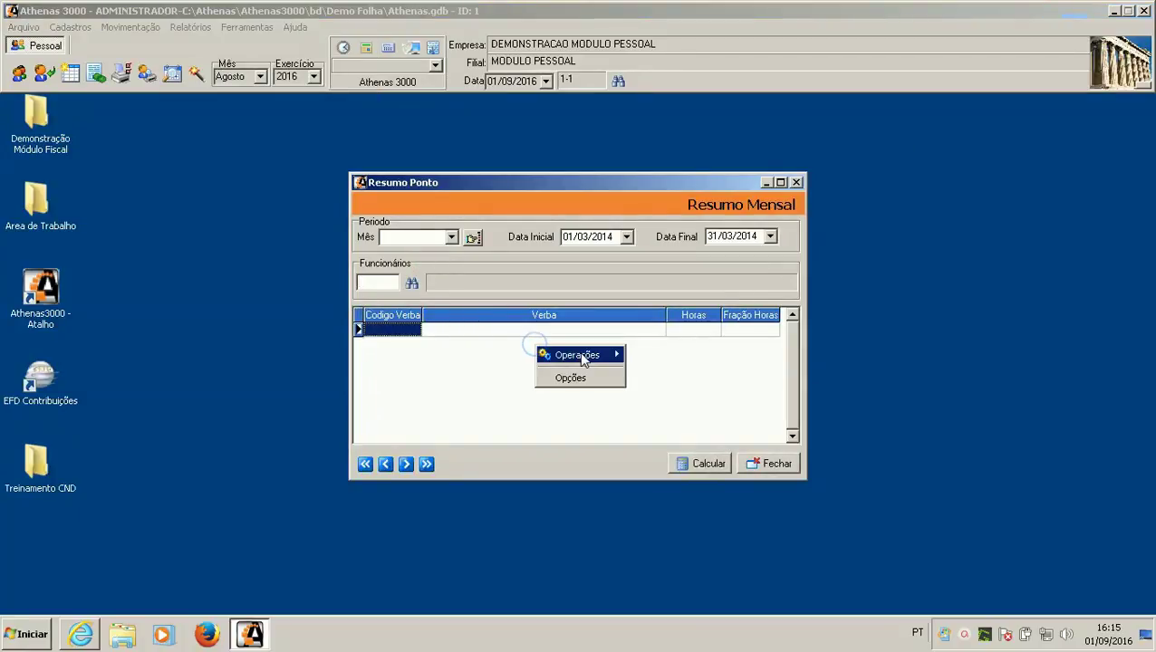
{"action": "mouse_move", "coordinate": [580, 356]}
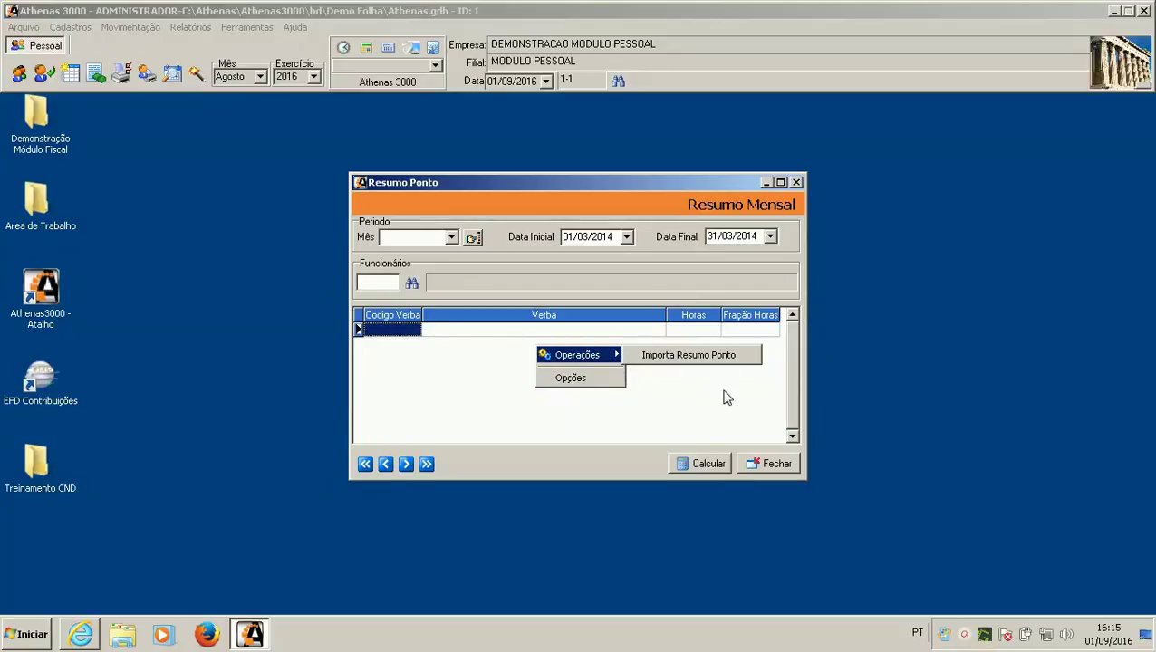
{"action": "left_click", "coordinate": [777, 465]}
Step: Open the Lançamentos Variáveis window, view the listed entries and close it
{"action": "left_click", "coordinate": [131, 27]}
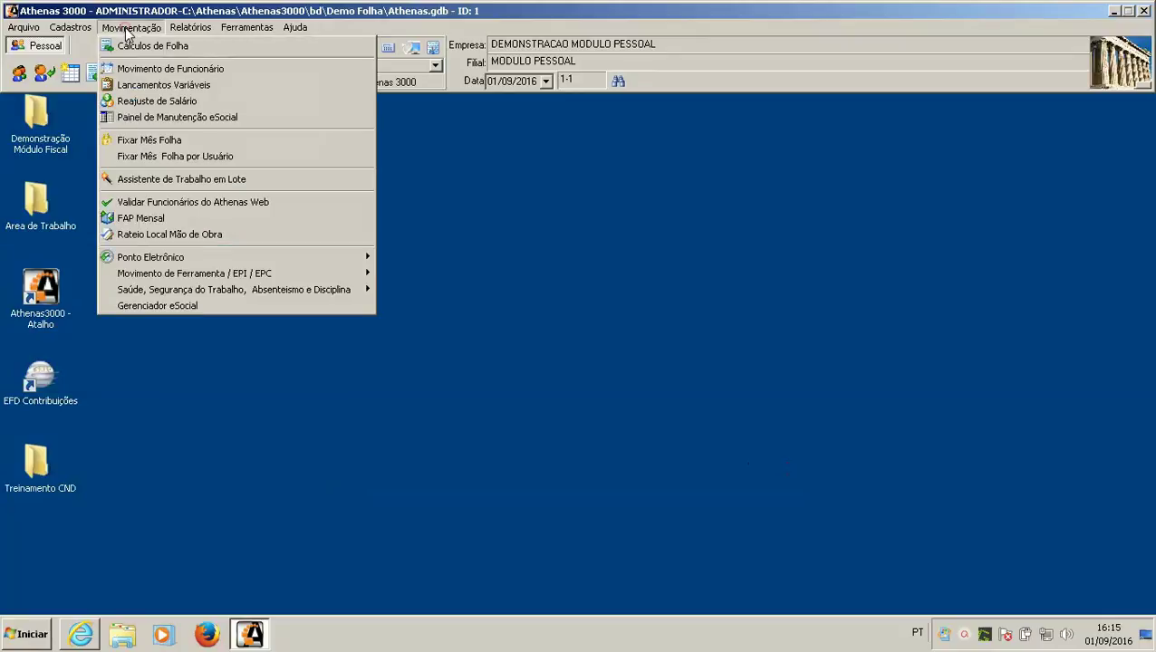
{"action": "left_click", "coordinate": [151, 82]}
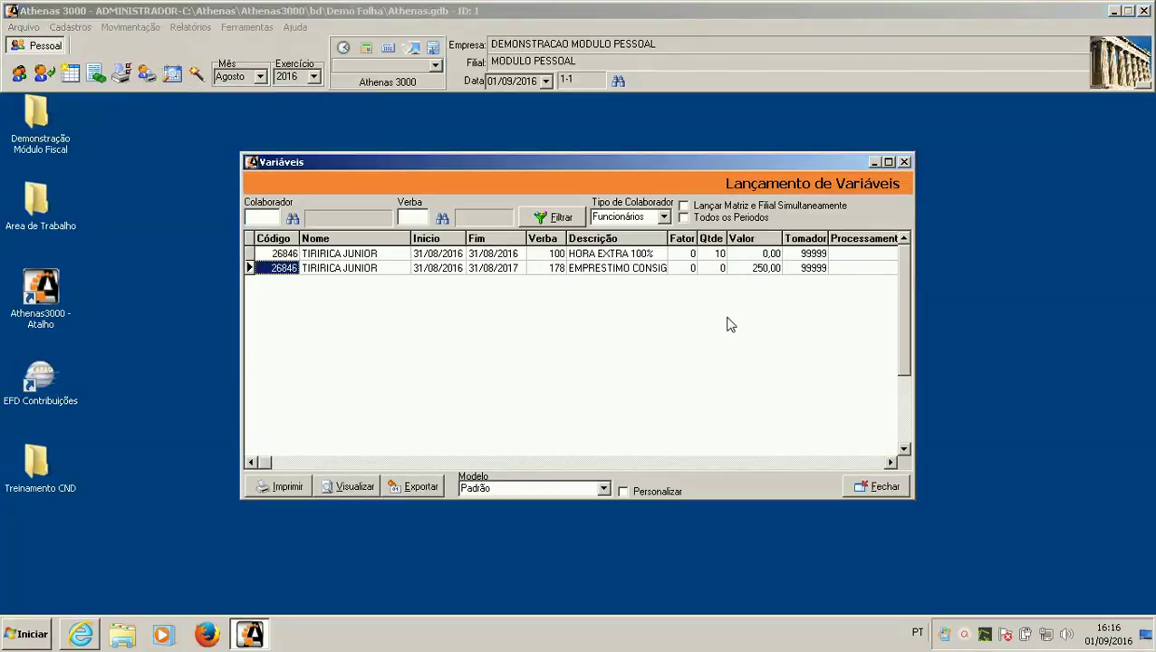
{"action": "left_click", "coordinate": [875, 489]}
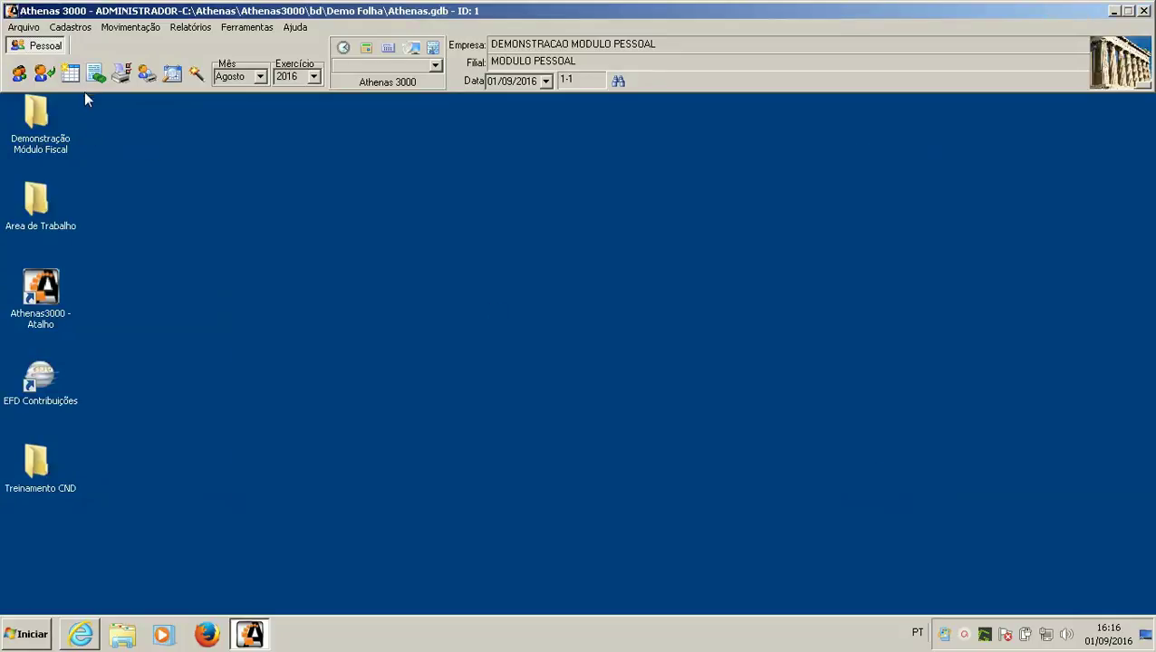
Step: Open the Planilha Ponto under Ponto Eletrônico
{"action": "left_click", "coordinate": [132, 27]}
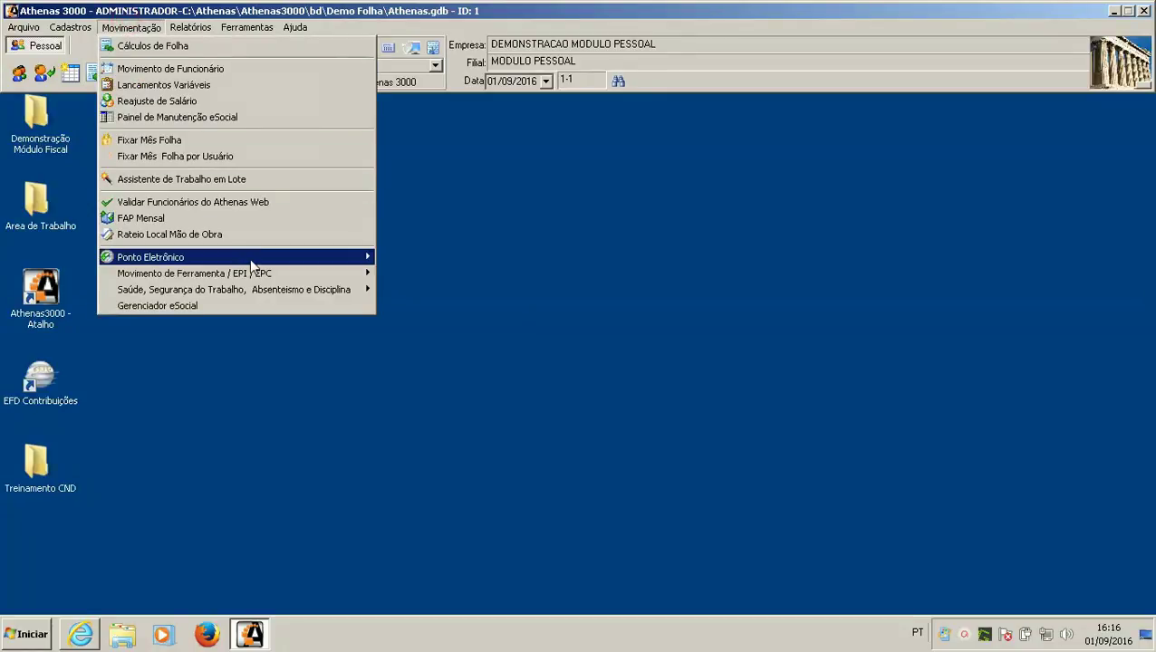
{"action": "mouse_move", "coordinate": [315, 259]}
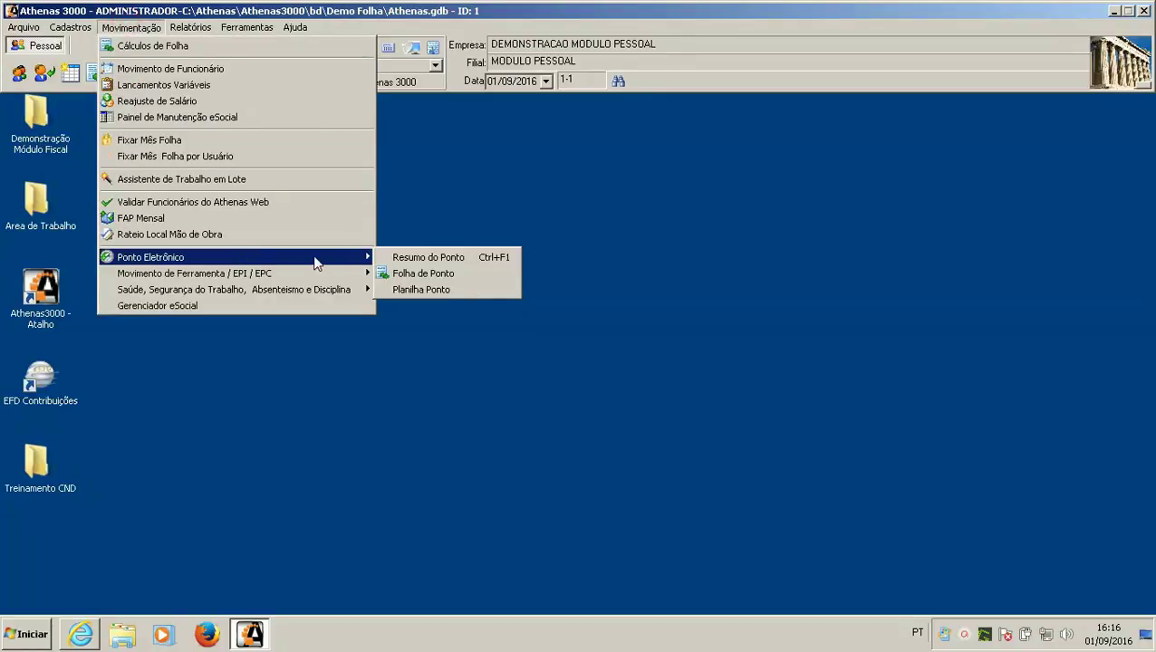
{"action": "left_click", "coordinate": [412, 290]}
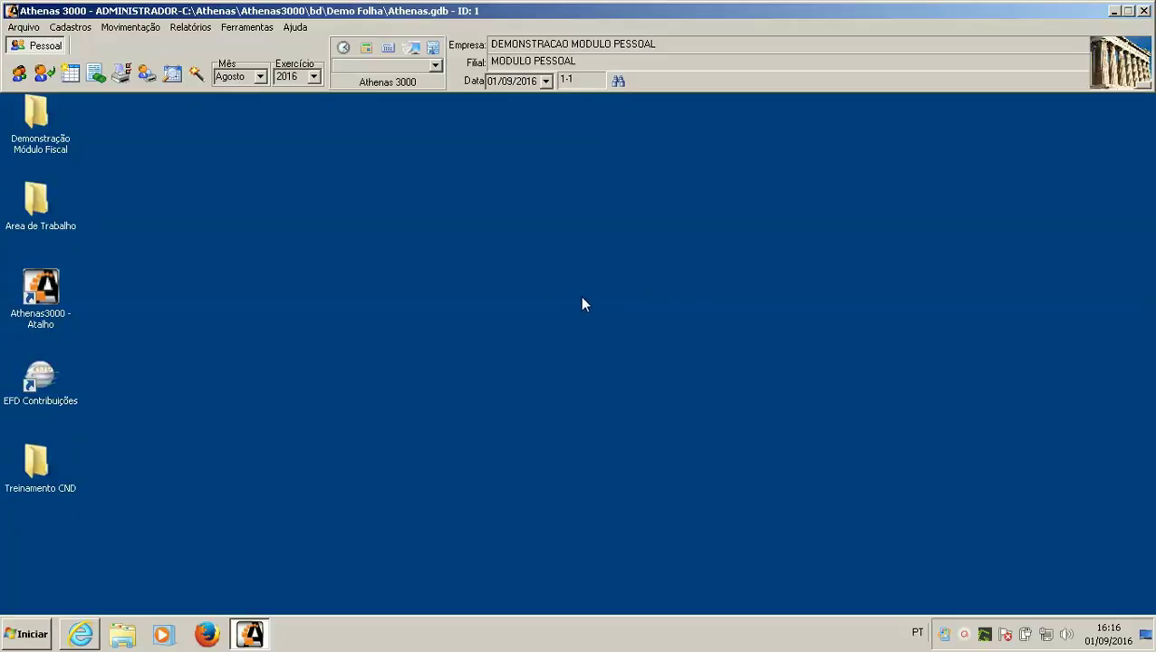
Step: Review the available Relatórios, and the Movimentação options for Ferramenta / EPI / EPC and for Saúde, Segurança do Trabalho, Absenteismo e Disciplina
{"action": "left_click", "coordinate": [194, 27]}
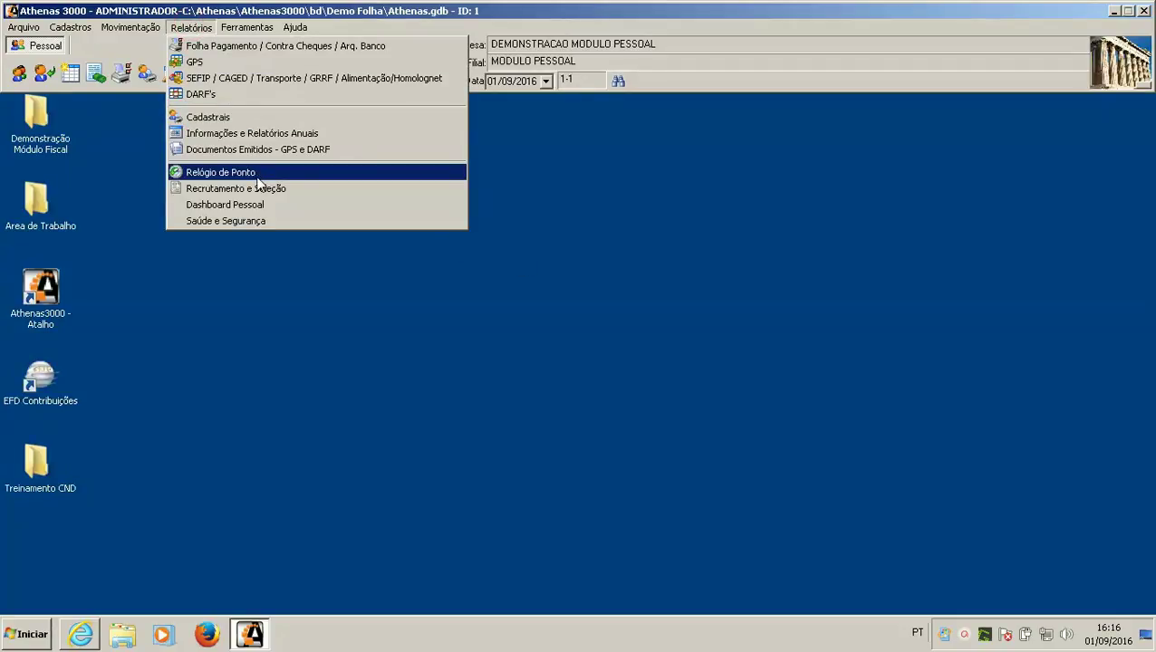
{"action": "mouse_move", "coordinate": [111, 29]}
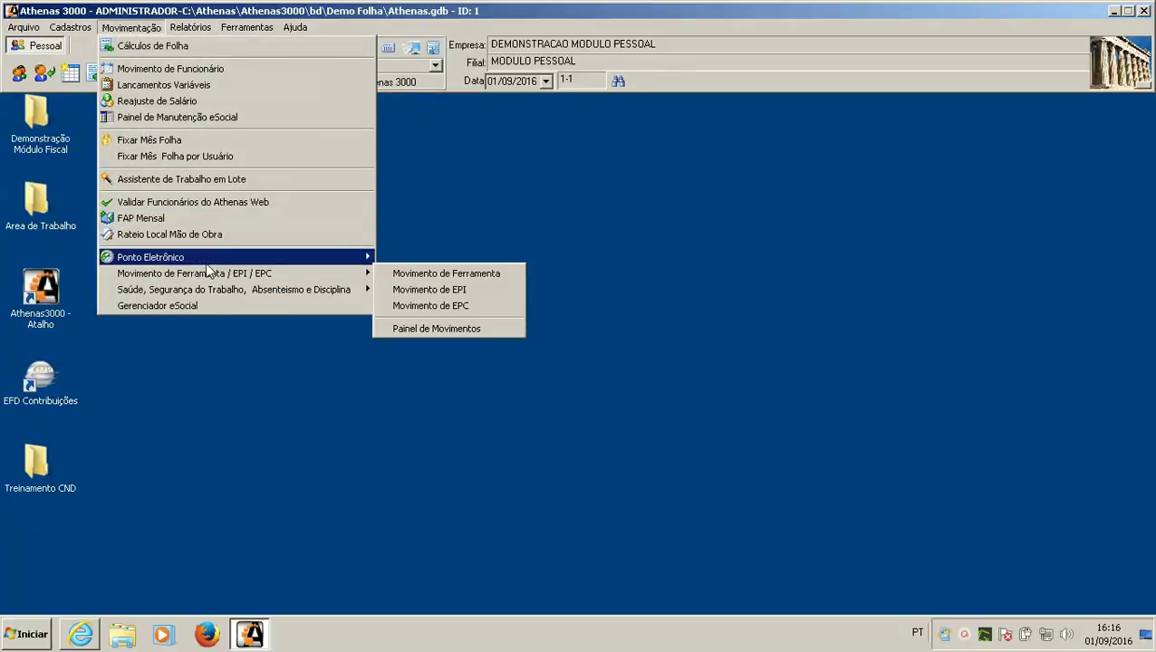
{"action": "mouse_move", "coordinate": [223, 295]}
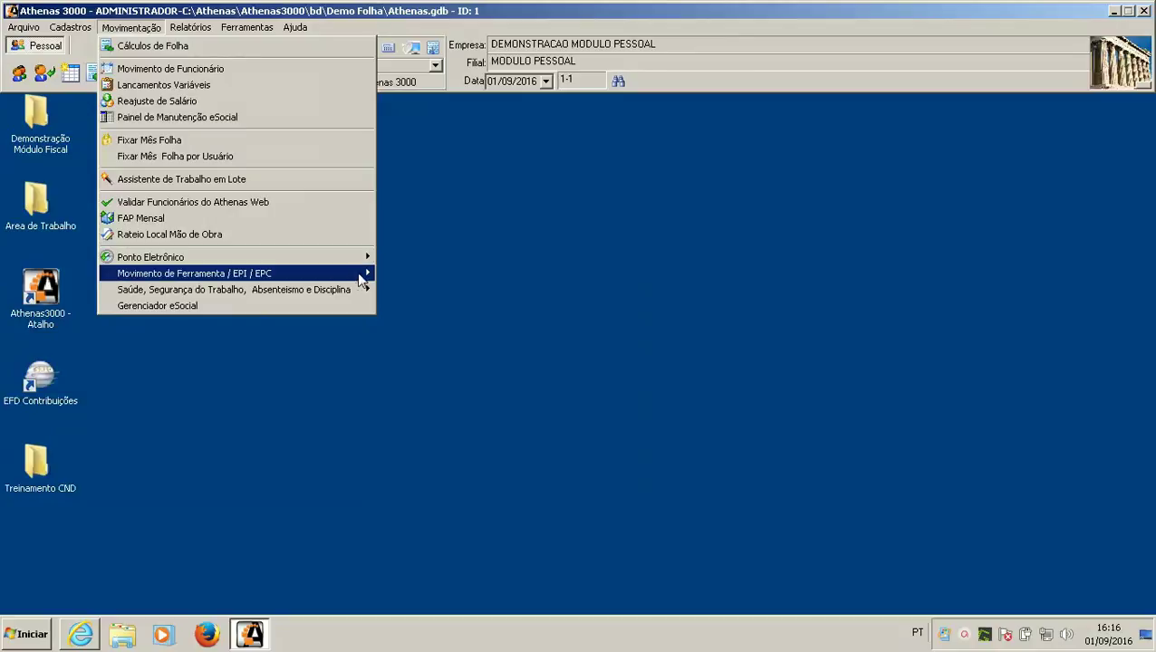
{"action": "mouse_move", "coordinate": [366, 291]}
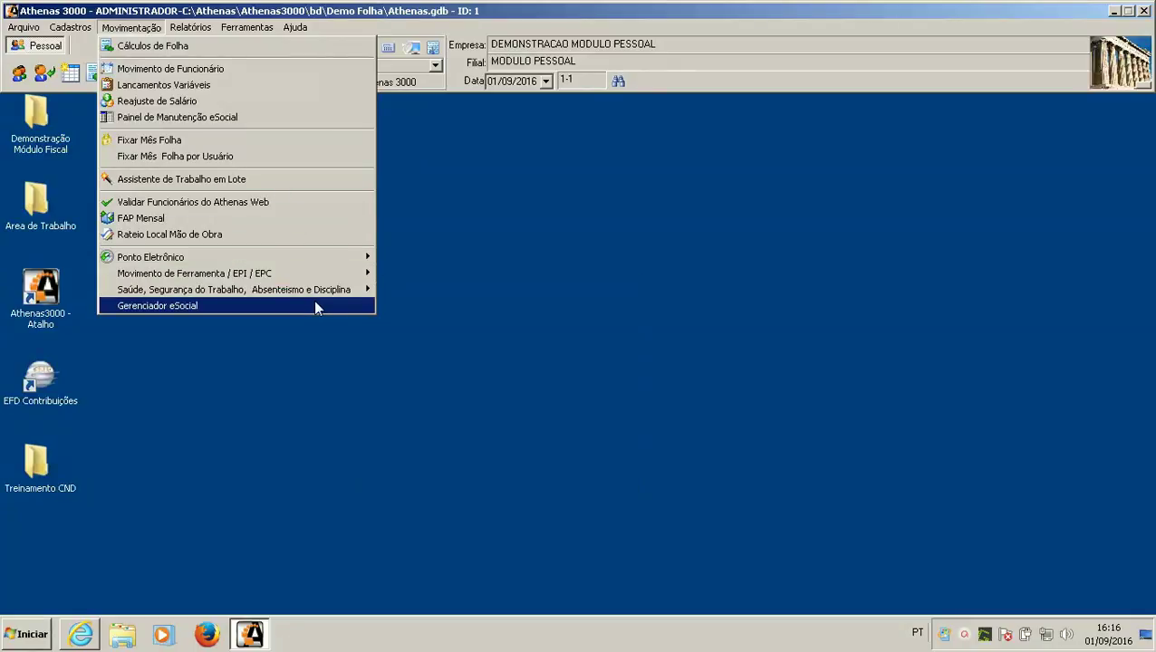
Step: Open the Gerenciador eSocial, shift its window slightly, and examine the Eventos Trabalhistas such as Admissão, CAT and Retorno de Afastamento Temporário
{"action": "left_click", "coordinate": [315, 306]}
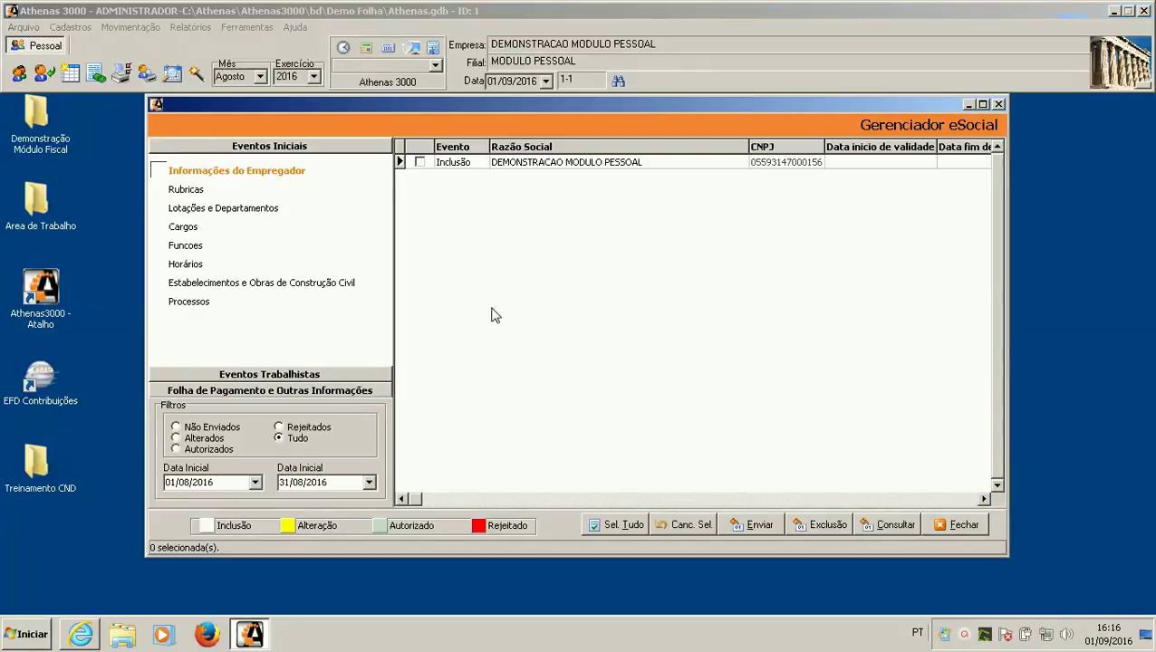
{"action": "left_click_drag", "start_coordinate": [425, 99], "coordinate": [384, 105]}
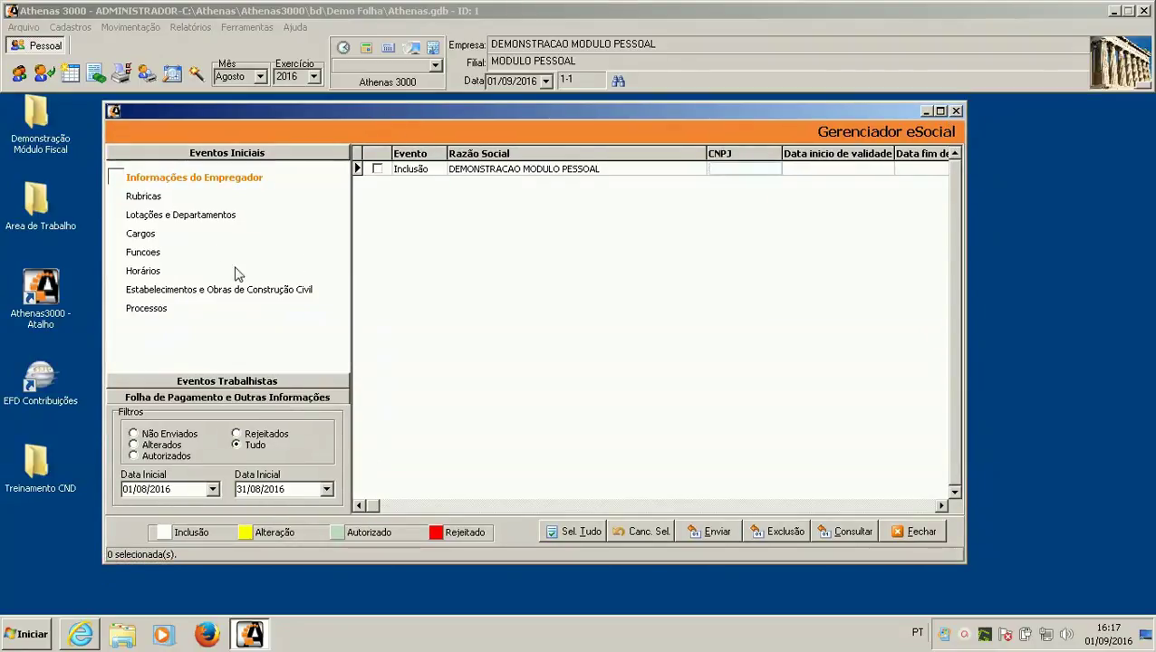
{"action": "left_click", "coordinate": [250, 381]}
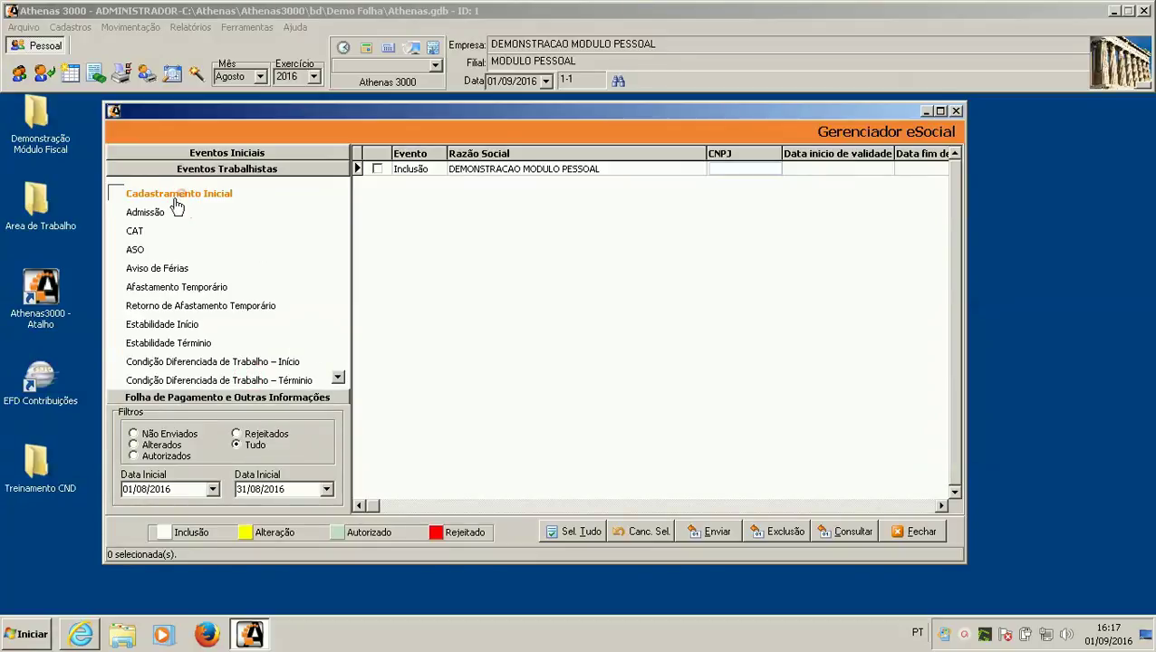
{"action": "left_click", "coordinate": [152, 209]}
{"action": "left_click", "coordinate": [158, 211]}
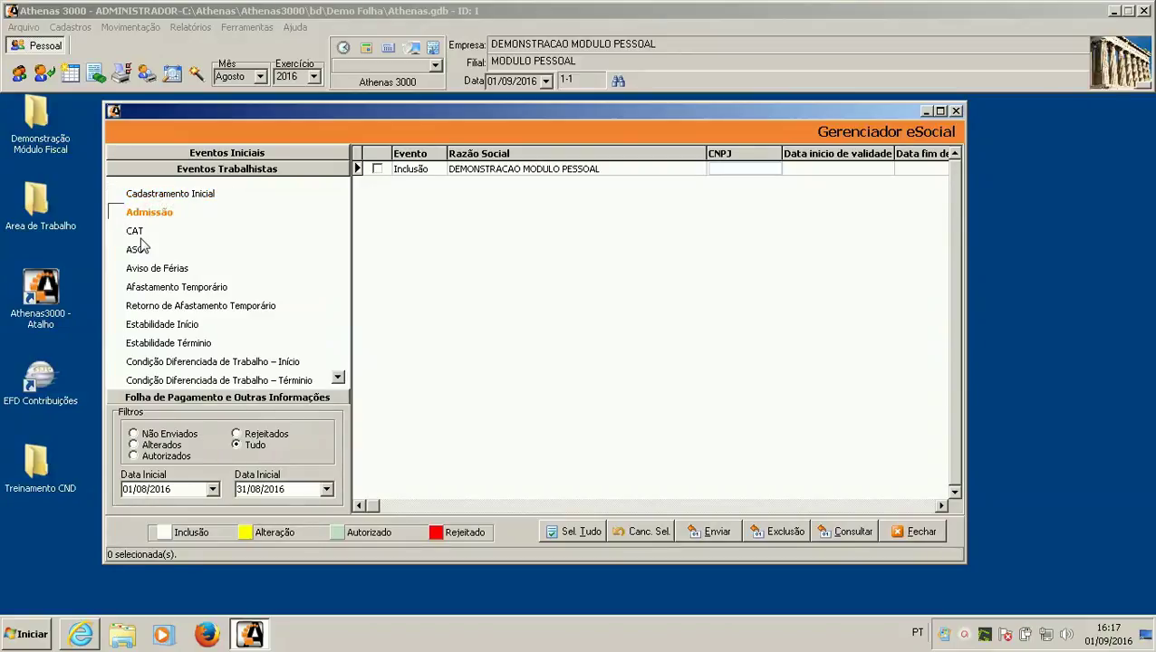
{"action": "left_click", "coordinate": [136, 238]}
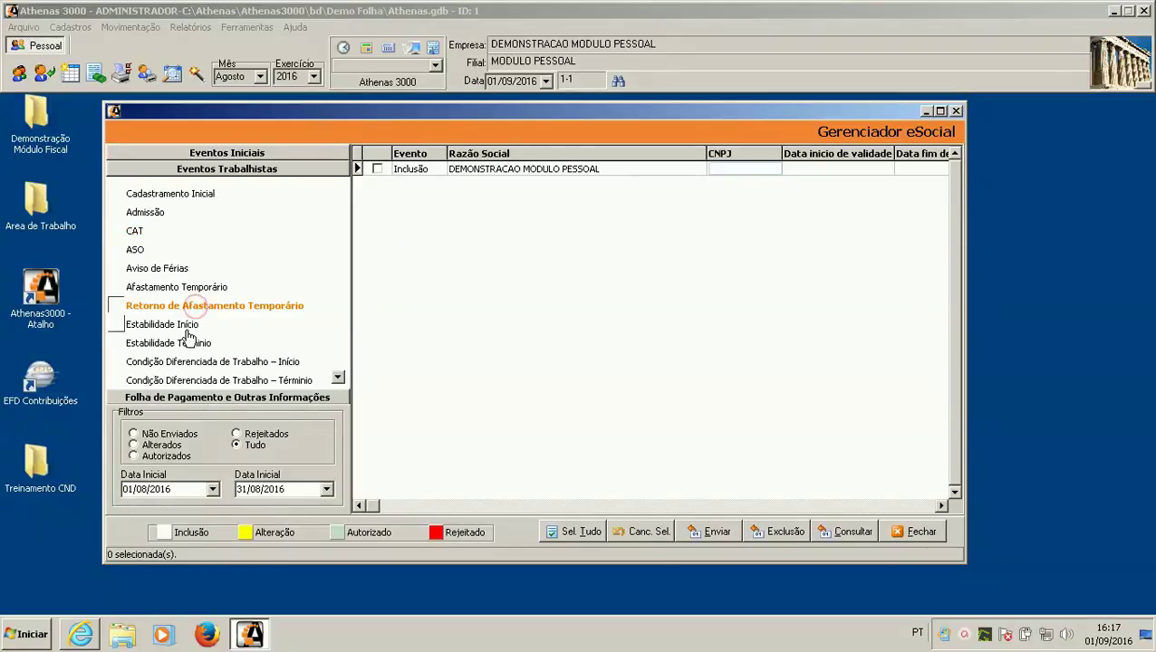
Step: View the Rubricas, Lotações e Departamentos and Funcoes records among the Eventos Iniciais, and close the Gerenciador eSocial
{"action": "left_click", "coordinate": [252, 154]}
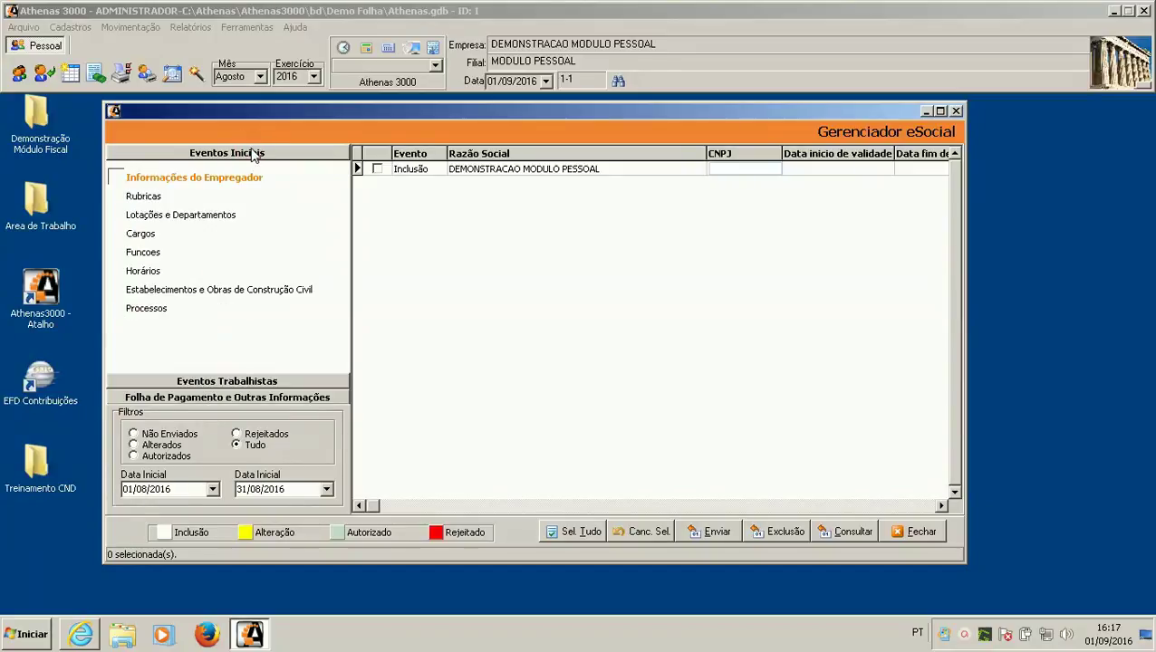
{"action": "left_click", "coordinate": [148, 197]}
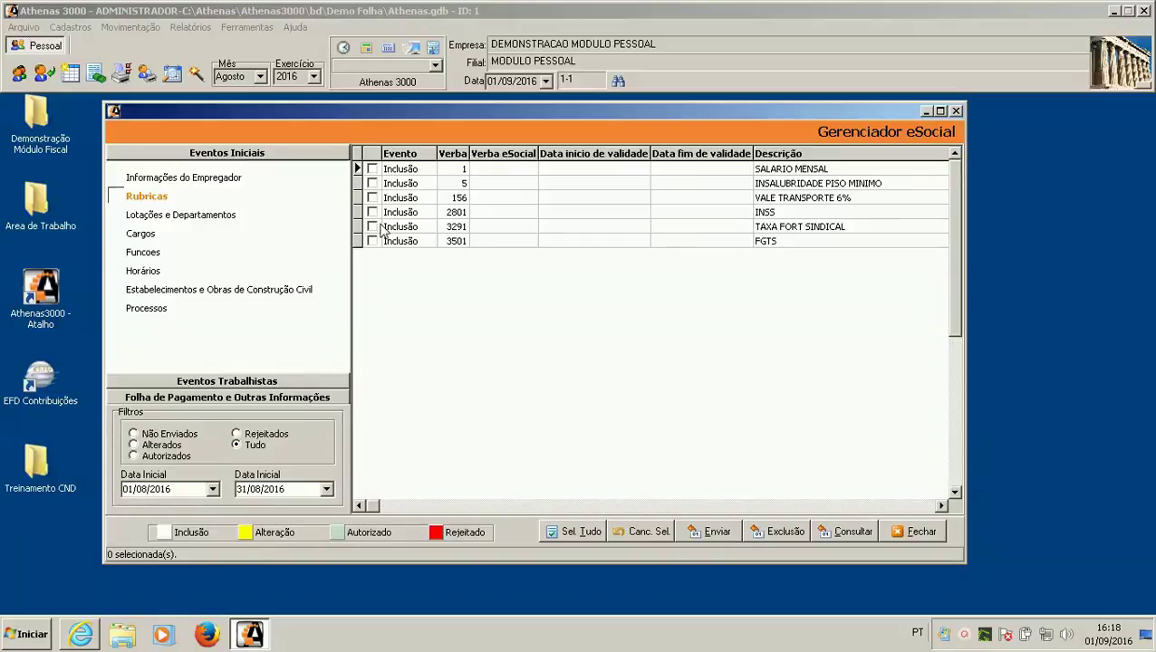
{"action": "left_click", "coordinate": [193, 215]}
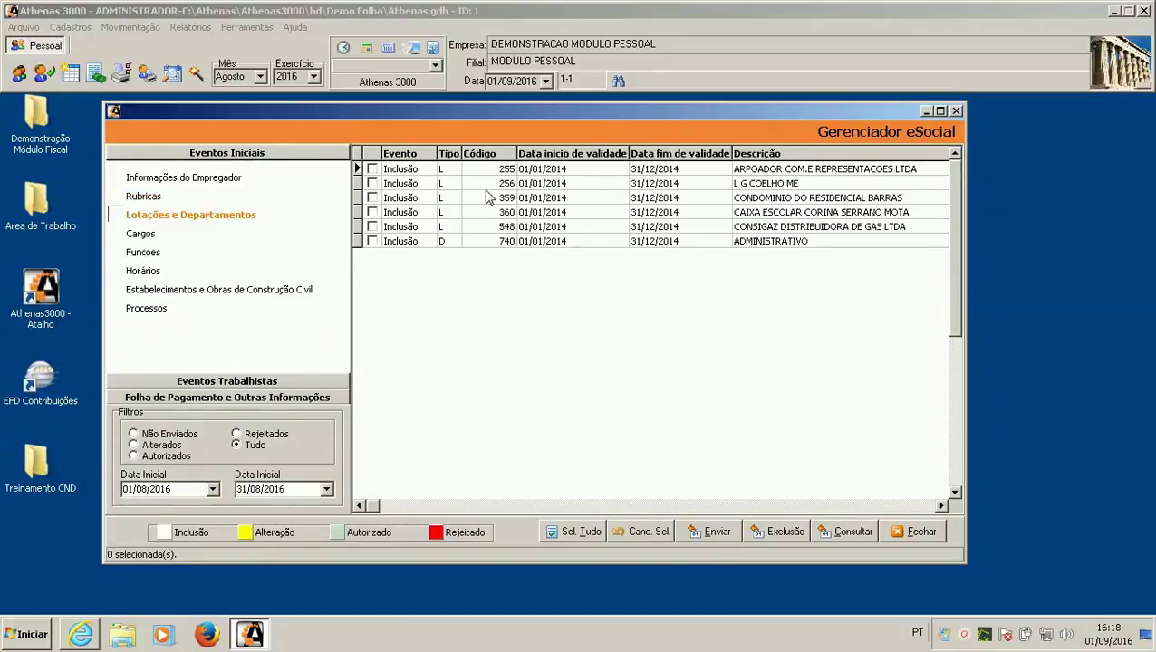
{"action": "left_click", "coordinate": [423, 182]}
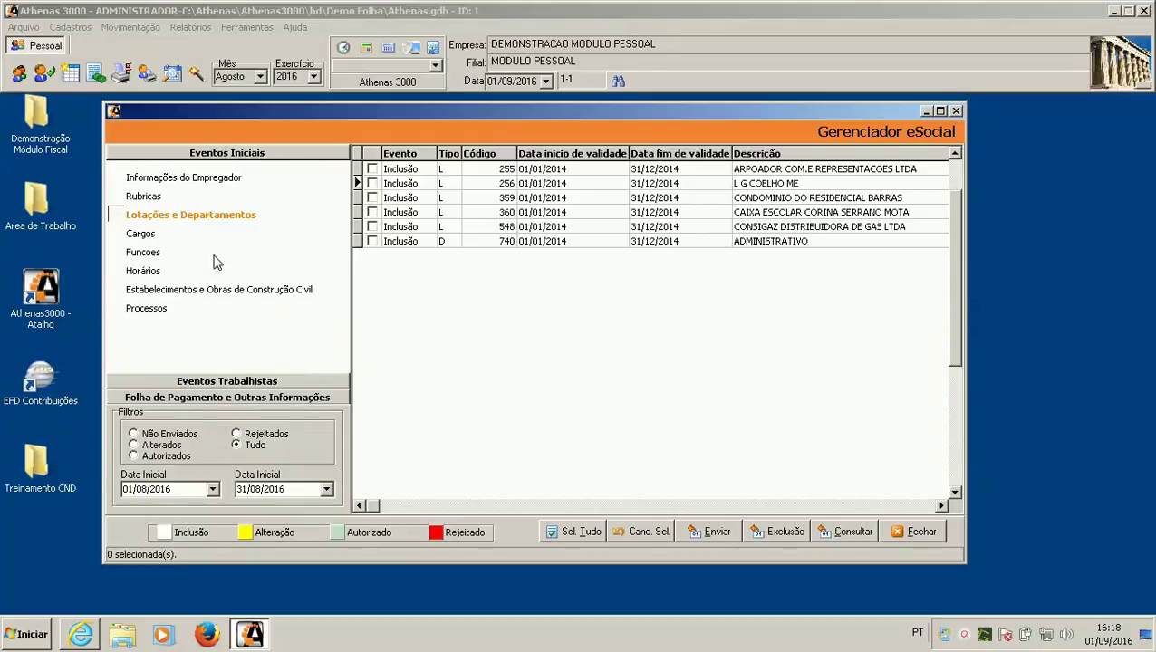
{"action": "left_click", "coordinate": [148, 245]}
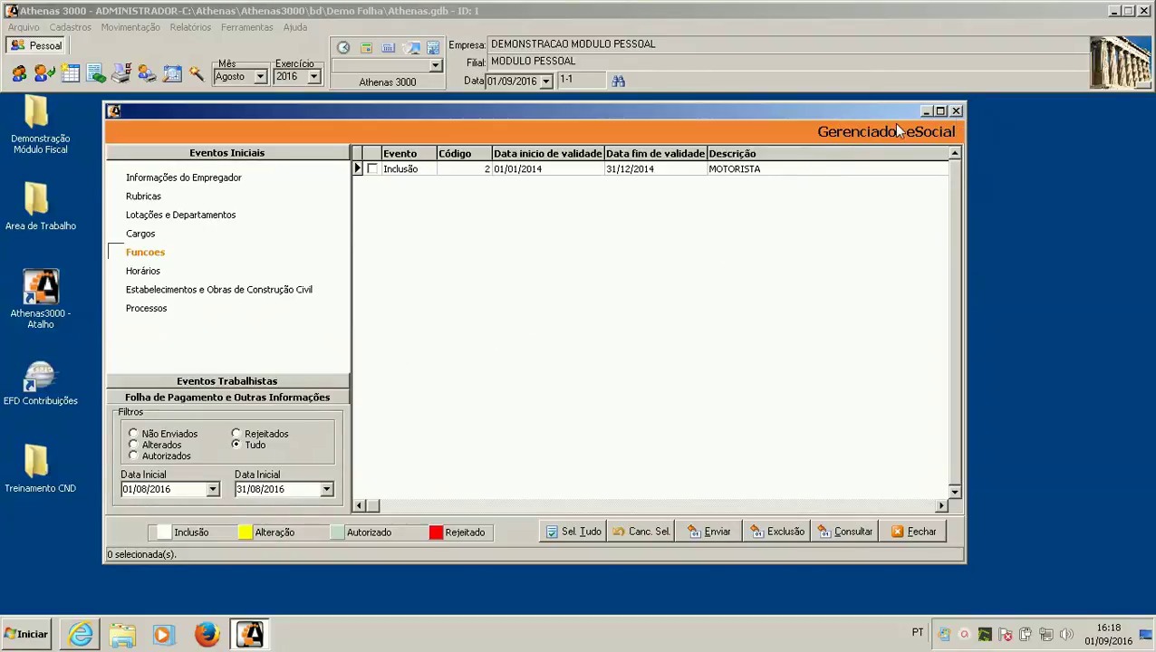
{"action": "left_click", "coordinate": [955, 111]}
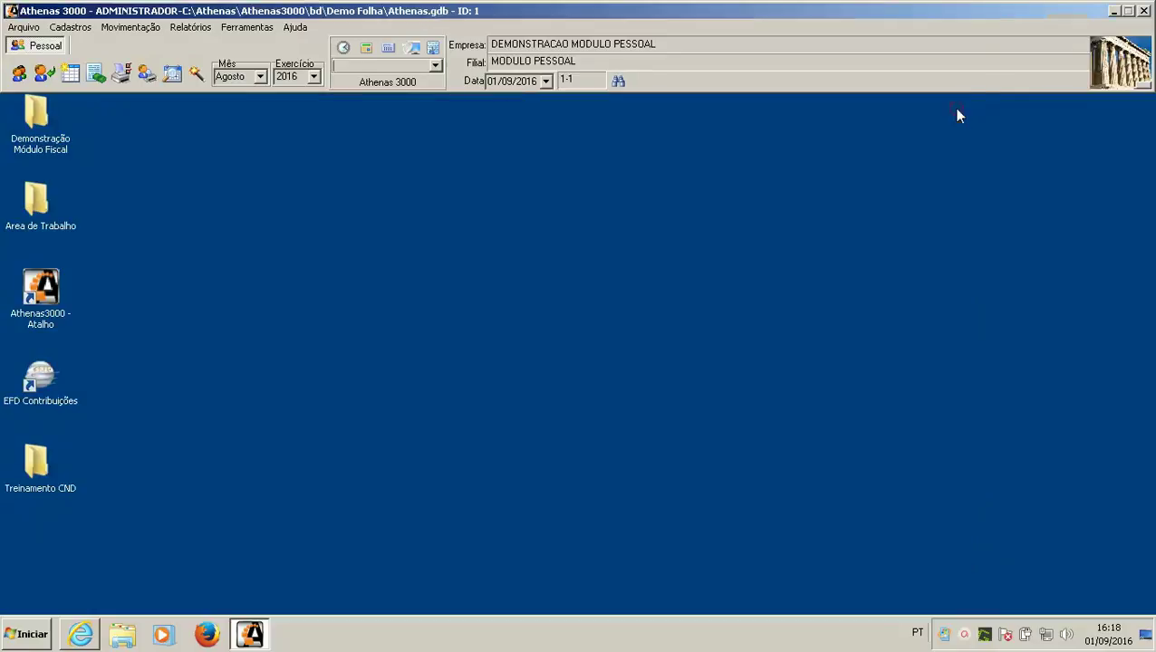
Step: Open the Relatórios da Folha de Pagamento window and set the report type to Contra-cheque
{"action": "left_click", "coordinate": [191, 28]}
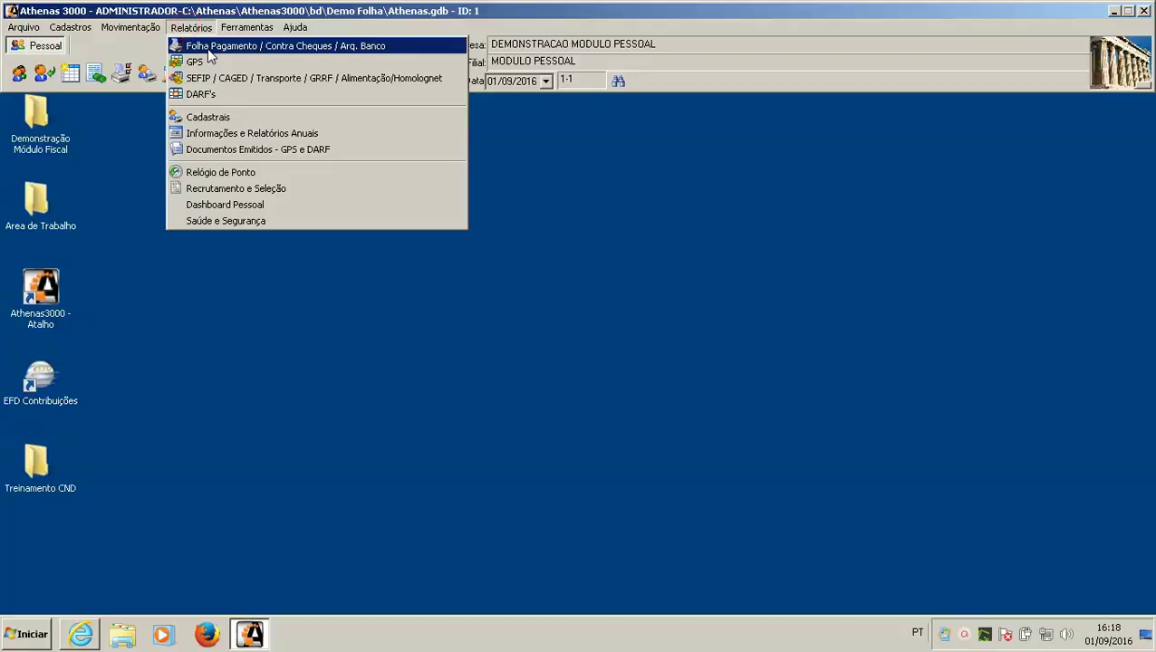
{"action": "left_click", "coordinate": [206, 48]}
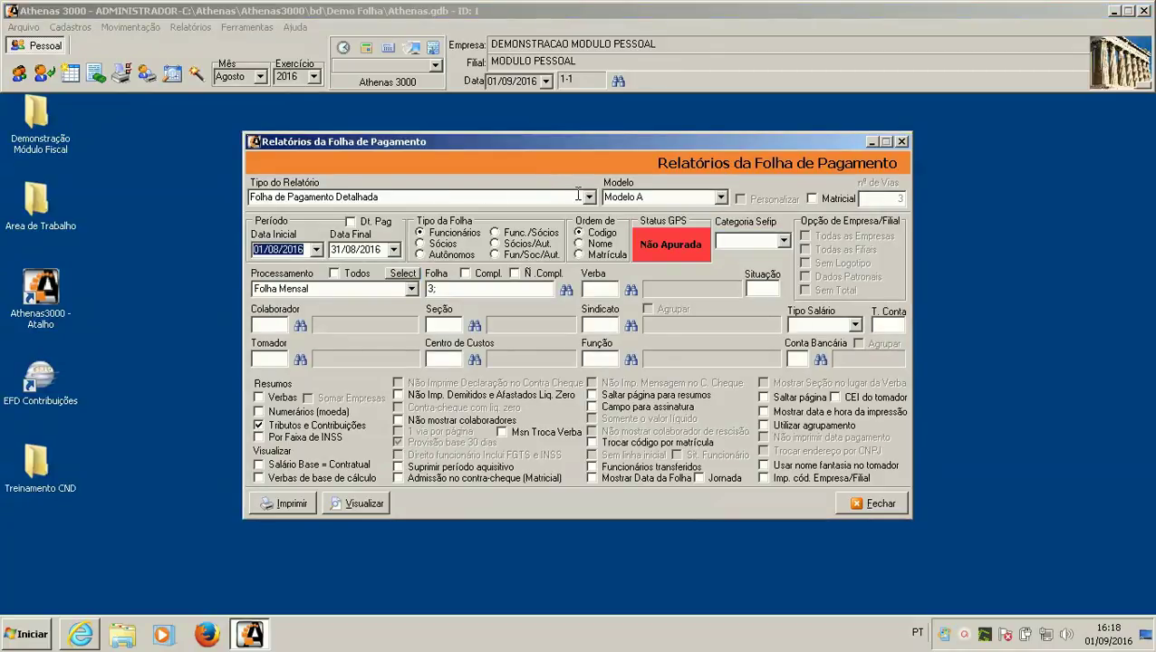
{"action": "left_click", "coordinate": [575, 195]}
{"action": "left_click", "coordinate": [588, 198]}
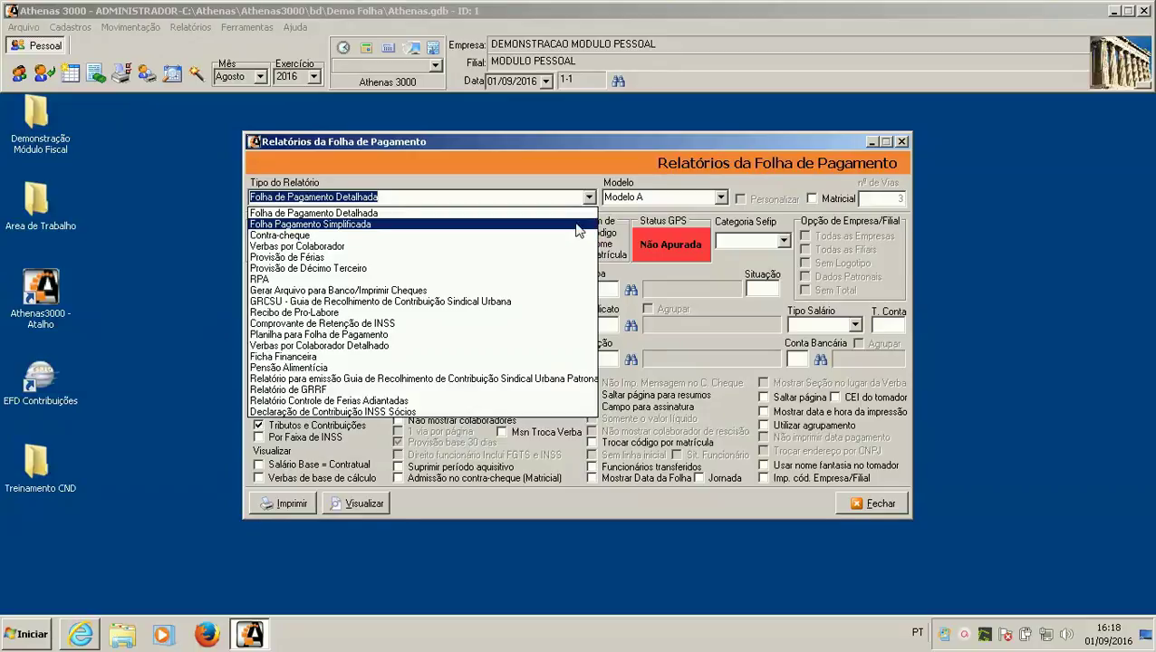
{"action": "left_click", "coordinate": [580, 238]}
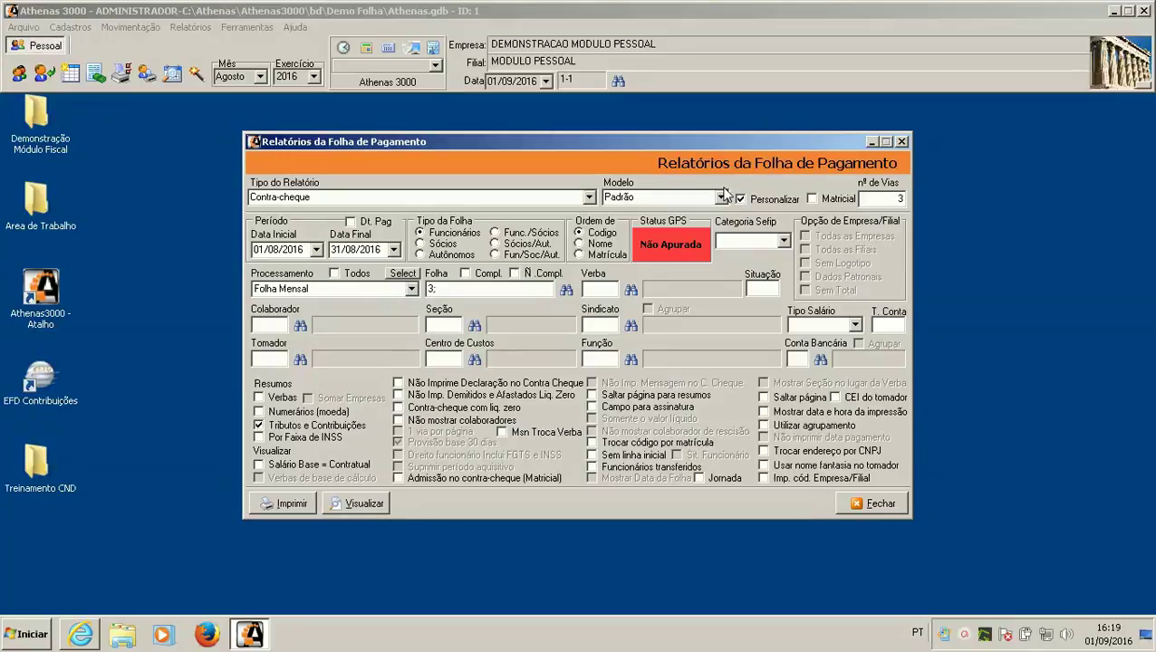
Step: Select the Padrão model with Personalizar enabled, open the Contra-cheque layout in the Gerador de Relatórios, and close the designer
{"action": "left_click", "coordinate": [647, 200]}
{"action": "left_click", "coordinate": [721, 199]}
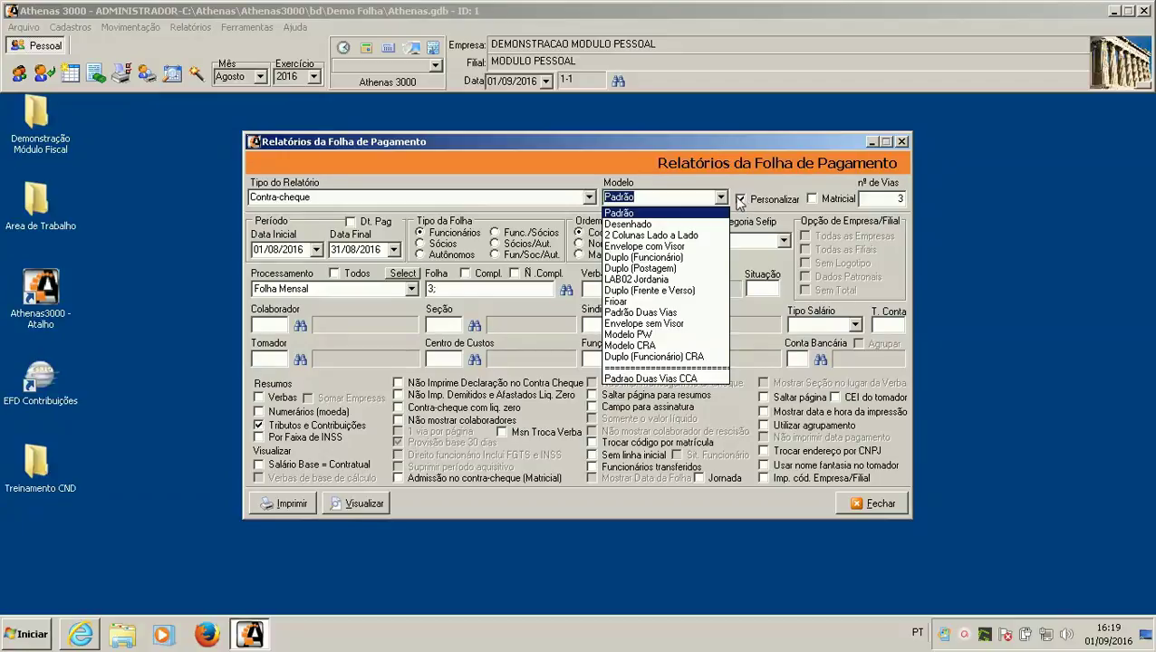
{"action": "left_click", "coordinate": [722, 209]}
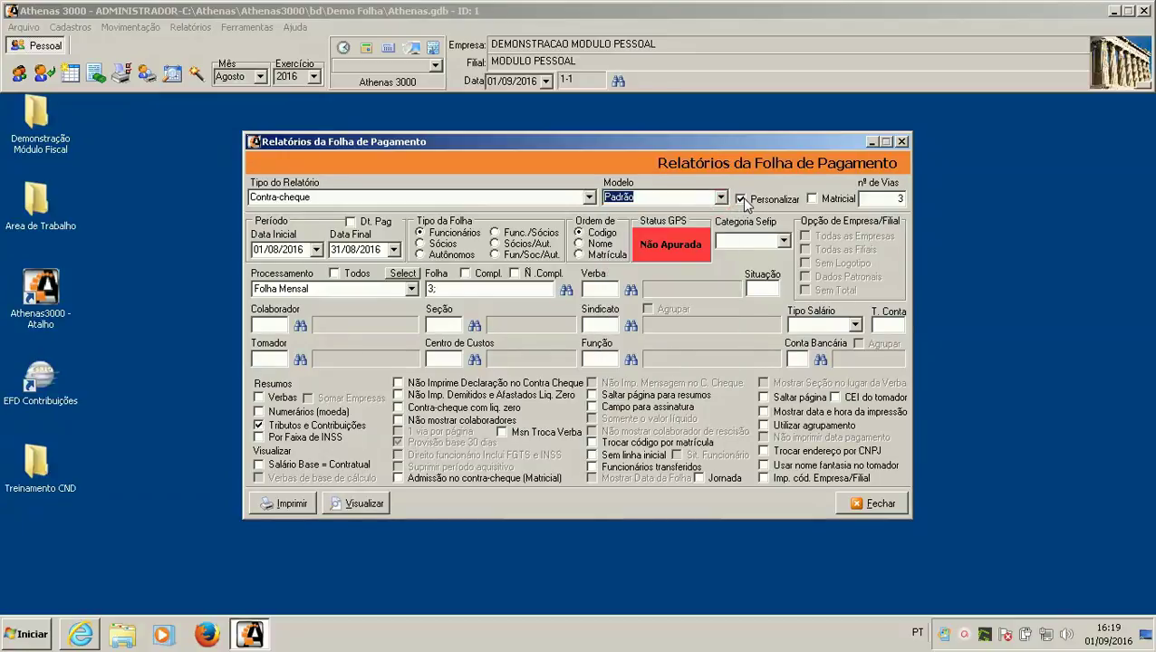
{"action": "left_click", "coordinate": [368, 502]}
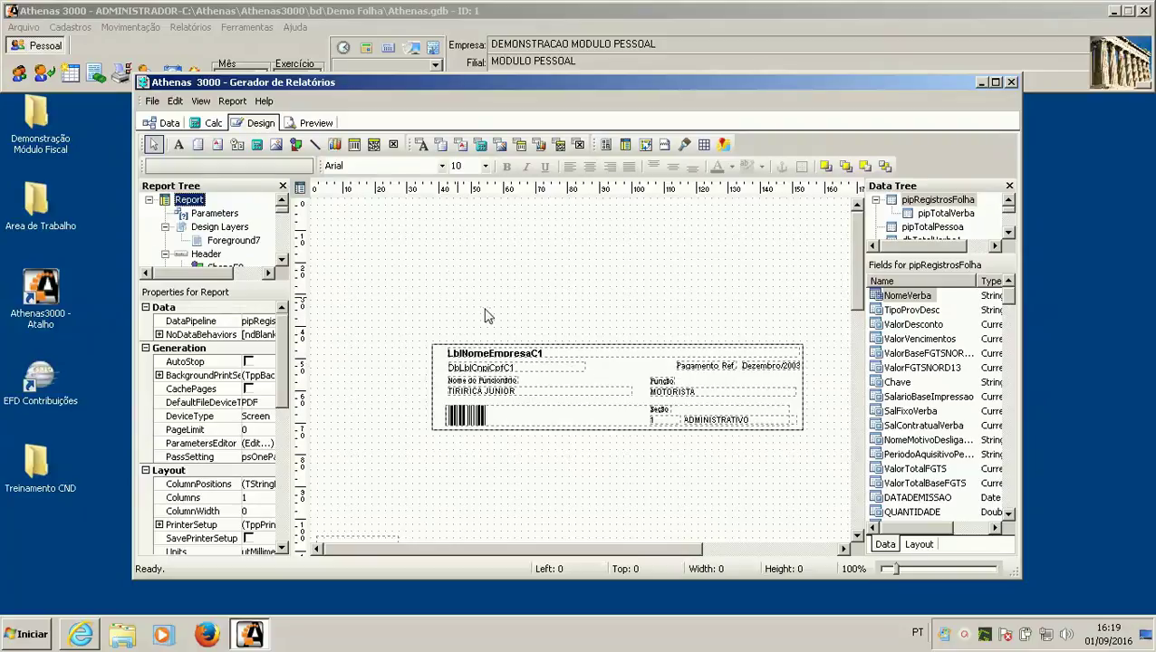
{"action": "left_click", "coordinate": [1011, 84]}
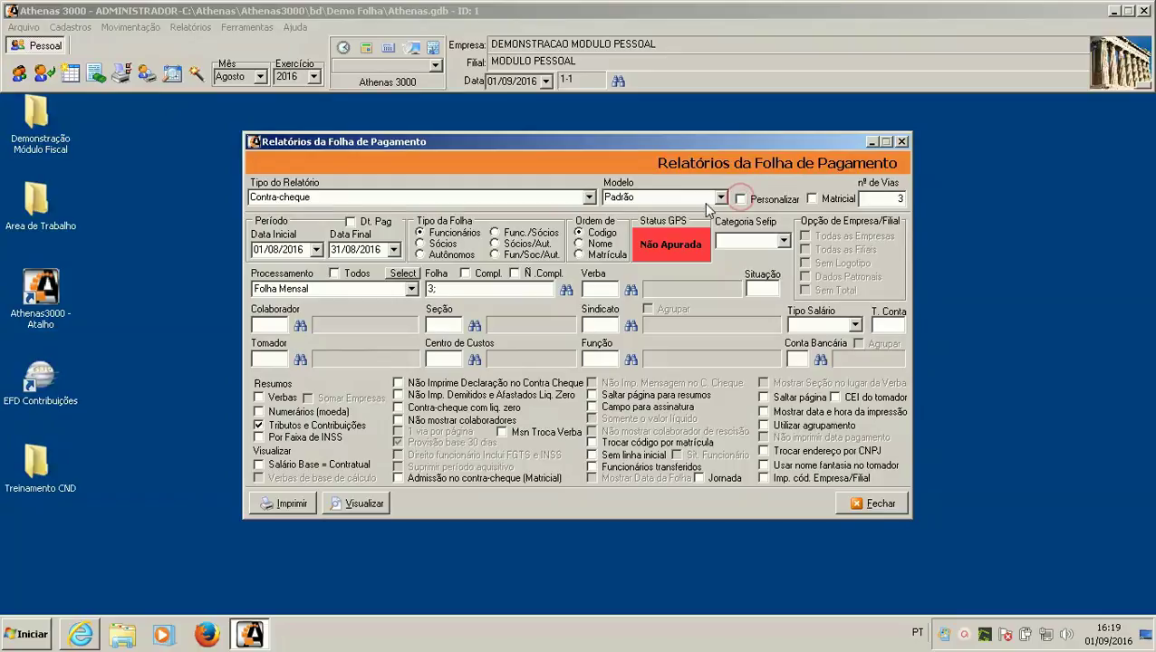
Step: Look over the models available for the Contra-cheque report type
{"action": "left_click", "coordinate": [722, 197]}
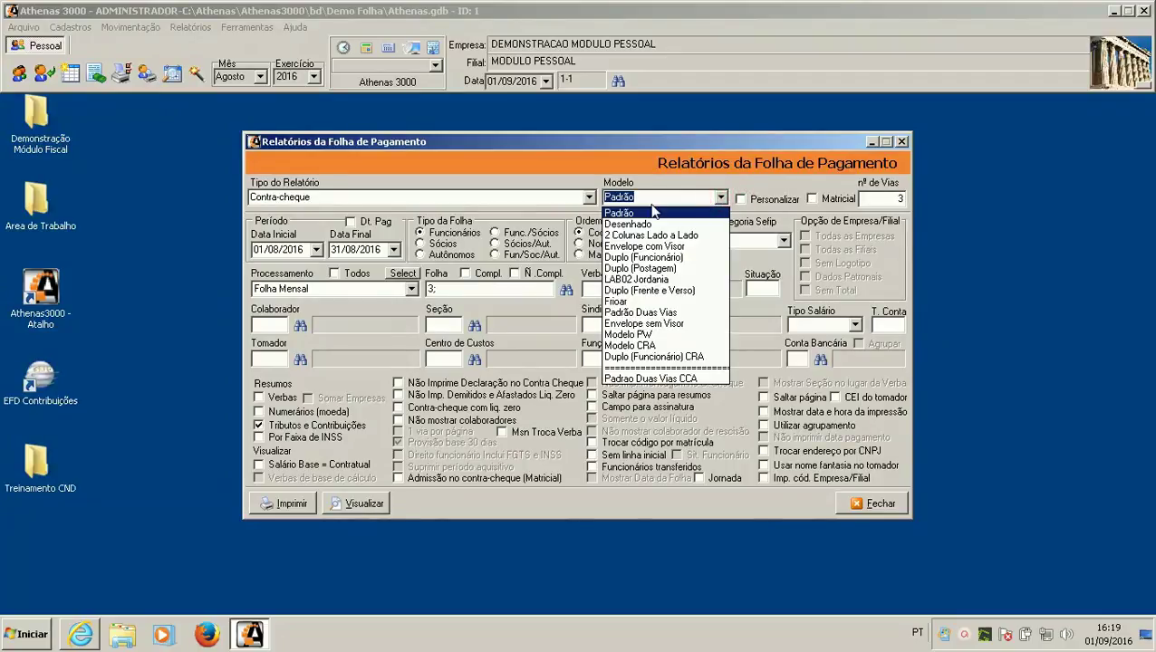
{"action": "left_click", "coordinate": [589, 198]}
{"action": "left_click", "coordinate": [589, 198]}
{"action": "left_click", "coordinate": [588, 198]}
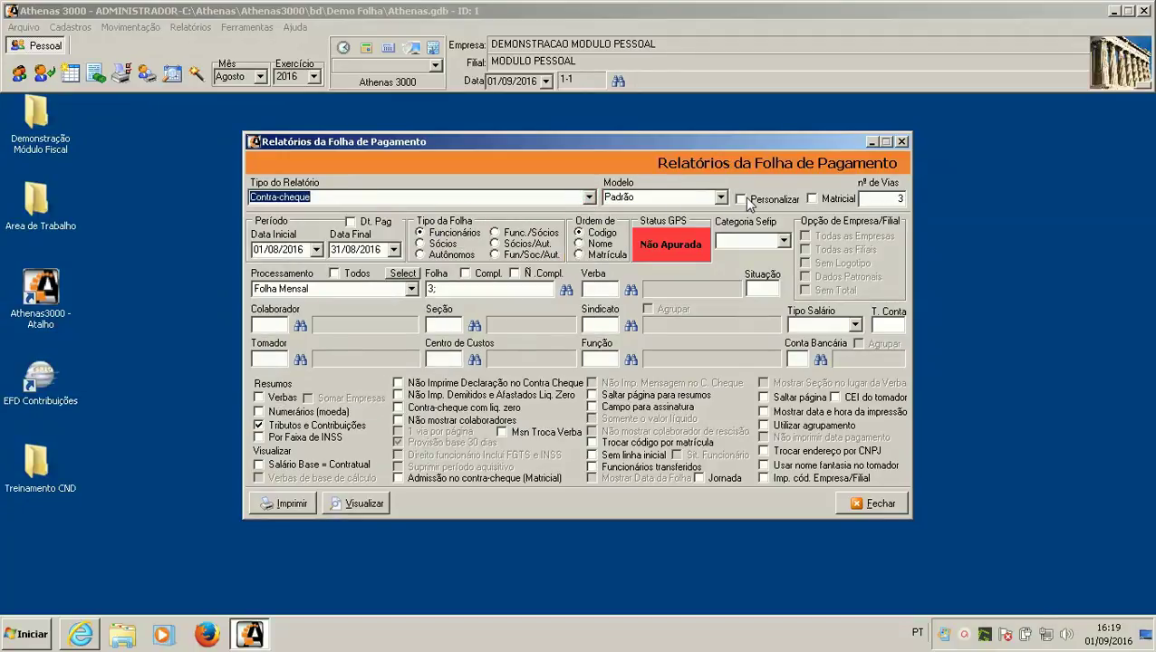
Step: Set the report type to Provisão de Férias, preview the report for August 2016, and close the preview
{"action": "left_click", "coordinate": [588, 198]}
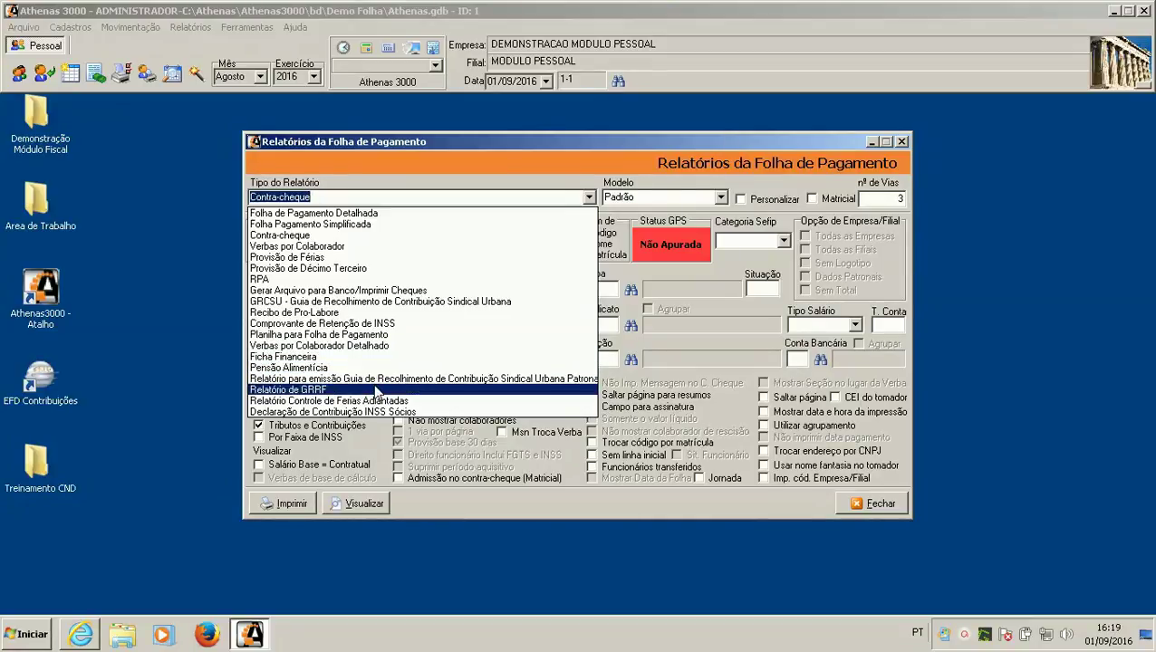
{"action": "left_click", "coordinate": [331, 257]}
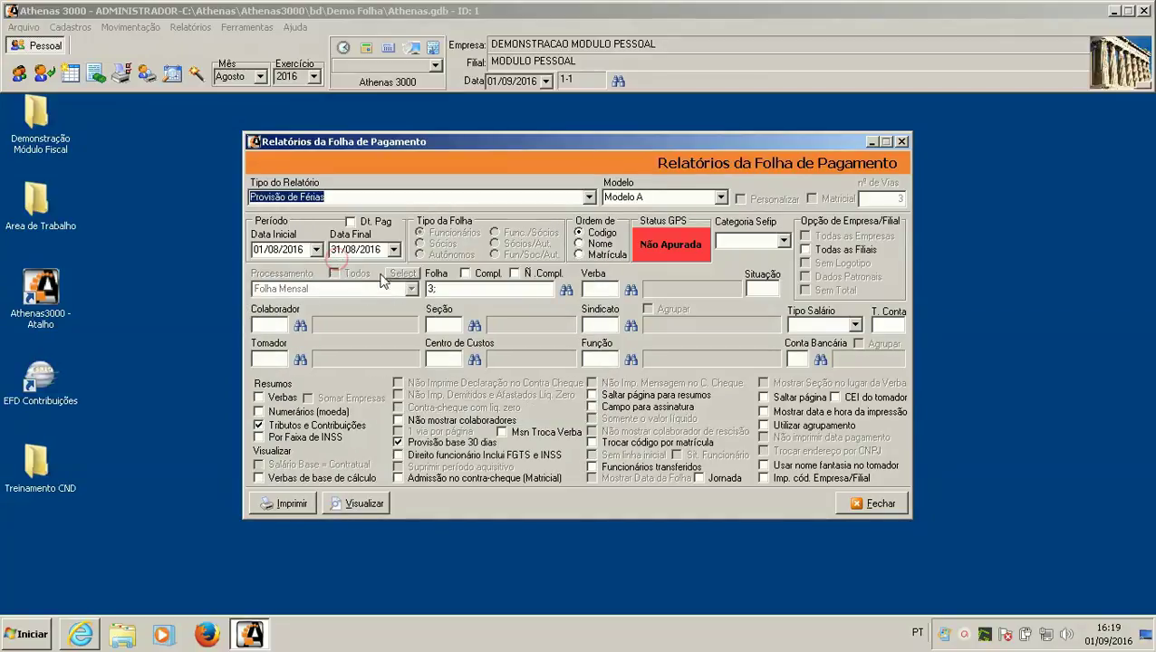
{"action": "left_click", "coordinate": [362, 503]}
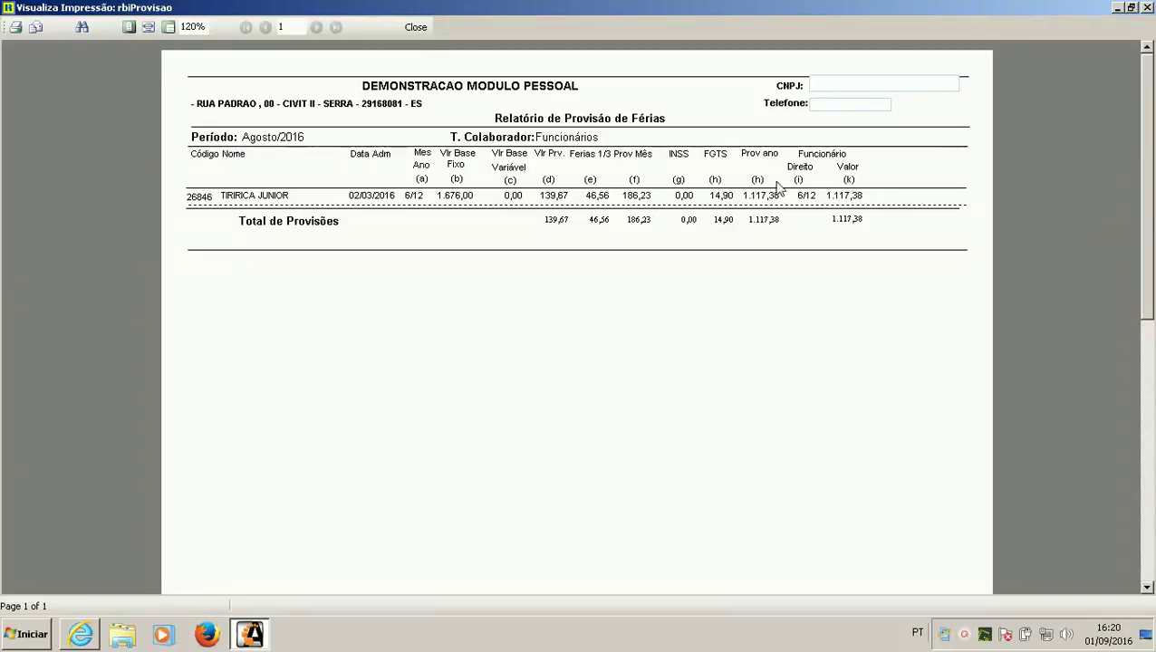
{"action": "left_click", "coordinate": [416, 27]}
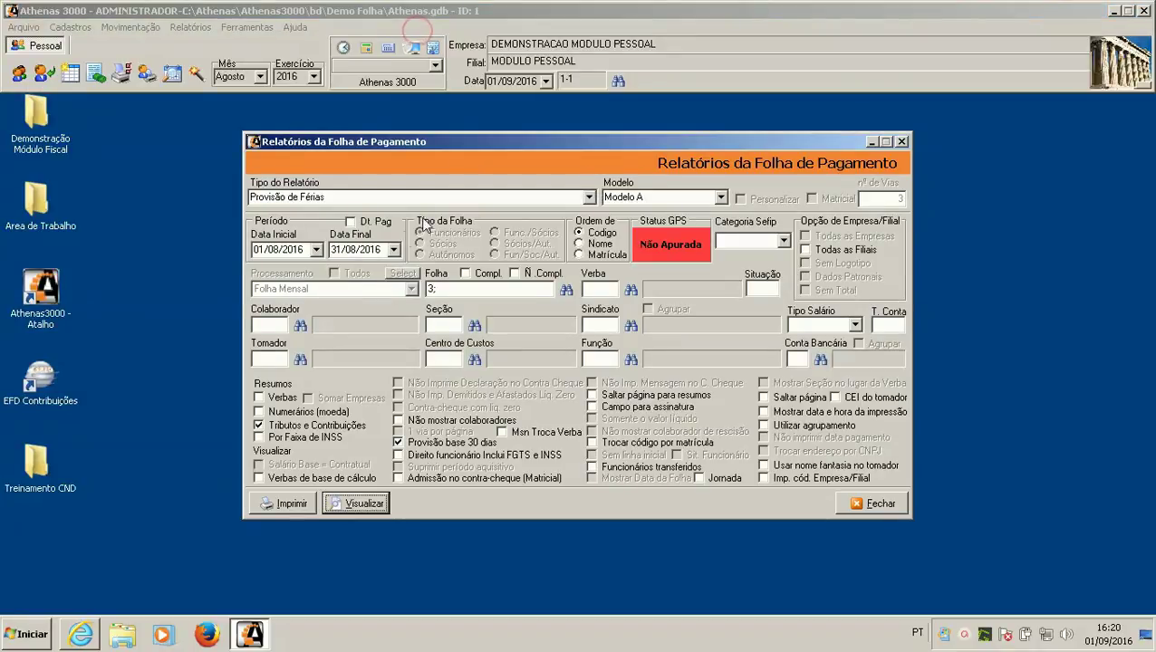
Step: Preview the Provisão de Décimo Terceiro report with Modelo A and close the preview
{"action": "left_click", "coordinate": [588, 197]}
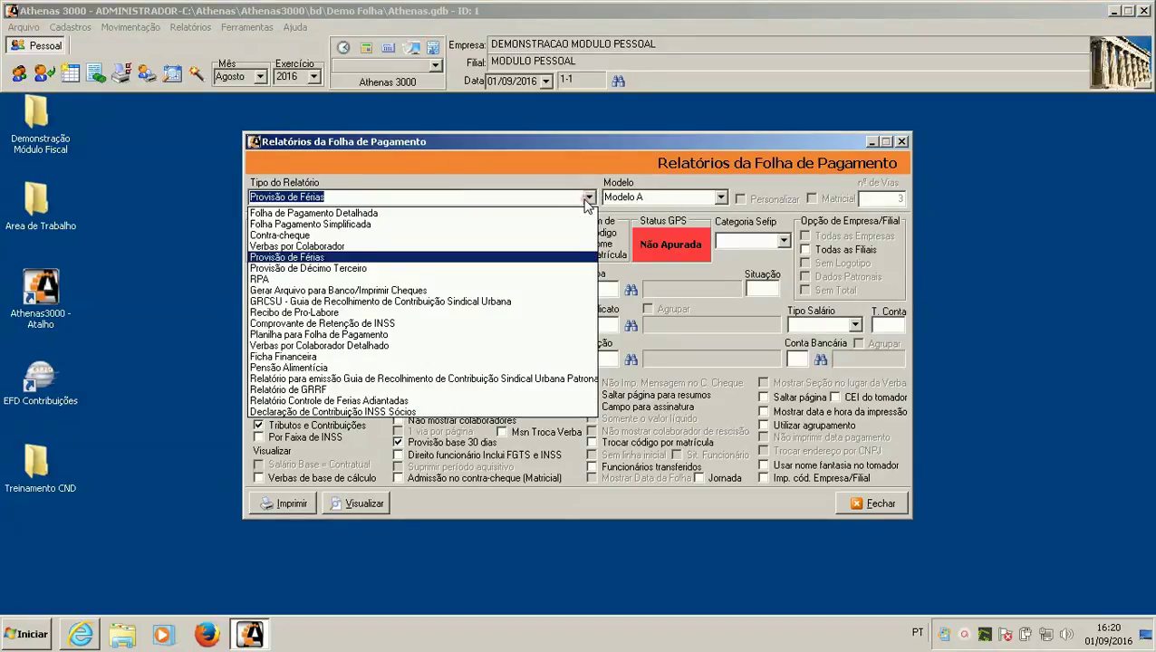
{"action": "left_click", "coordinate": [529, 268]}
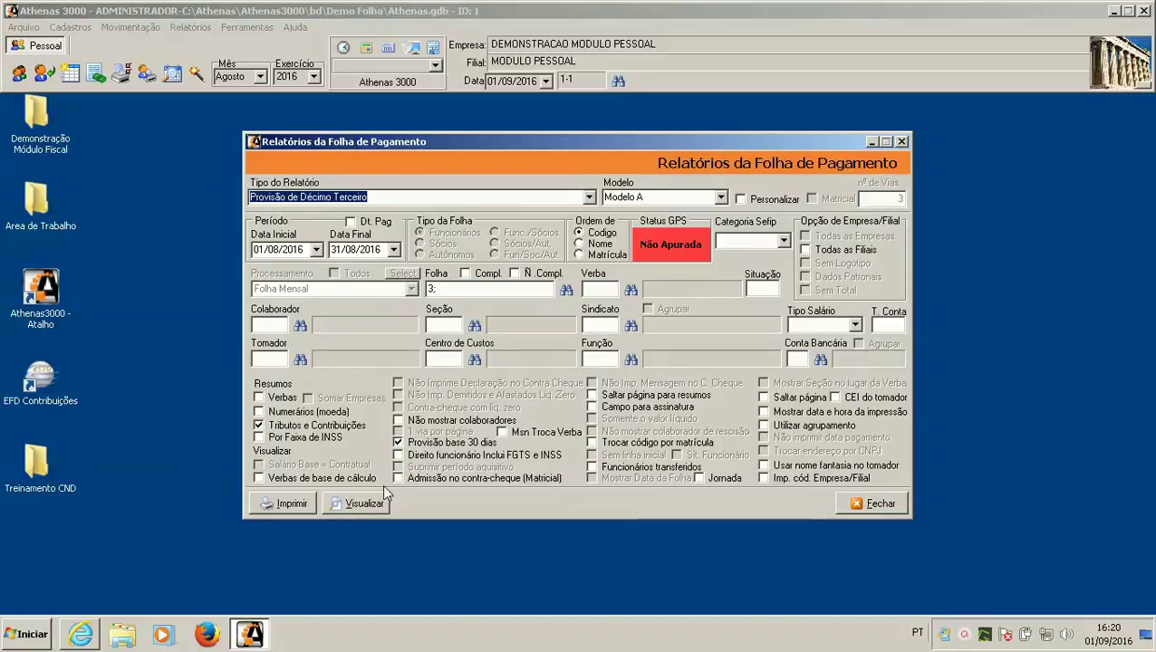
{"action": "left_click", "coordinate": [350, 510]}
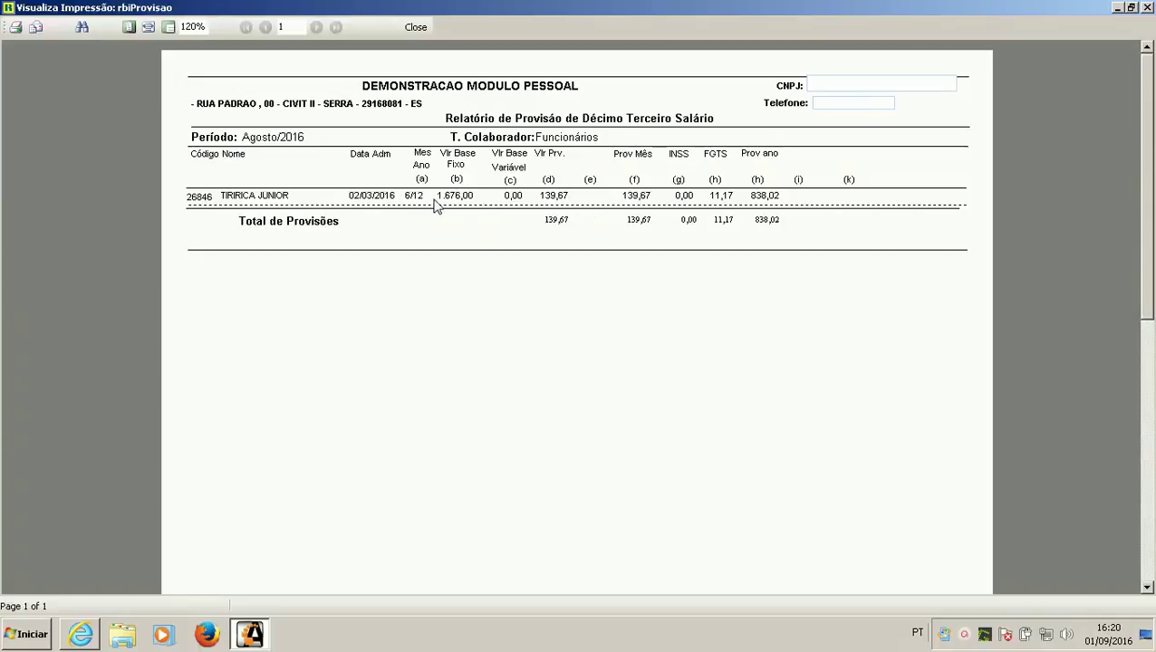
{"action": "left_click", "coordinate": [413, 27]}
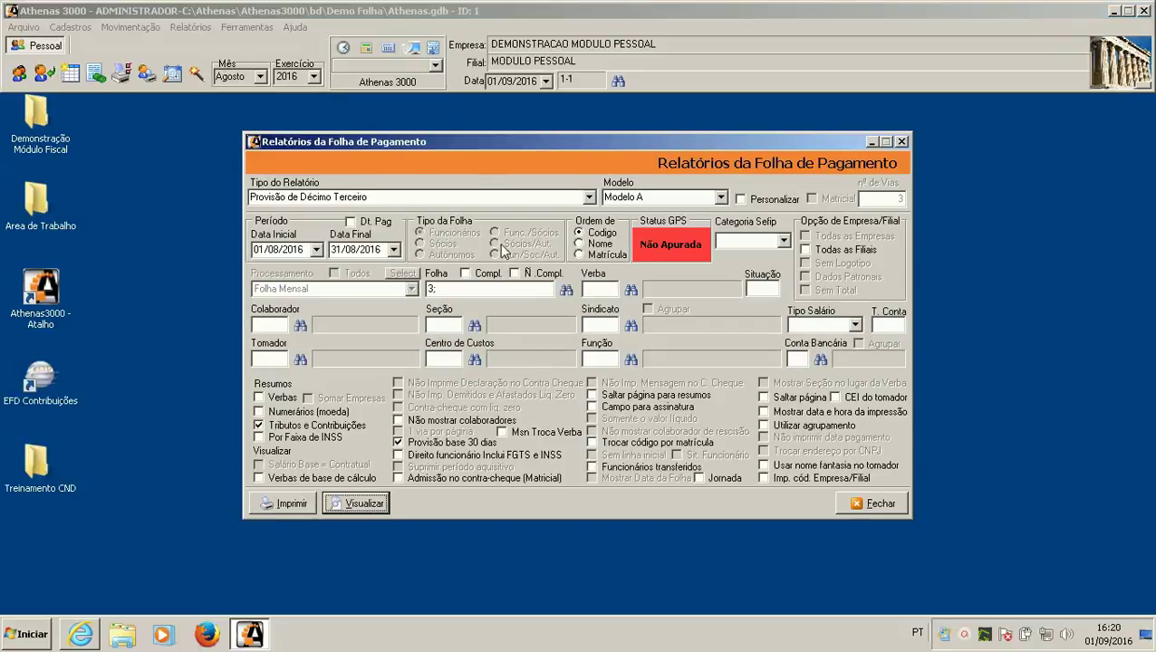
Step: View the options for the Comprovante de Retenção de INSS and Verbas por Colaborador reports, and close the payroll reports window
{"action": "left_click", "coordinate": [587, 198]}
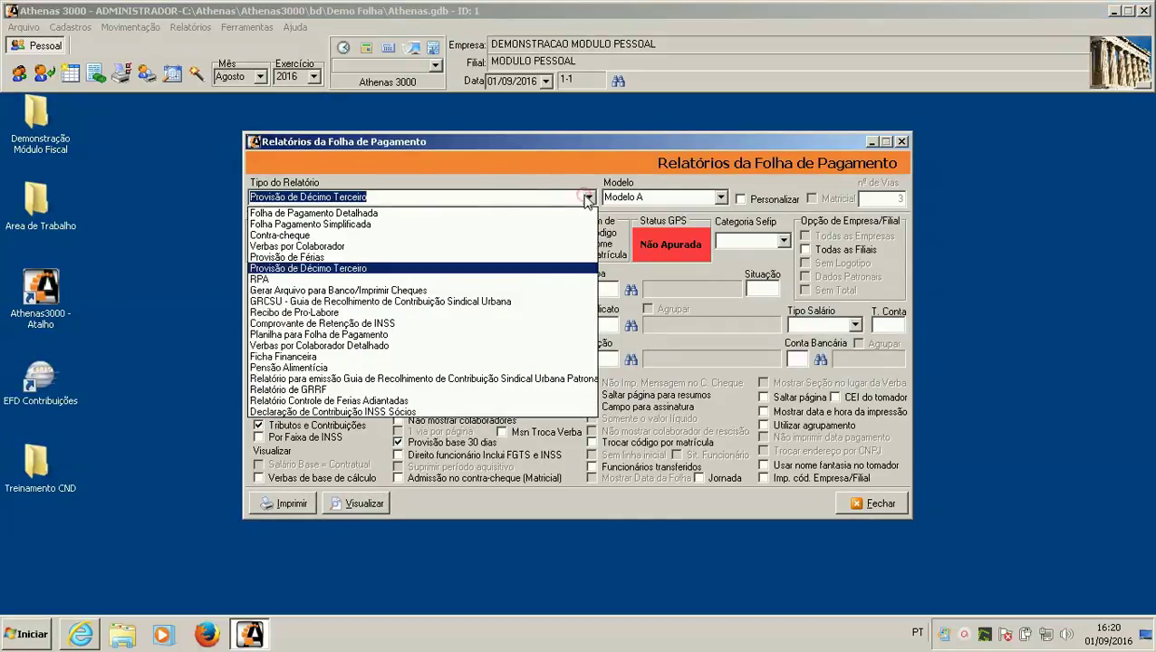
{"action": "left_click", "coordinate": [443, 324]}
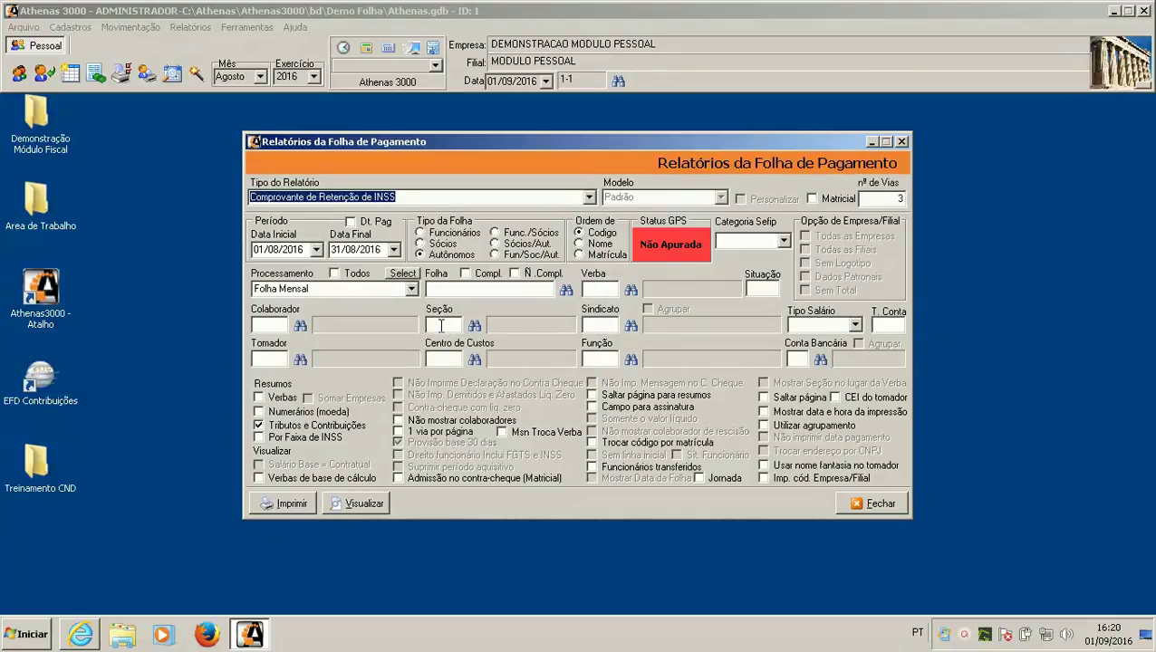
{"action": "left_click", "coordinate": [589, 196]}
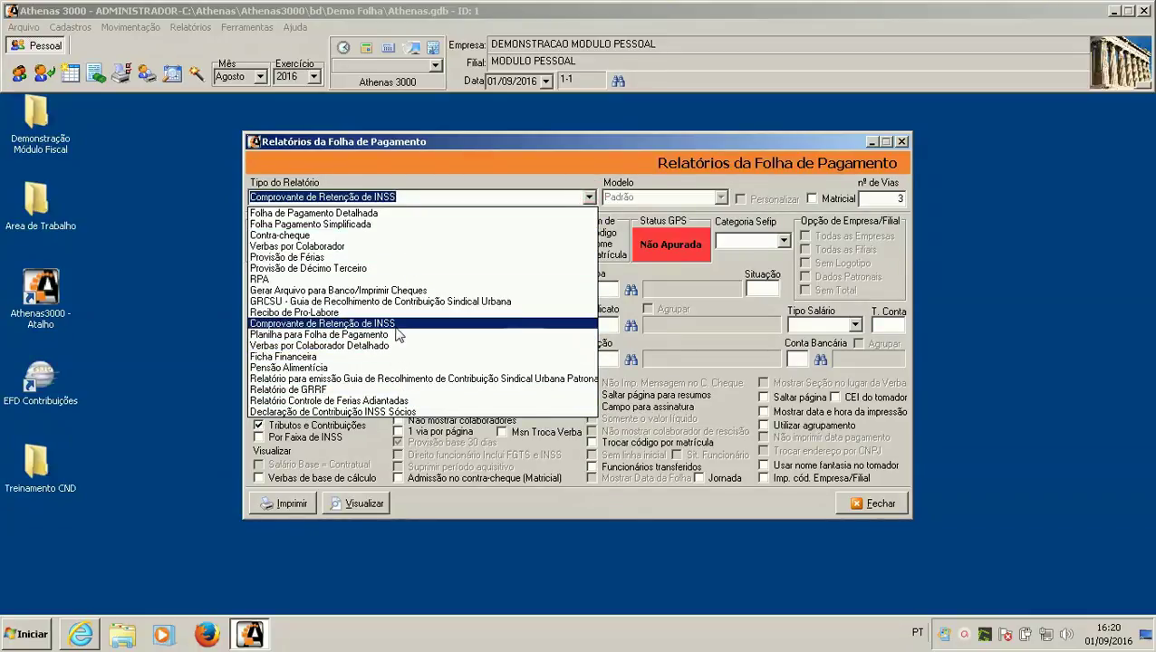
{"action": "left_click", "coordinate": [406, 246]}
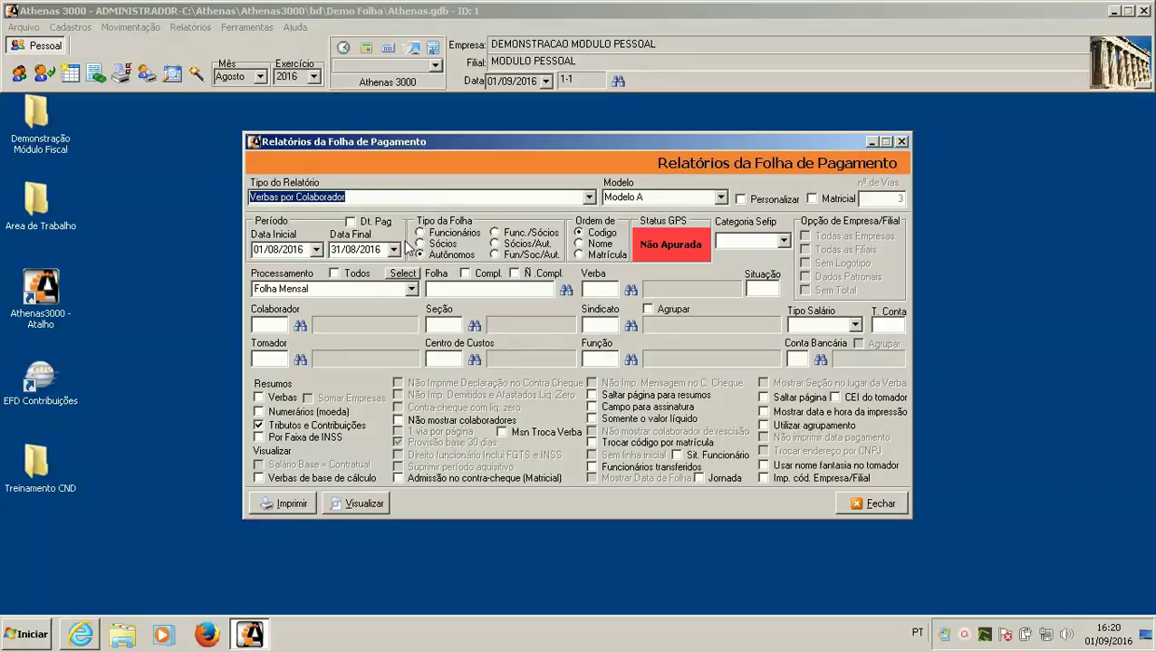
{"action": "left_click", "coordinate": [599, 288]}
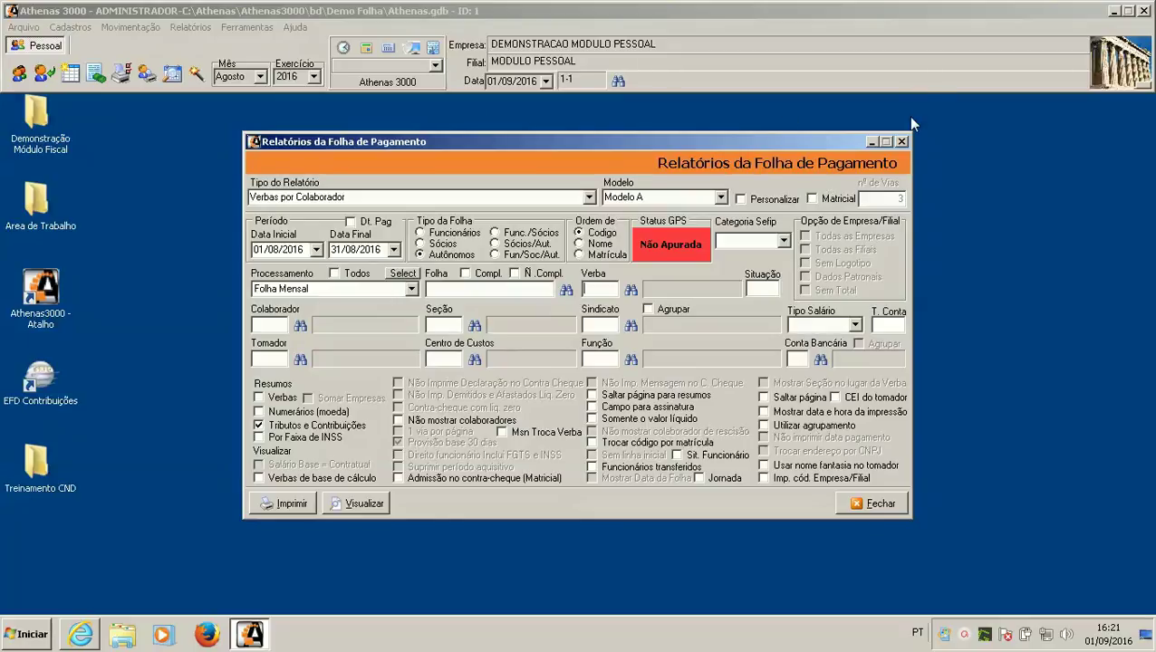
{"action": "left_click", "coordinate": [900, 142]}
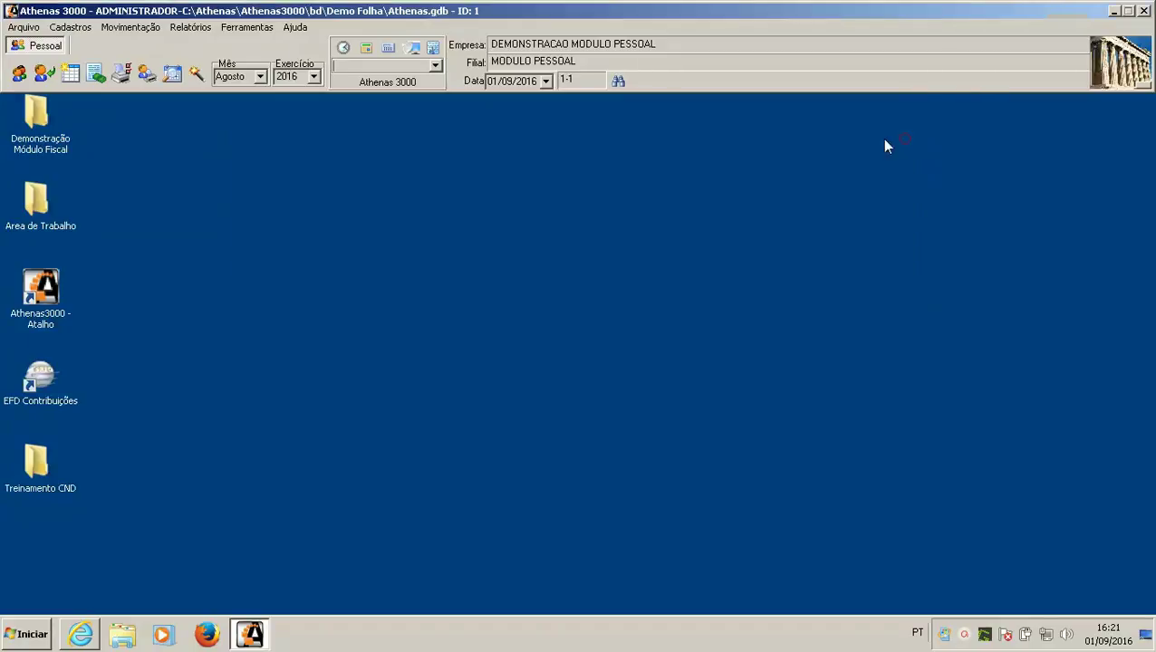
Step: Open the GPS - Guia da Previdência Social window, view the Empresas register as well, and close both windows
{"action": "left_click", "coordinate": [205, 32]}
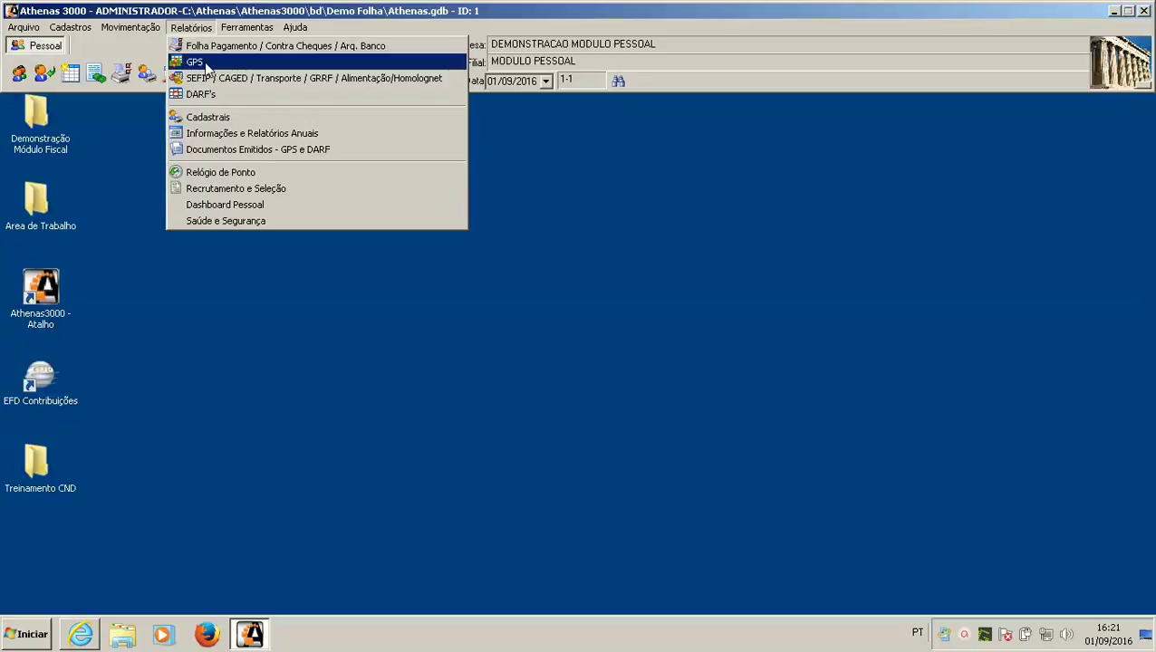
{"action": "left_click", "coordinate": [205, 64]}
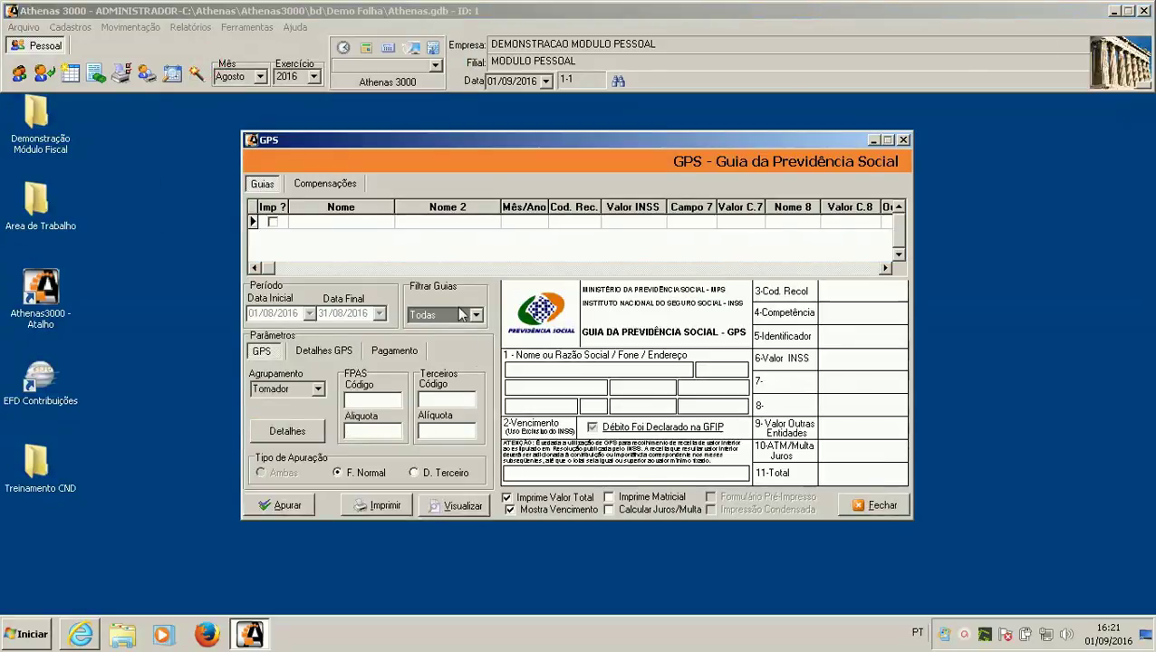
{"action": "left_click", "coordinate": [72, 27]}
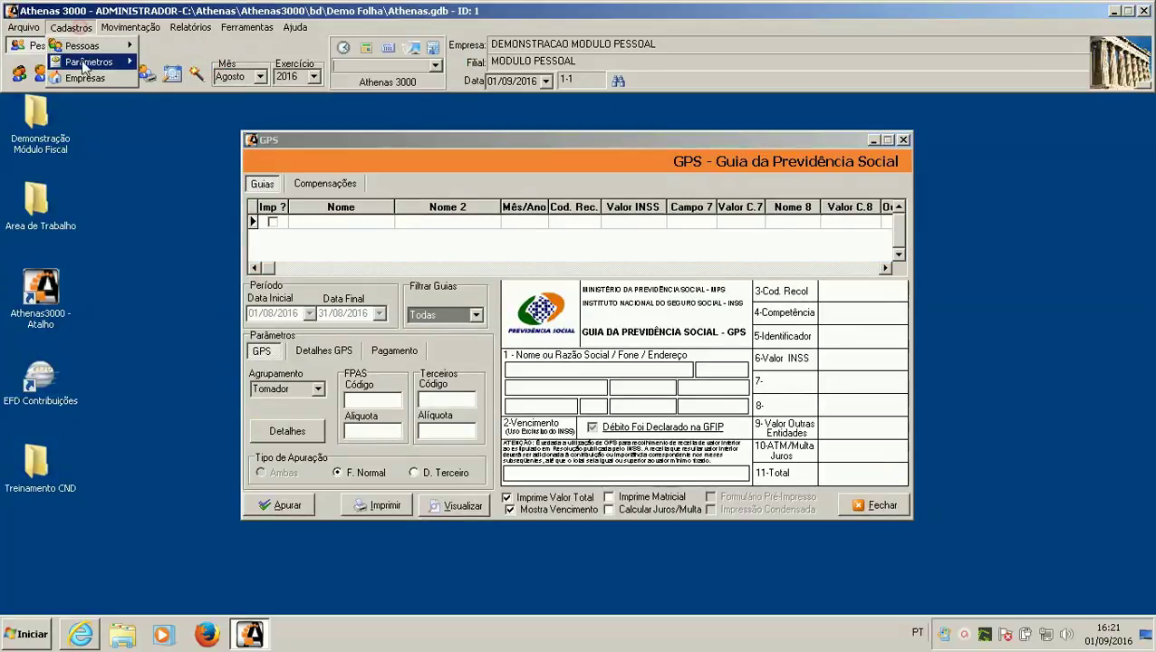
{"action": "left_click", "coordinate": [85, 78]}
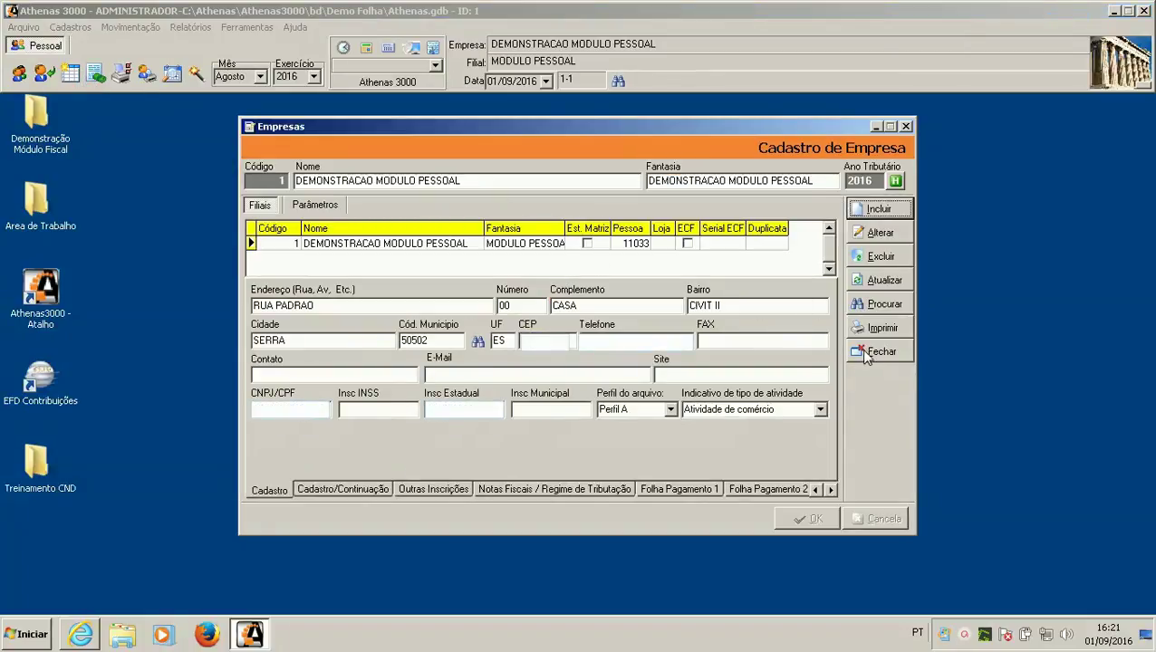
{"action": "left_click", "coordinate": [864, 350]}
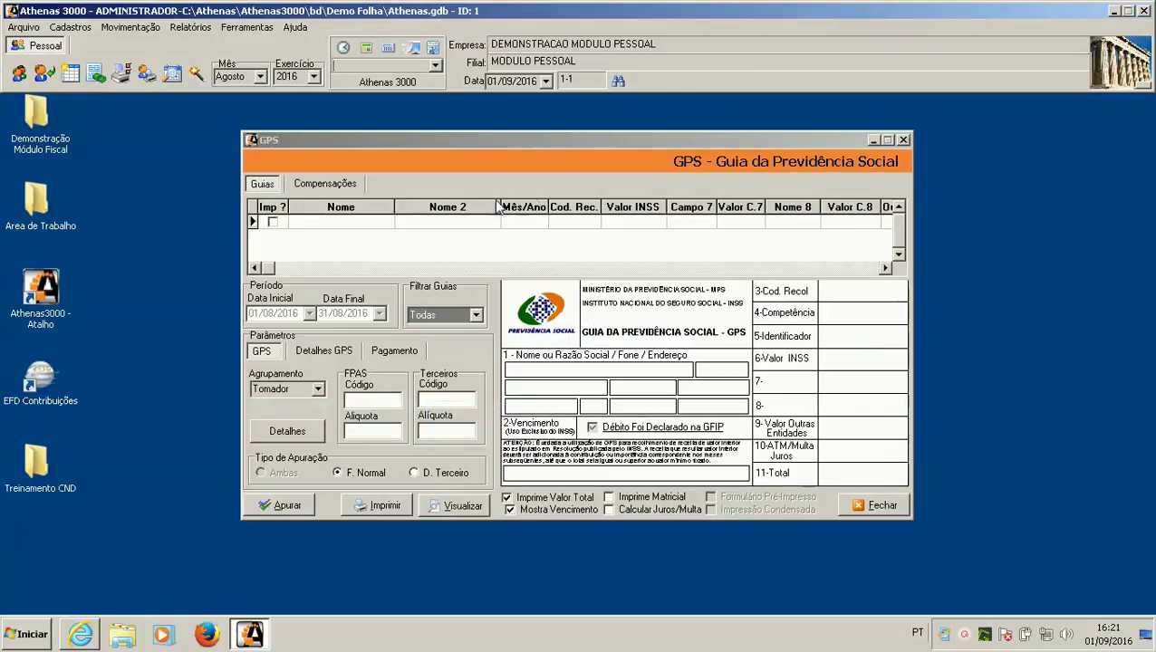
{"action": "left_click", "coordinate": [900, 139]}
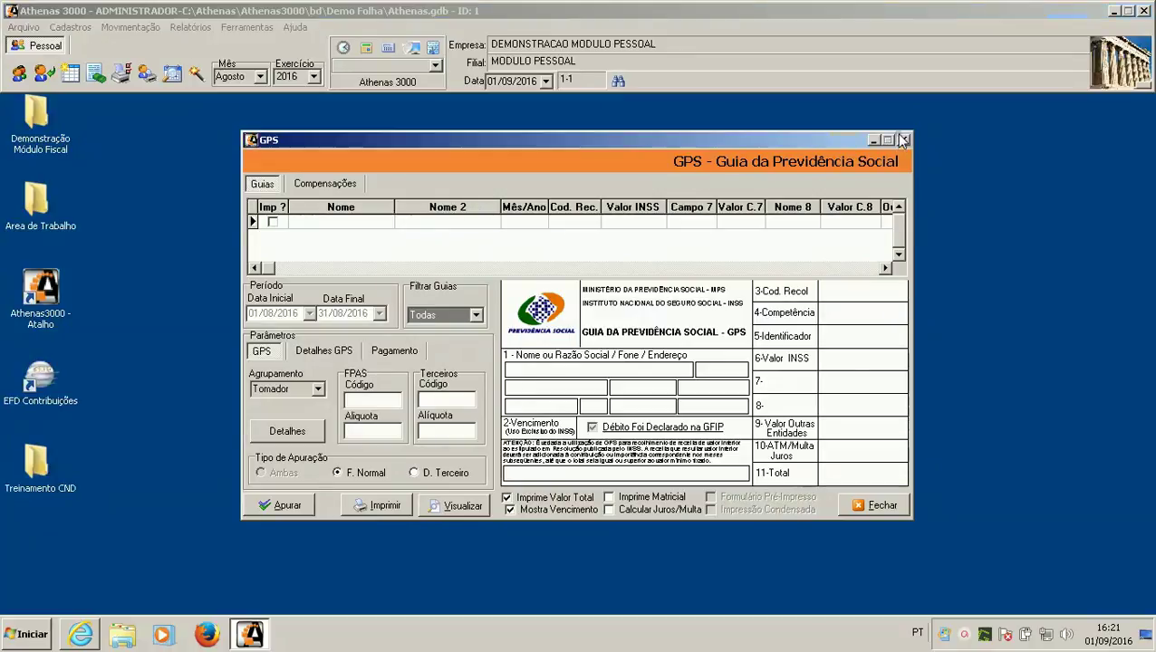
Step: Open the Cadastrais employee reports, examine the Opções B and Opções C settings, and close the window
{"action": "left_click", "coordinate": [195, 27]}
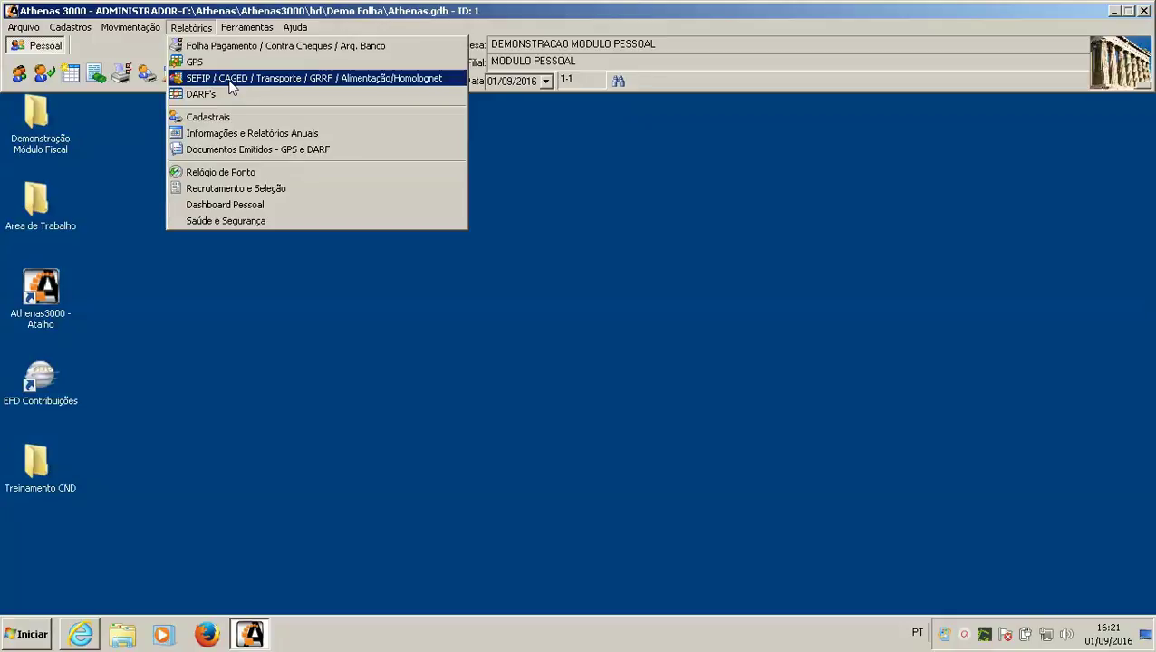
{"action": "left_click", "coordinate": [254, 119]}
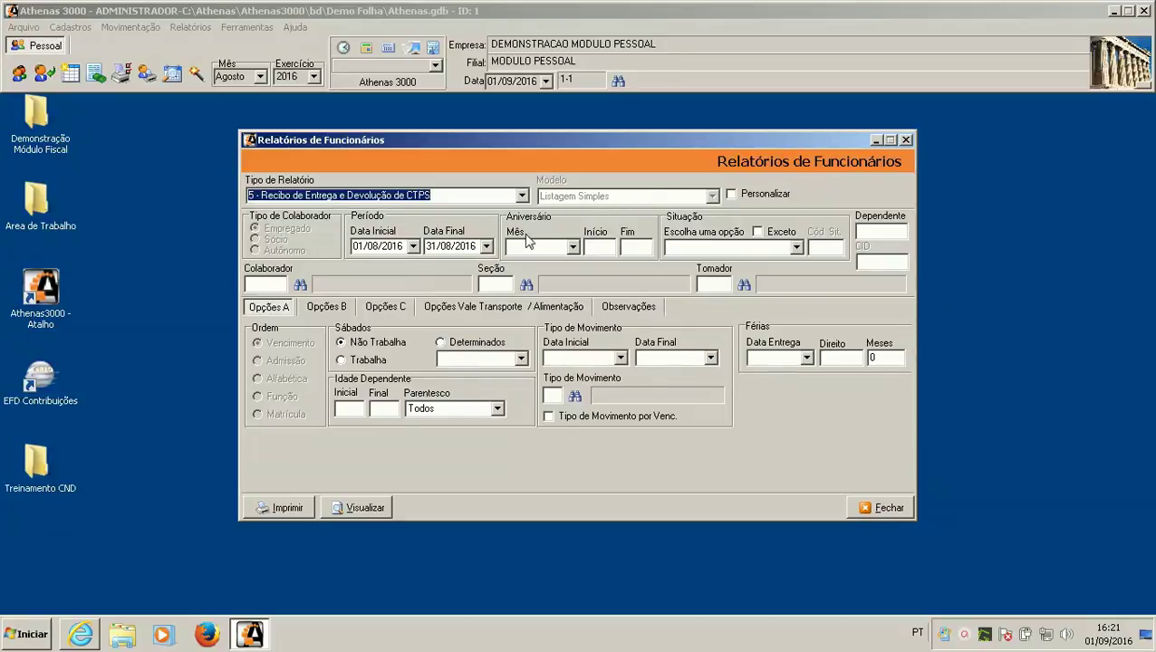
{"action": "left_click", "coordinate": [443, 250]}
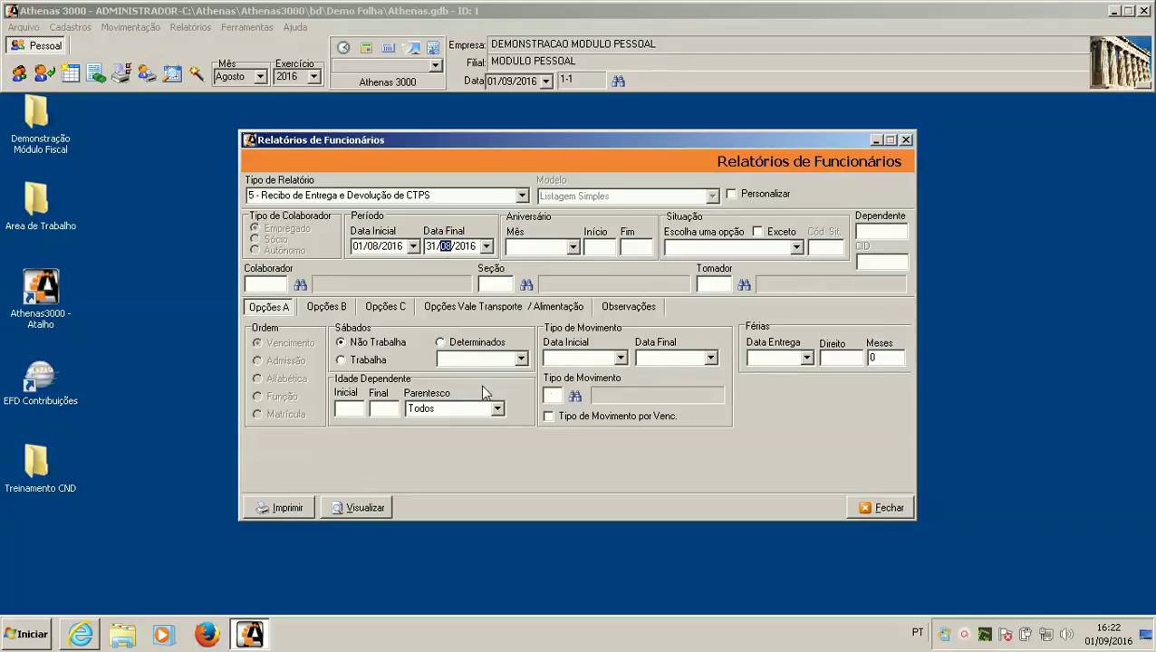
{"action": "left_click", "coordinate": [331, 307]}
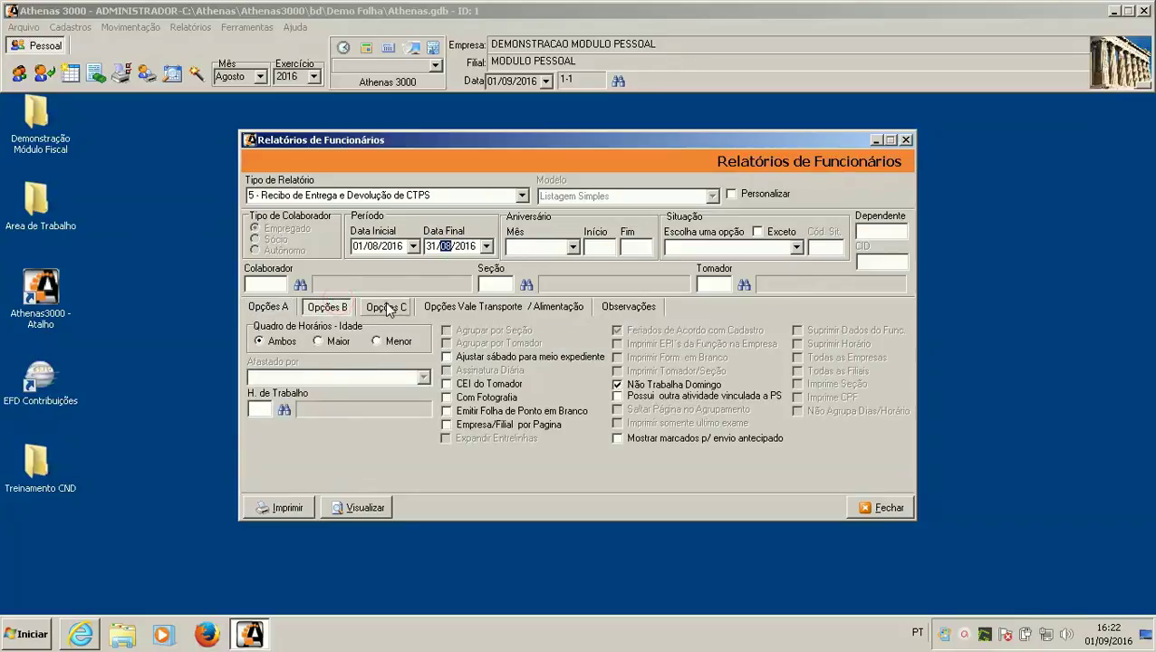
{"action": "left_click", "coordinate": [385, 306]}
{"action": "left_click", "coordinate": [883, 508]}
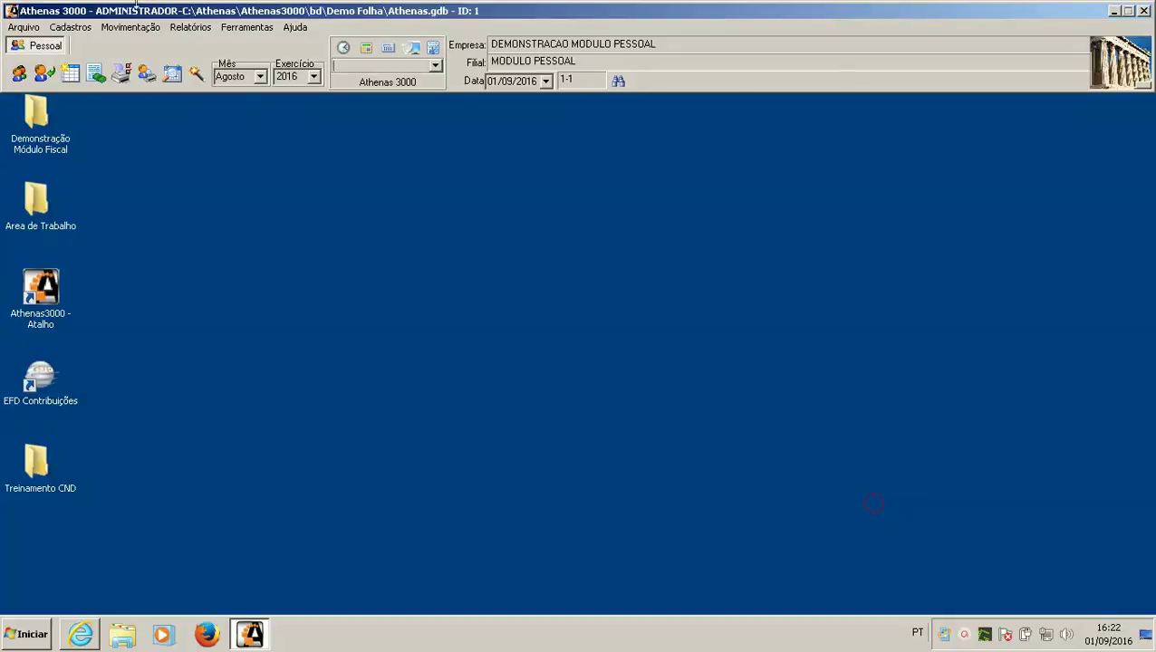
Step: Open the Relógio de Ponto reports, view the available Ponto Eletrônico report types, and close the window
{"action": "left_click", "coordinate": [182, 27]}
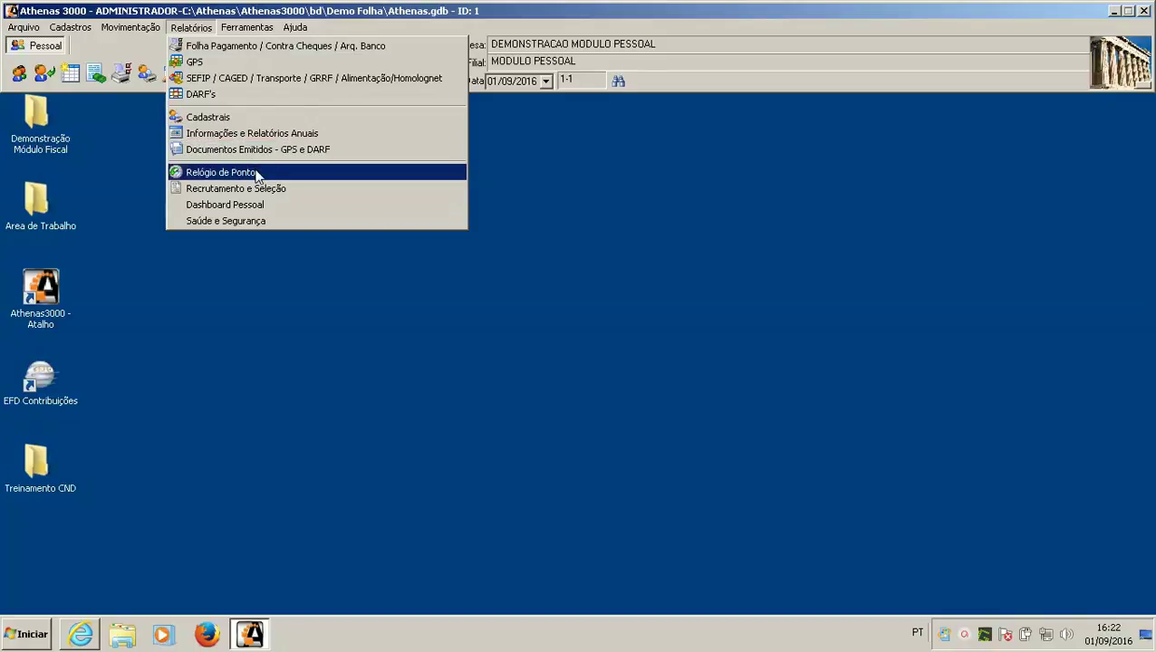
{"action": "left_click", "coordinate": [256, 173]}
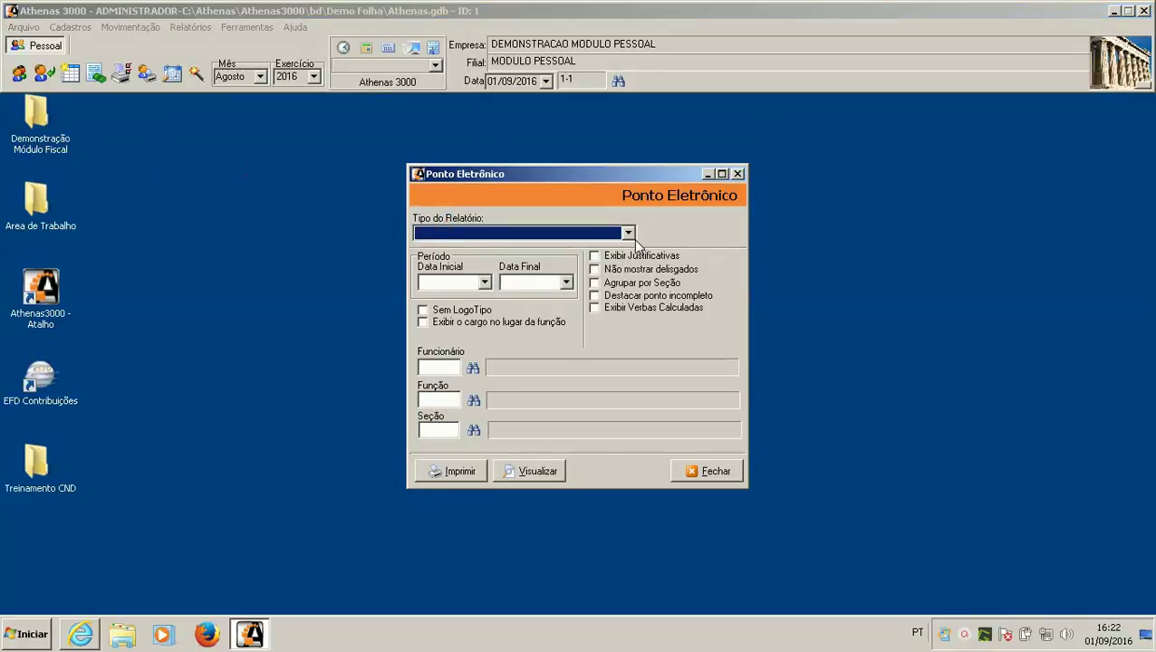
{"action": "left_click", "coordinate": [628, 234]}
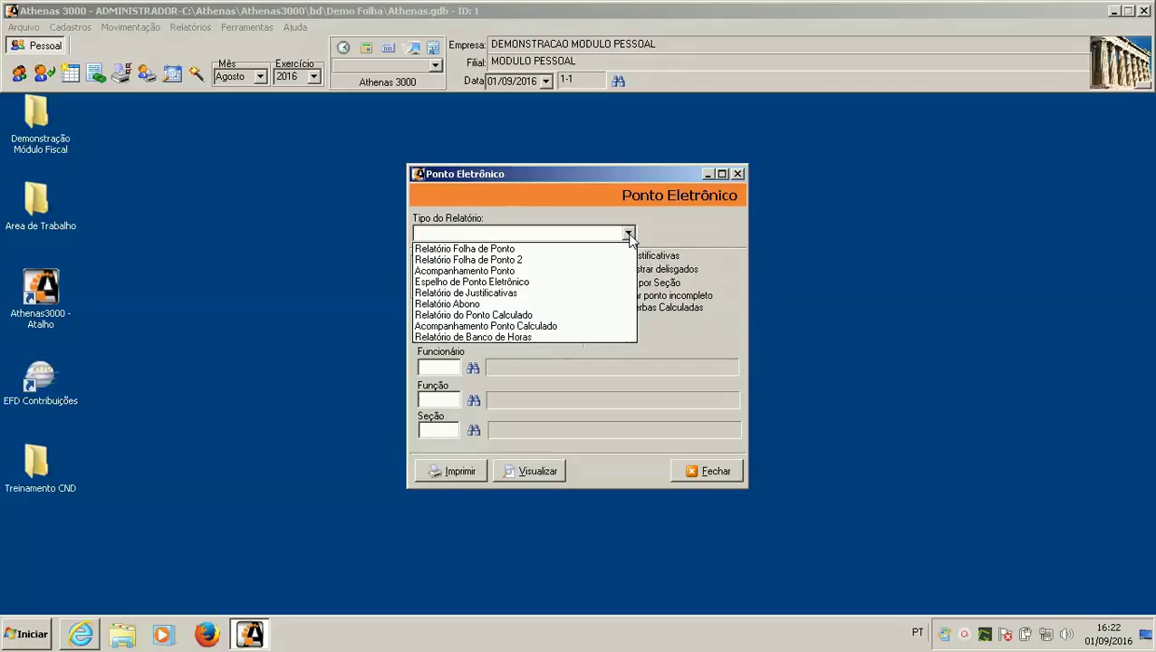
{"action": "left_click", "coordinate": [738, 182]}
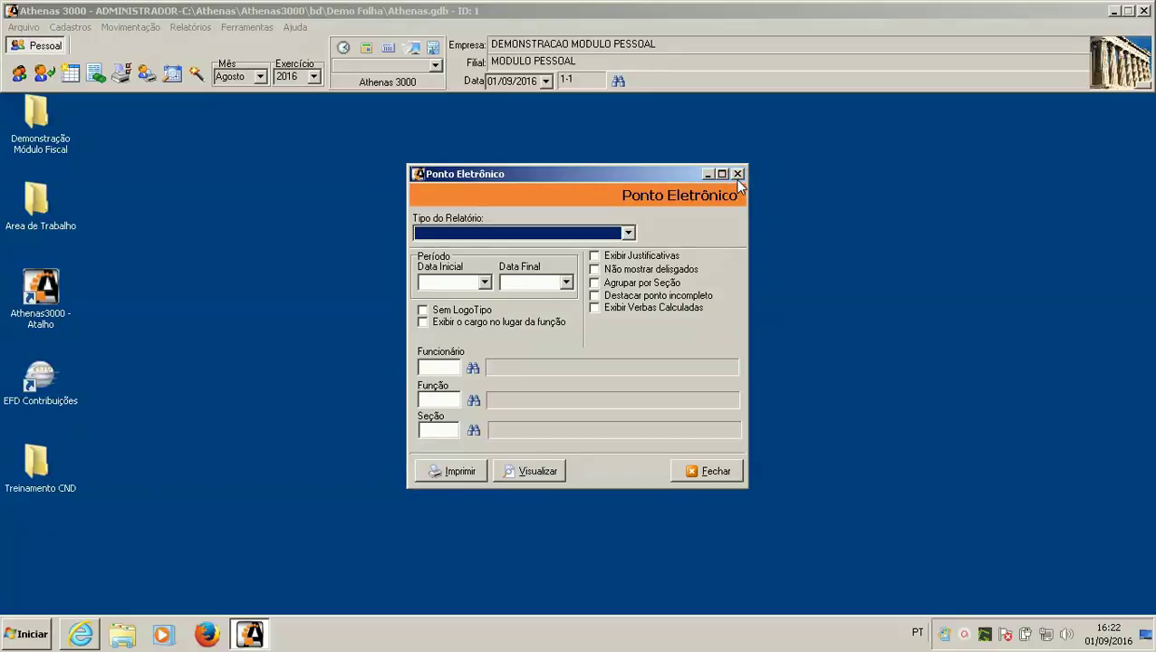
{"action": "left_click", "coordinate": [738, 180]}
Step: Open Cálculos de Folha, run the record search and load the Folha Mensal payroll dated 31/08/2016
{"action": "left_click", "coordinate": [191, 28]}
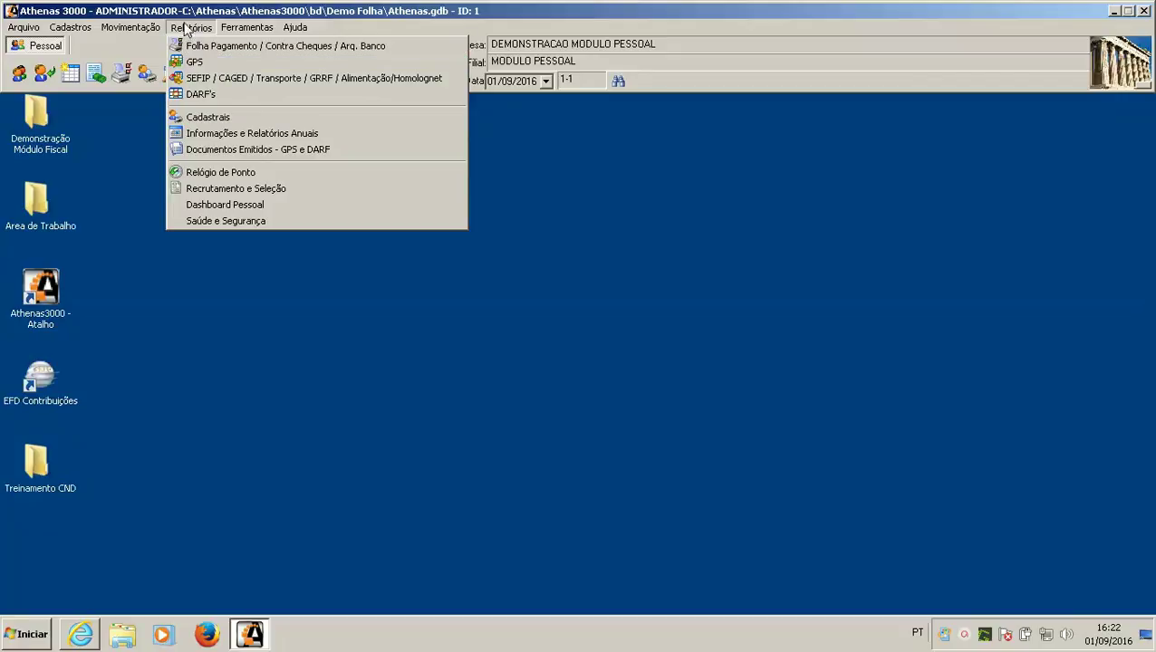
{"action": "mouse_move", "coordinate": [144, 29]}
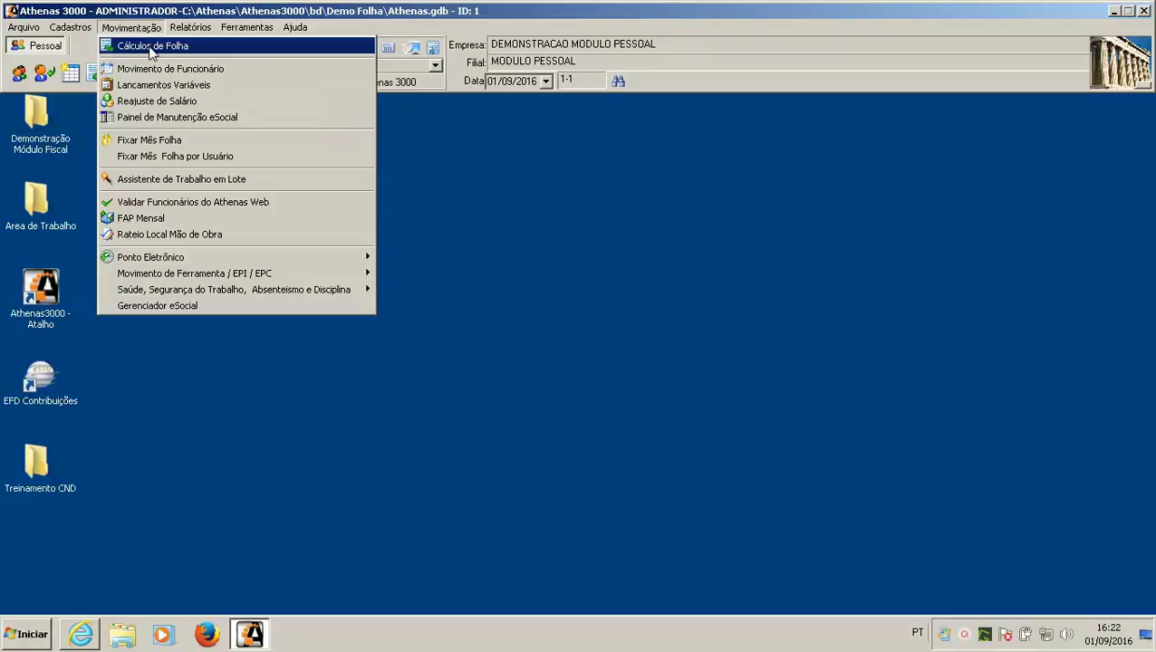
{"action": "left_click", "coordinate": [151, 47]}
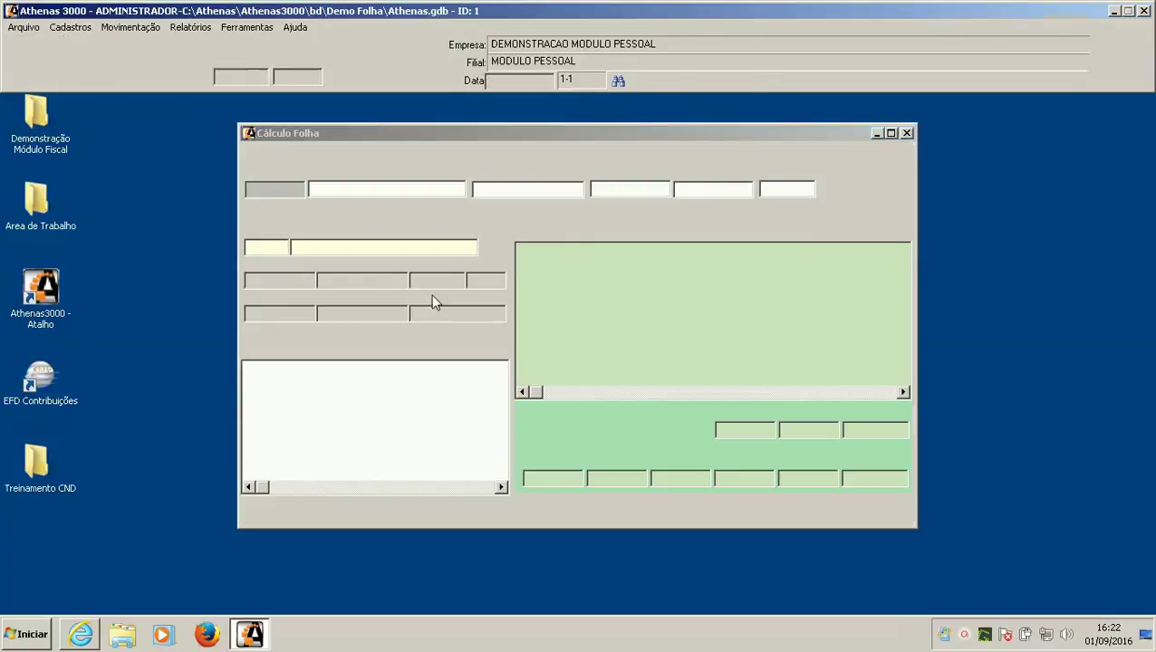
{"action": "left_click", "coordinate": [291, 516]}
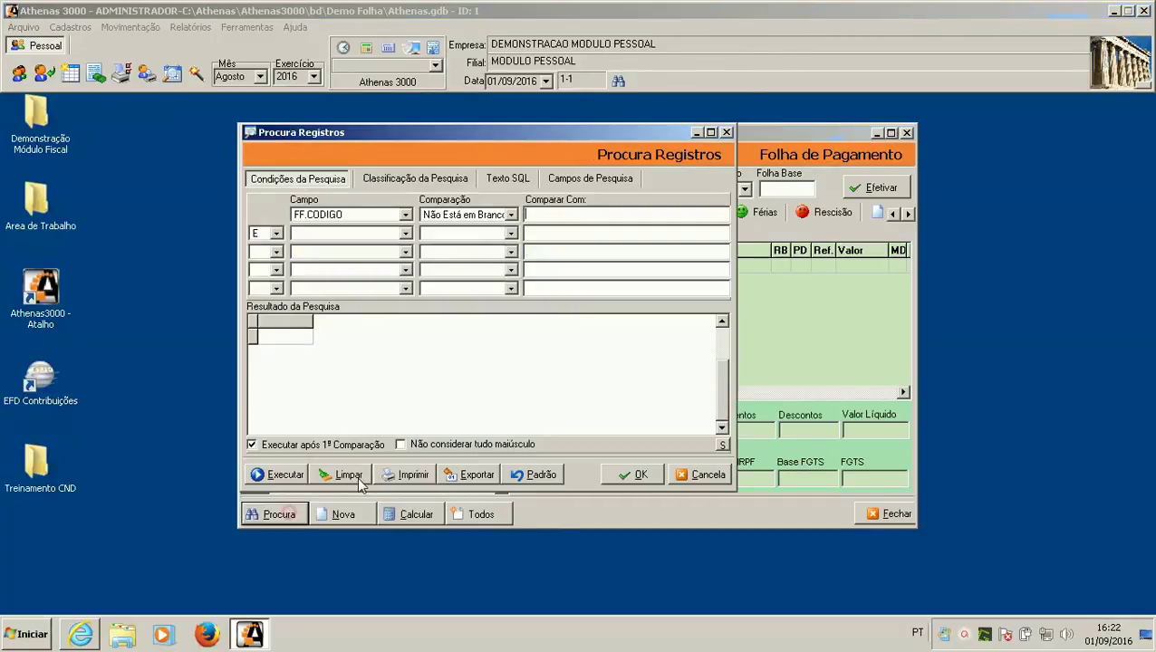
{"action": "left_click", "coordinate": [281, 475]}
{"action": "double_click", "coordinate": [445, 337]}
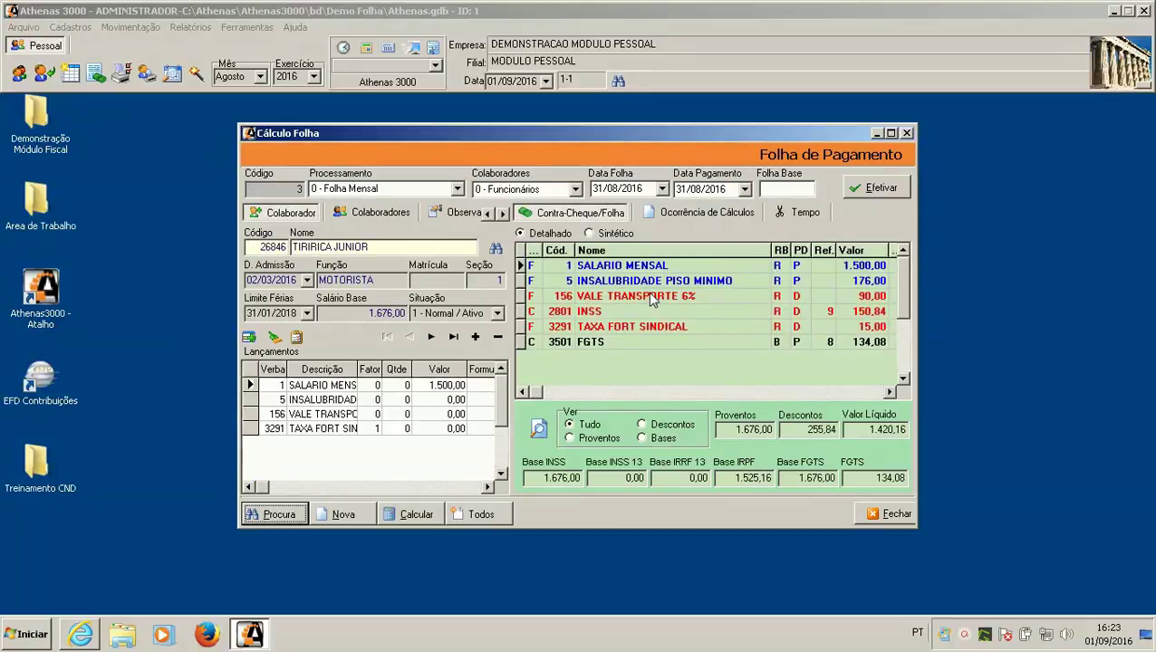
Step: Run the Lançar no Contas a Pagar operation for the loaded payroll and confirm it
{"action": "right_click", "coordinate": [650, 300]}
{"action": "mouse_move", "coordinate": [703, 304]}
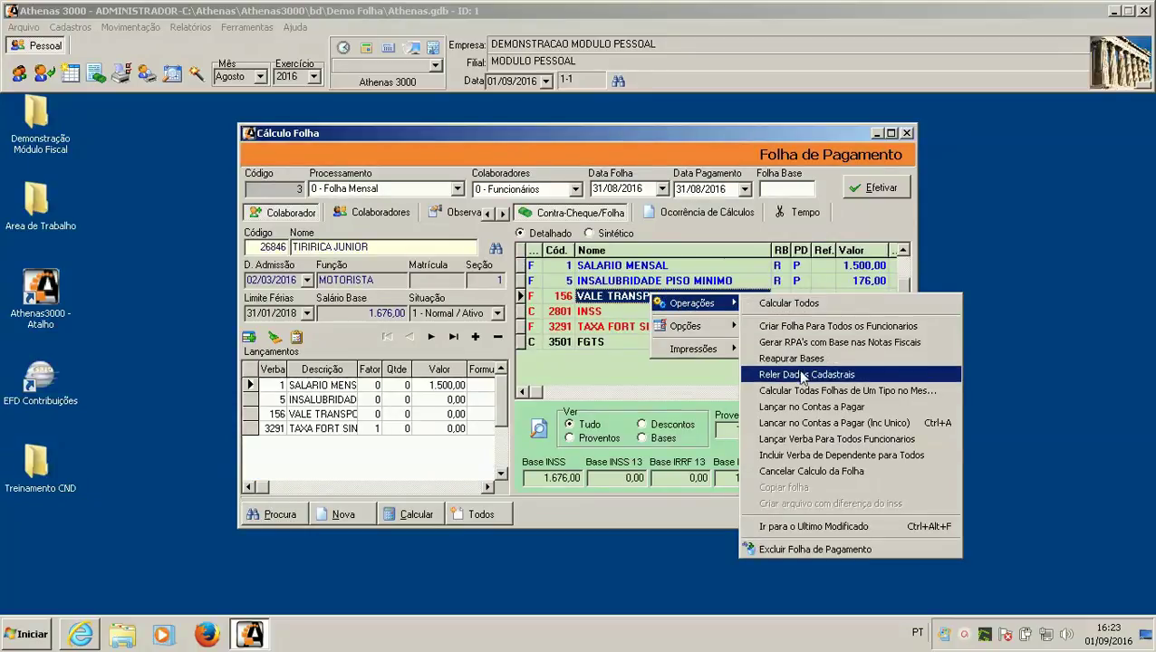
{"action": "left_click", "coordinate": [836, 409]}
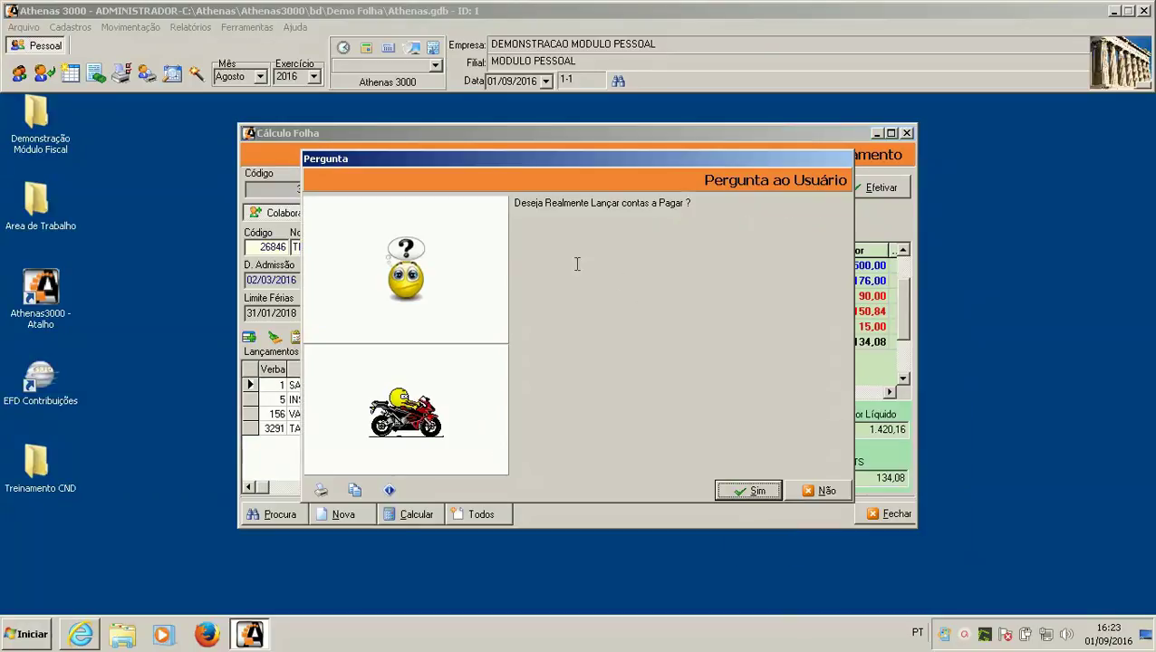
{"action": "left_click", "coordinate": [754, 488]}
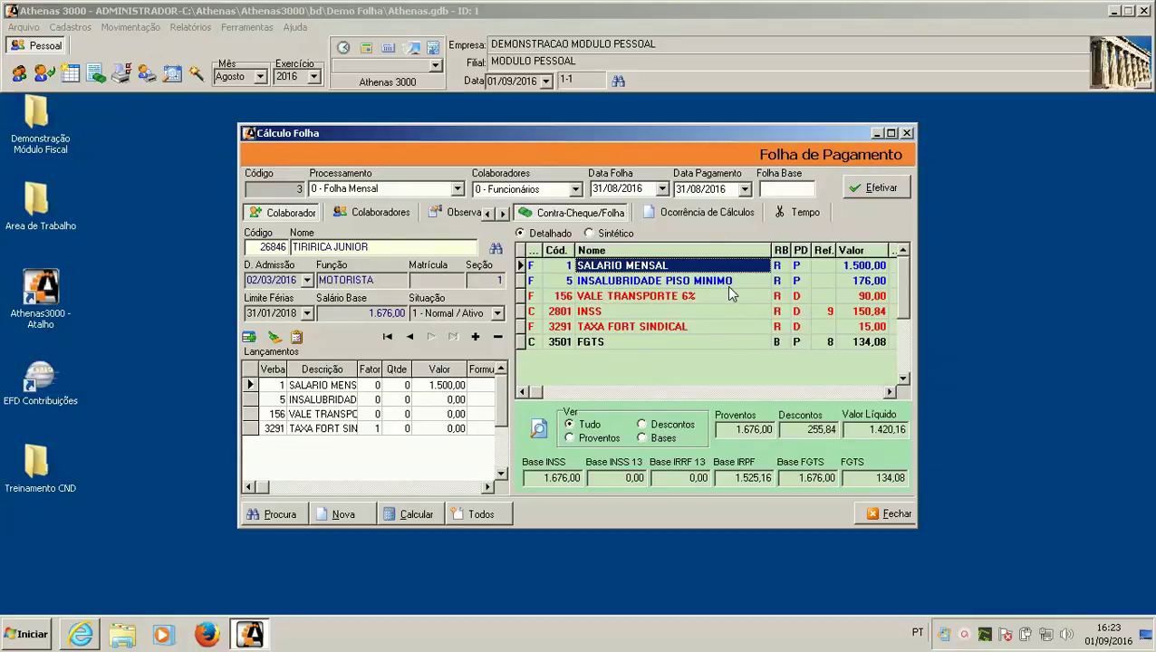
Step: Open the GPS report window, view its available operations, try to run the GPS calculation and dismiss the alert
{"action": "left_click", "coordinate": [192, 27]}
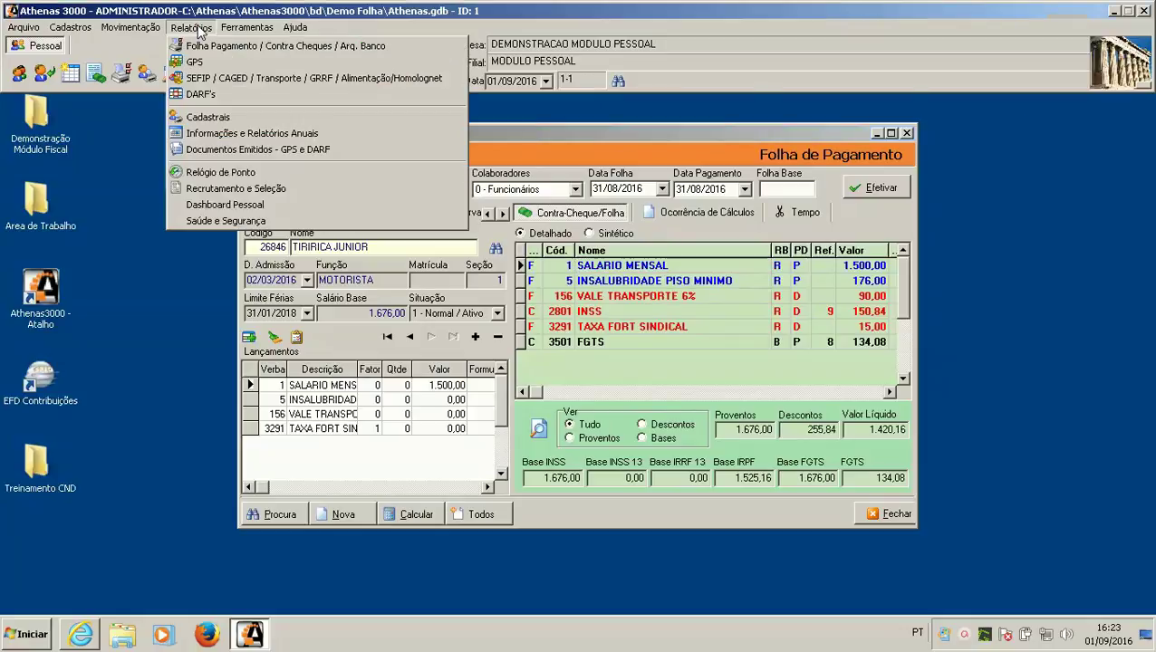
{"action": "left_click", "coordinate": [195, 61]}
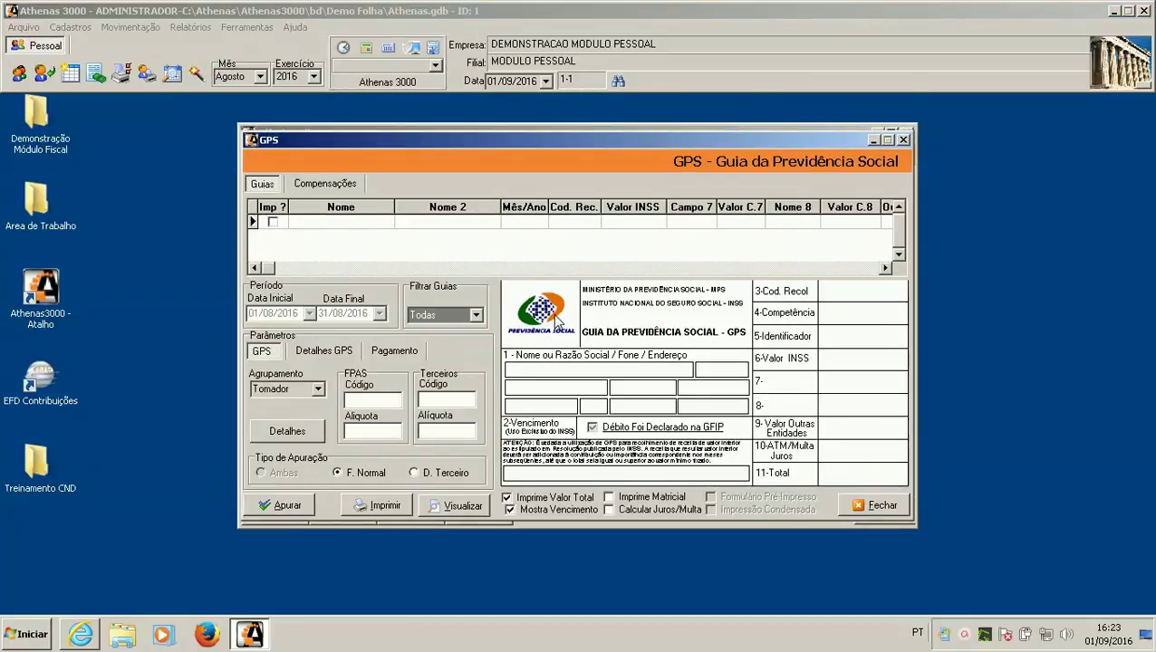
{"action": "right_click", "coordinate": [570, 258]}
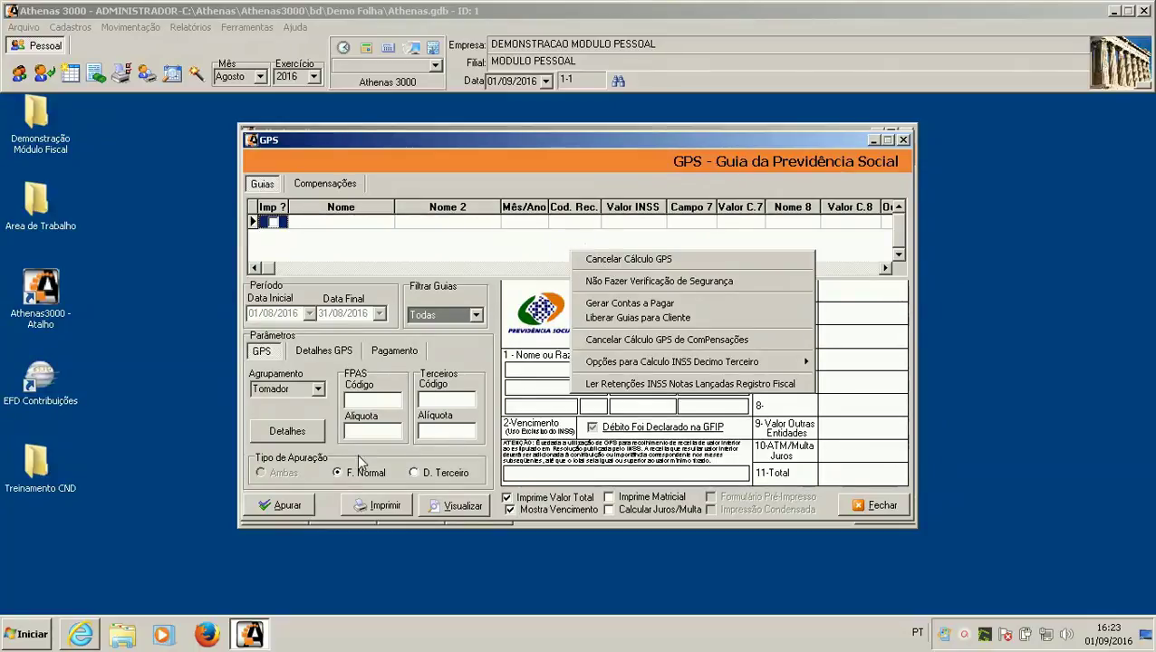
{"action": "left_click", "coordinate": [292, 503]}
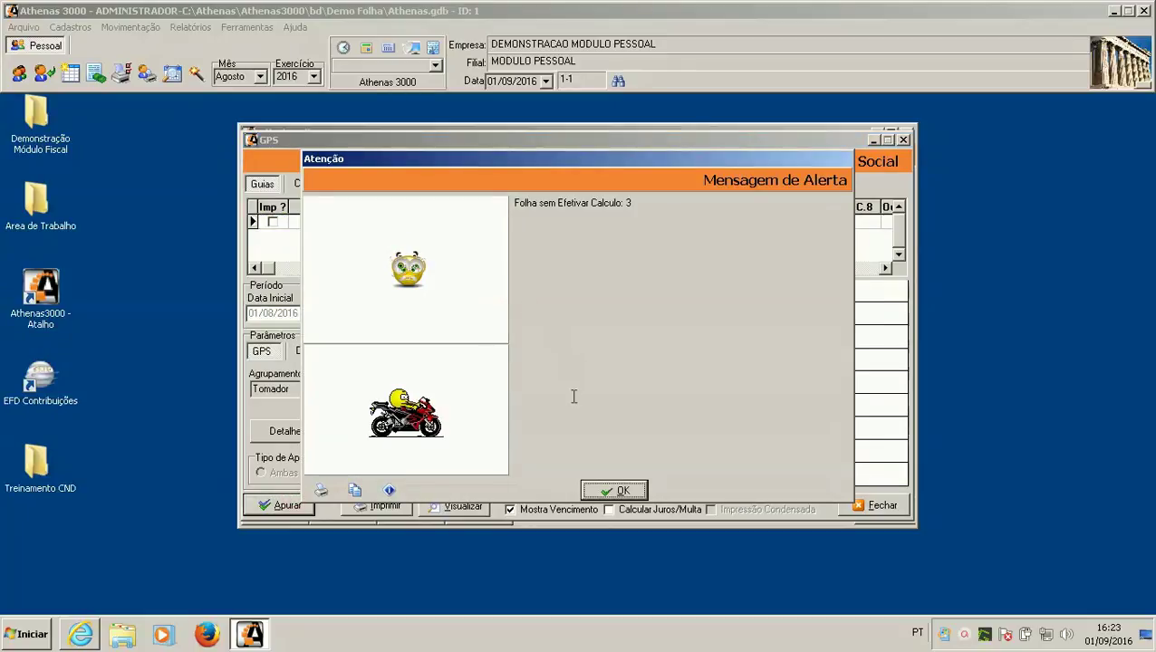
{"action": "left_click", "coordinate": [622, 490]}
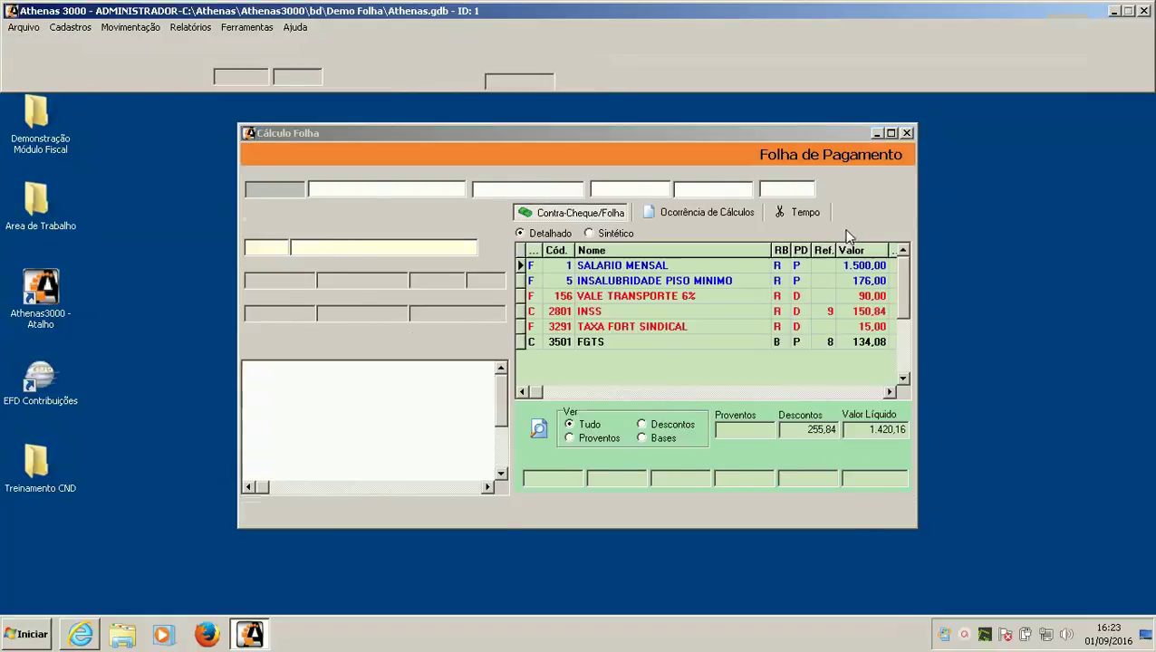
Step: Finalize the Folha Mensal payroll with Efetivar, accept the confirmation and close the Cálculo Folha window
{"action": "left_click", "coordinate": [861, 188]}
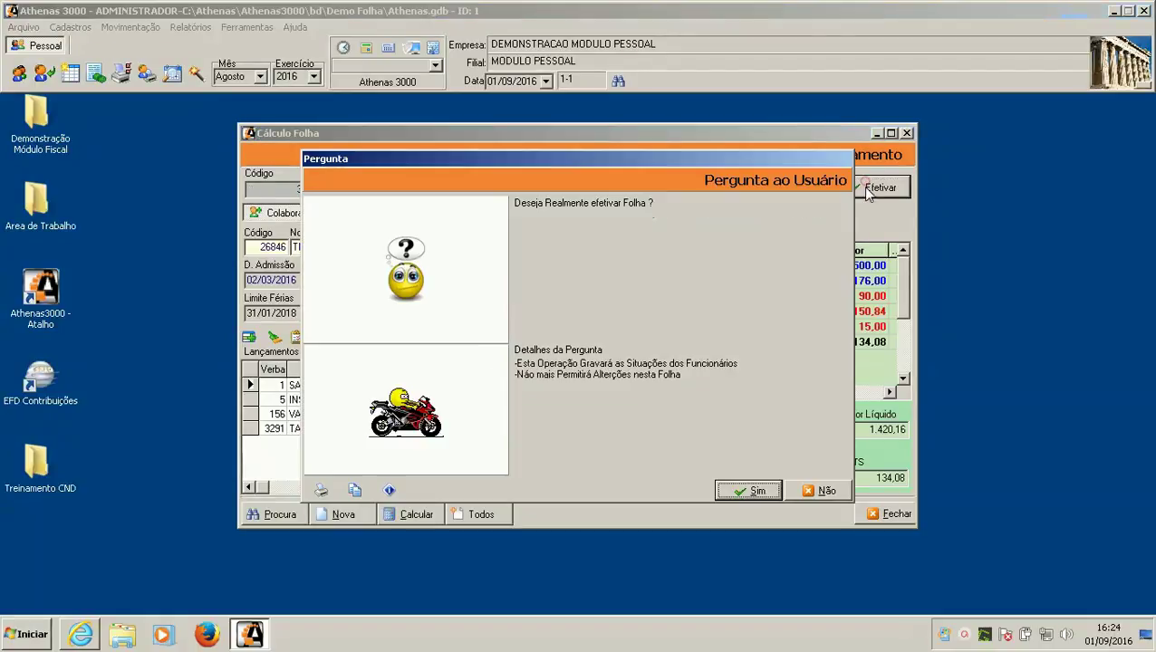
{"action": "left_click", "coordinate": [754, 489]}
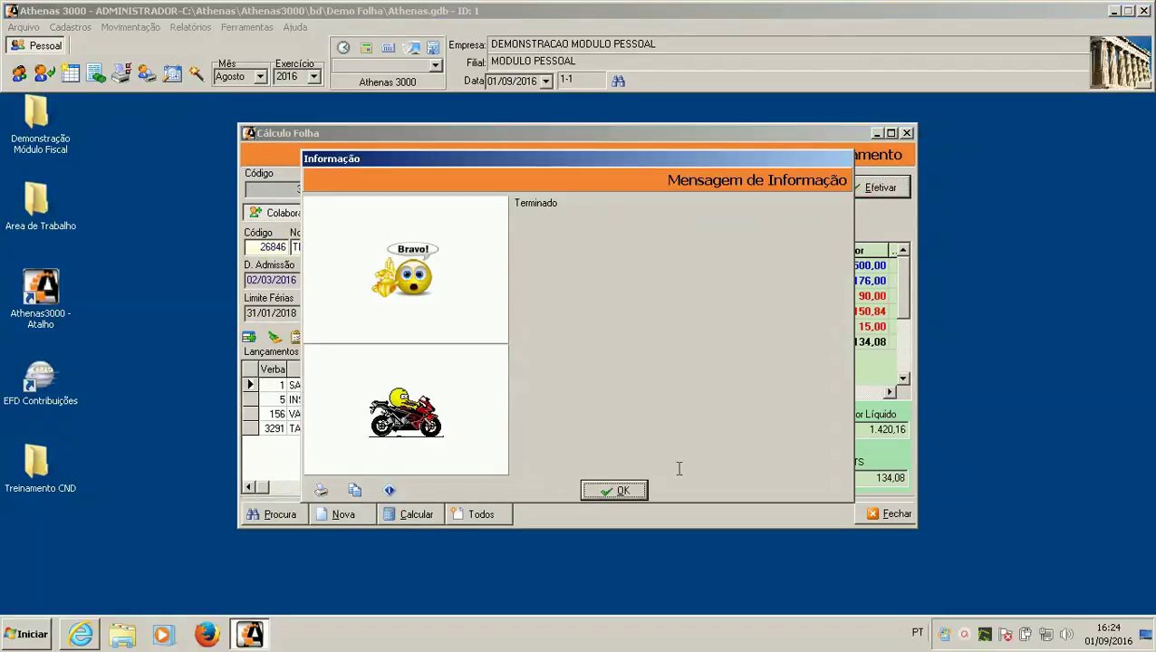
{"action": "left_click", "coordinate": [635, 490]}
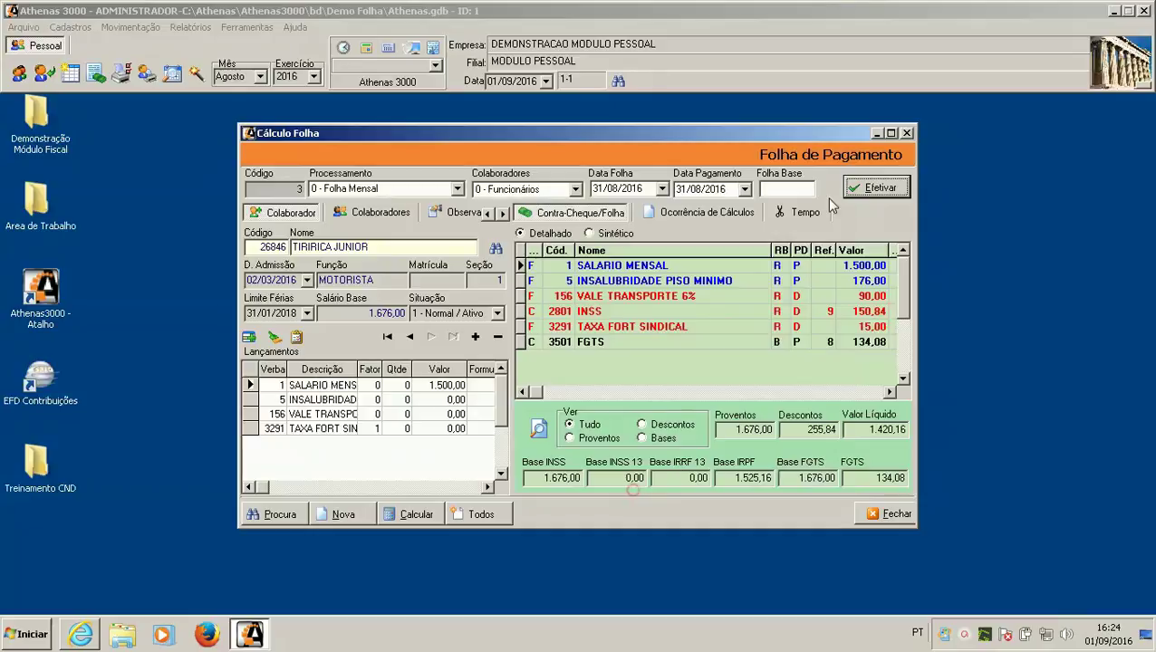
{"action": "left_click", "coordinate": [909, 133]}
Step: View the GPS window's operations, including Gerar Contas a Pagar and the INSS Décimo Terceiro options, and close the window
{"action": "right_click", "coordinate": [648, 279]}
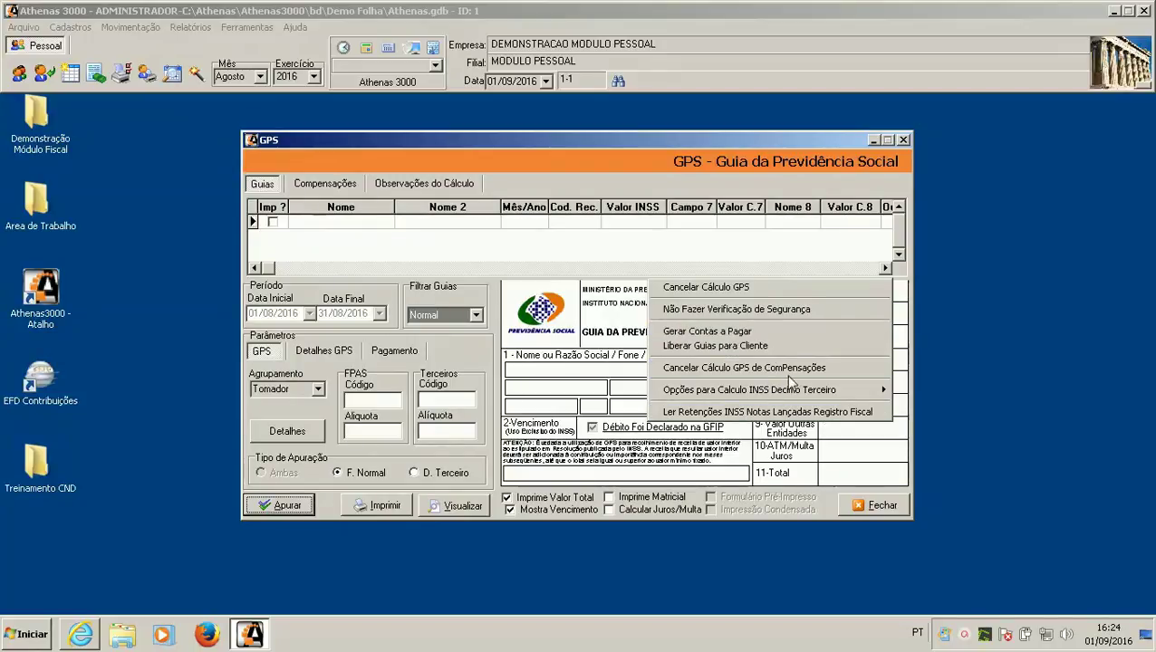
{"action": "mouse_move", "coordinate": [785, 393]}
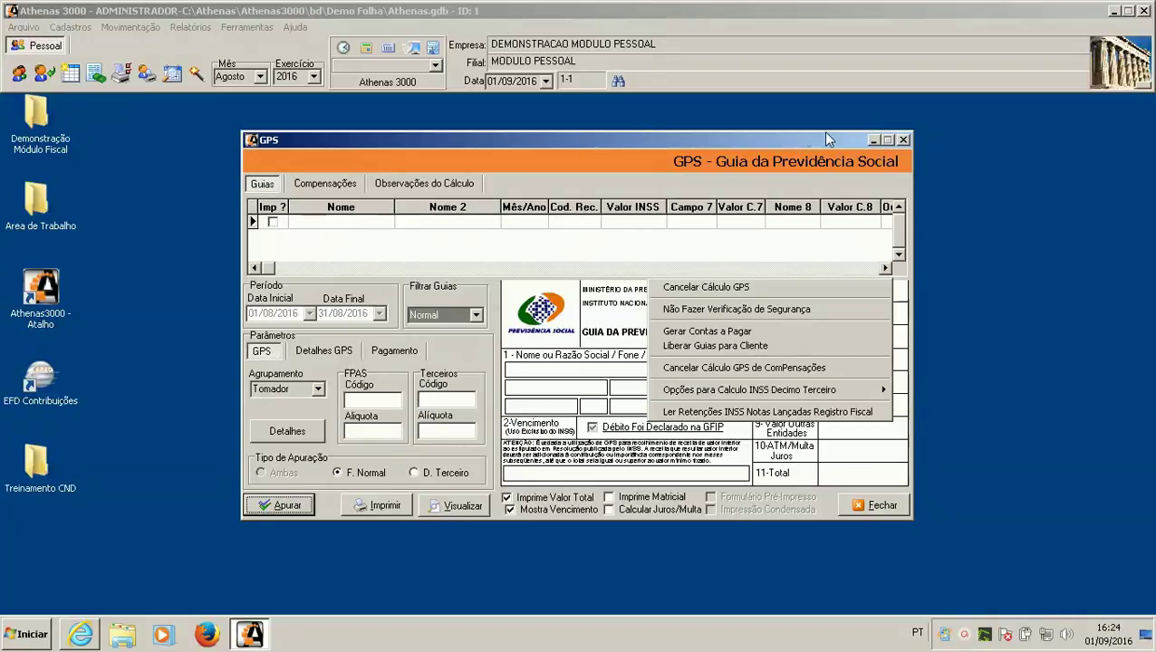
{"action": "left_click", "coordinate": [904, 140]}
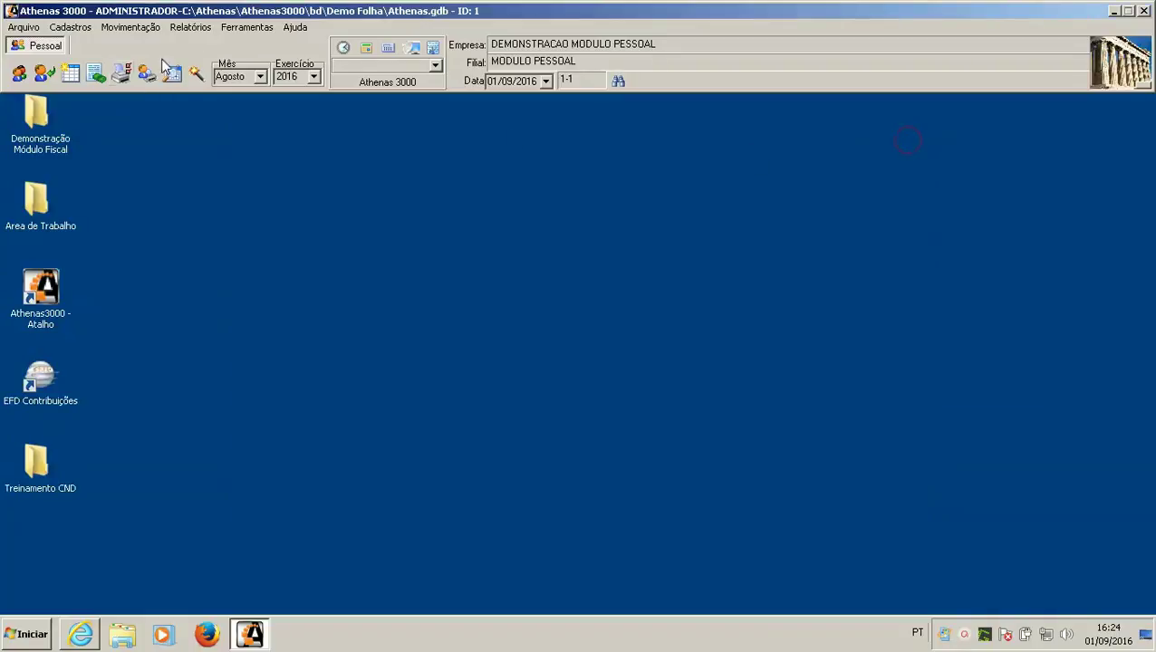
Step: Open the DARF's report window, view its operations such as Gerar Contas a Pagar, and close the window
{"action": "left_click", "coordinate": [206, 27]}
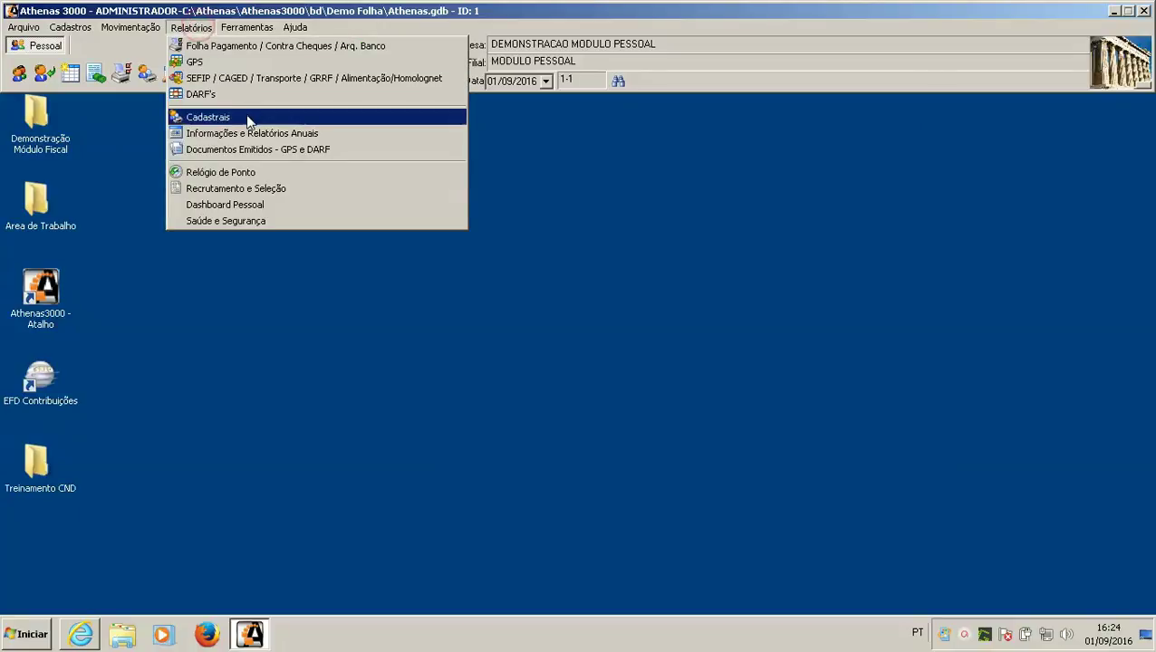
{"action": "left_click", "coordinate": [243, 94]}
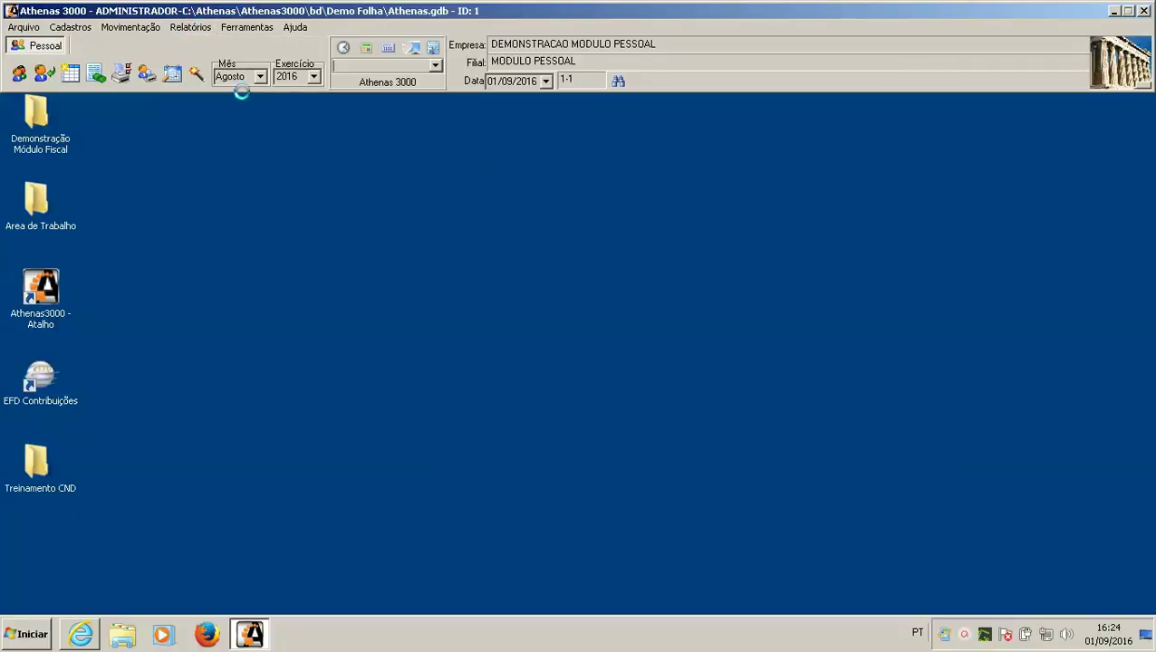
{"action": "right_click", "coordinate": [429, 317]}
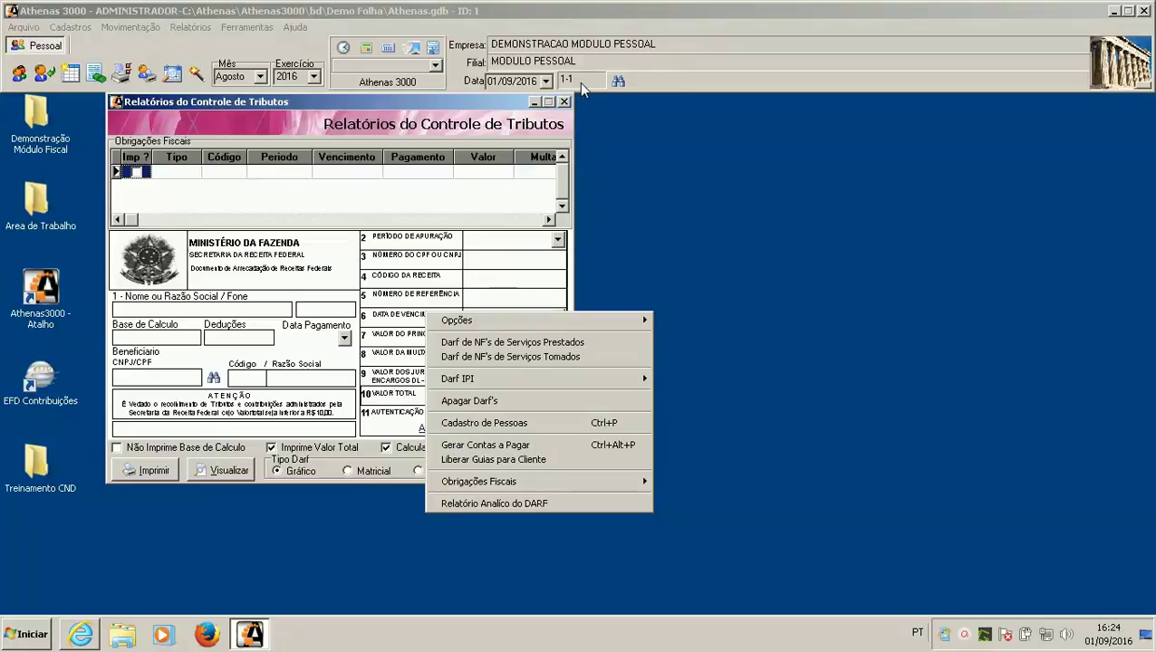
{"action": "left_click", "coordinate": [445, 189]}
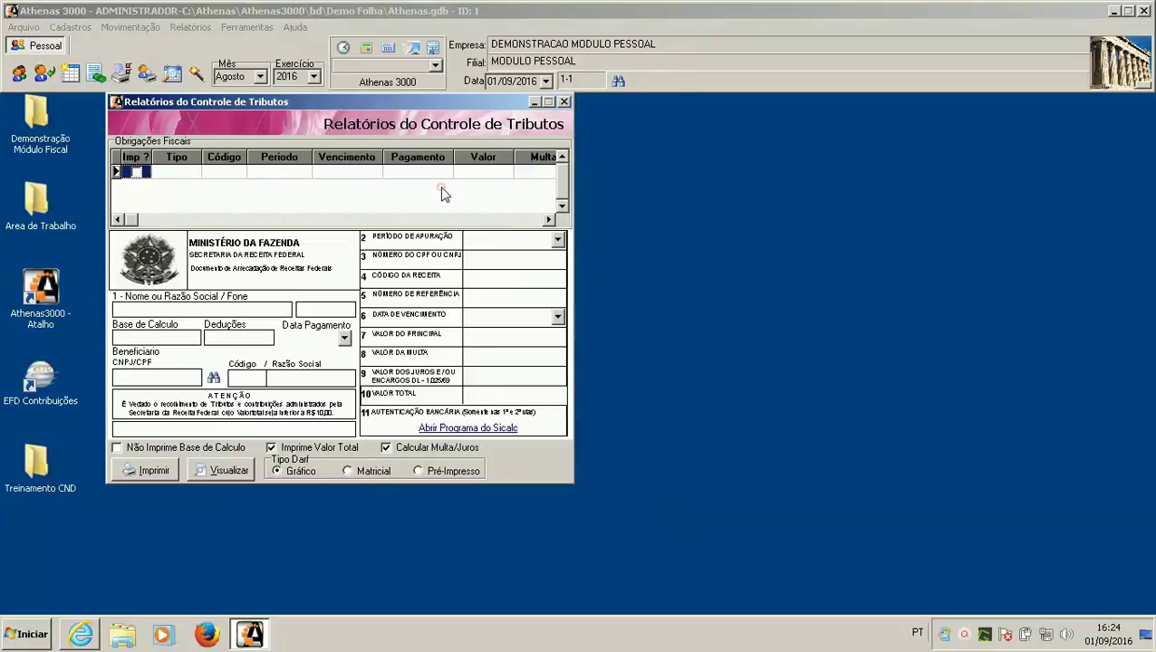
{"action": "left_click", "coordinate": [565, 102]}
Step: Open the payroll reports and preview the Folha de Pagamento Detalhada report for Funcionários
{"action": "left_click", "coordinate": [190, 37]}
{"action": "left_click", "coordinate": [467, 264]}
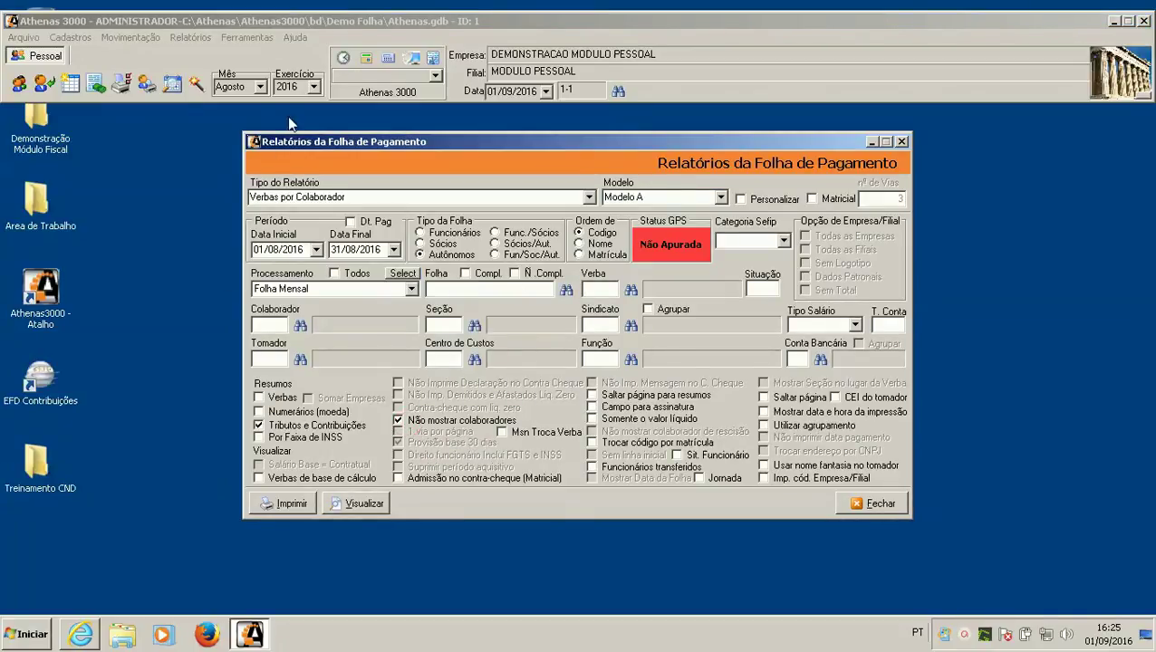
{"action": "left_click", "coordinate": [589, 197]}
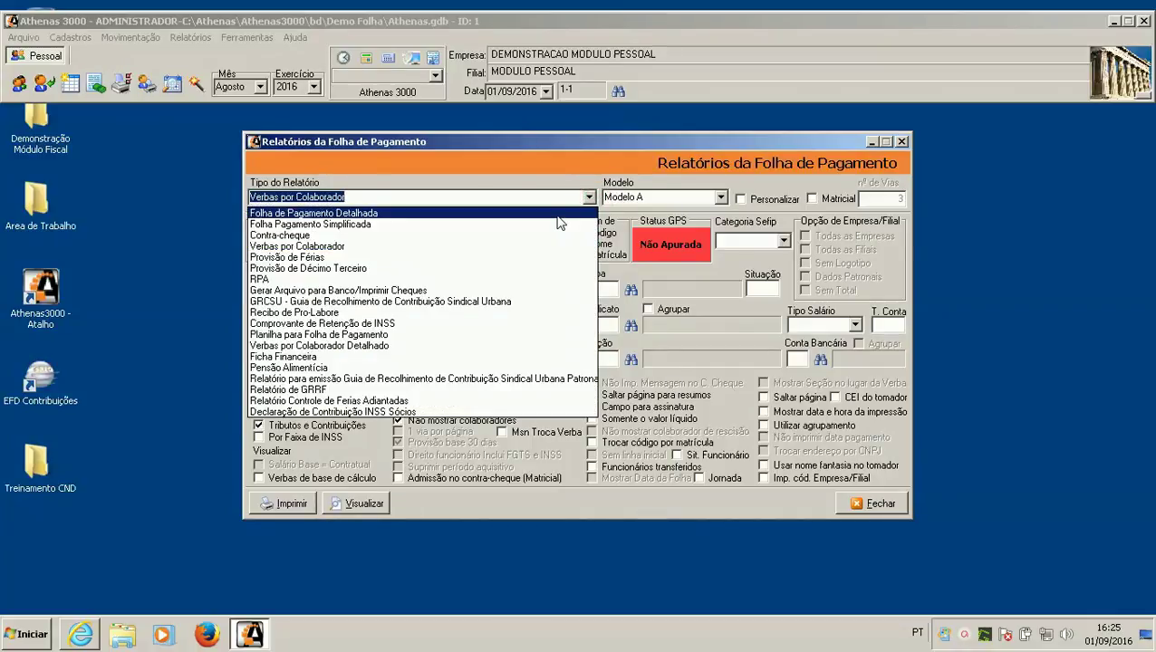
{"action": "left_click", "coordinate": [554, 213]}
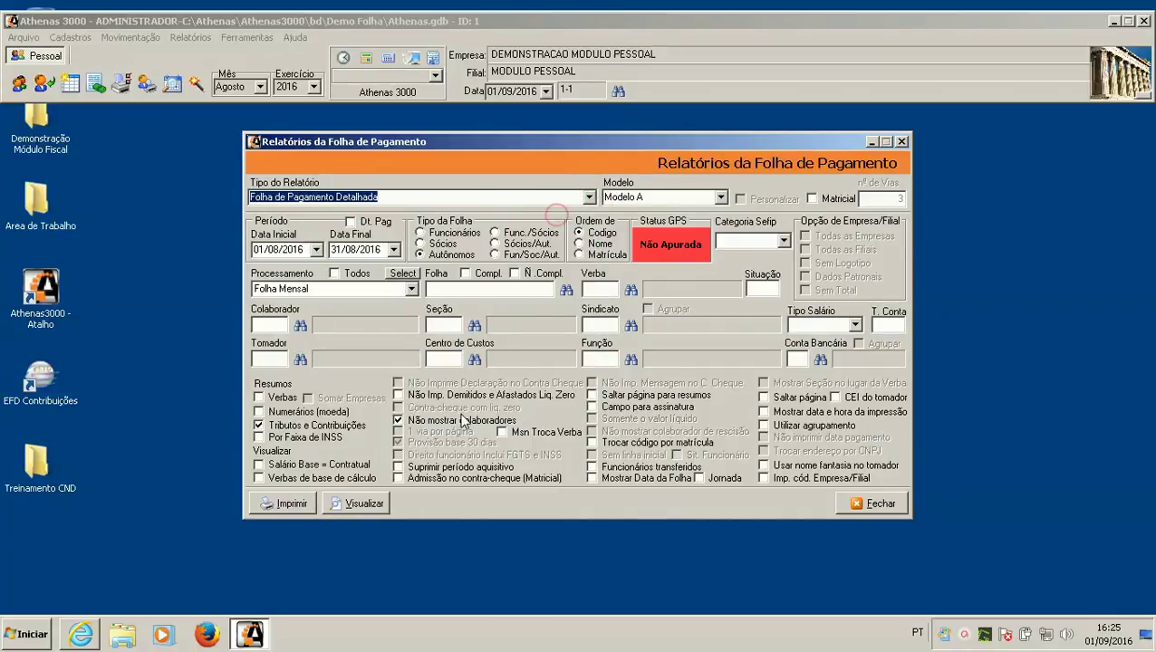
{"action": "left_click", "coordinate": [421, 233]}
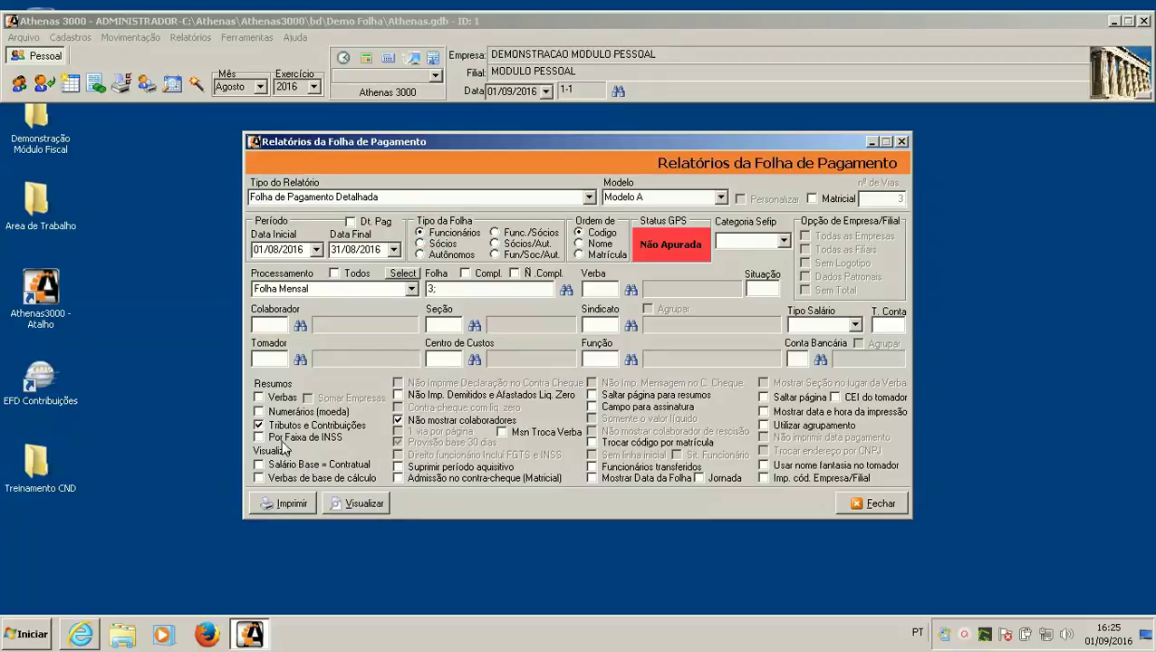
{"action": "left_click", "coordinate": [352, 504]}
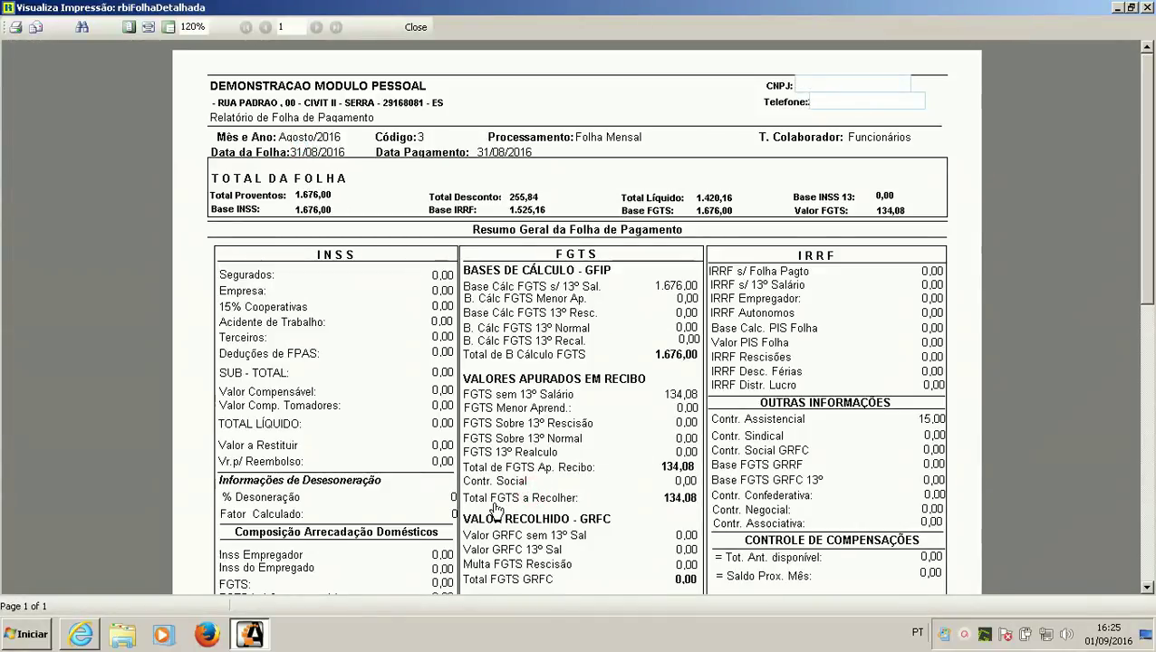
Step: Look through the report preview, decline generating the FGTS Contas a Pagar, and close the preview and the payroll reports window
{"action": "scroll", "coordinate": [556, 528], "scroll_direction": "down", "scroll_amount": 3}
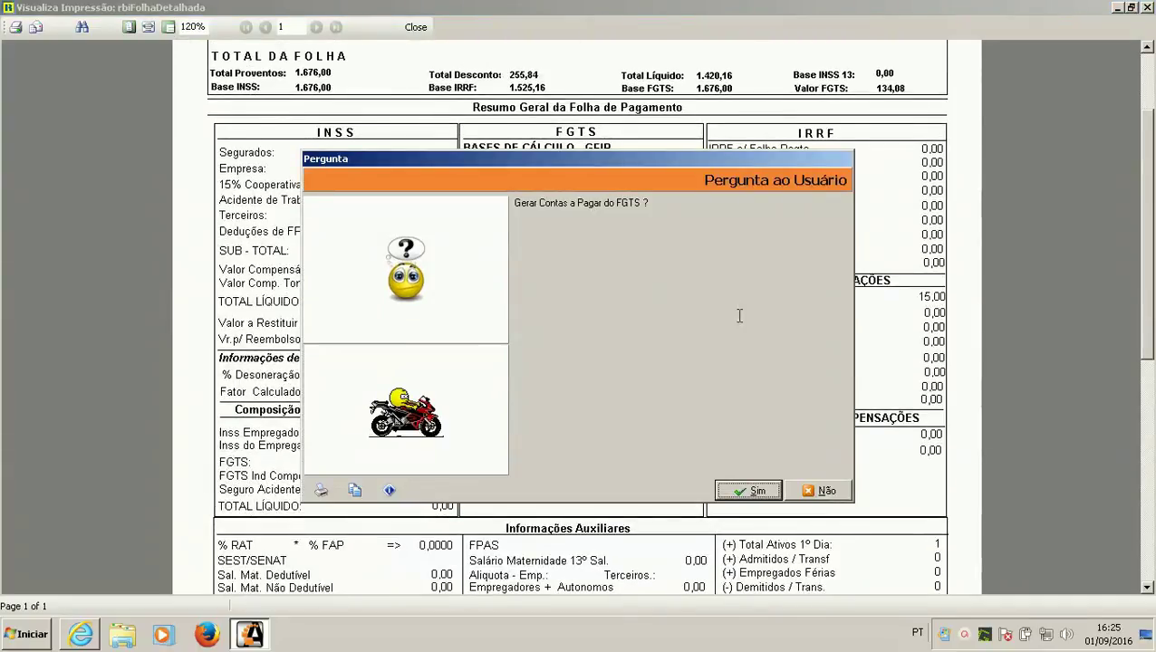
{"action": "left_click", "coordinate": [819, 489]}
{"action": "left_click", "coordinate": [416, 26]}
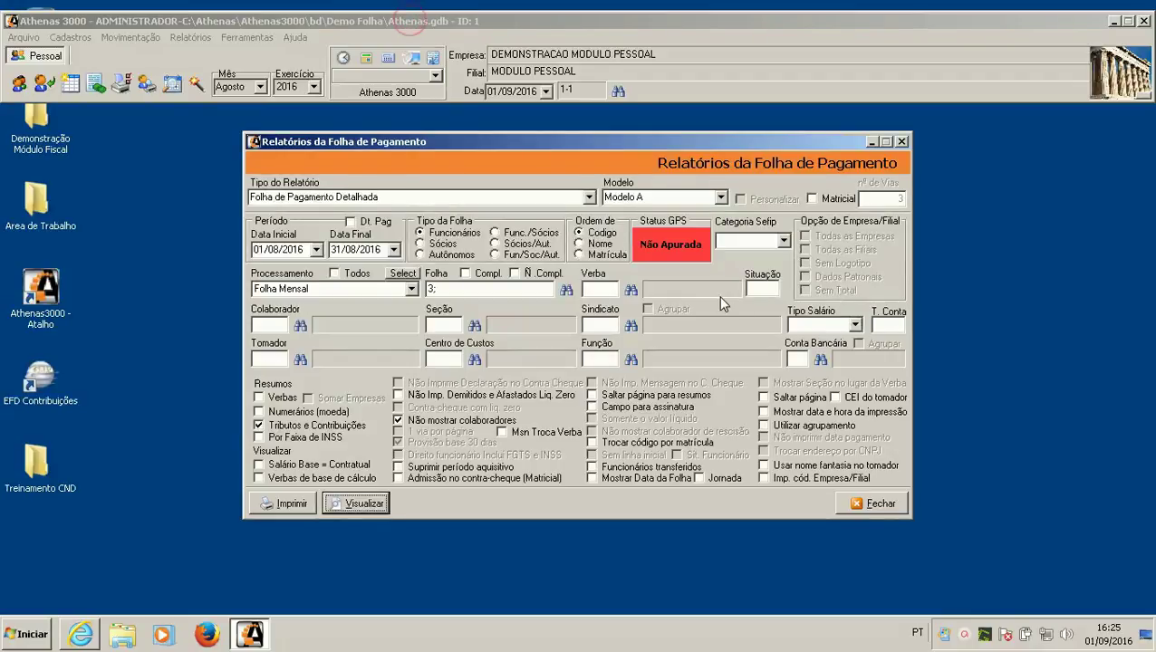
{"action": "left_click", "coordinate": [862, 503]}
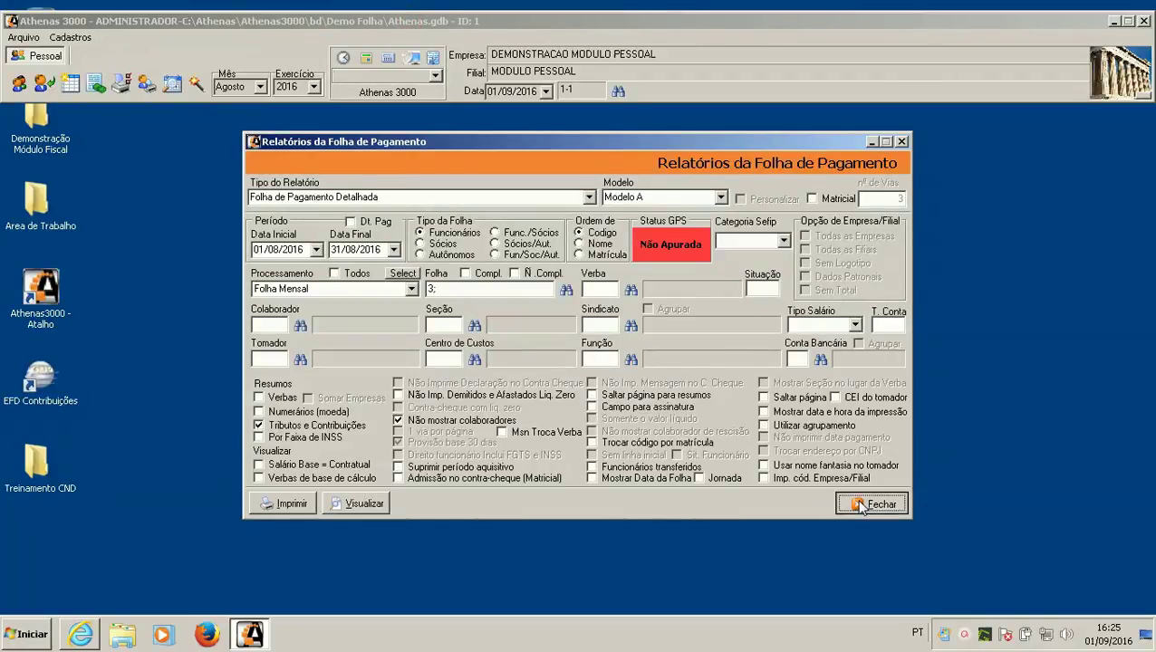
Step: Open Contabilização, set the entry type to Folha and select the batch name text
{"action": "left_click", "coordinate": [27, 36]}
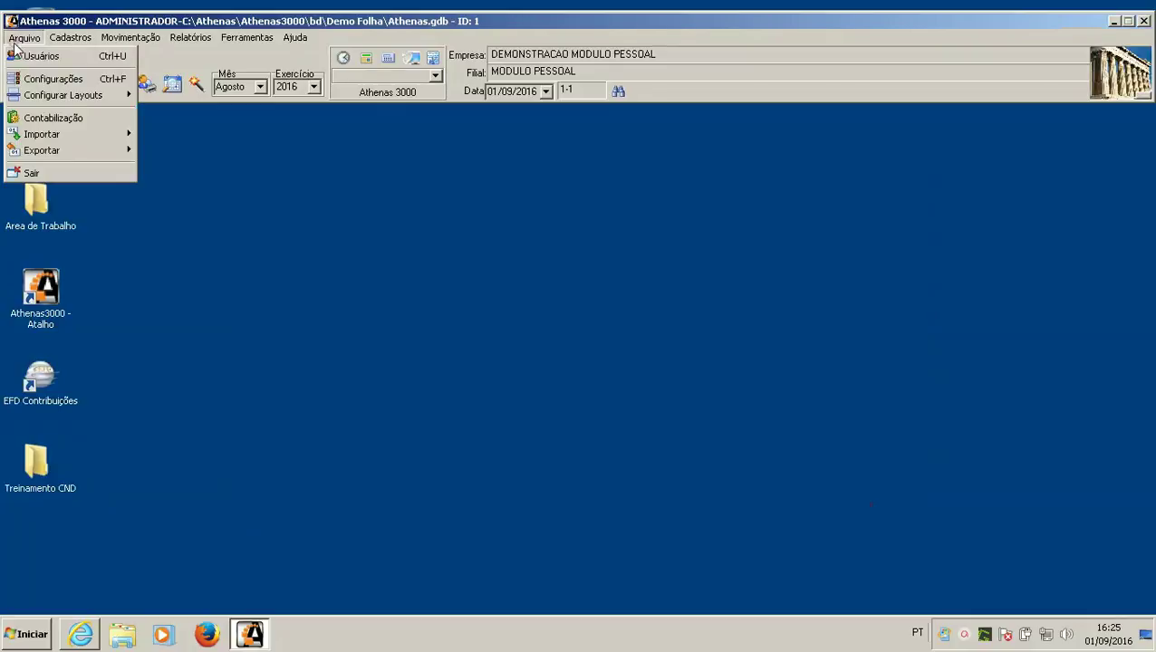
{"action": "left_click", "coordinate": [66, 115]}
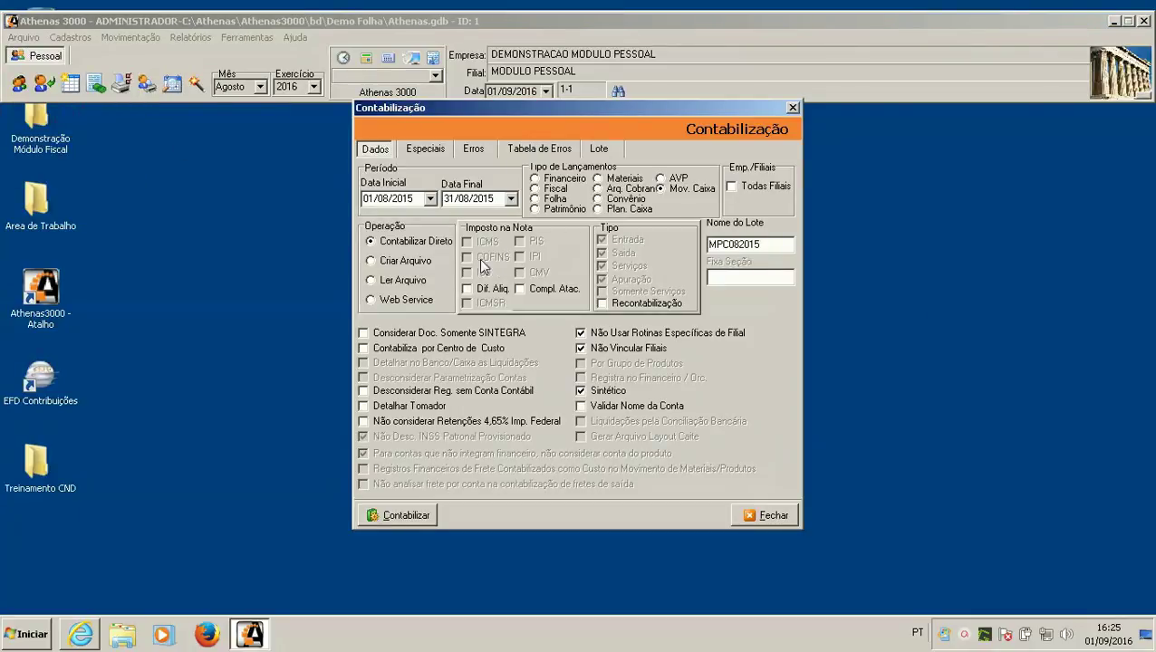
{"action": "left_click", "coordinate": [554, 201]}
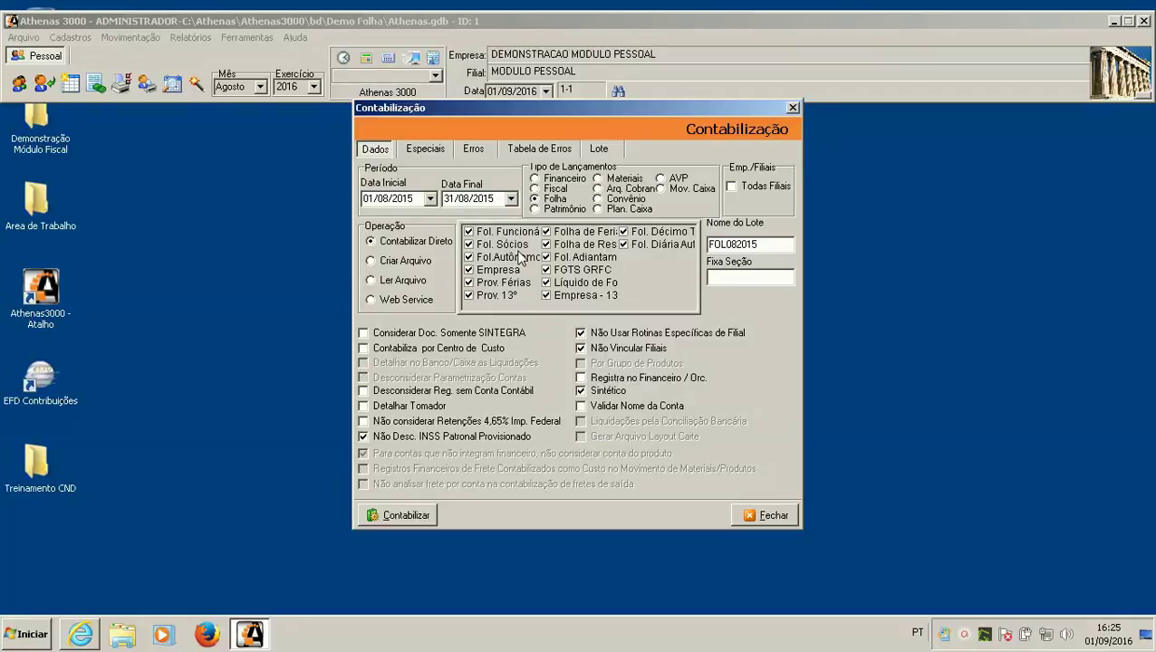
{"action": "double_click", "coordinate": [752, 244]}
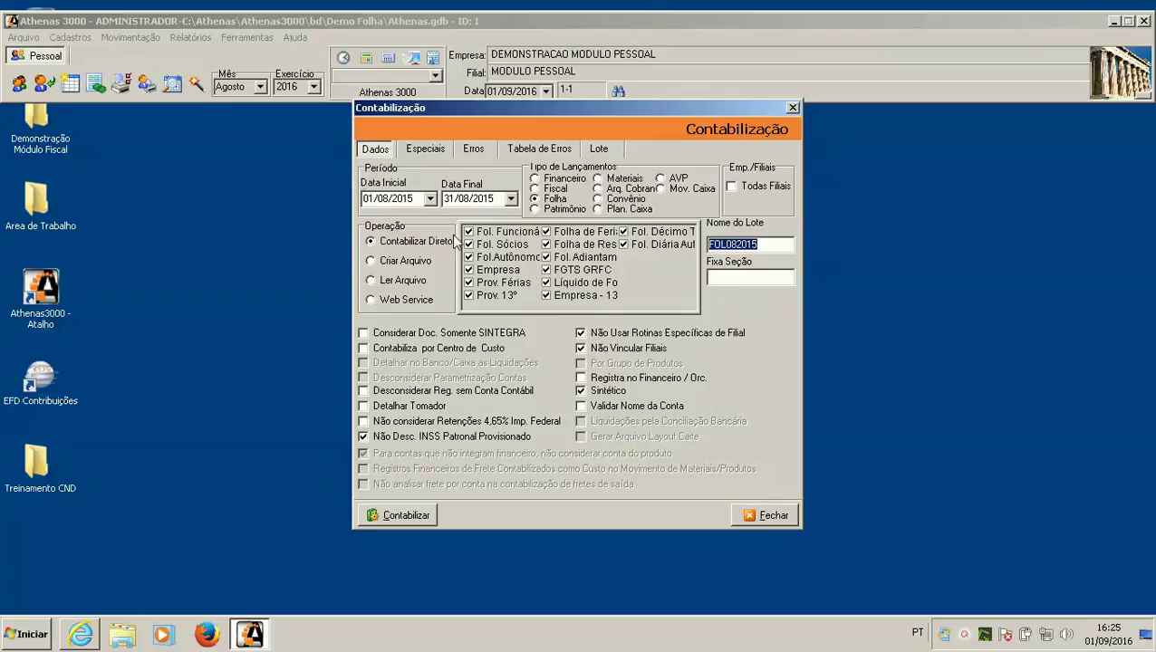
Step: Close Contabilização, open the Rotinas Contábeis record, dismiss the alerts, view its debit and credit accounts, and close it
{"action": "left_click", "coordinate": [762, 516]}
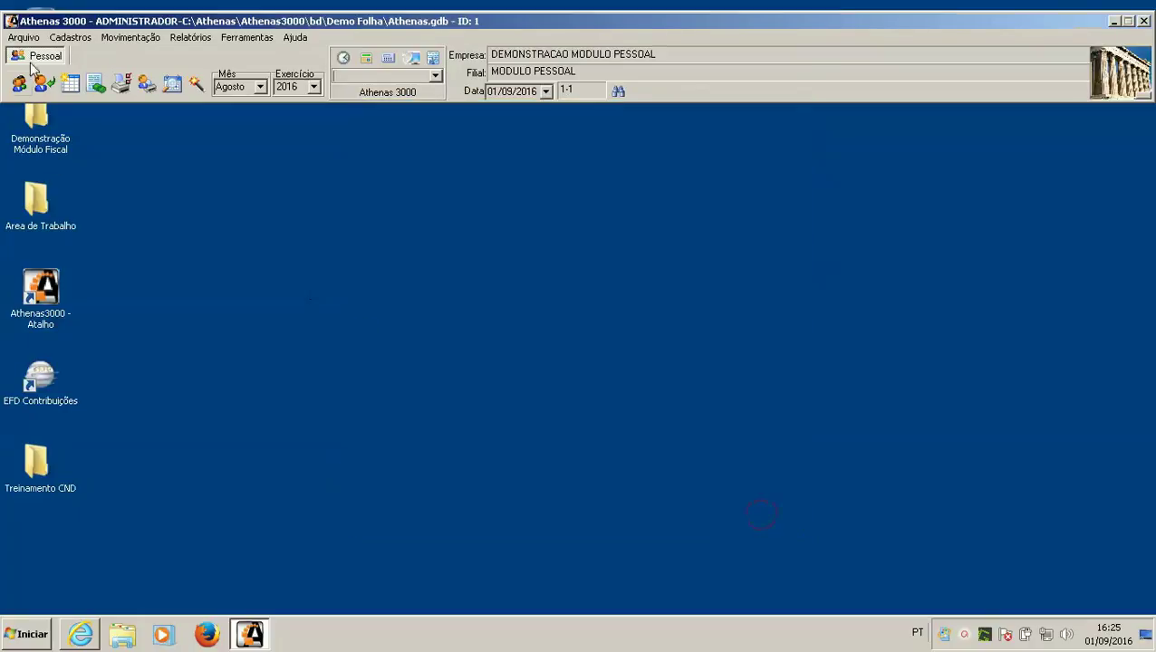
{"action": "left_click", "coordinate": [71, 37]}
{"action": "mouse_move", "coordinate": [93, 77]}
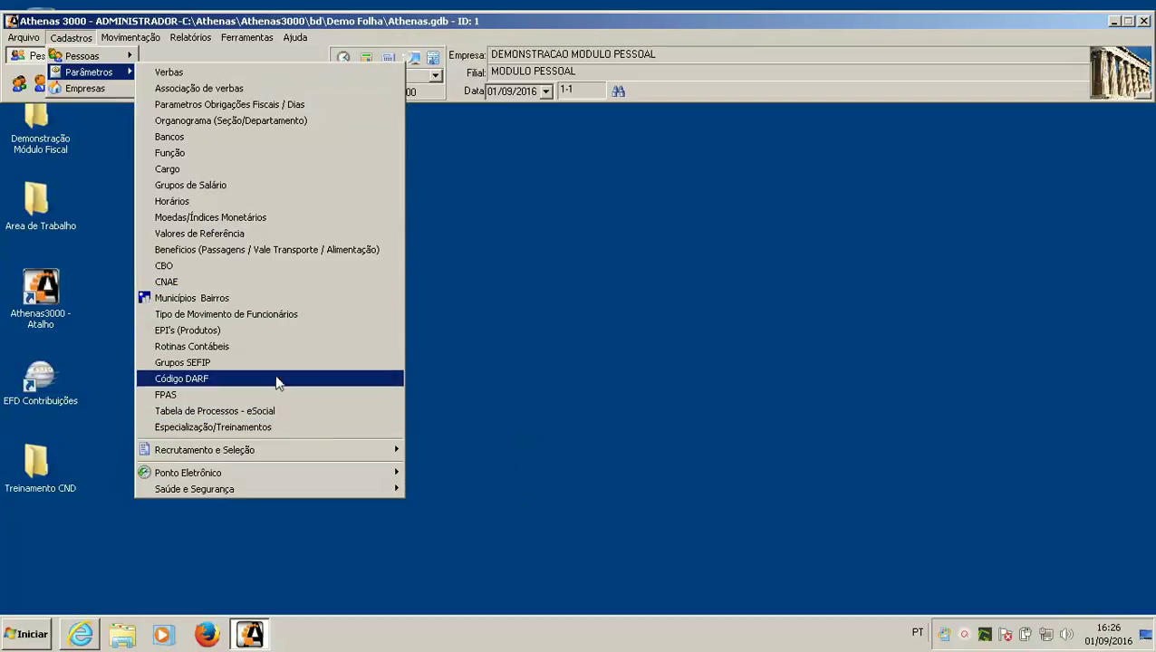
{"action": "left_click", "coordinate": [277, 351]}
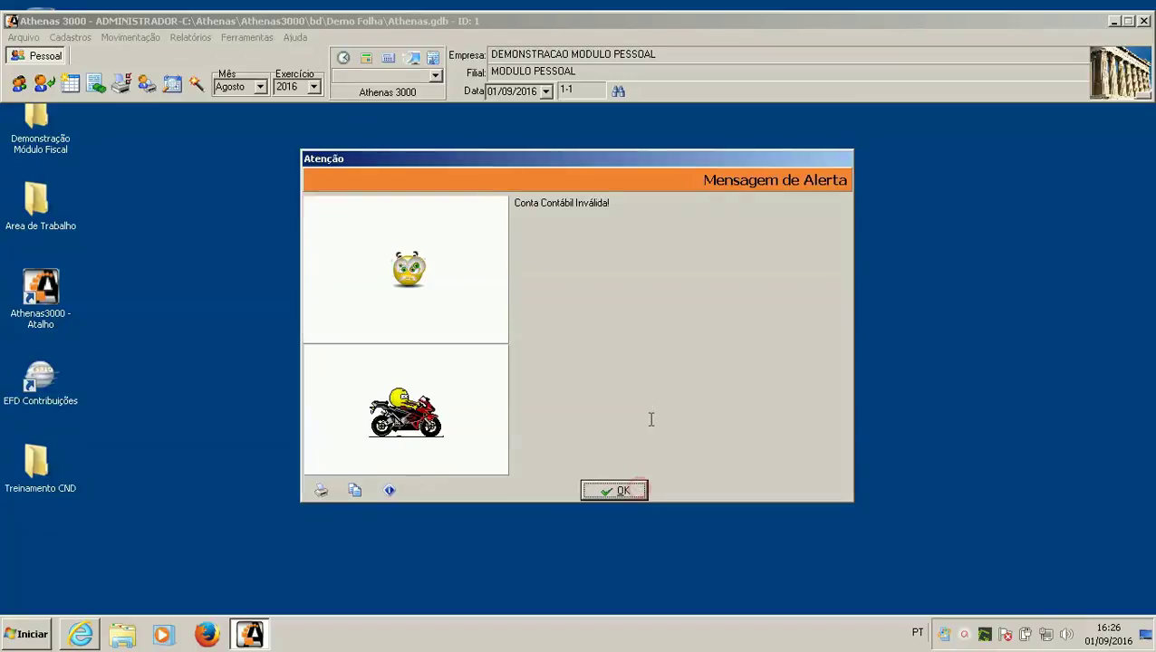
{"action": "left_click", "coordinate": [641, 472]}
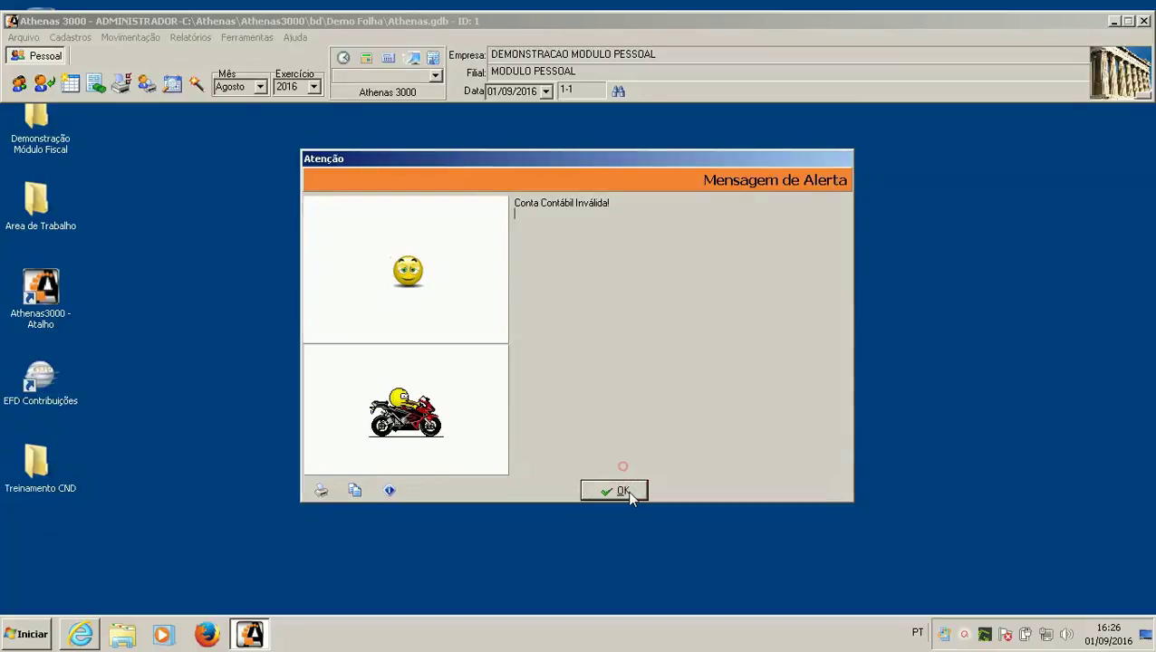
{"action": "left_click", "coordinate": [626, 490]}
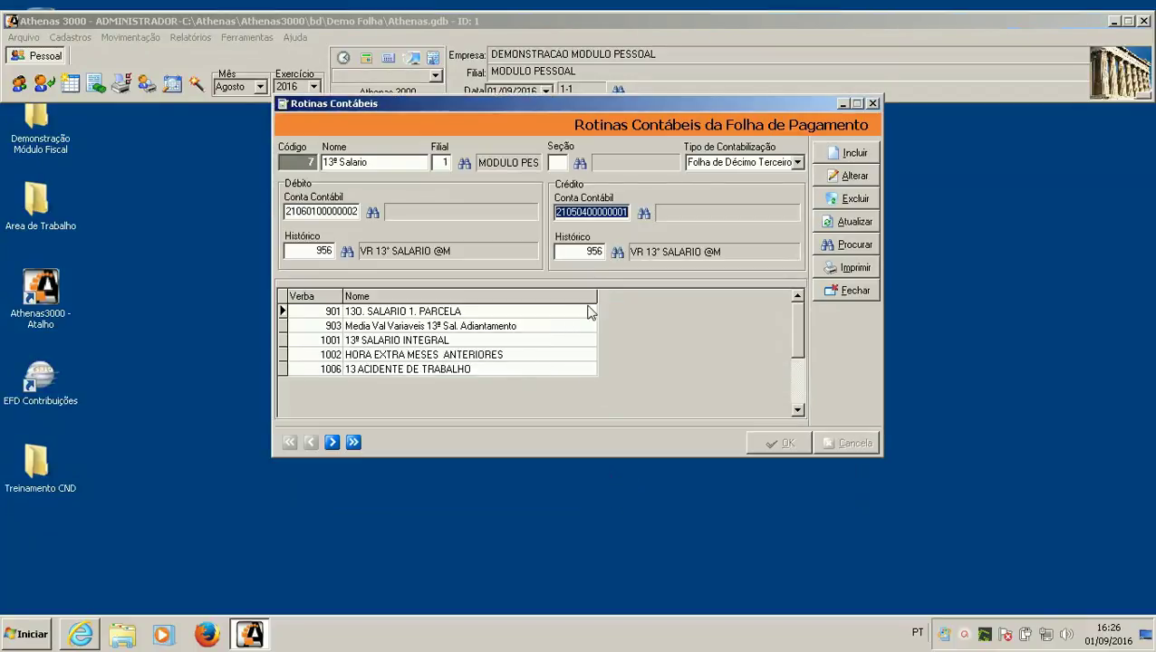
{"action": "left_click", "coordinate": [831, 294]}
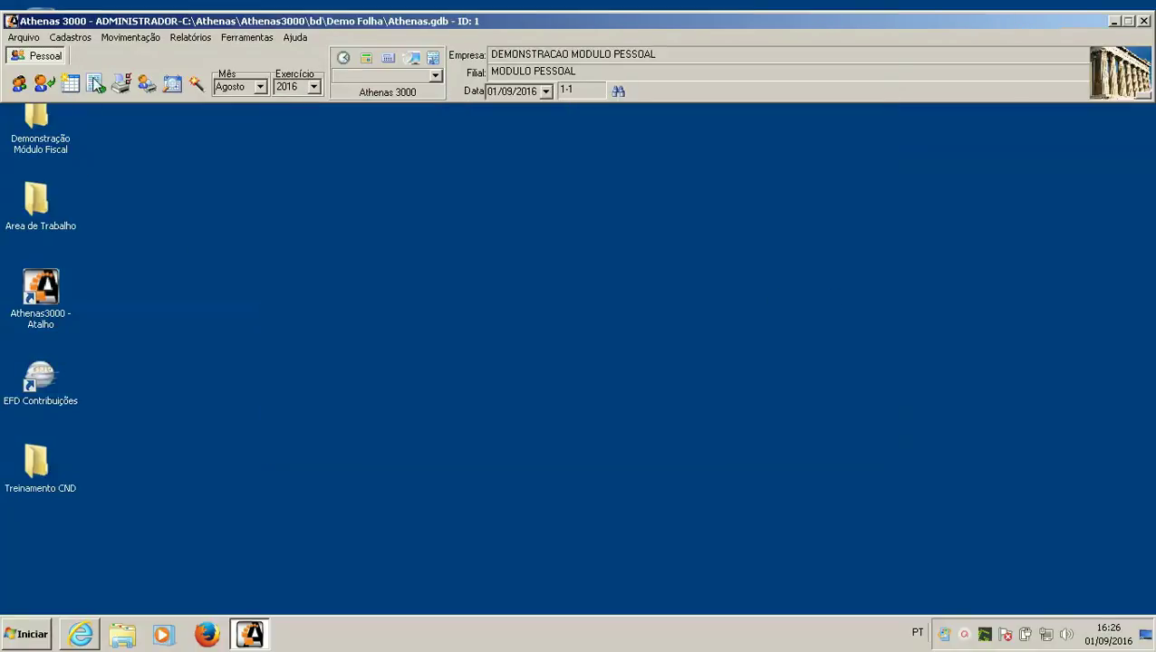
Step: Open the MANAD export, view its period fields and options, and close it without exporting
{"action": "left_click", "coordinate": [34, 41]}
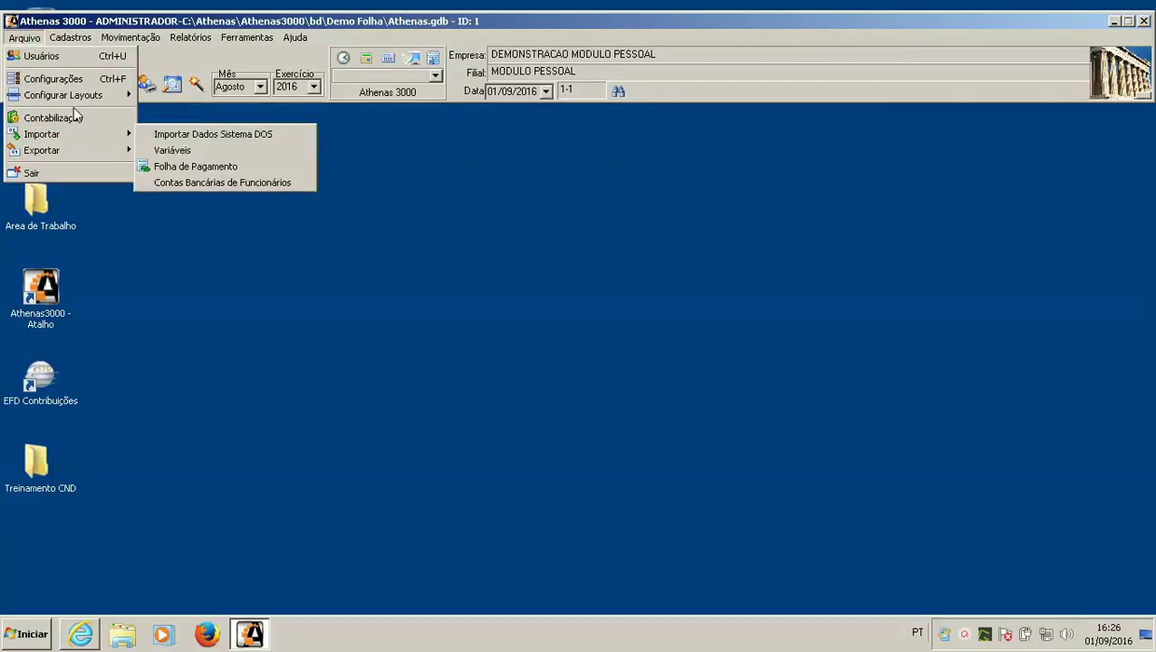
{"action": "mouse_move", "coordinate": [82, 152]}
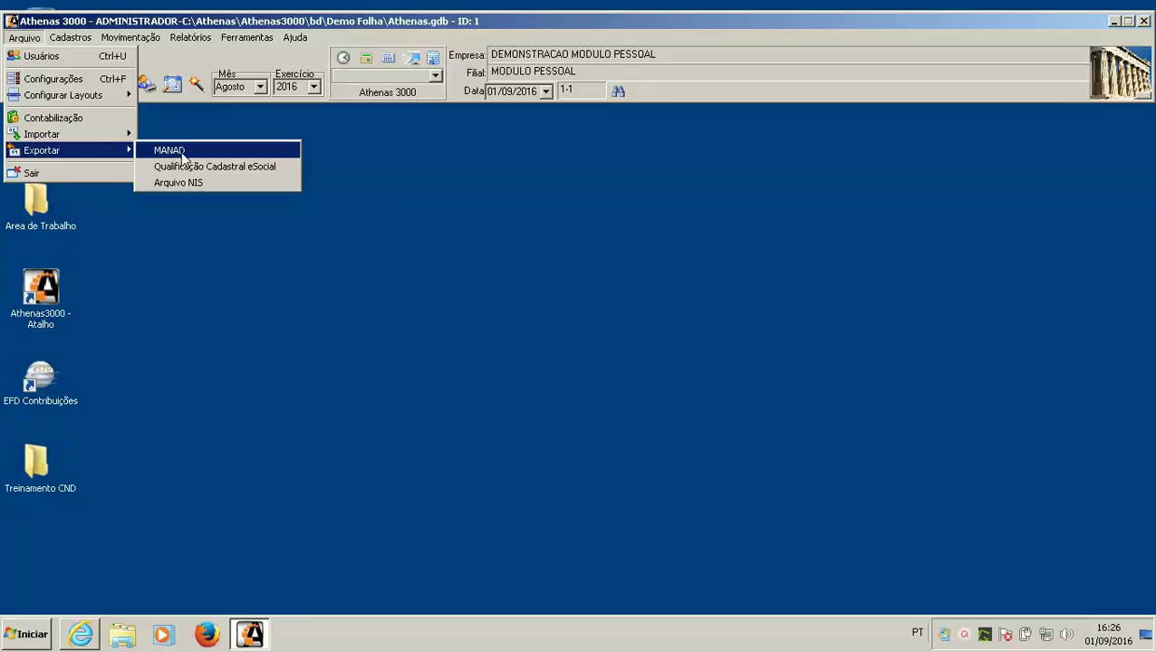
{"action": "left_click", "coordinate": [182, 154]}
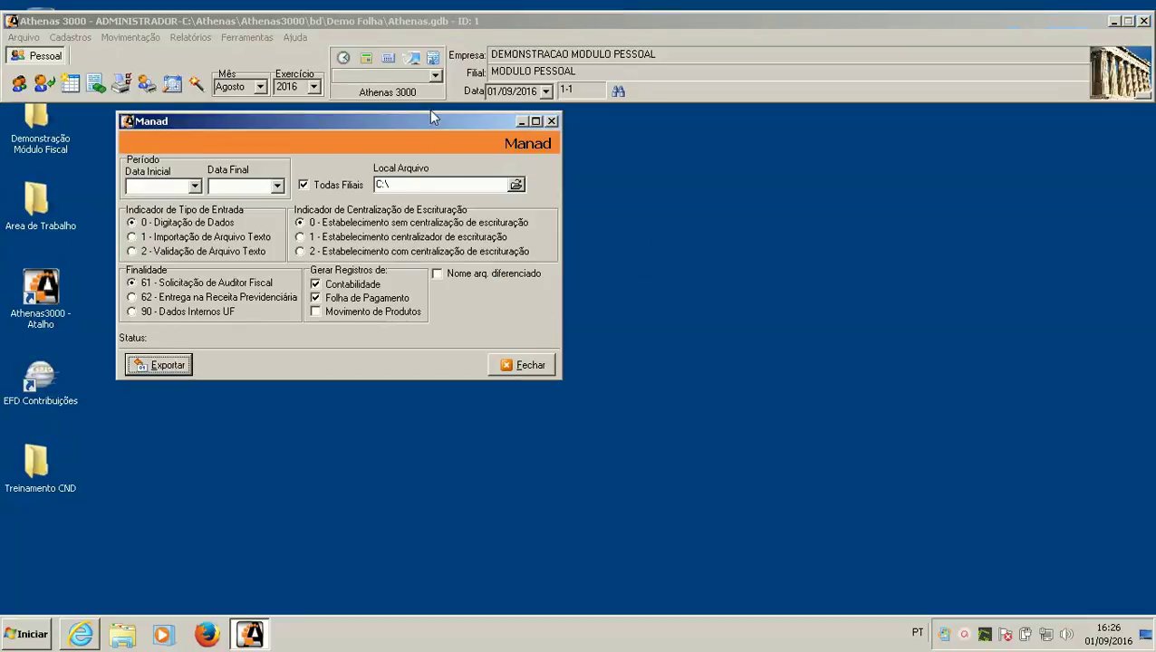
{"action": "left_click_drag", "start_coordinate": [426, 120], "coordinate": [453, 120]}
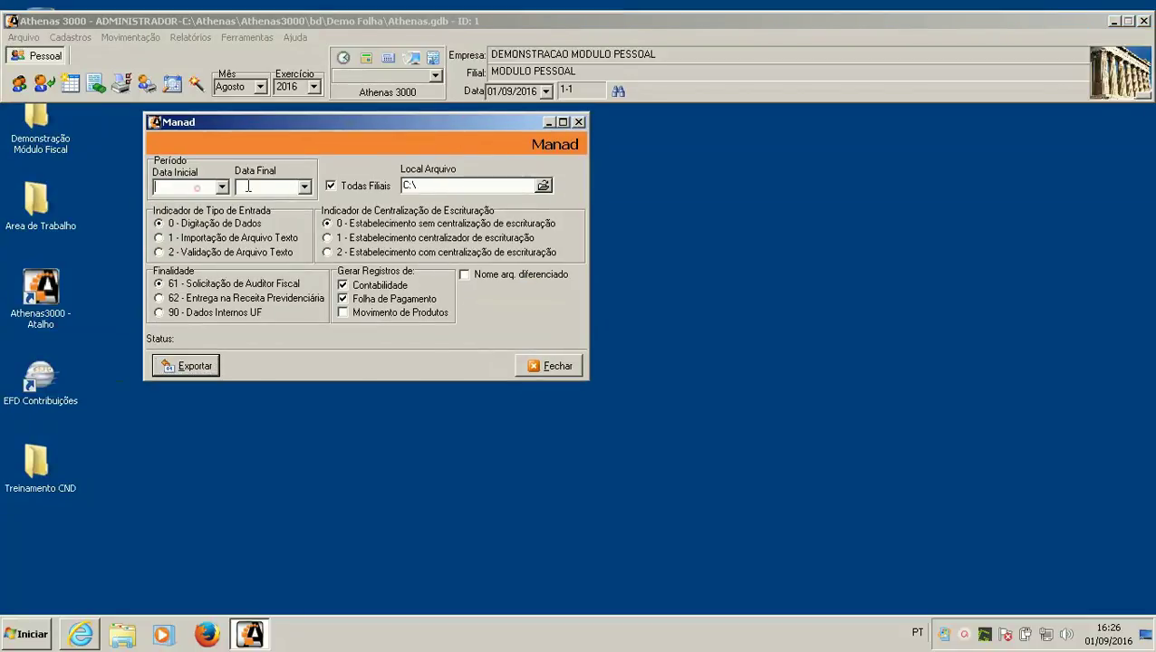
{"action": "left_click", "coordinate": [272, 189]}
{"action": "left_click", "coordinate": [556, 367]}
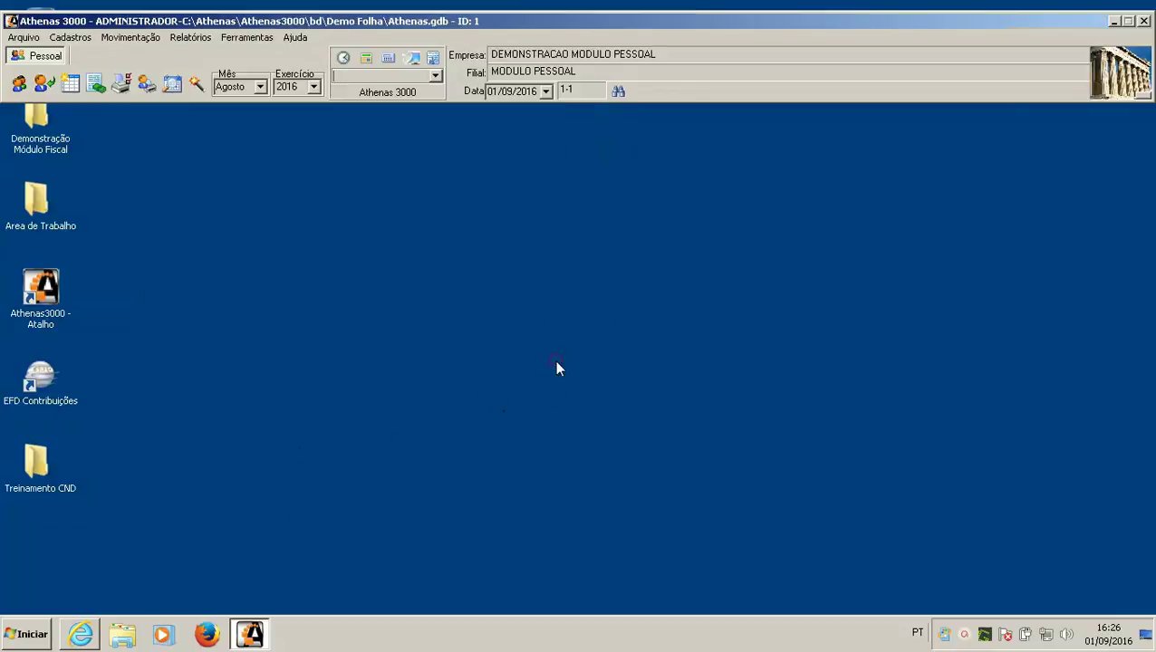
Step: In the Qualificação Cadastral eSocial export, process the list, exclude already qualified employees, and try to export
{"action": "left_click", "coordinate": [34, 39]}
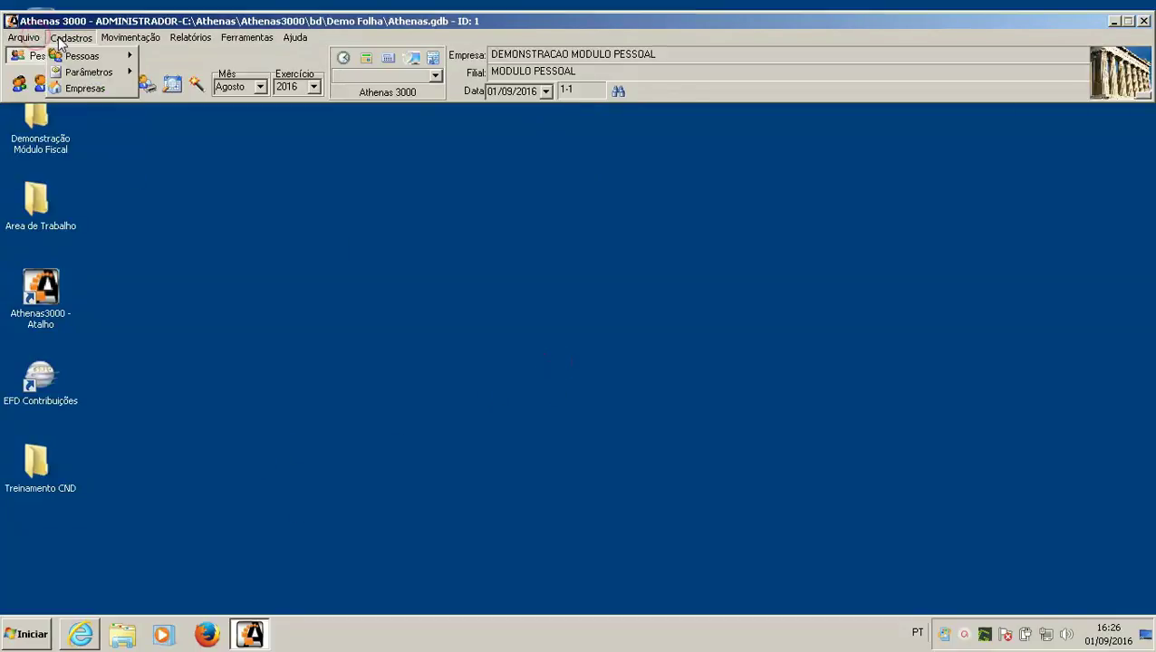
{"action": "mouse_move", "coordinate": [87, 135]}
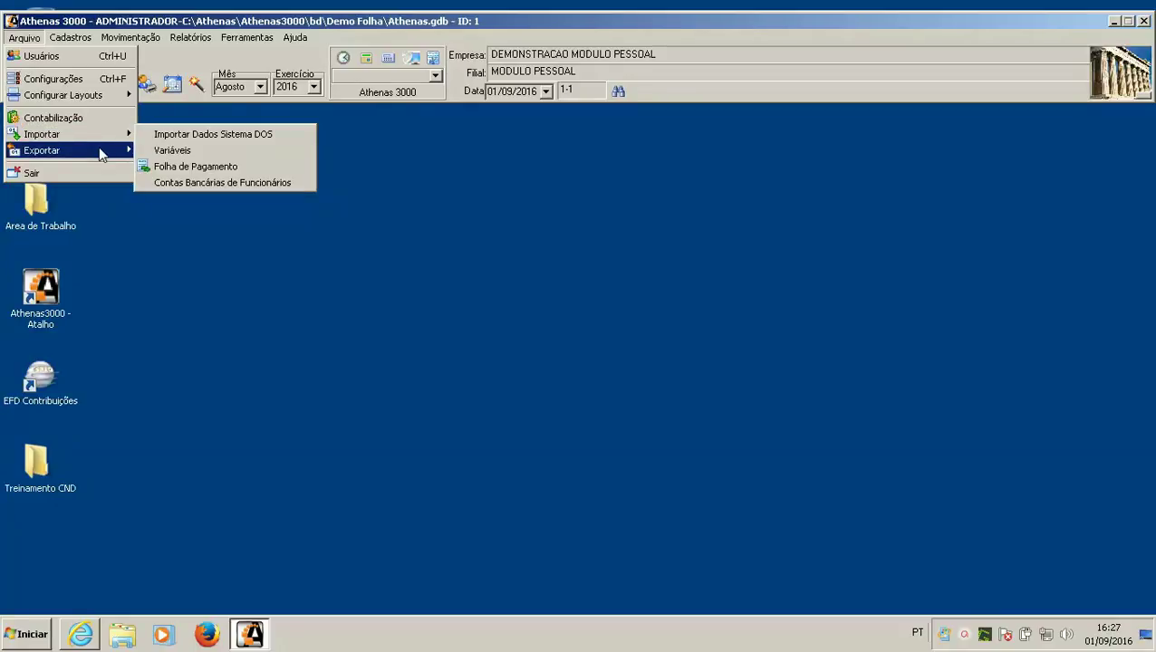
{"action": "mouse_move", "coordinate": [118, 150]}
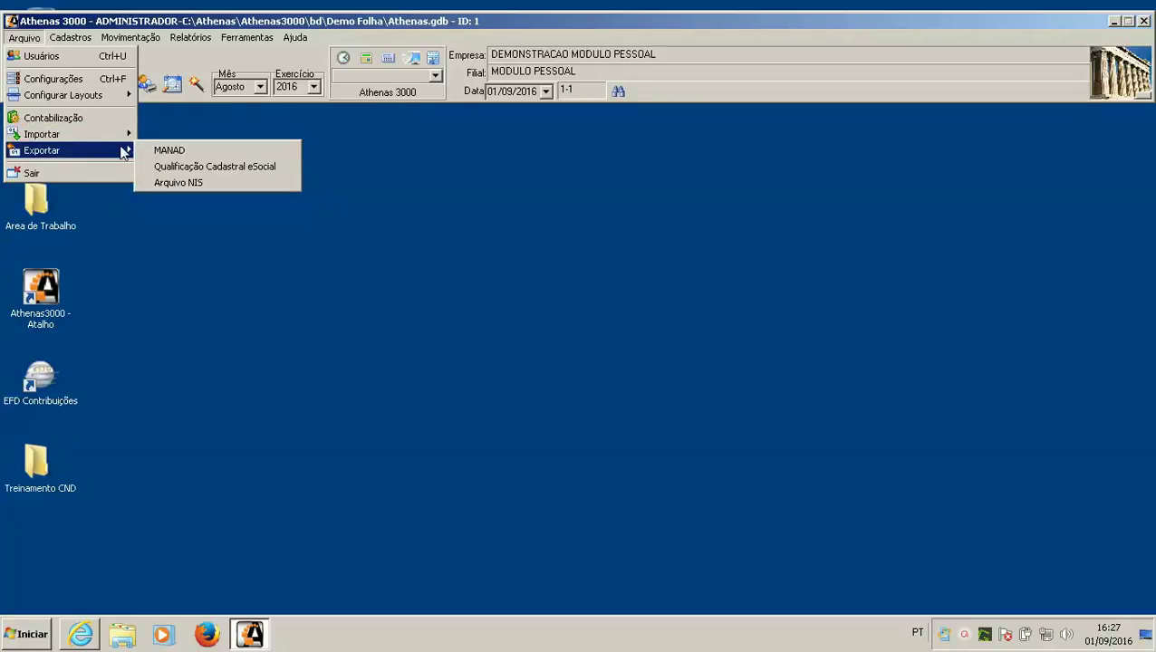
{"action": "left_click", "coordinate": [192, 167]}
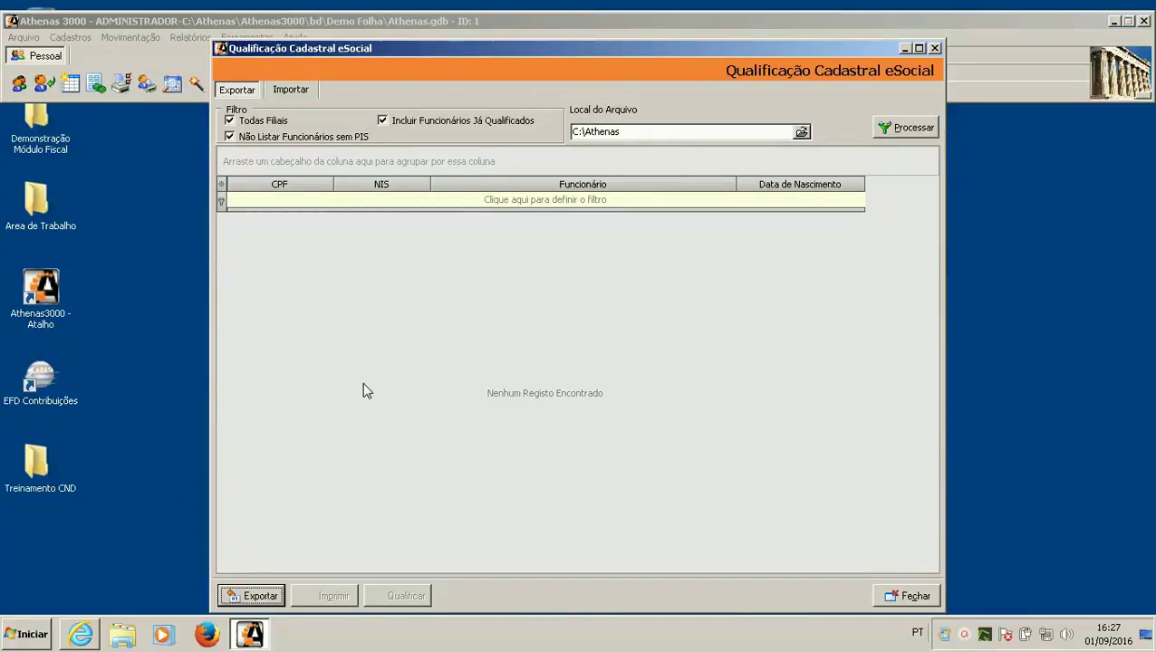
{"action": "left_click", "coordinate": [886, 129]}
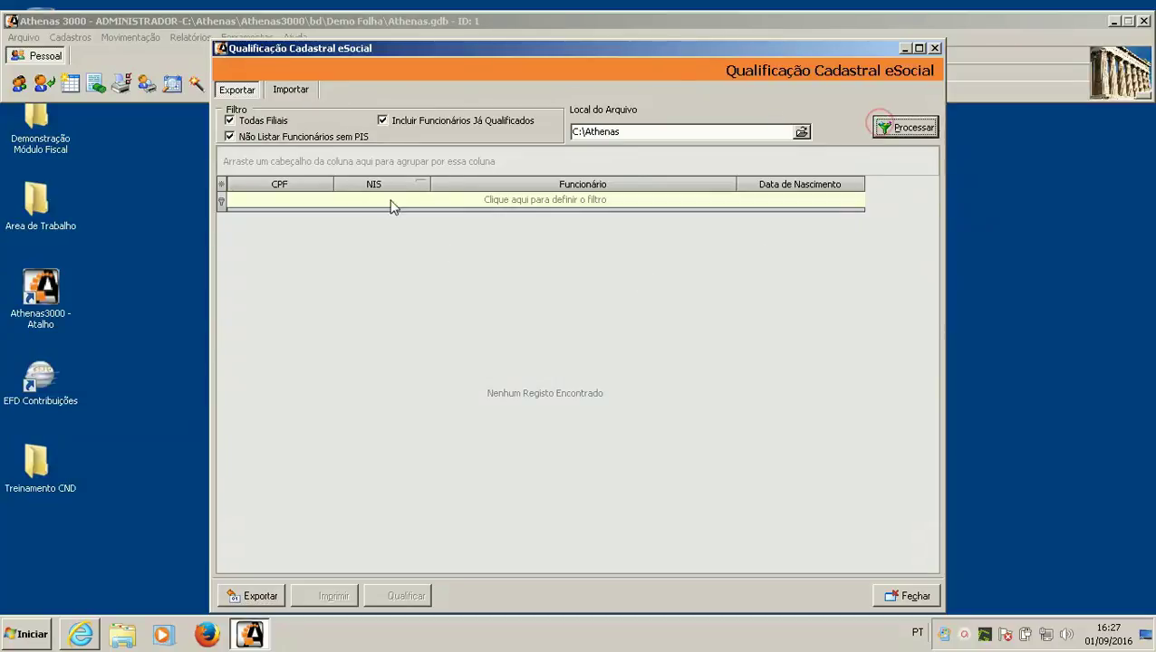
{"action": "left_click", "coordinate": [382, 119]}
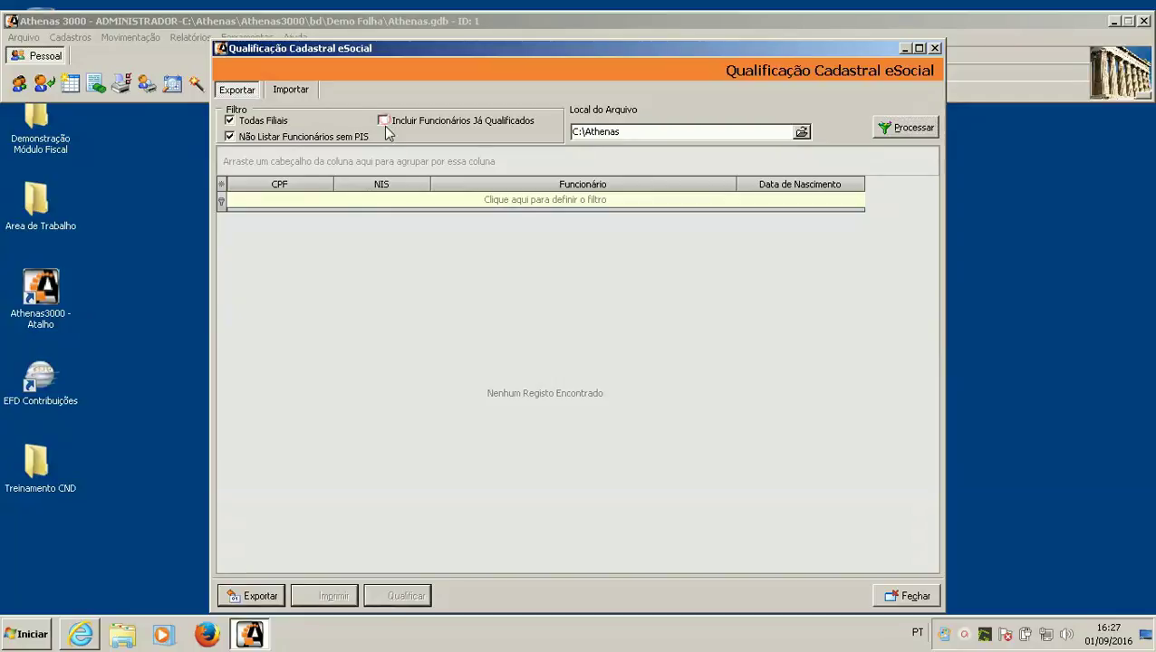
{"action": "left_click", "coordinate": [270, 597]}
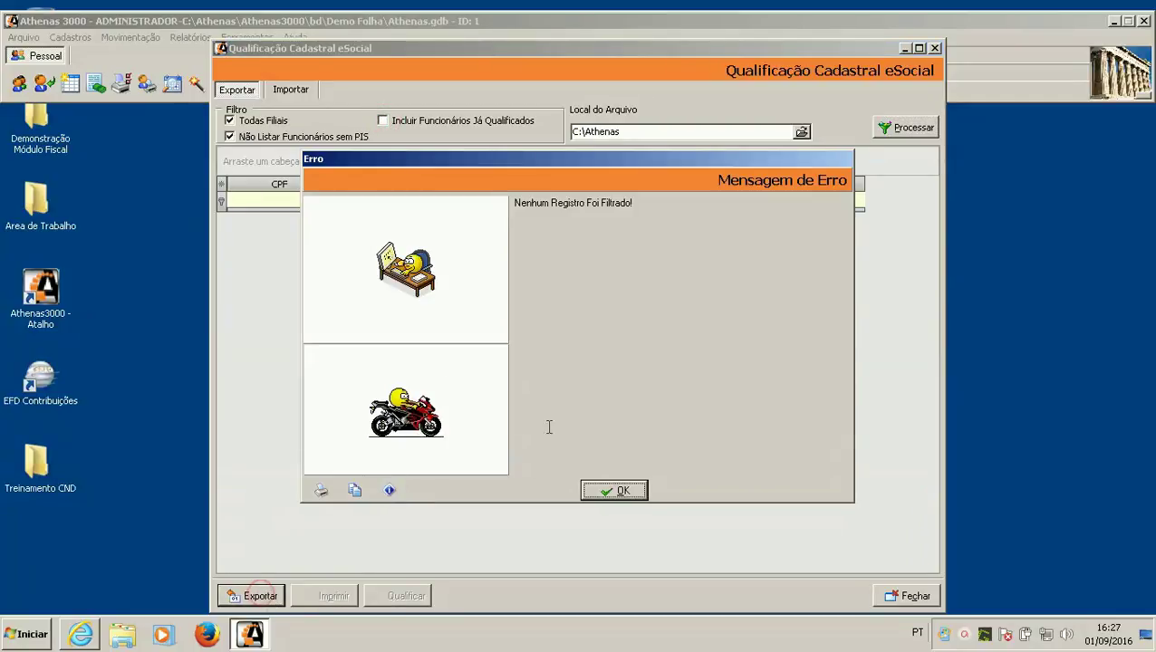
{"action": "left_click", "coordinate": [632, 491]}
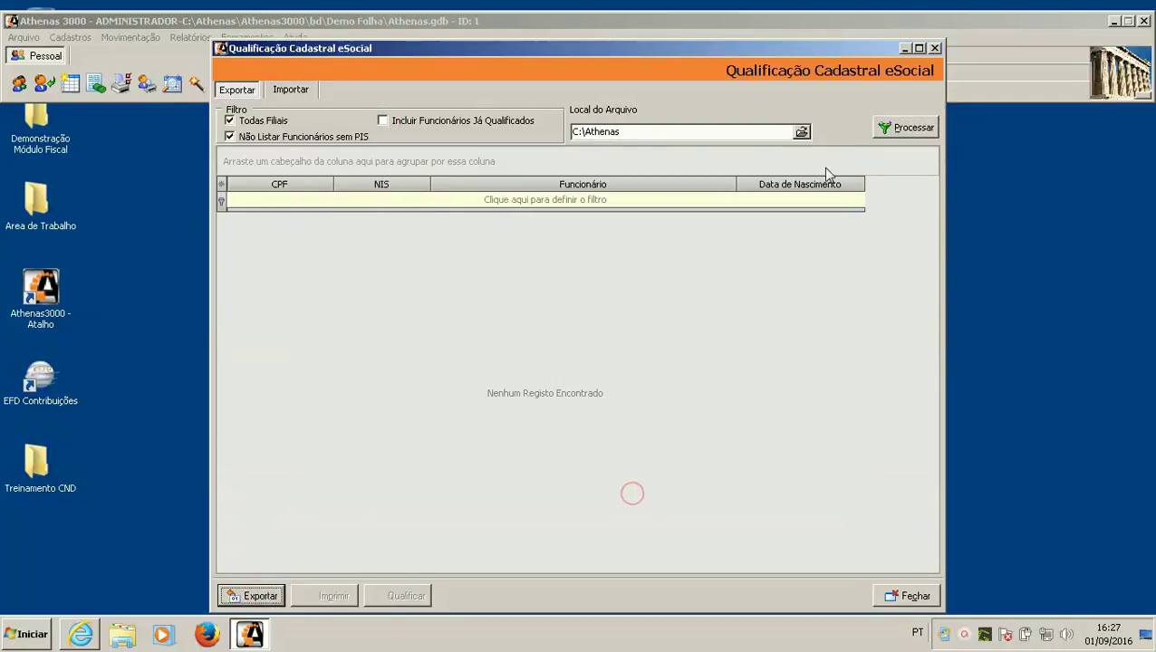
Step: Process the eSocial list again, examine its CPF, NIS, Funcionário and Data de Nascimento columns and the import view, and close the window
{"action": "left_click", "coordinate": [888, 127]}
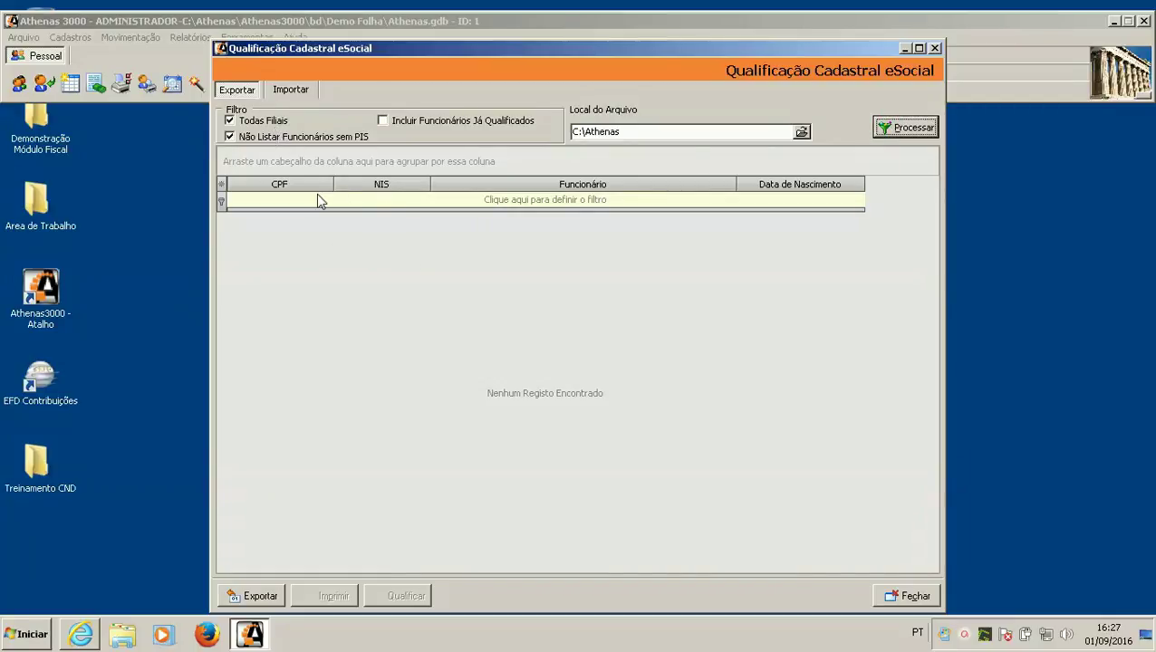
{"action": "left_click", "coordinate": [275, 203]}
{"action": "left_click", "coordinate": [395, 199]}
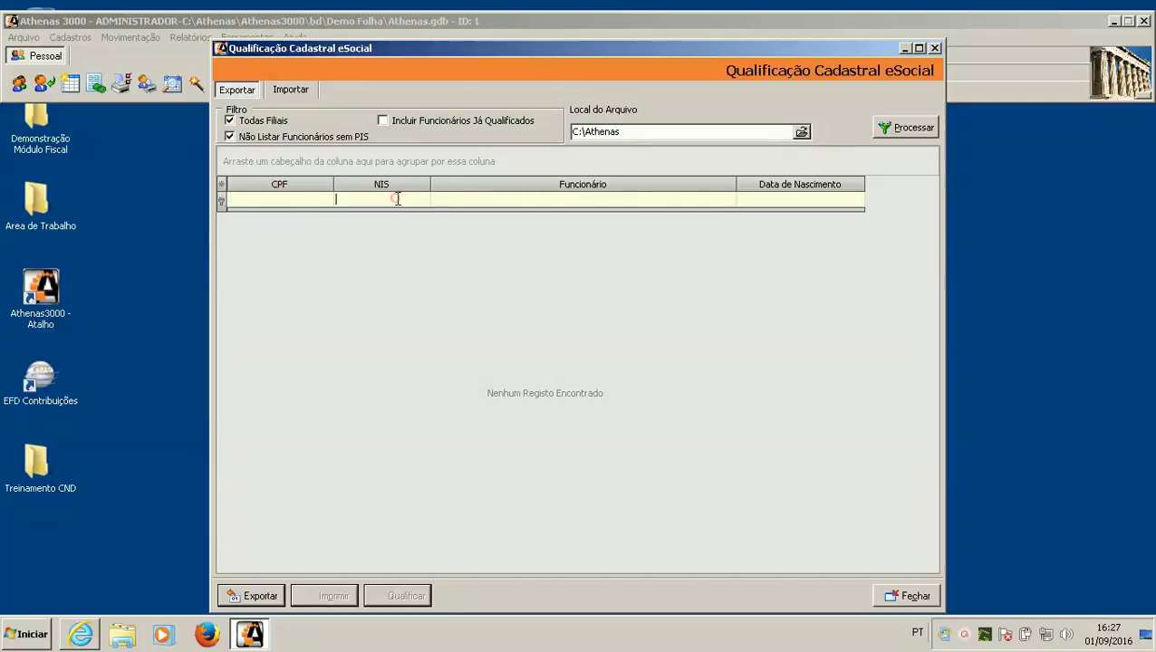
{"action": "left_click", "coordinate": [302, 194]}
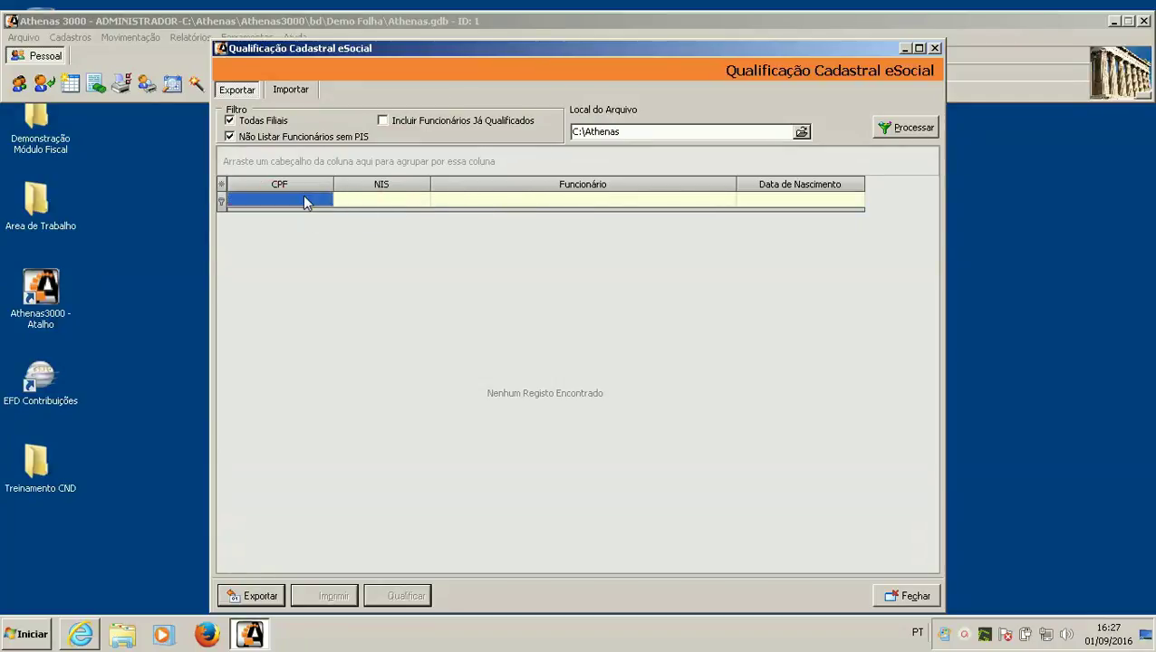
{"action": "left_click", "coordinate": [361, 195]}
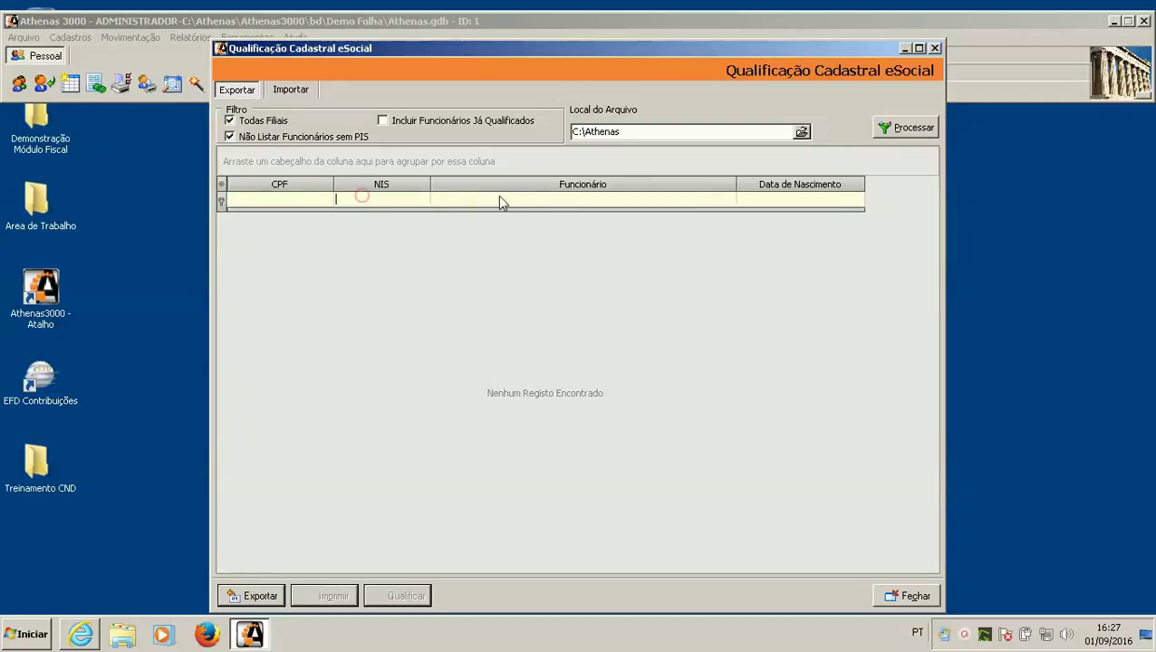
{"action": "left_click", "coordinate": [505, 196]}
{"action": "left_click", "coordinate": [759, 201]}
{"action": "left_click", "coordinate": [291, 92]}
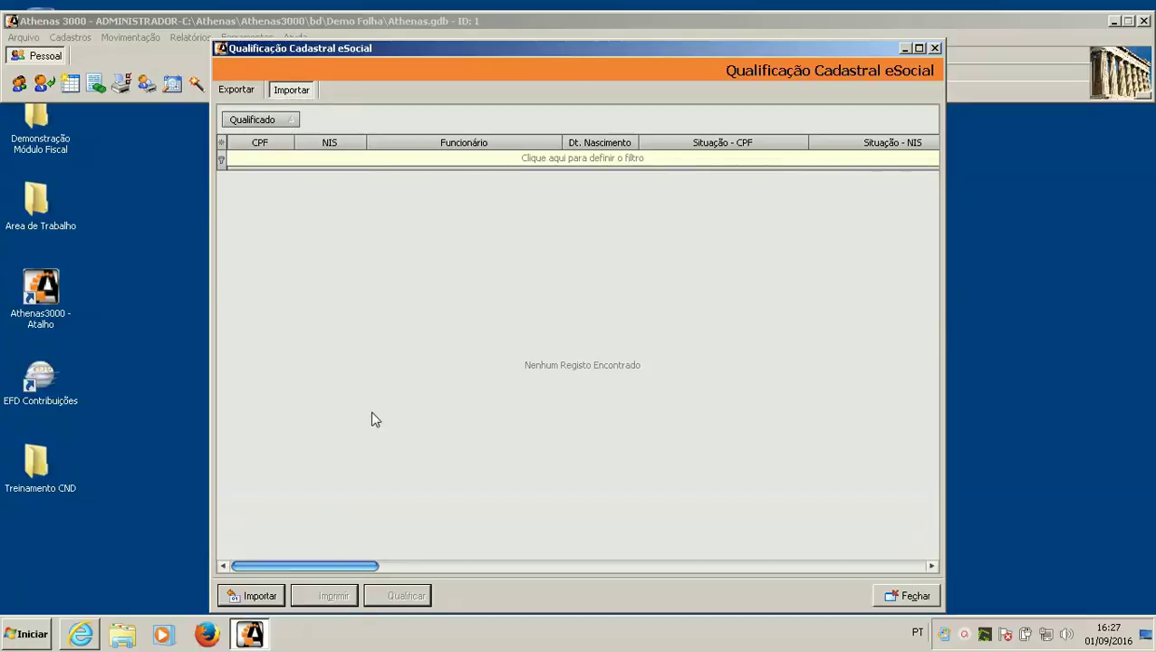
{"action": "left_click", "coordinate": [935, 48]}
Step: Open the Arquivo NIS export, compare its export and import views, and close the window
{"action": "left_click", "coordinate": [25, 37]}
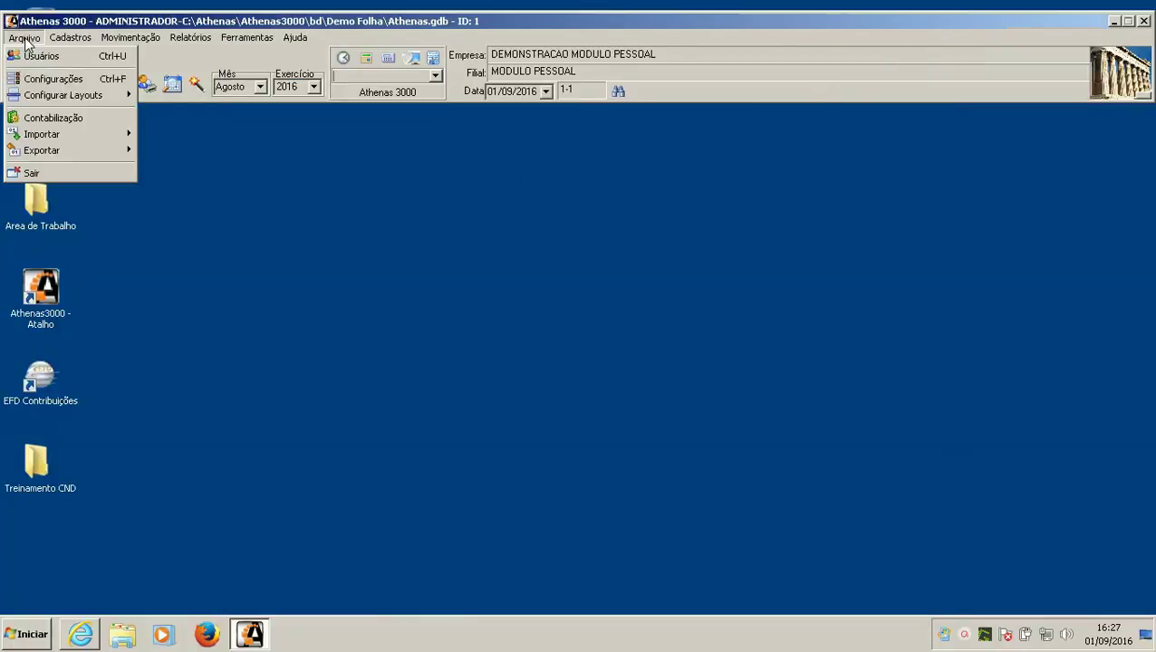
{"action": "mouse_move", "coordinate": [83, 153]}
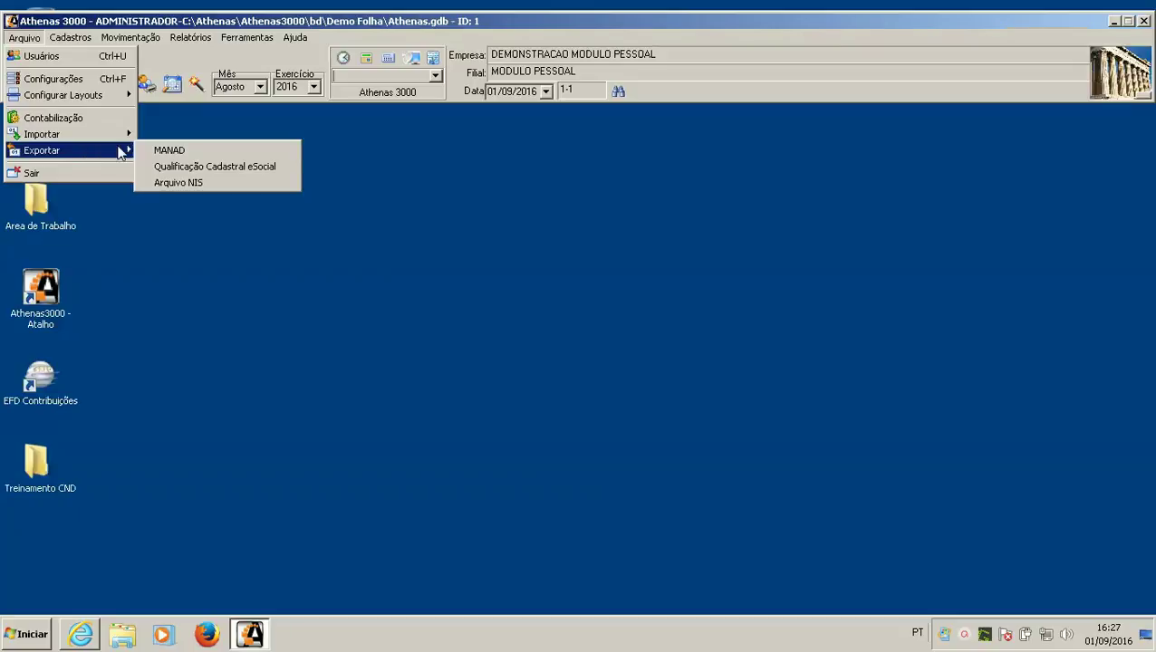
{"action": "left_click", "coordinate": [187, 182]}
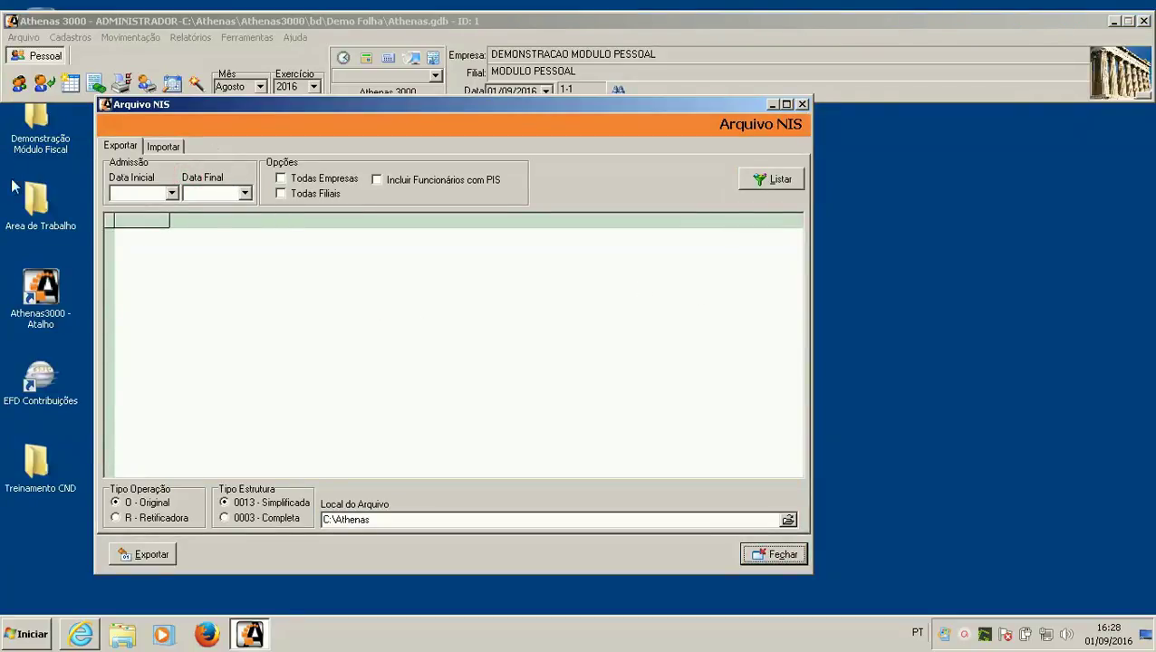
{"action": "left_click", "coordinate": [172, 150]}
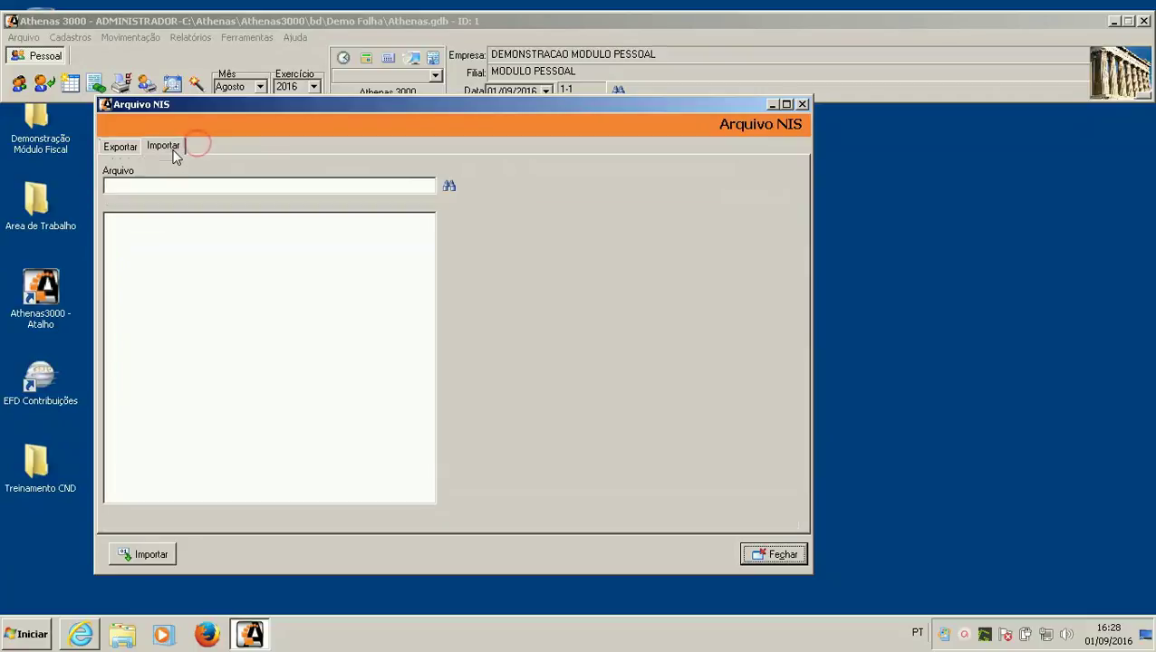
{"action": "left_click", "coordinate": [132, 150]}
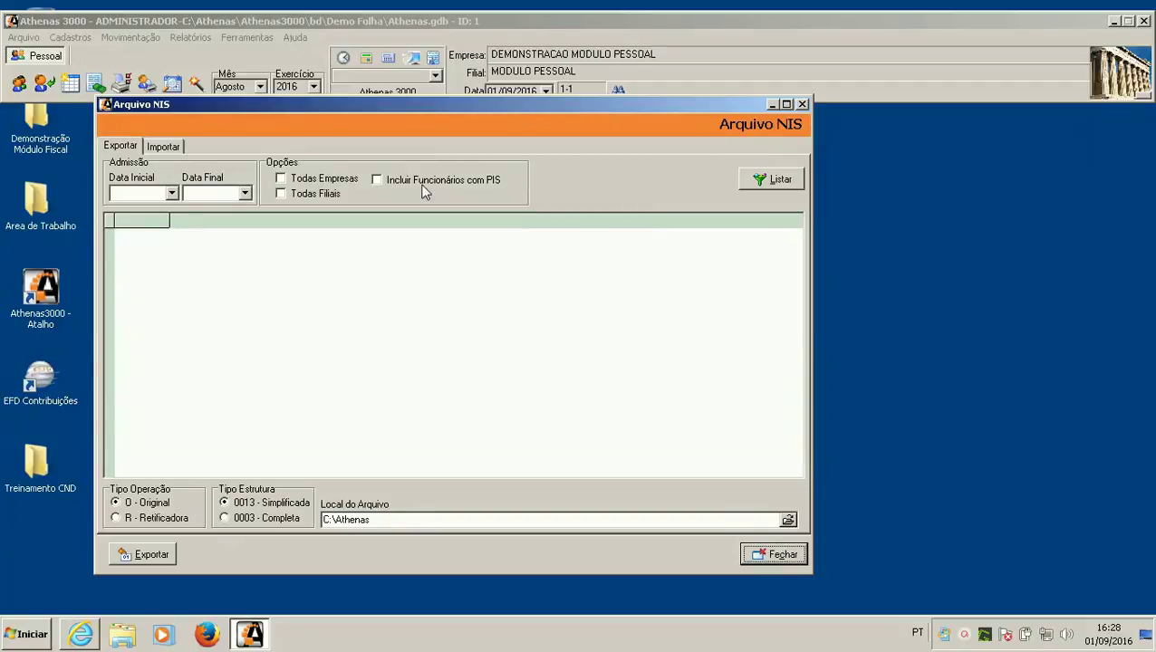
{"action": "left_click", "coordinate": [167, 145]}
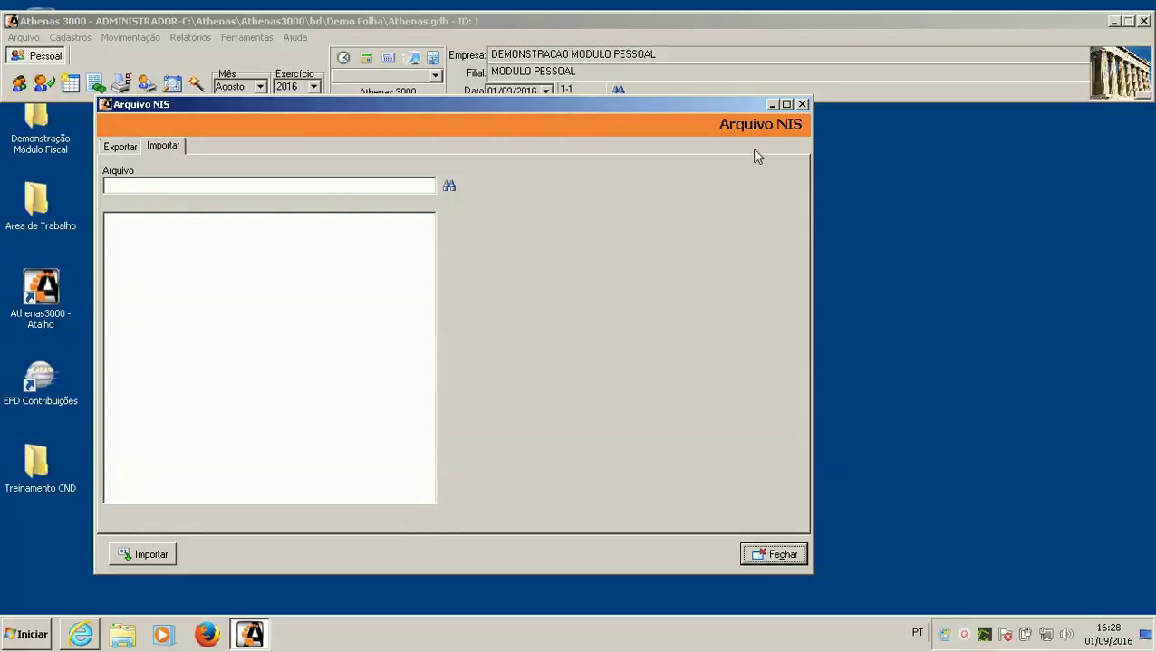
{"action": "left_click", "coordinate": [802, 105]}
{"action": "left_click", "coordinate": [17, 39]}
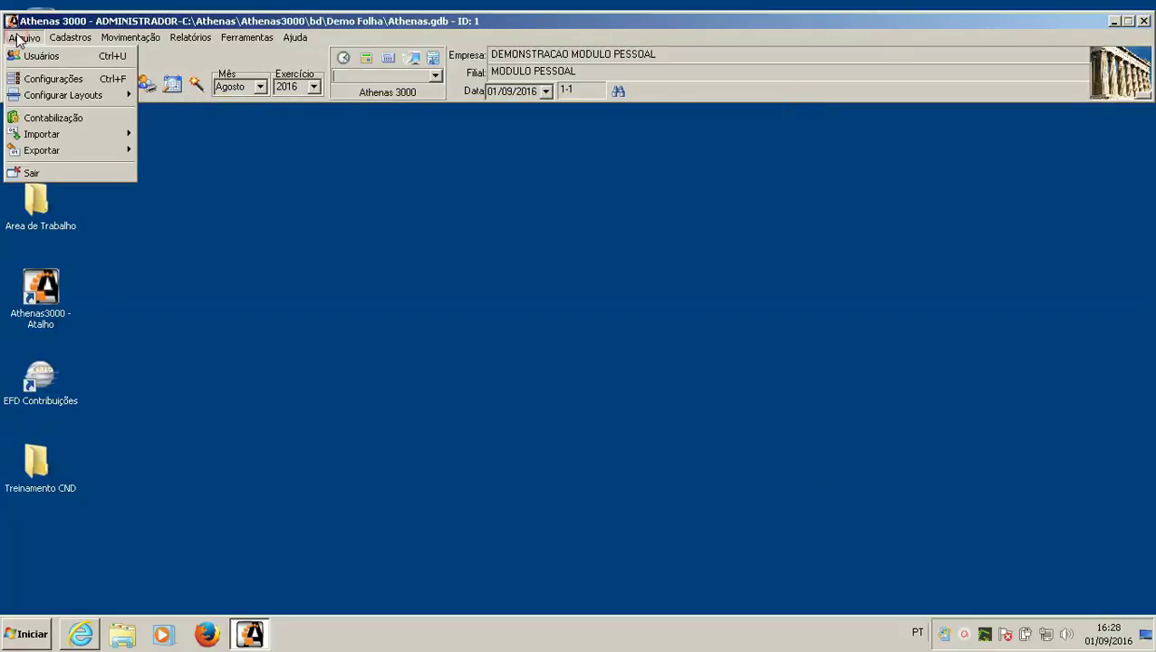
{"action": "mouse_move", "coordinate": [58, 98]}
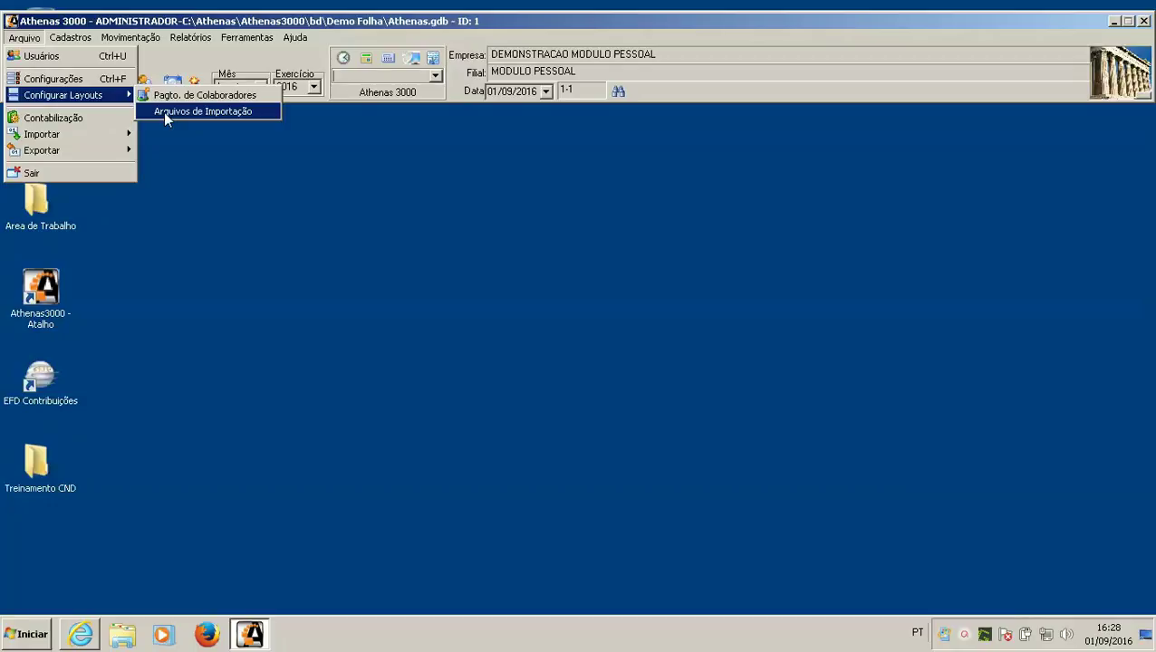
{"action": "mouse_move", "coordinate": [90, 156]}
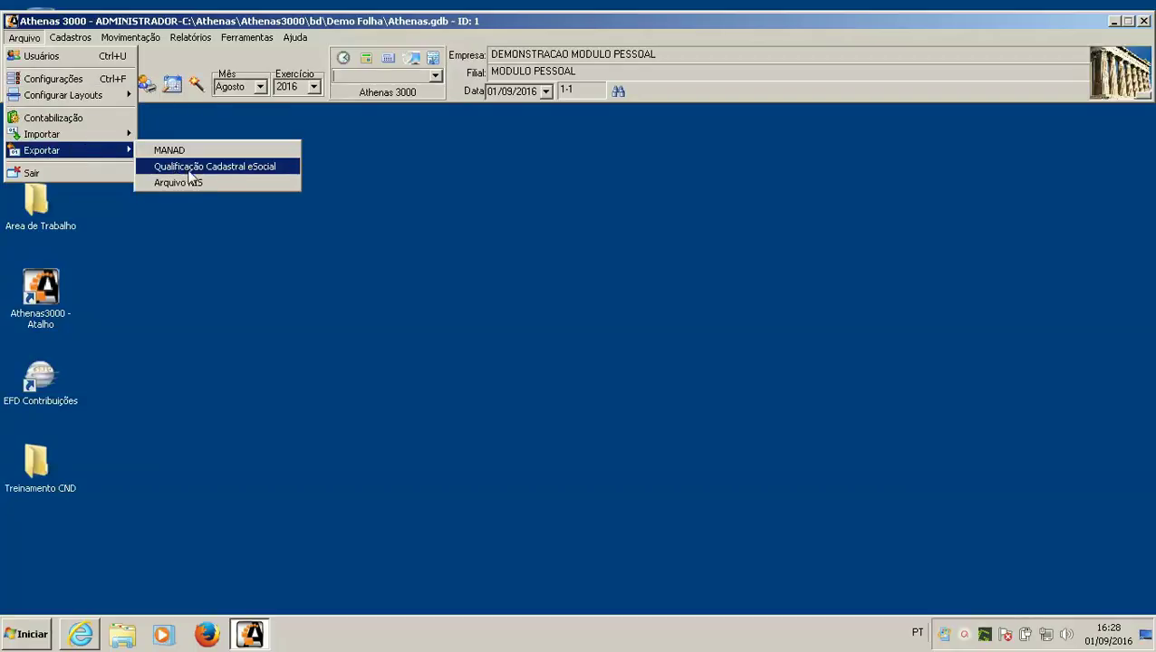
{"action": "mouse_move", "coordinate": [145, 42]}
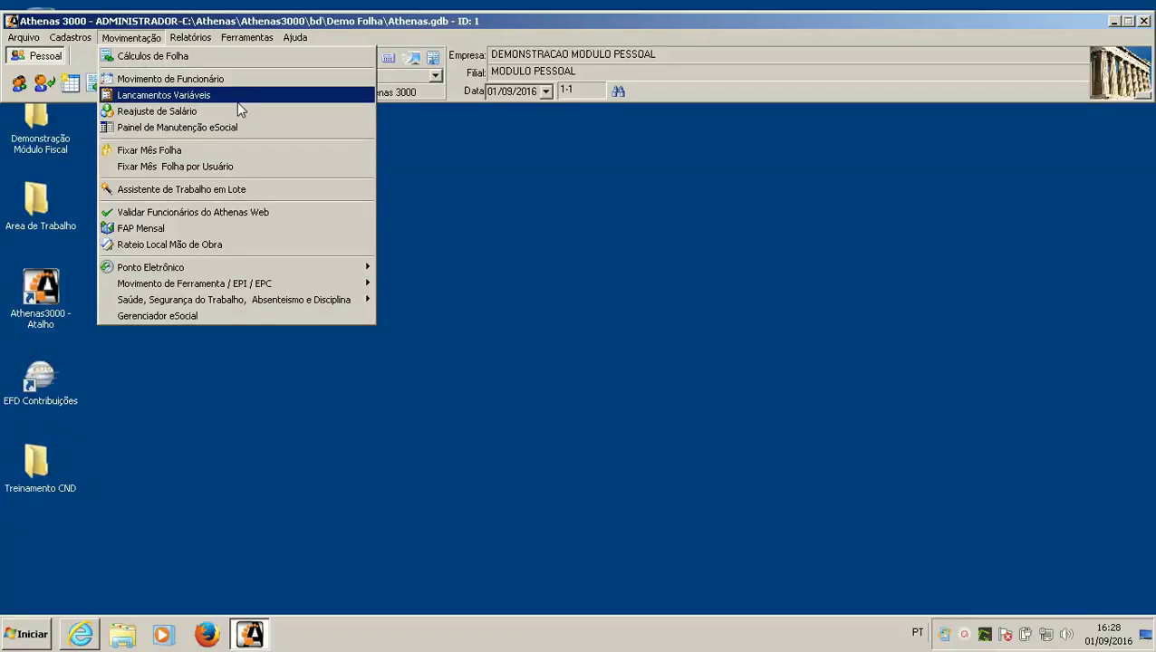
{"action": "mouse_move", "coordinate": [206, 42]}
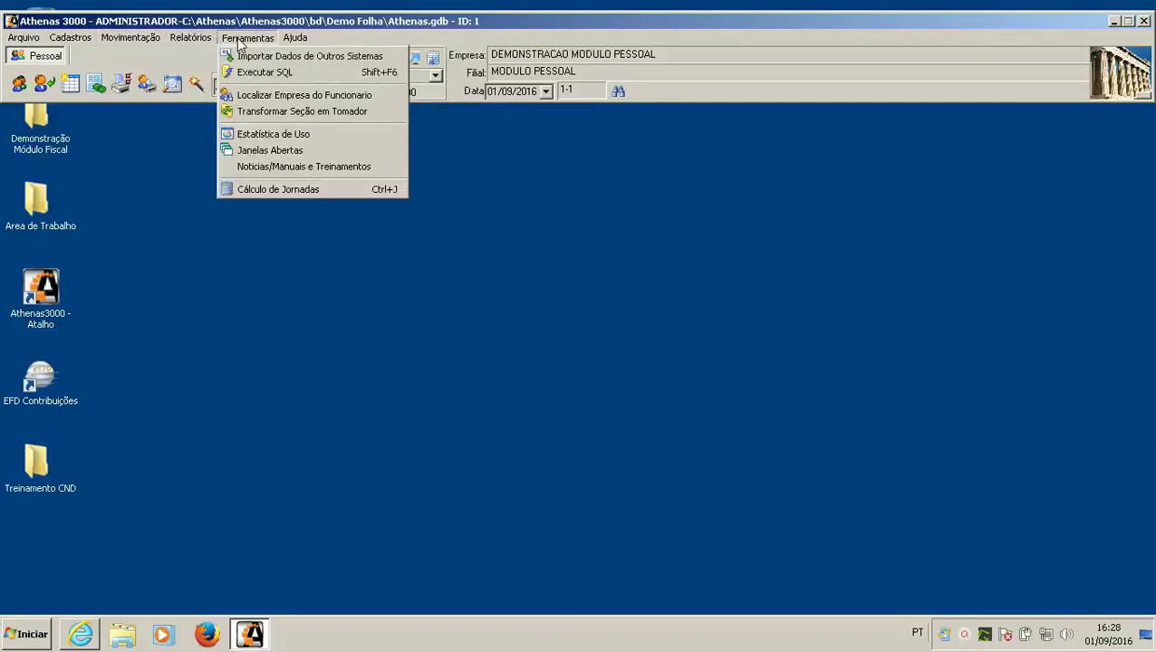
Step: Open the employee company lookup, search for records whose P.NOME field is Não Está em Branco, and close the search window
{"action": "mouse_move", "coordinate": [240, 46]}
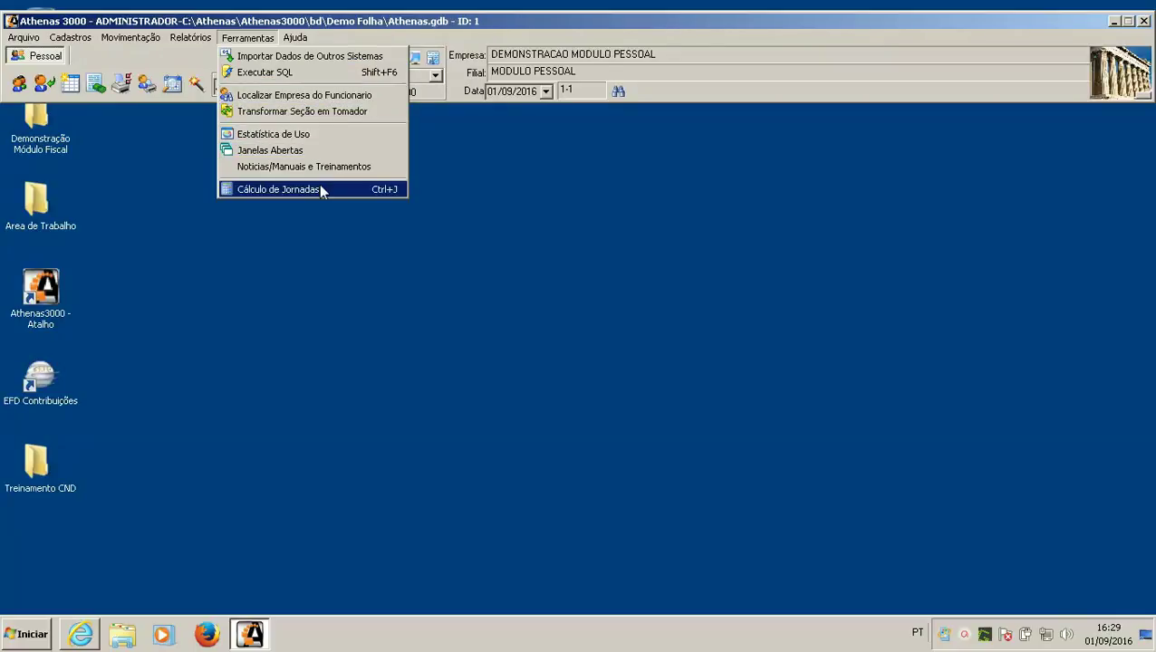
{"action": "left_click", "coordinate": [310, 97]}
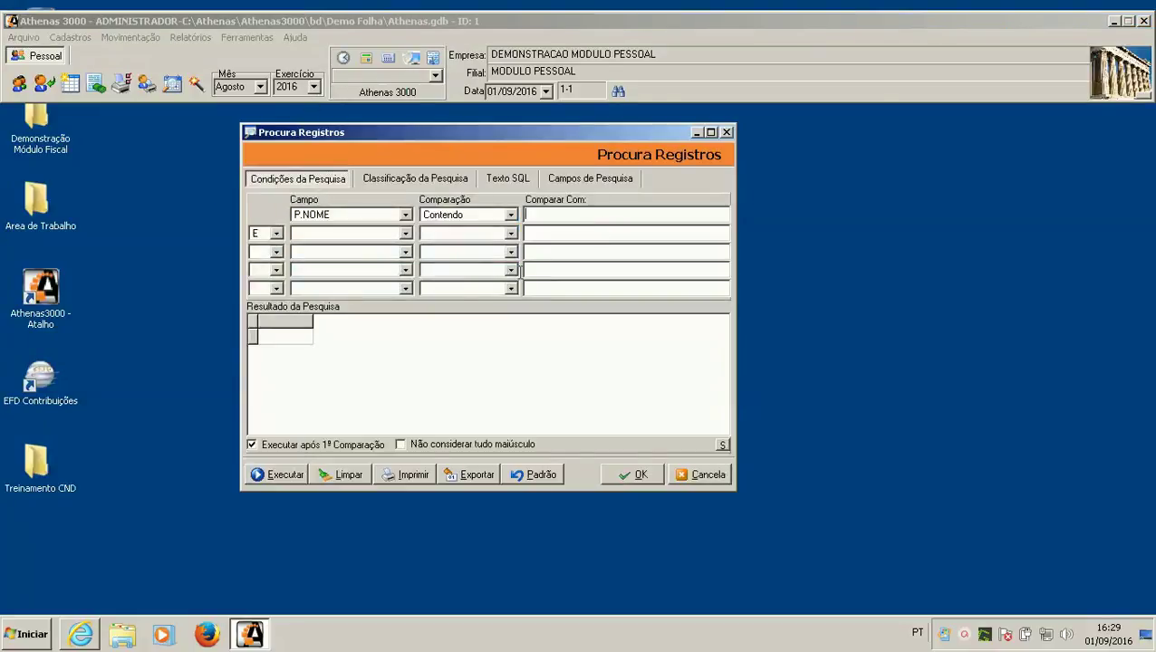
{"action": "left_click", "coordinate": [511, 215]}
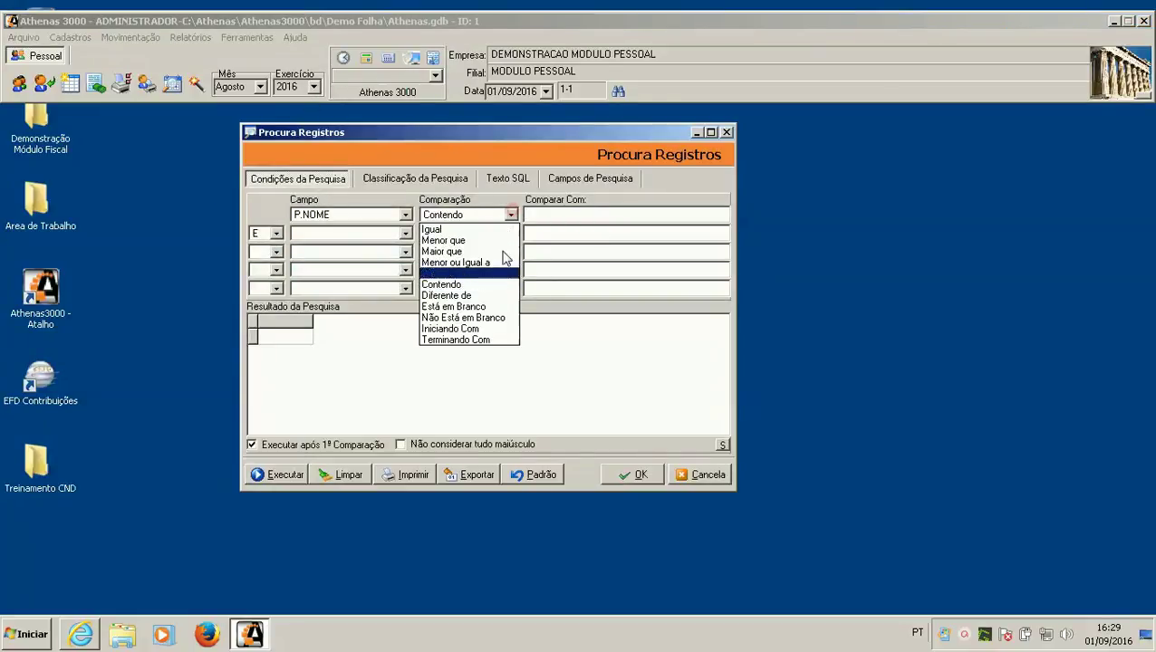
{"action": "left_click", "coordinate": [501, 318]}
{"action": "left_click", "coordinate": [279, 473]}
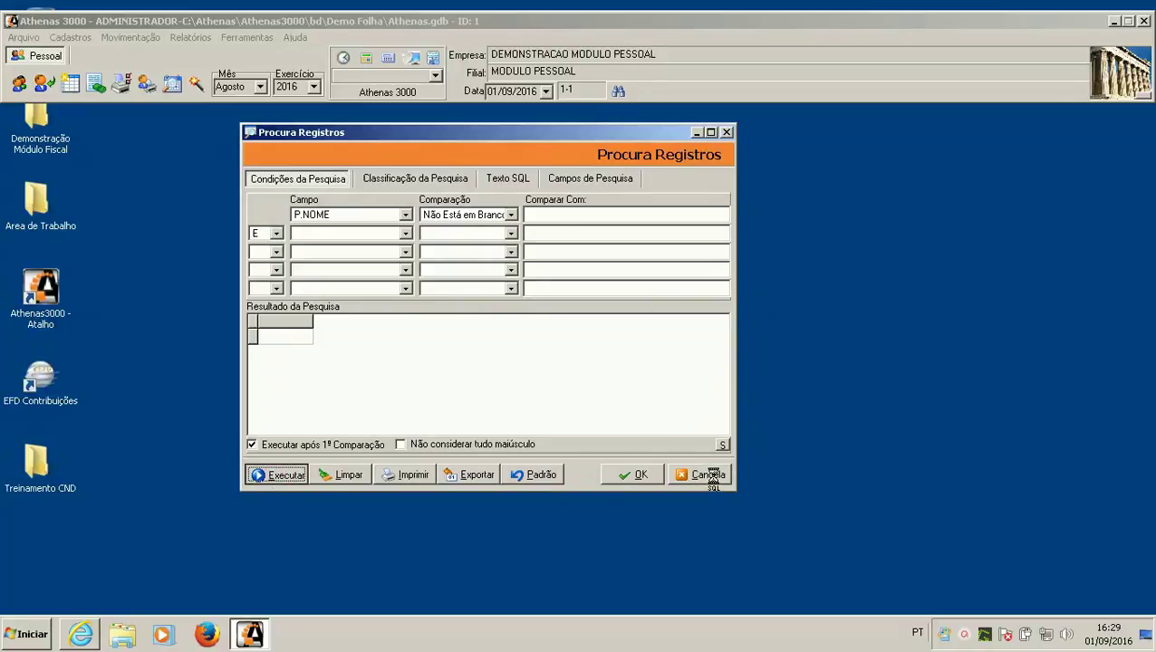
{"action": "left_click", "coordinate": [724, 132]}
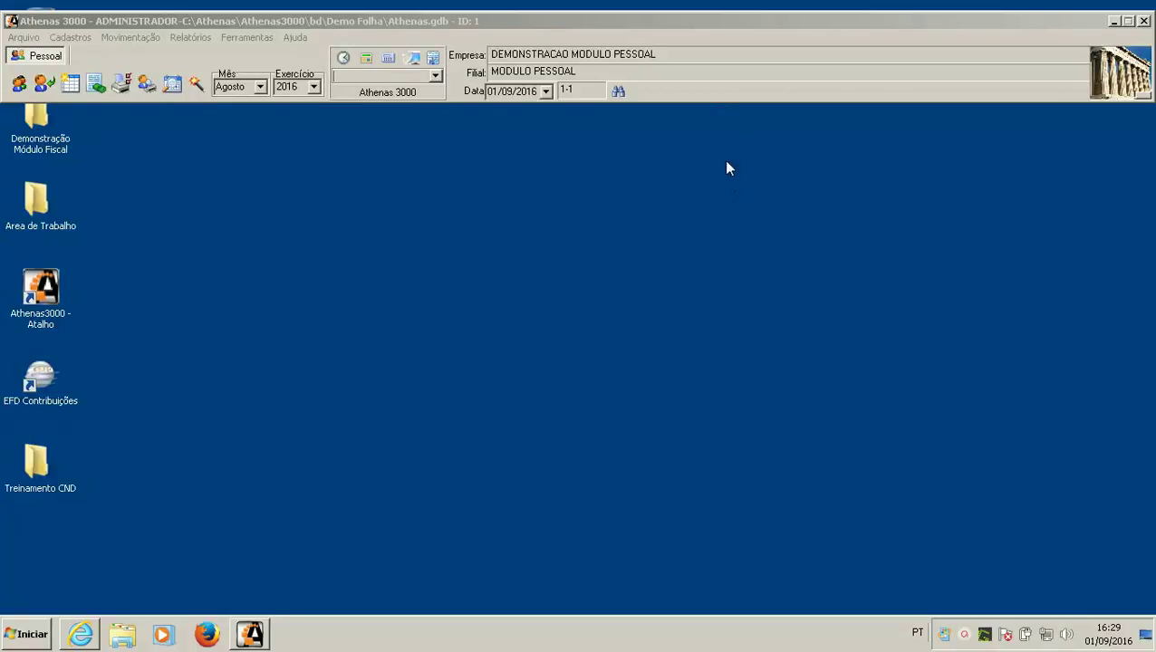
{"action": "left_click", "coordinate": [152, 36]}
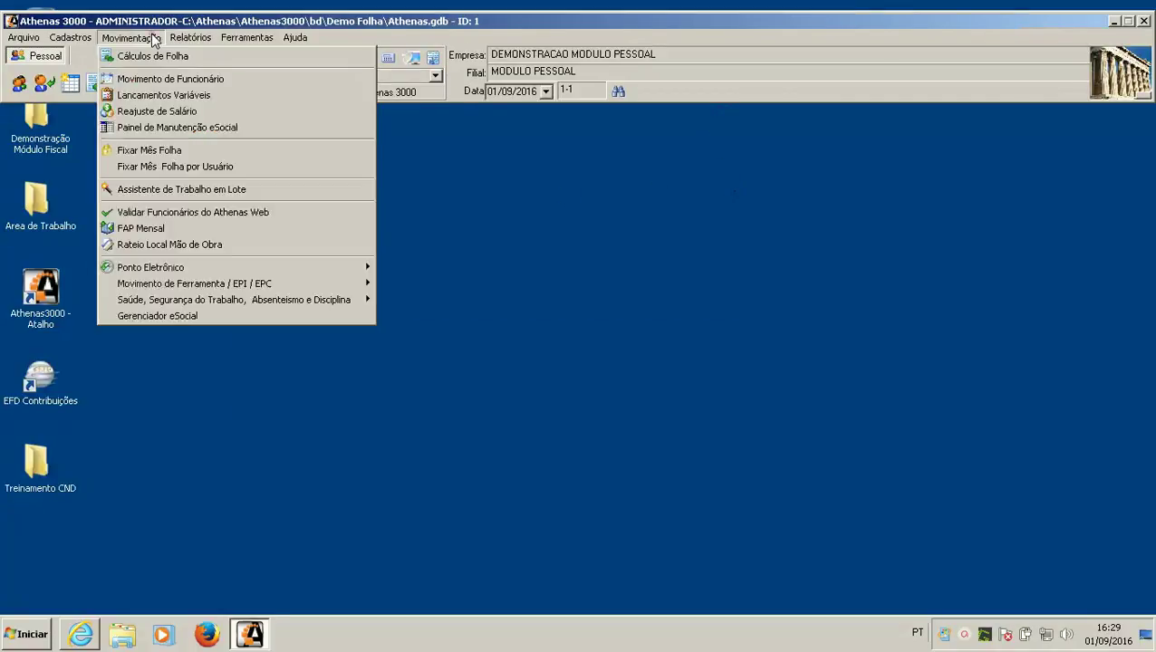
{"action": "mouse_move", "coordinate": [295, 37]}
{"action": "mouse_move", "coordinate": [70, 37]}
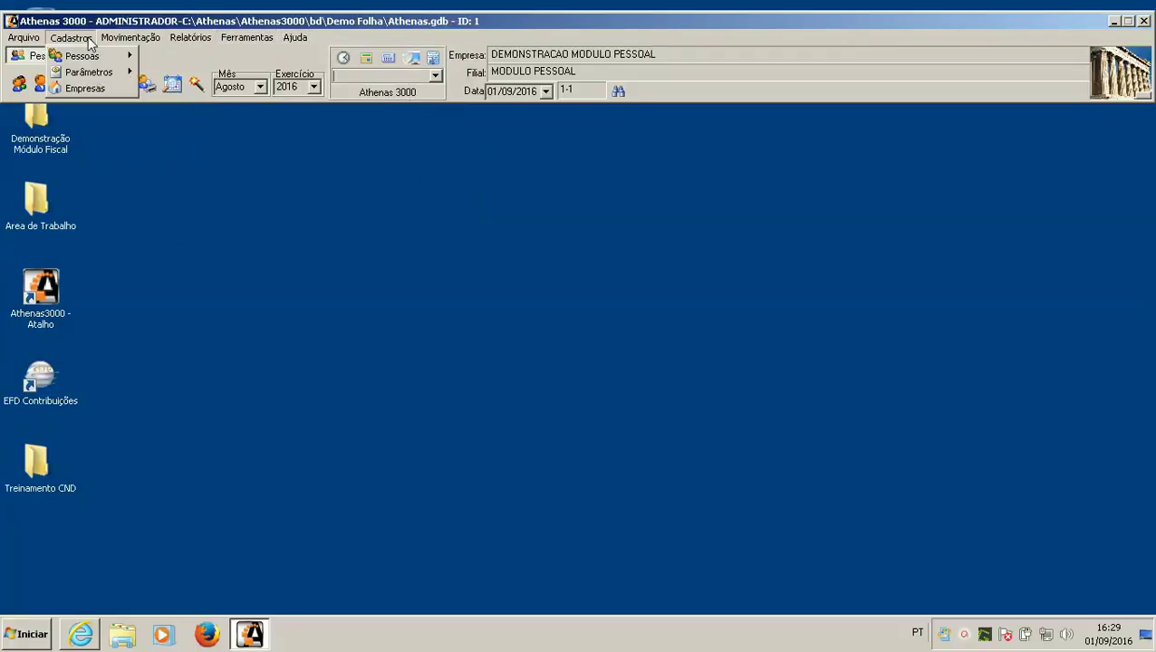
{"action": "left_click", "coordinate": [20, 58]}
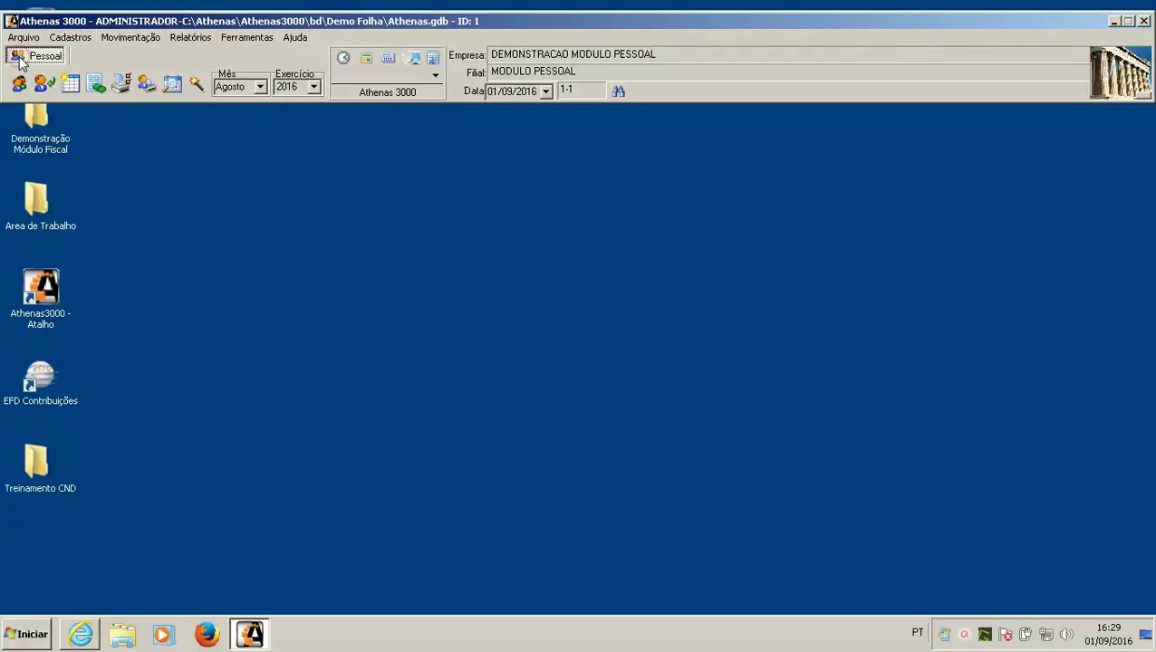